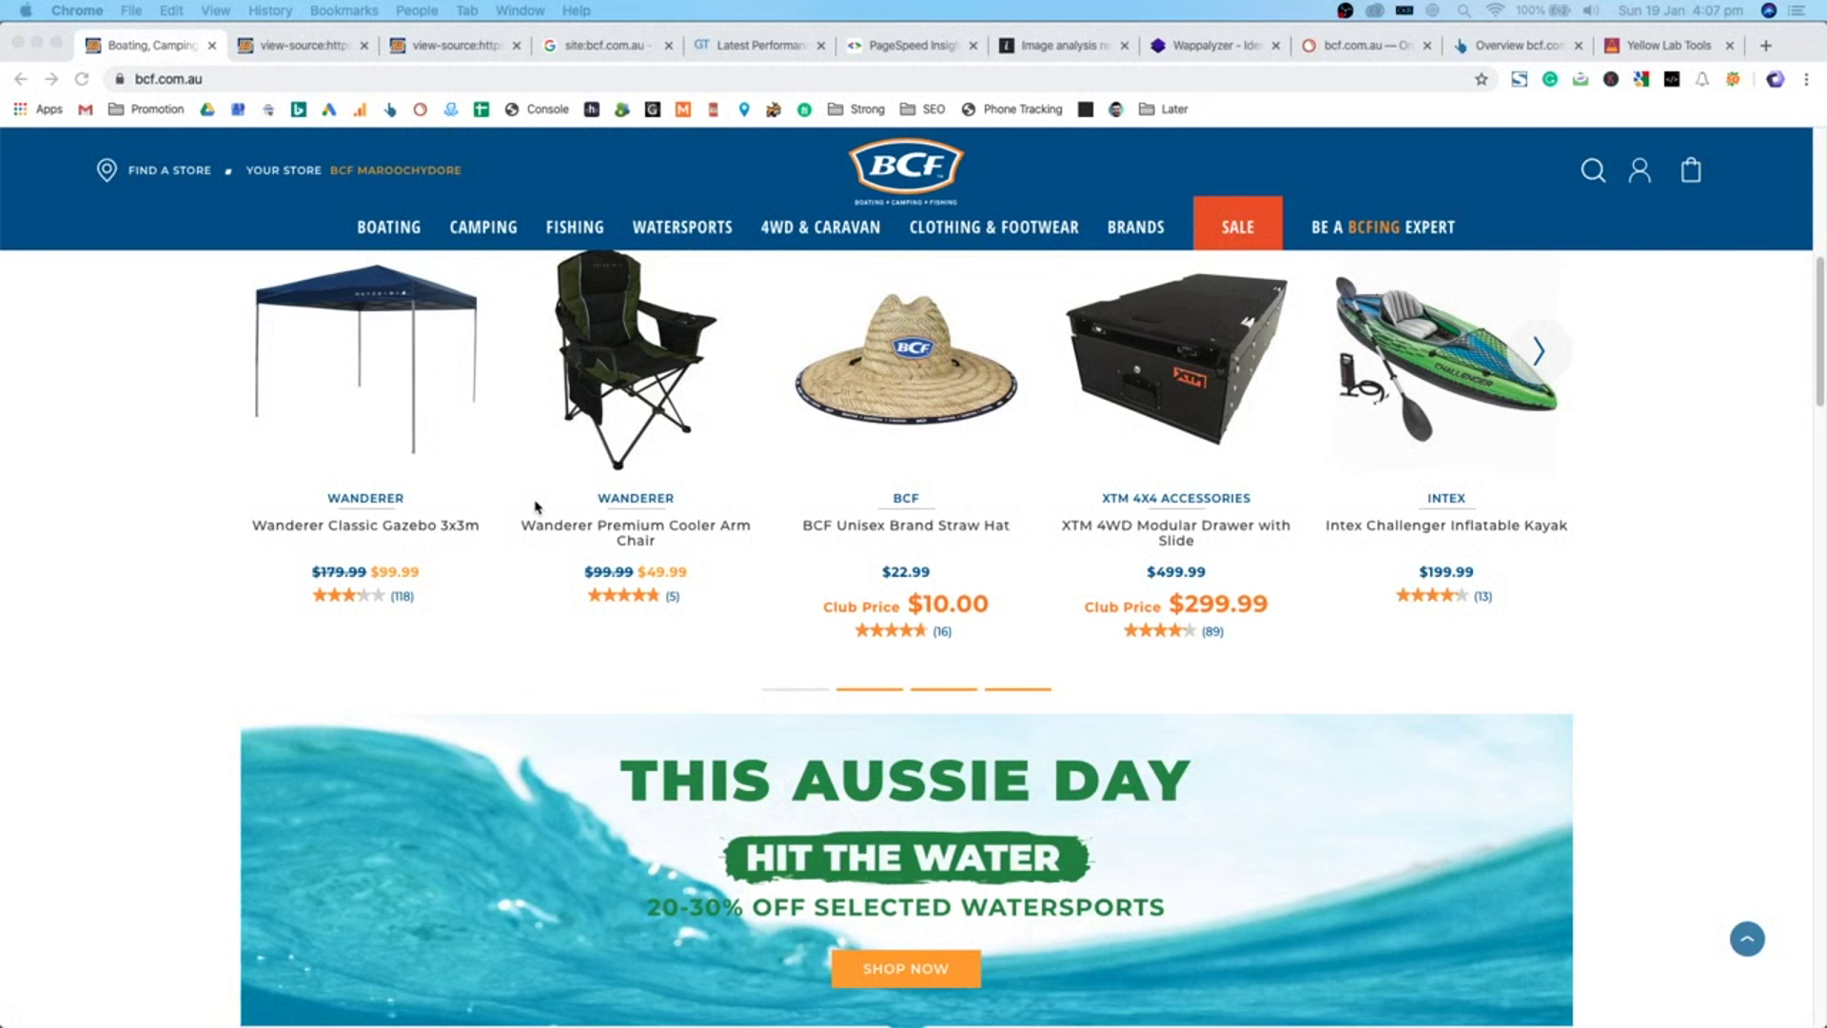
scroll(548, 416, "up", 15)
key("super+Tab")
key("super+l")
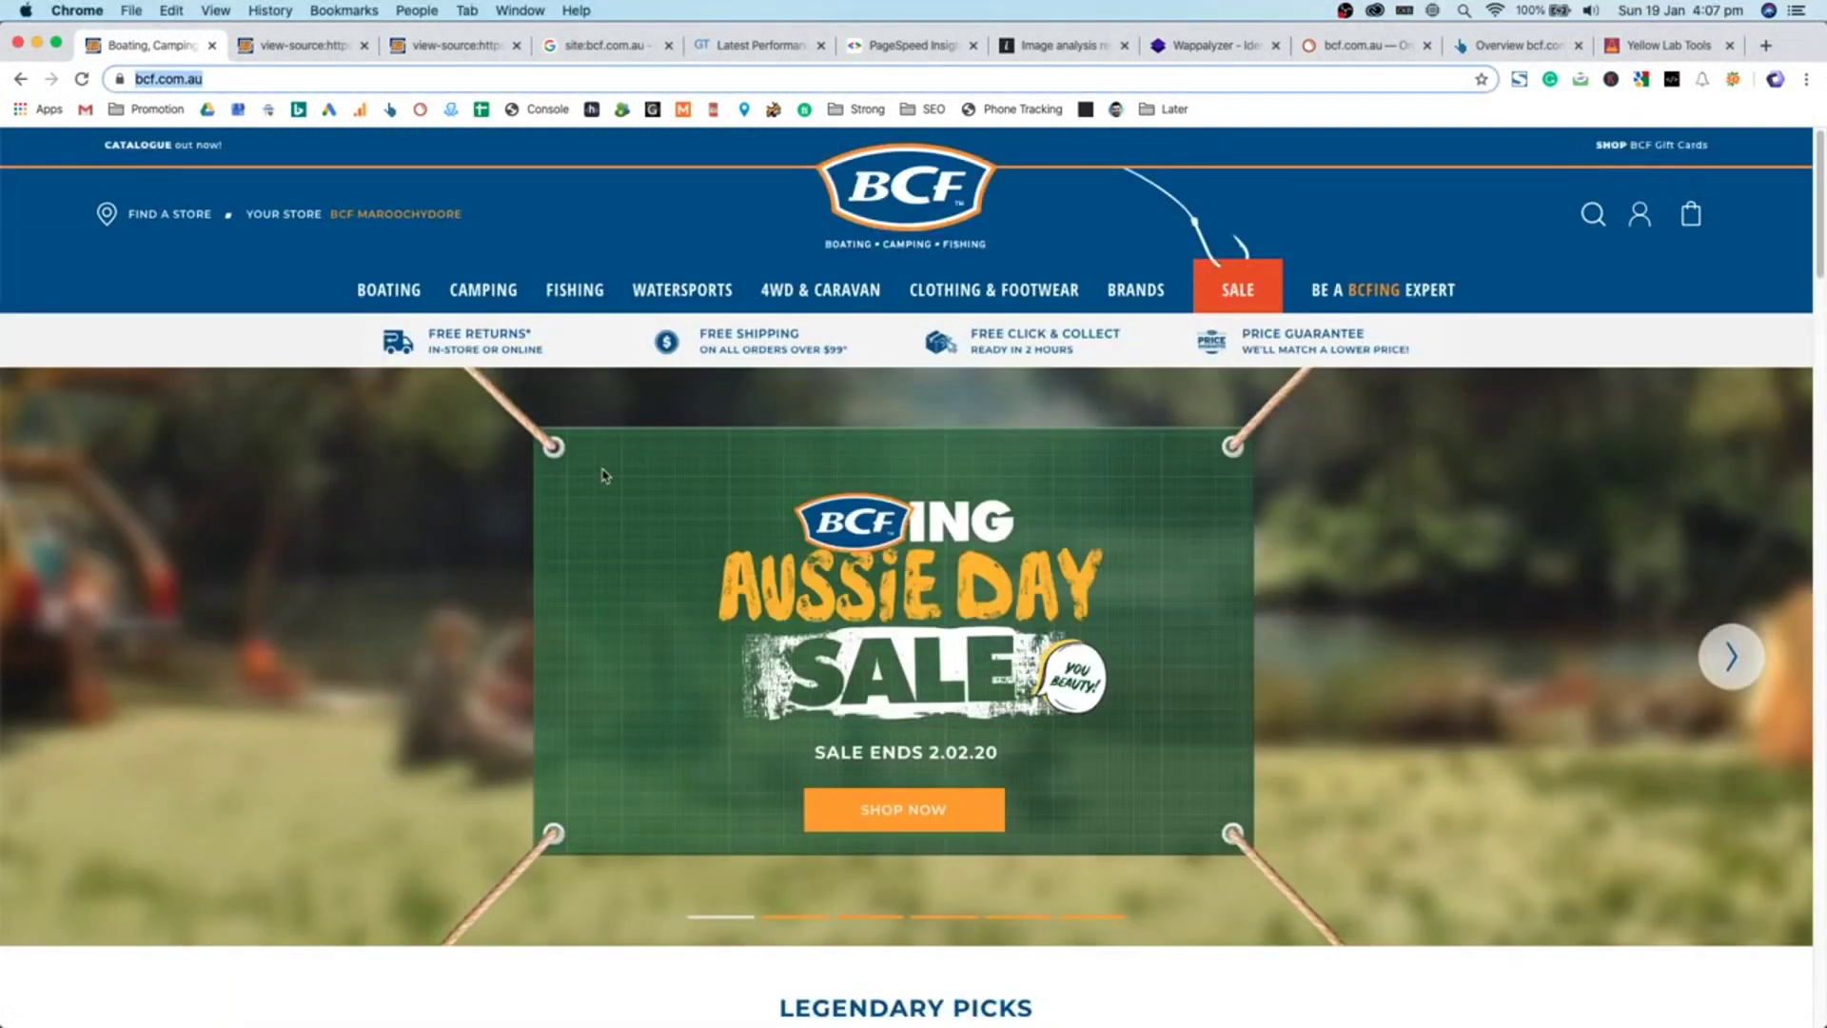
left_click(281, 79)
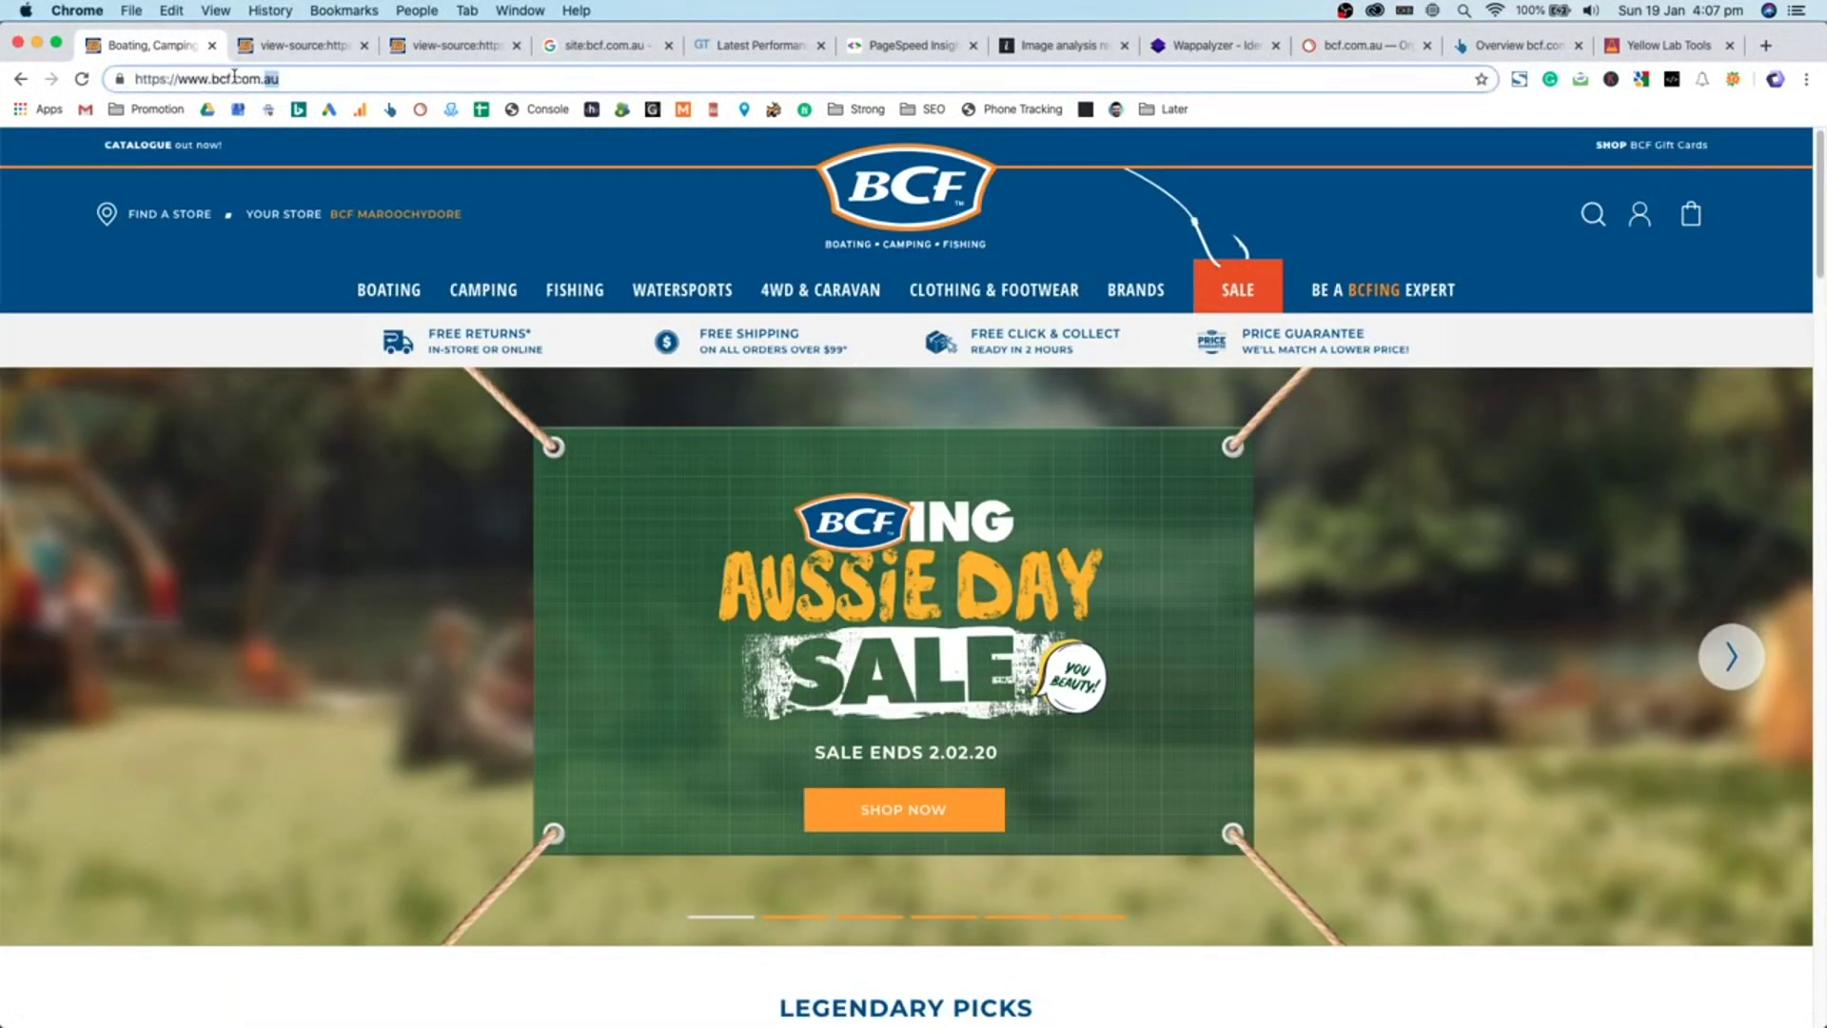
left_click_drag(283, 80, 148, 83)
left_click(187, 310)
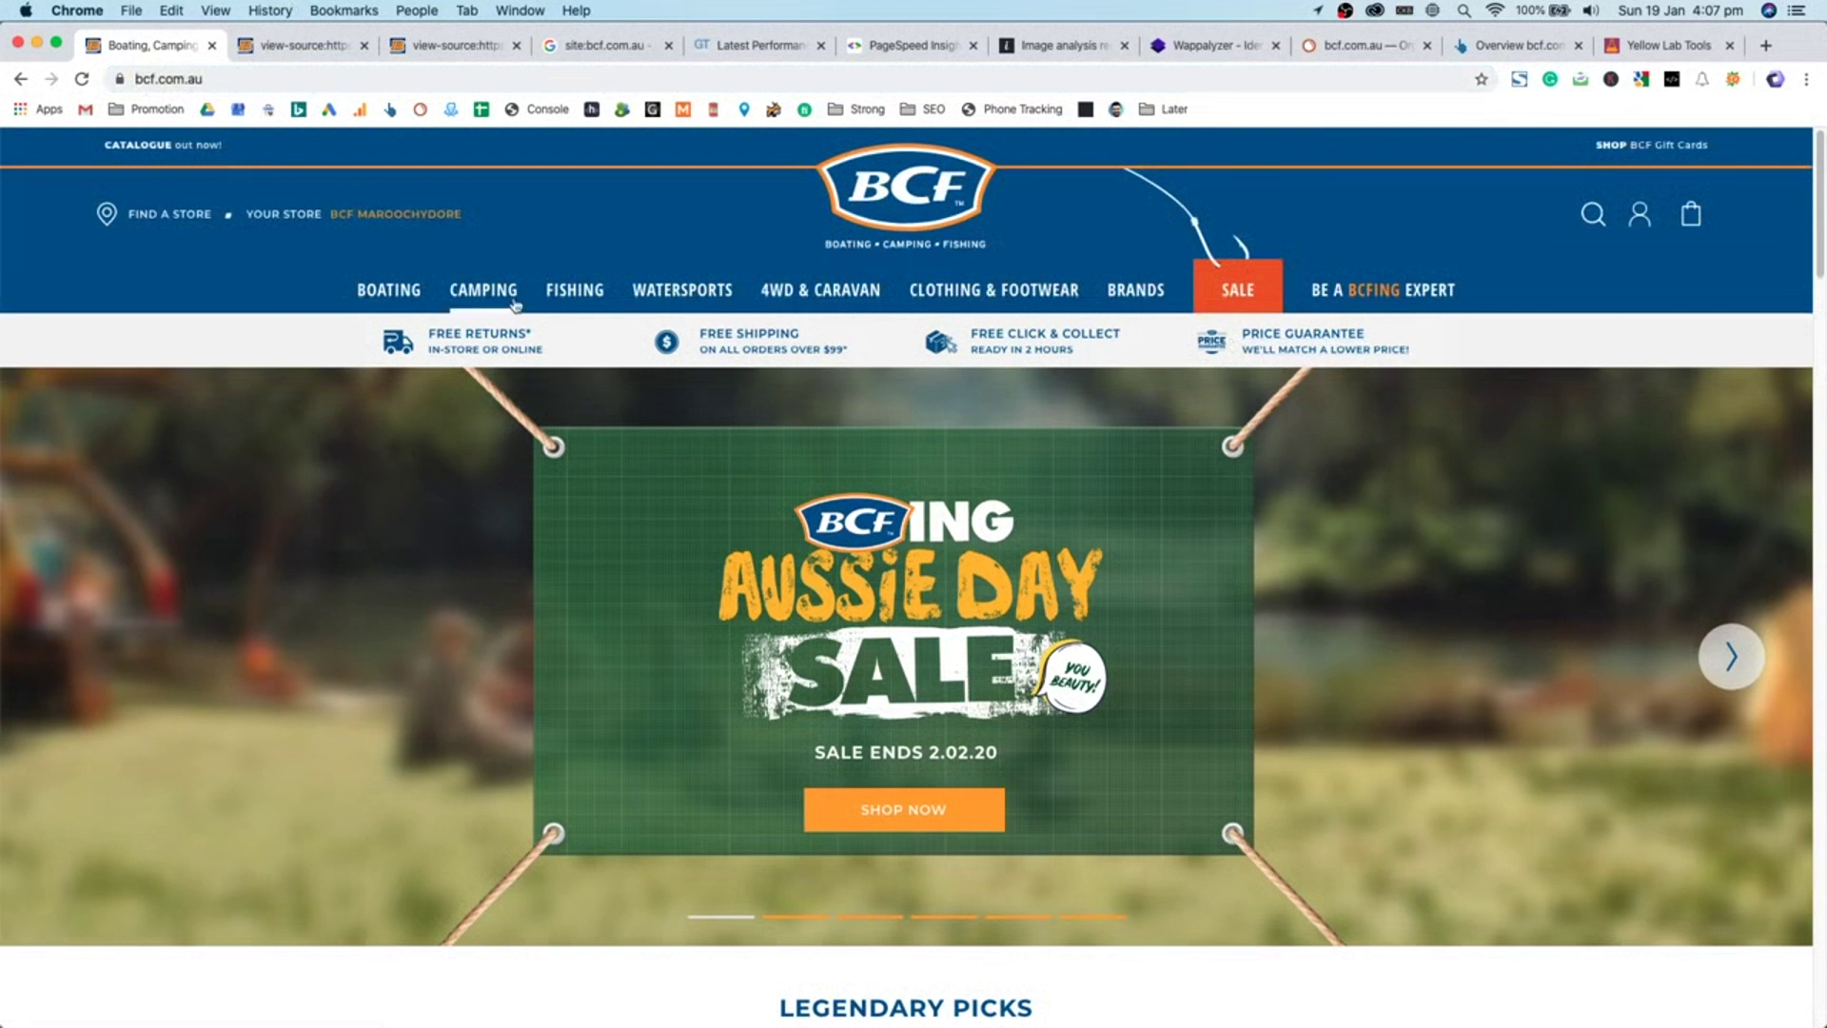
- Scroll down to the homepage footer and back up to the top
scroll(1515, 356, "down", 15)
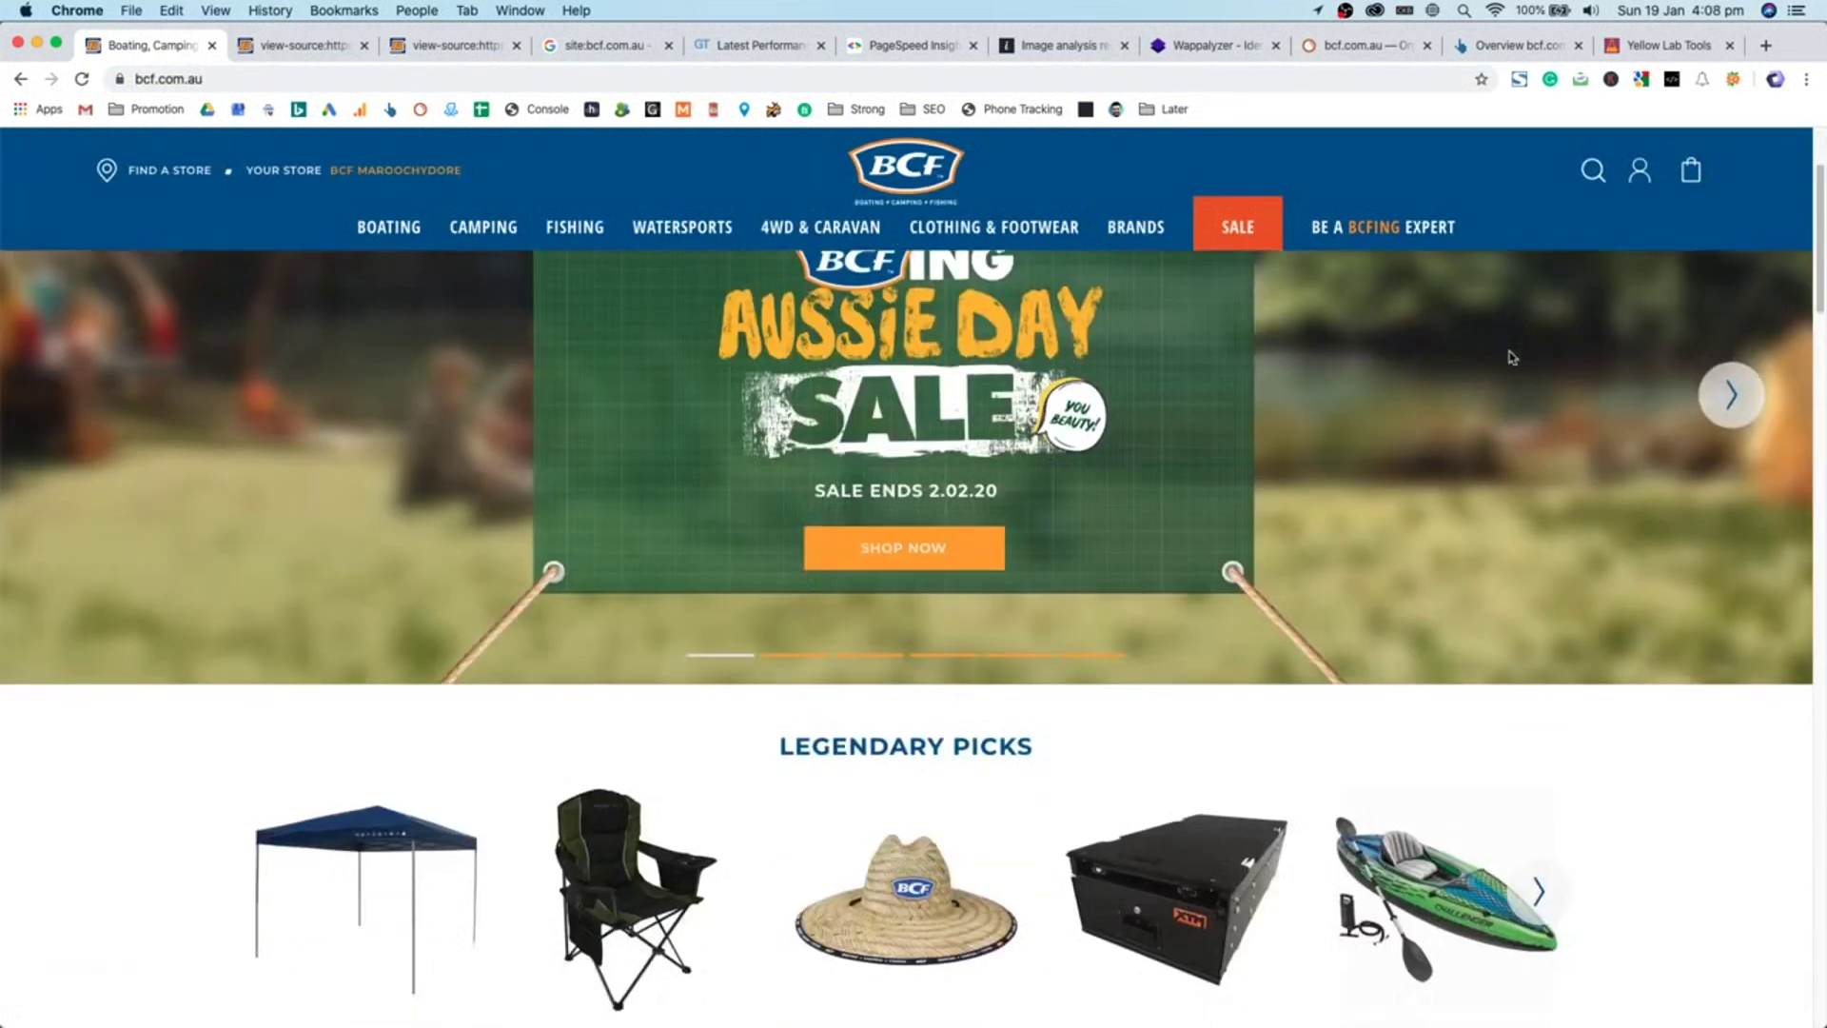
scroll(1536, 352, "down", 20)
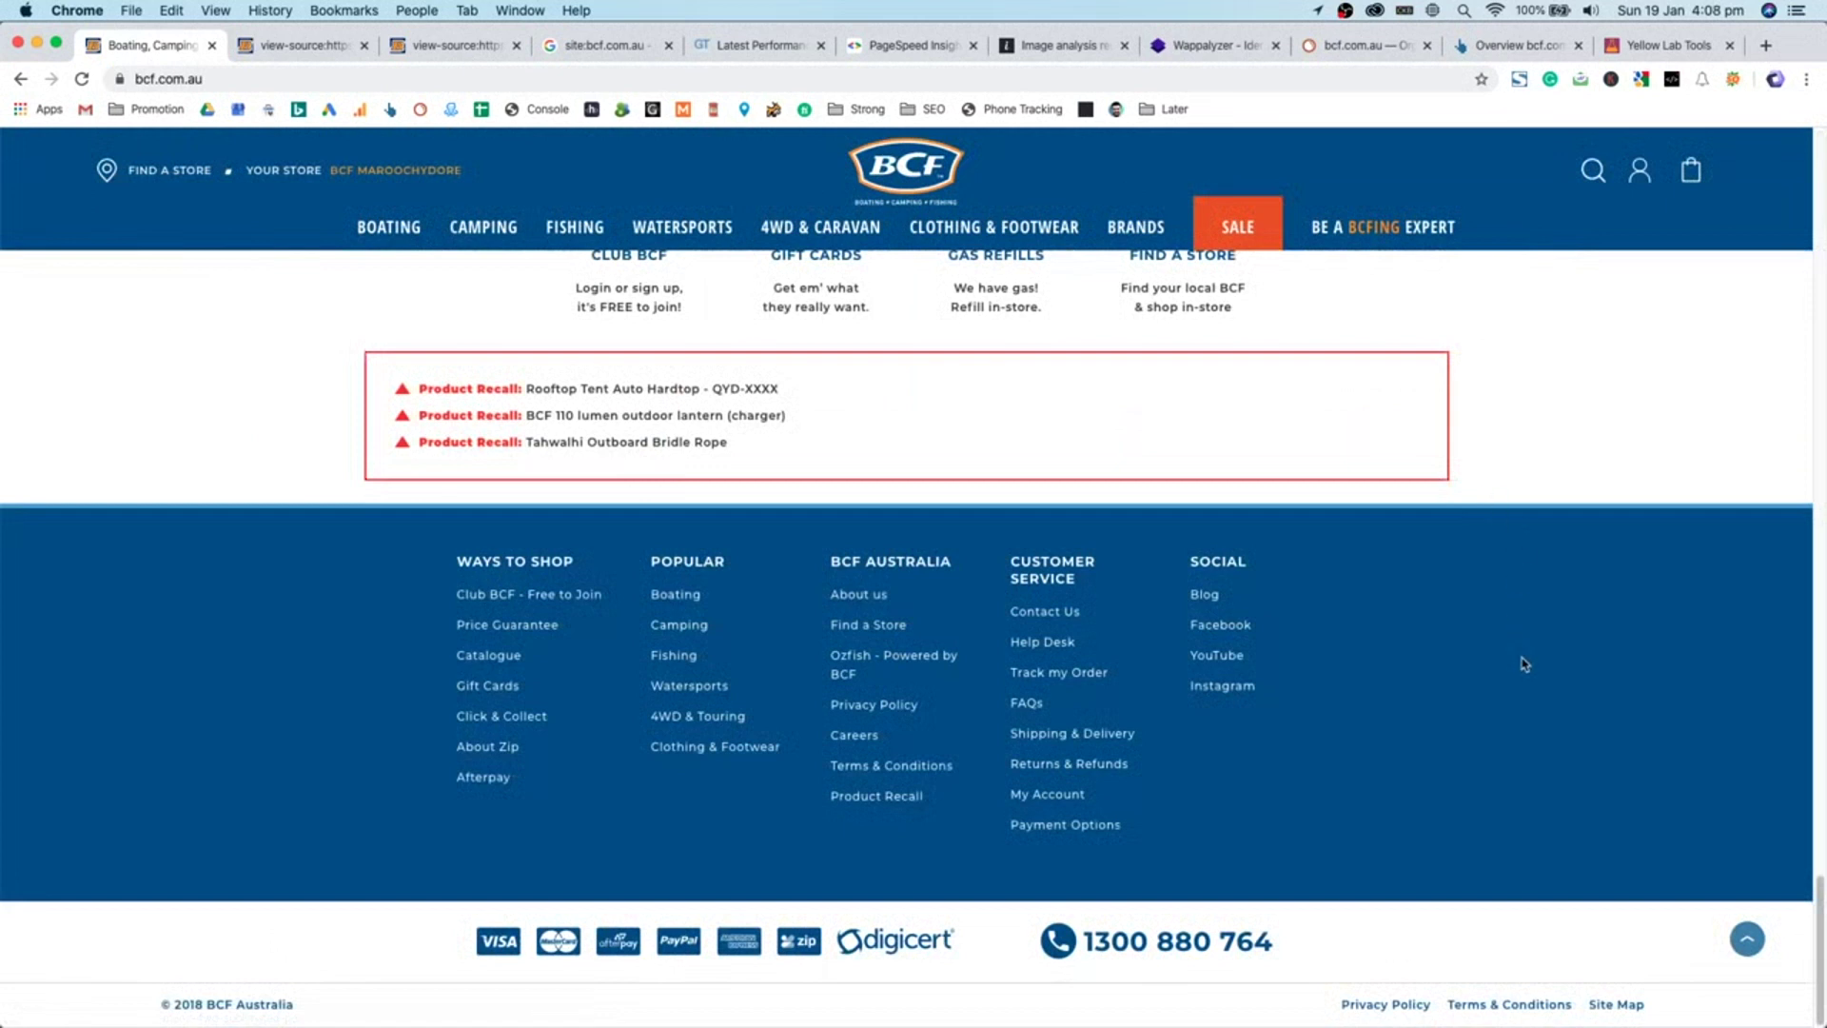
scroll(1520, 661, "up", 20)
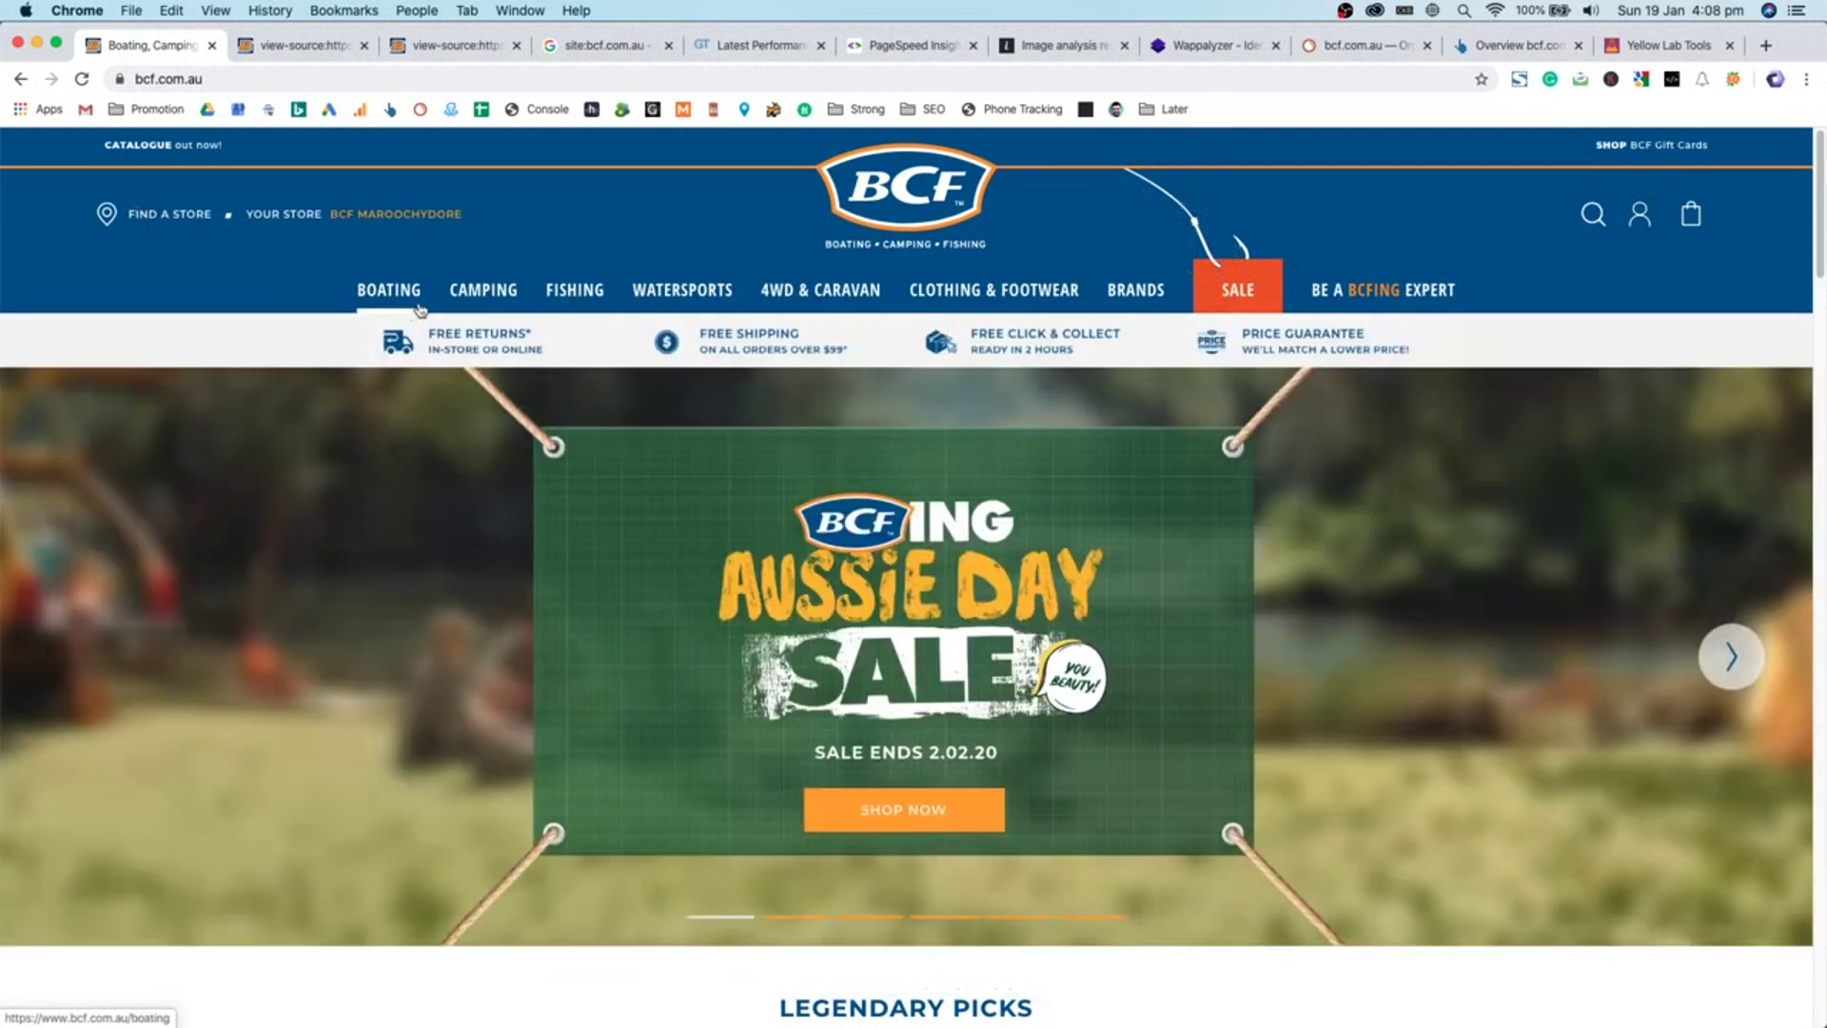
mouse_move(400, 295)
- Open the Boating, Fishing, Clothing & Footwear and Sale mega-menus to review their category lists
mouse_move(566, 295)
scroll(1185, 584, "down", 3)
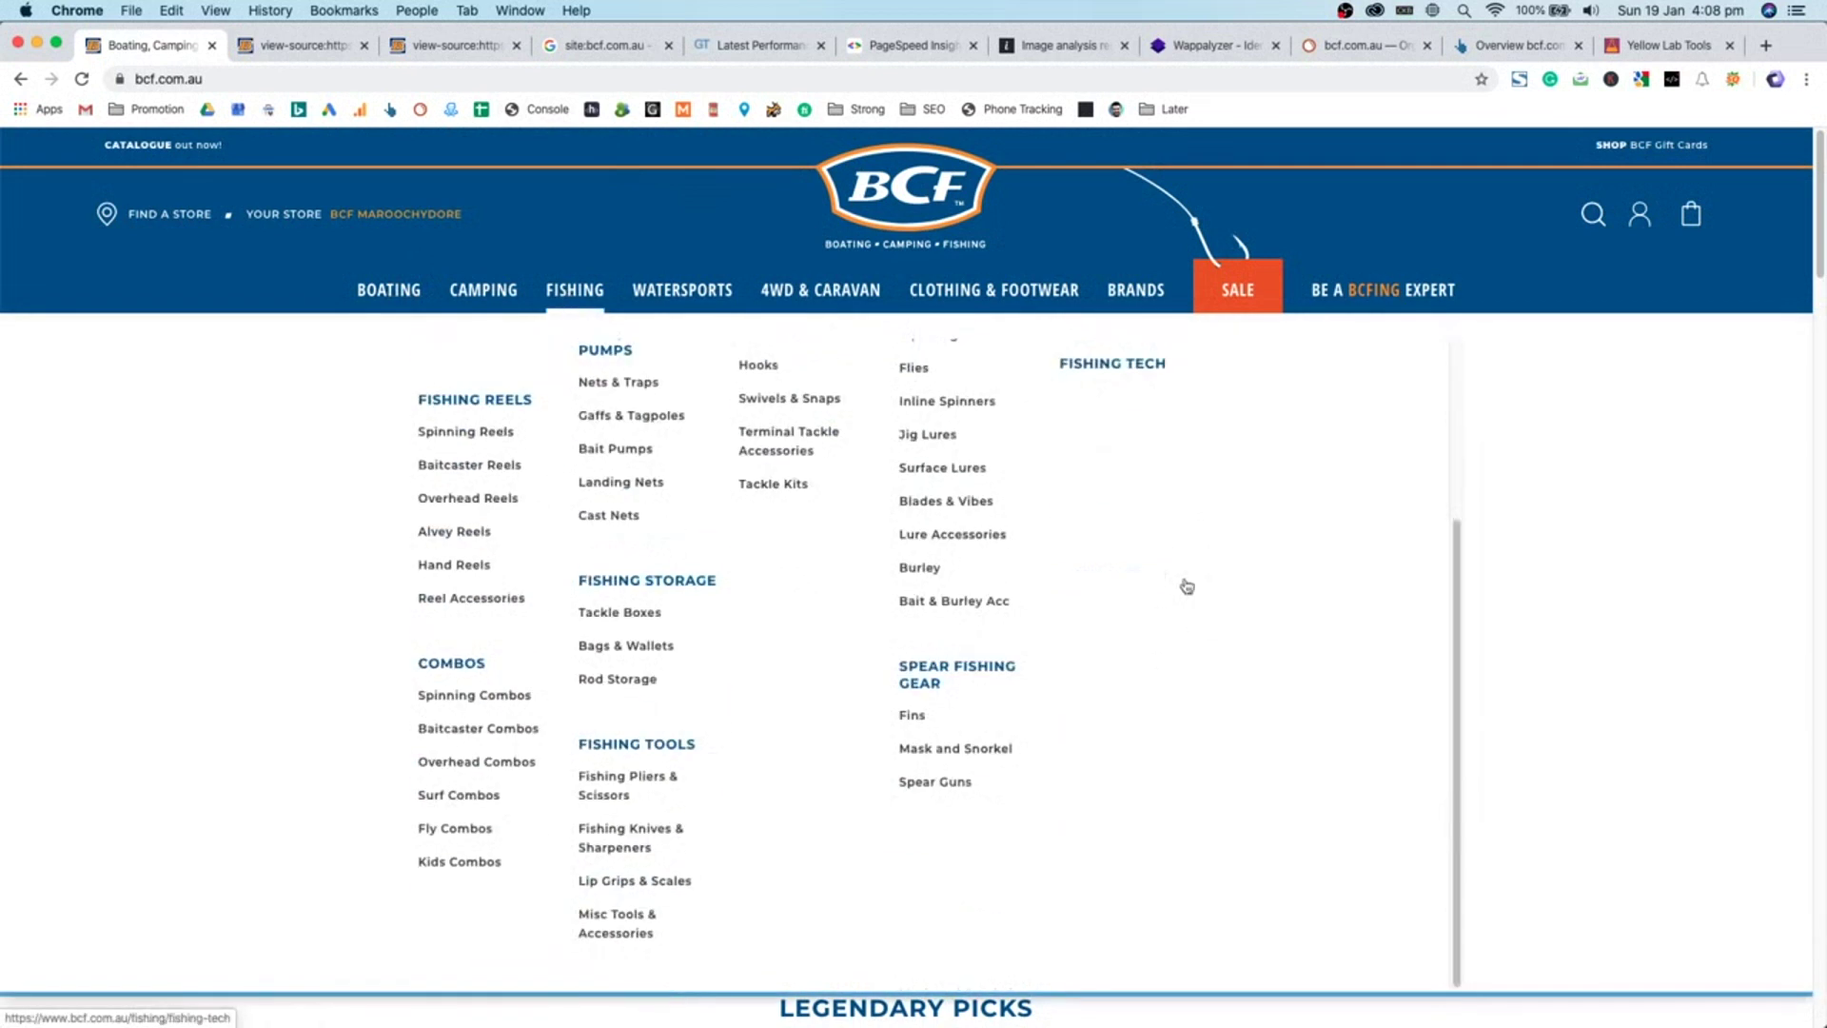
scroll(1187, 585, "up", 2)
scroll(1187, 584, "down", 2)
scroll(1227, 576, "up", 3)
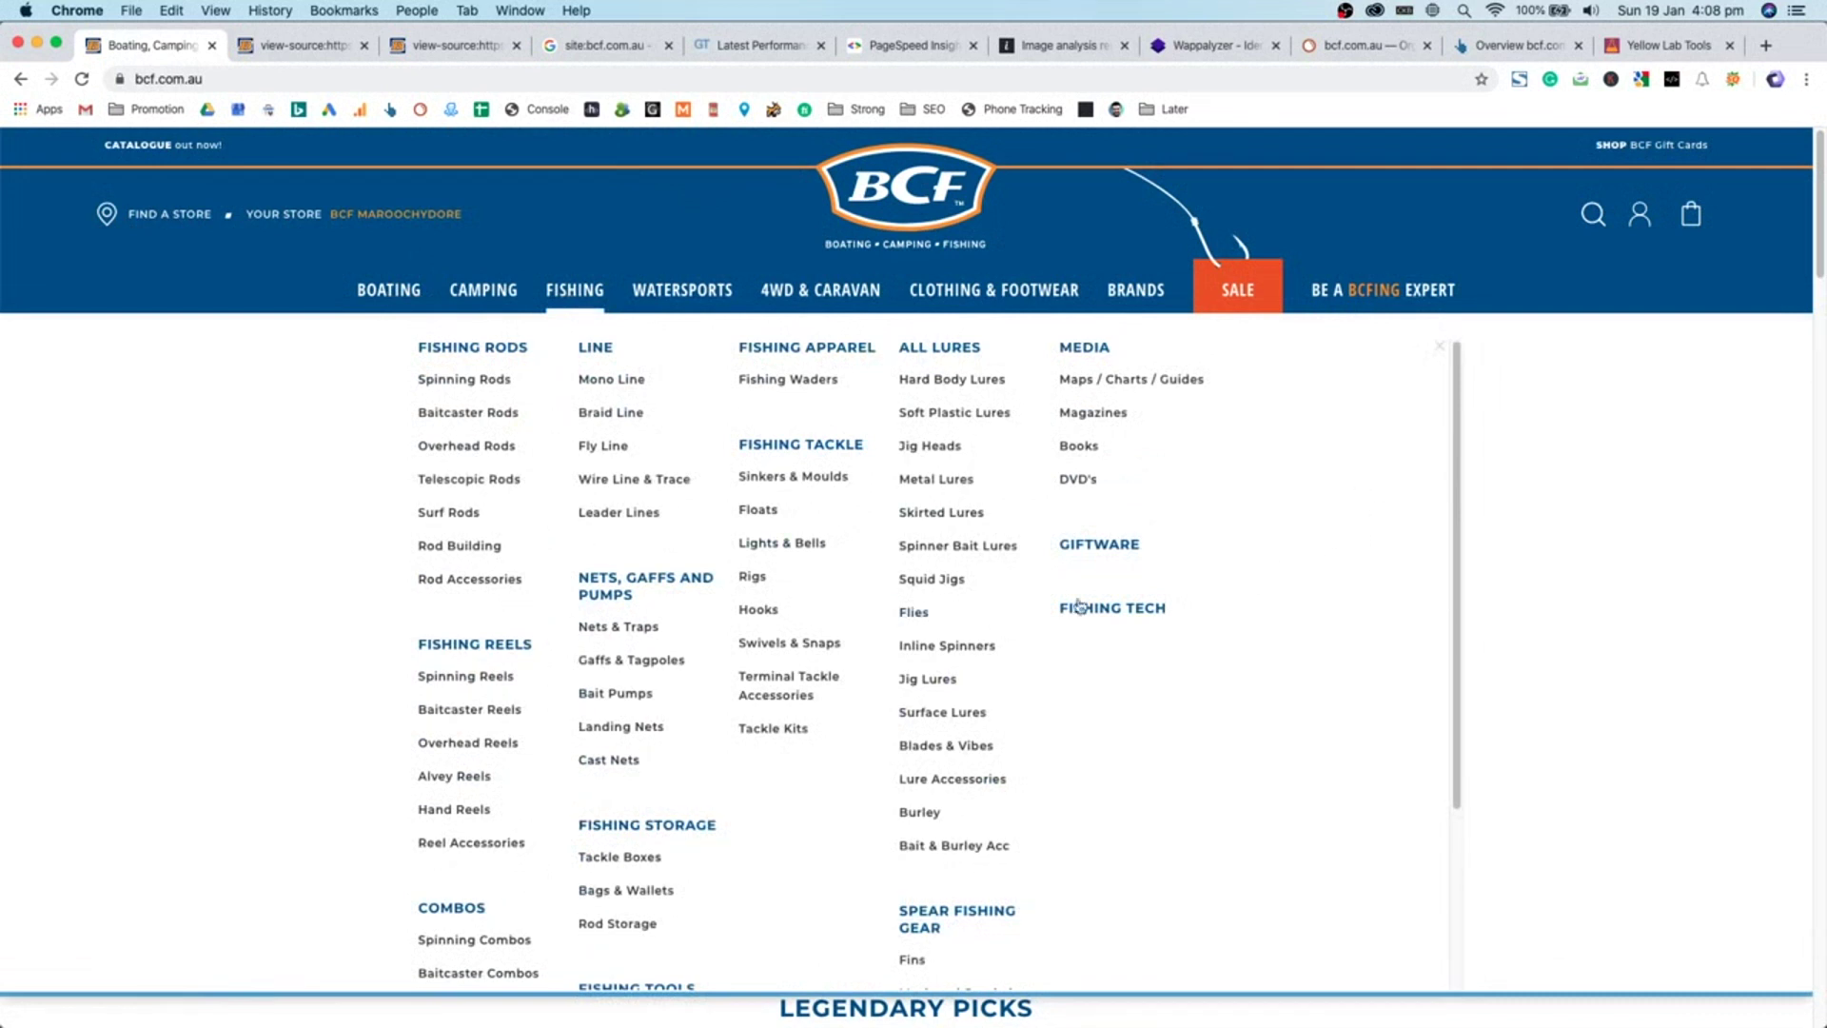
scroll(1080, 456, "down", 3)
scroll(916, 571, "down", 2)
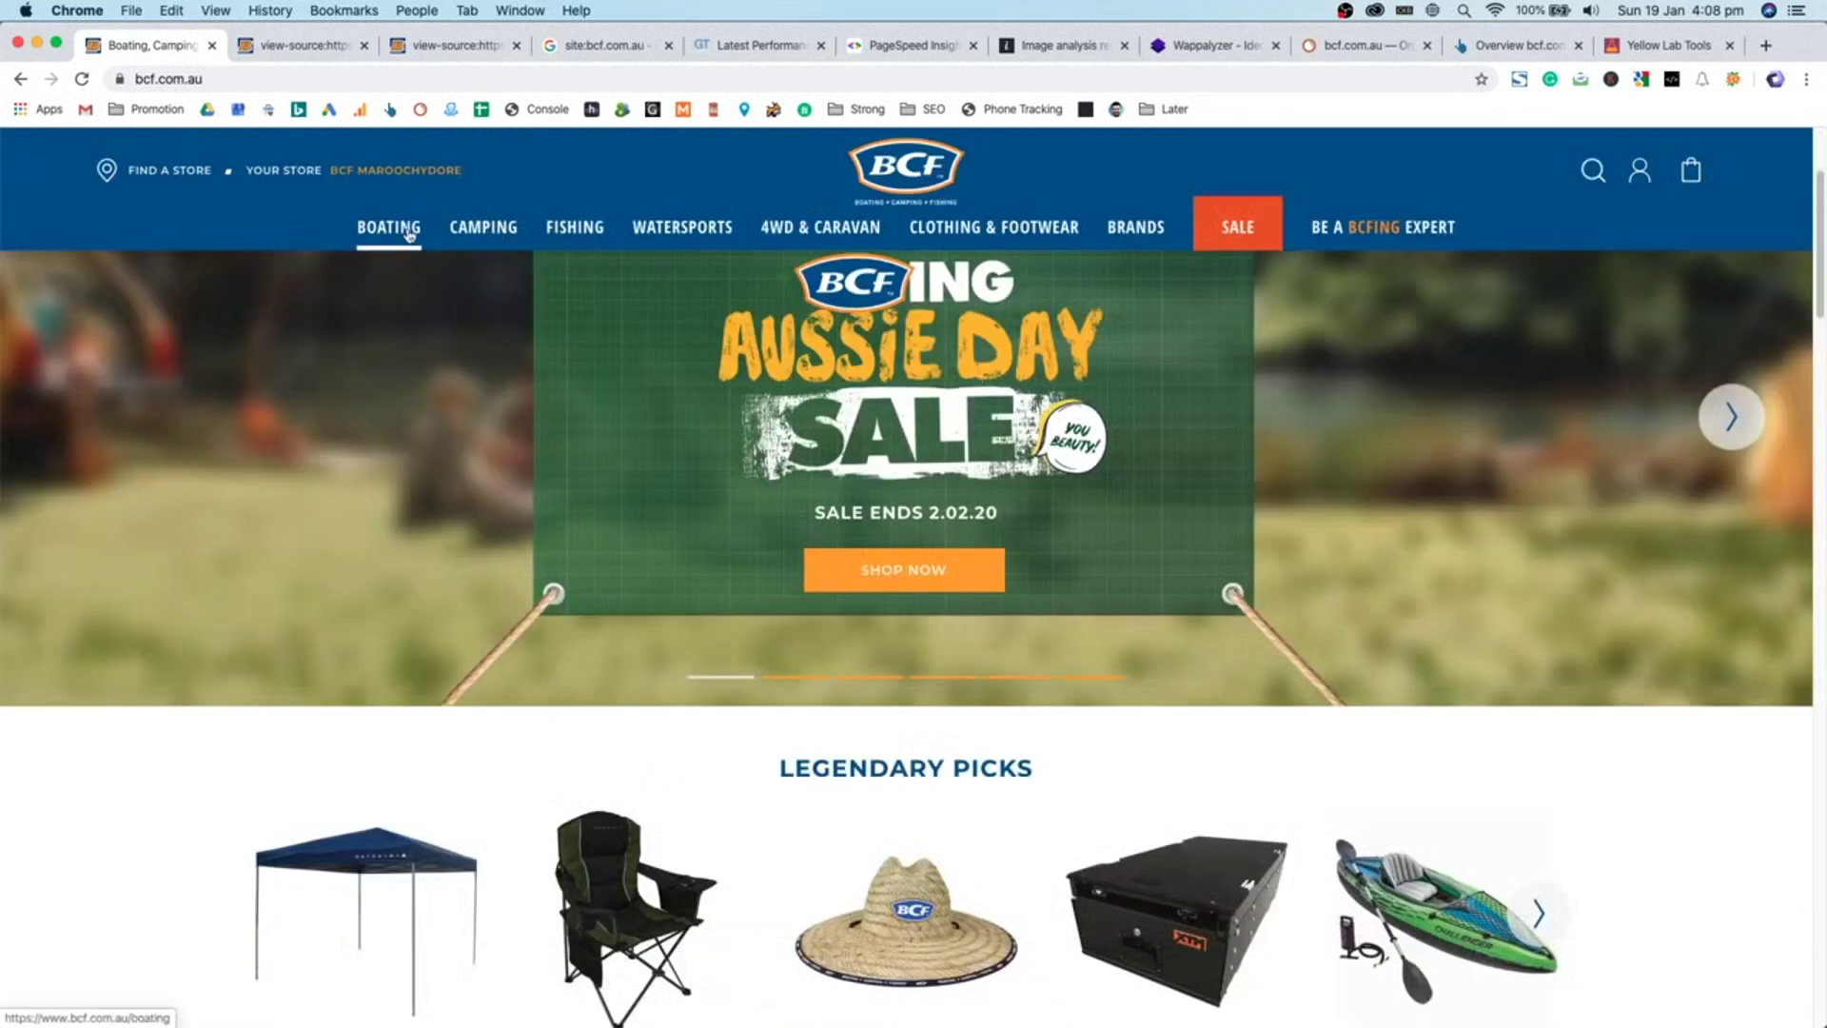
mouse_move(409, 235)
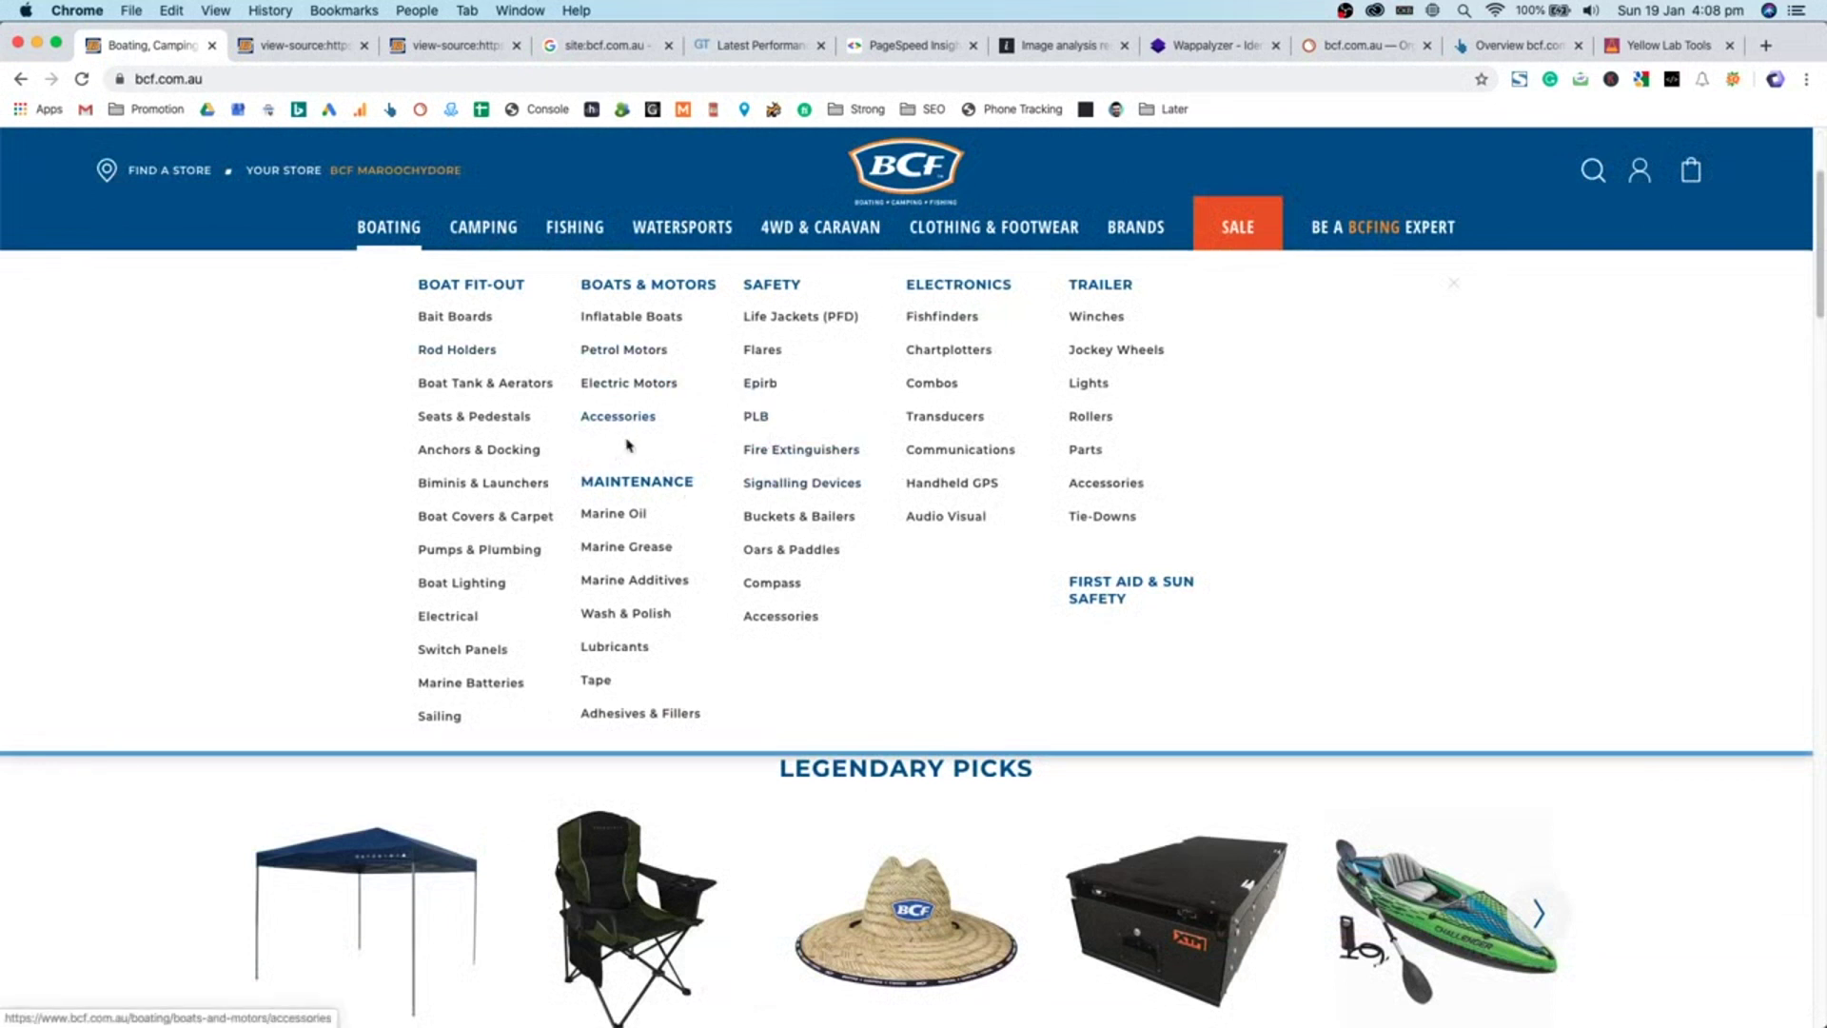
scroll(1085, 447, "up", 3)
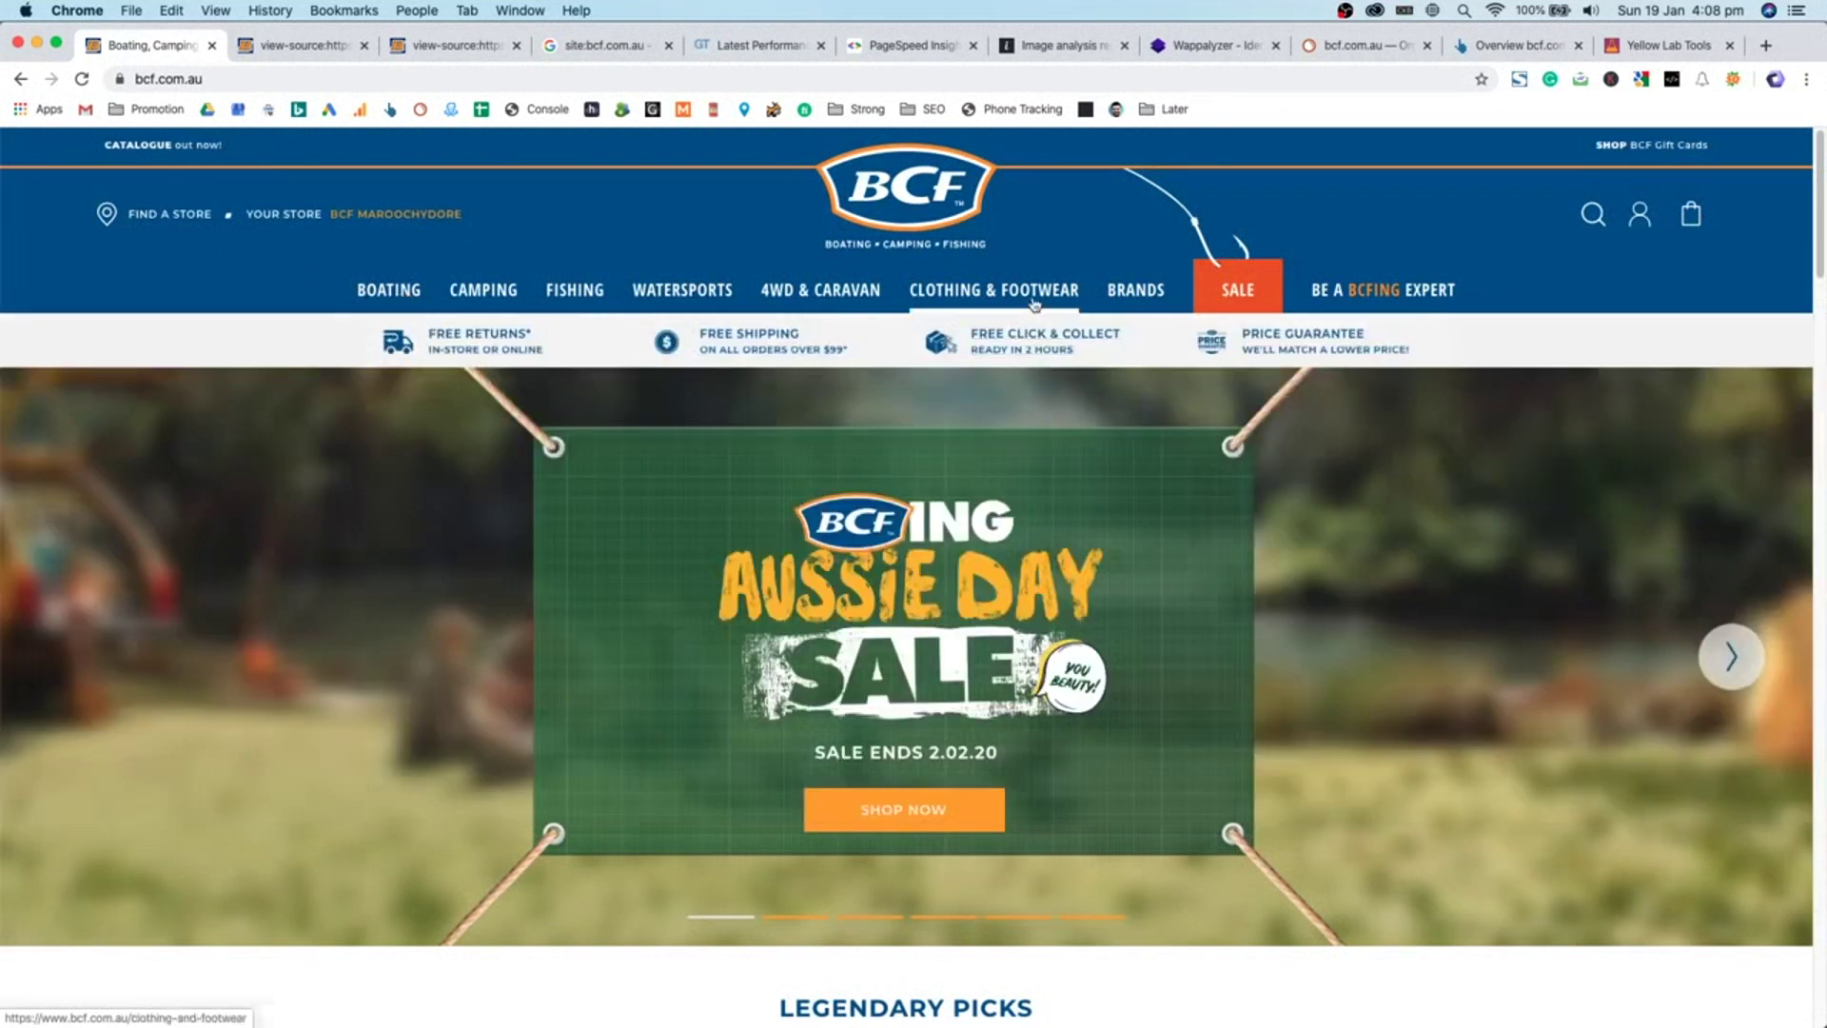
mouse_move(1035, 305)
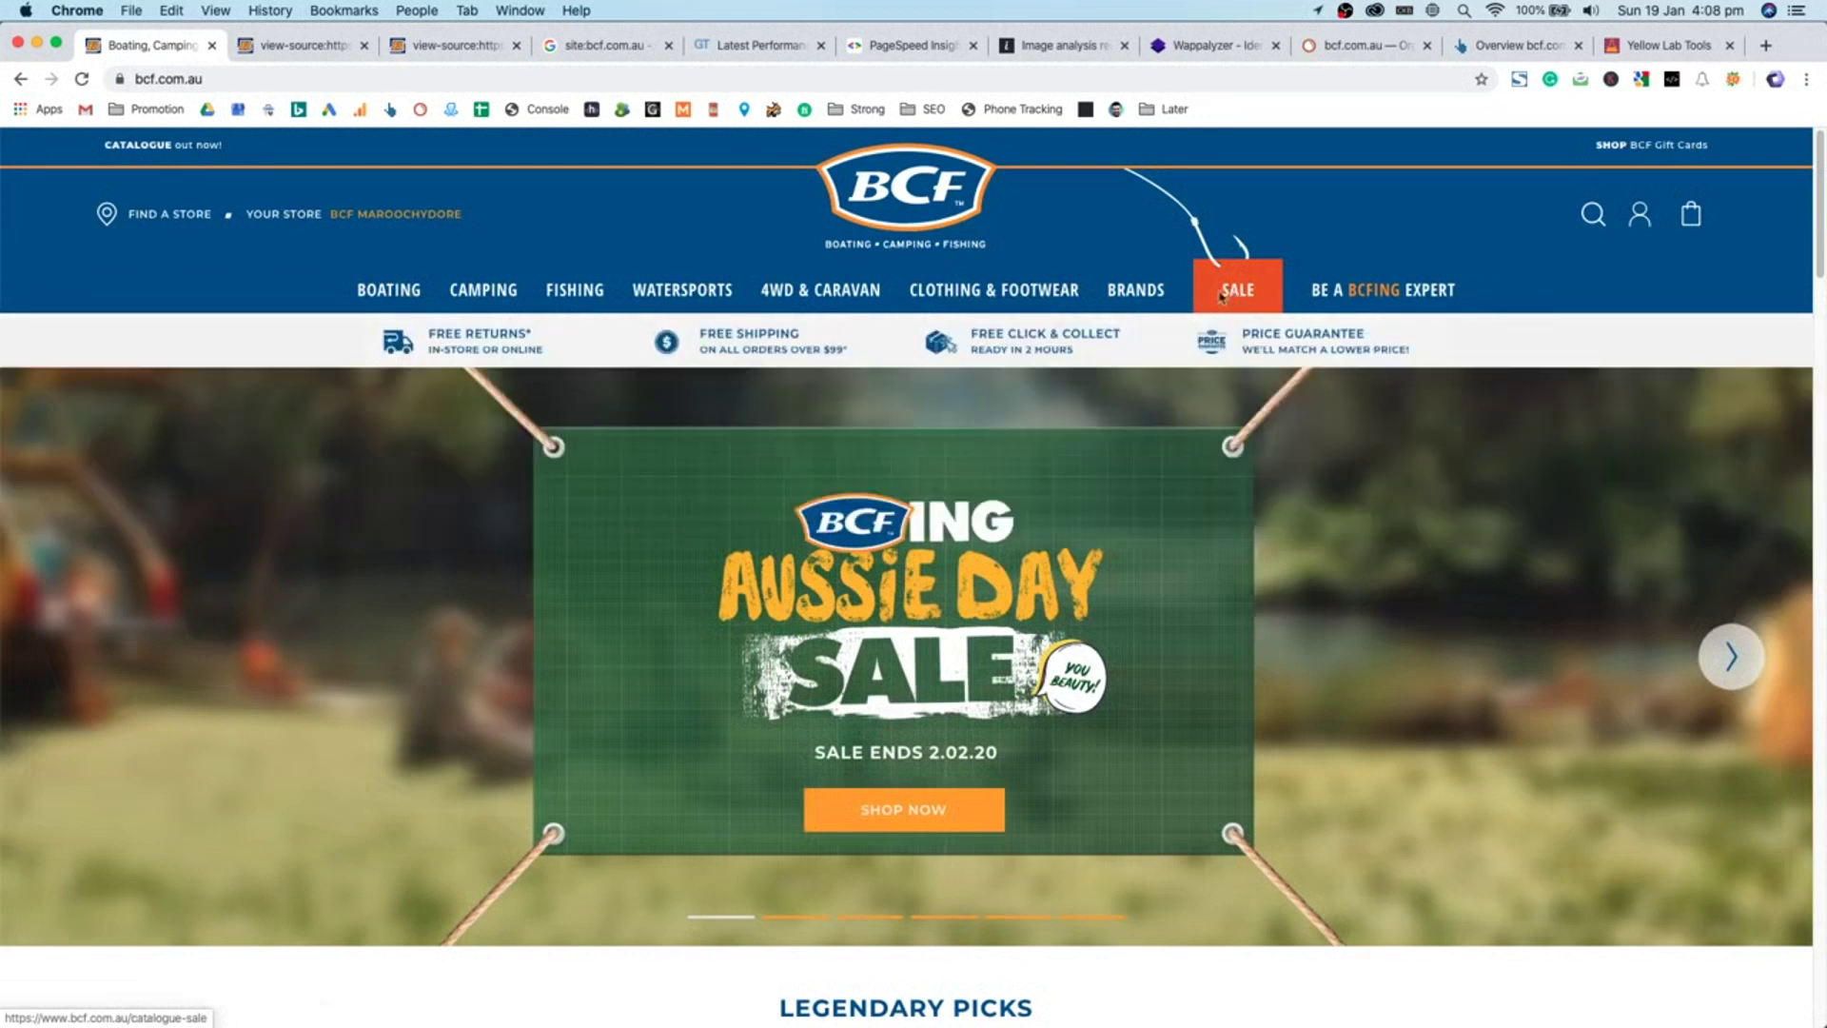
mouse_move(1231, 293)
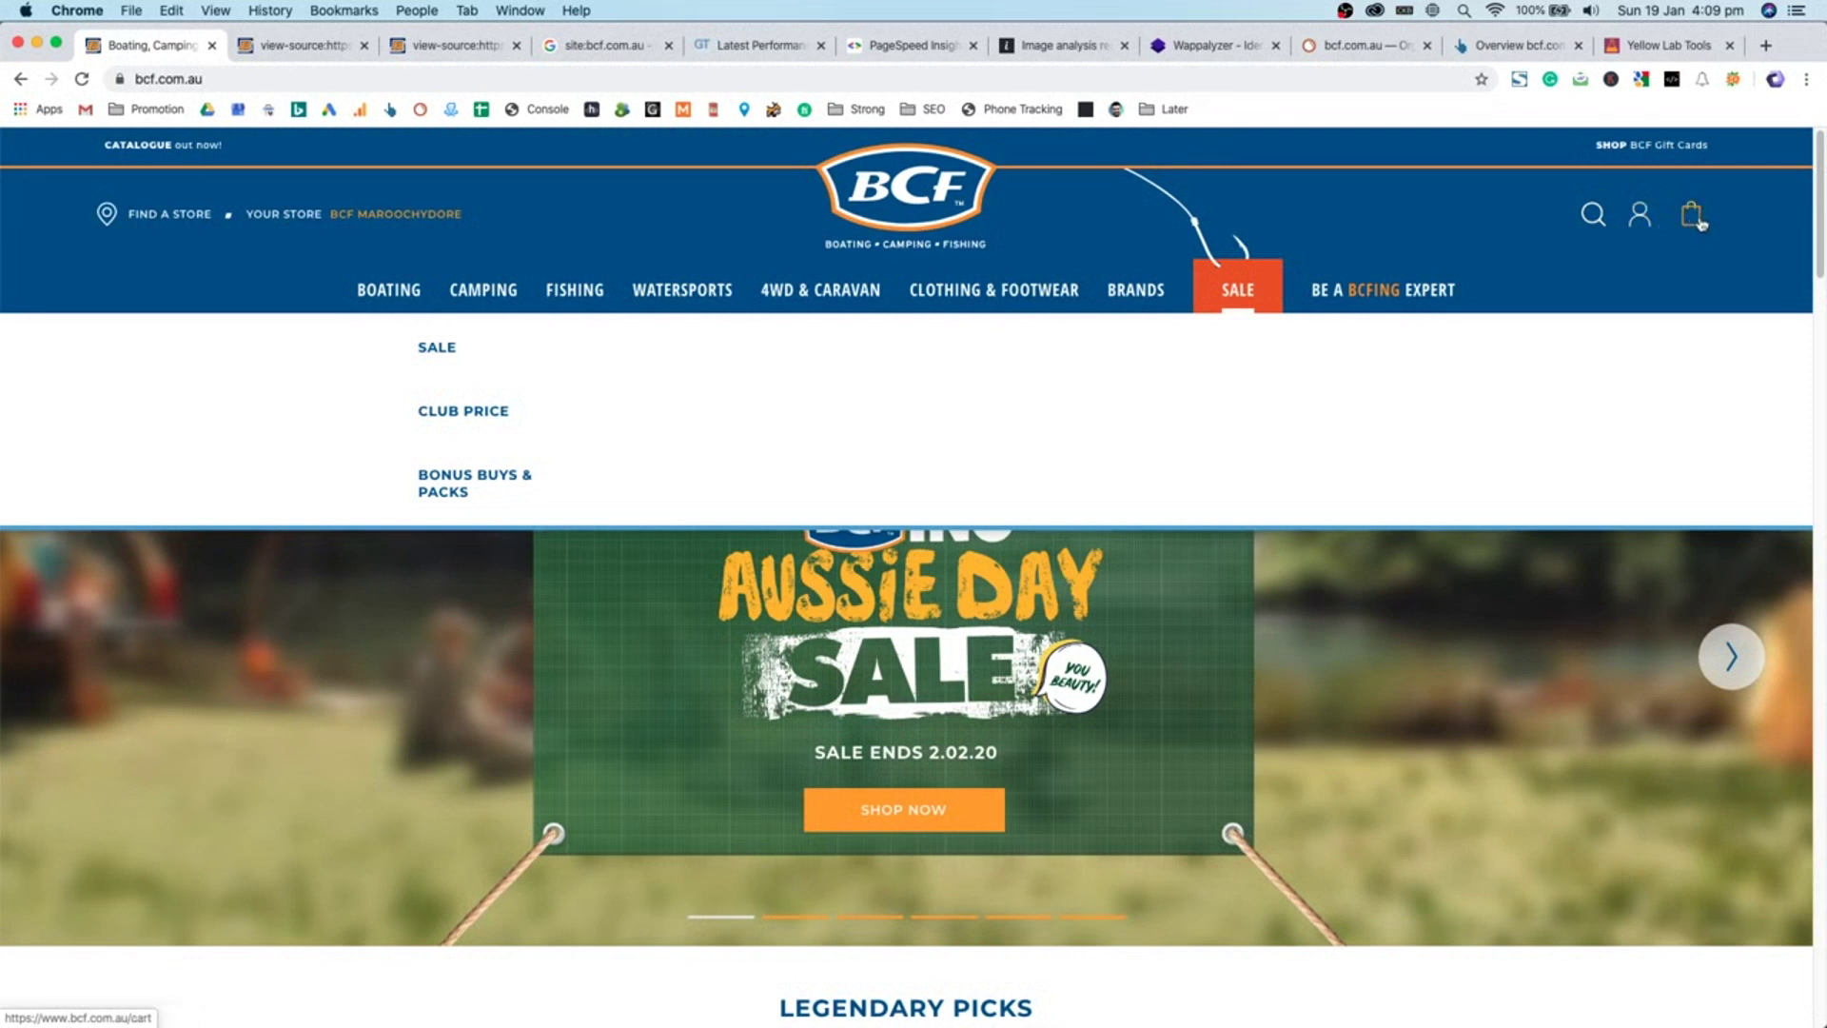
- Open the BCF Maroochydore store details page and highlight its store name and address
mouse_move(462, 214)
left_mouse_down()
mouse_move(247, 214)
mouse_move(464, 215)
left_mouse_up()
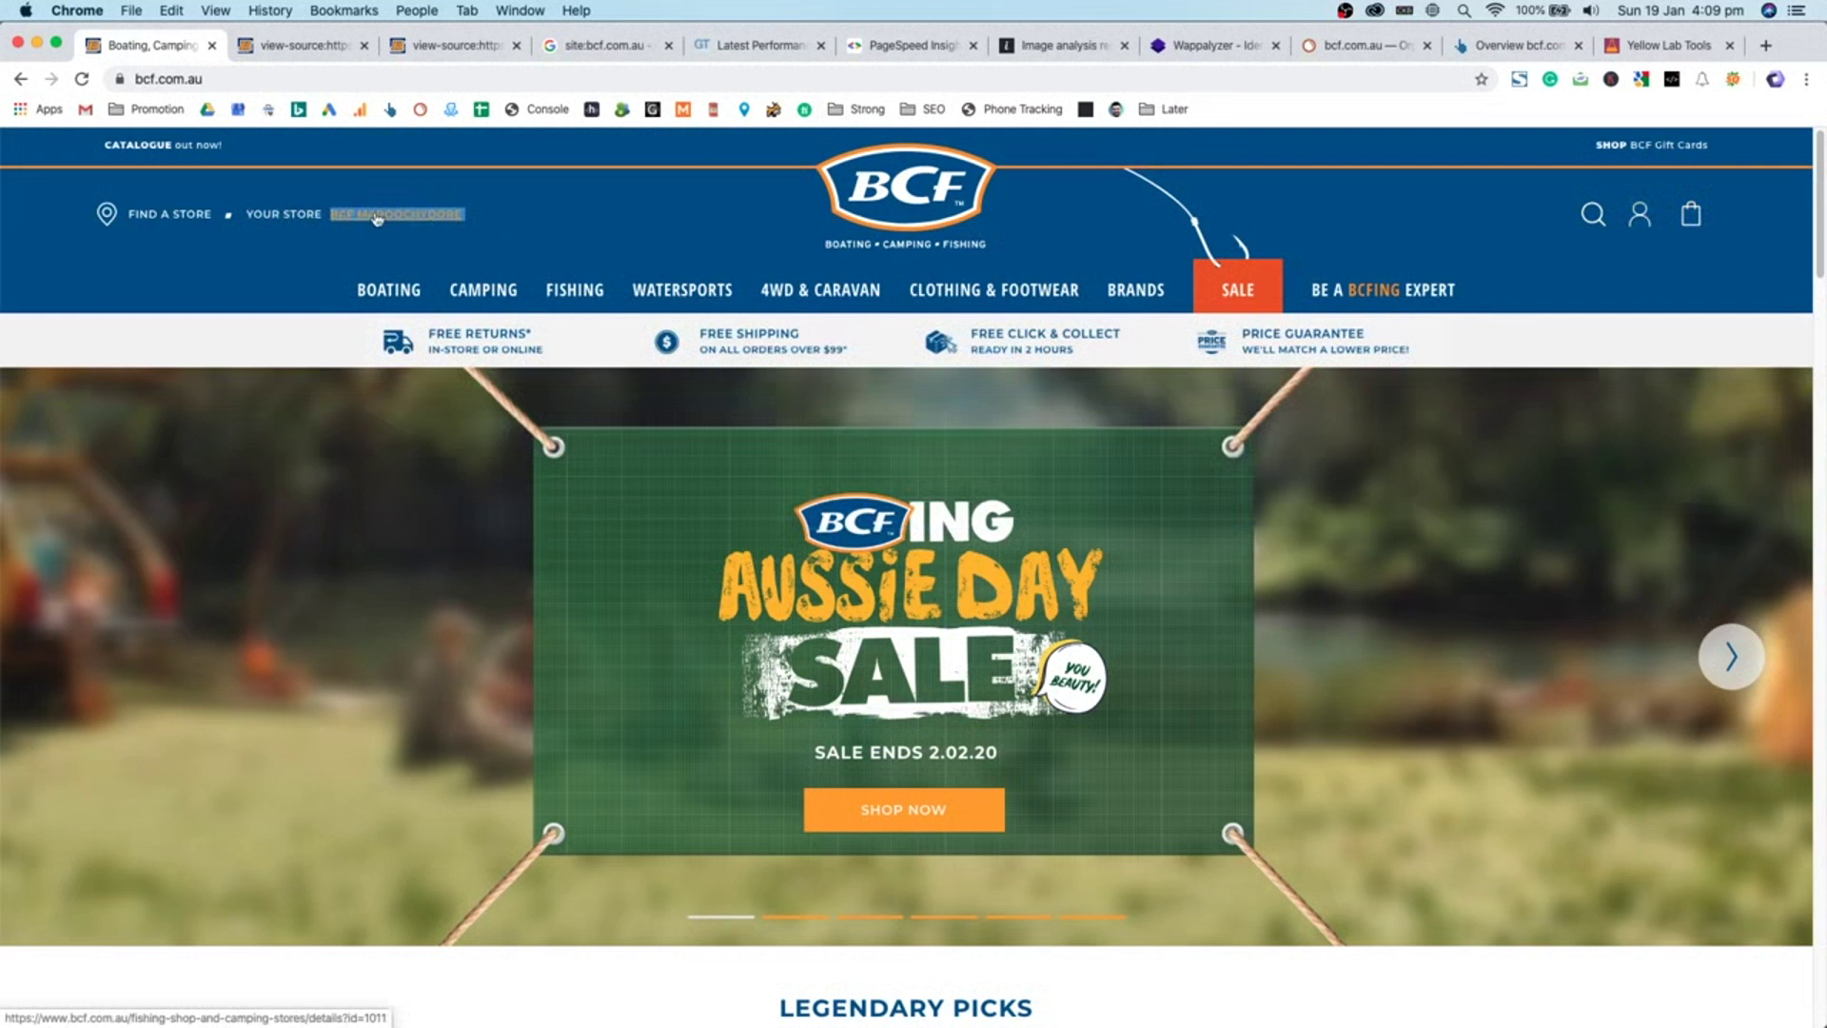
left_click(376, 219)
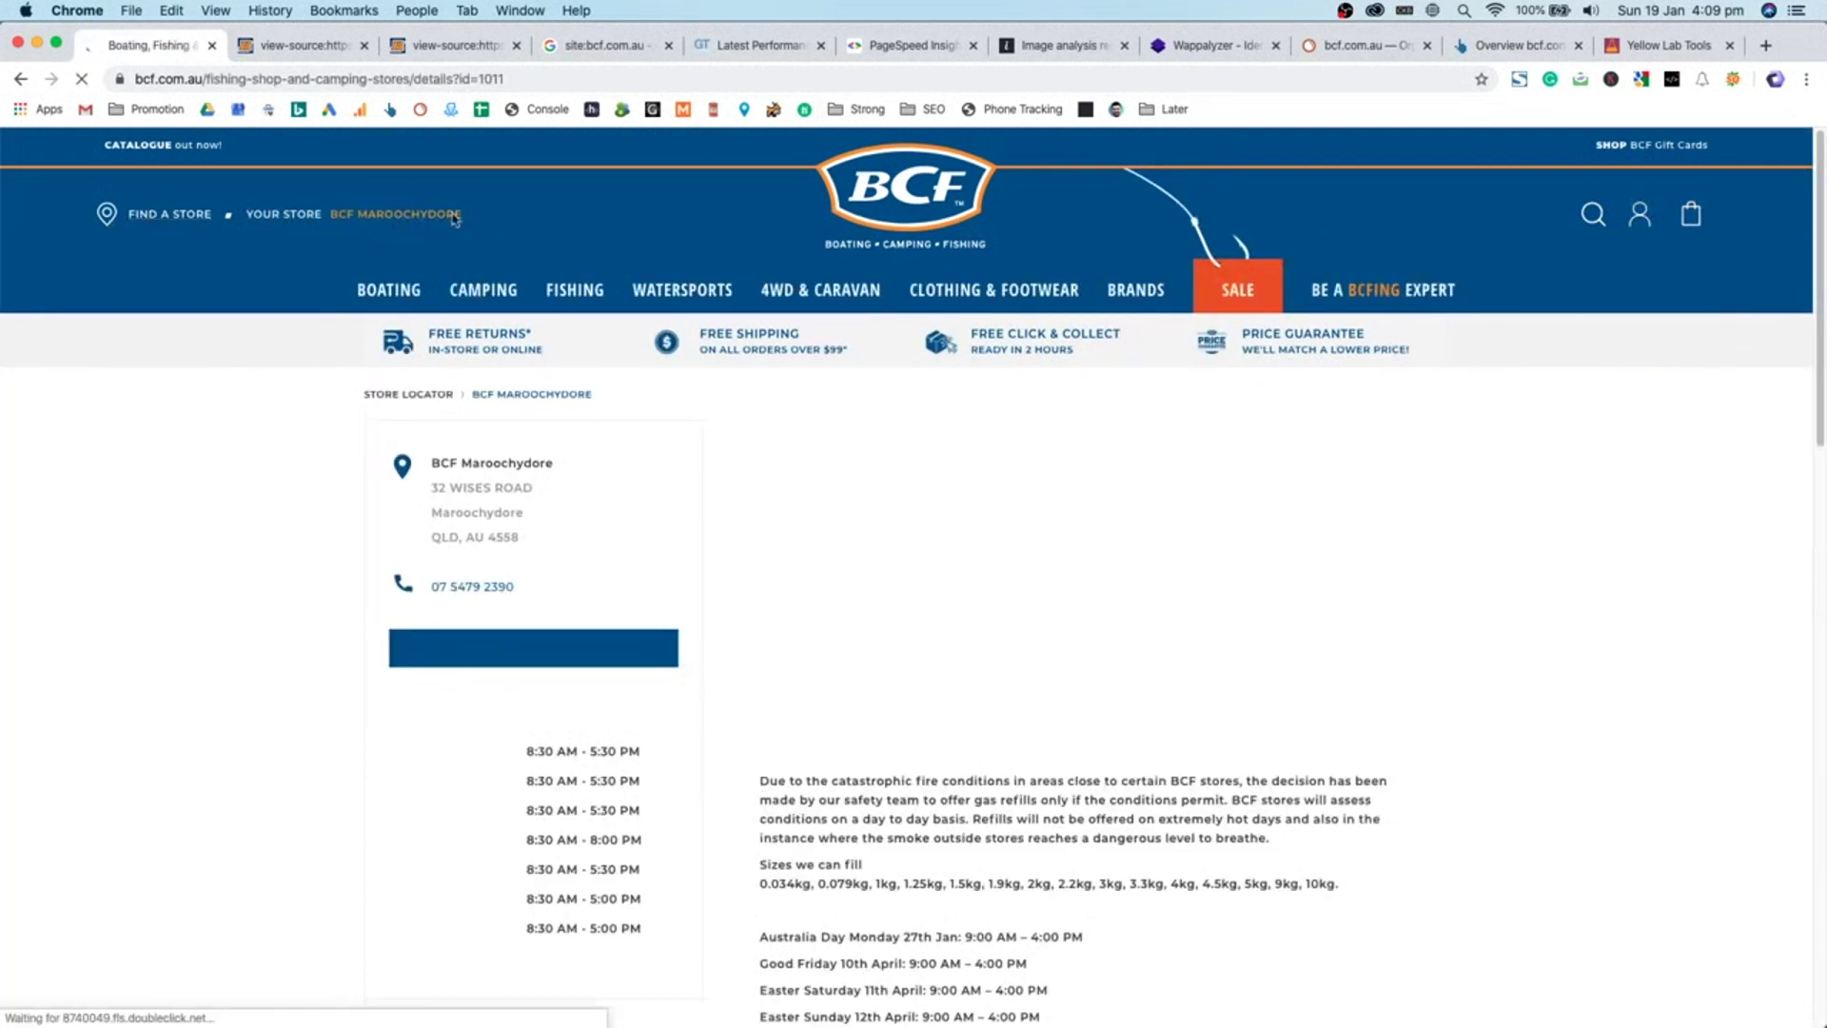
left_click_drag(463, 214, 323, 214)
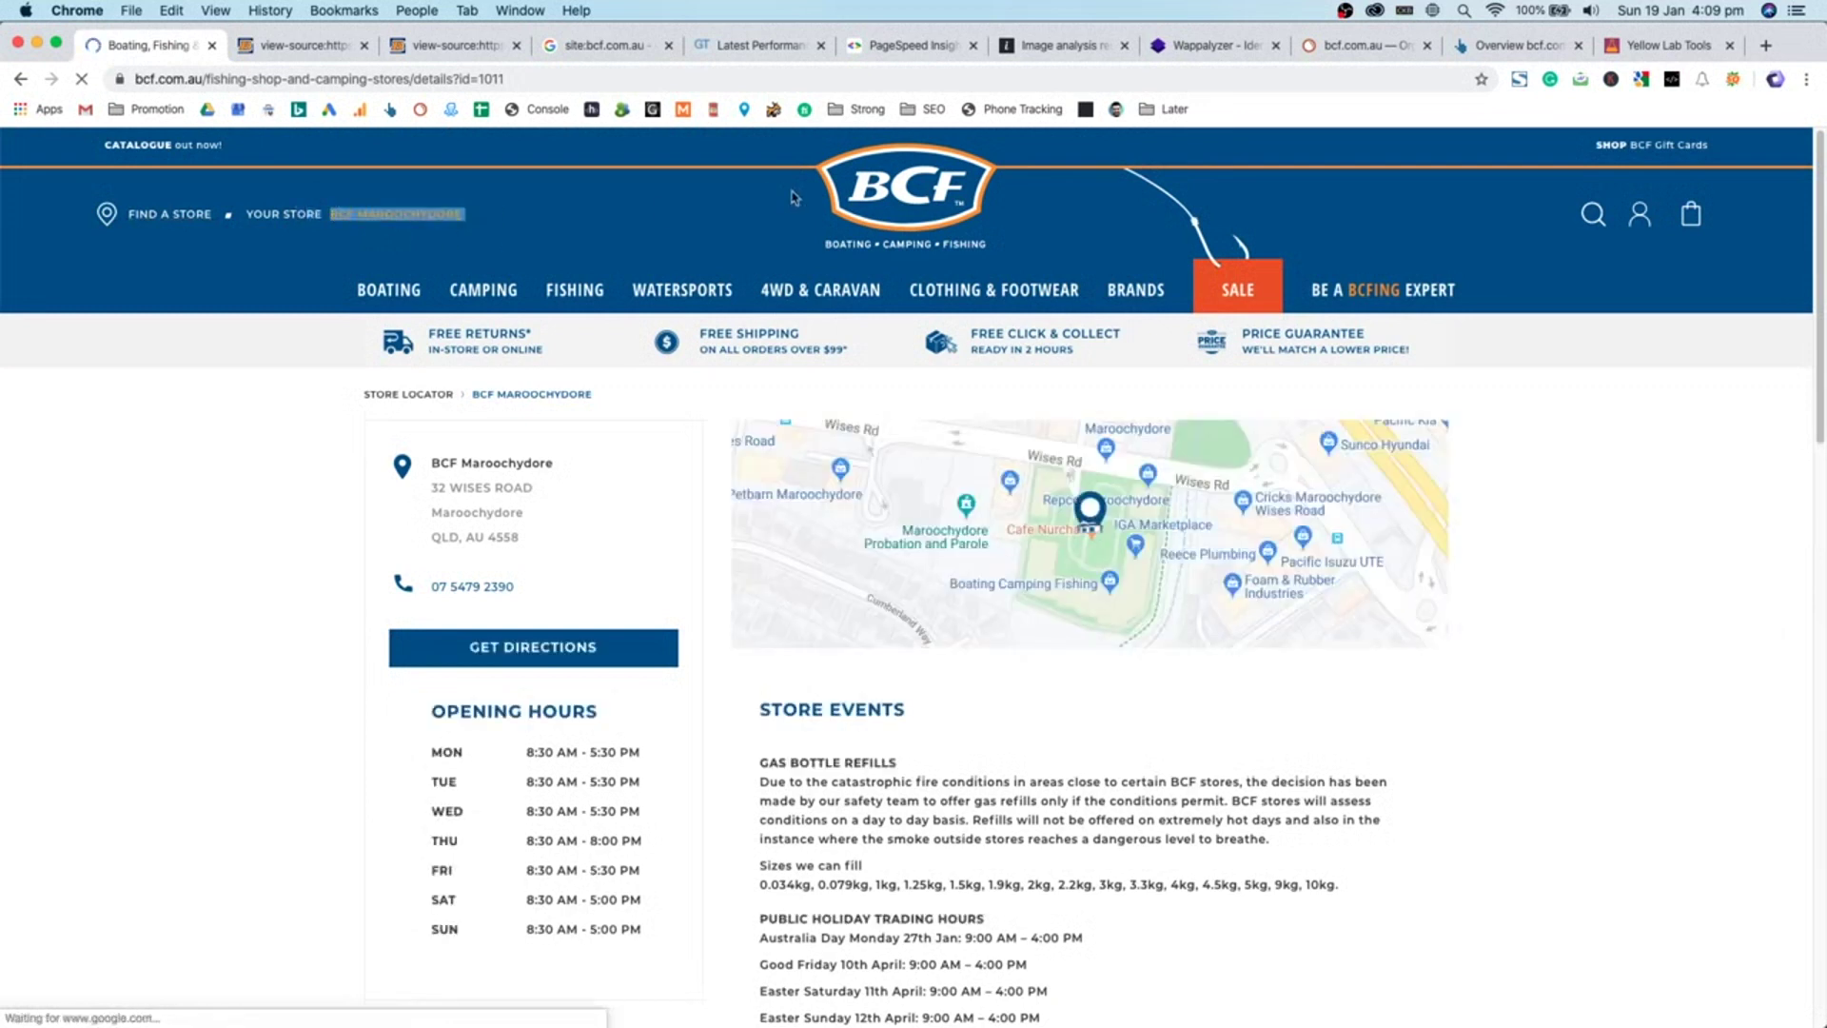
left_click(673, 217)
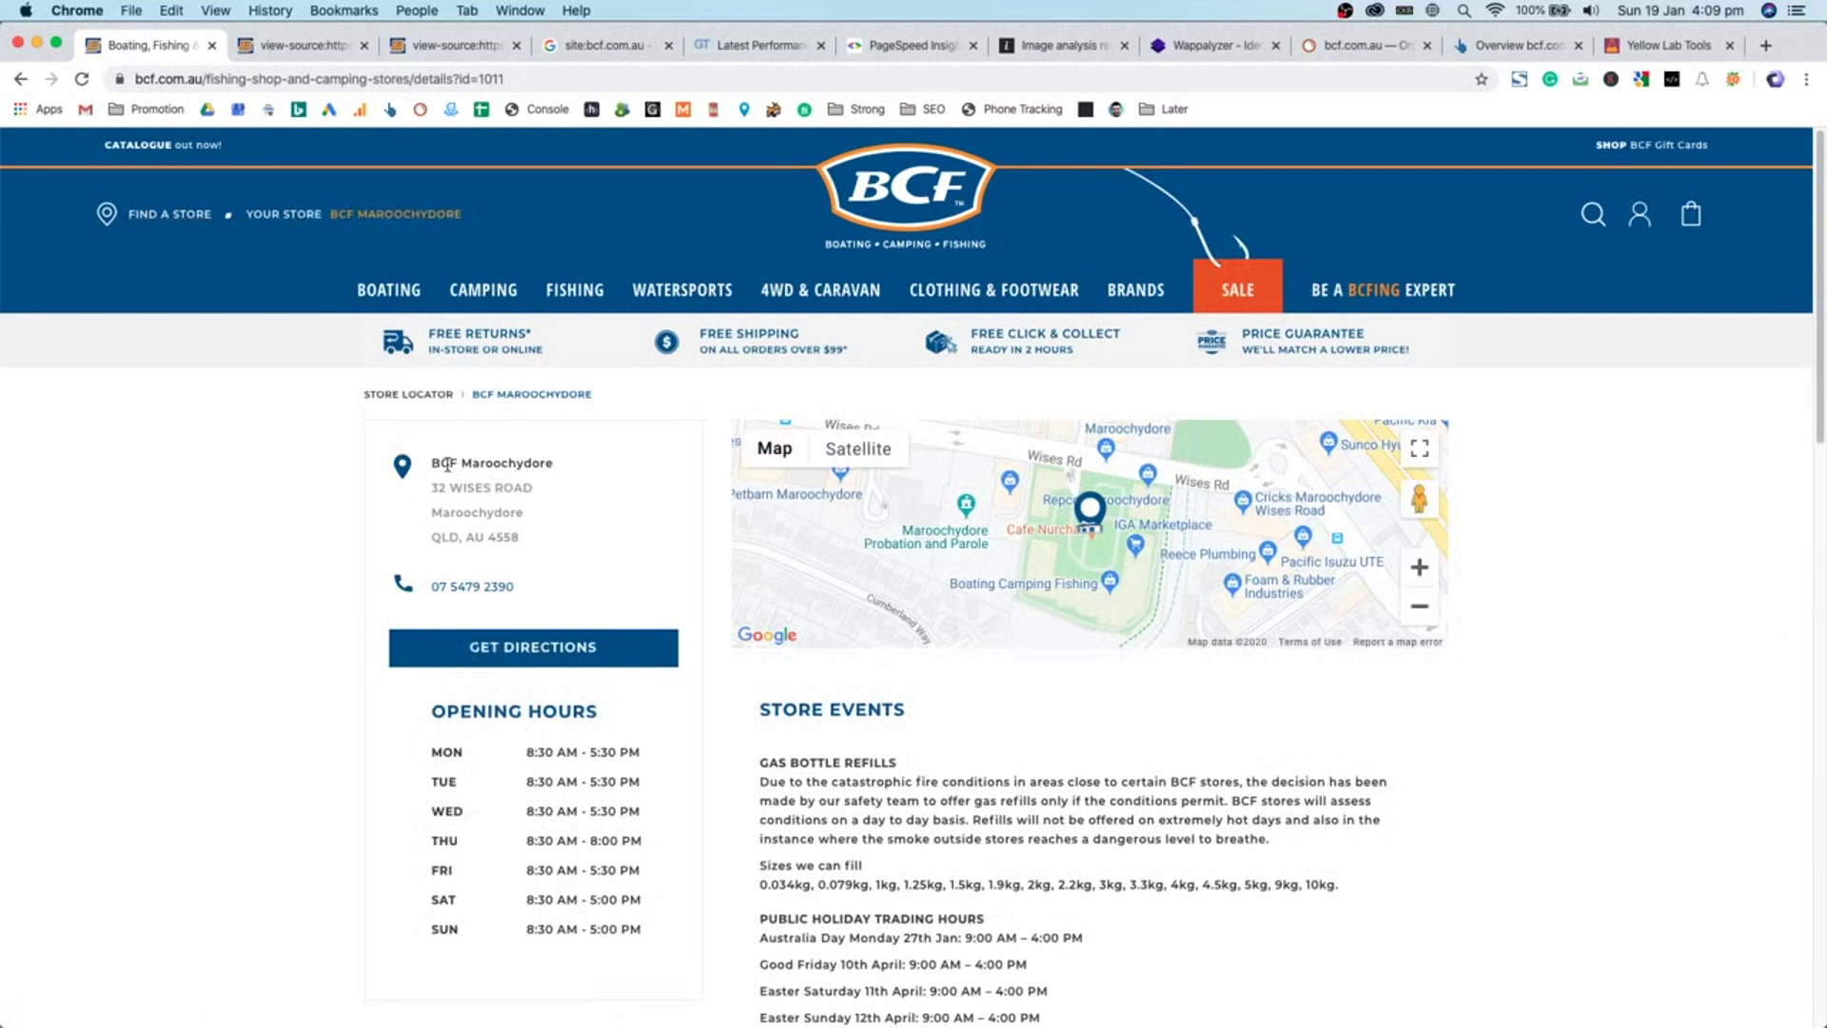
left_click_drag(448, 464, 539, 571)
left_click(538, 571)
- Scroll through the store page, return to the homepage, and right-click the Free Returns link
scroll(574, 419, "down", 6)
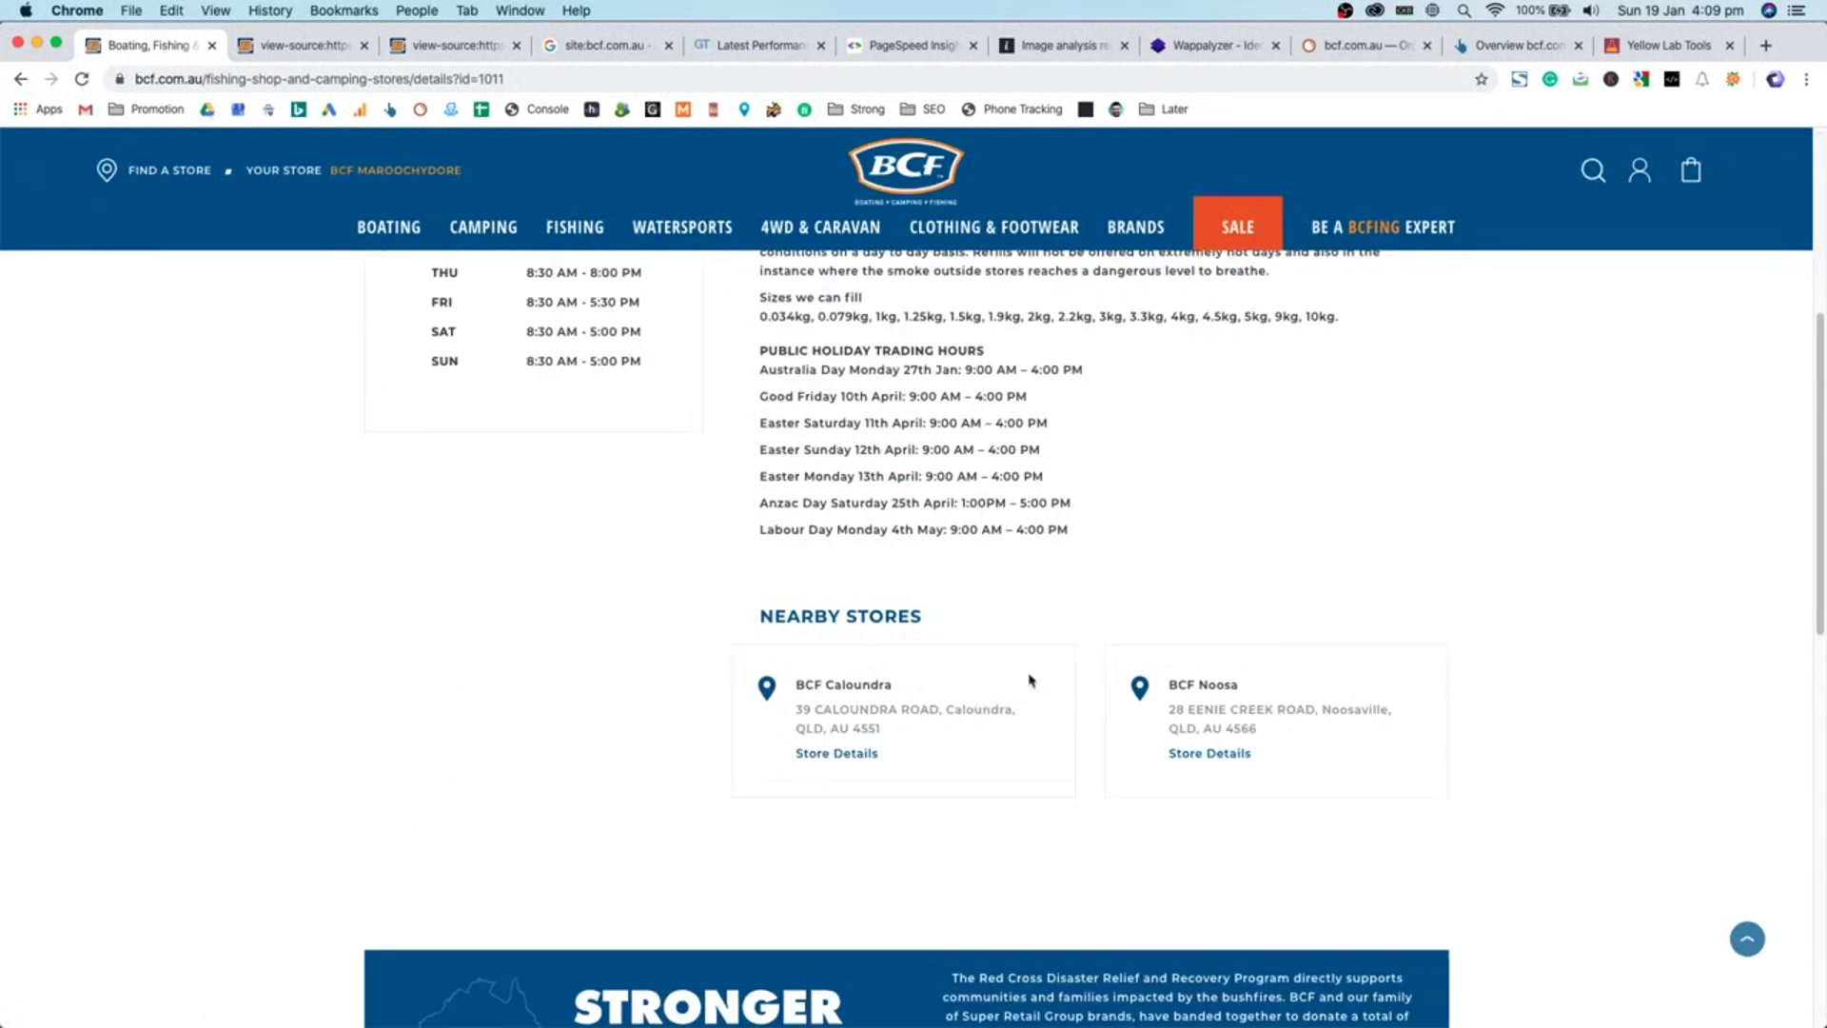
scroll(1047, 670, "down", 3)
scroll(1209, 699, "up", 10)
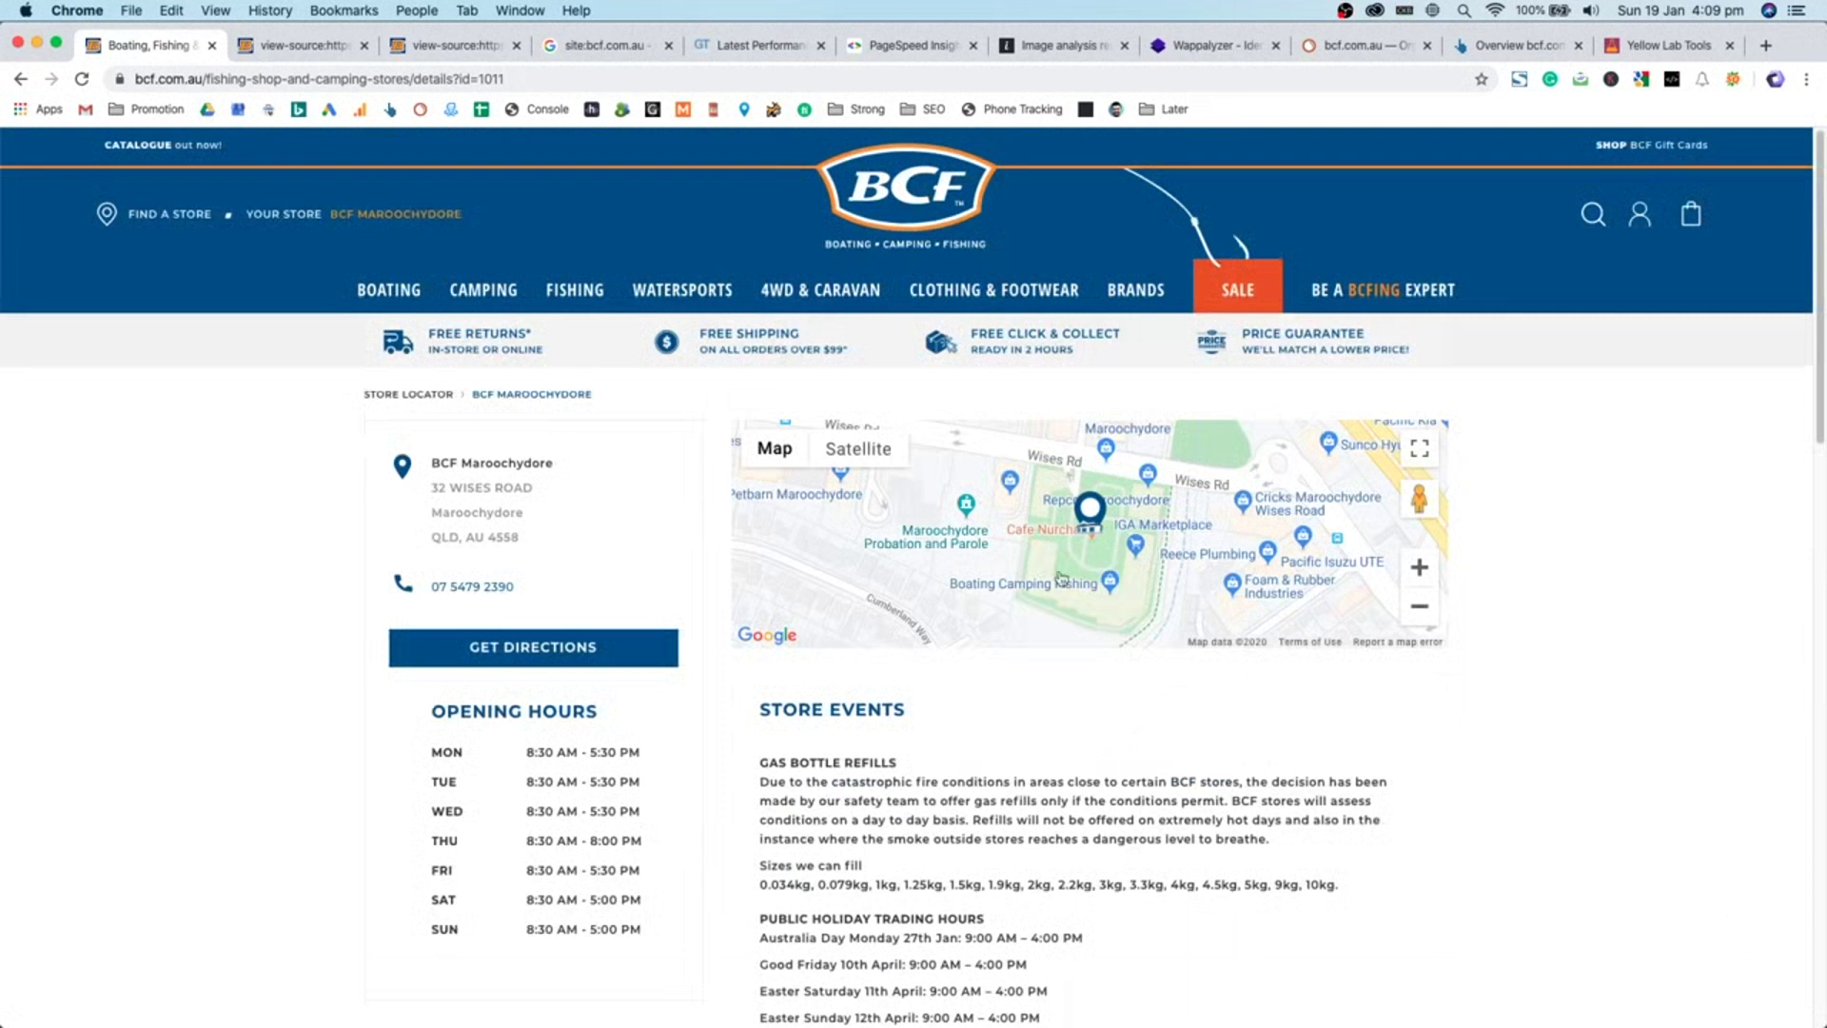
scroll(1313, 816, "down", 5)
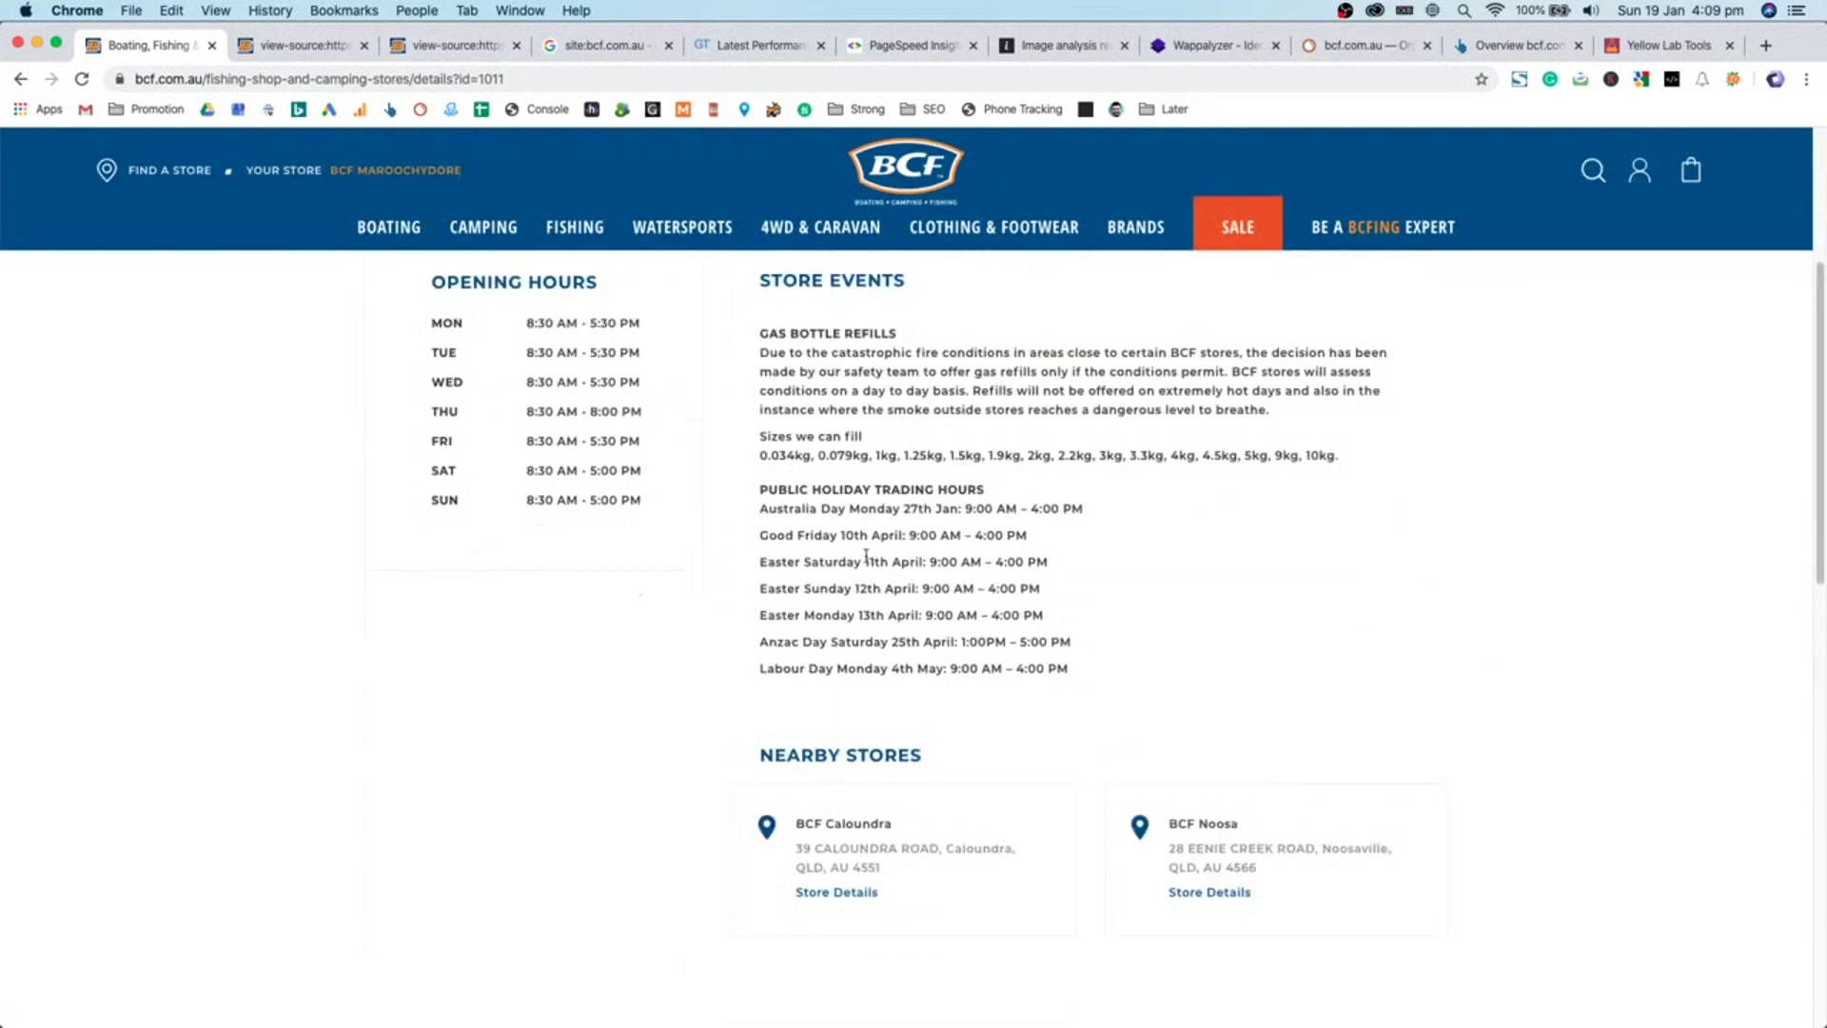
scroll(883, 459, "down", 5)
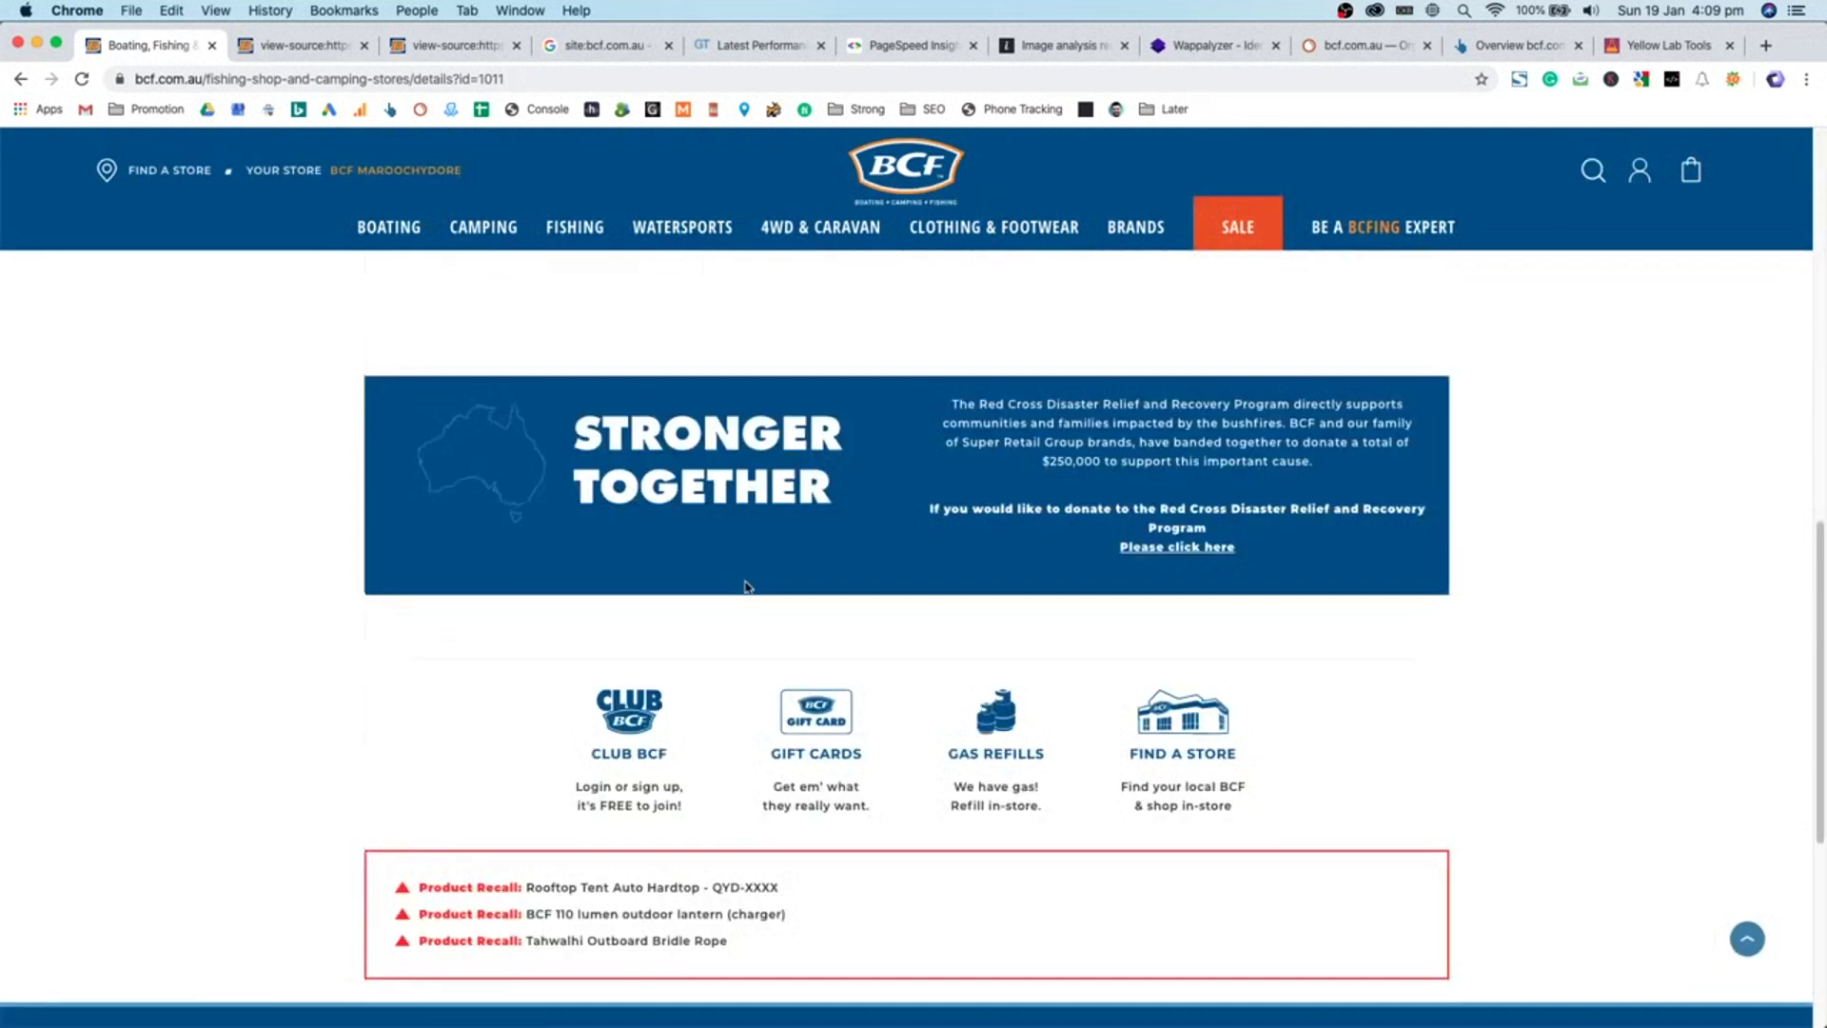
scroll(742, 577, "down", 3)
scroll(1151, 680, "up", 10)
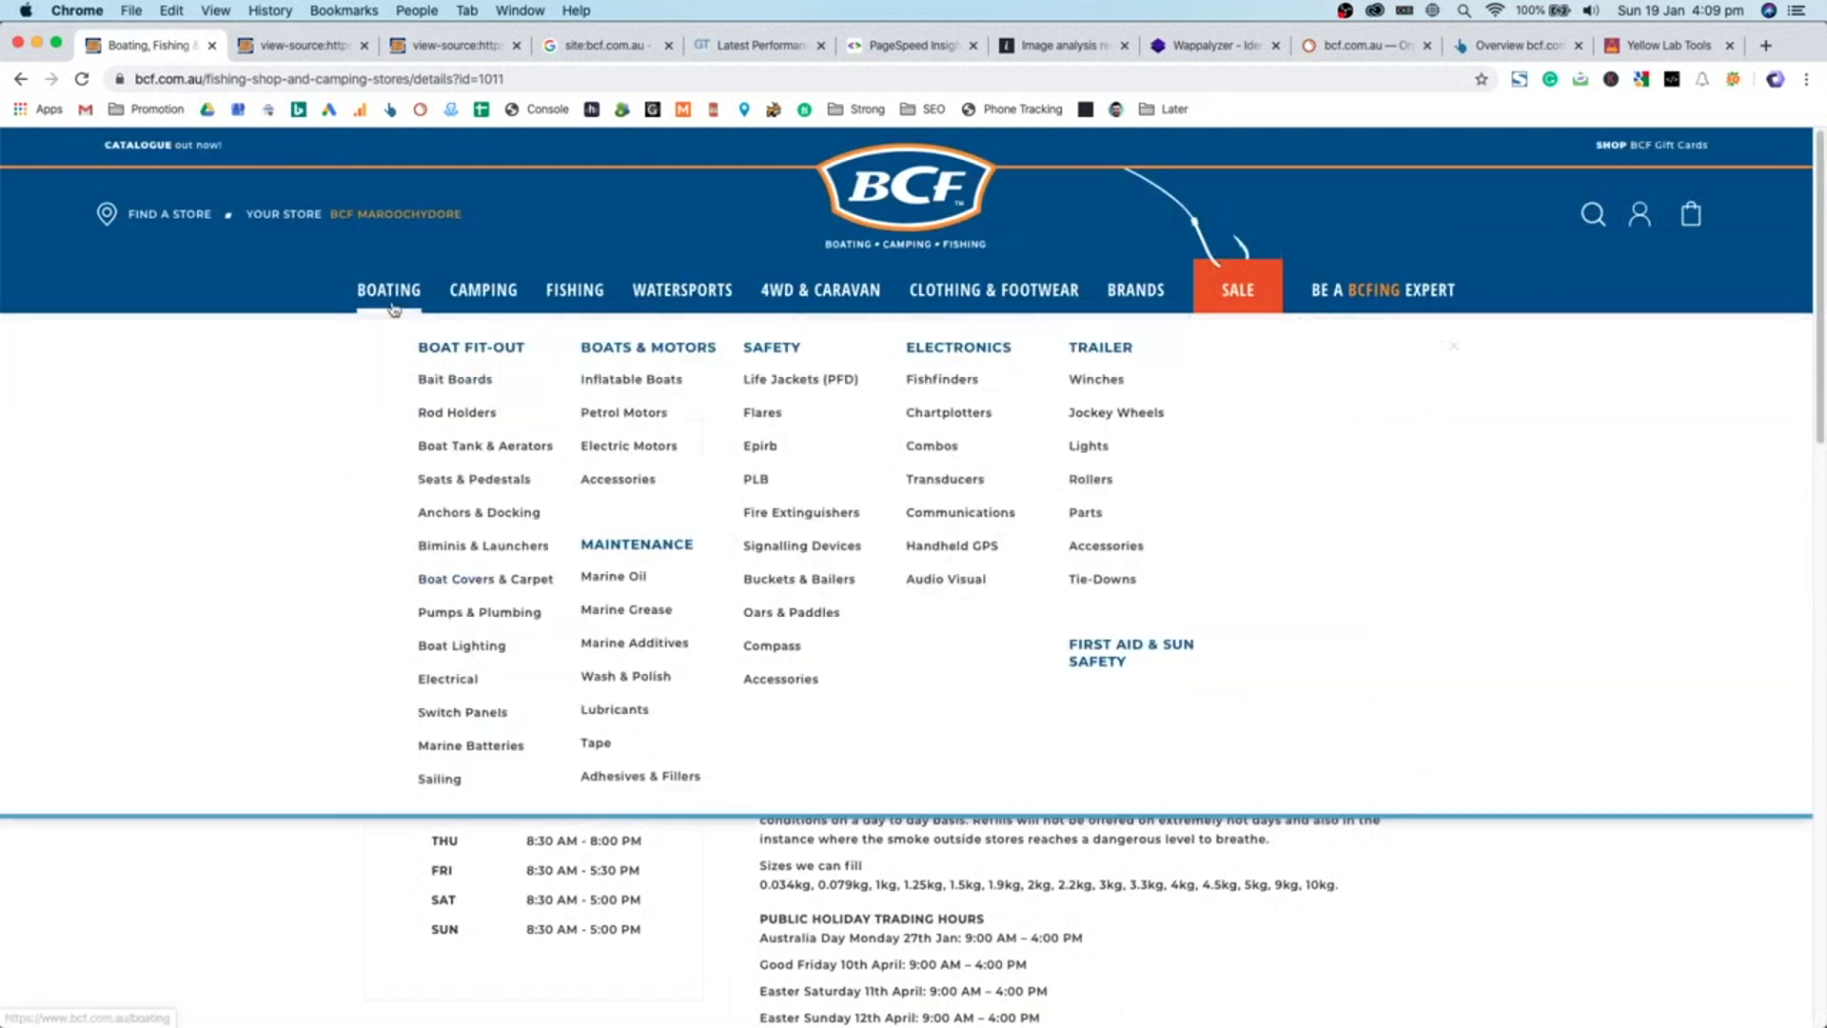
left_click(885, 193)
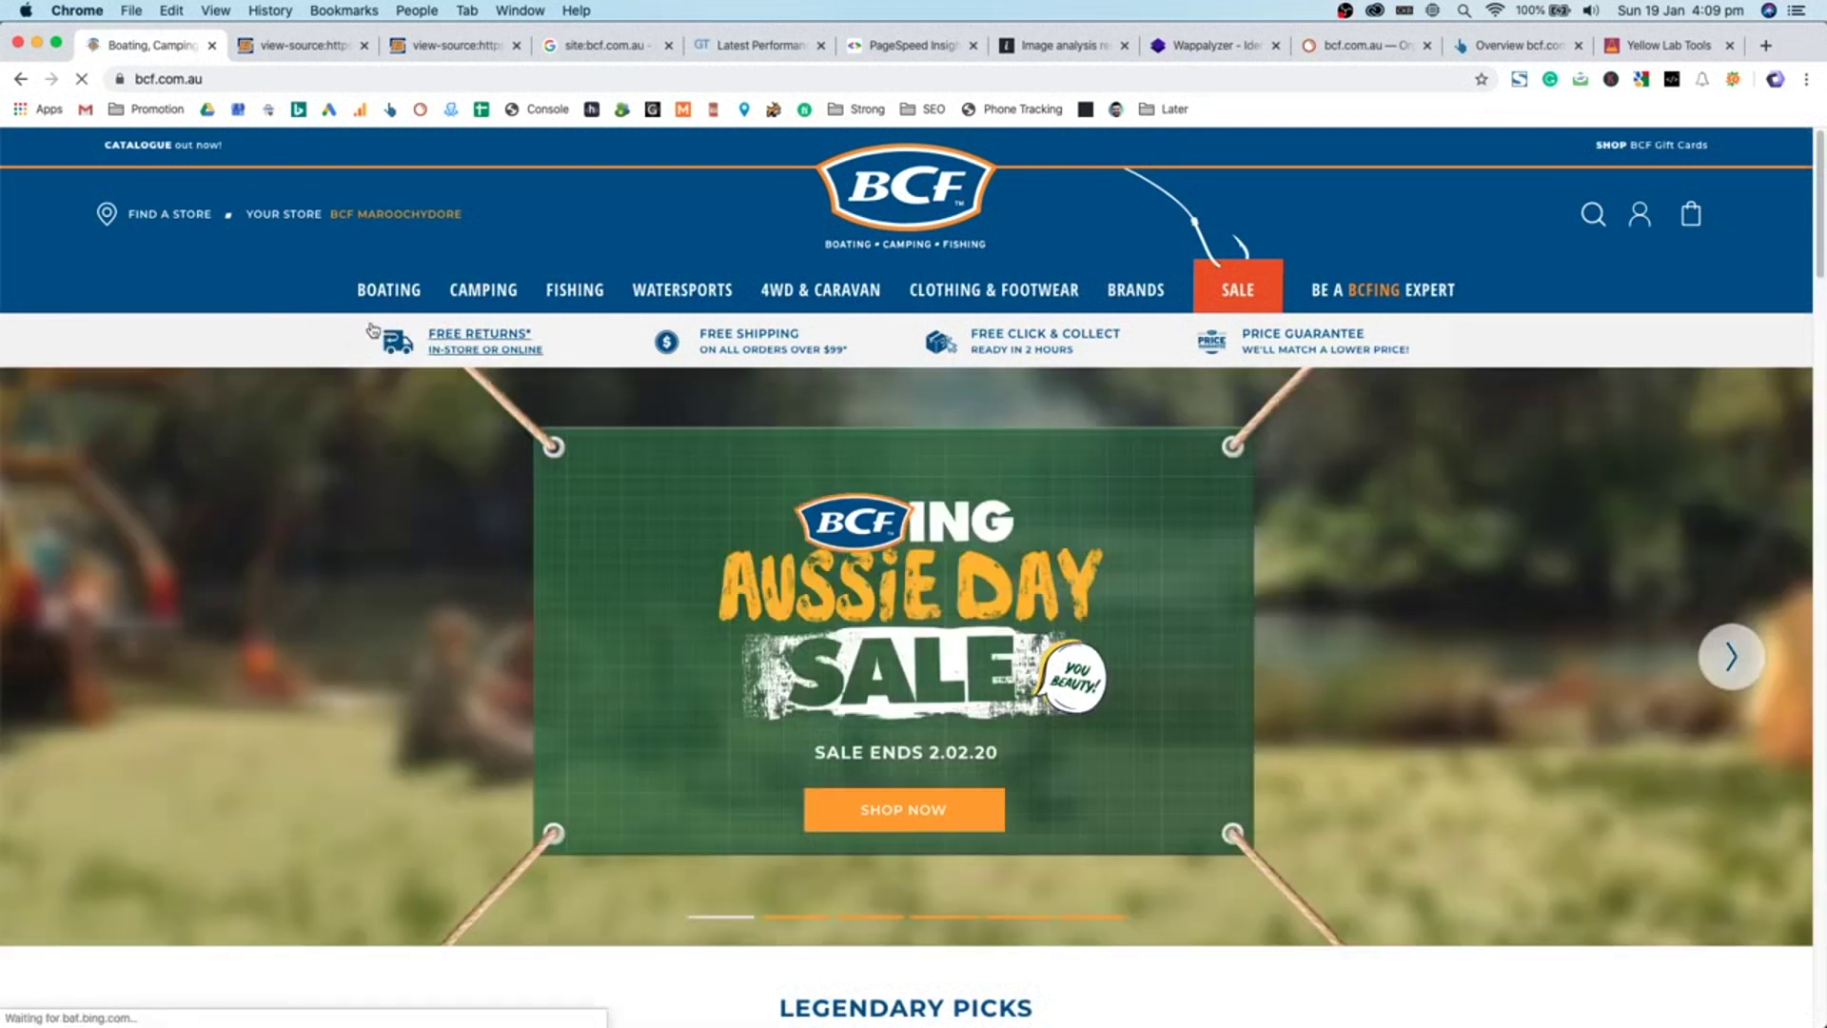
right_click(374, 323)
- Inspect the Free Returns promo banner and select its link element in the Elements panel
left_click(414, 464)
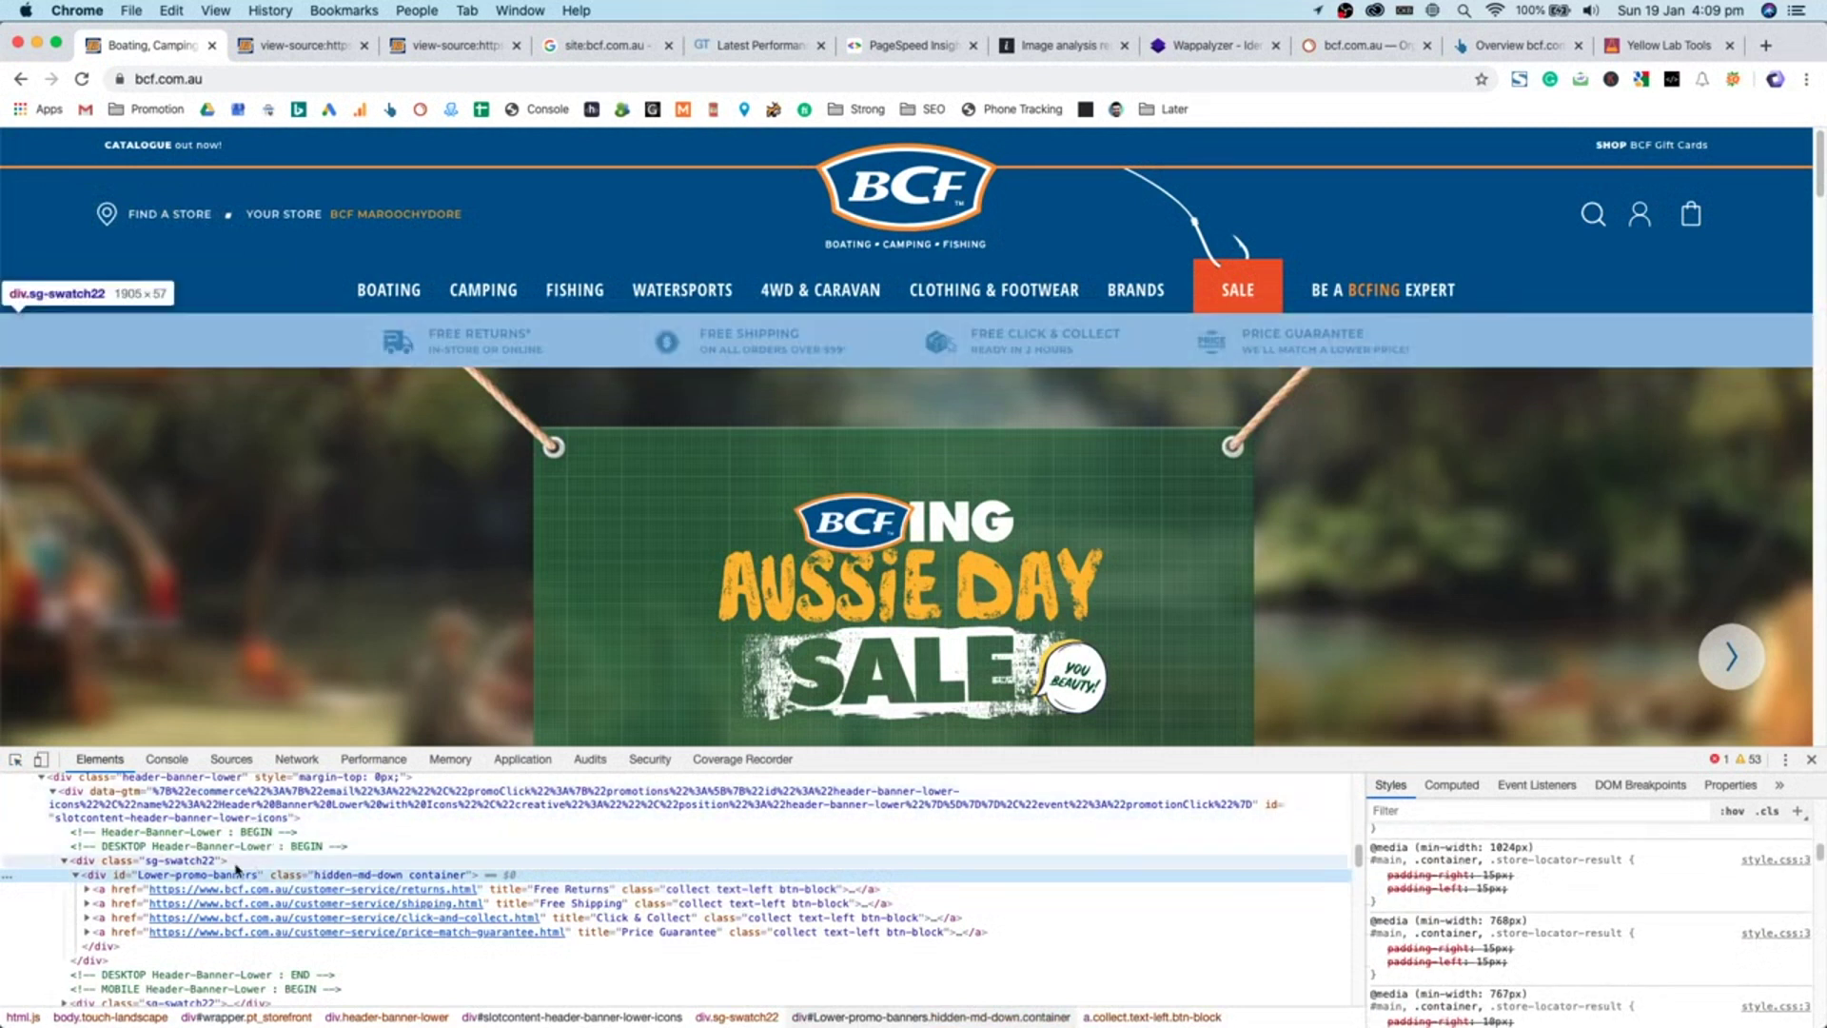
left_click(237, 861)
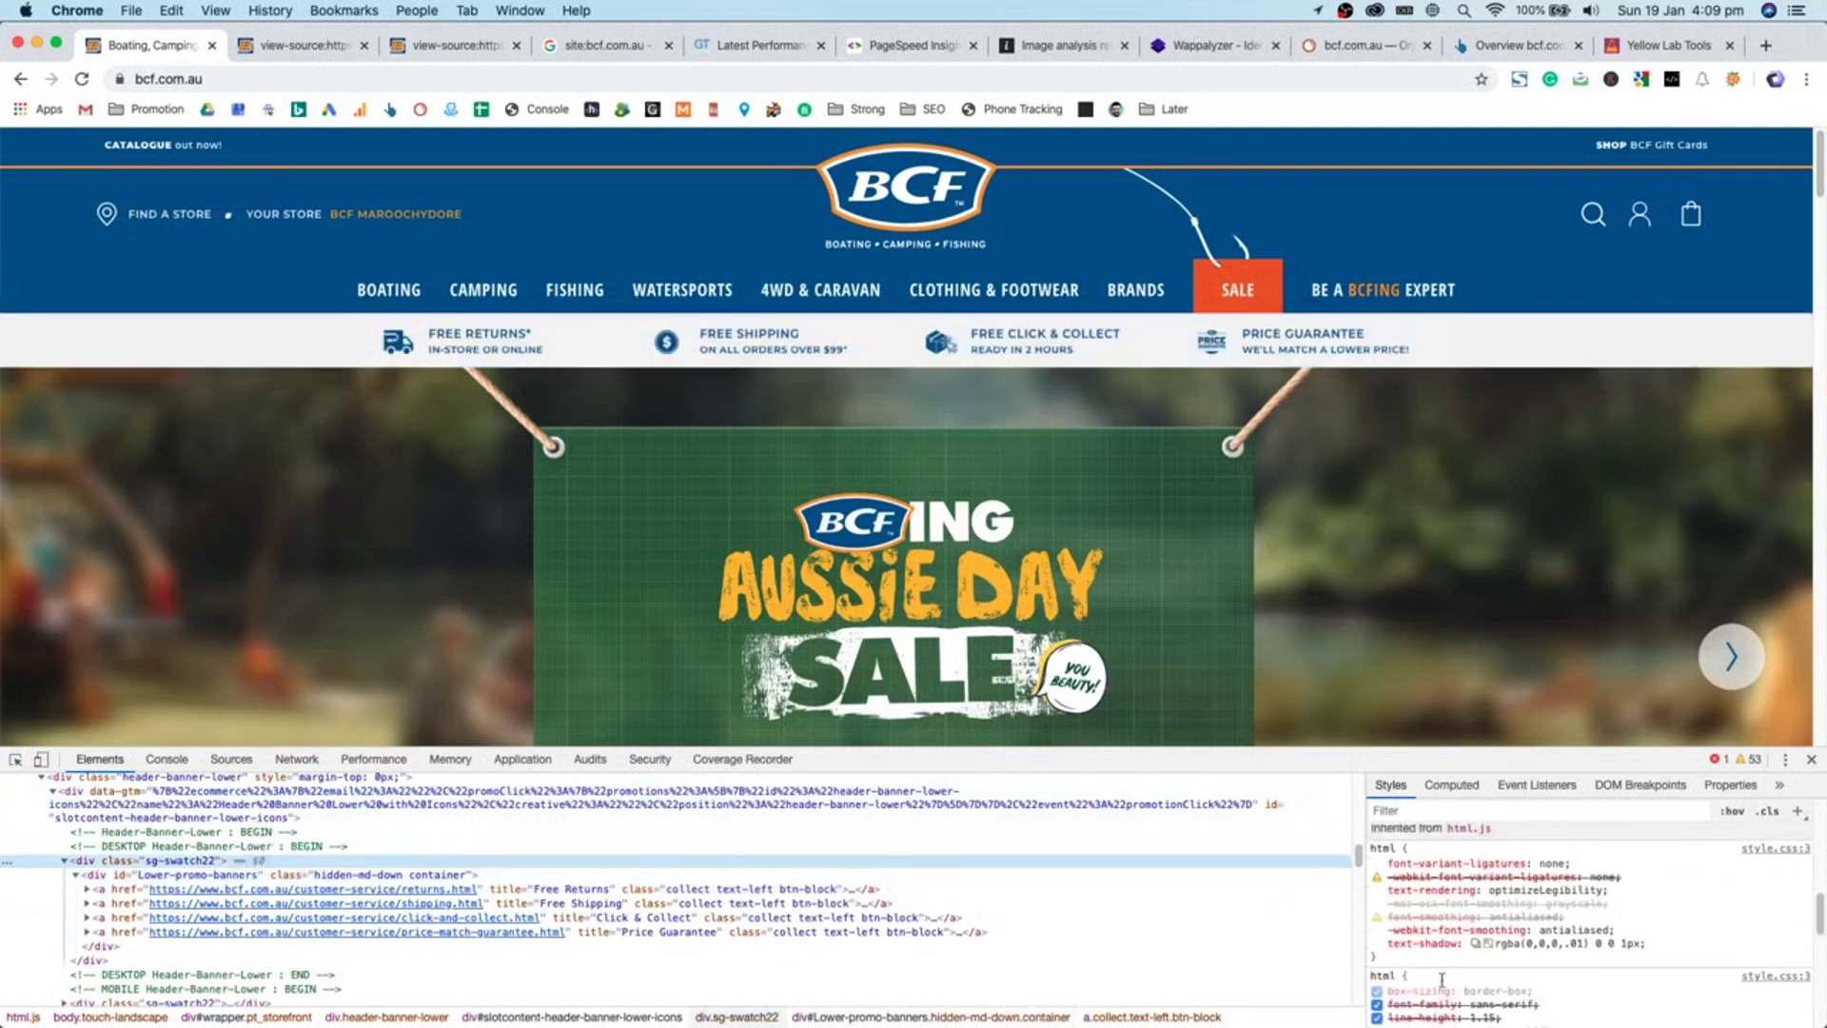
left_click(1606, 944)
scroll(1696, 921, "down", 10)
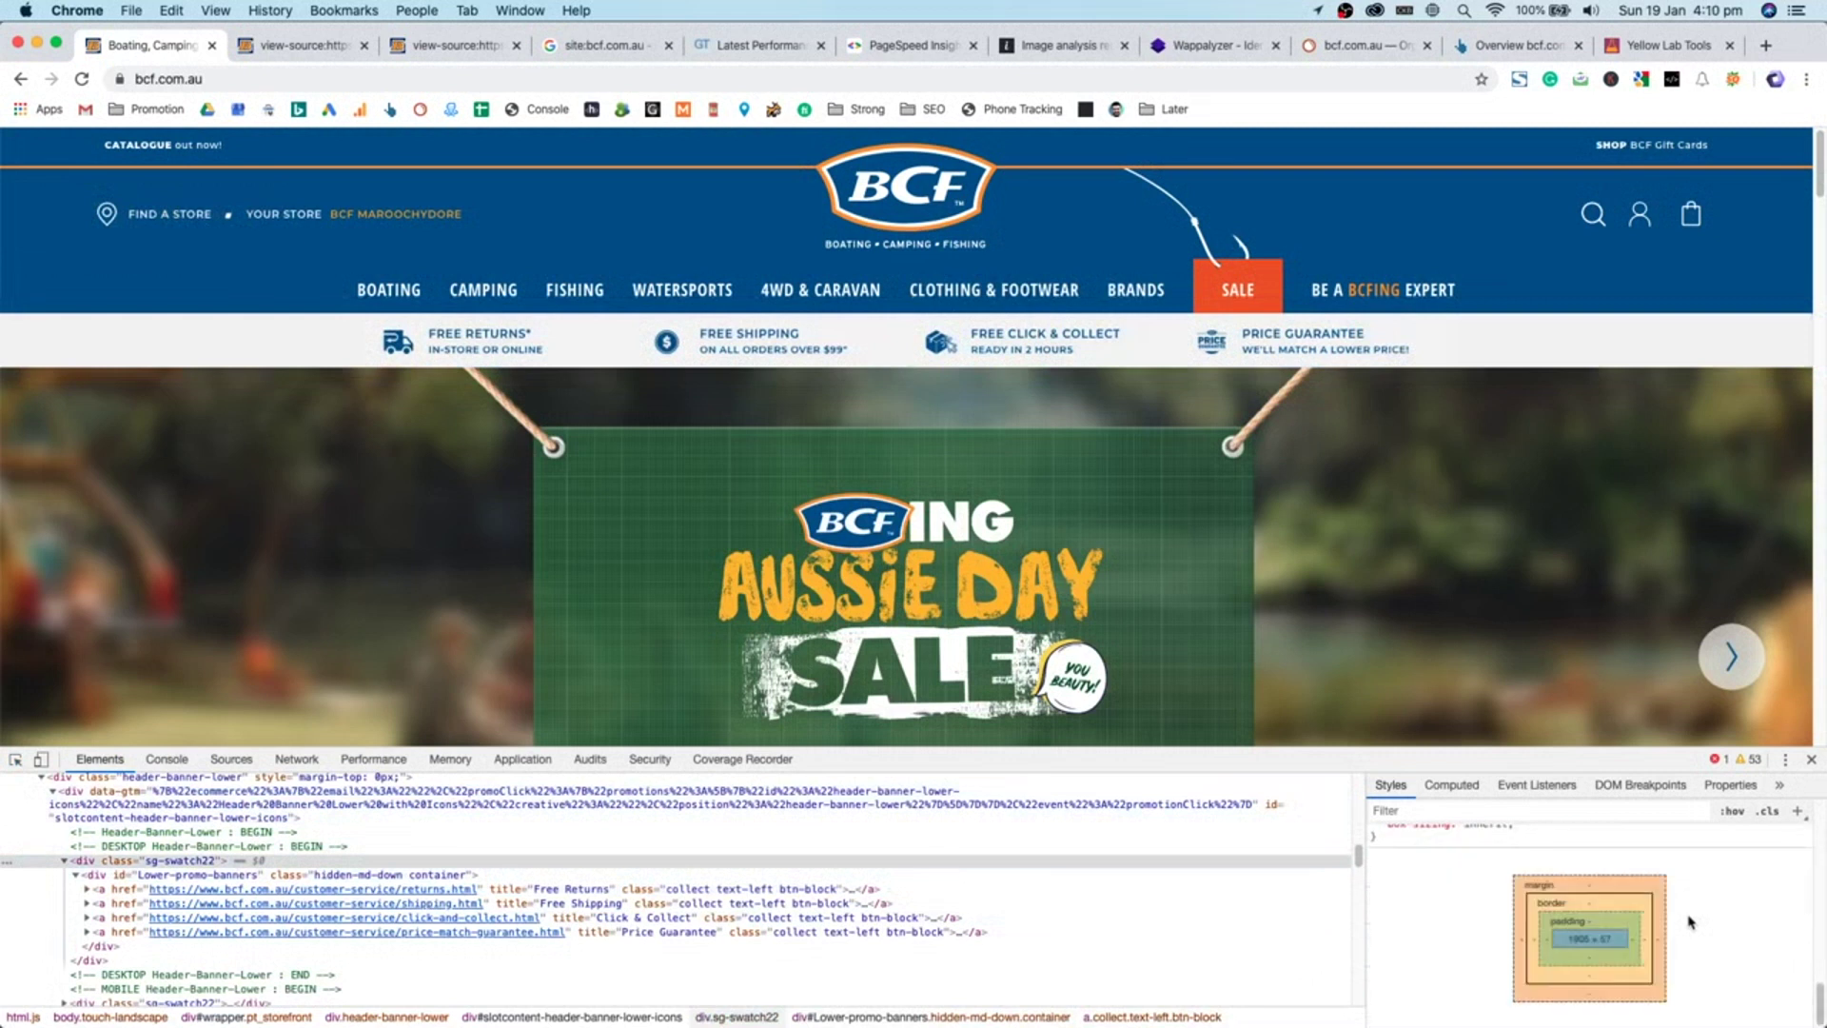
scroll(1692, 914, "up", 15)
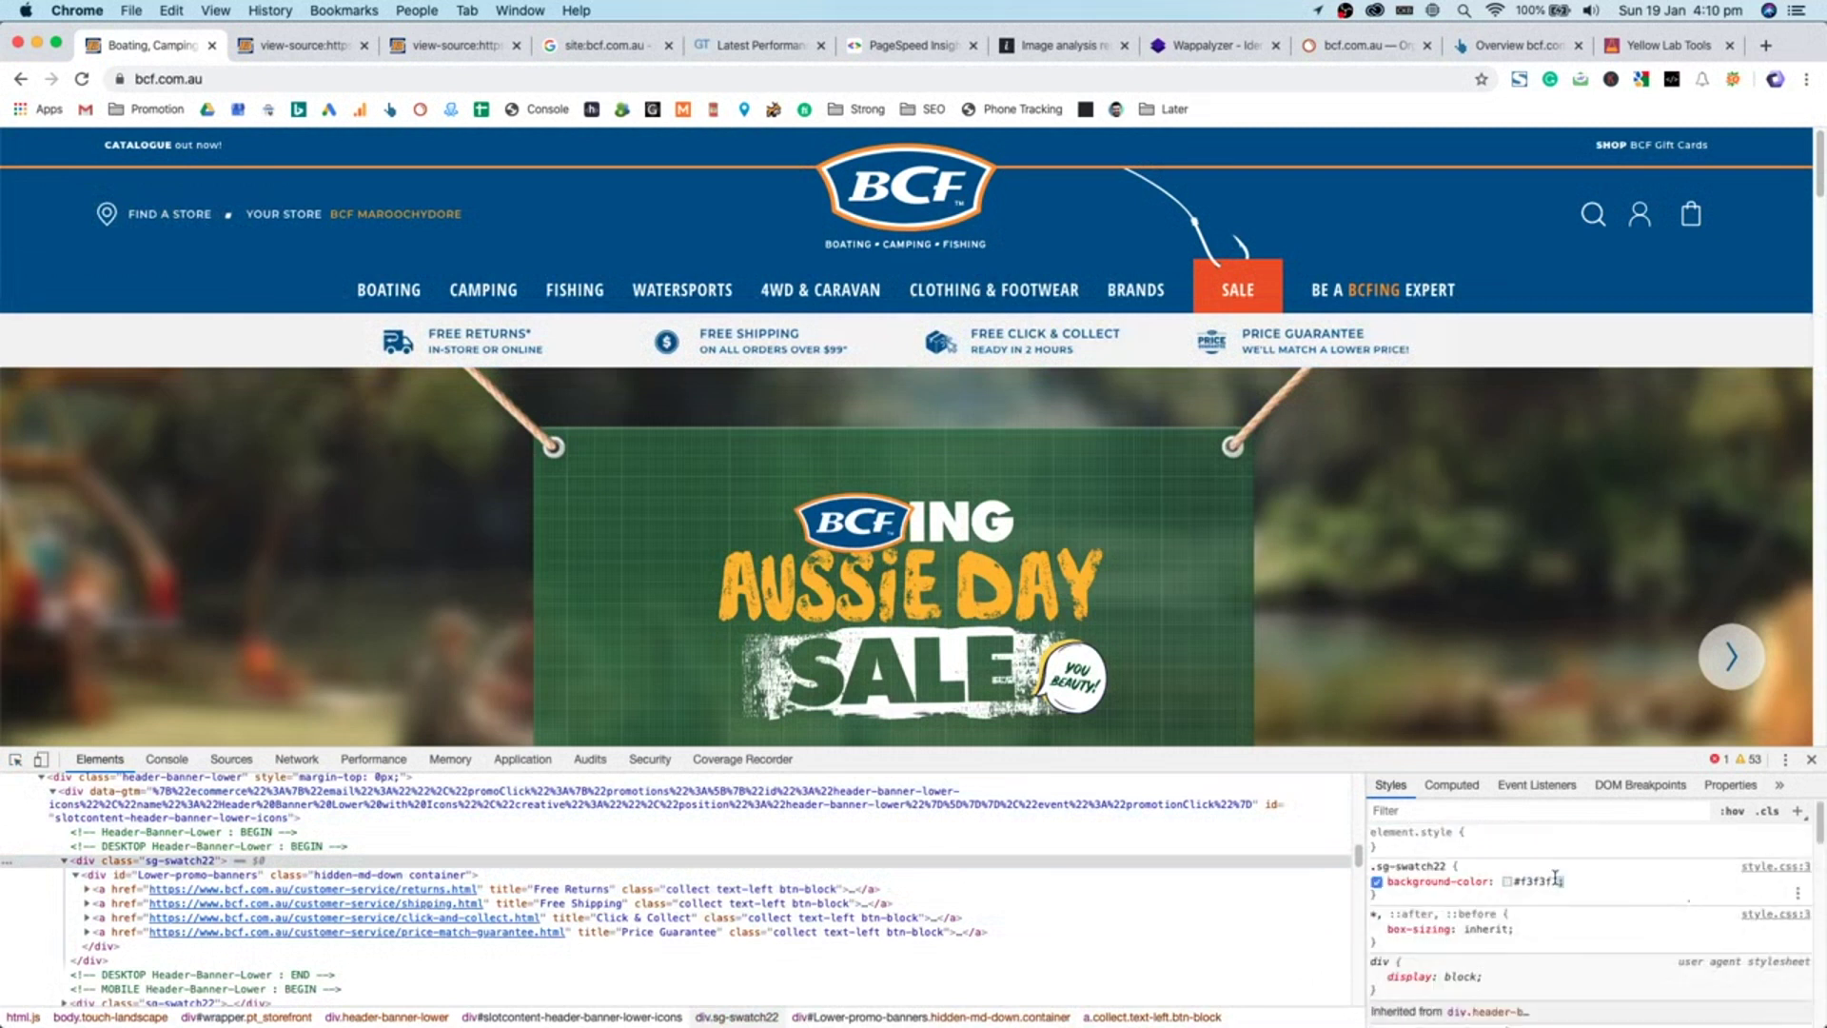
left_click(454, 876)
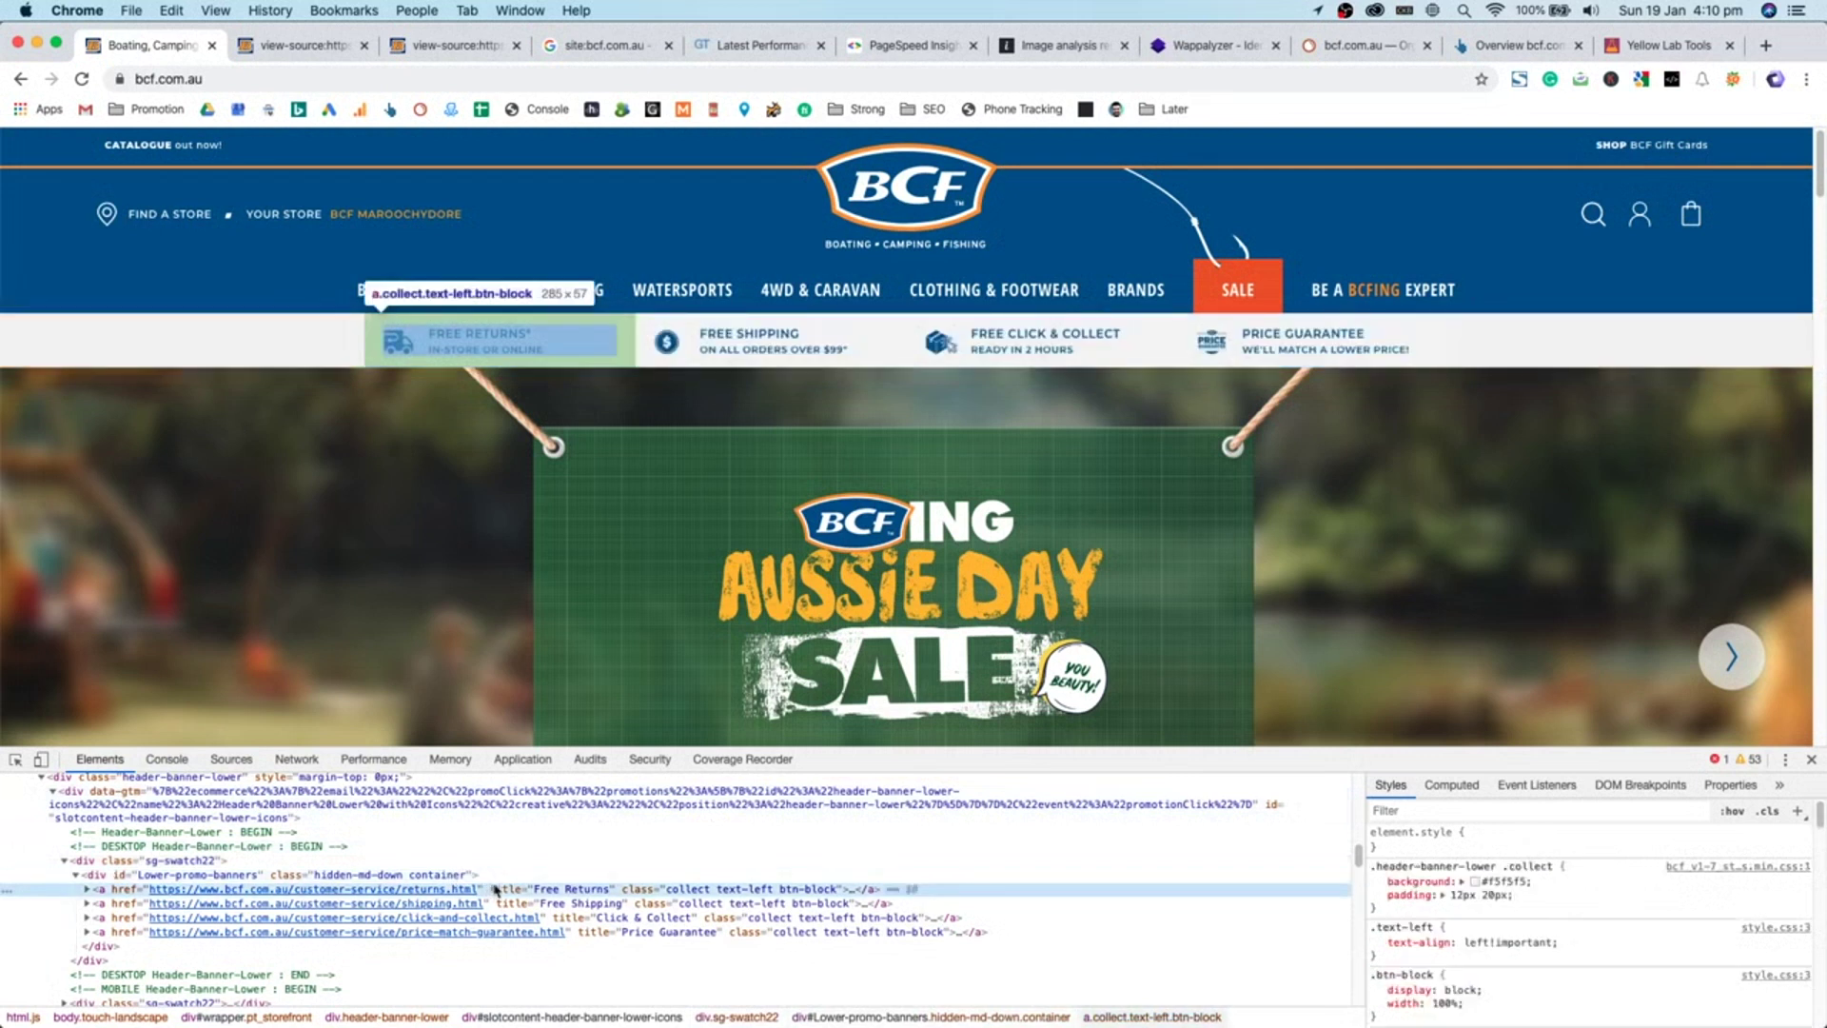
left_click(490, 890)
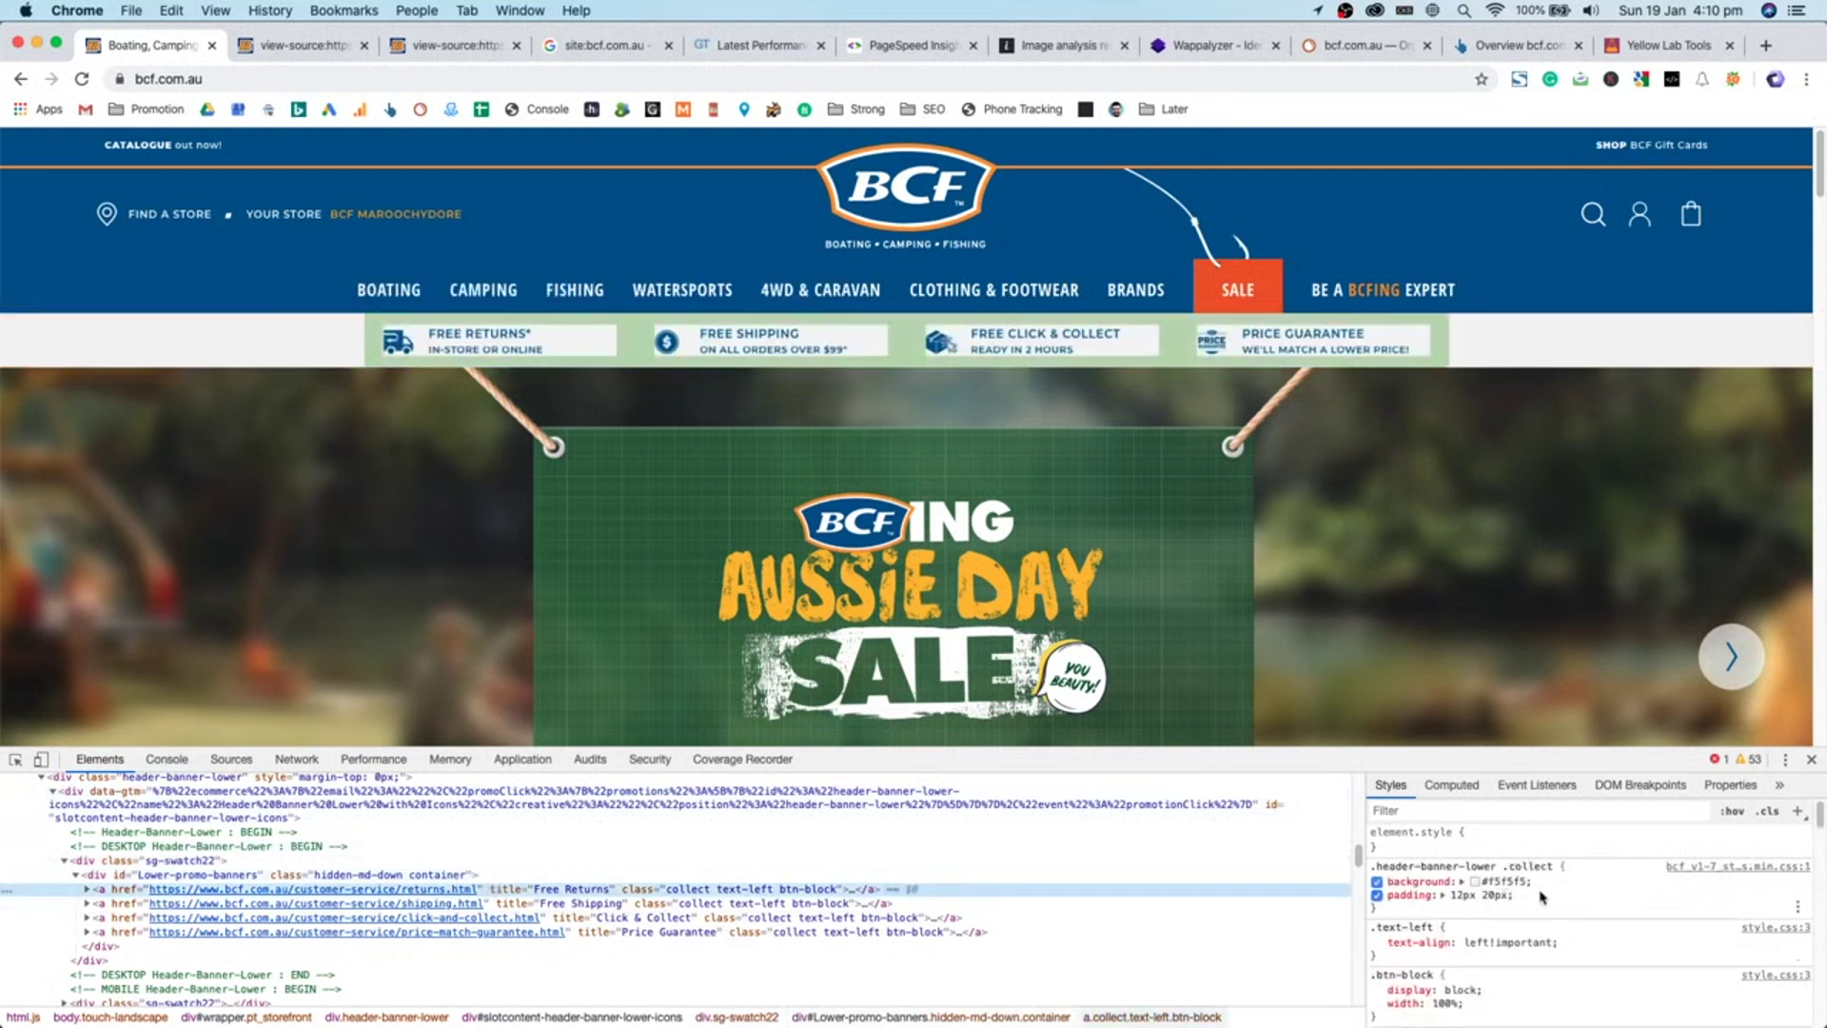
- Add color: #f3f3f2 to the .collect rule, untick it, and close DevTools
left_click(1542, 896)
type("color: ")
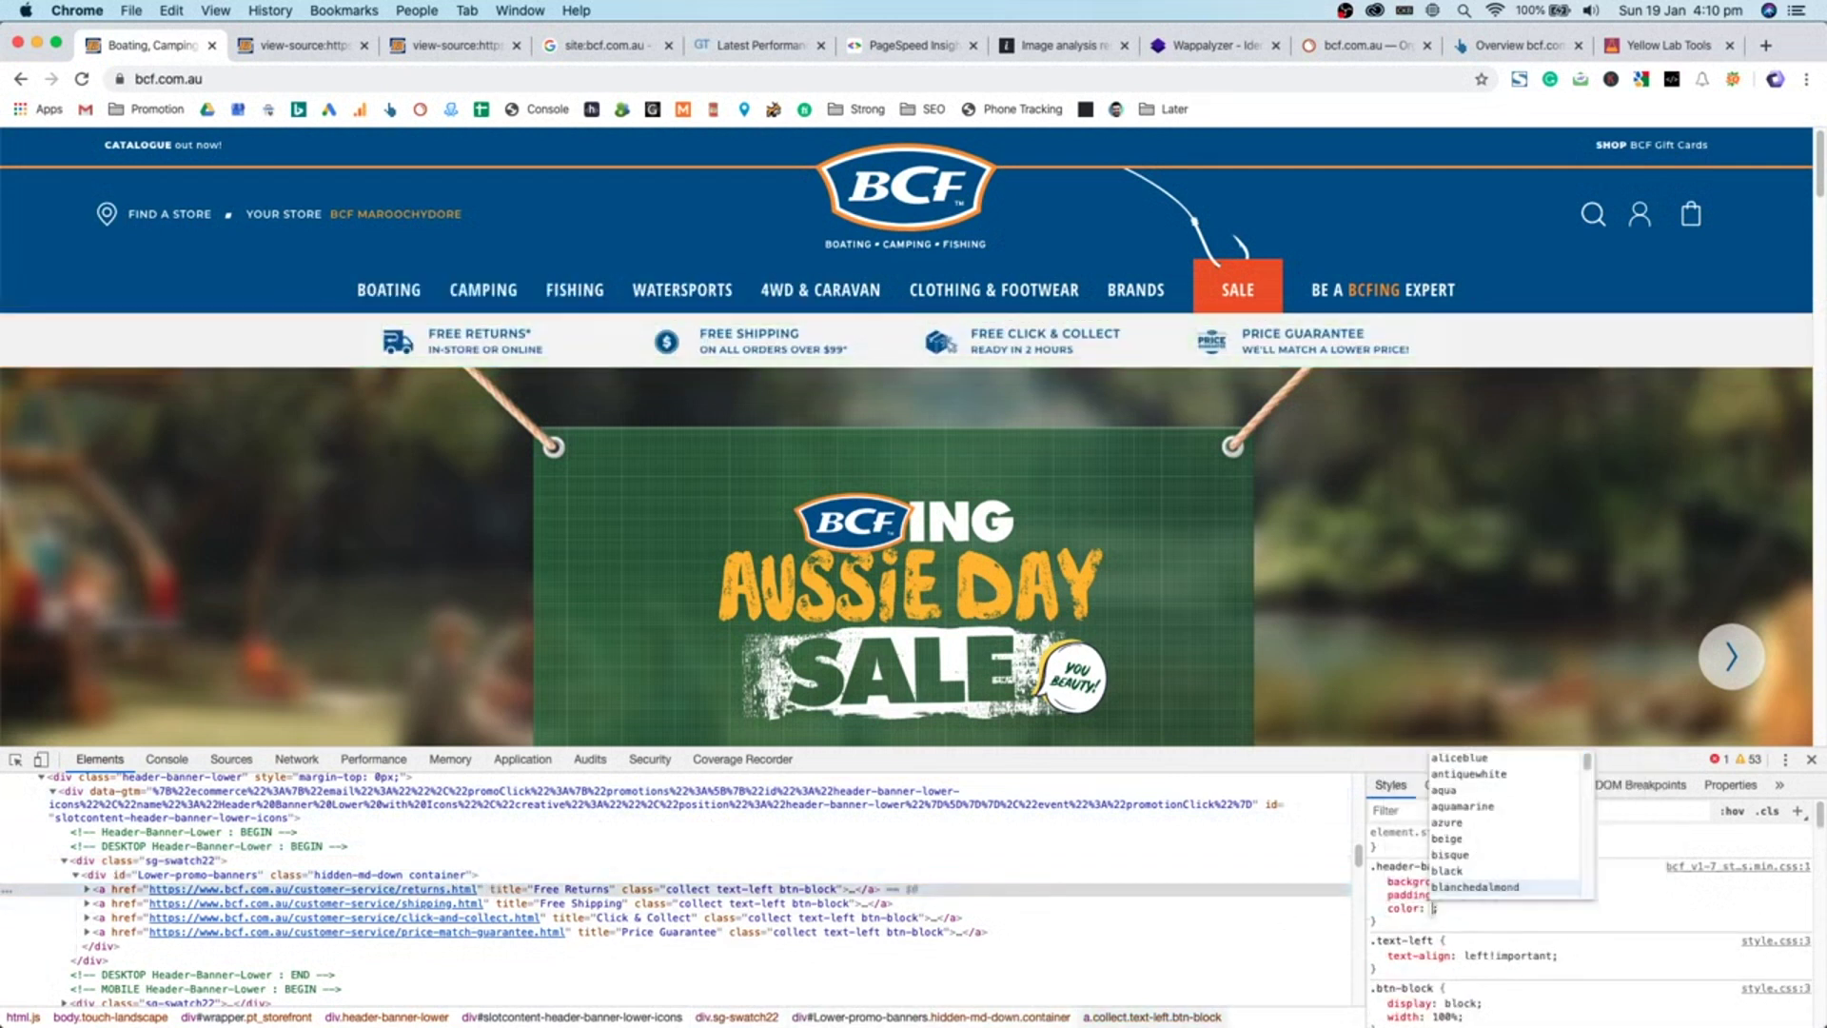
type("#f3f3f2")
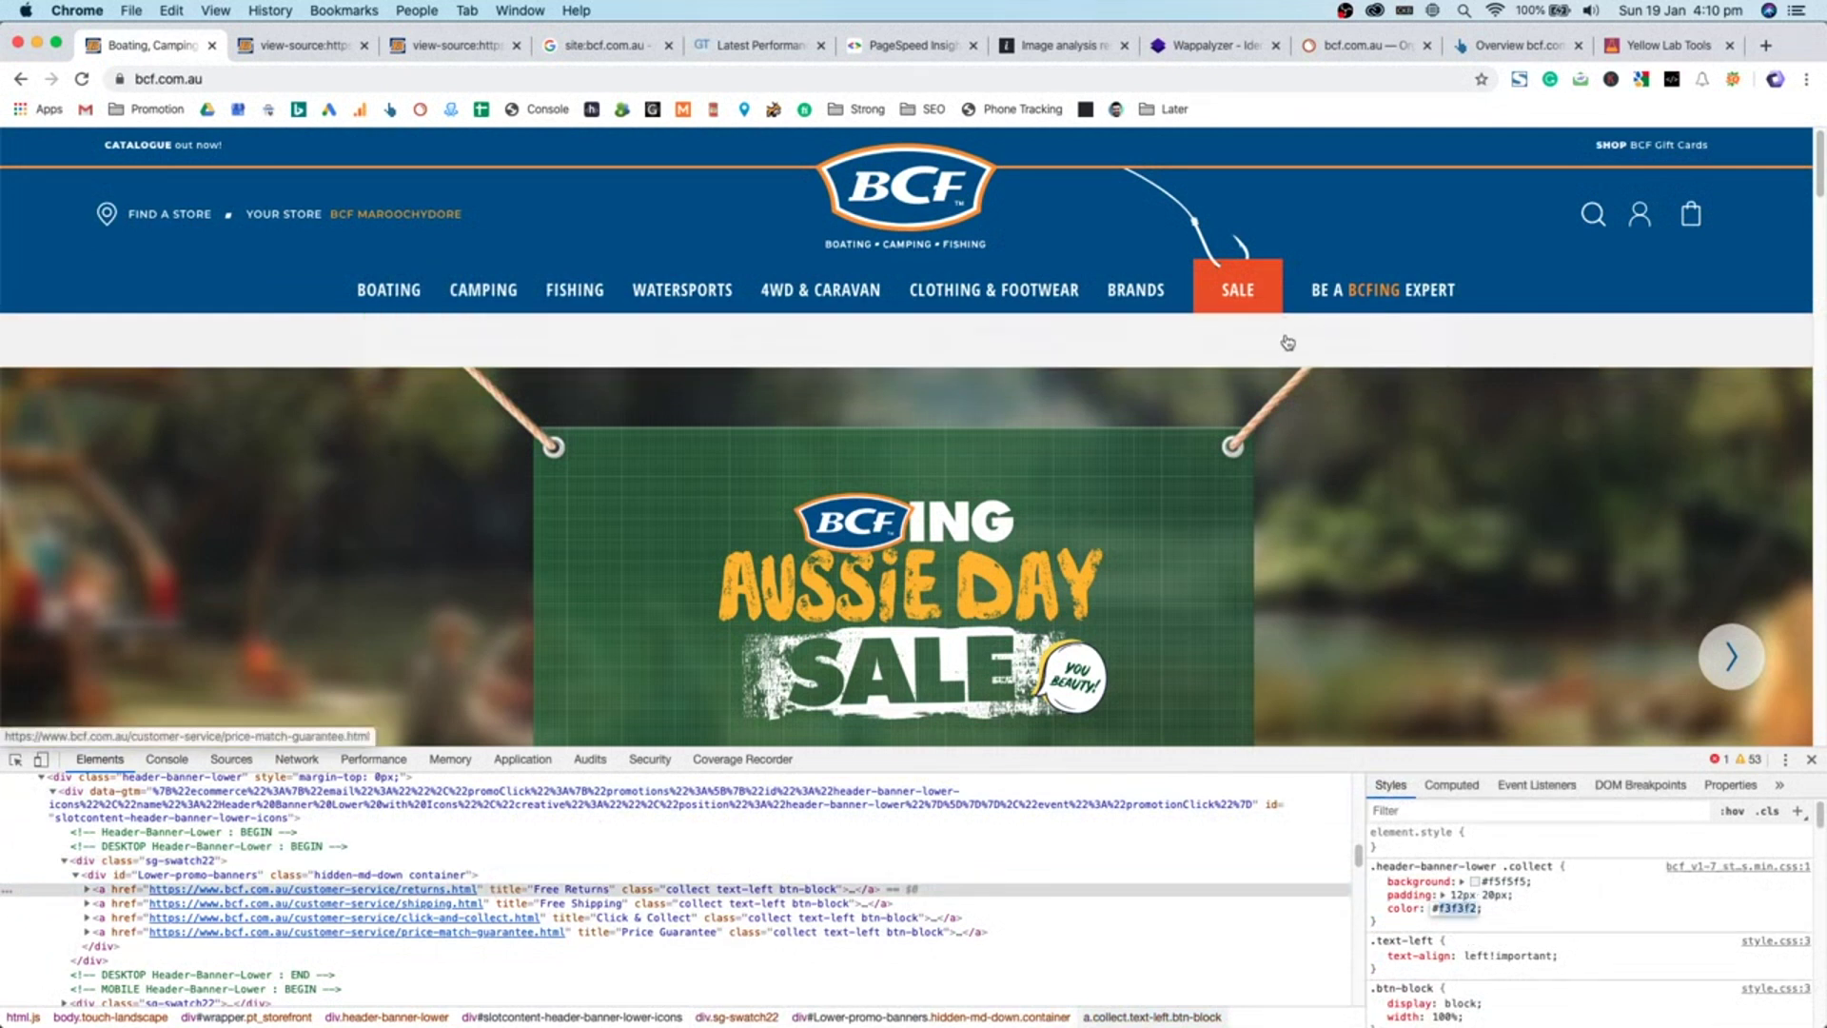
left_click(1394, 912)
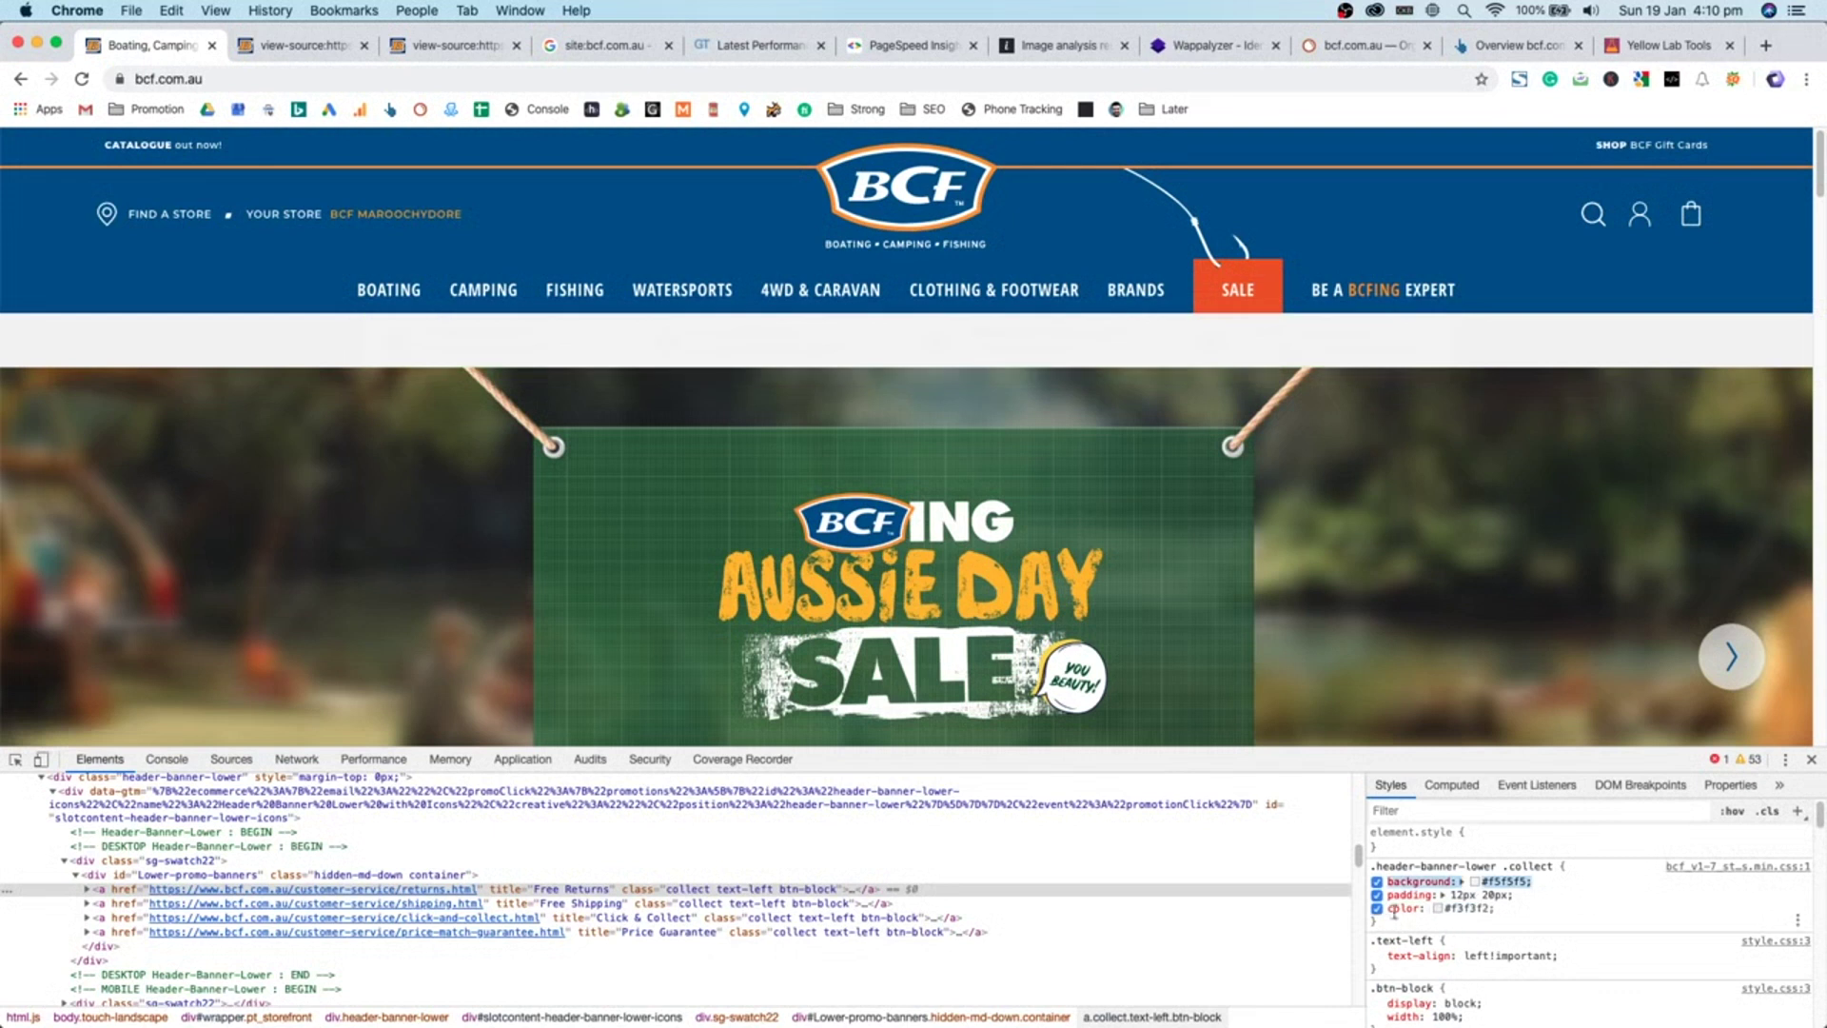
left_click(1377, 908)
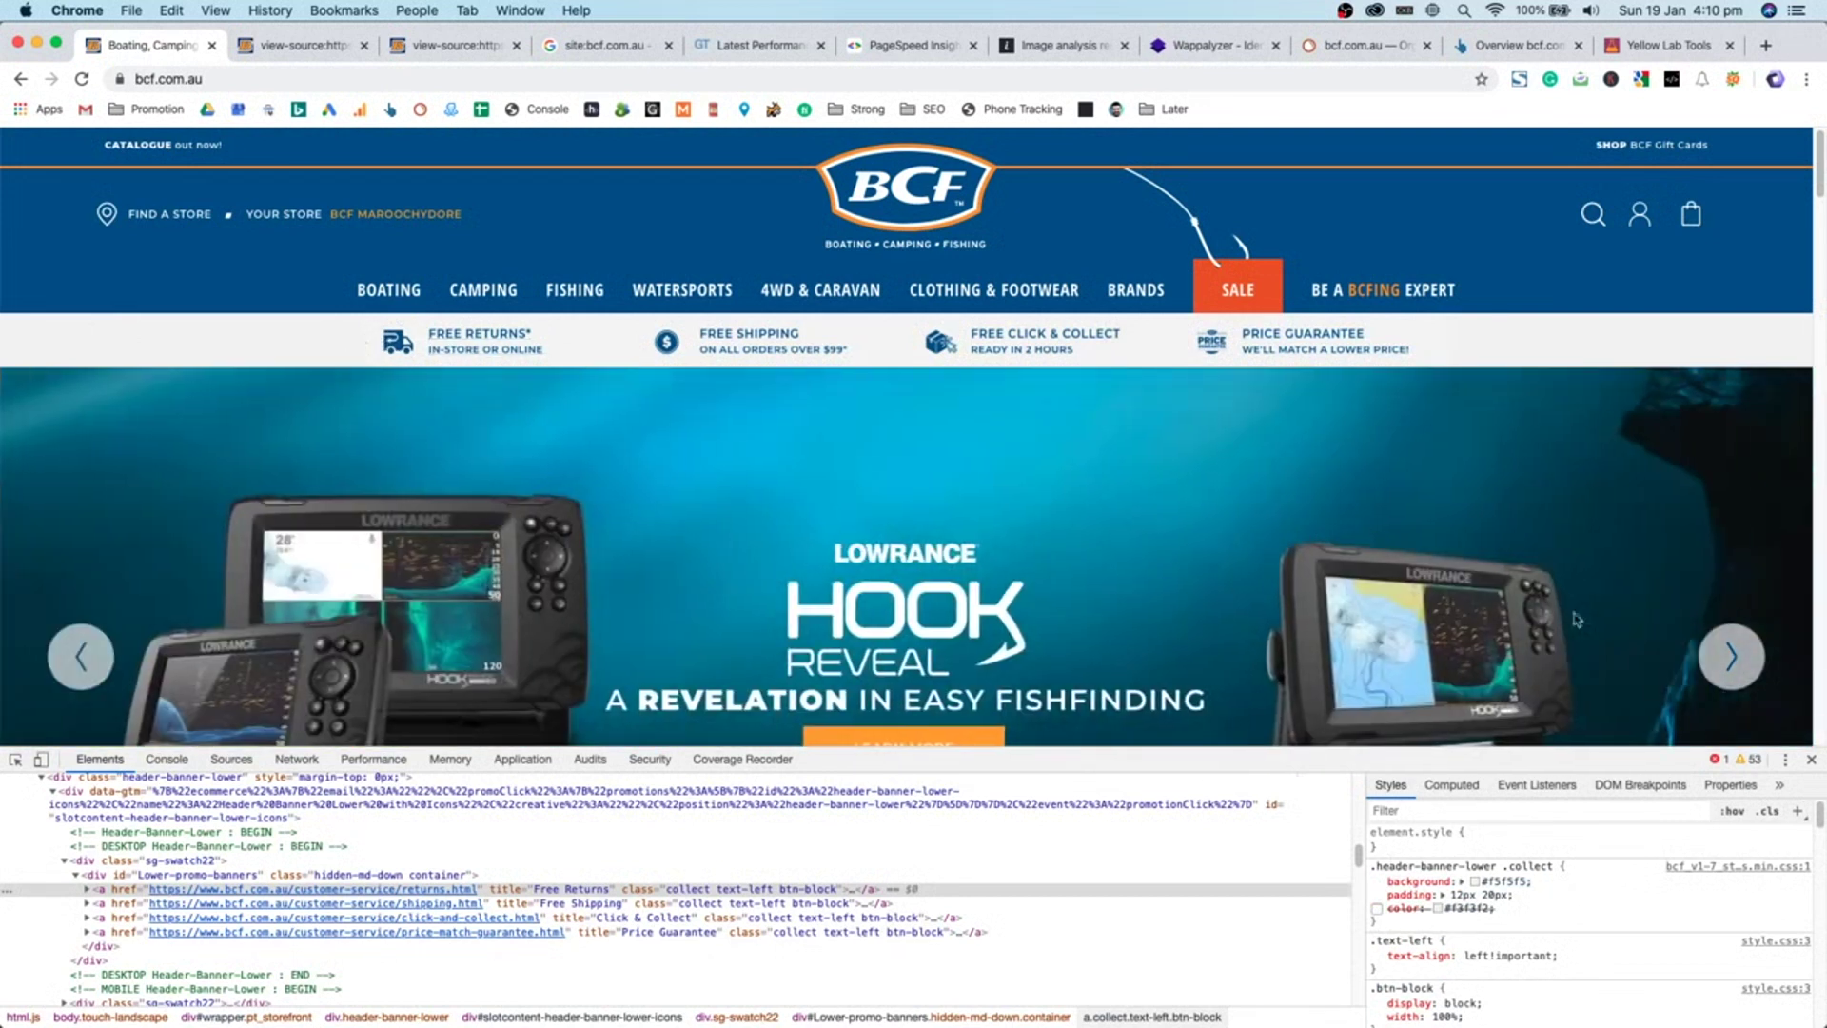
key("super+alt+i")
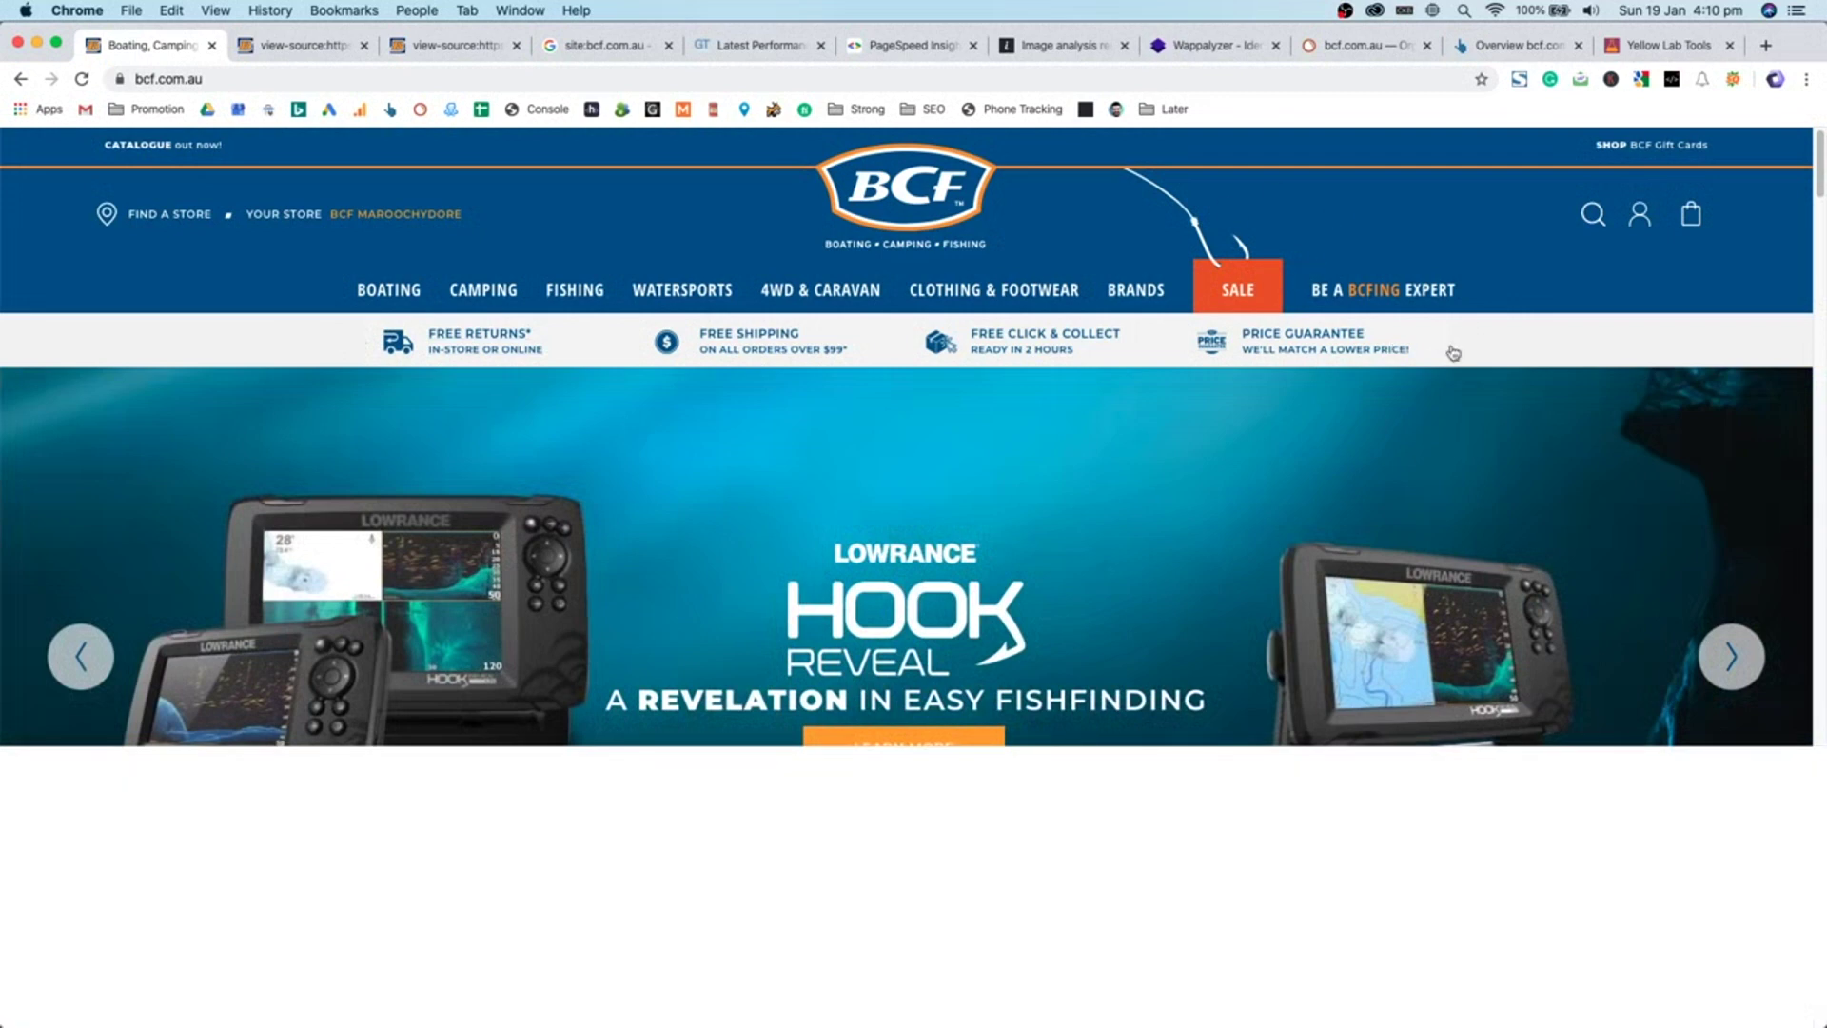
- Move the homepage hero banner forward a slide, then back to the first slide
scroll(1427, 380, "down", 3)
left_click(1754, 443)
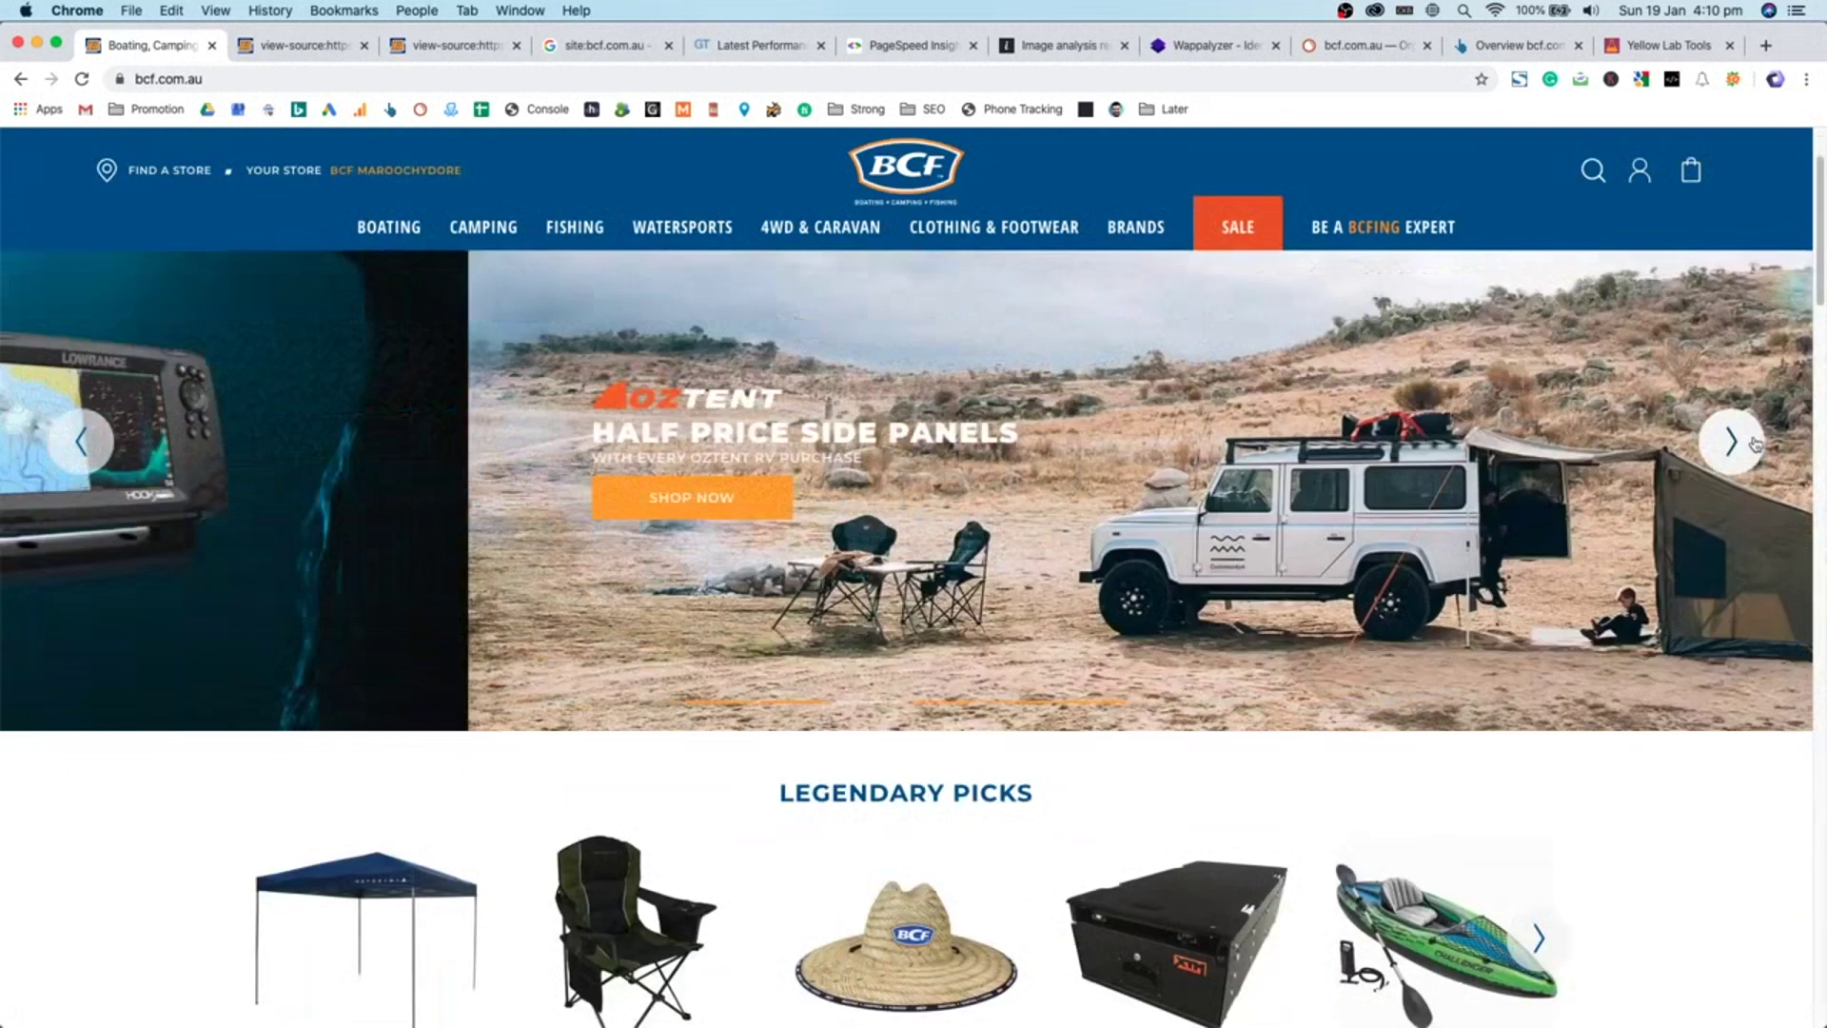
scroll(1340, 528, "up", 3)
left_click(86, 667)
left_click(84, 671)
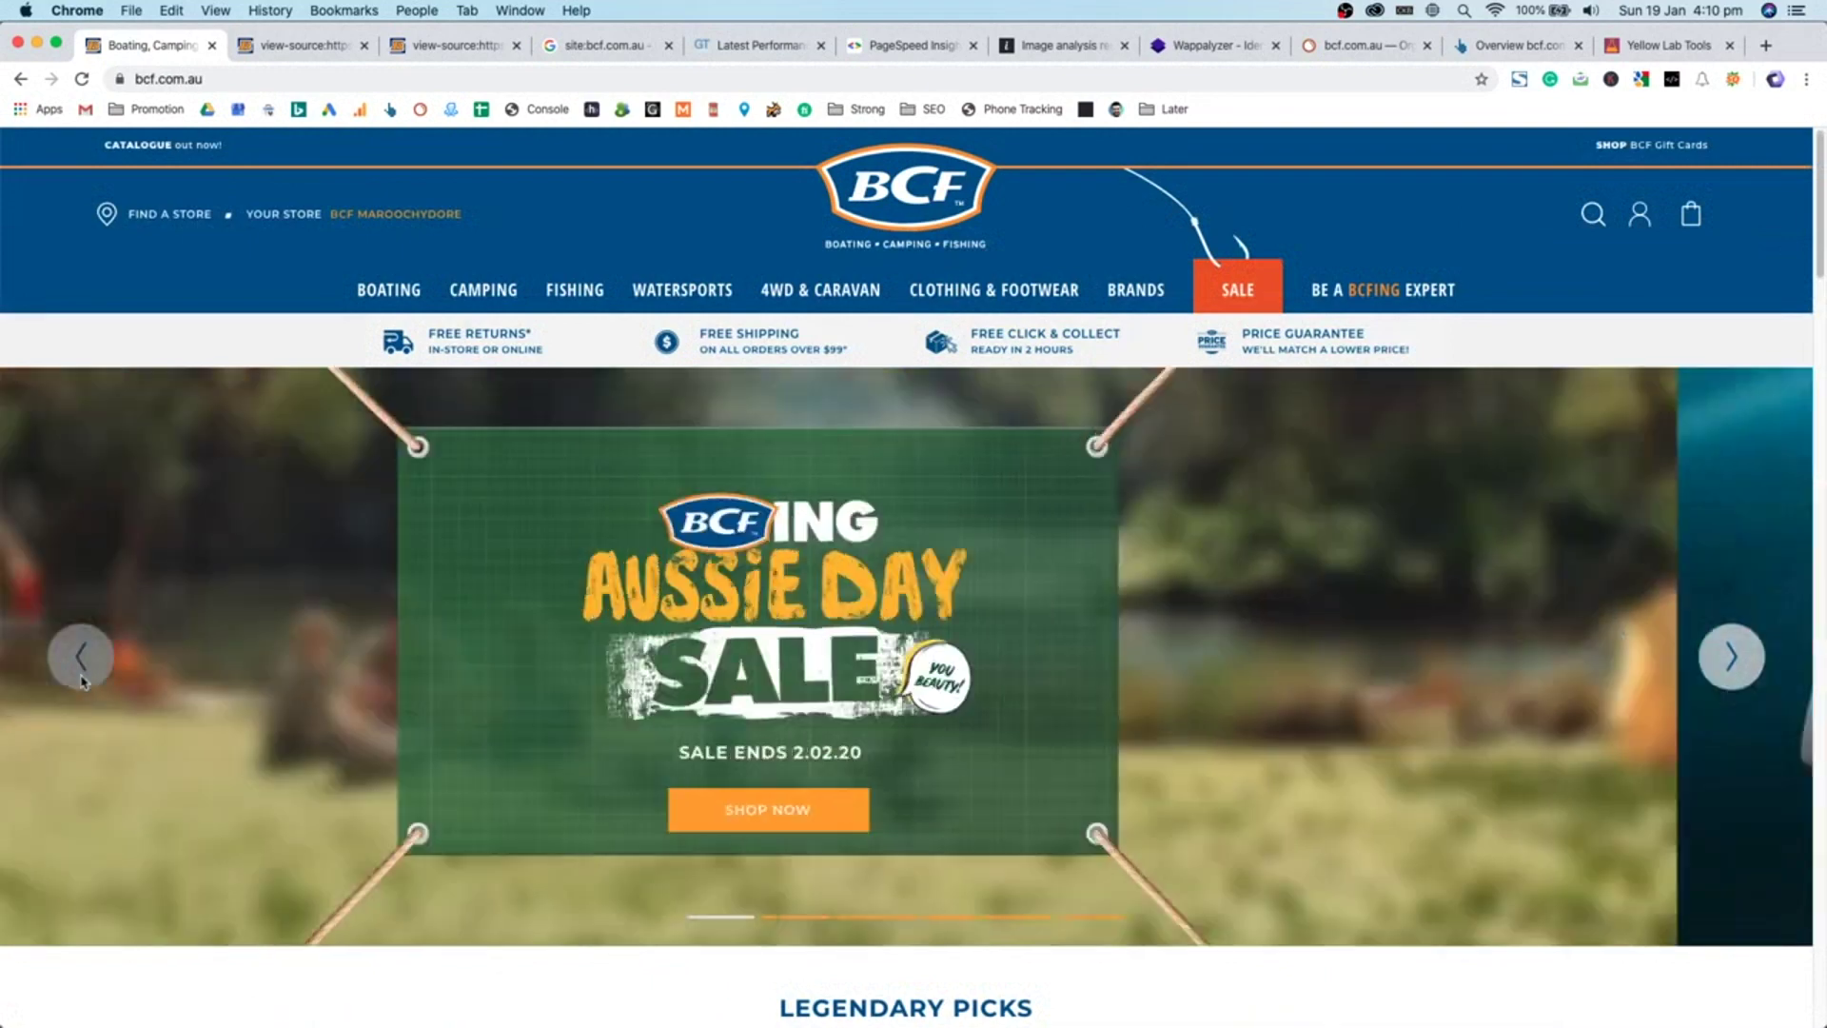
- Scroll down to Legendary Picks and page through several sets of its products
scroll(822, 650, "right", 10)
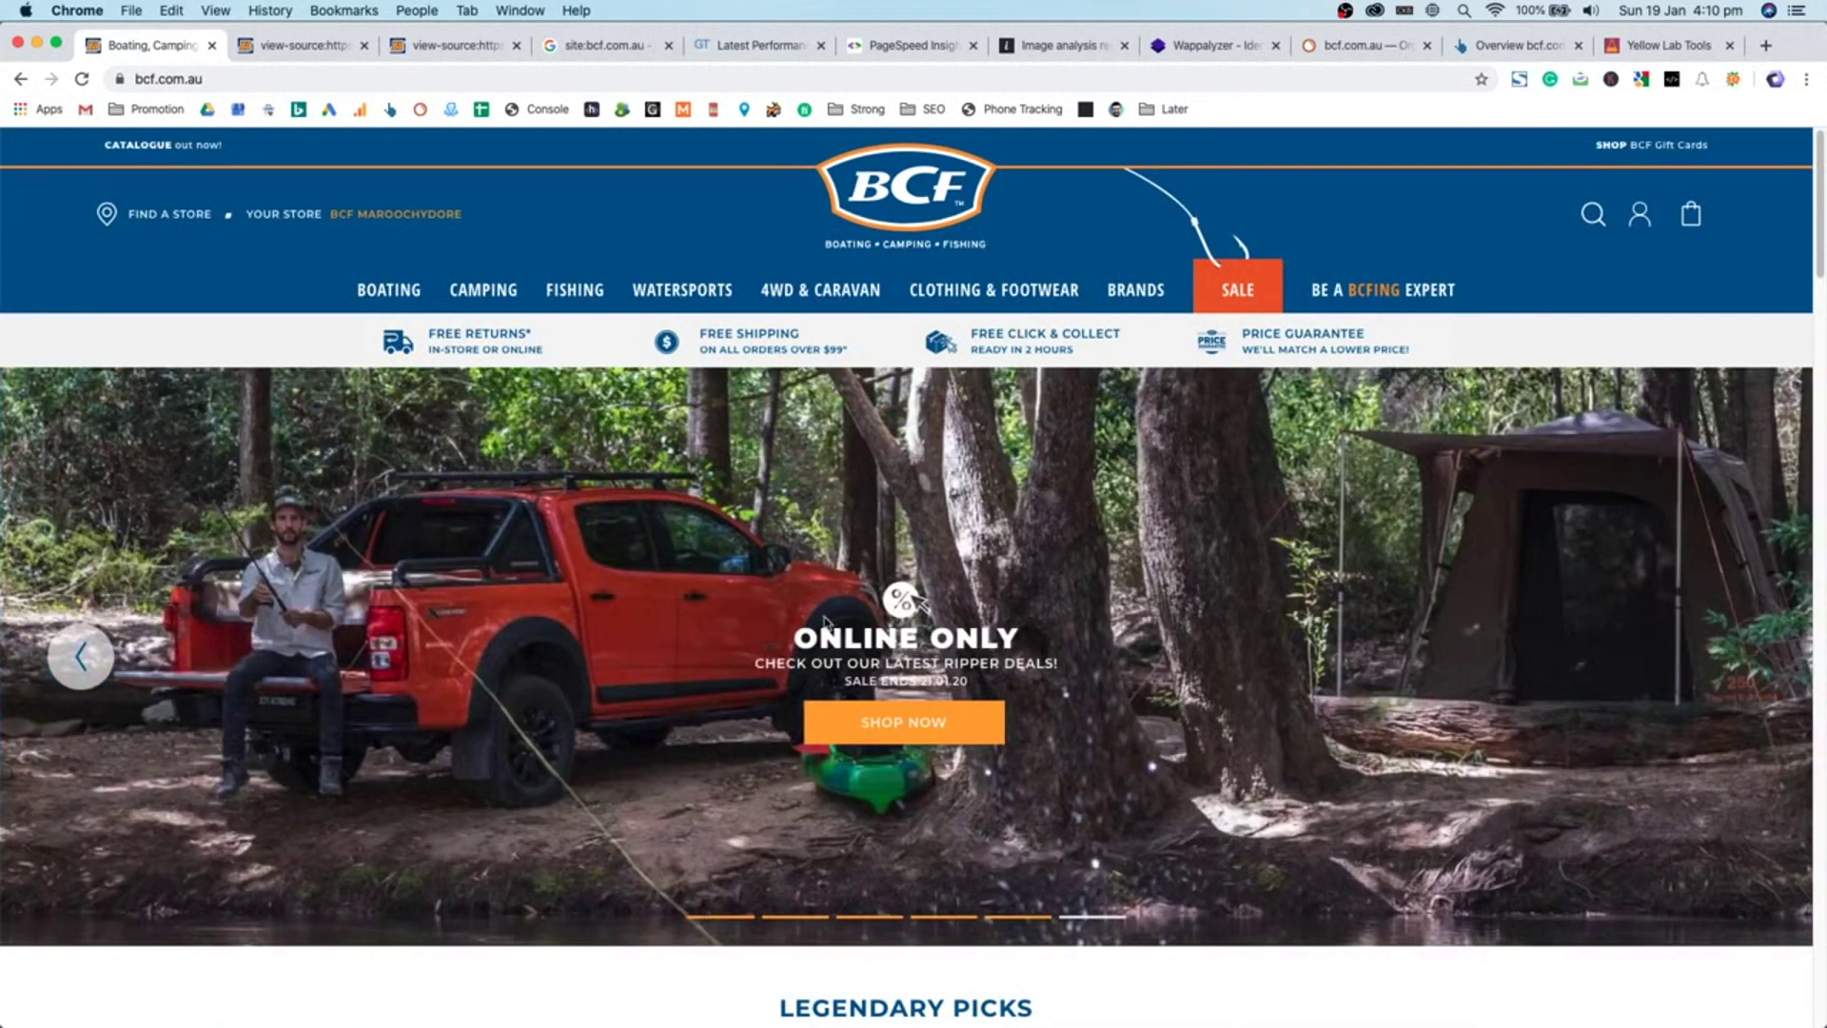
scroll(826, 621, "left", 10)
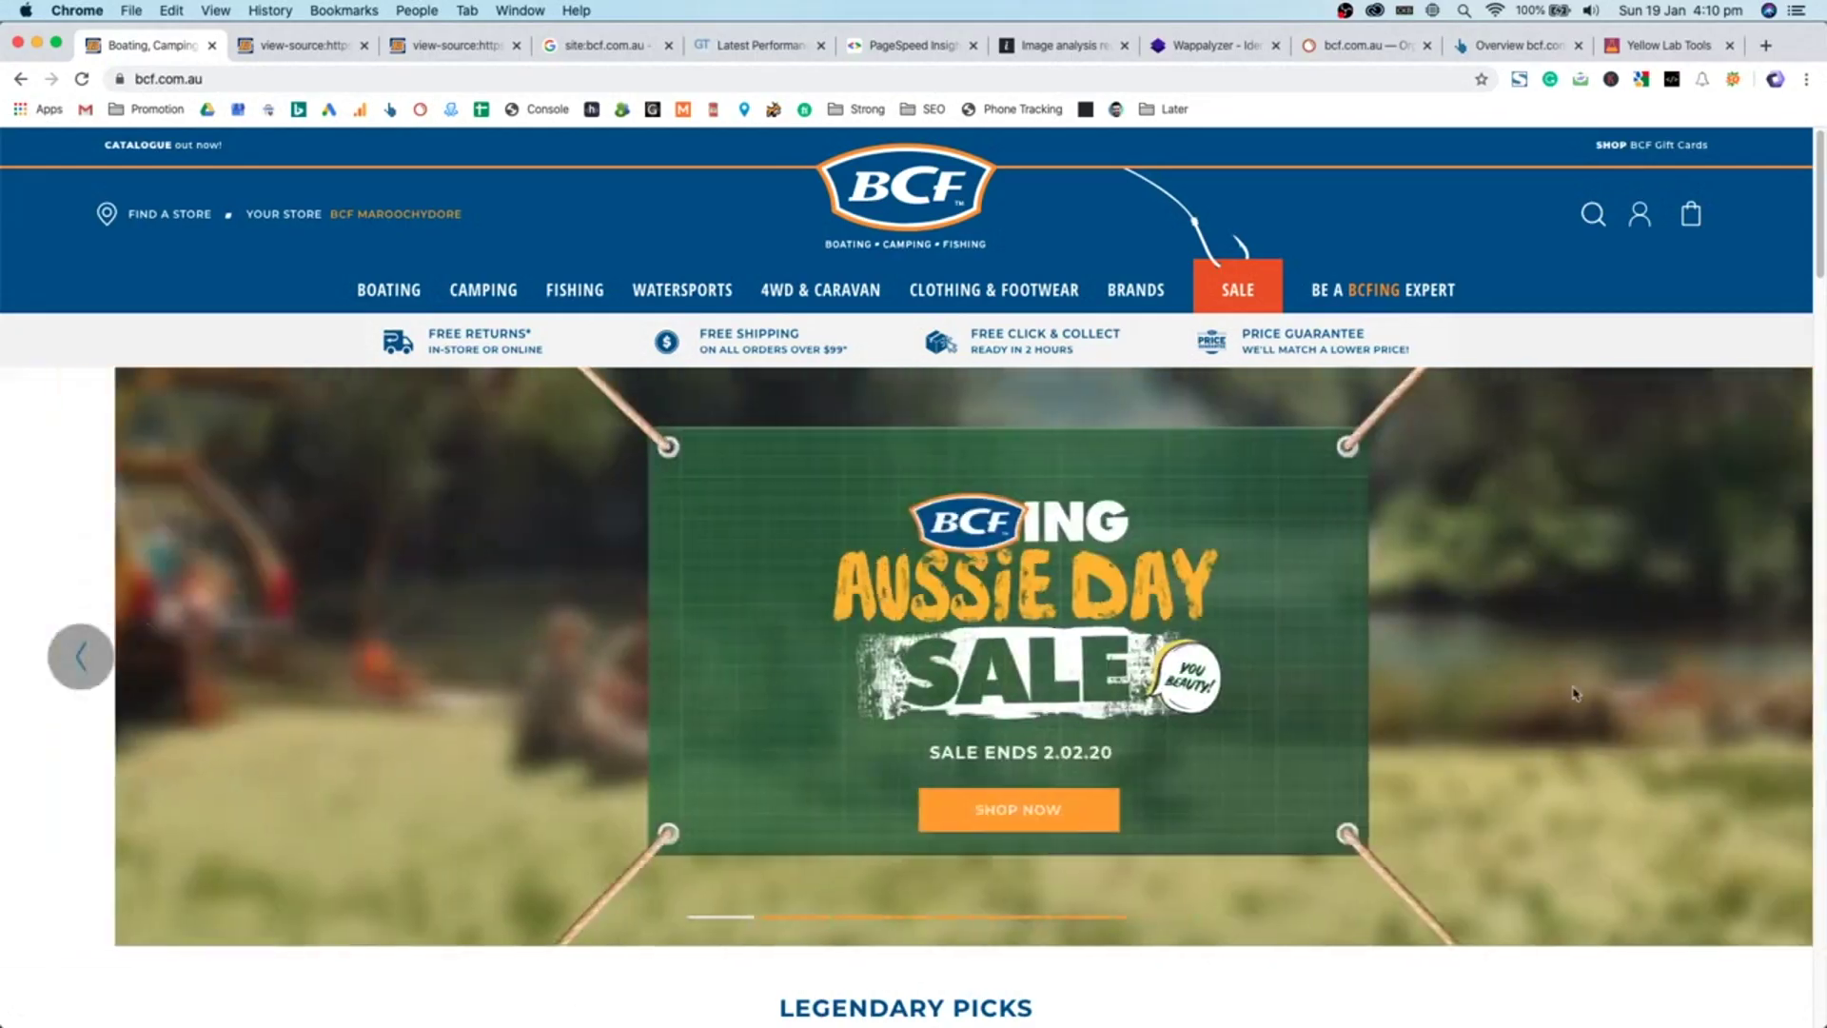
scroll(1575, 693, "right", 5)
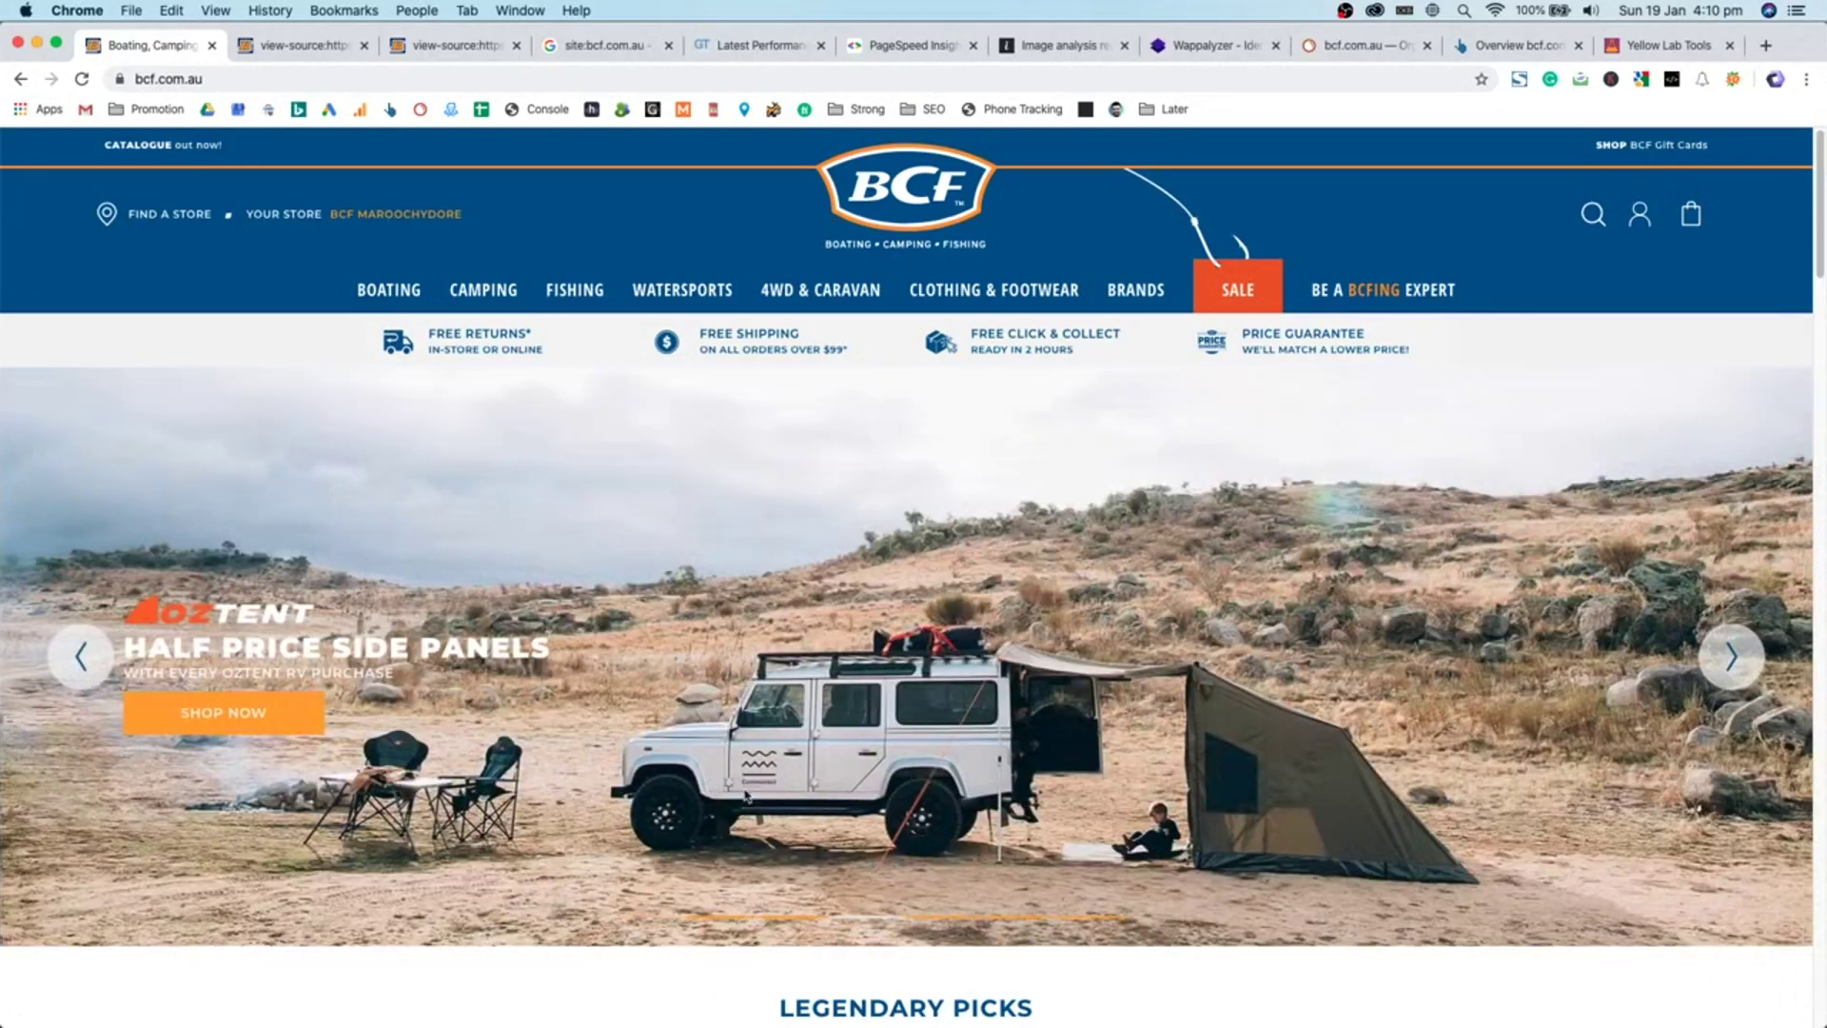
scroll(745, 795, "right", 4)
scroll(808, 723, "left", 4)
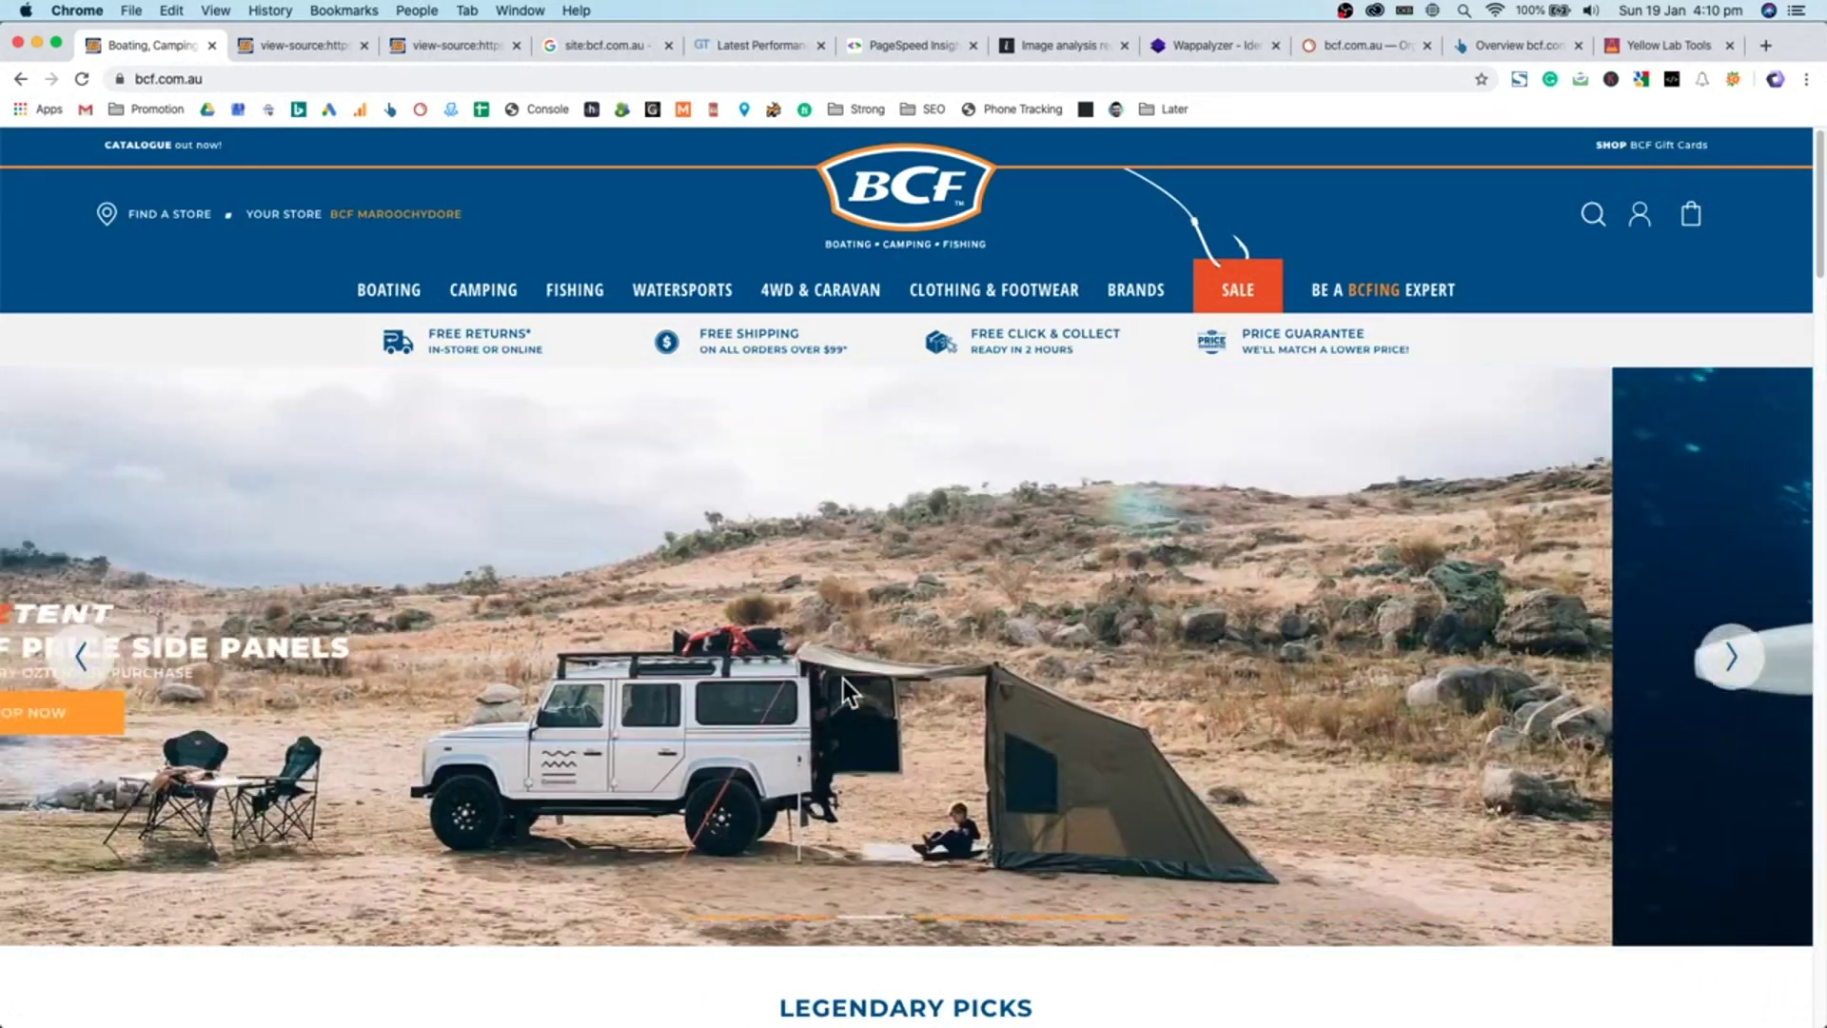
scroll(843, 679, "right", 2)
scroll(751, 619, "left", 5)
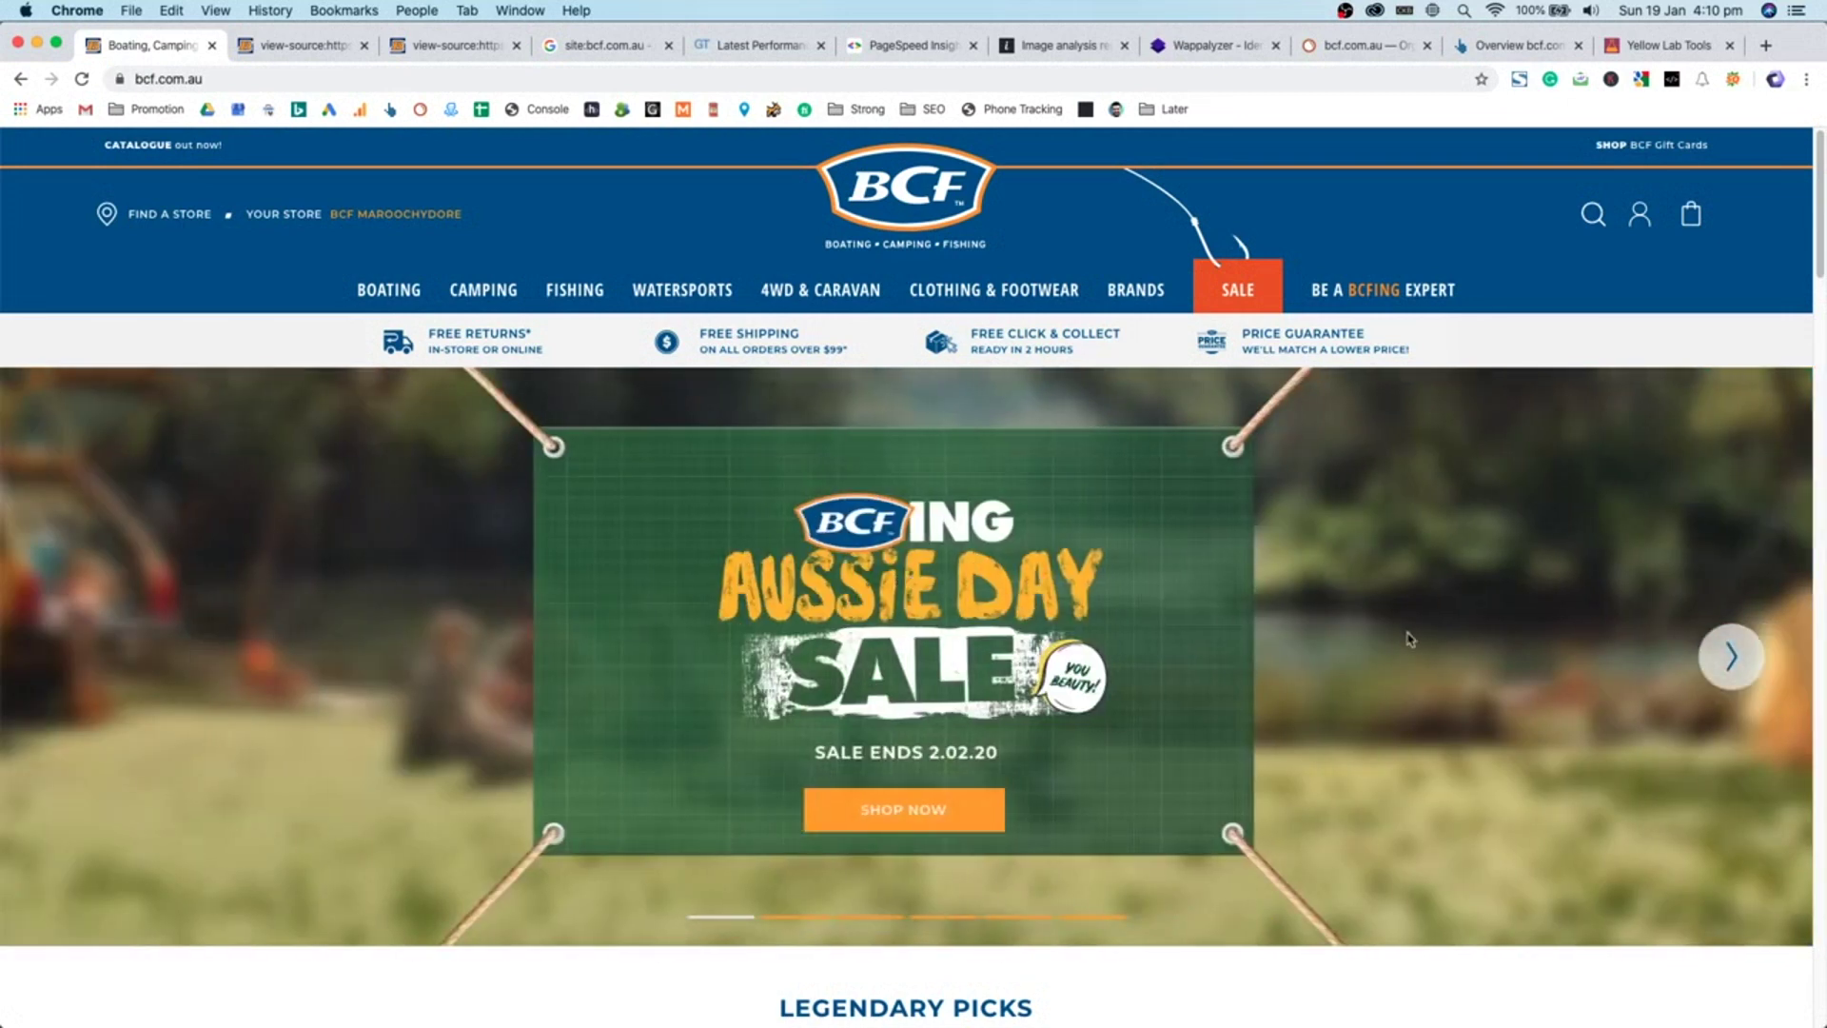
scroll(1523, 618, "down", 6)
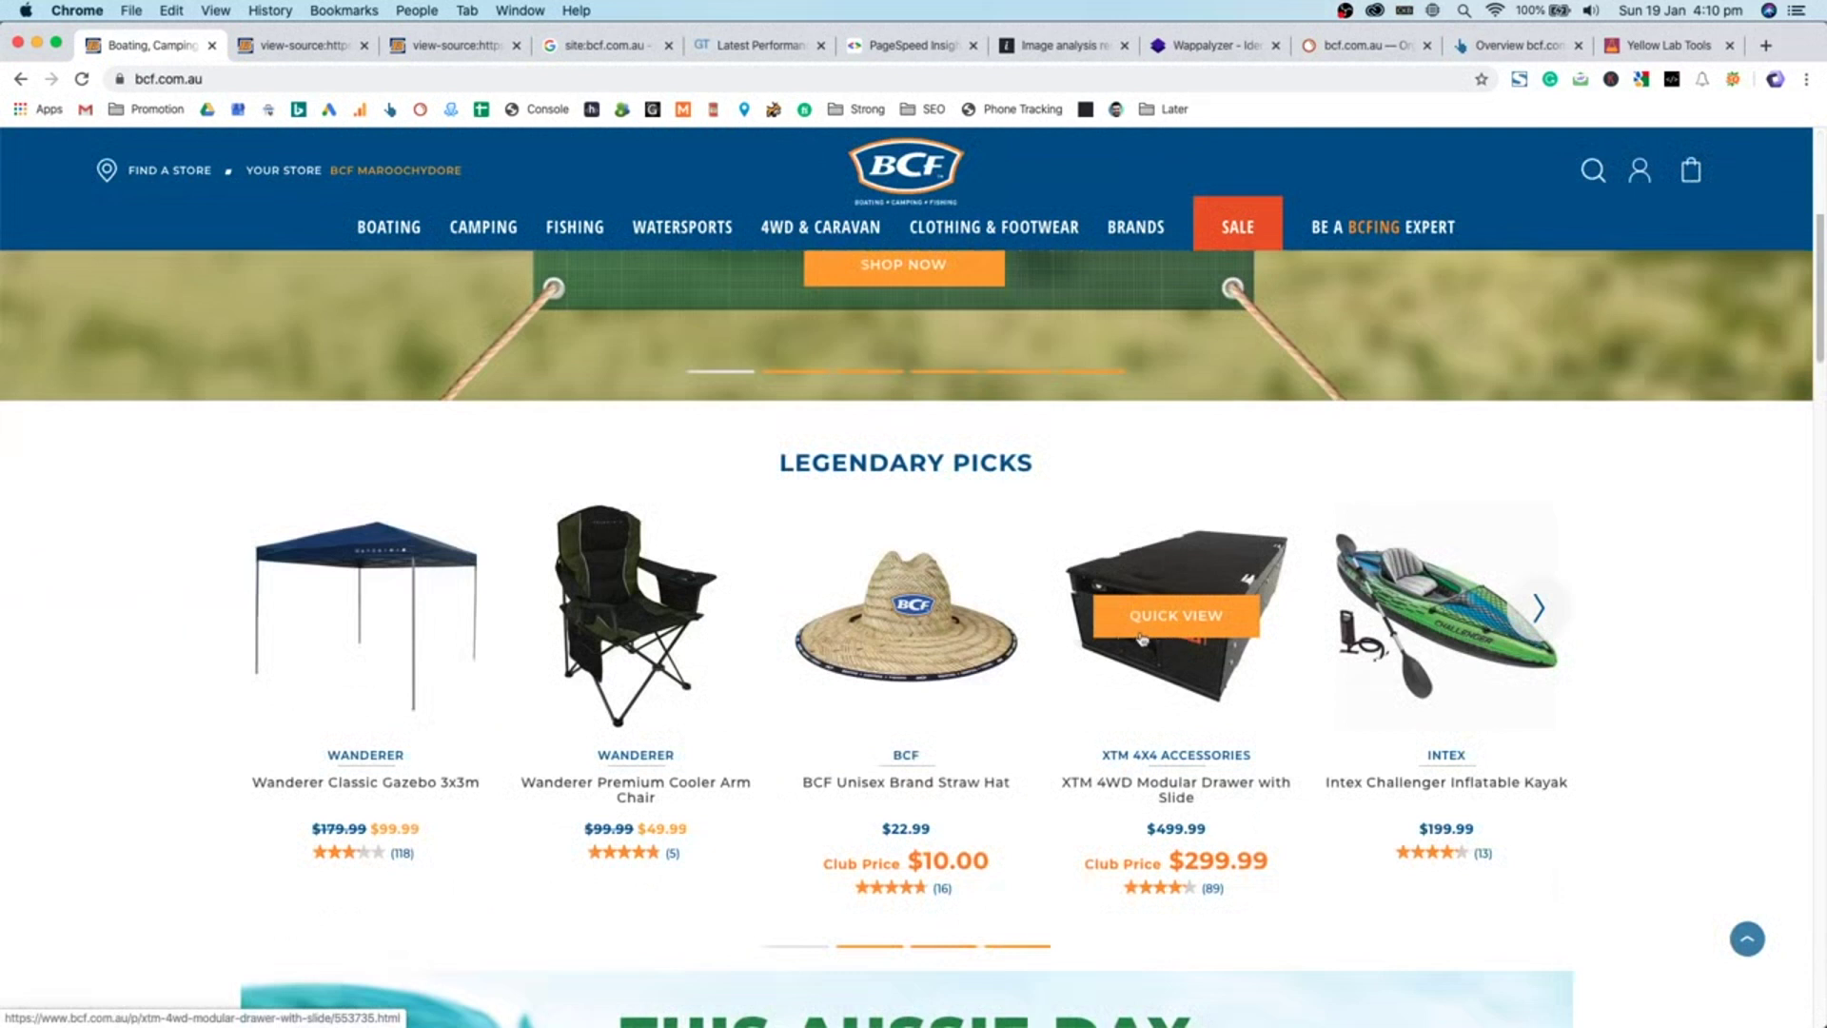
scroll(1582, 491, "down", 4)
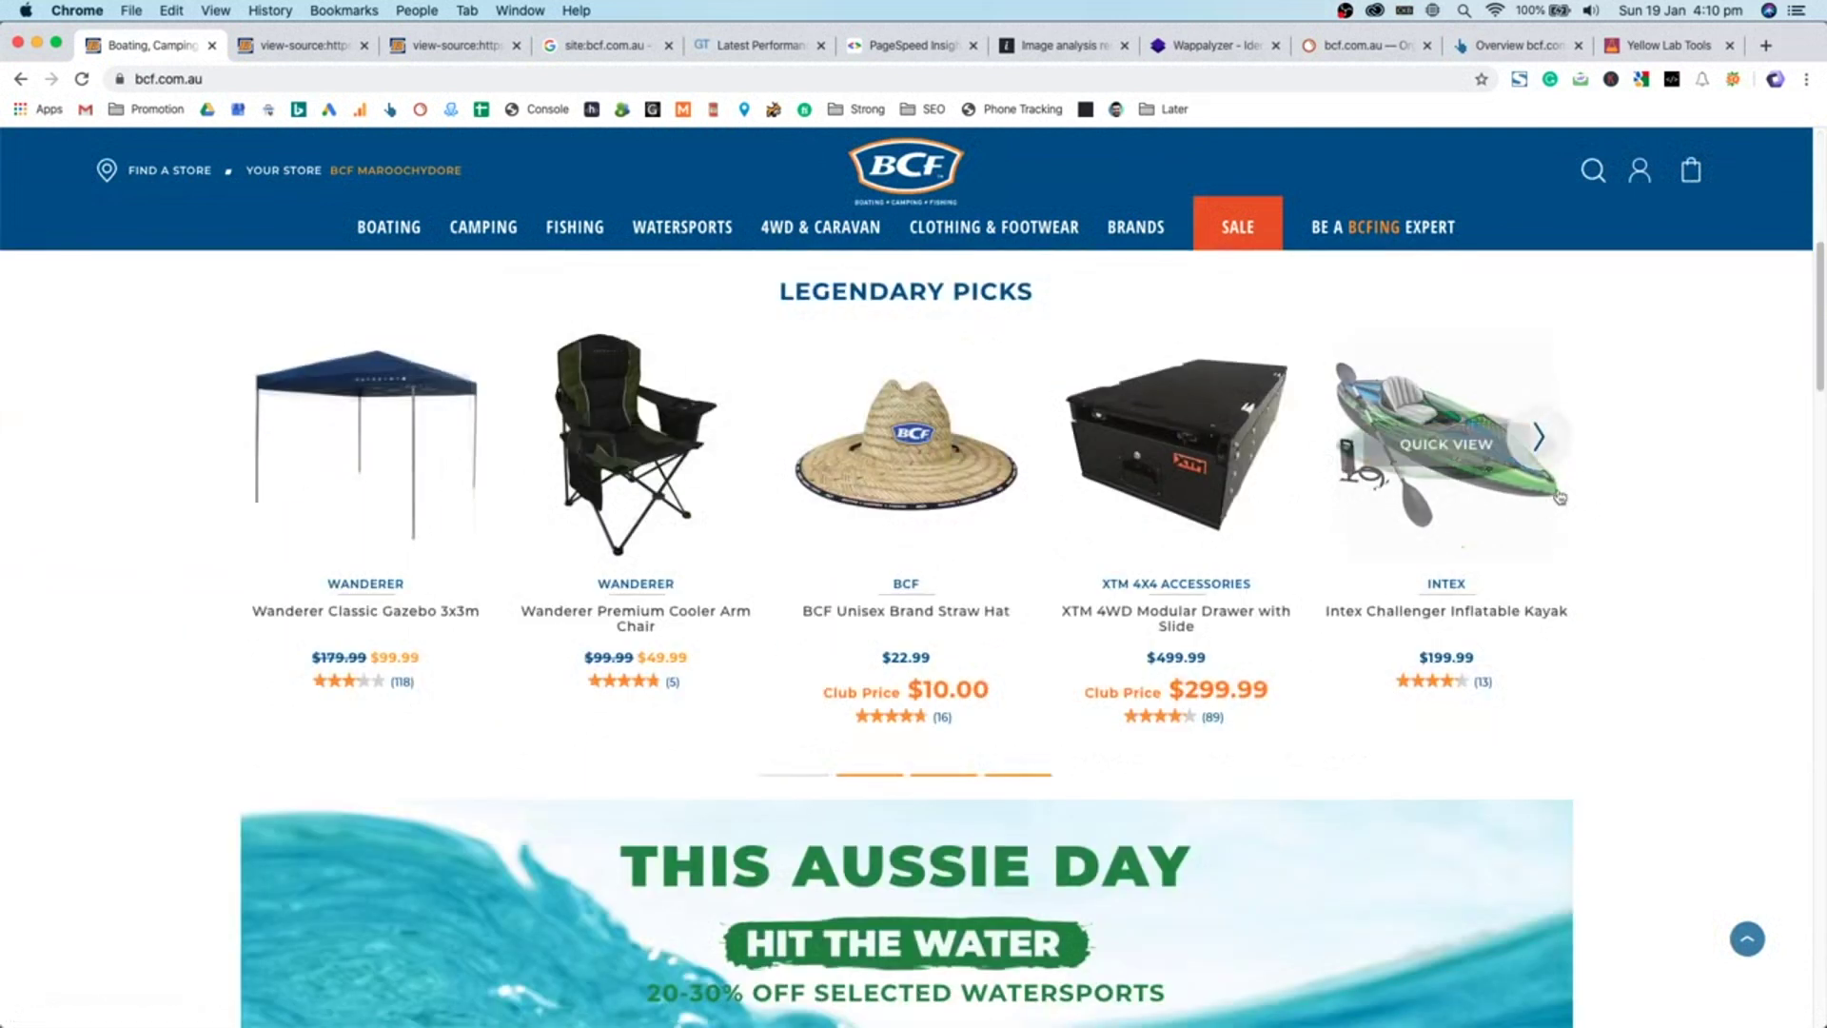
left_click(1539, 438)
left_click(1549, 446)
left_click(1549, 445)
left_click(1549, 445)
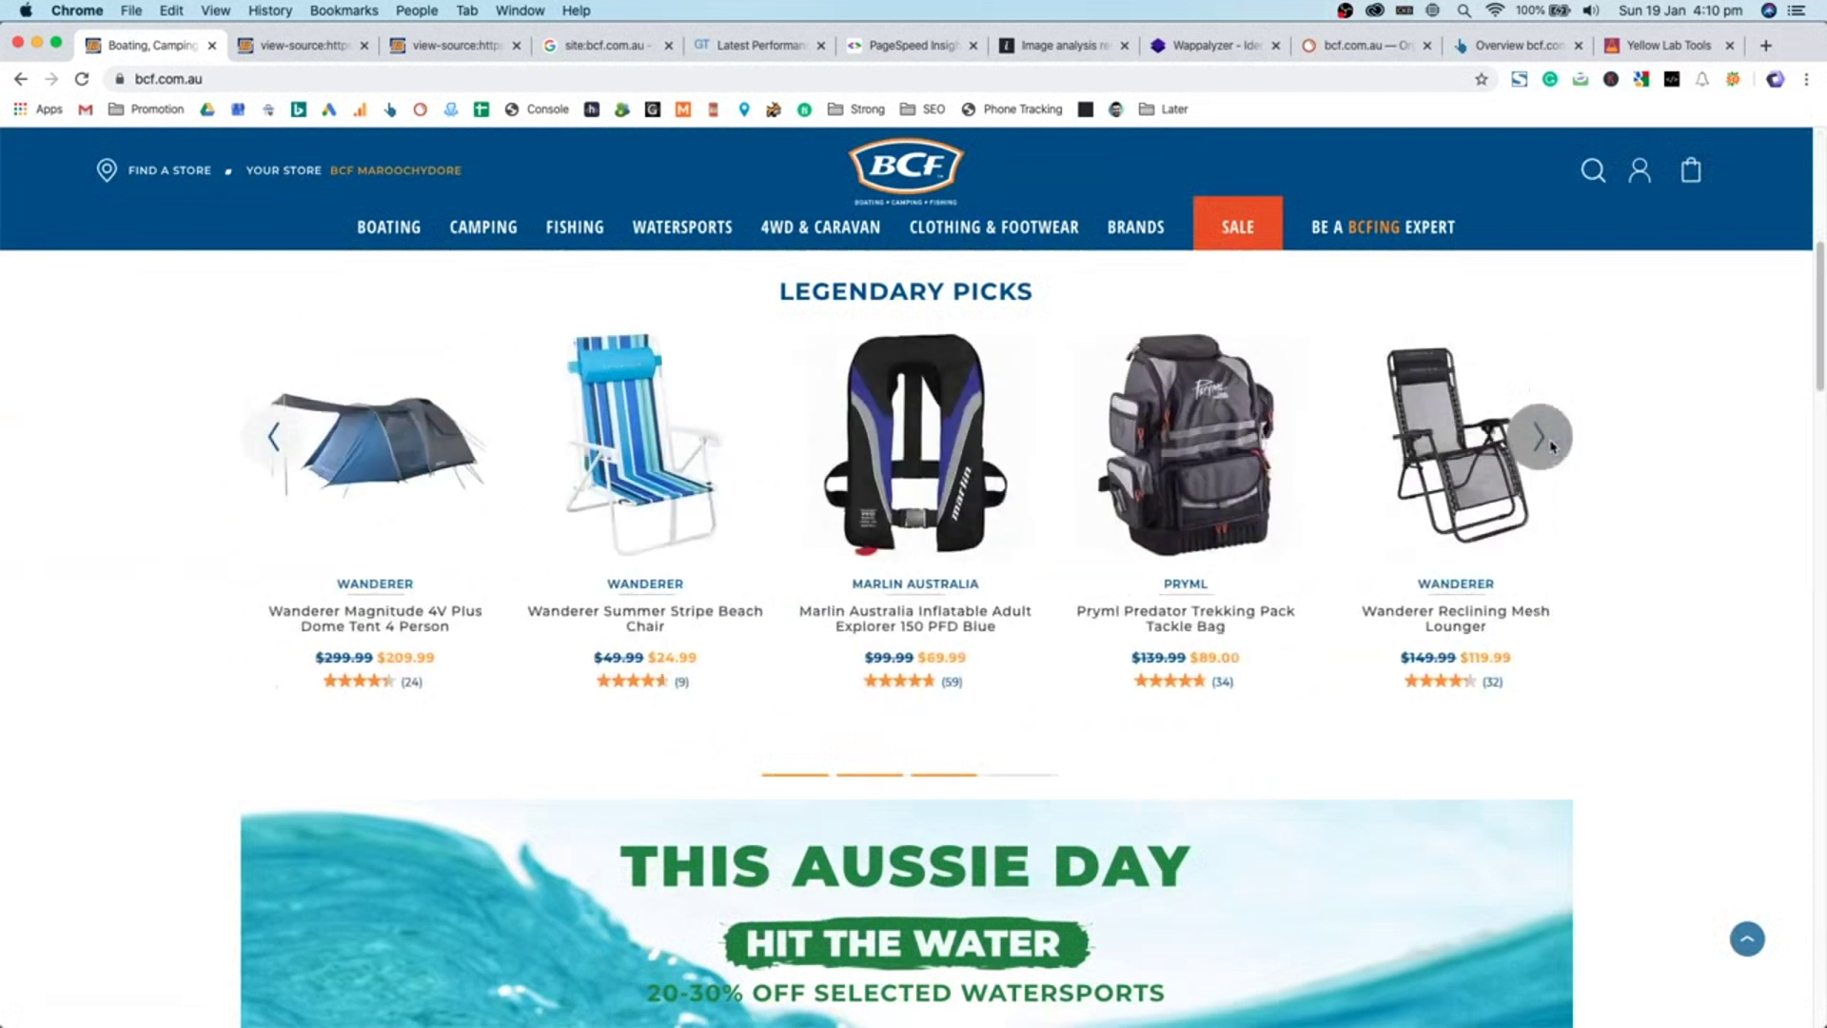
left_click(1551, 447)
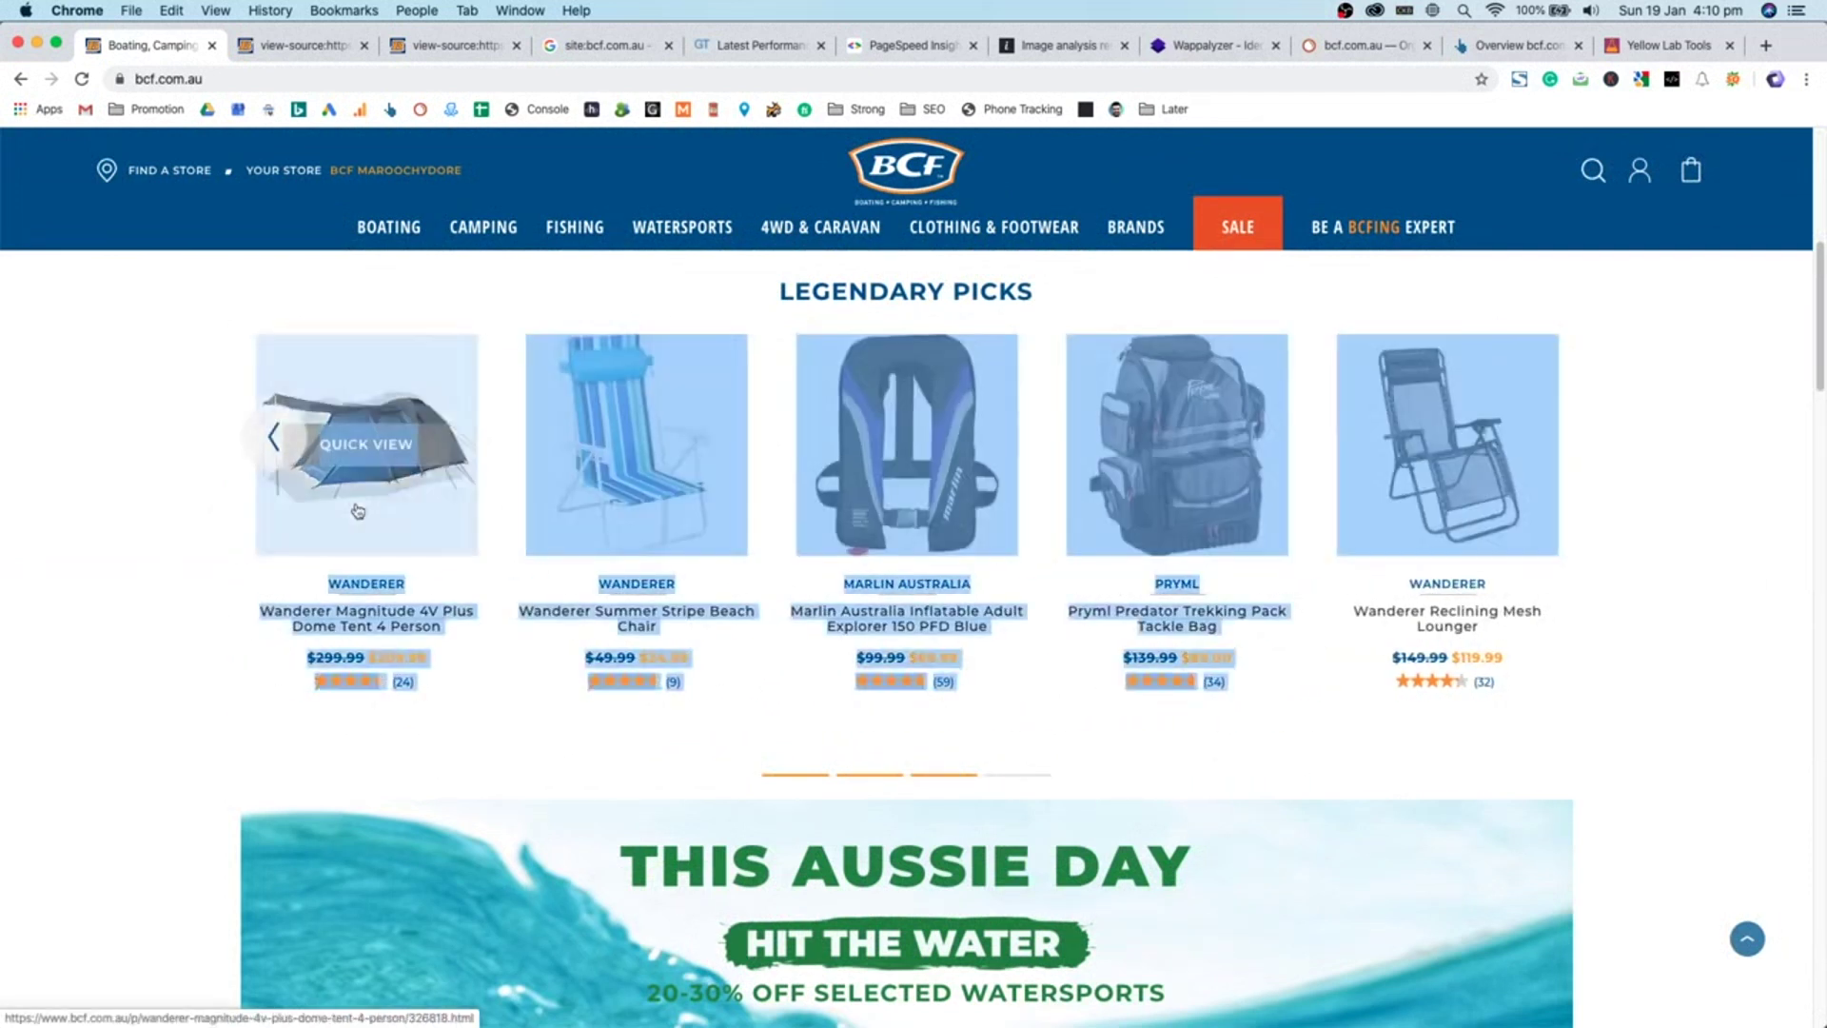
- Open the XTM40 fridge freezer product page, go back, and continue down the homepage
left_click(1503, 522)
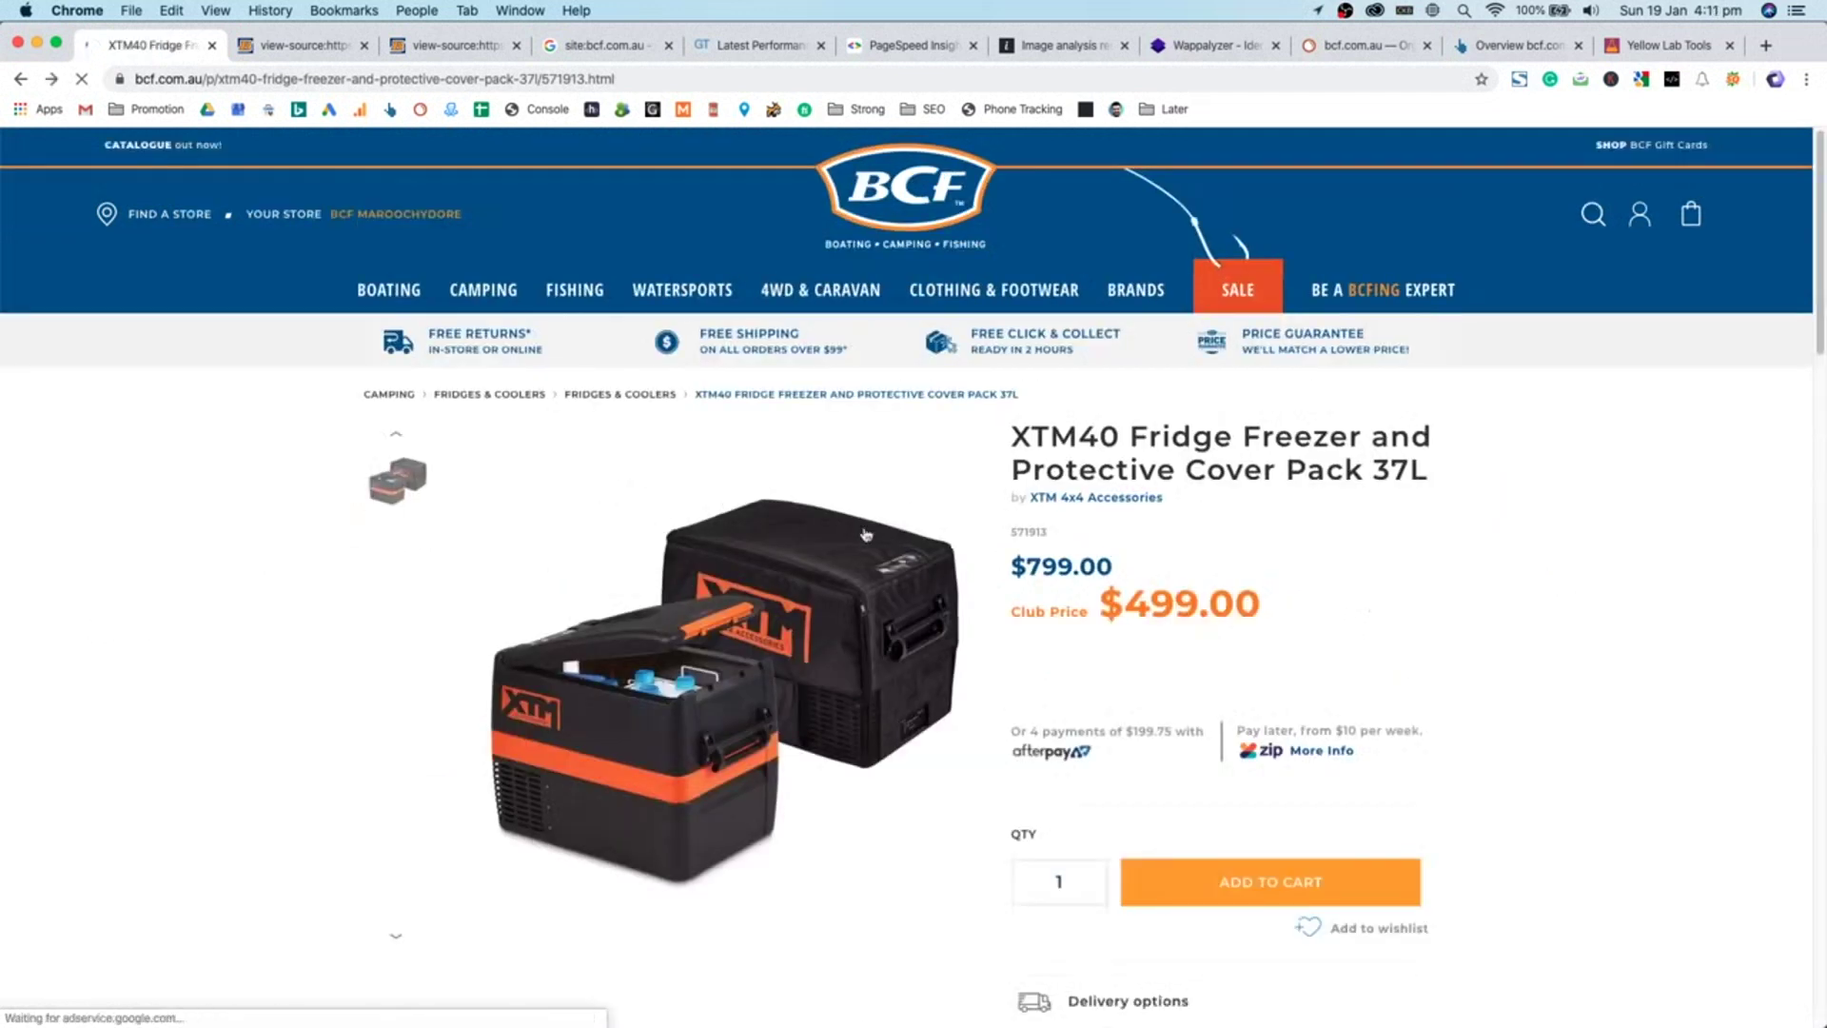
key("super+Left")
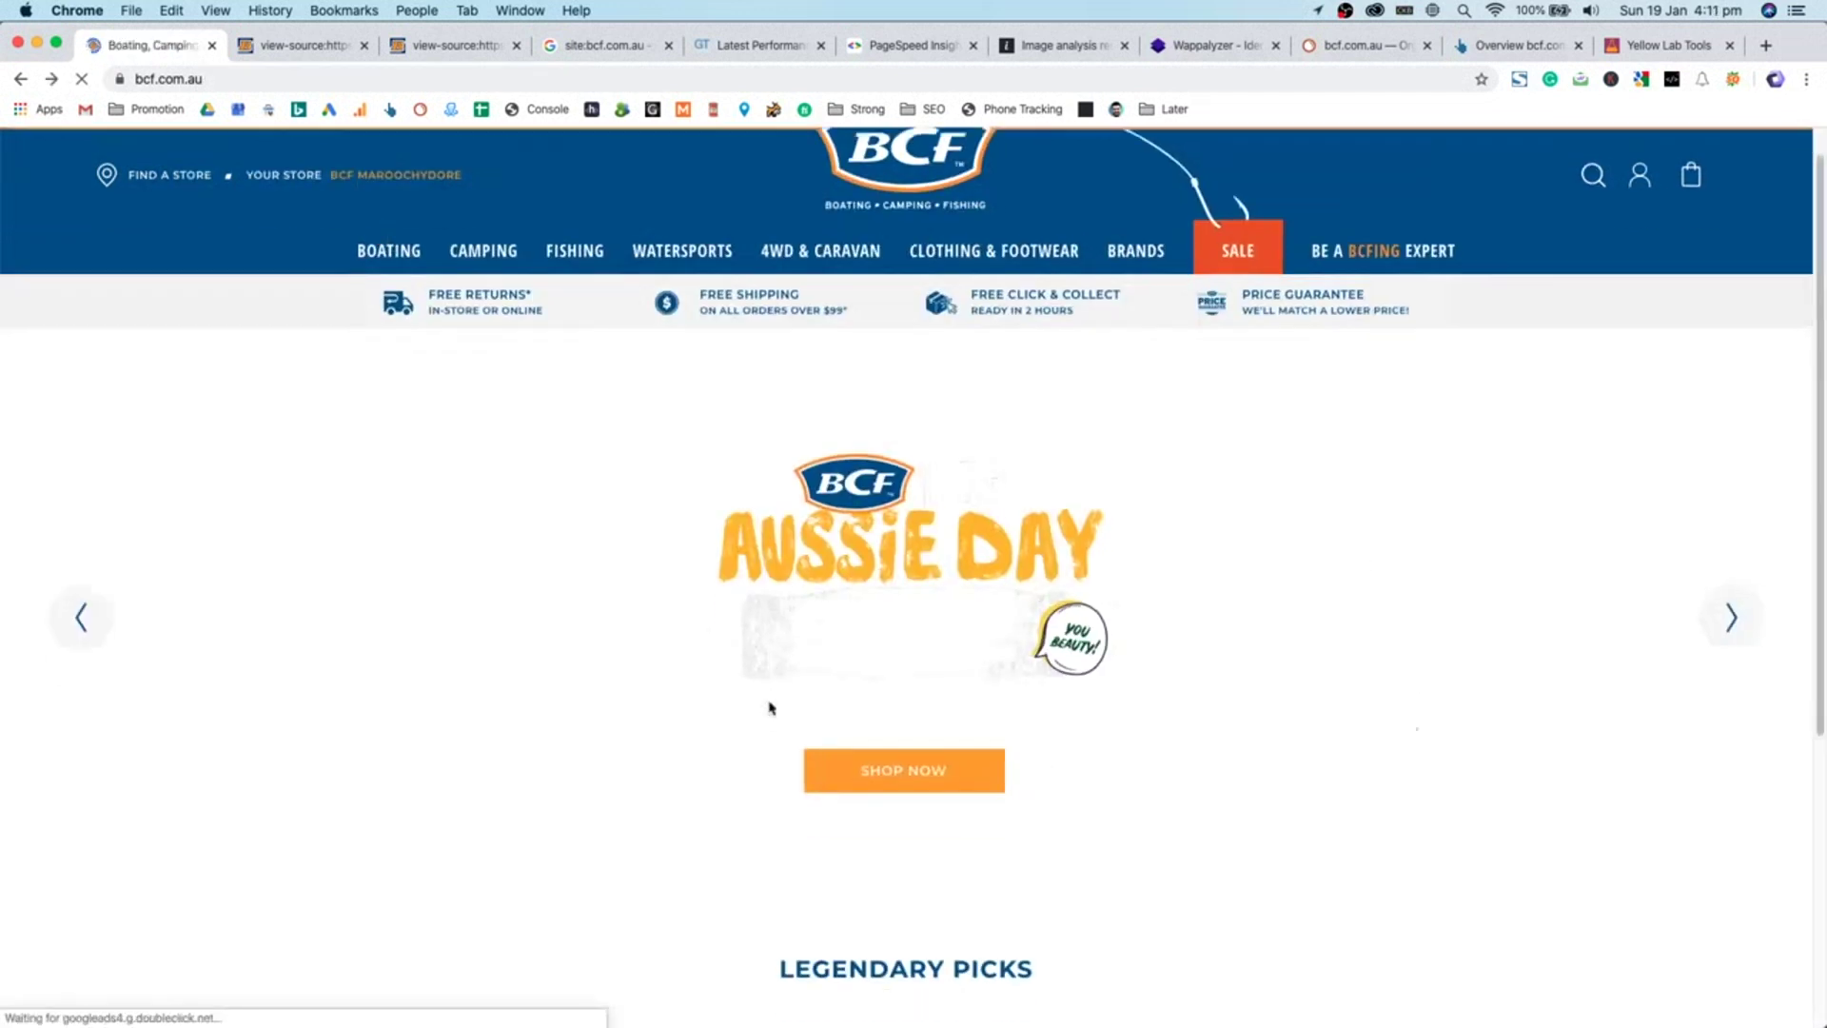
scroll(792, 706, "down", 5)
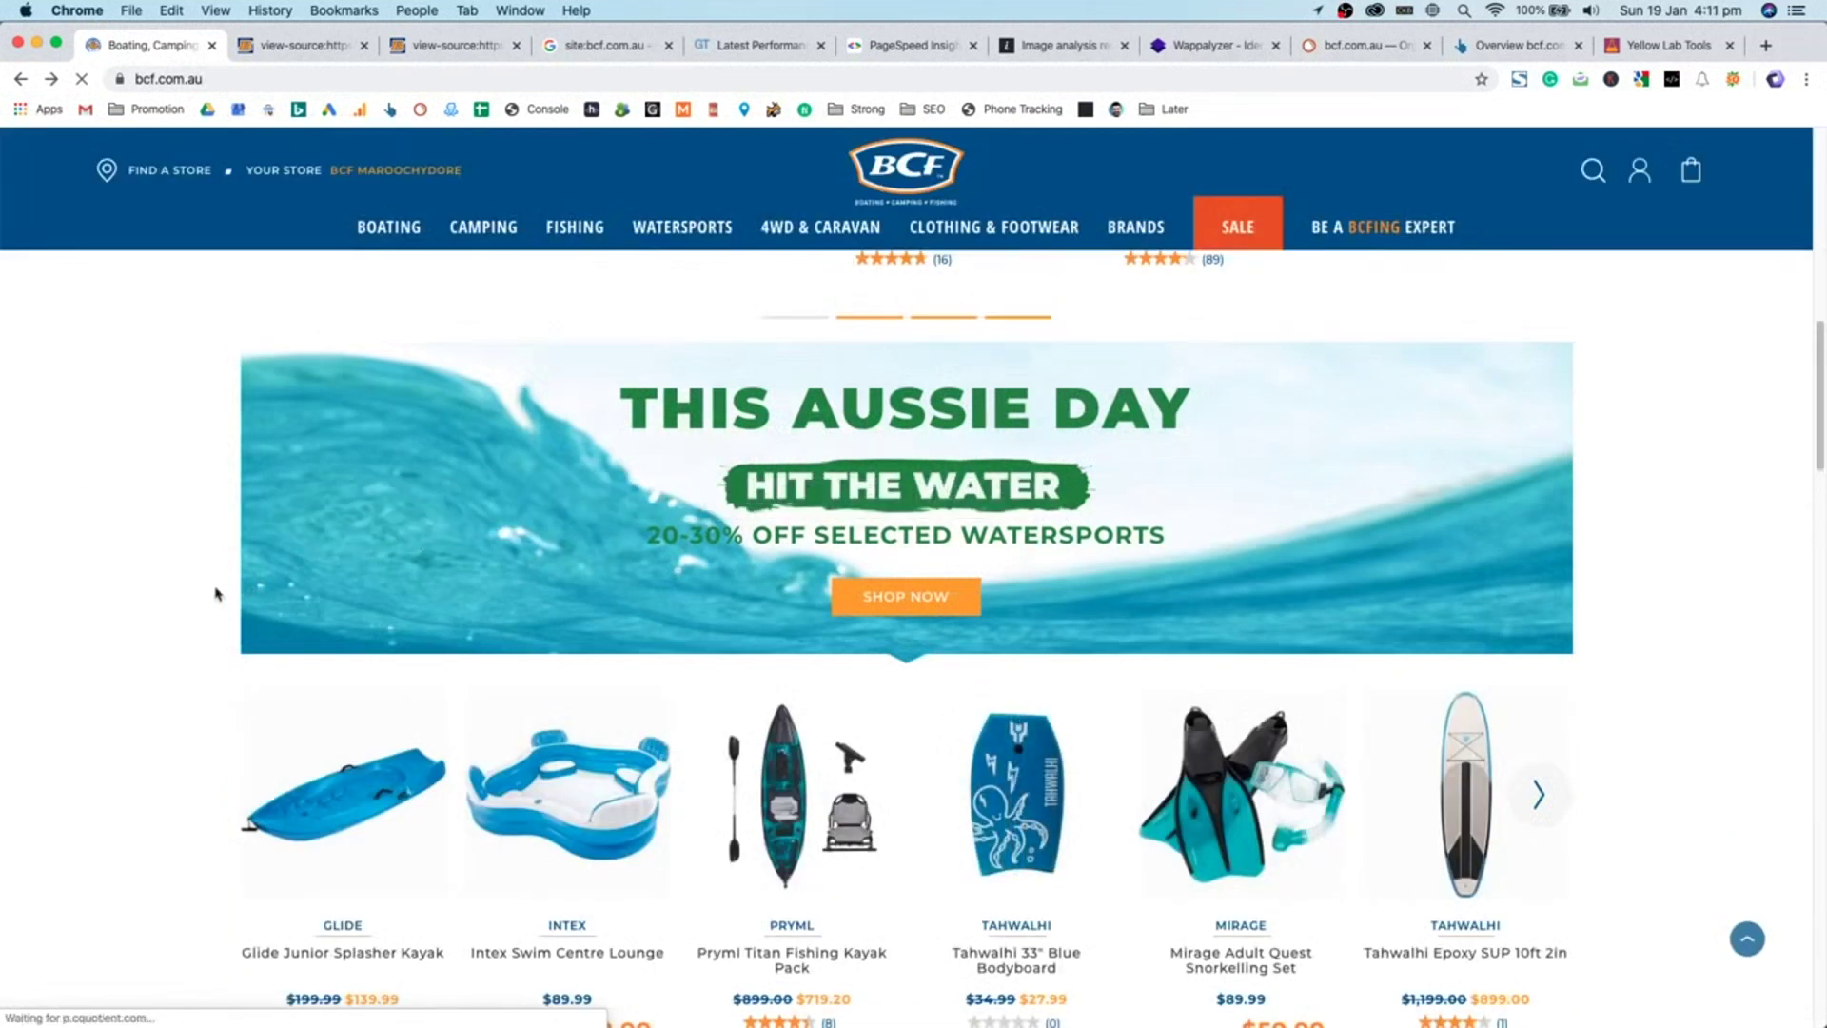
scroll(562, 582, "down", 1)
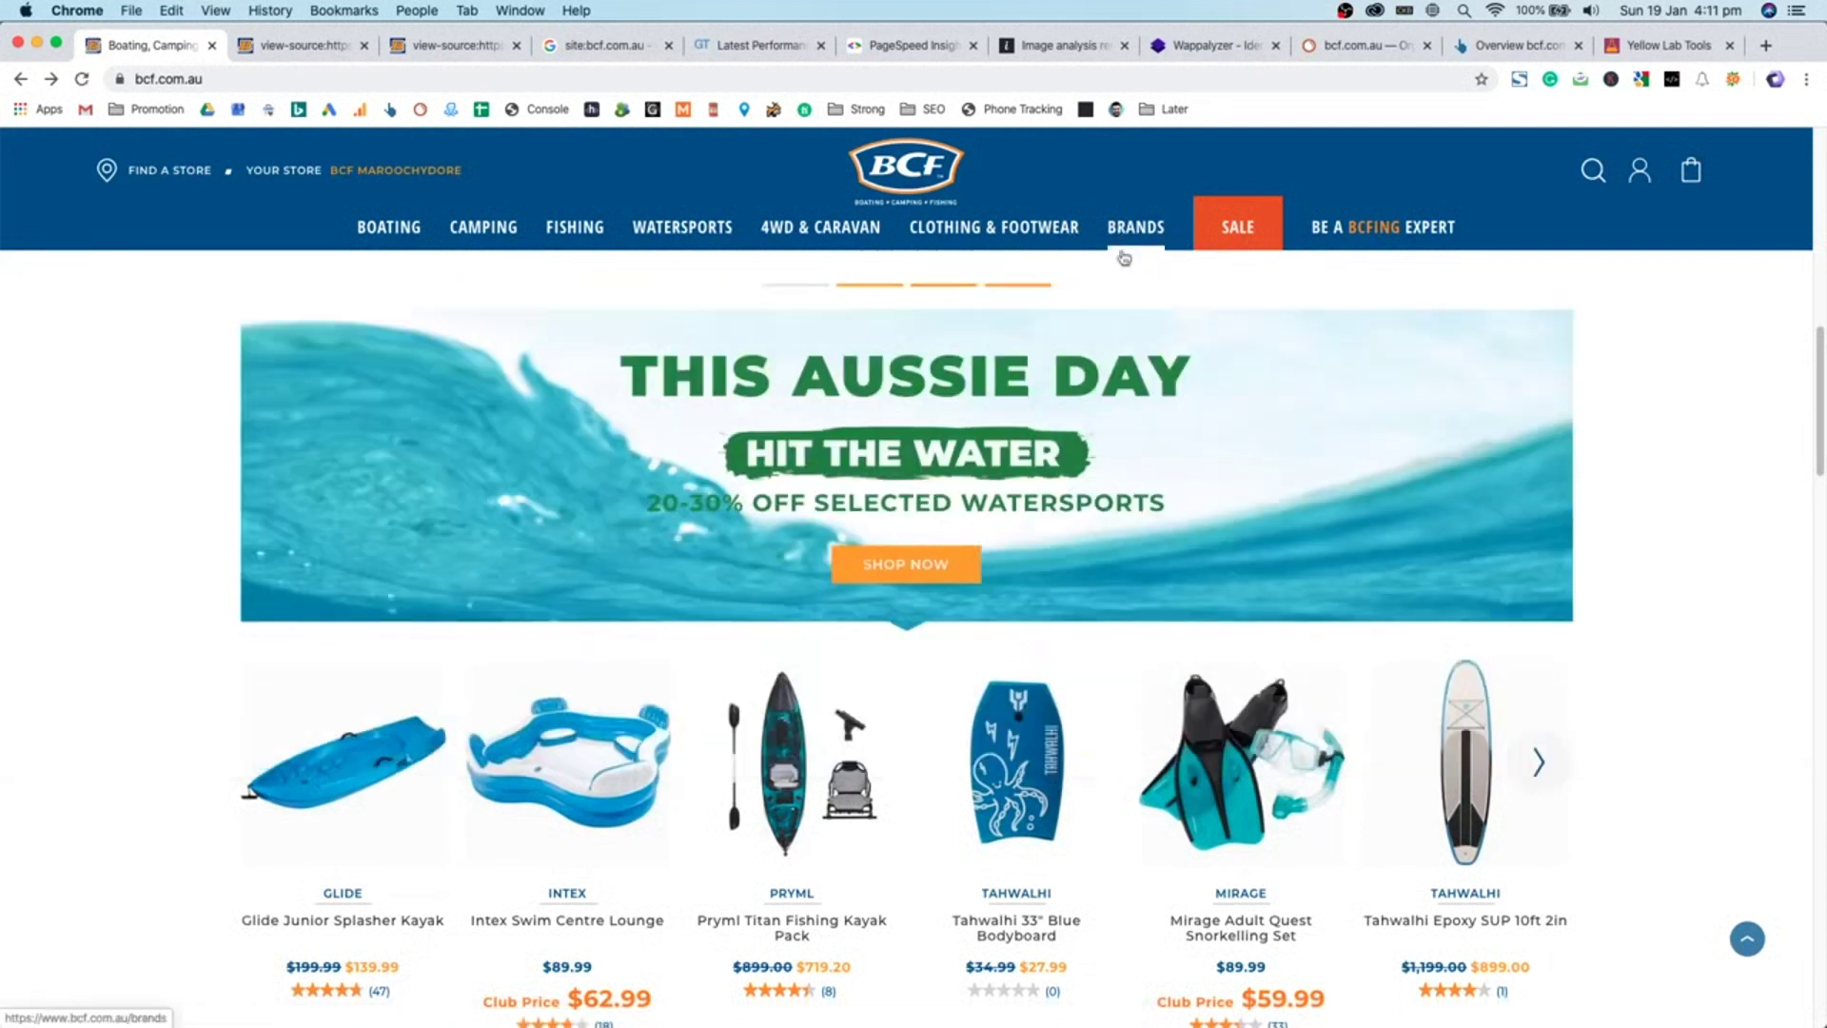
mouse_move(1138, 249)
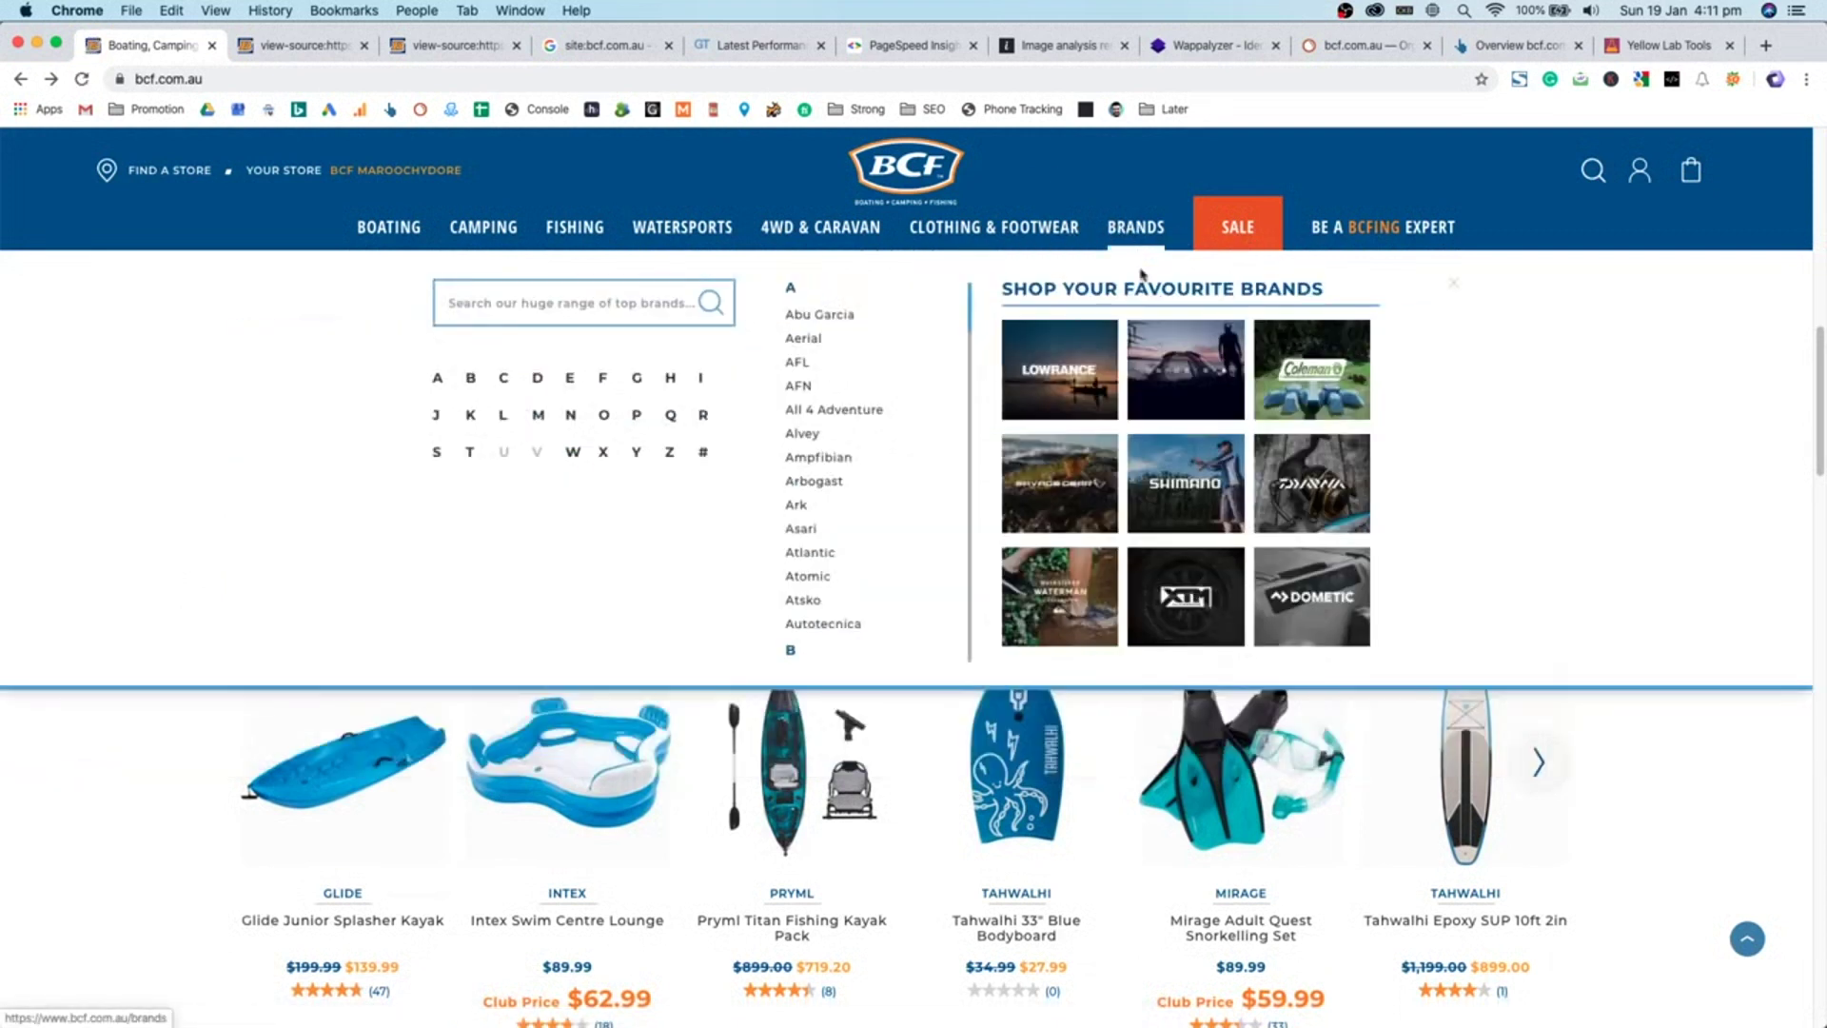
scroll(818, 437, "down", 10)
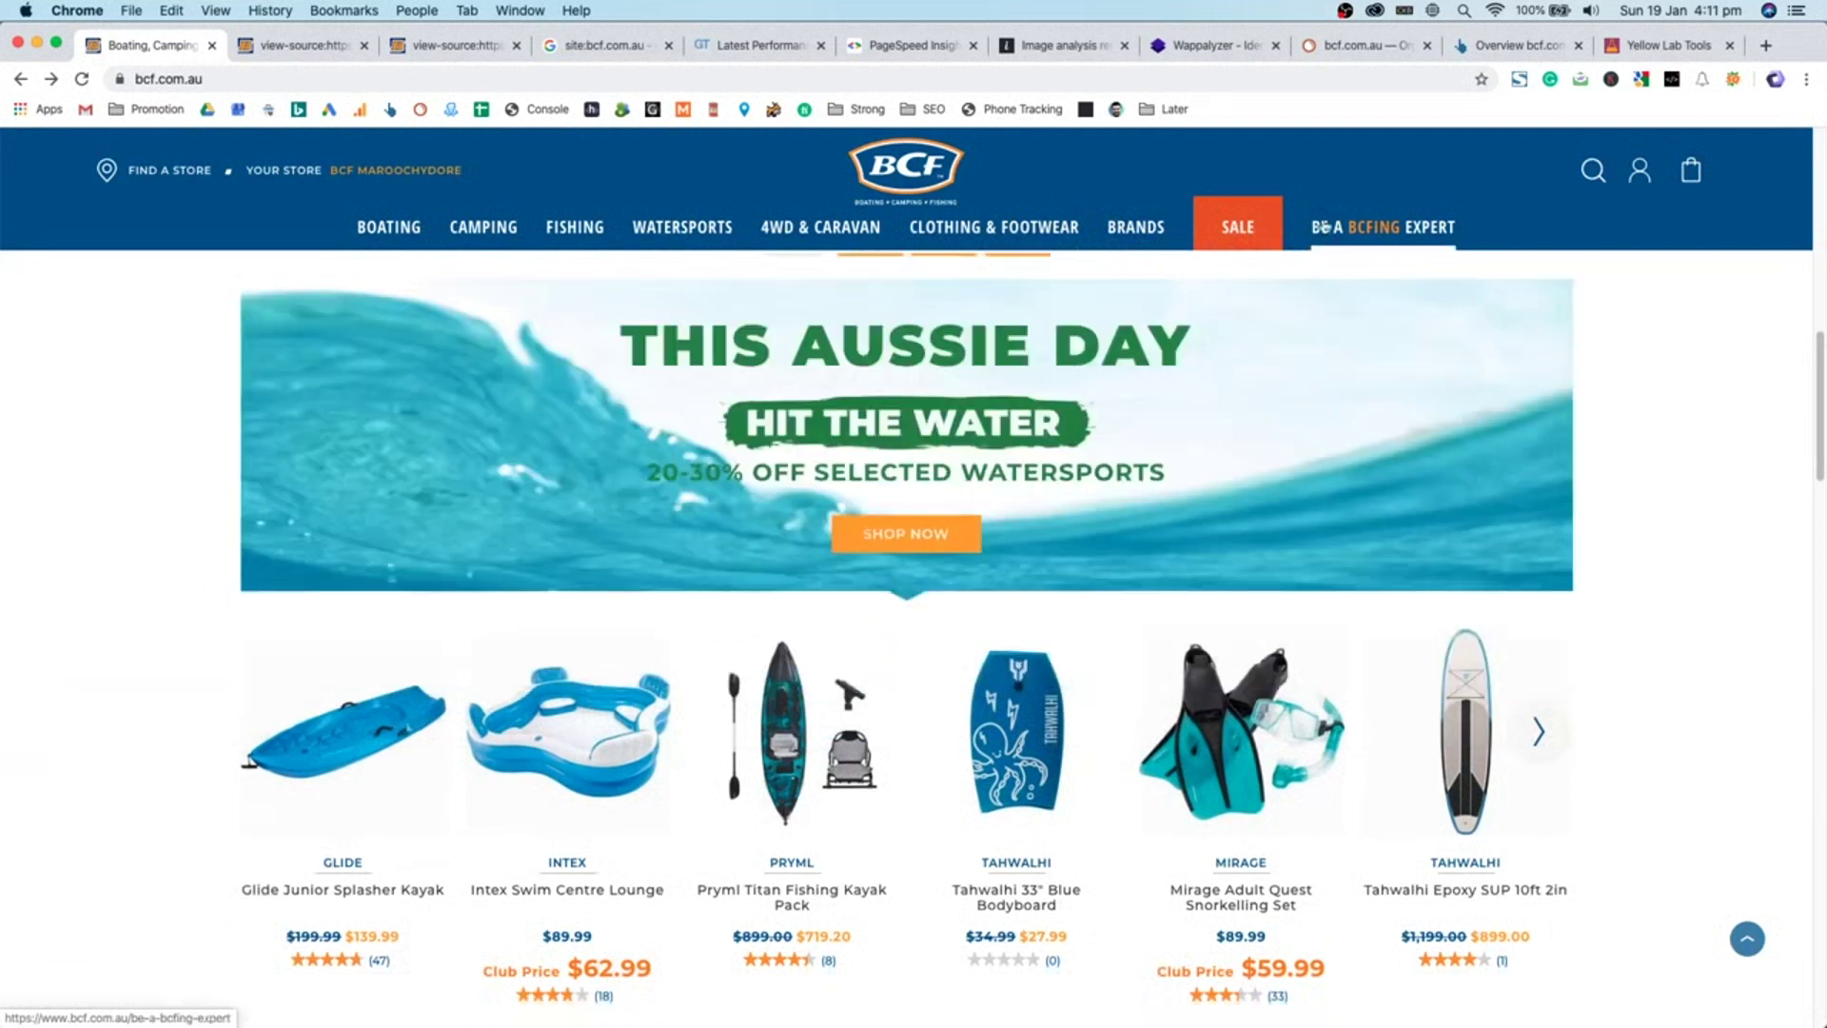
mouse_move(804, 761)
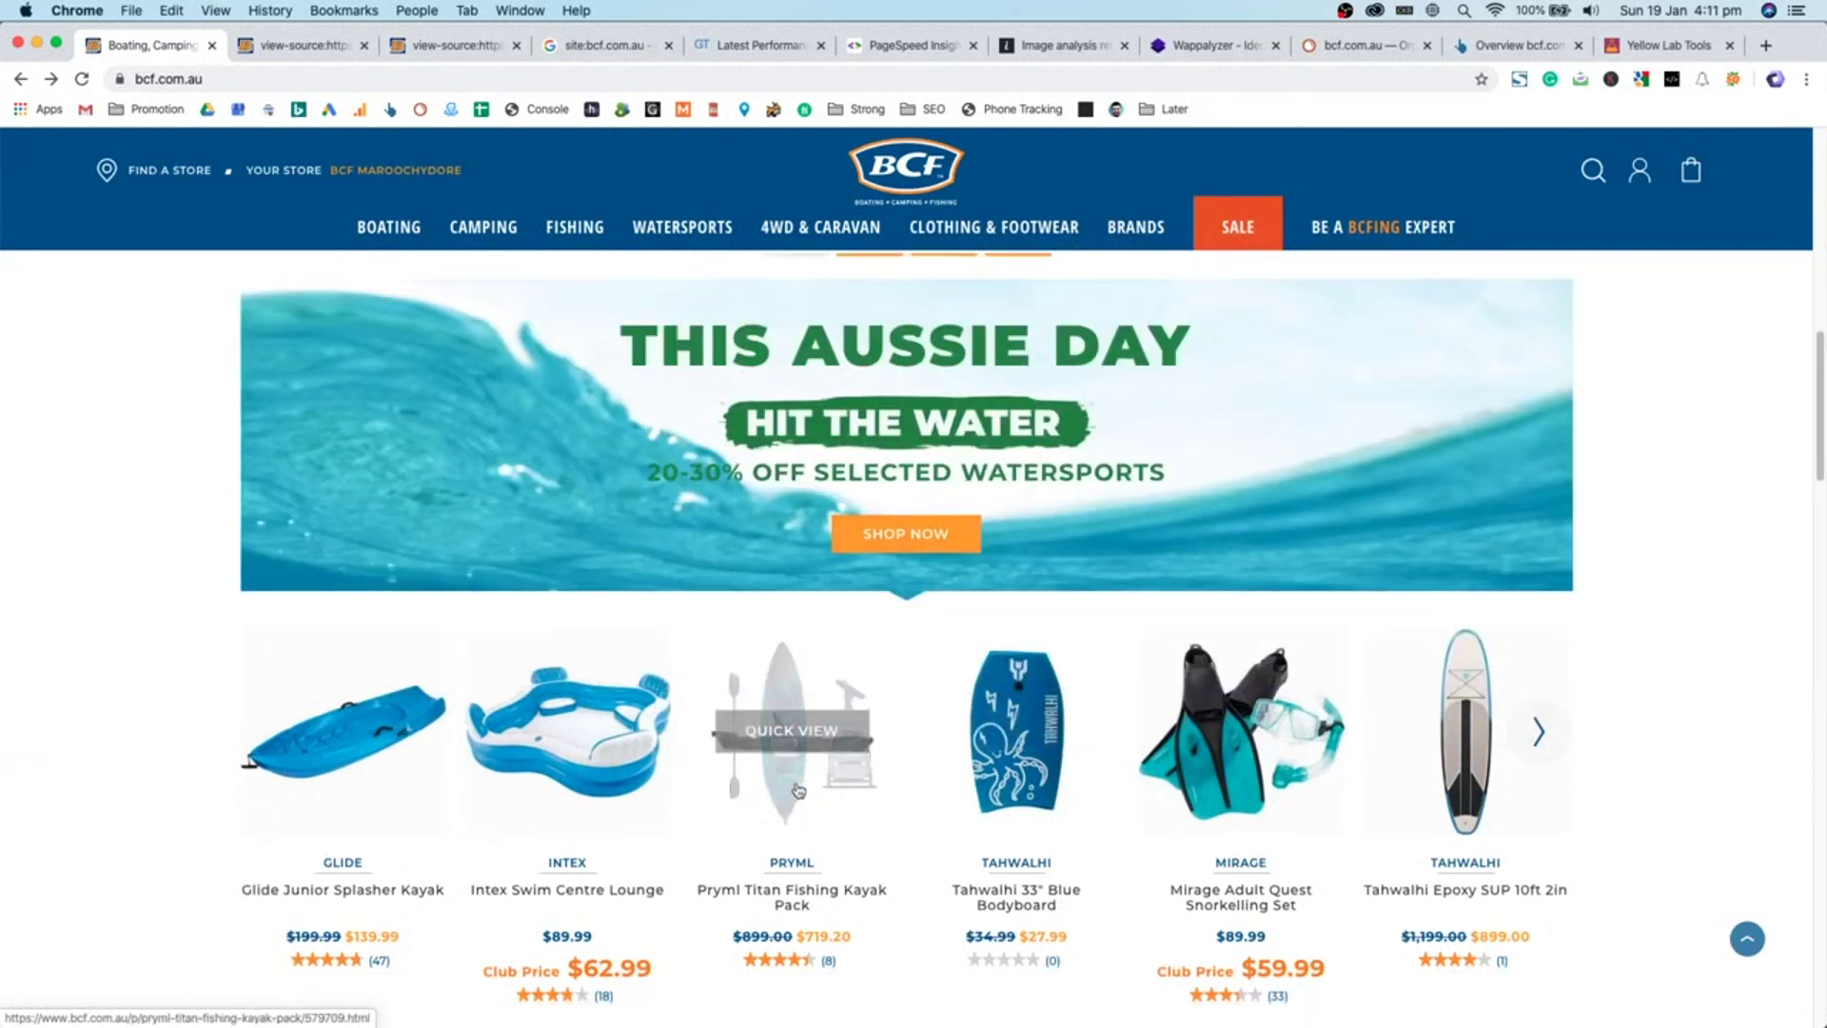
scroll(883, 486, "down", 5)
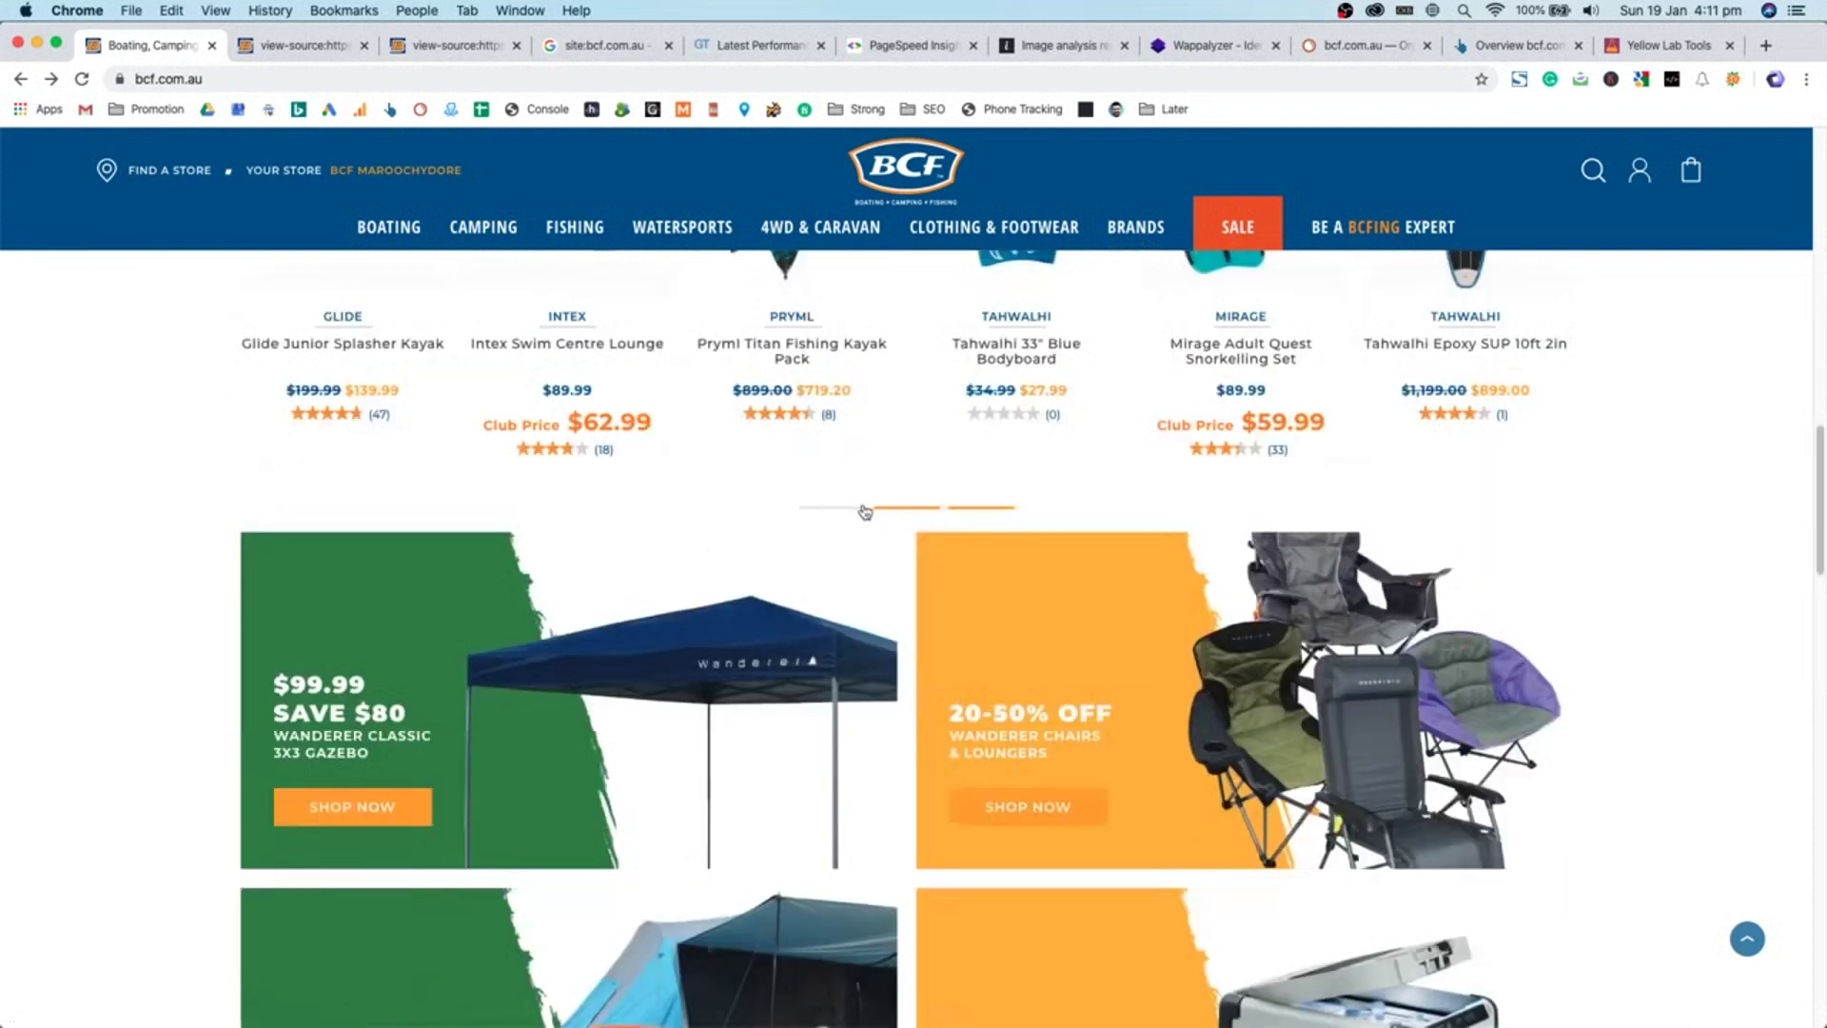
scroll(865, 510, "down", 12)
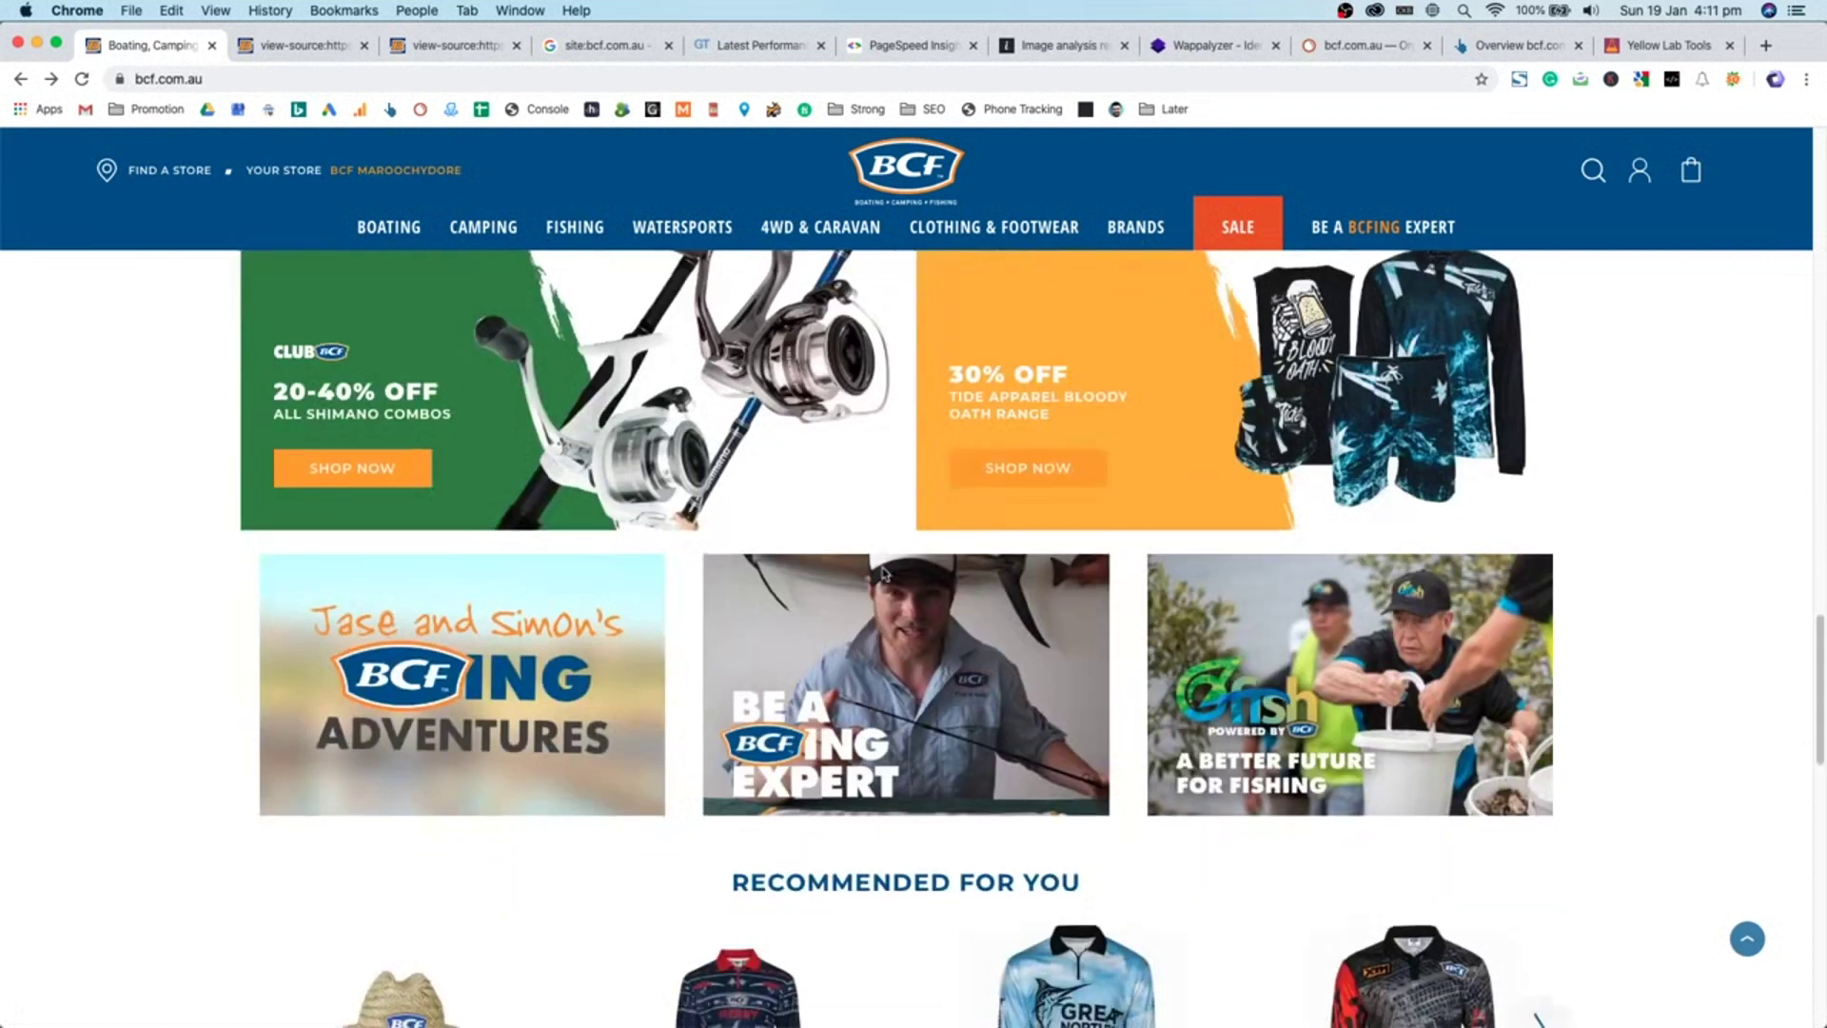
scroll(948, 655, "down", 4)
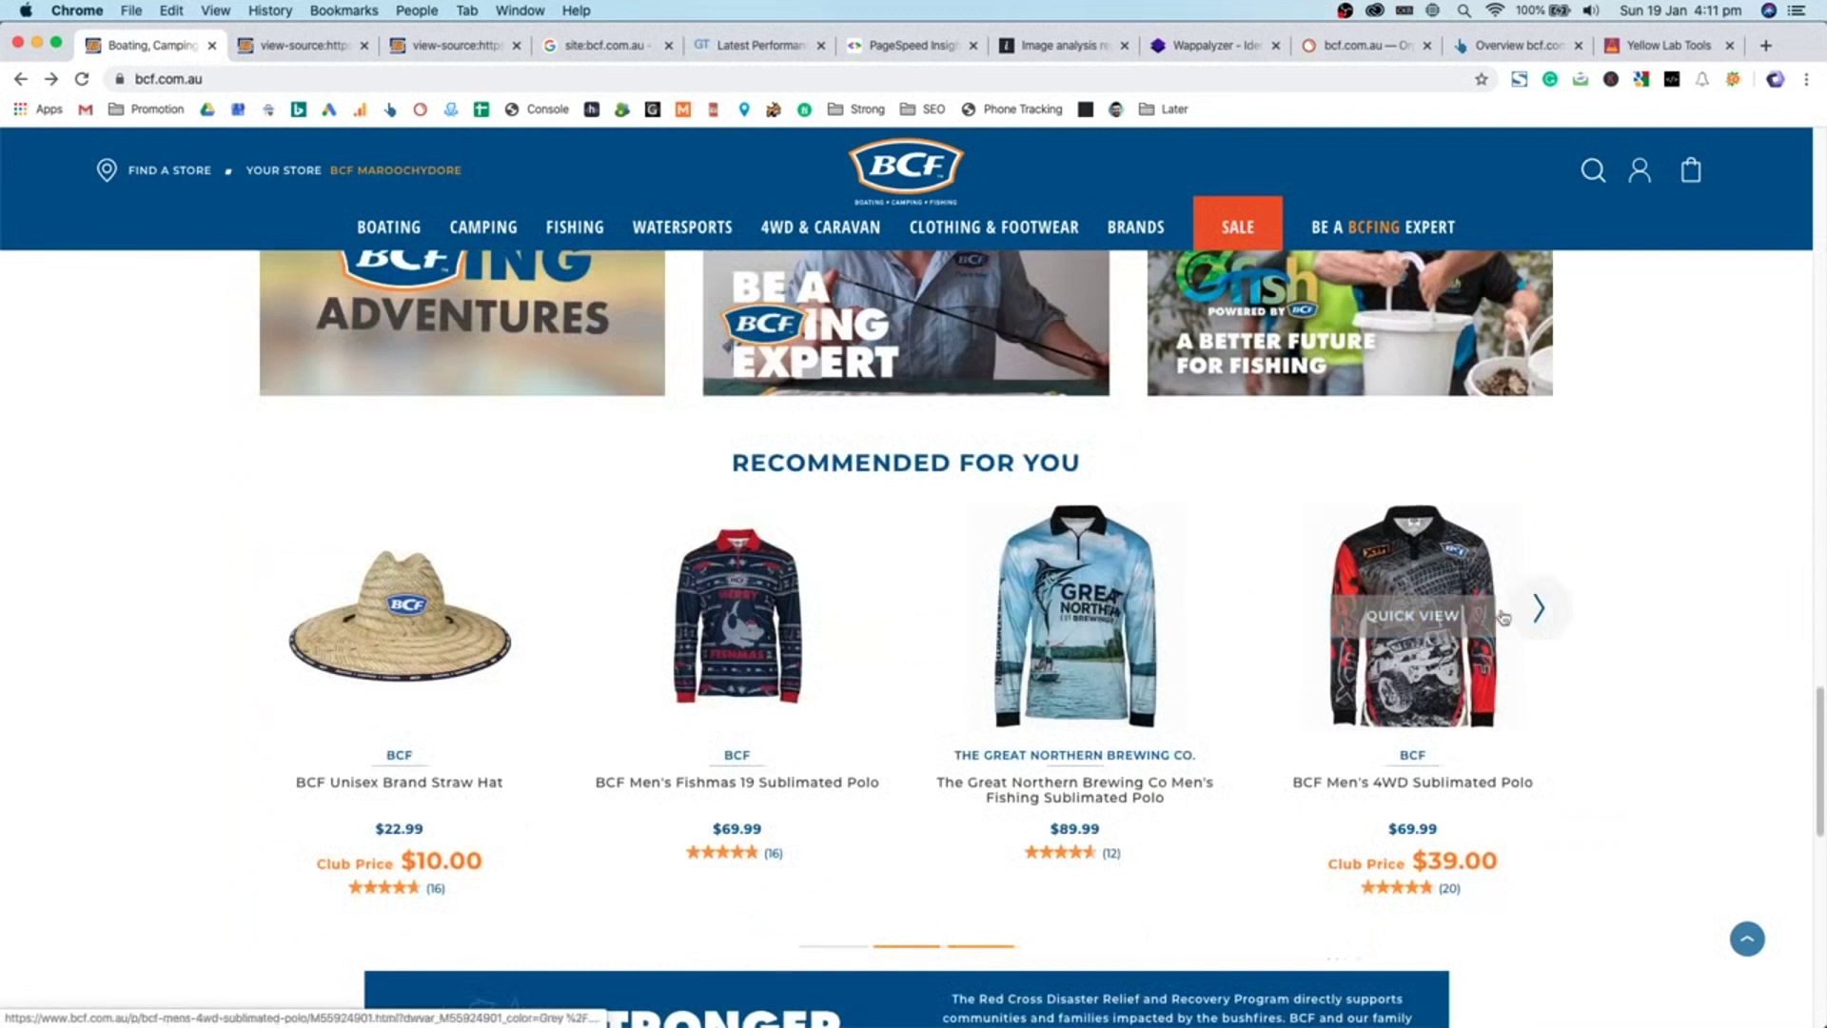
- Advance Recommended For You, select the service cards and Product Recall text, and reach the footer
left_click(1540, 609)
scroll(1543, 614, "down", 10)
scroll(1592, 624, "up", 4)
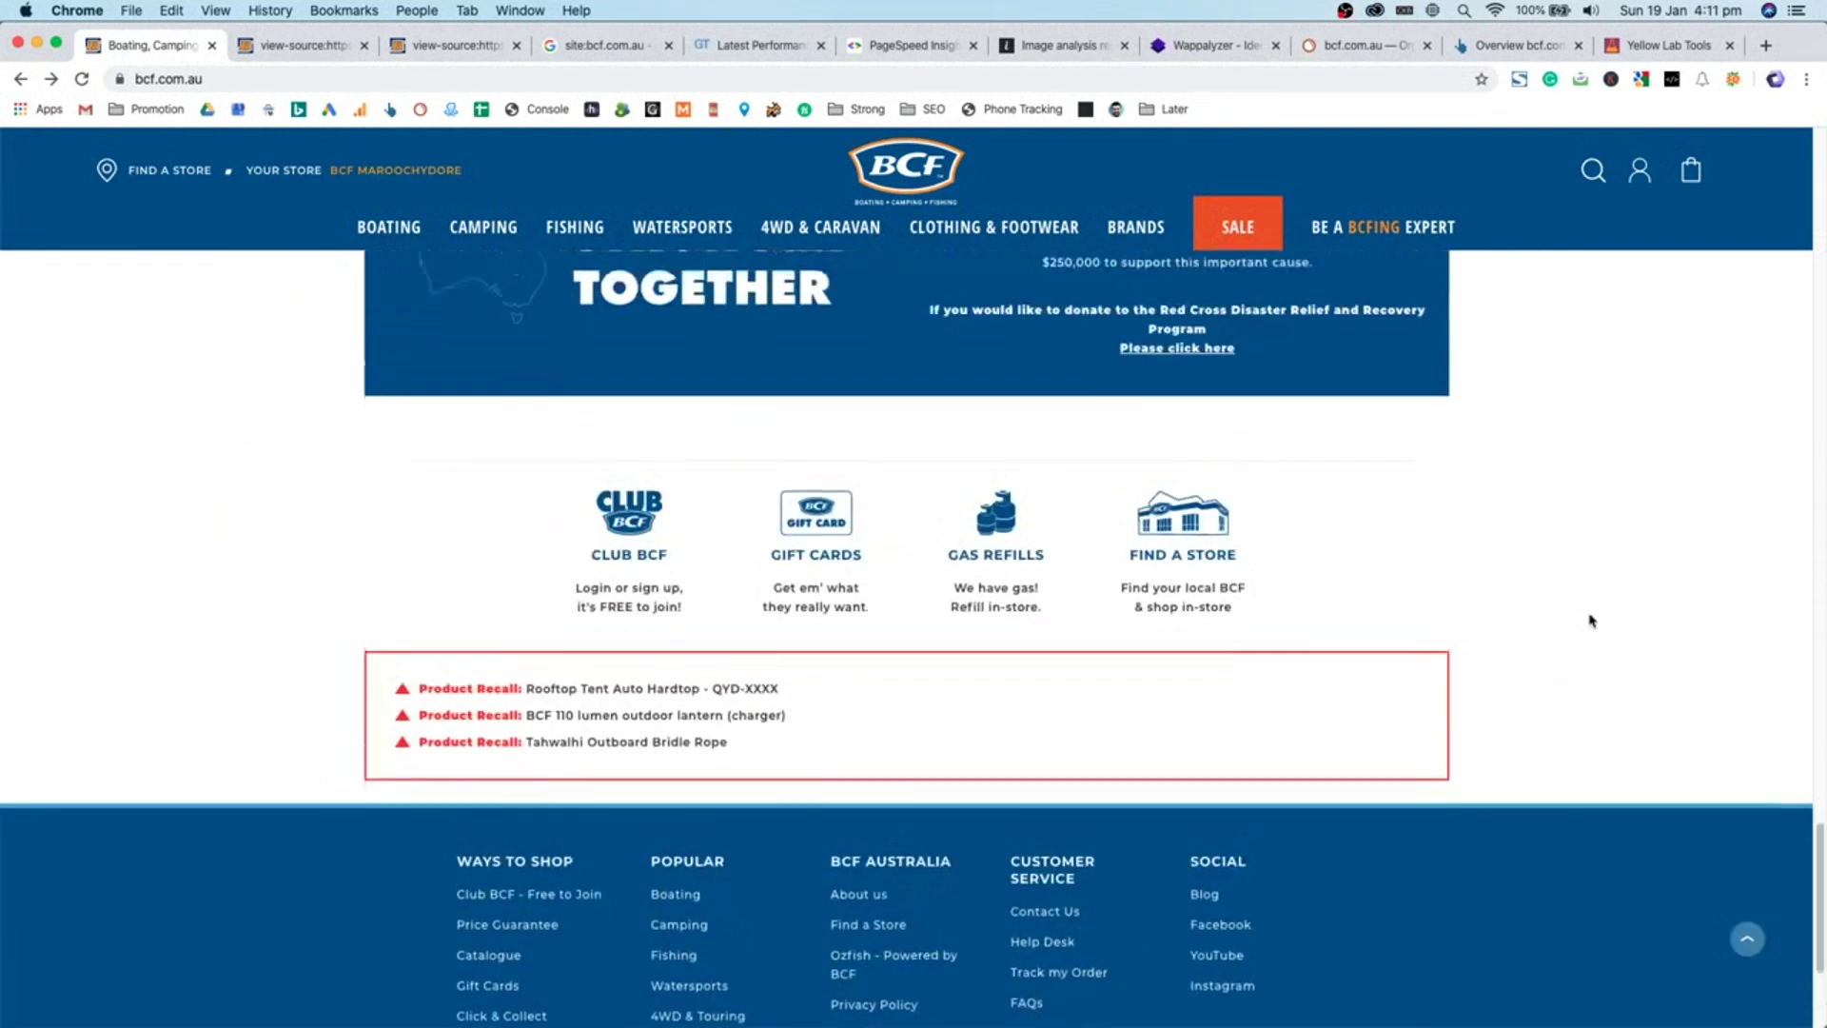
triple_click(1592, 618)
left_click(355, 628)
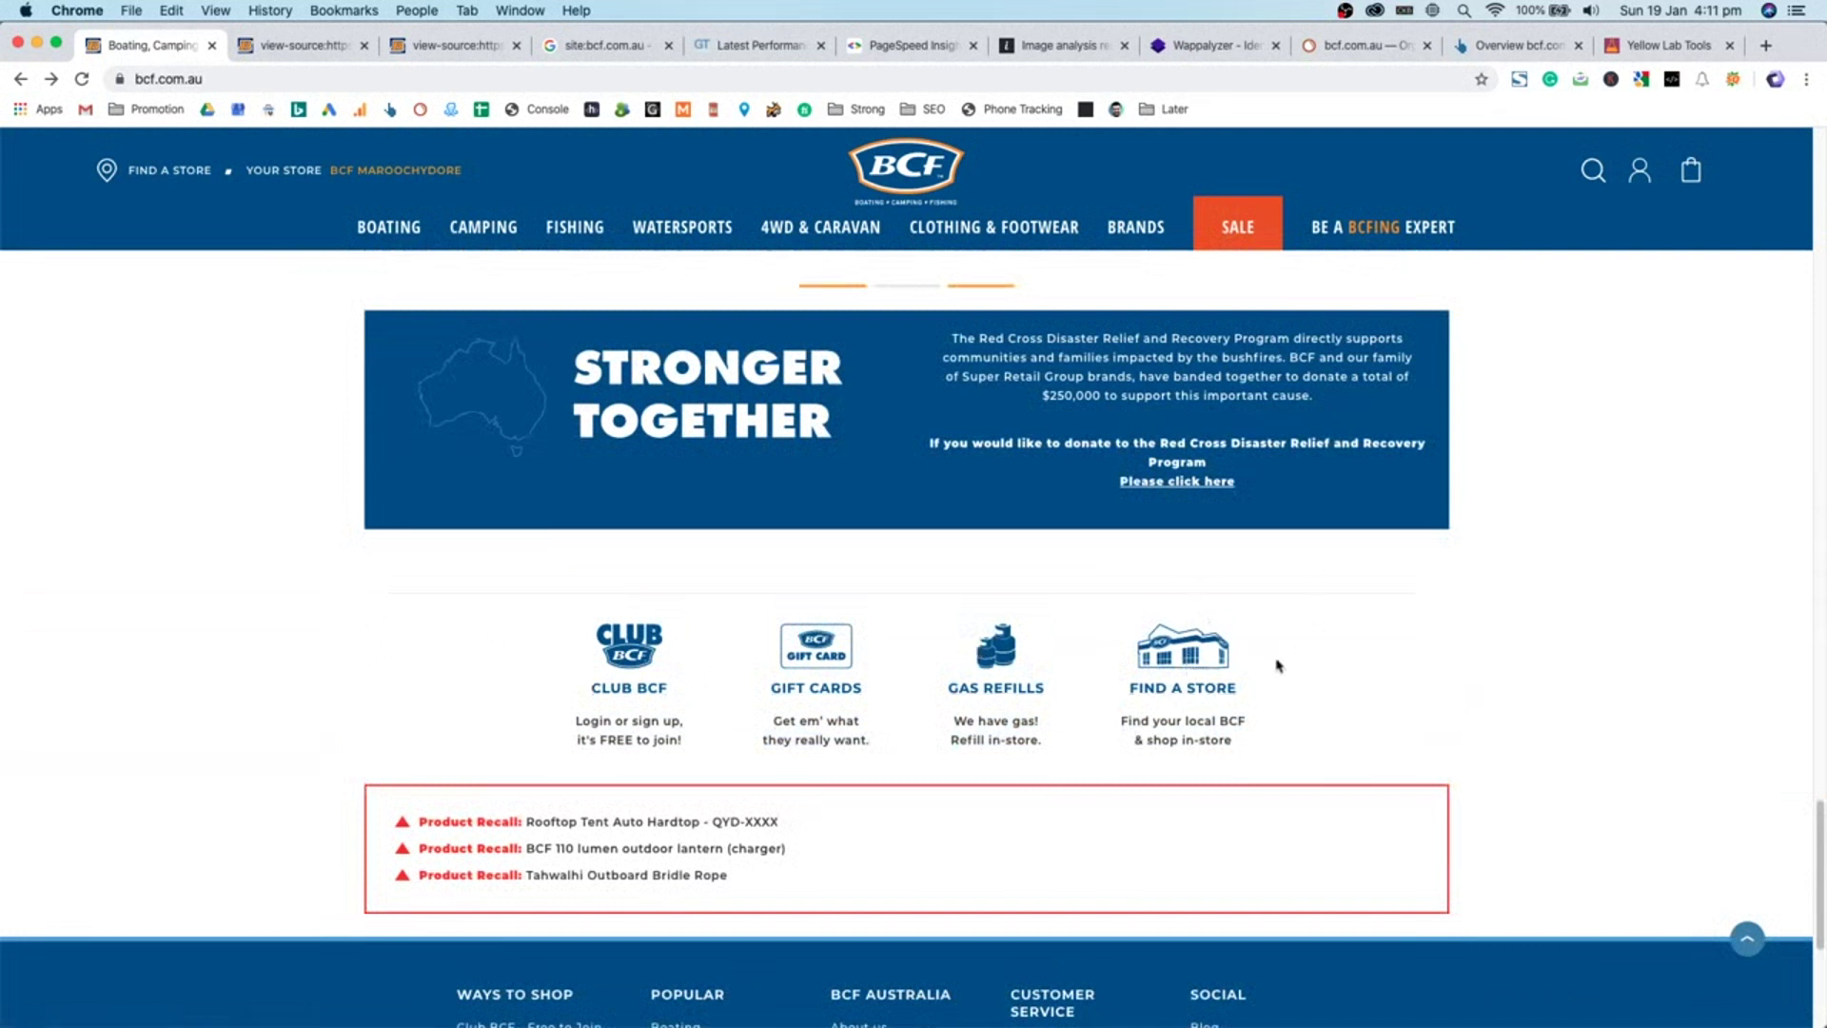
scroll(990, 675, "down", 2)
left_click_drag(386, 744, 840, 844)
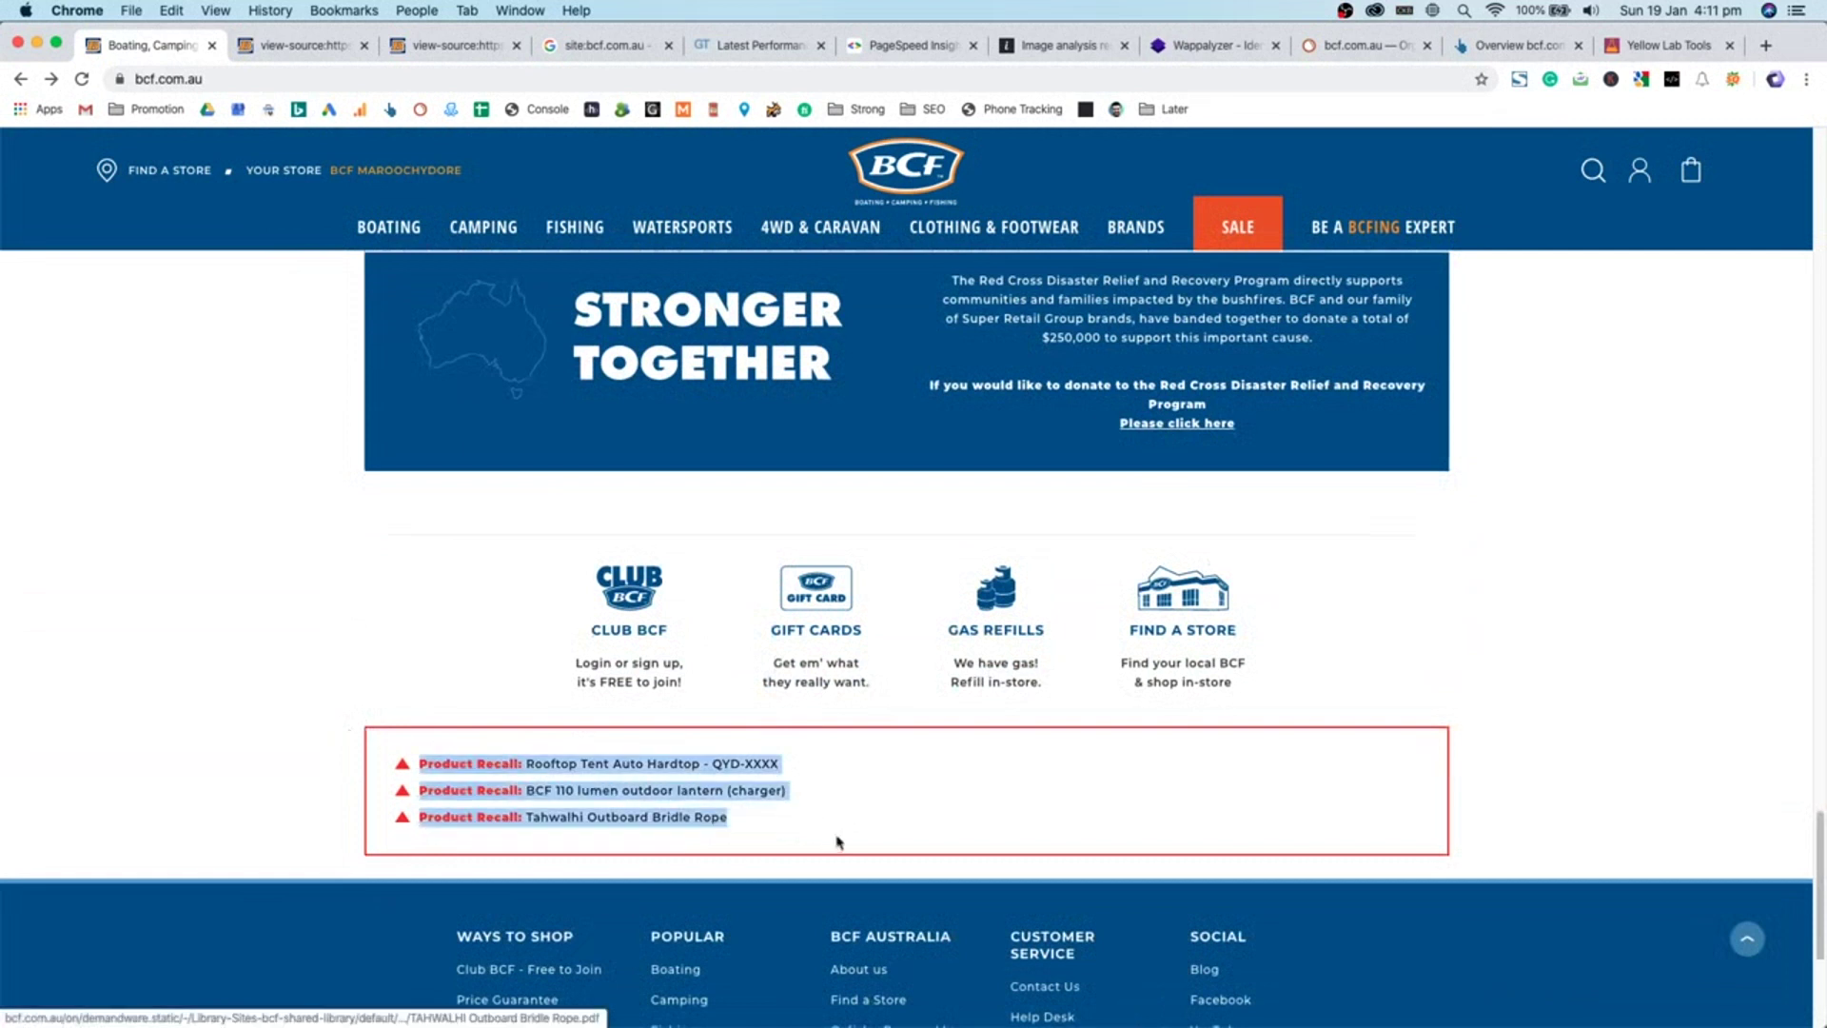
left_click(1744, 698)
scroll(1618, 666, "up", 3)
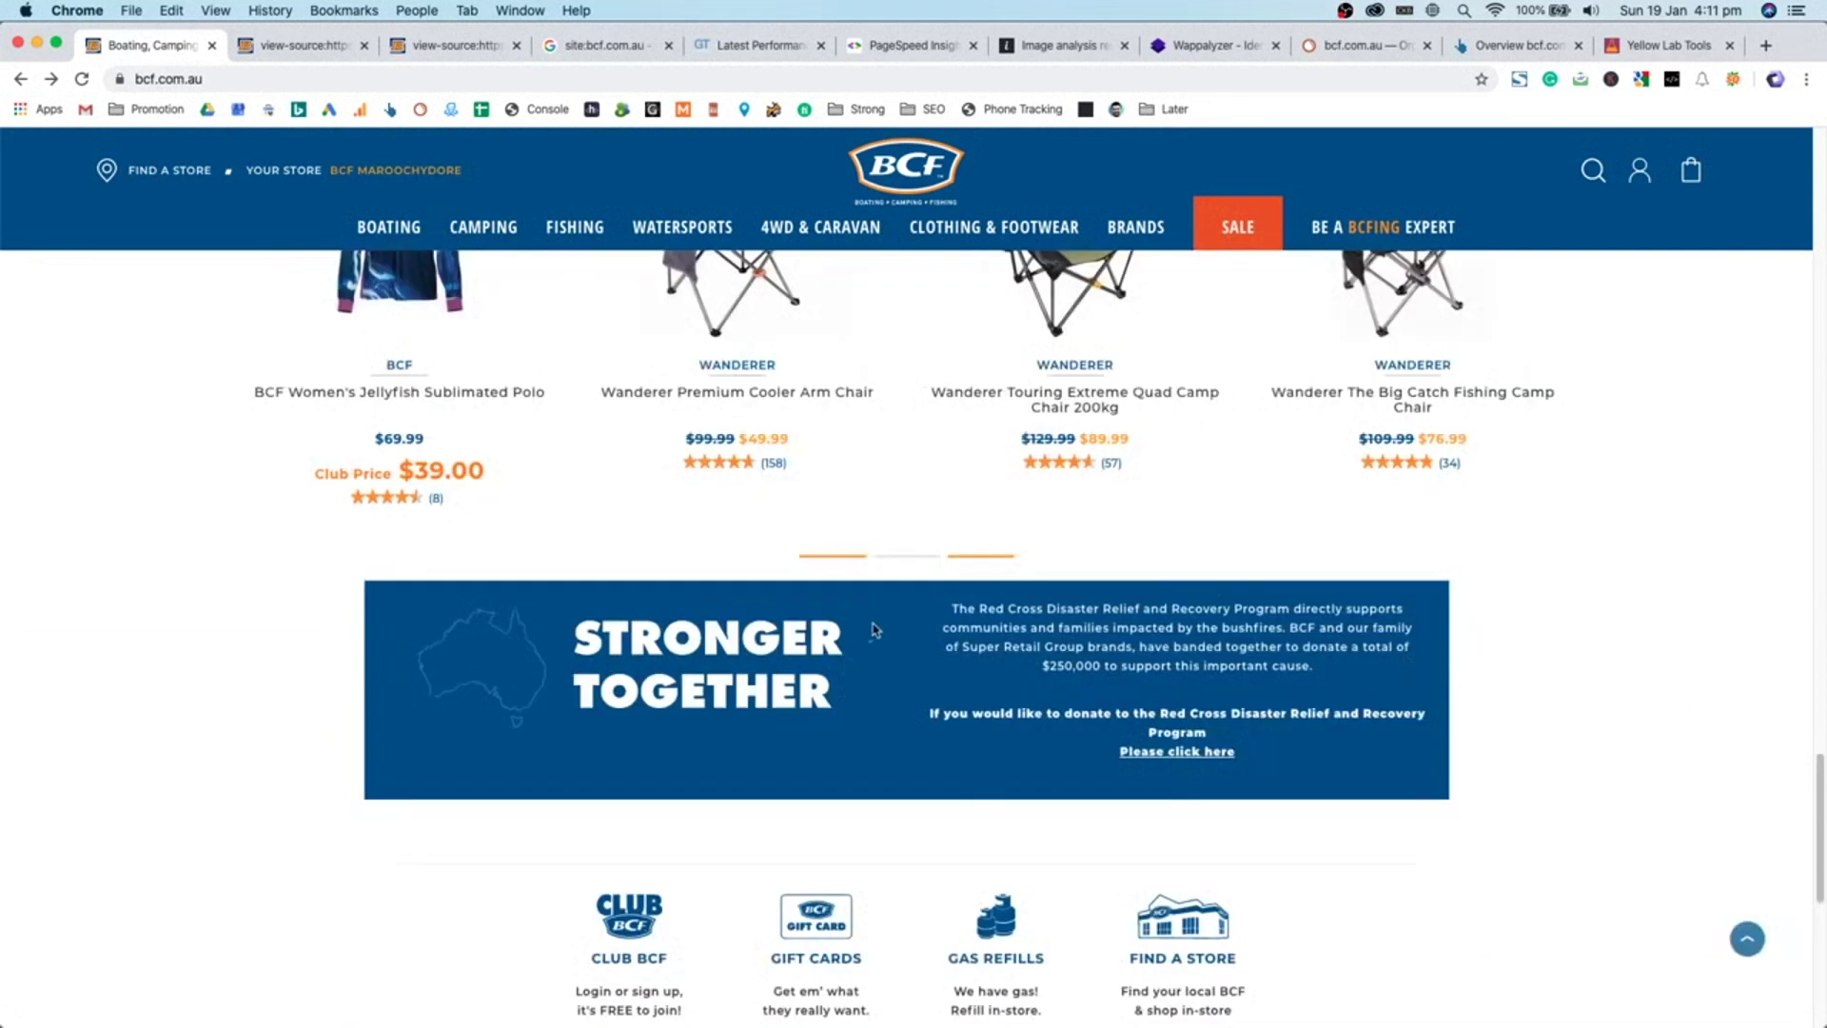
scroll(1142, 647, "down", 7)
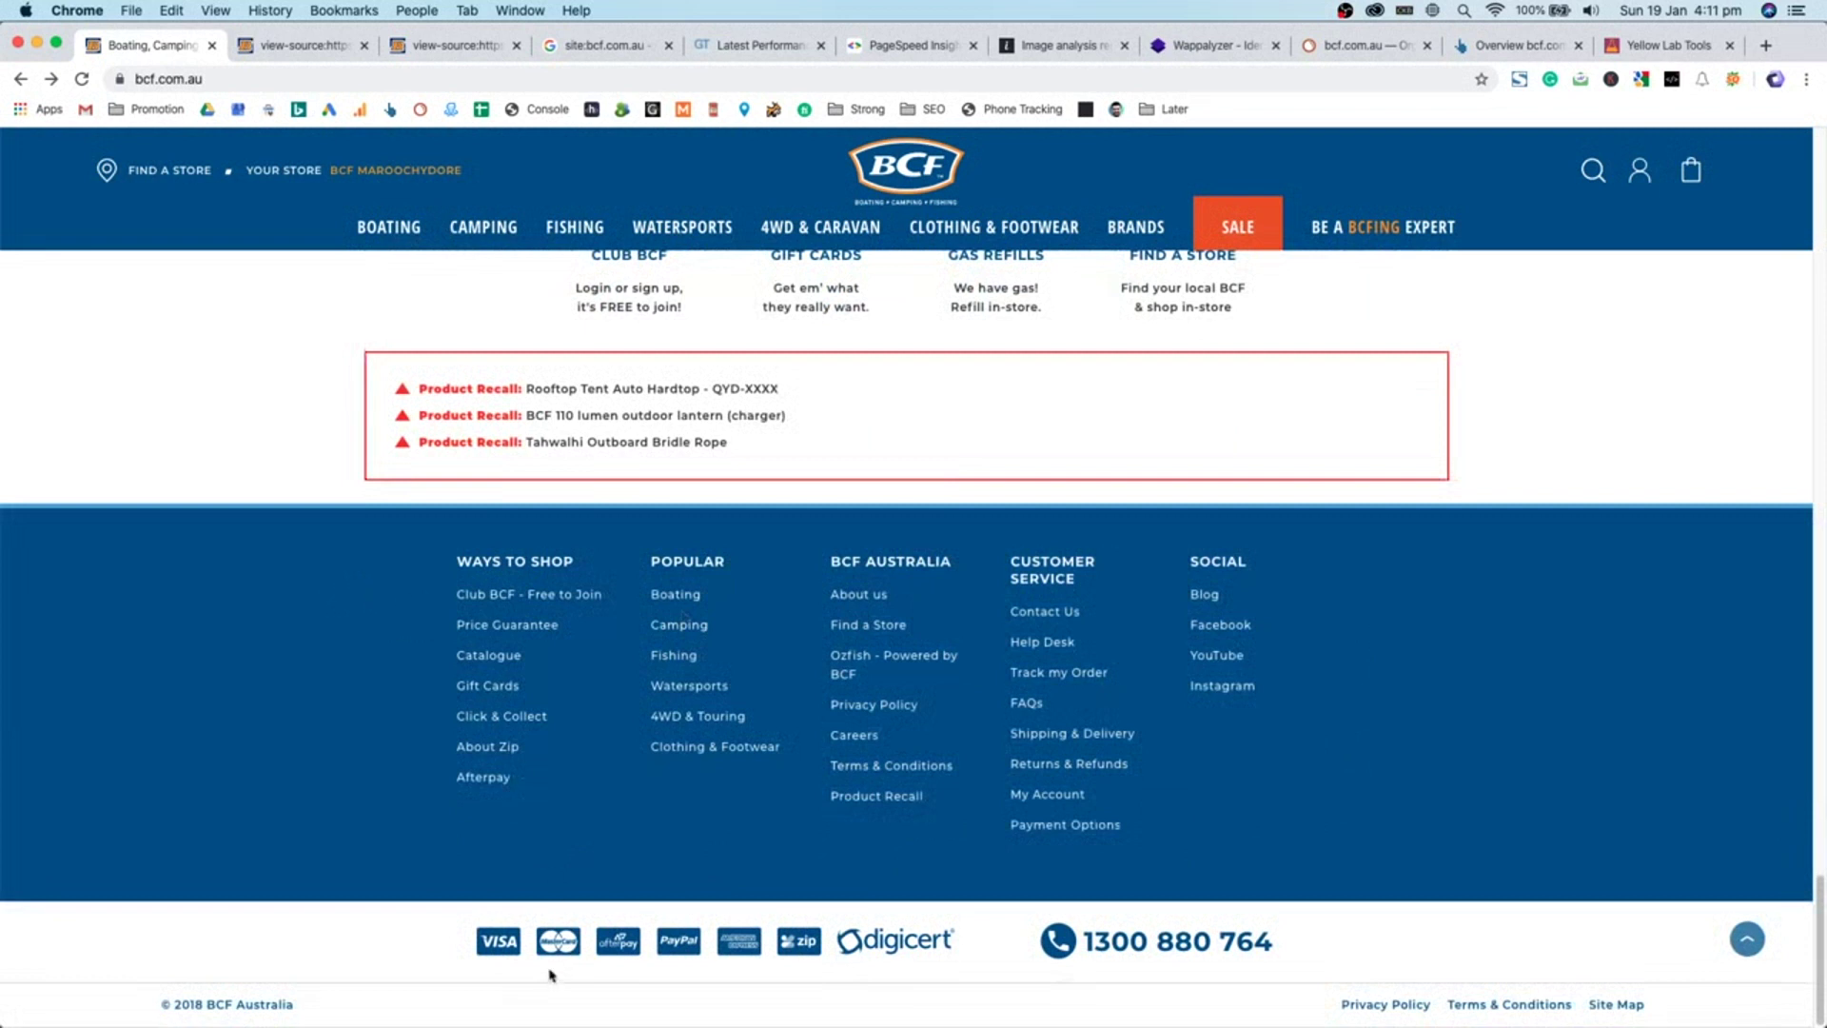
- Inspect the VISA logo and compare its 48×30 display size with its 238×150 intrinsic size
right_click(494, 942)
key("Escape")
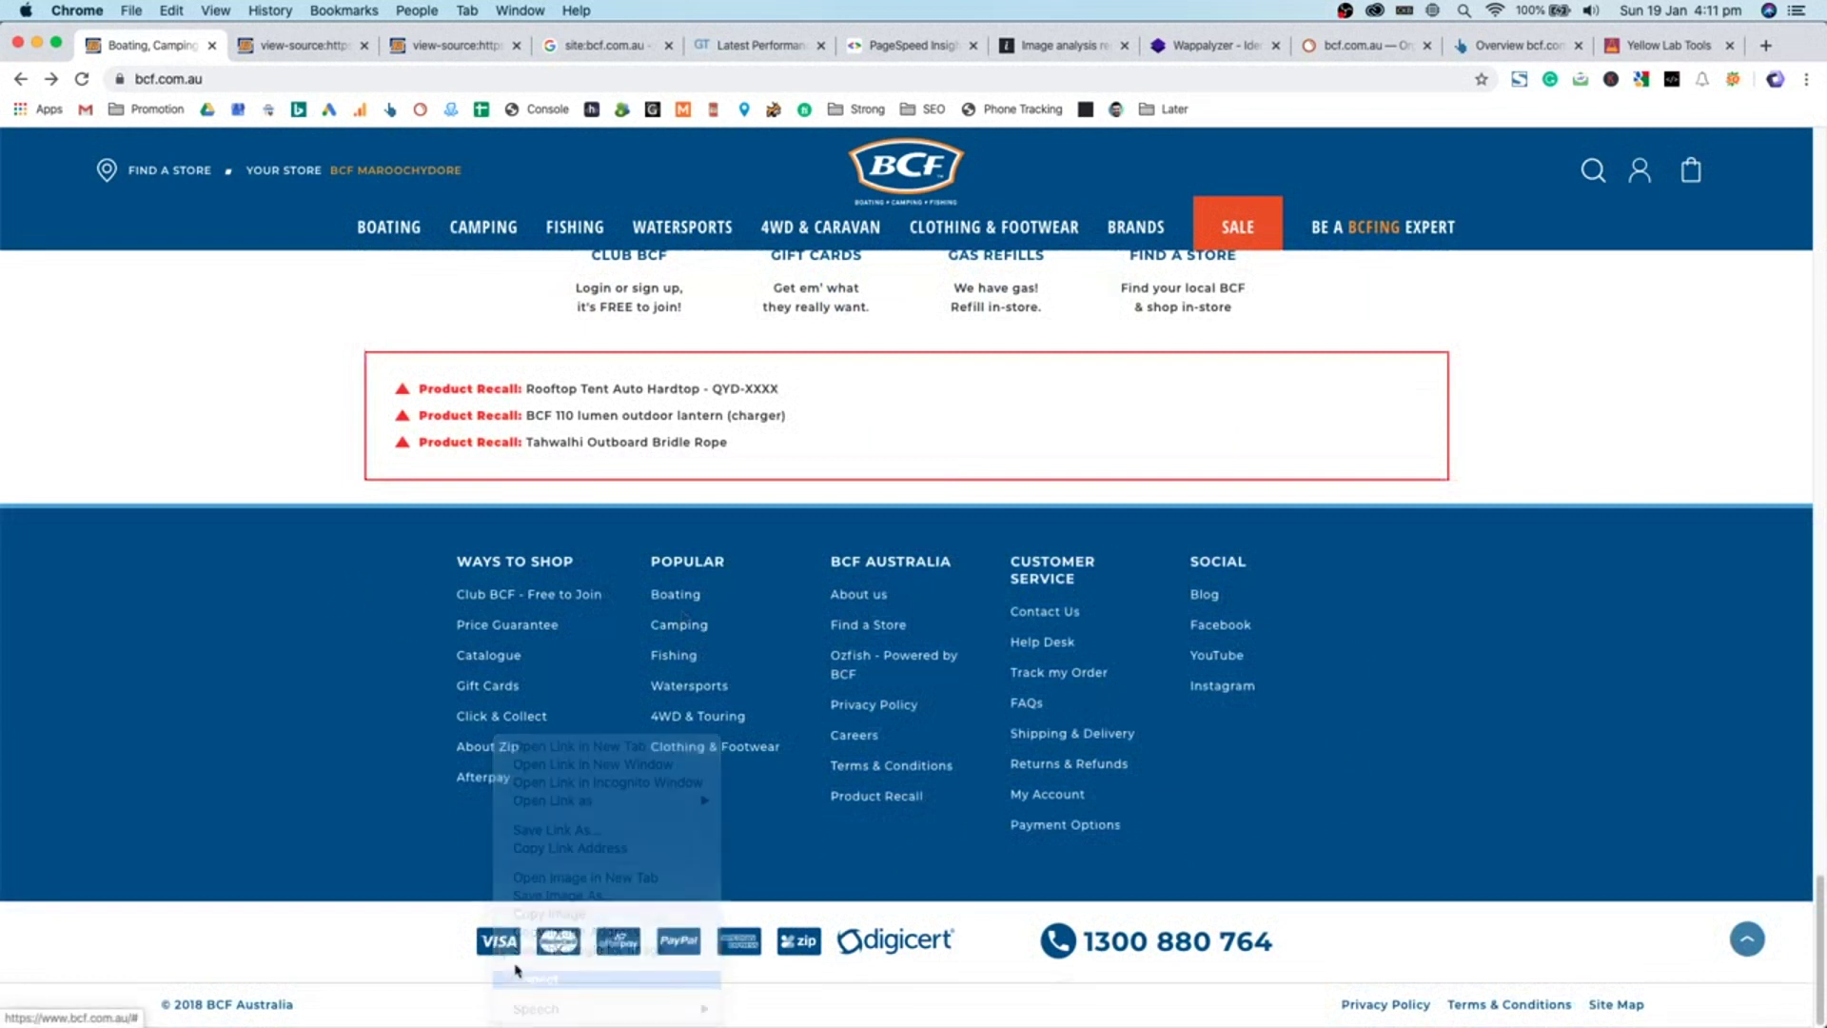
key("super+alt+i")
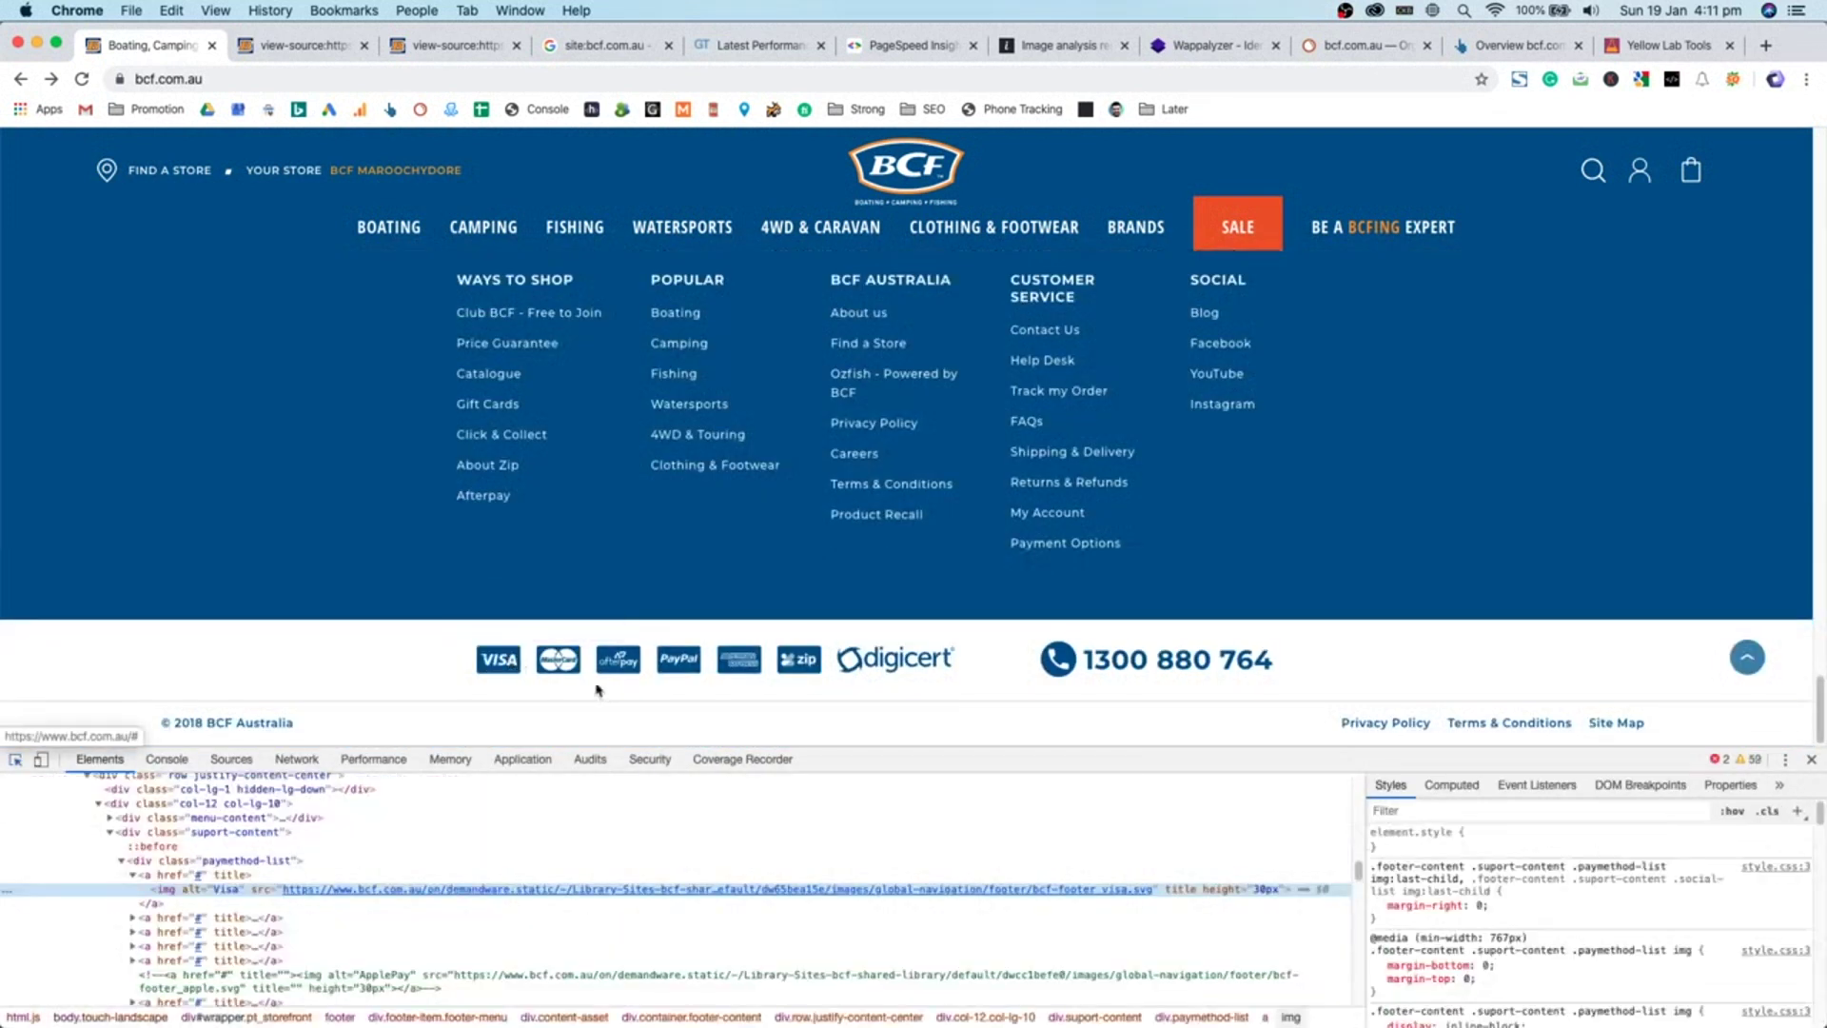
mouse_move(1150, 891)
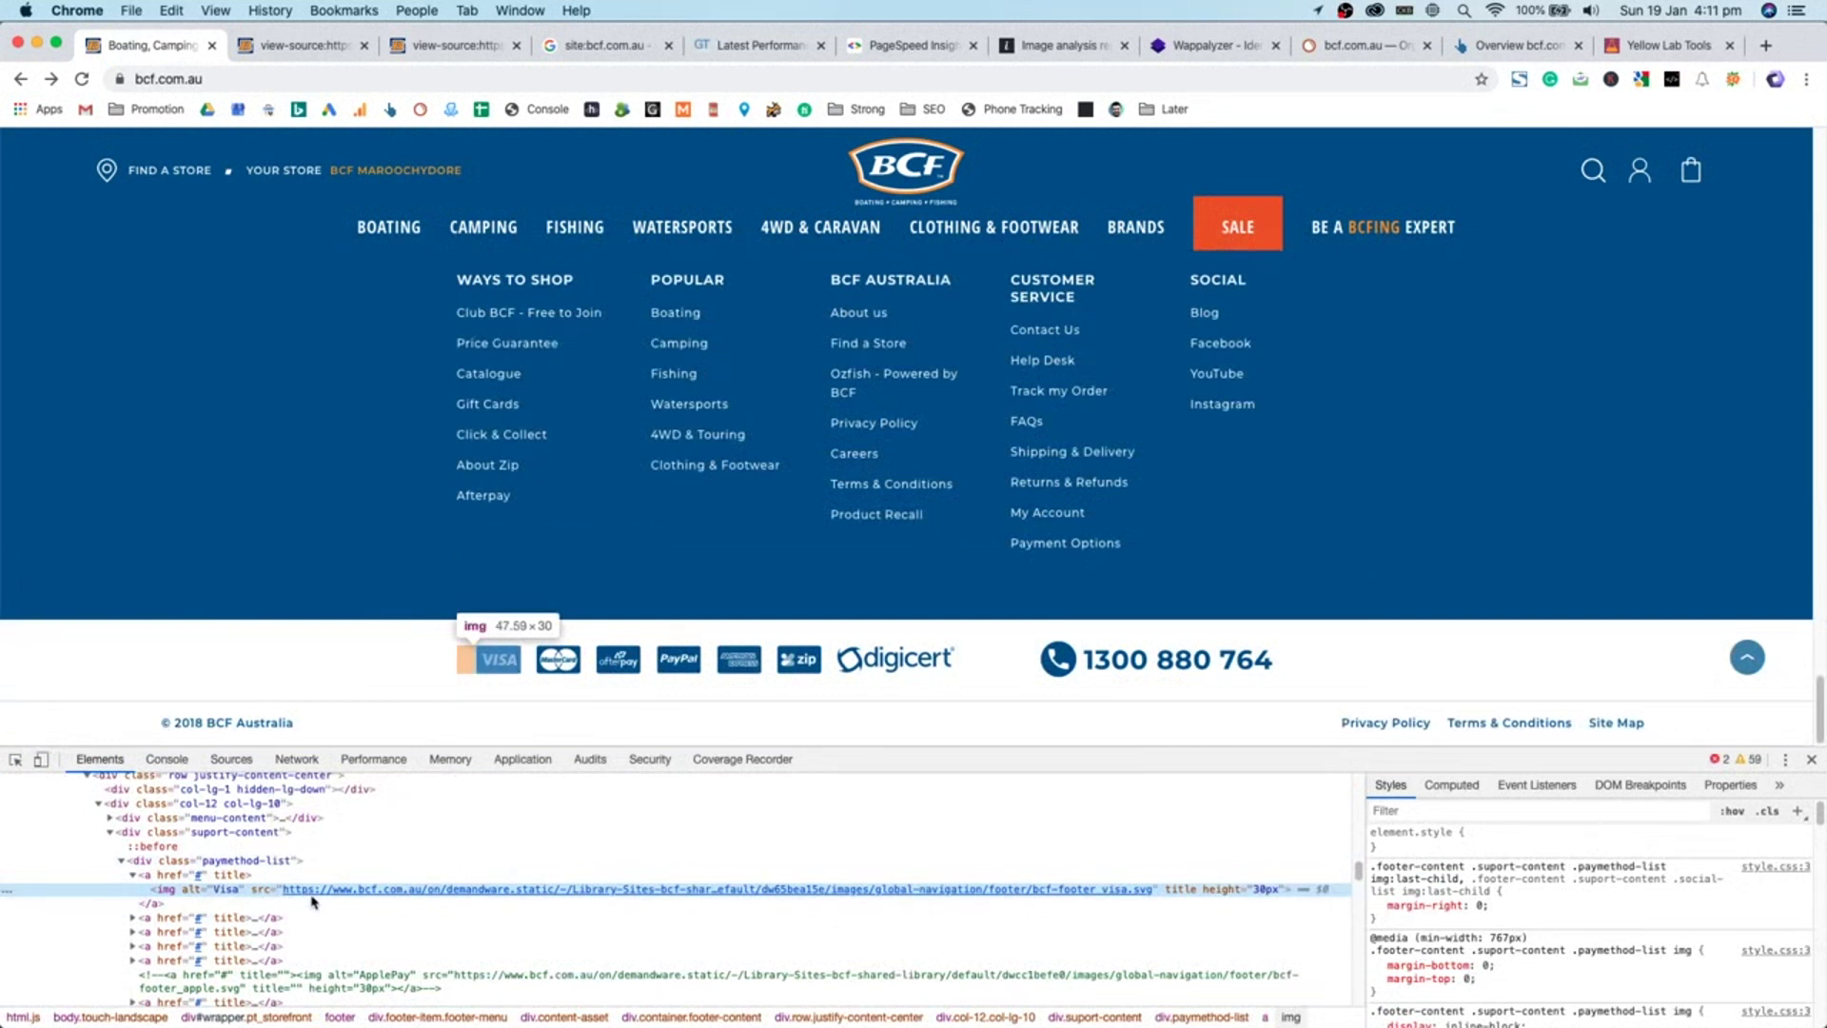
mouse_move(316, 898)
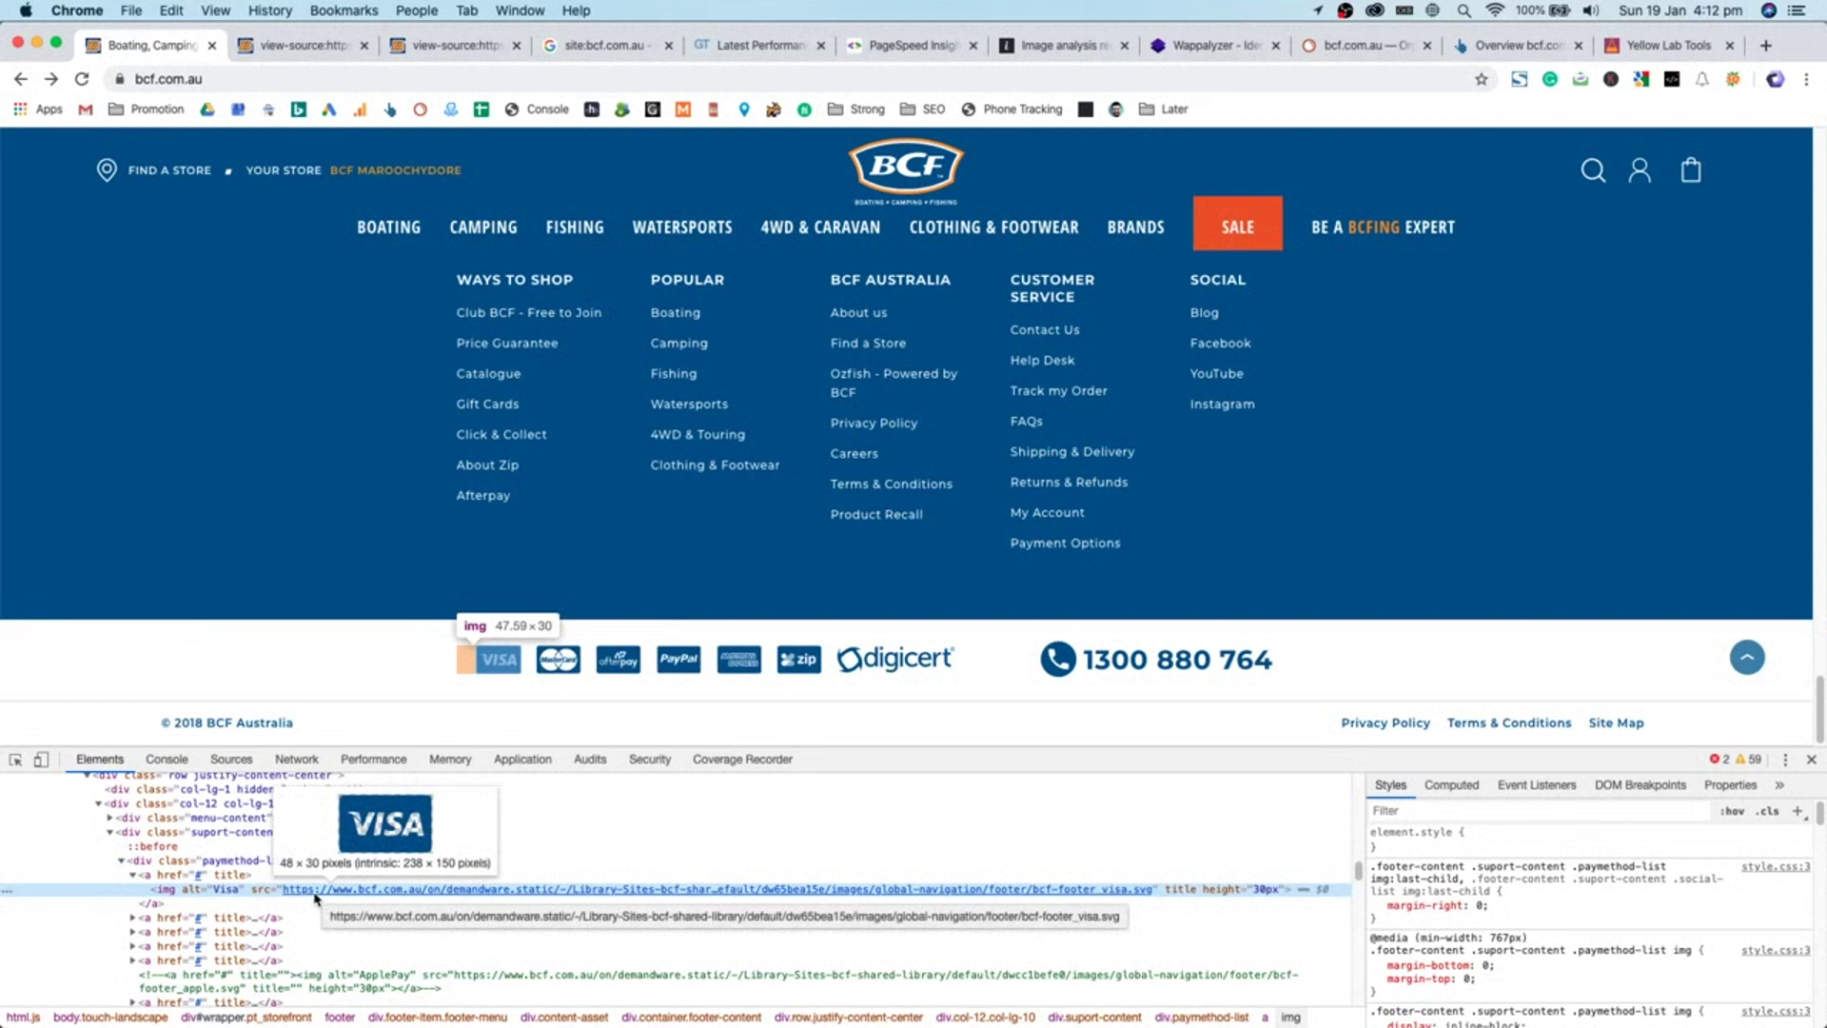
key("super+t")
type("fontel")
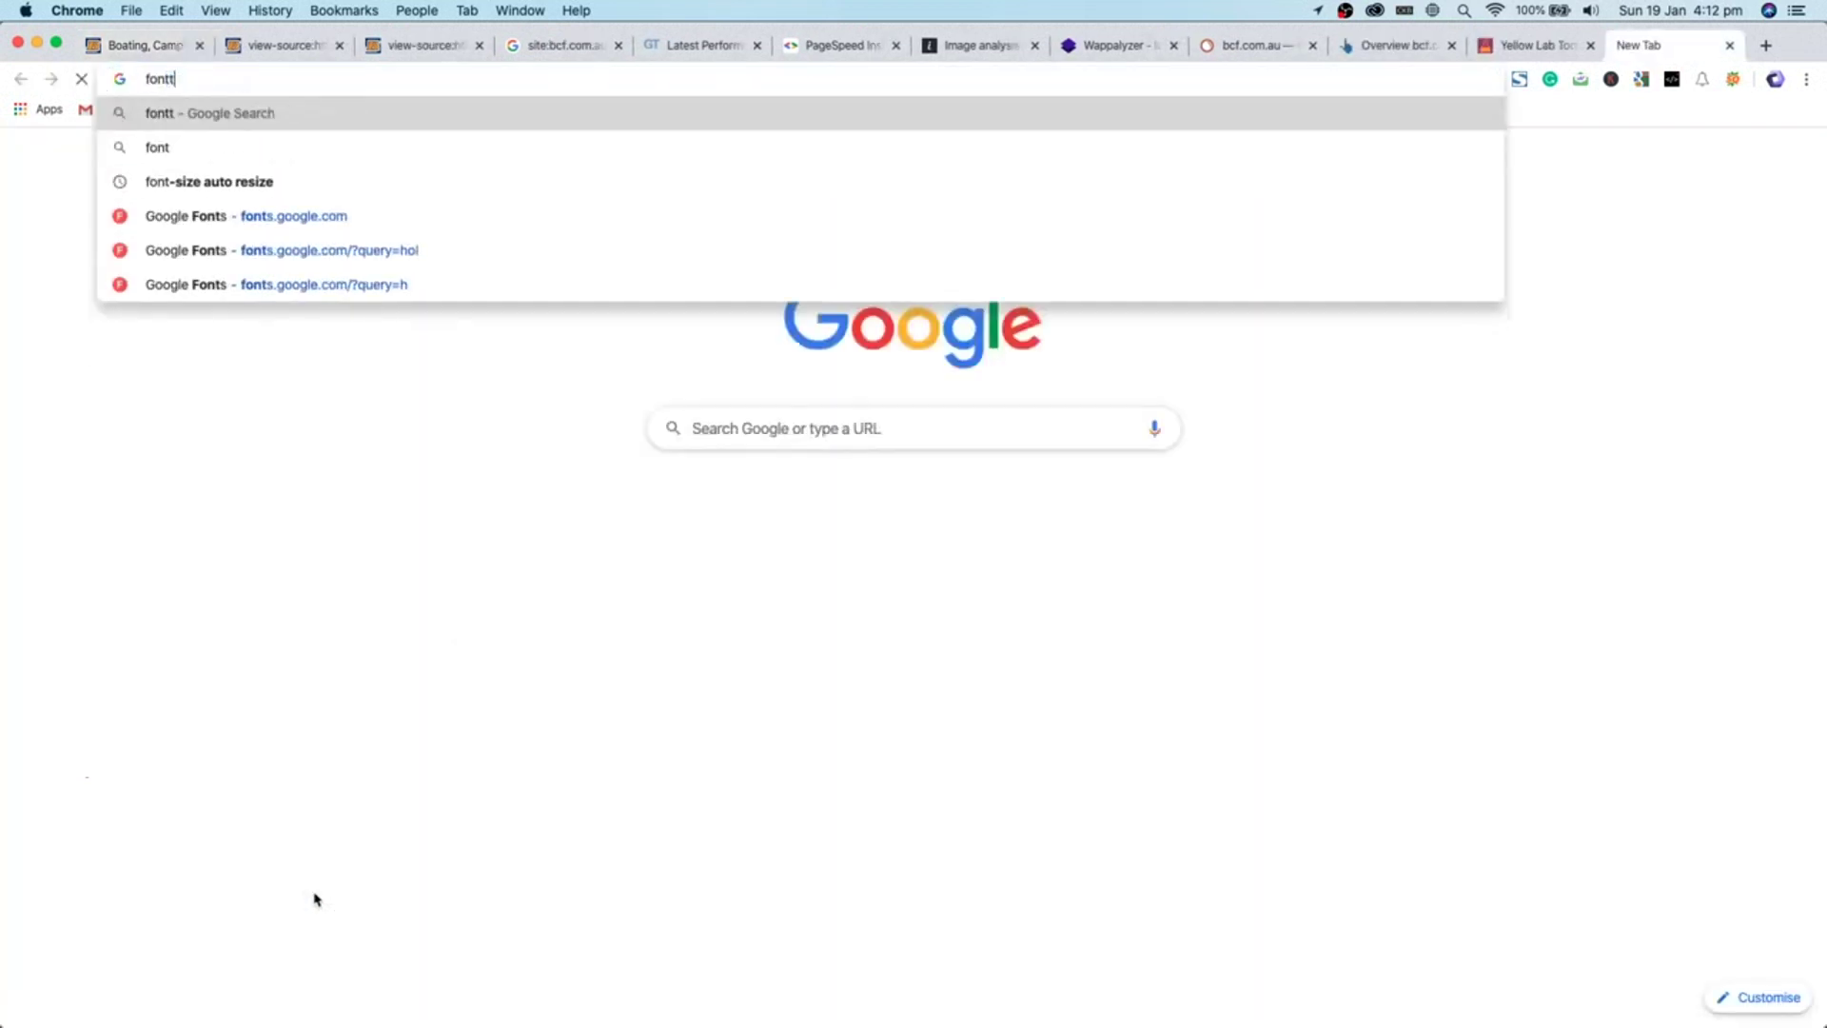
type("lo")
key("Return")
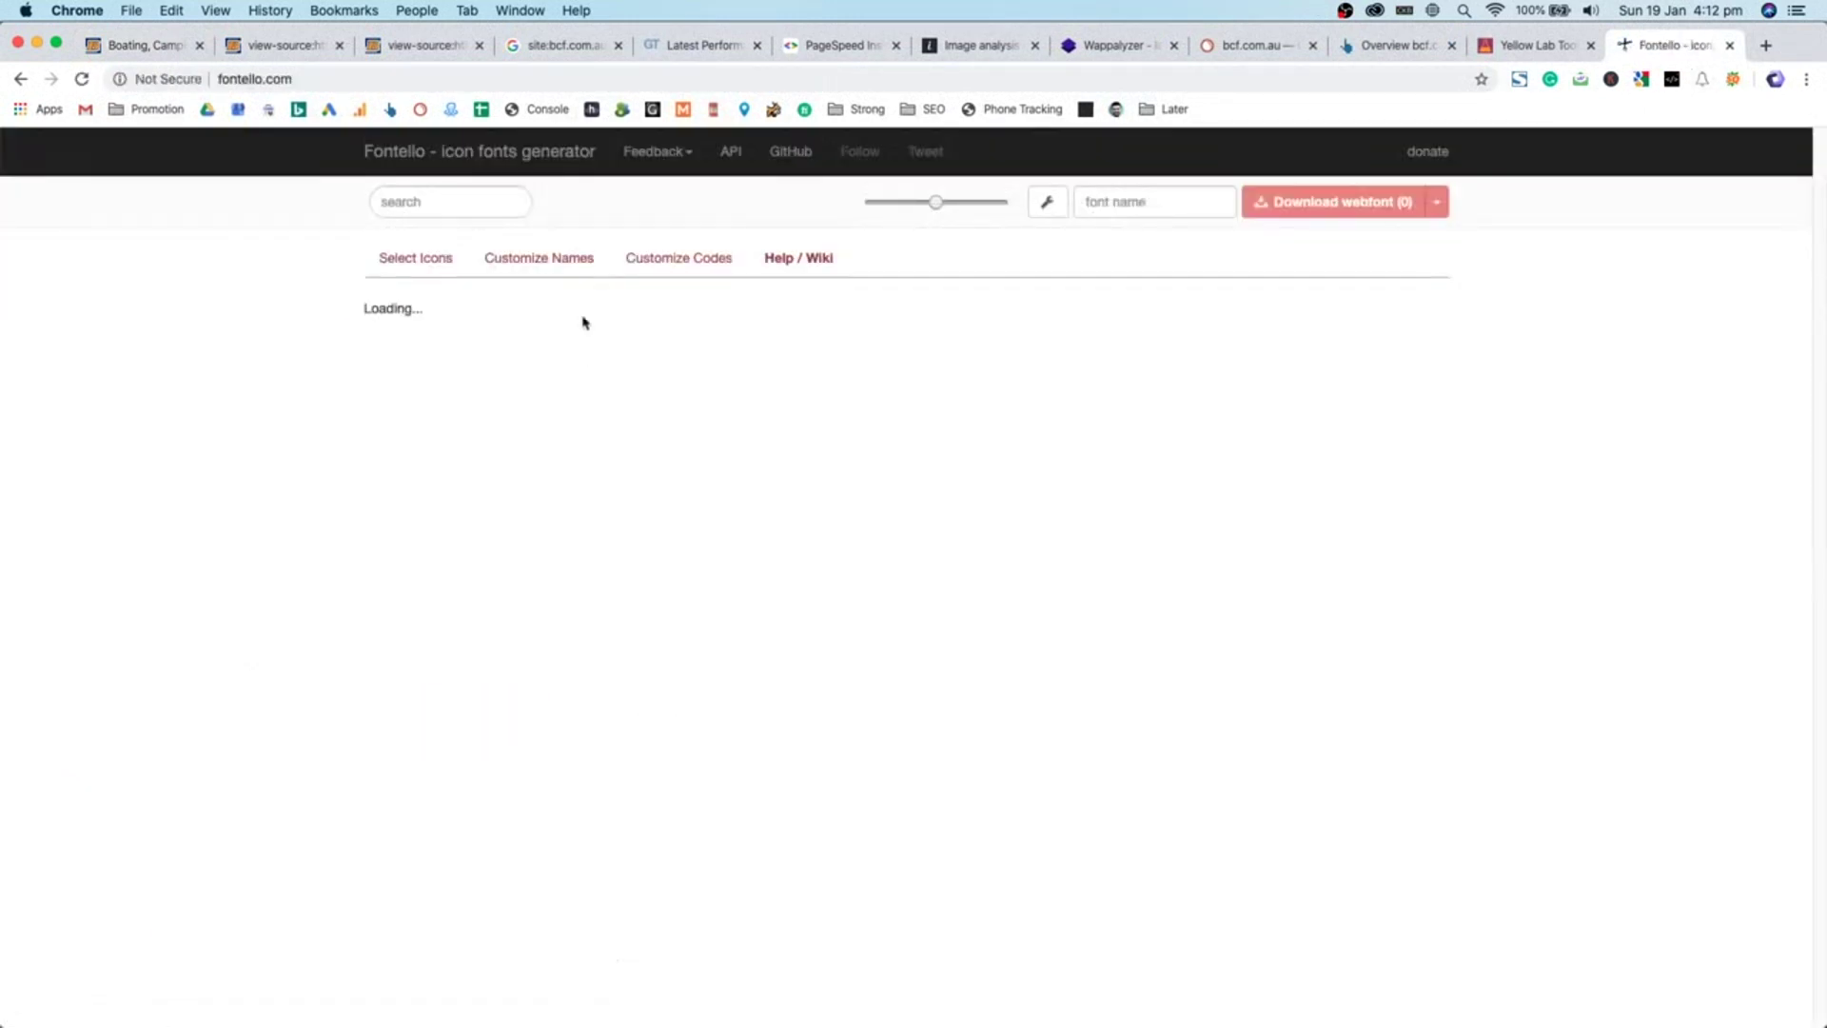
key("super+w")
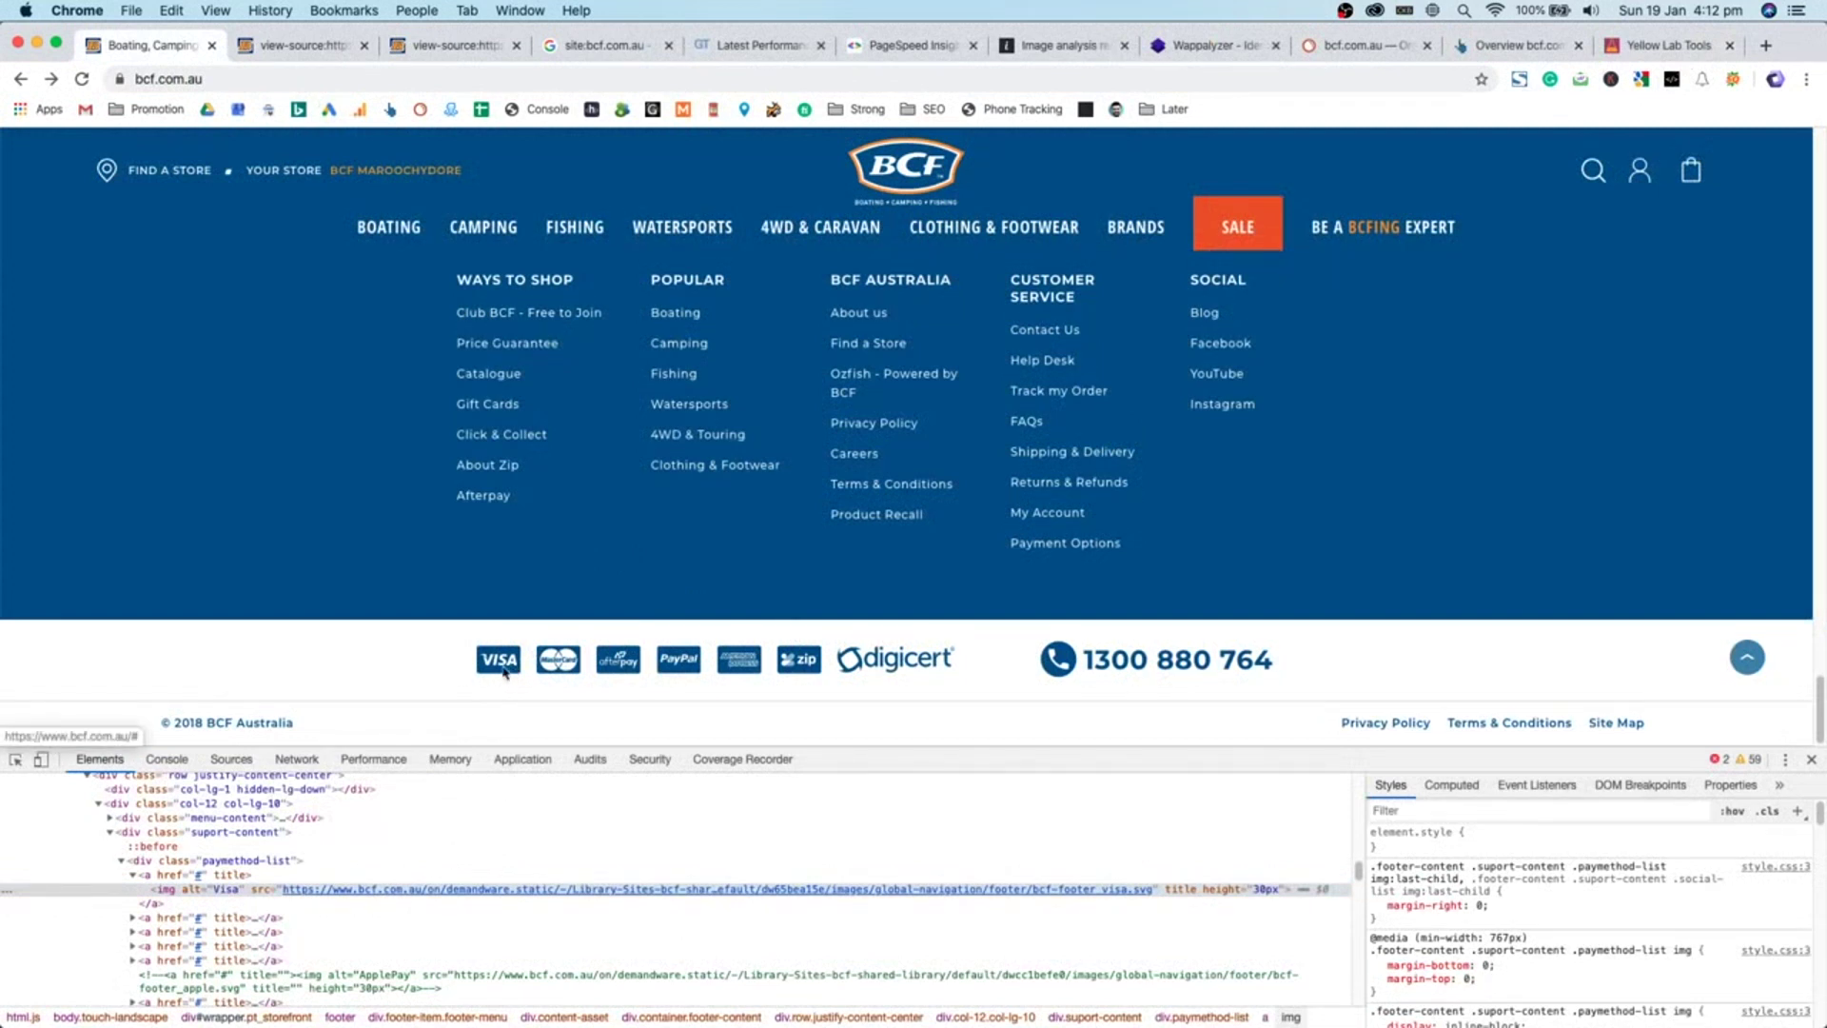
- Toggle inspect mode, close DevTools, and scroll back up to the Aussie Day Sale hero banner
key("super+shift+c")
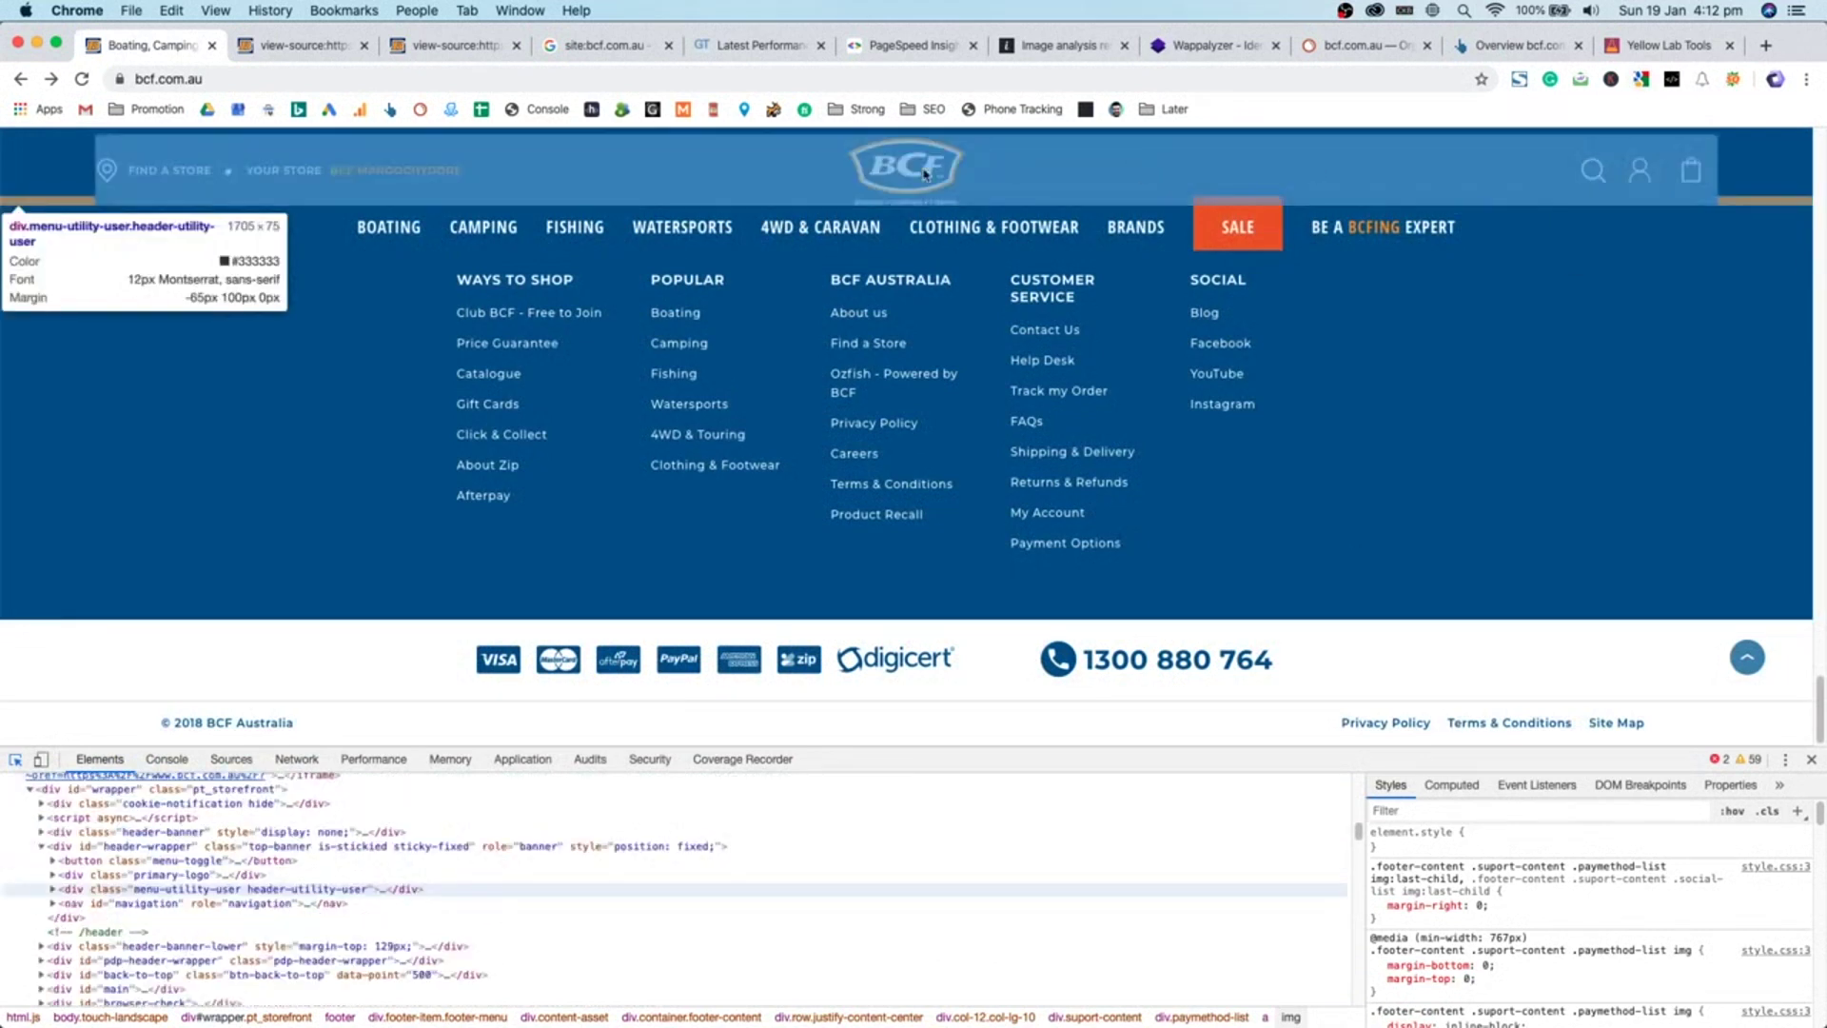
scroll(1100, 470, "up", 5)
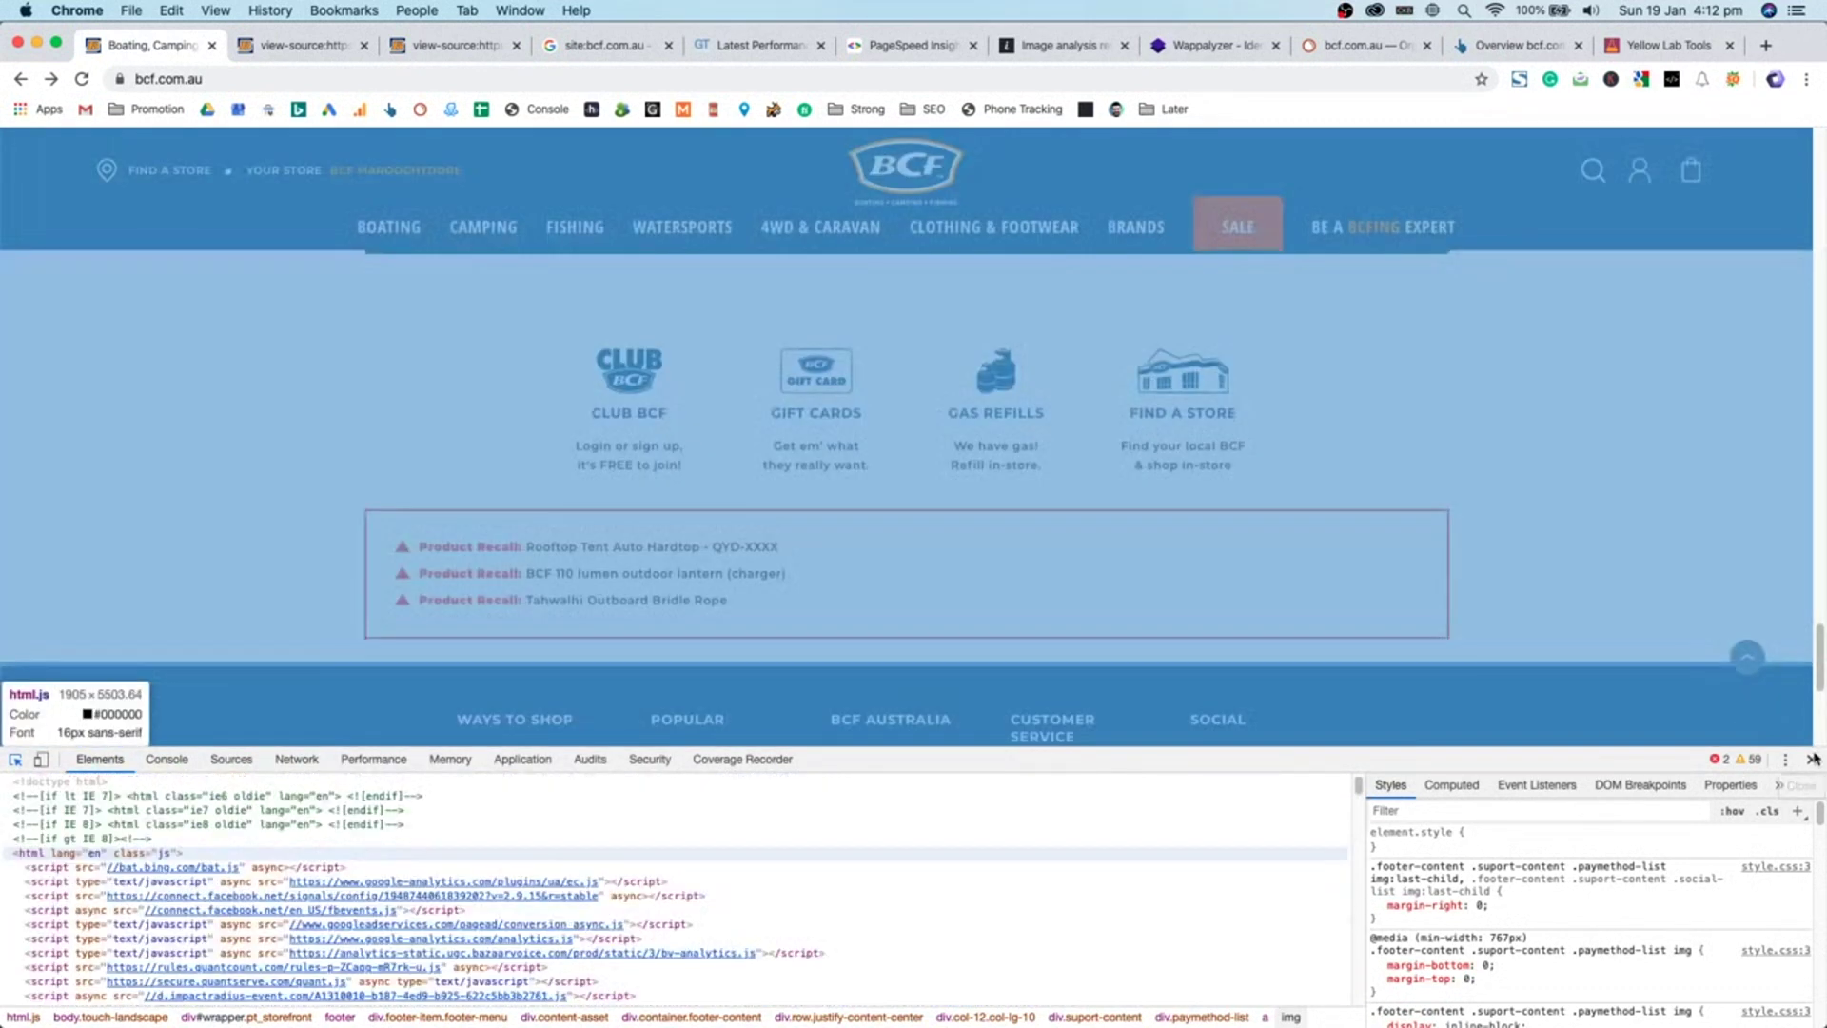
left_click(1813, 758)
scroll(1656, 649, "up", 5)
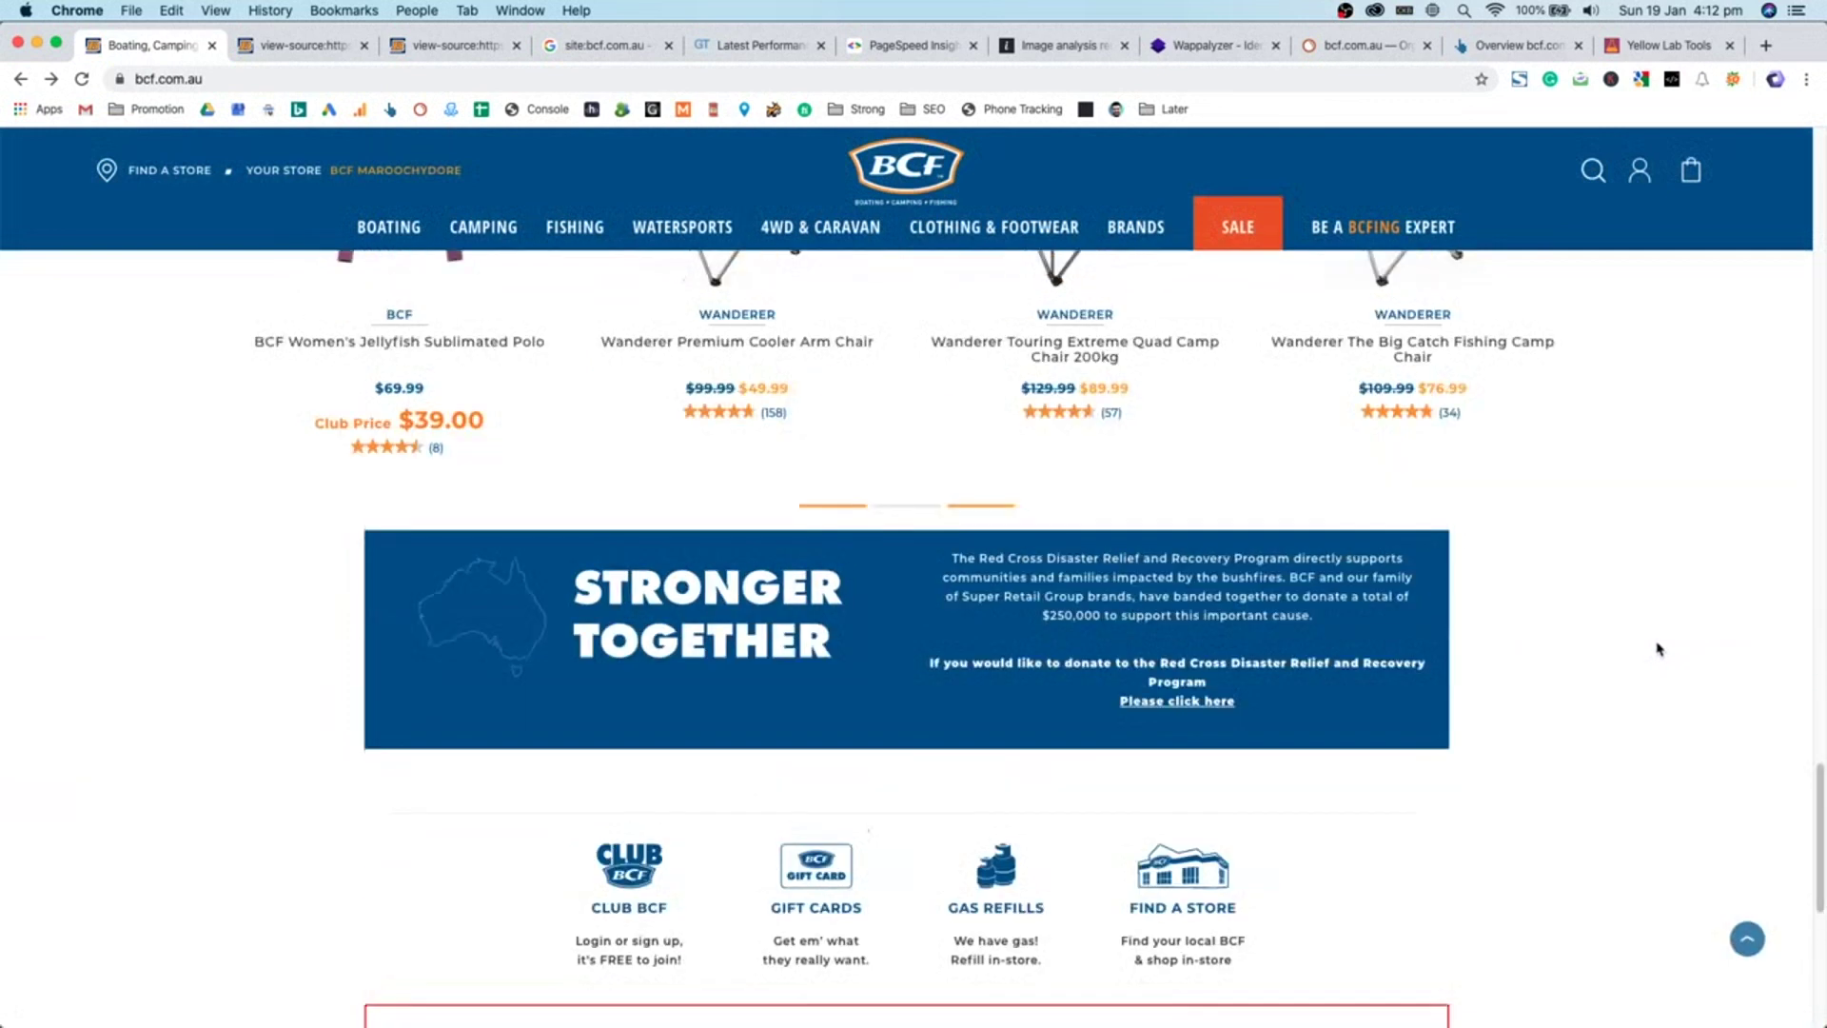
scroll(462, 666, "up", 2)
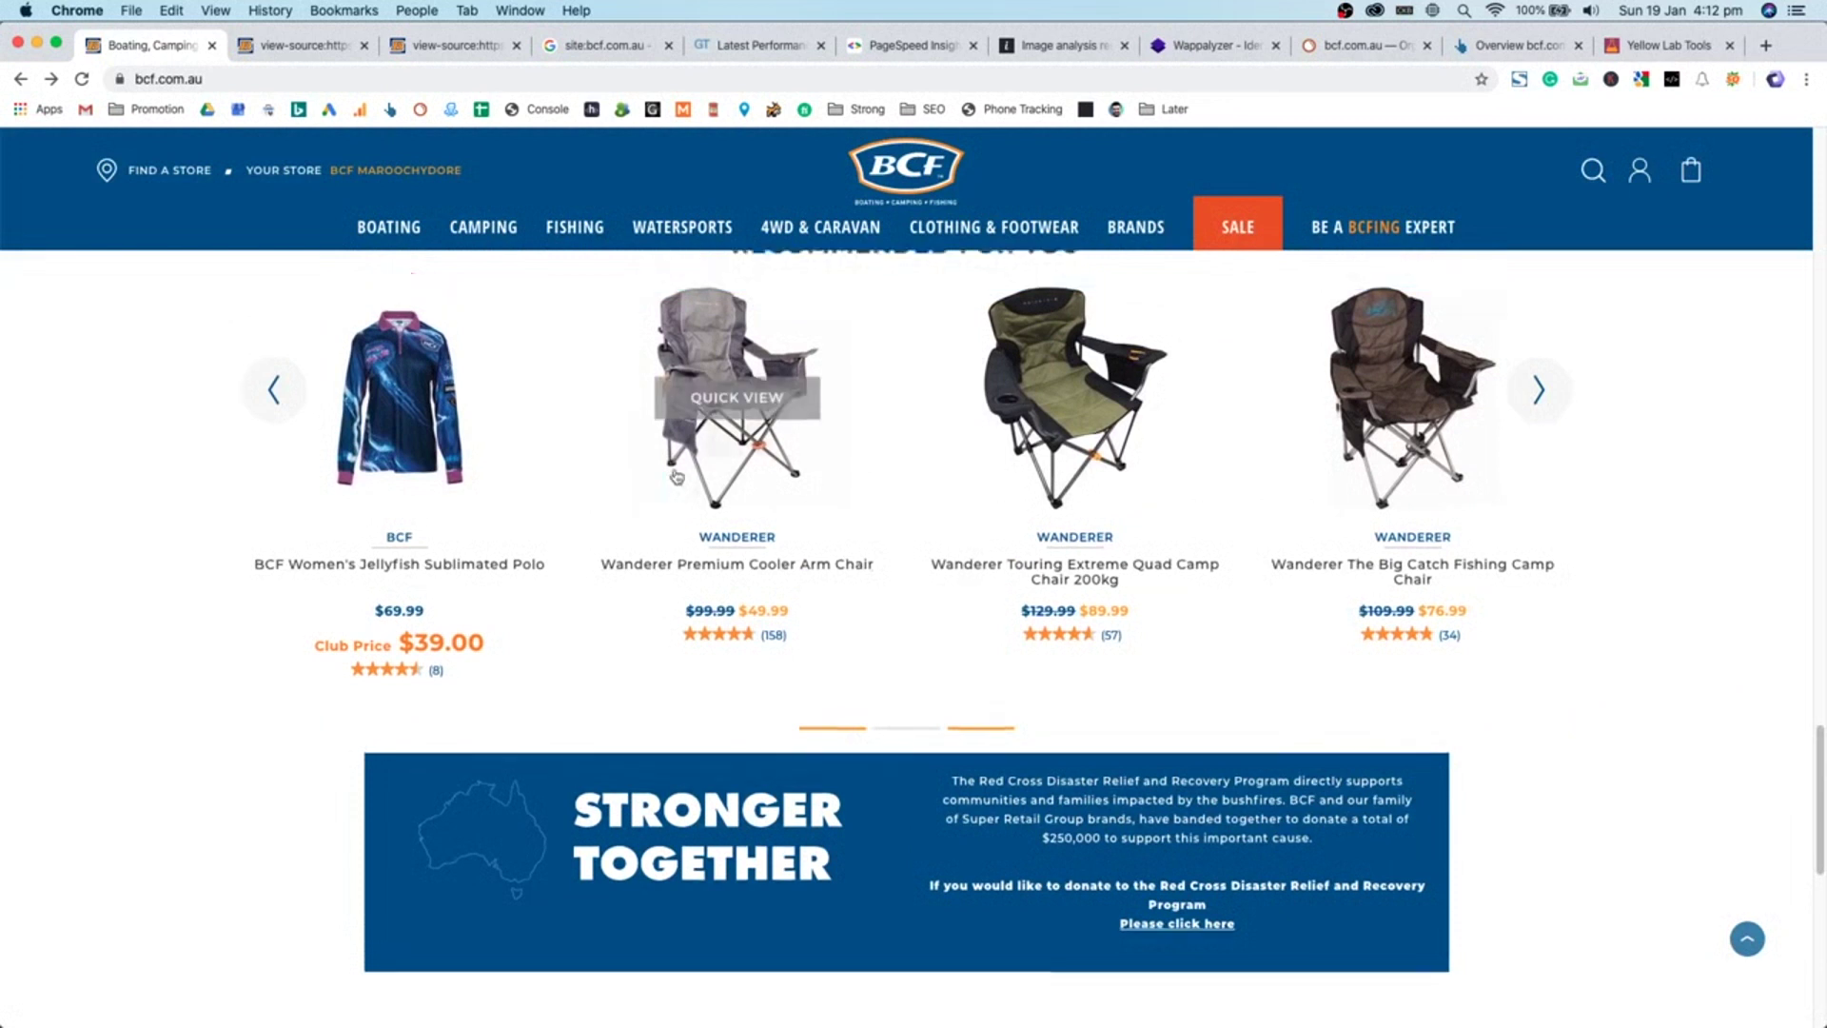
scroll(722, 491, "up", 6)
scroll(744, 470, "up", 15)
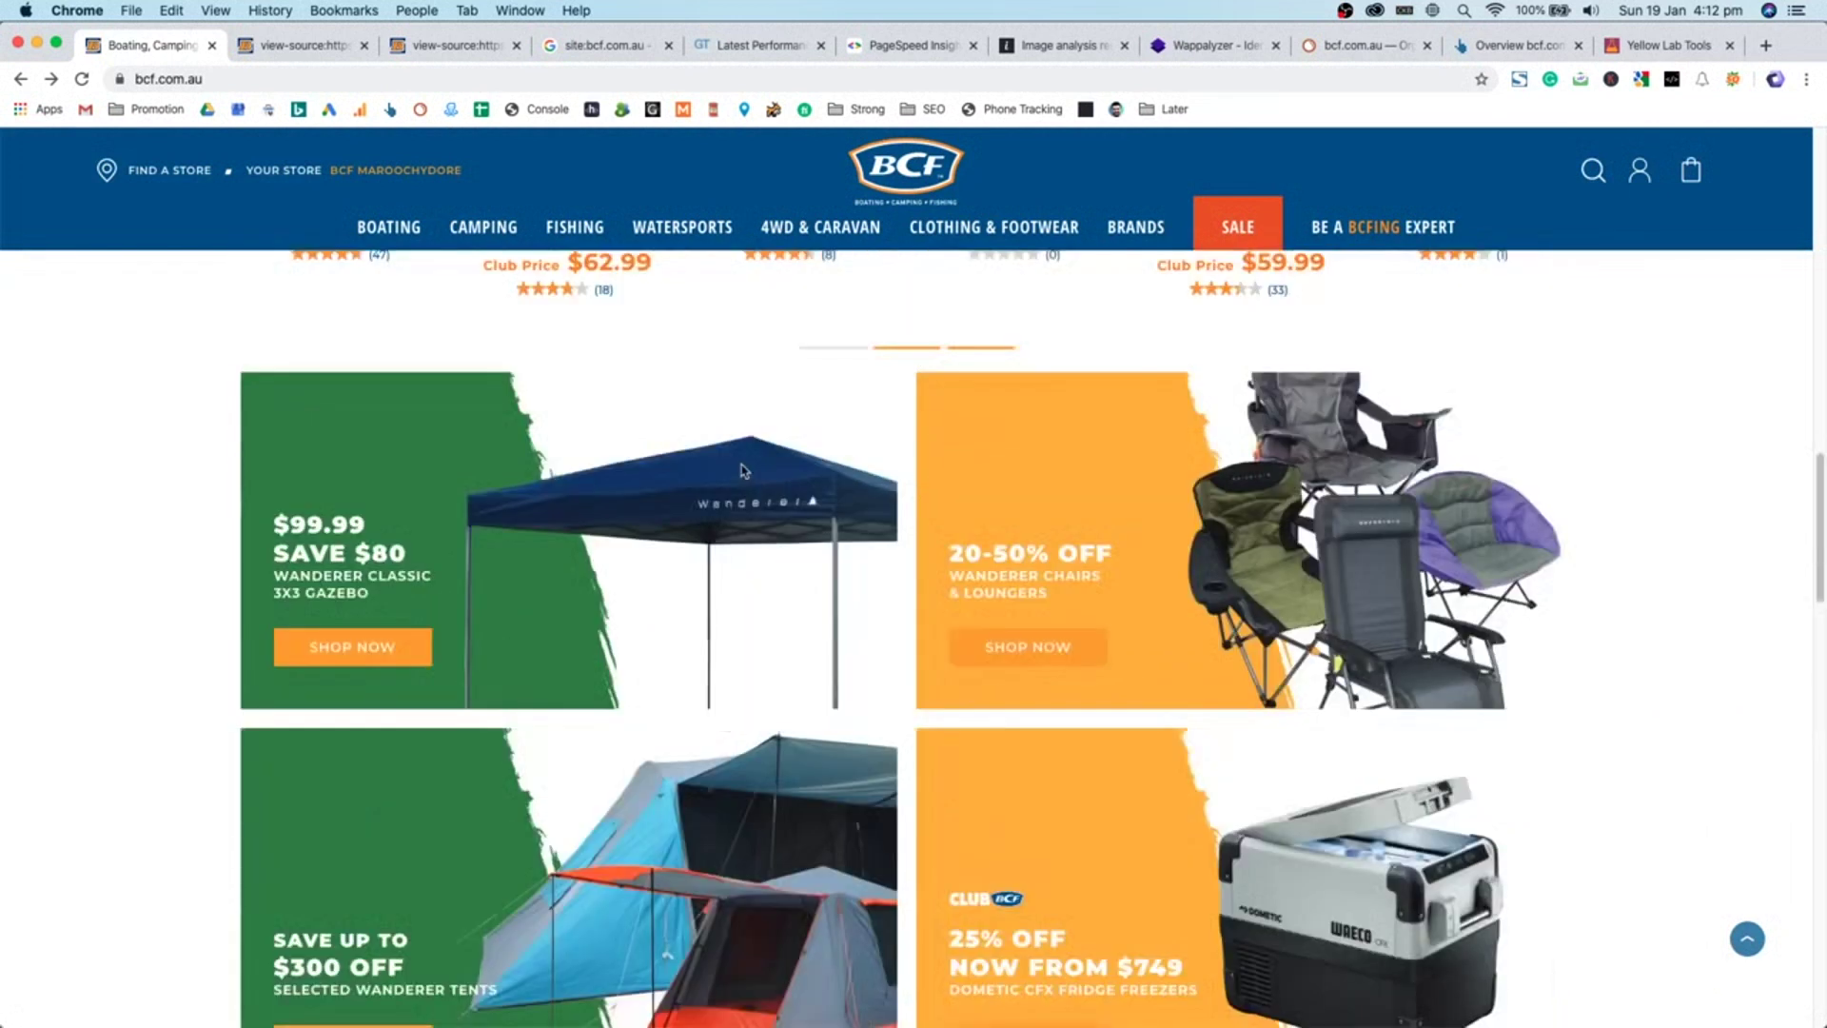
scroll(744, 470, "up", 10)
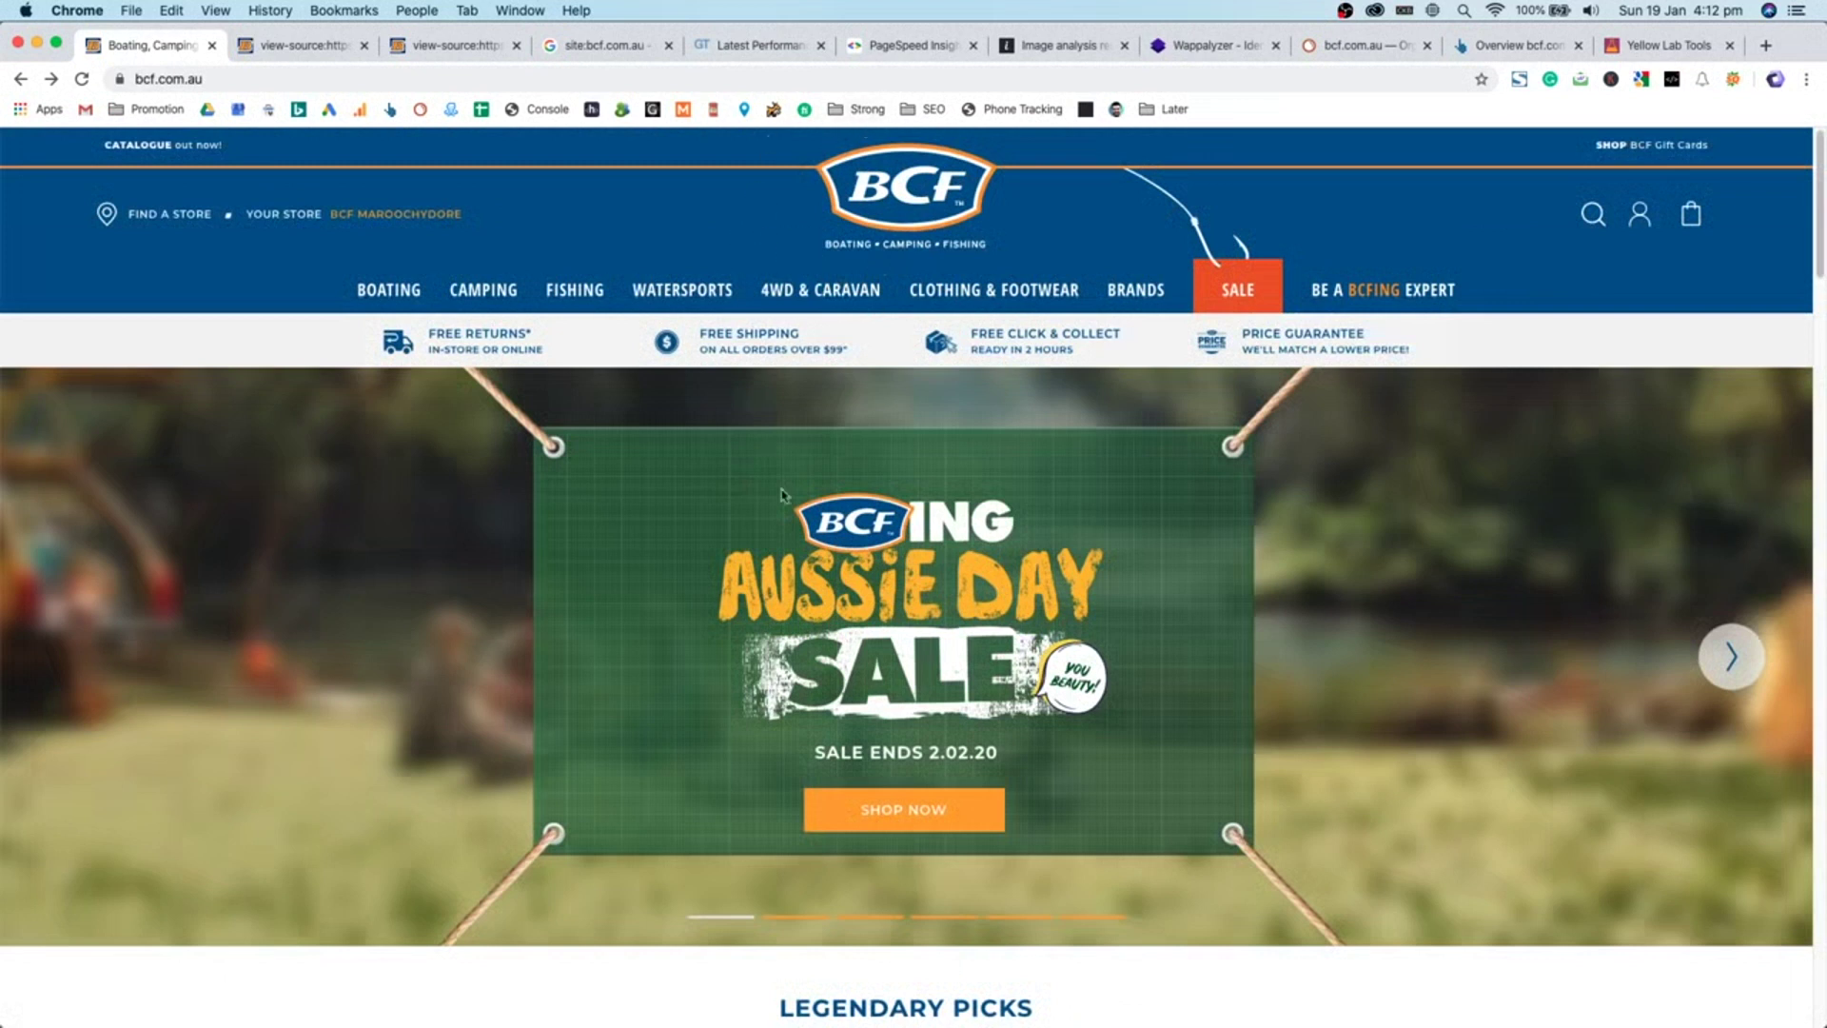
- Open Mono Line from the Fishing menu, then Bait Boards from Boating sorted by Lowest Price
mouse_move(565, 308)
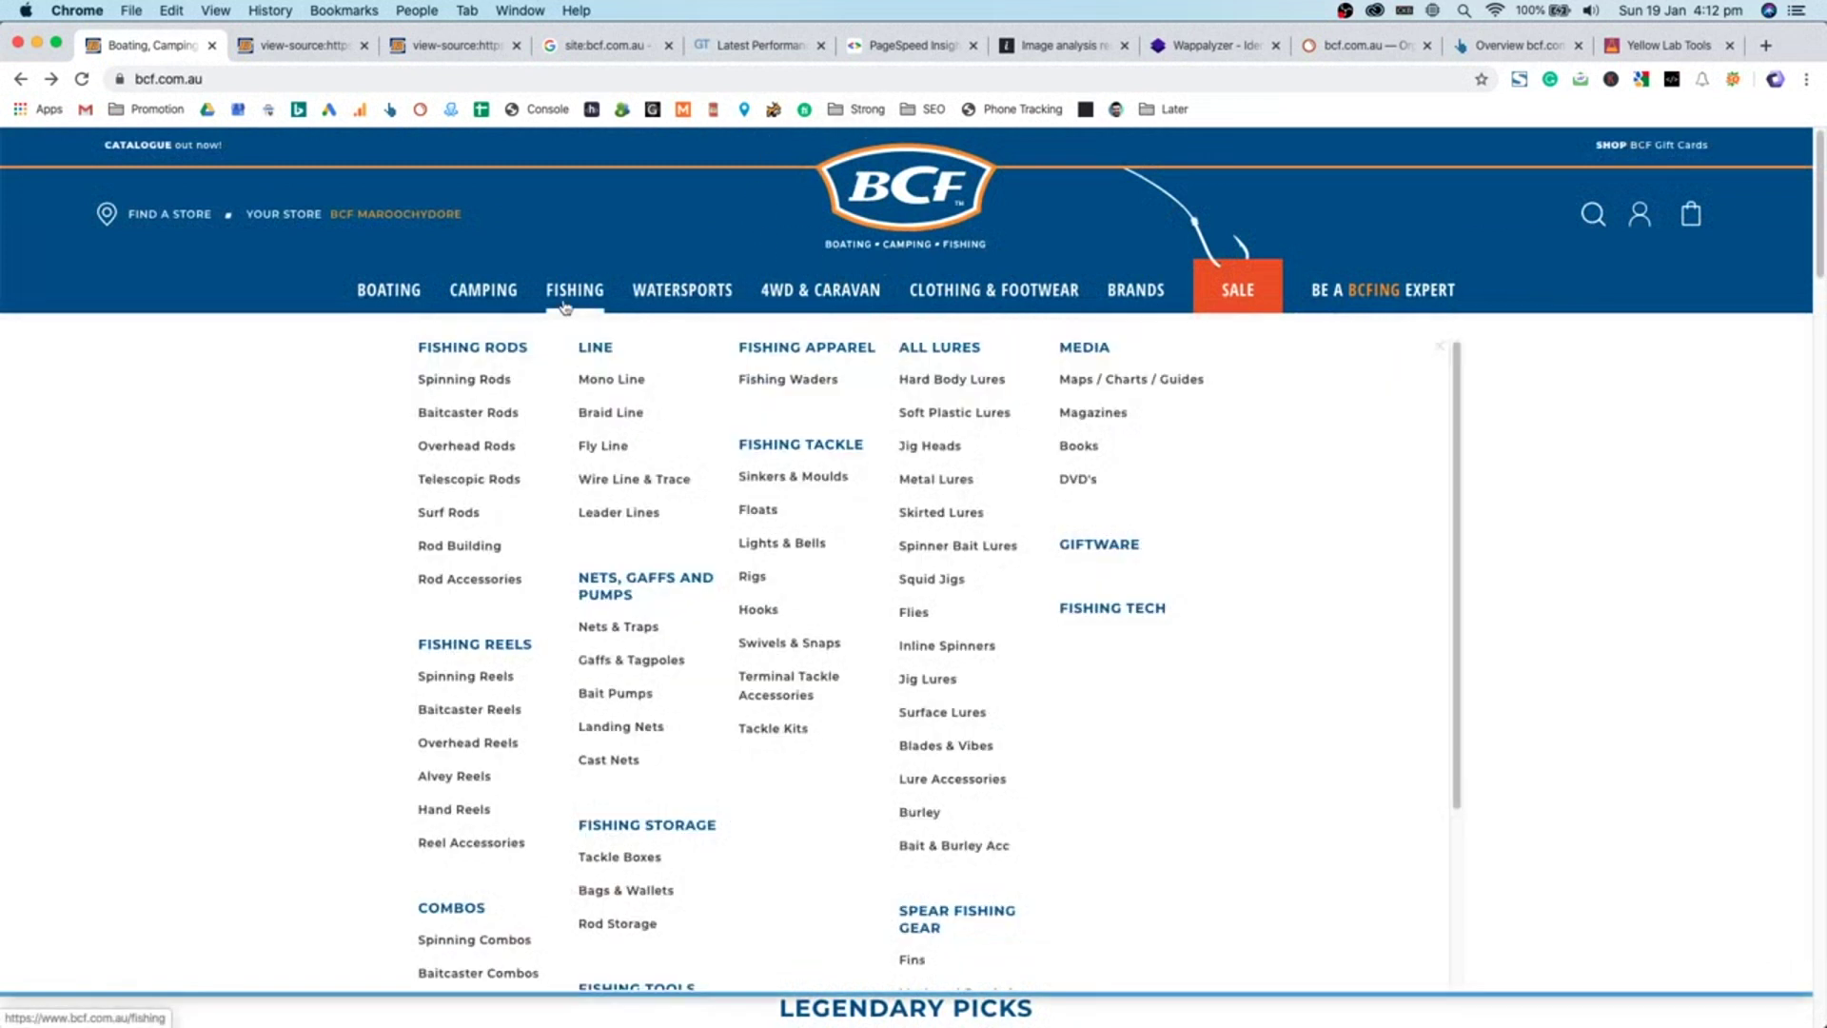
left_click(612, 395)
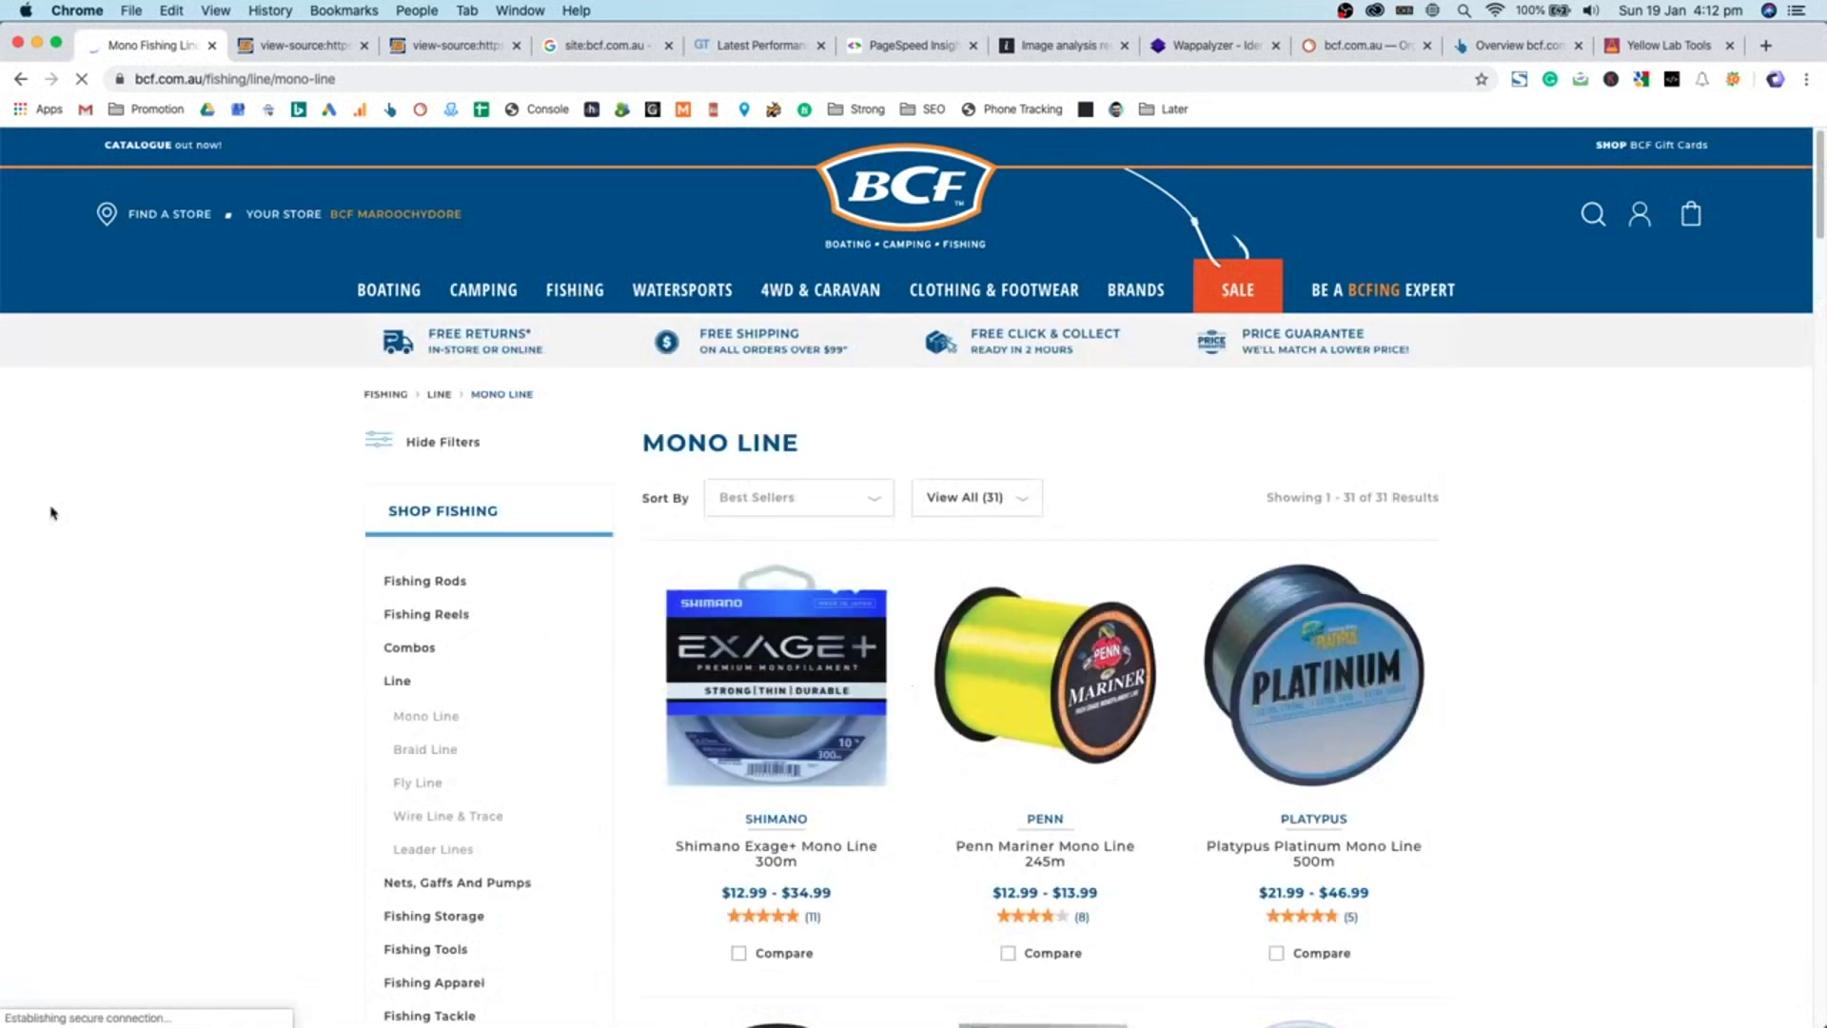
mouse_move(386, 302)
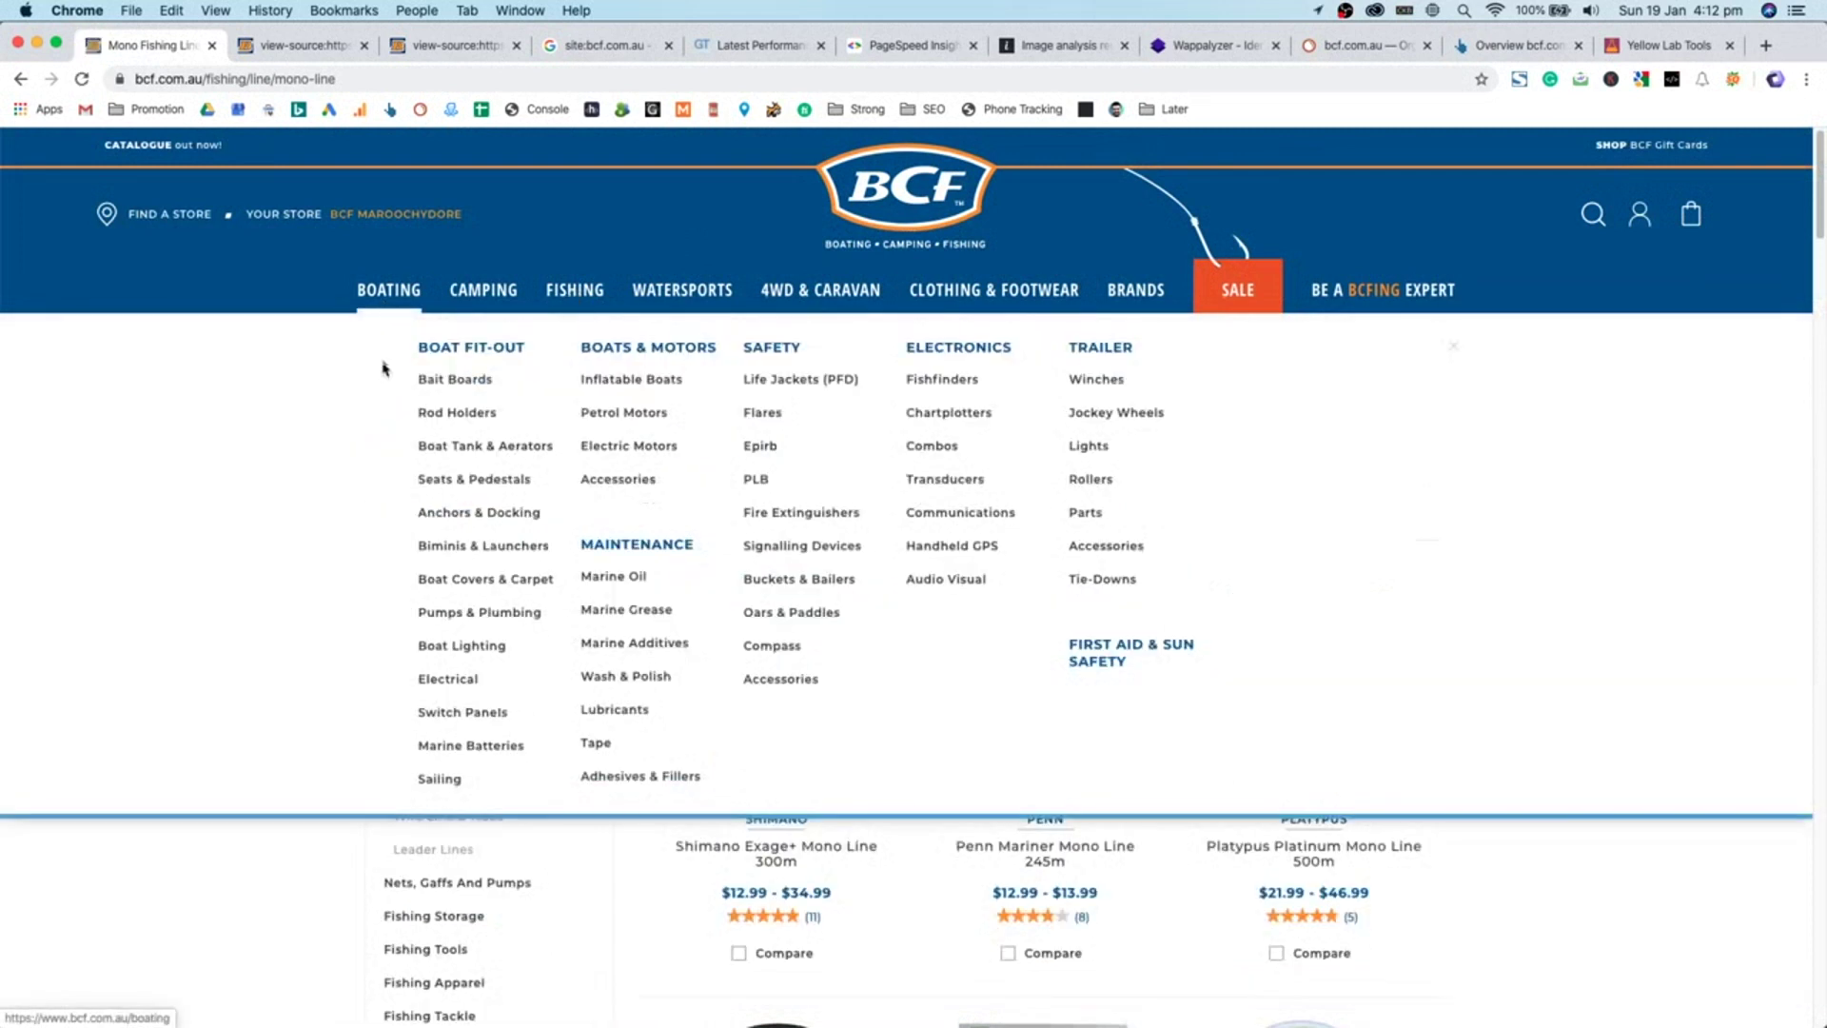
left_click(440, 381)
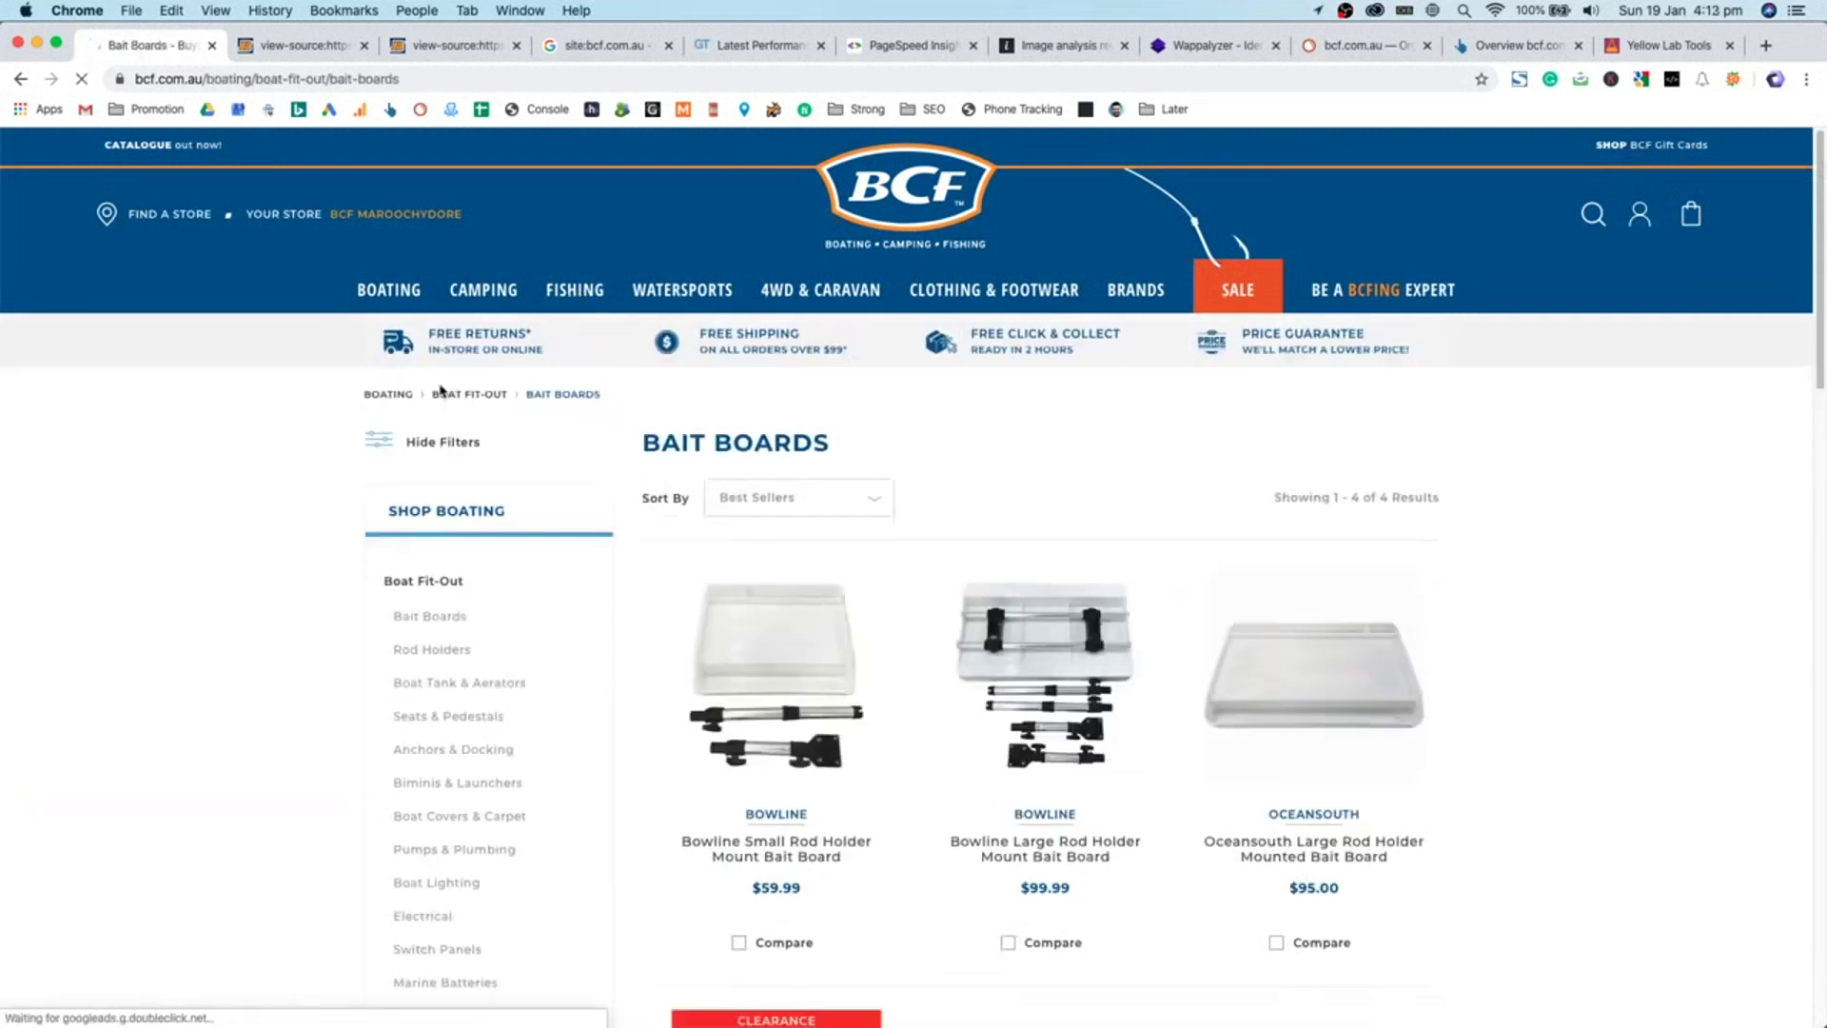
scroll(961, 516, "down", 3)
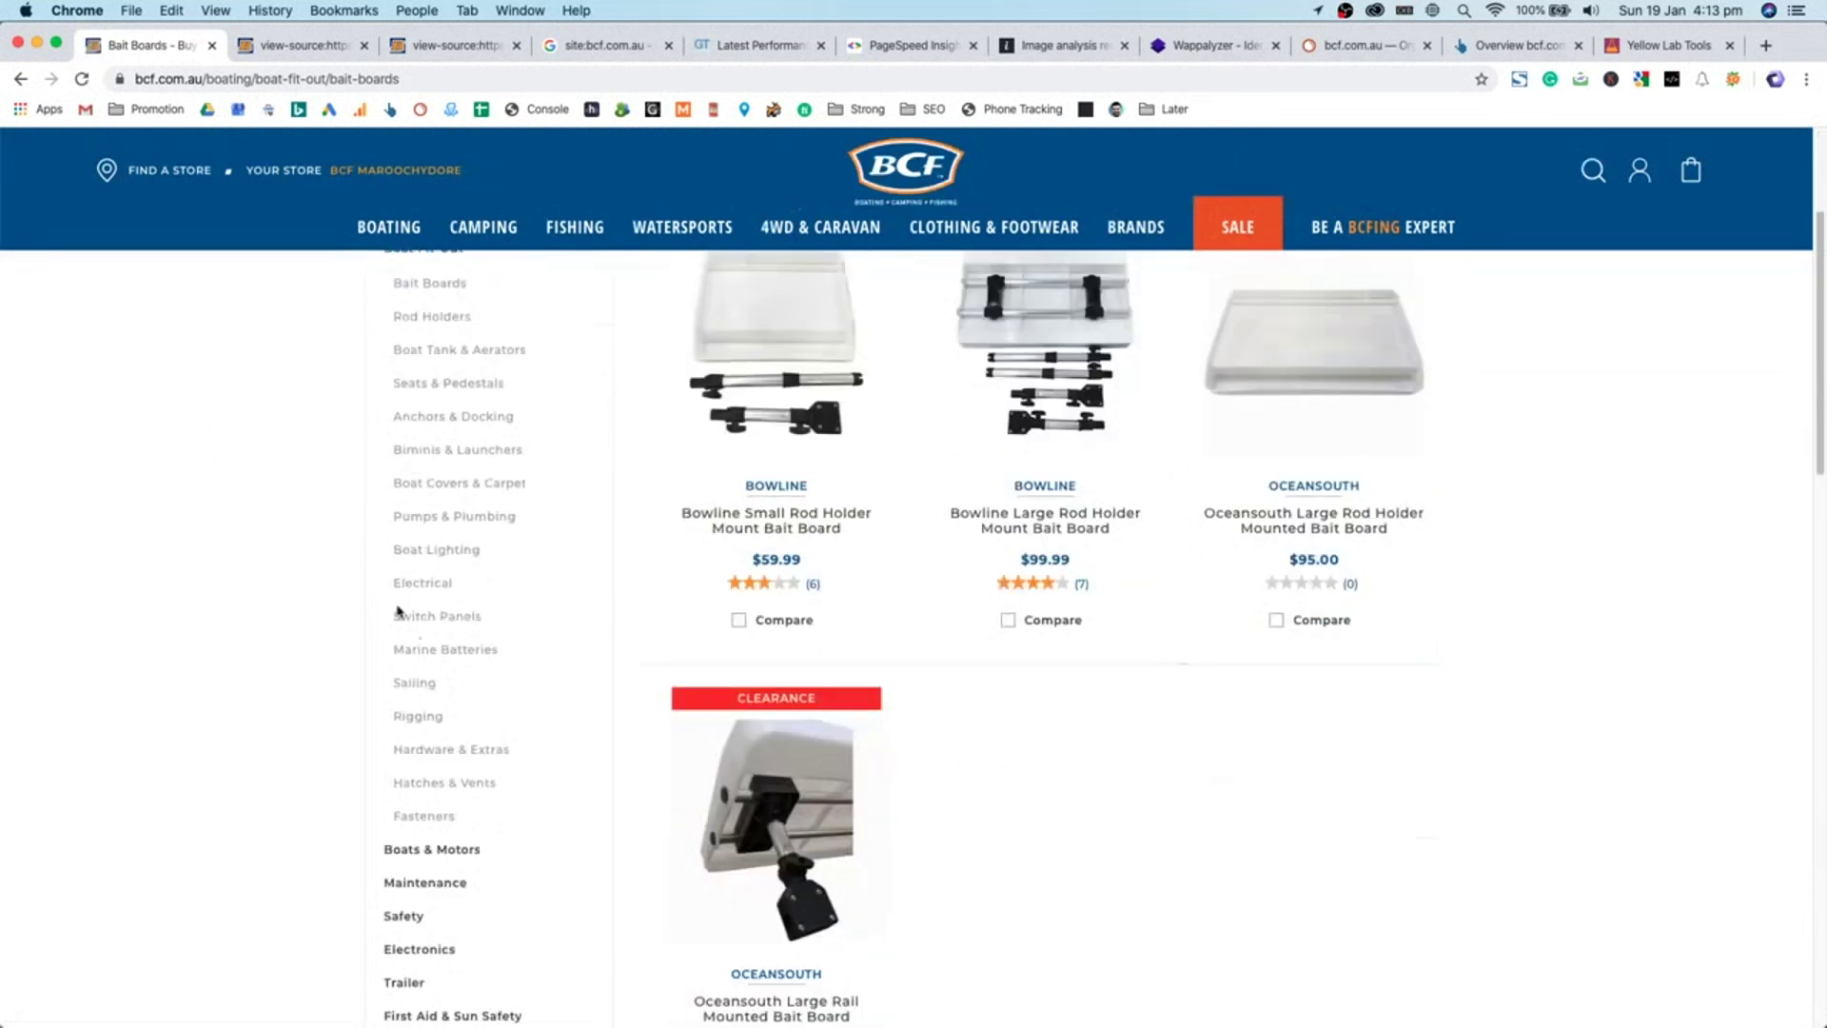
scroll(398, 612, "up", 6)
left_click(793, 498)
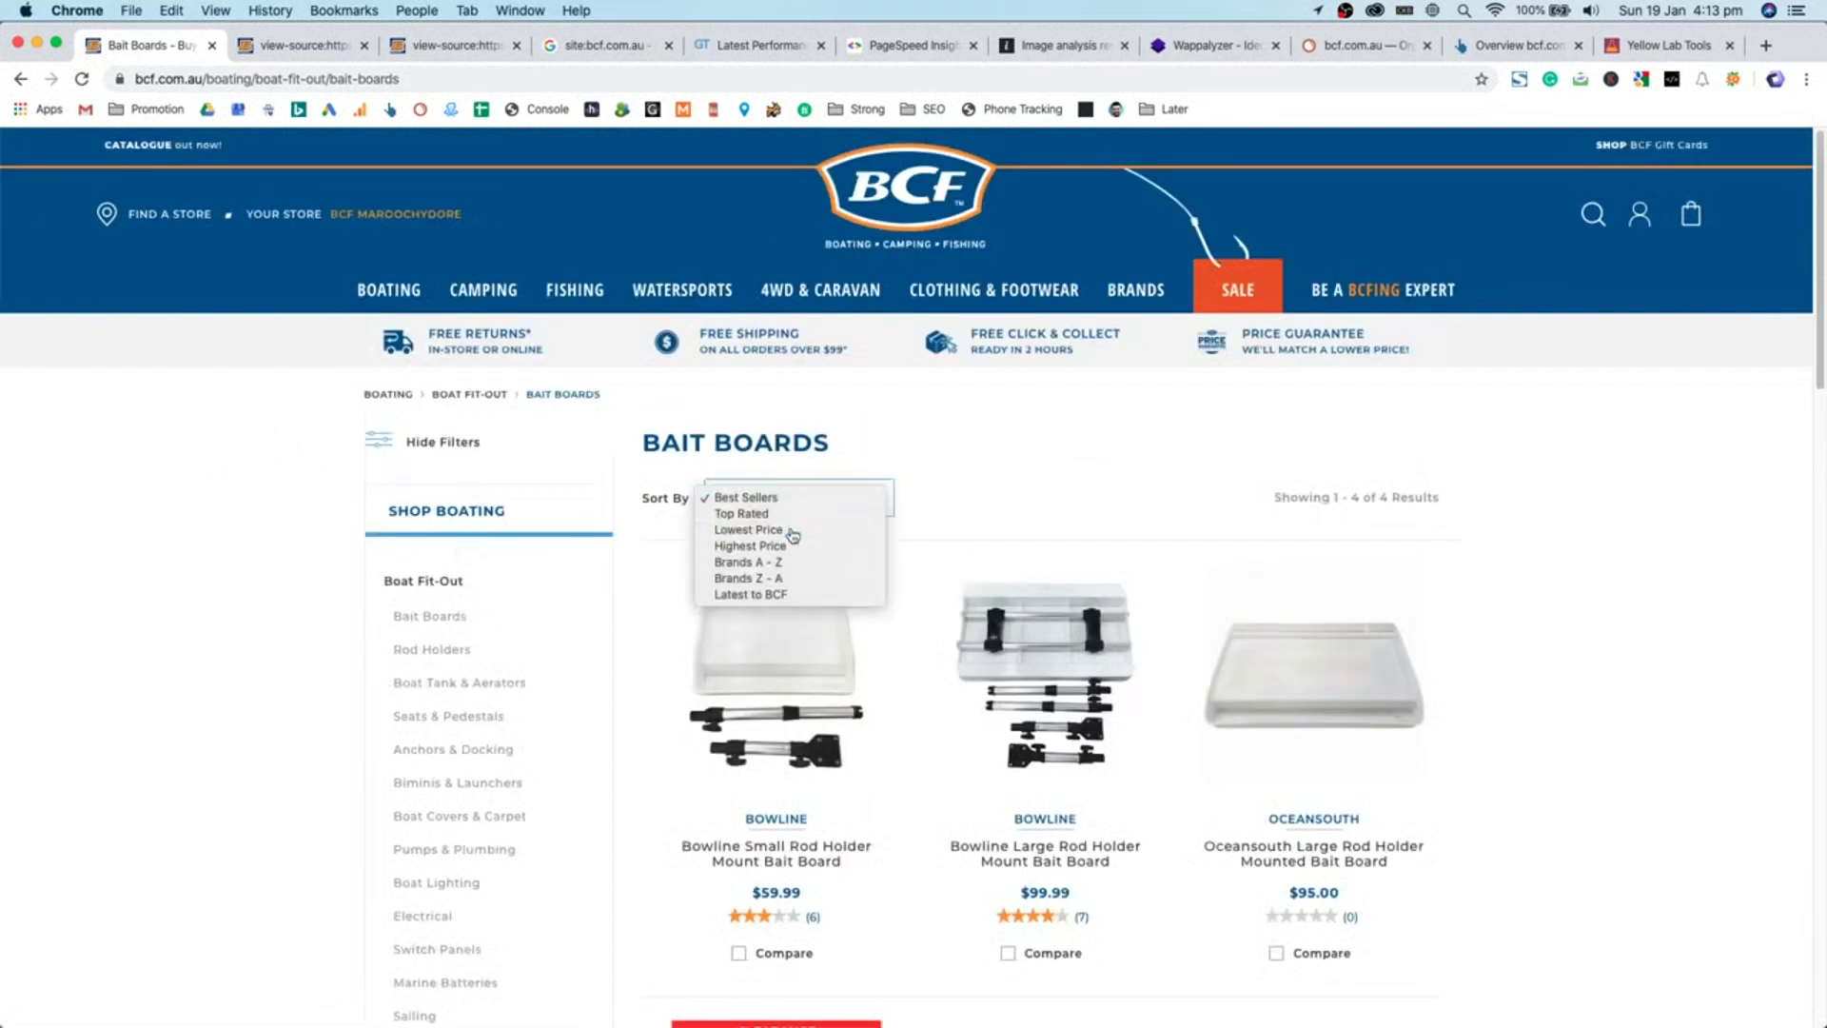
left_click(793, 530)
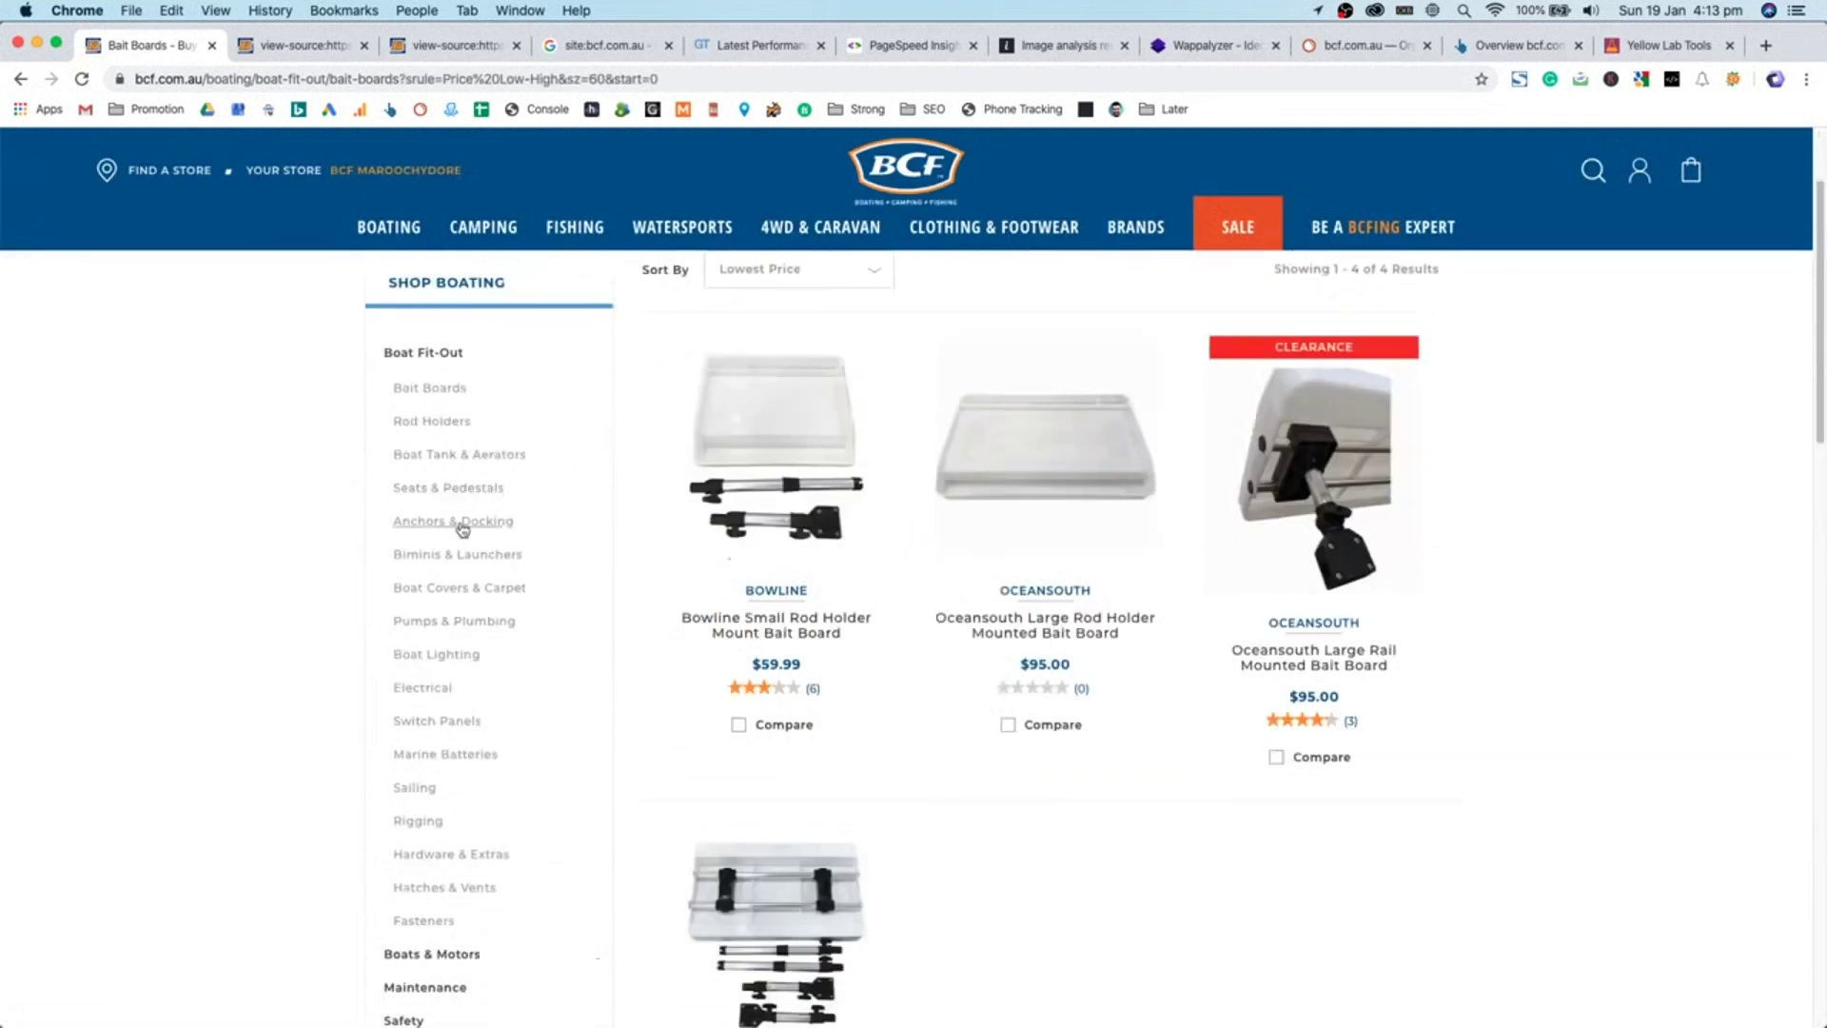
- Open Anchors & Docking and toggle the filter sidebar hidden and shown twice
left_click(461, 524)
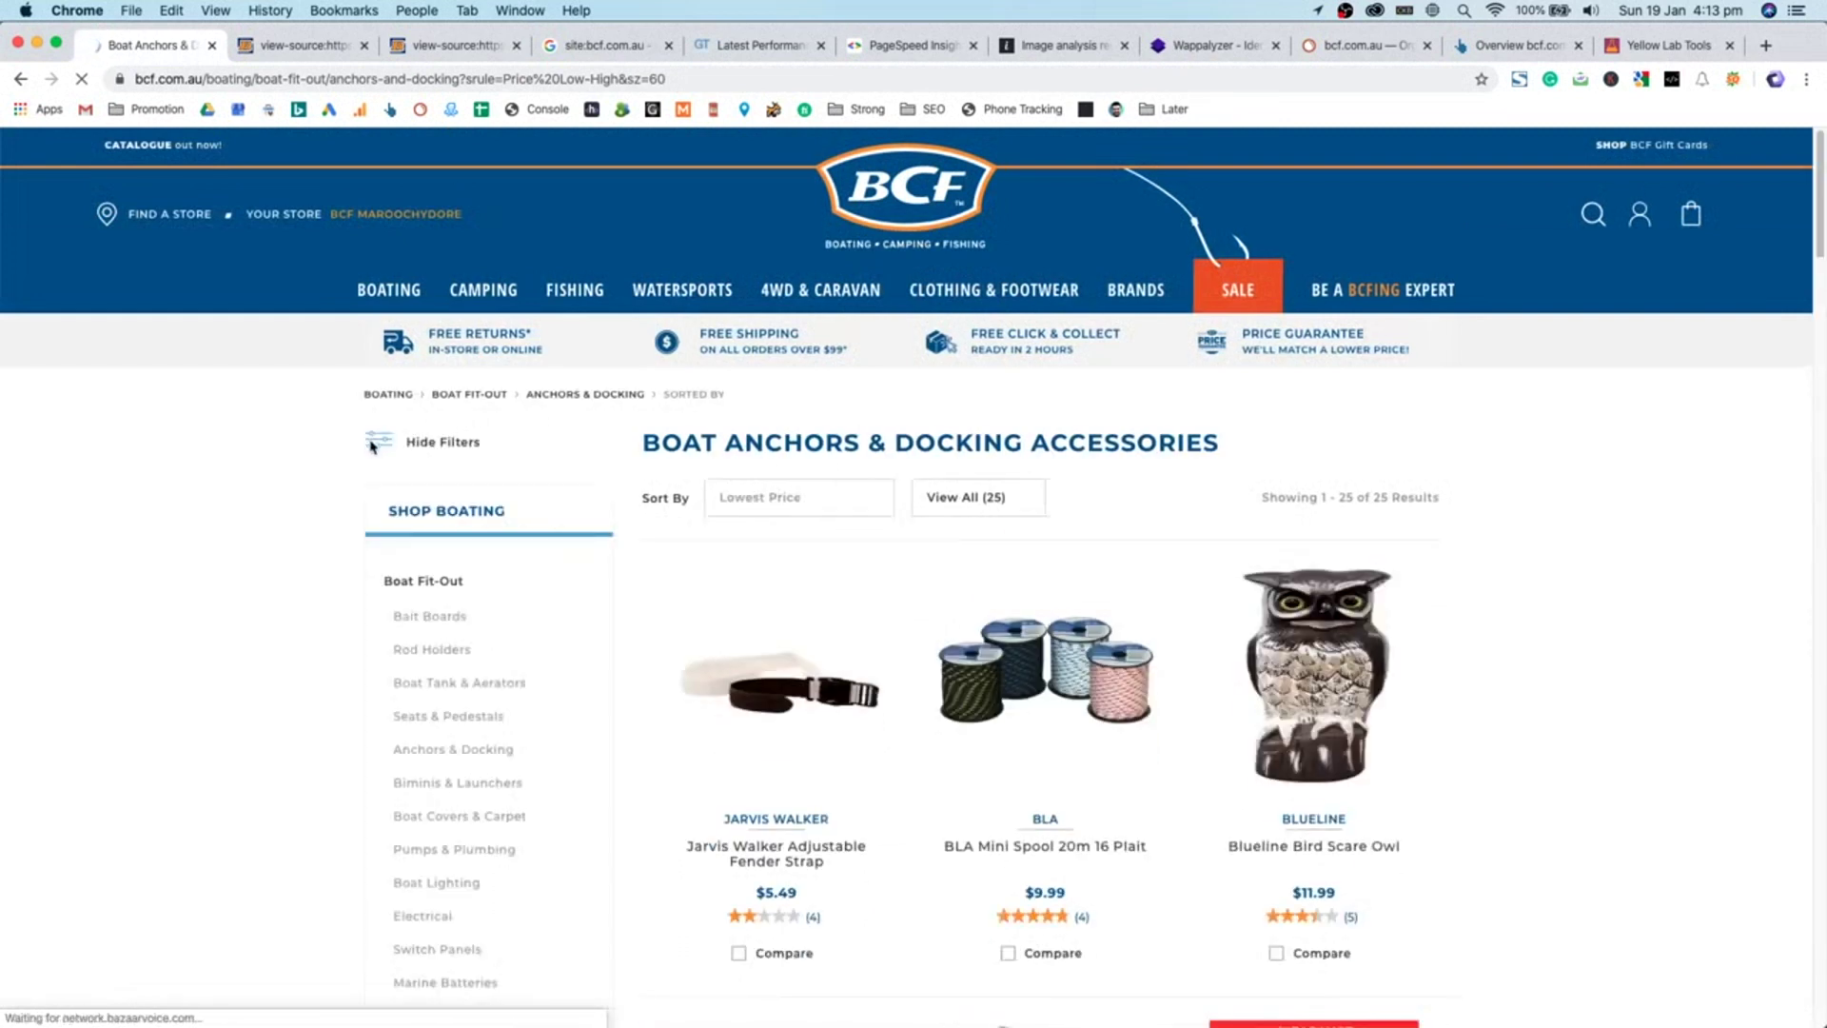
left_click(390, 444)
left_click(389, 445)
left_click(389, 445)
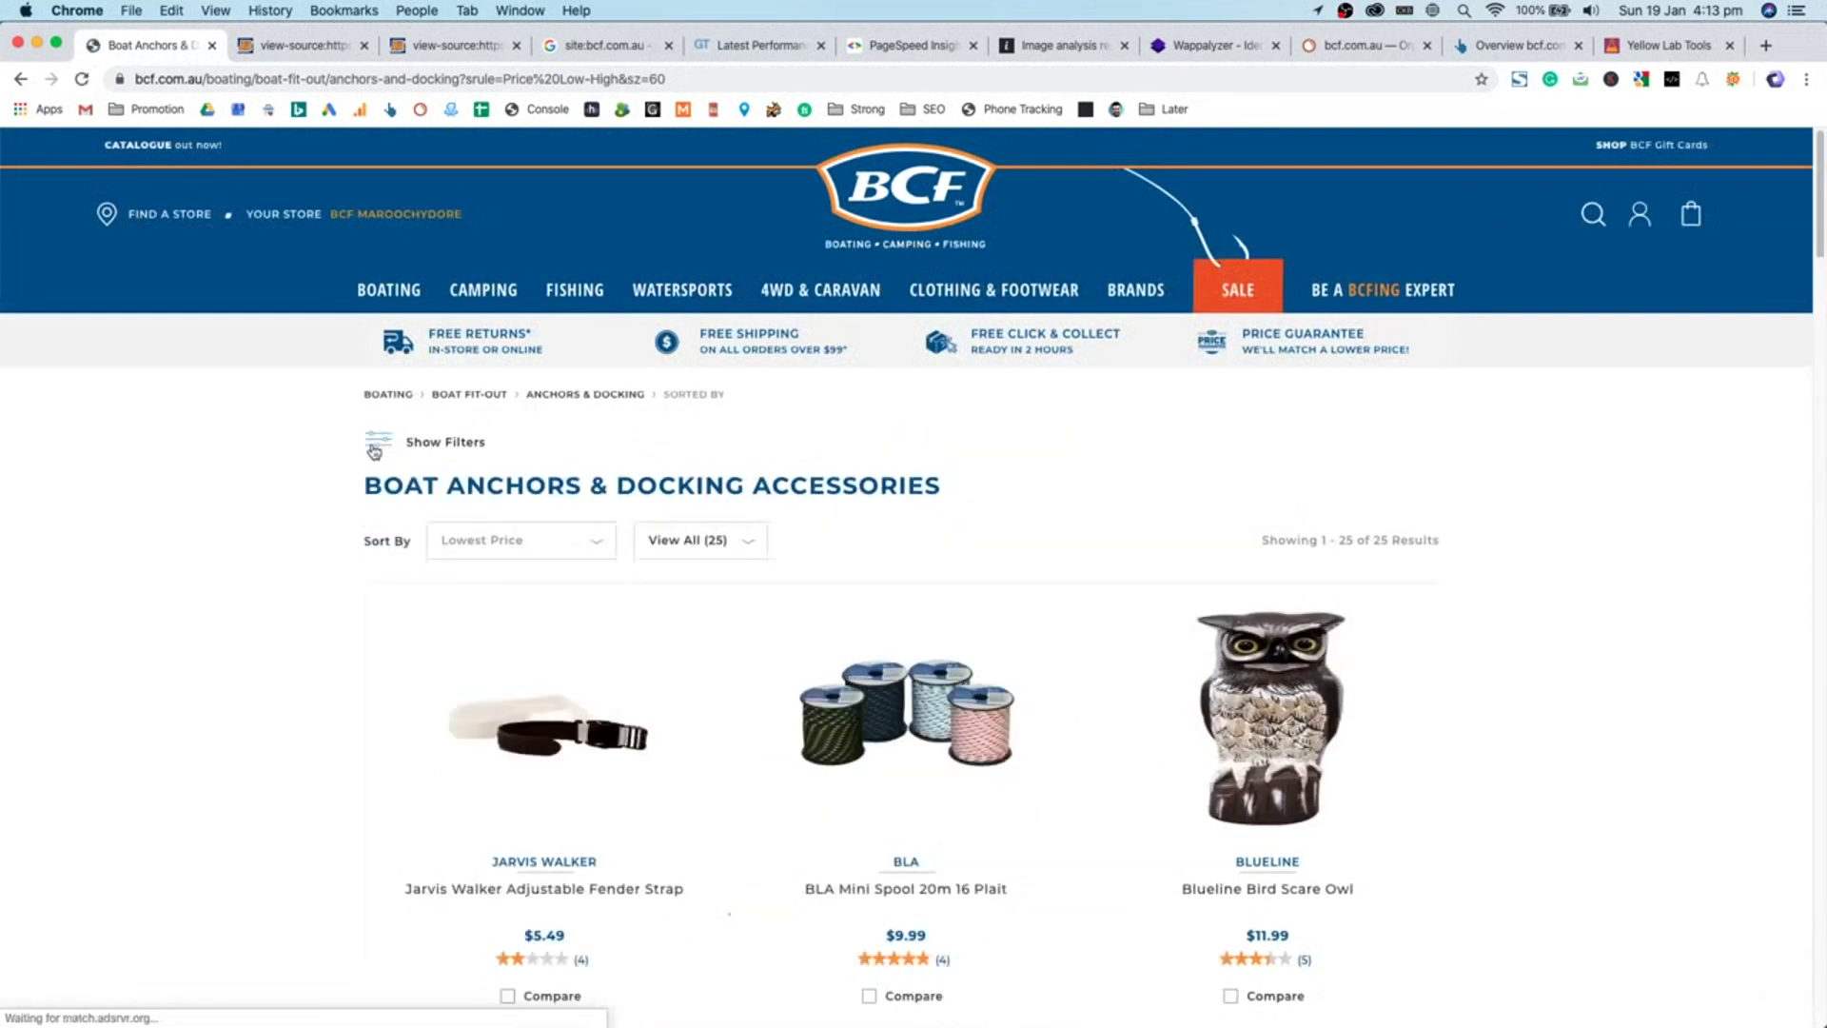
left_click(389, 445)
scroll(600, 596, "down", 15)
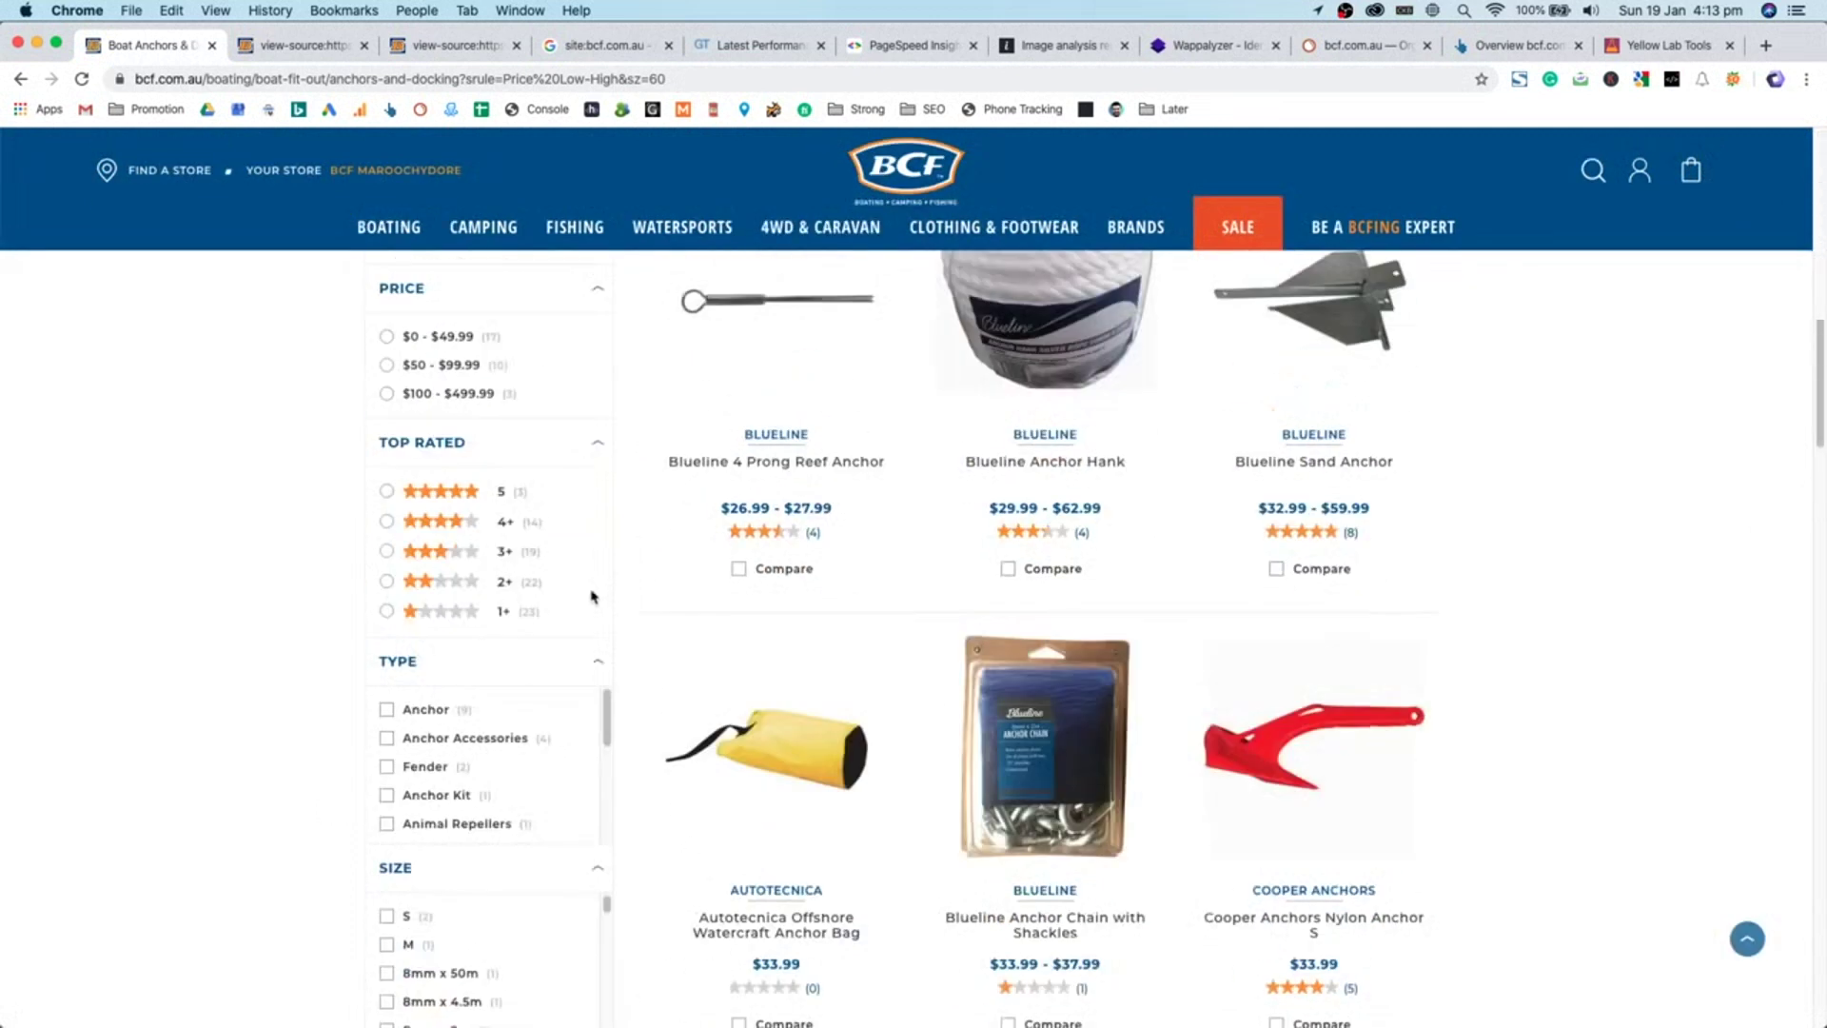
scroll(923, 638, "up", 6)
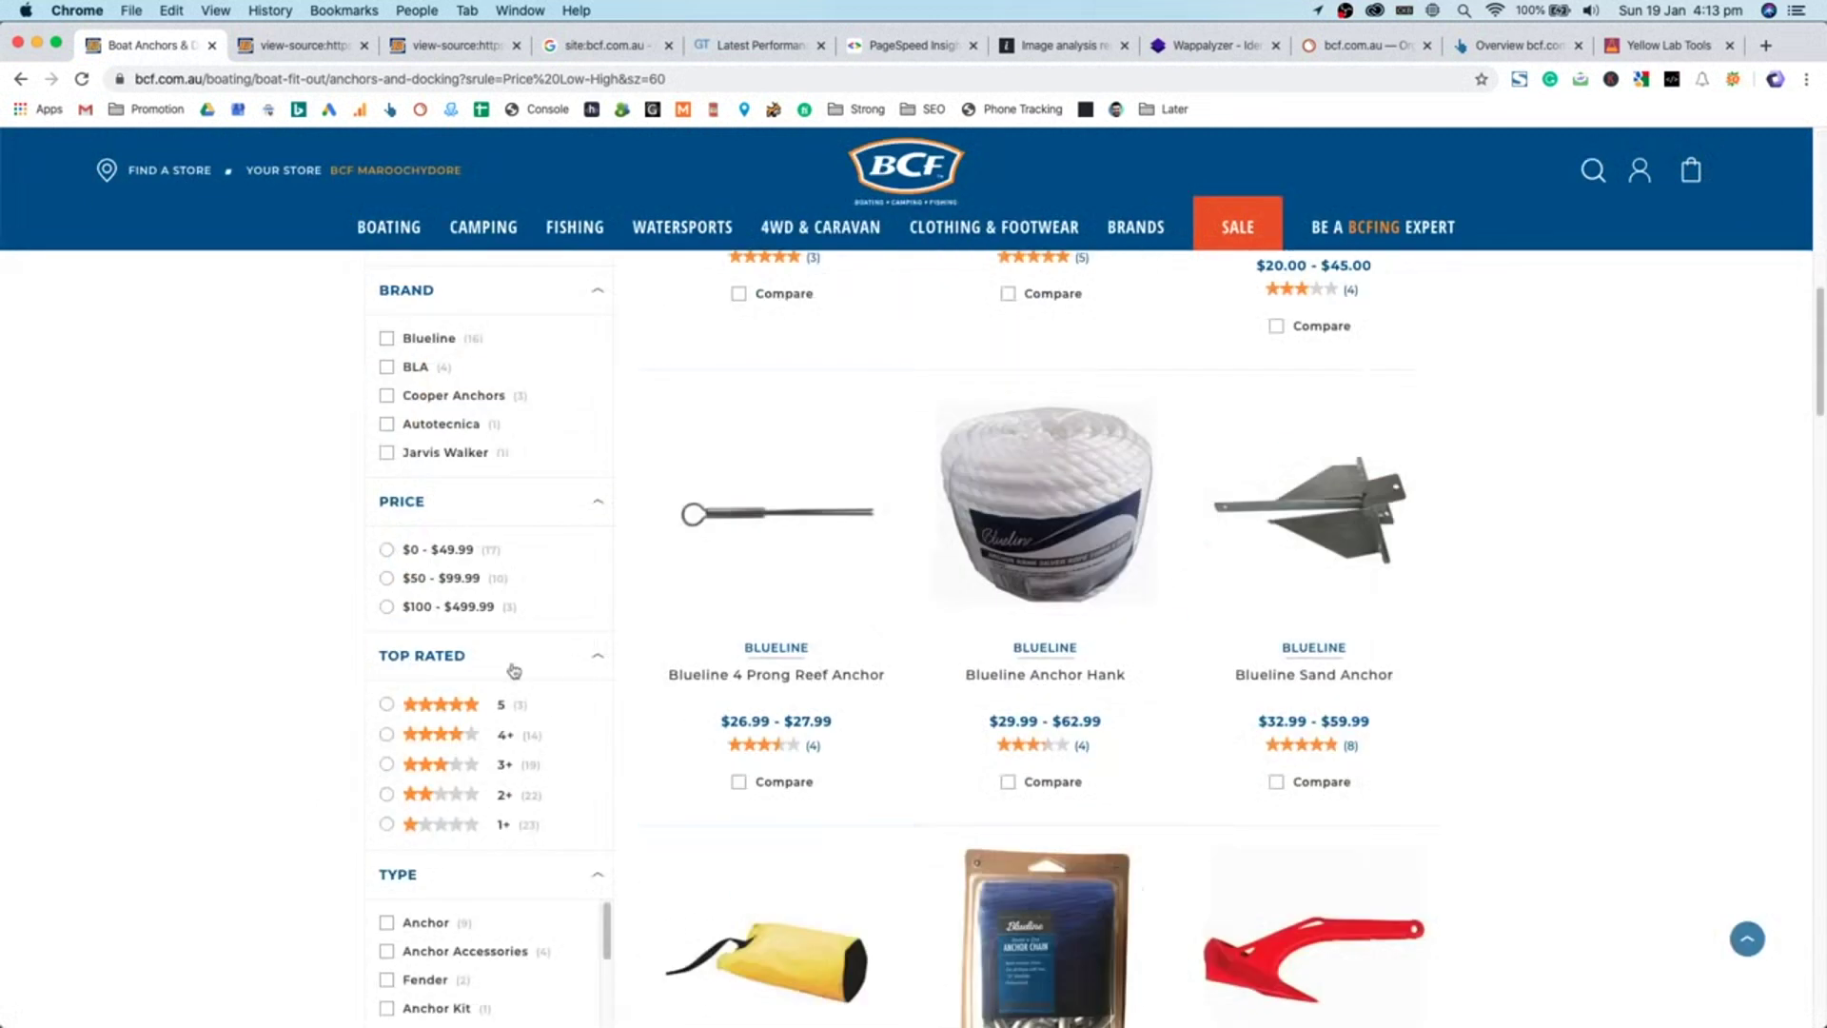
scroll(938, 542, "up", 4)
scroll(940, 666, "down", 7)
scroll(939, 723, "up", 10)
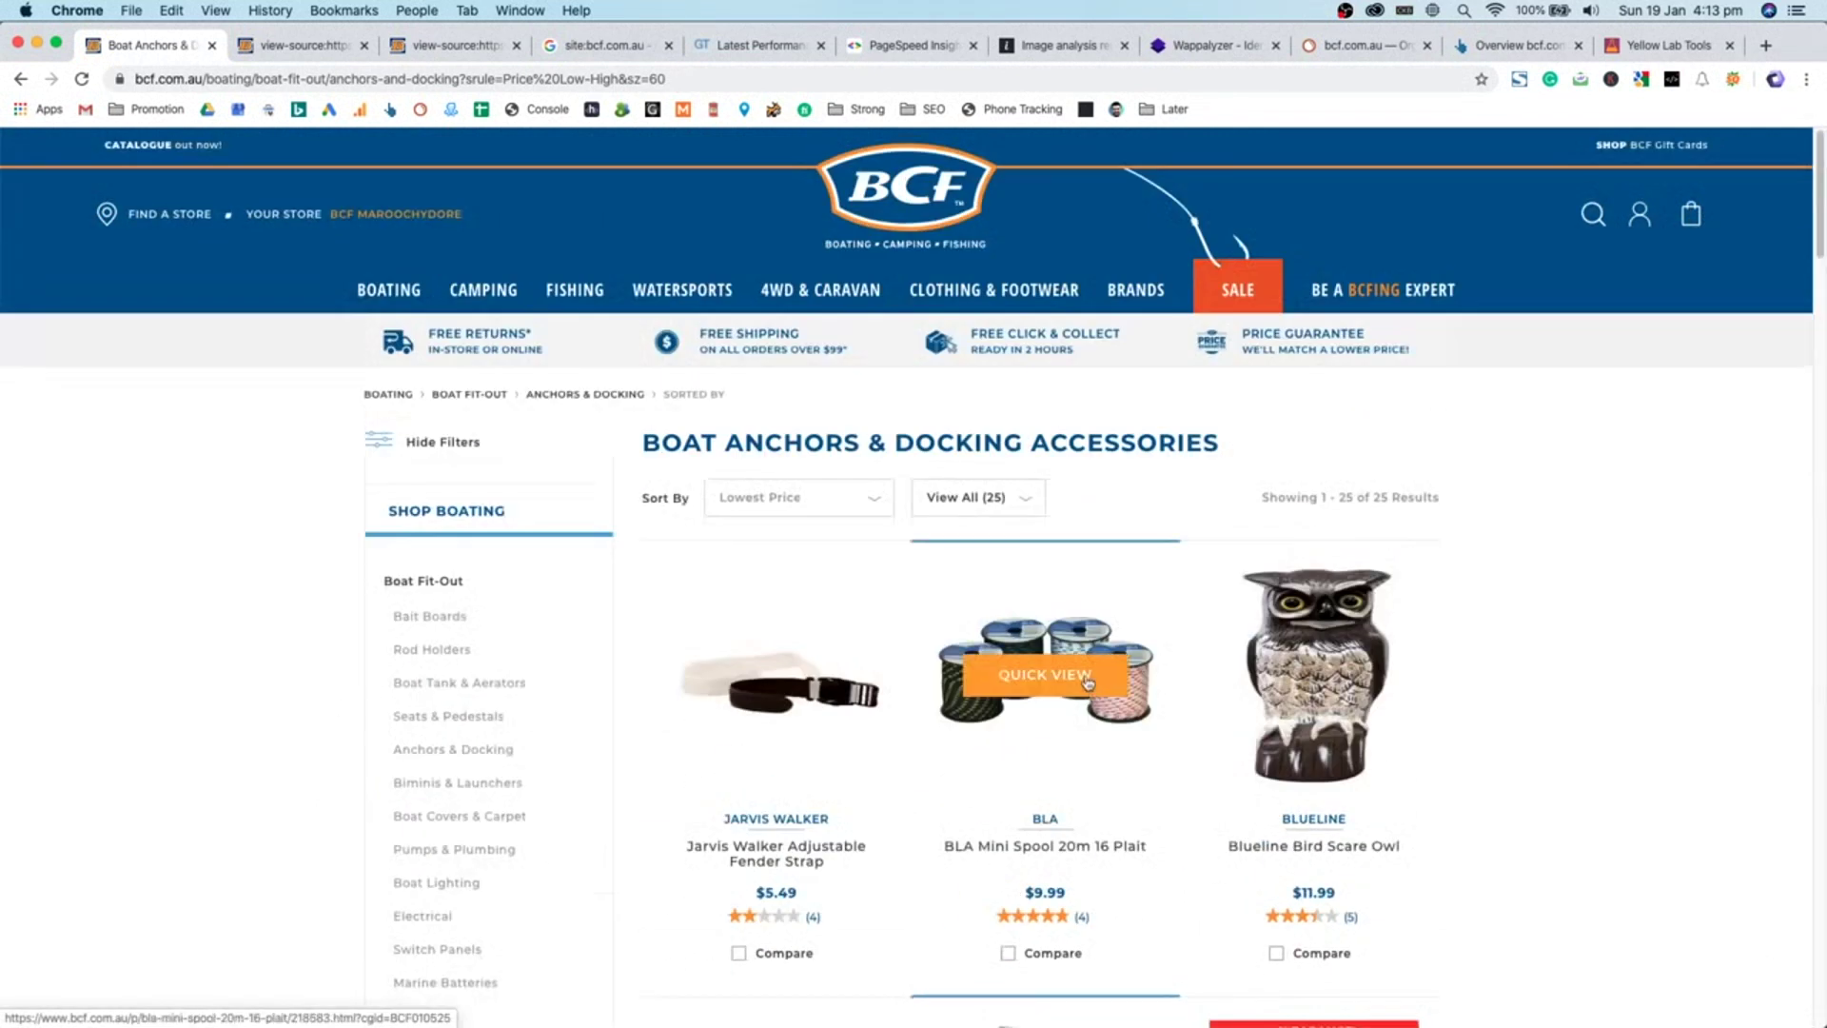
- Open the BLA Mini Spool quick view and try its delivery postcode field
left_click(941, 690)
scroll(939, 695, "down", 4)
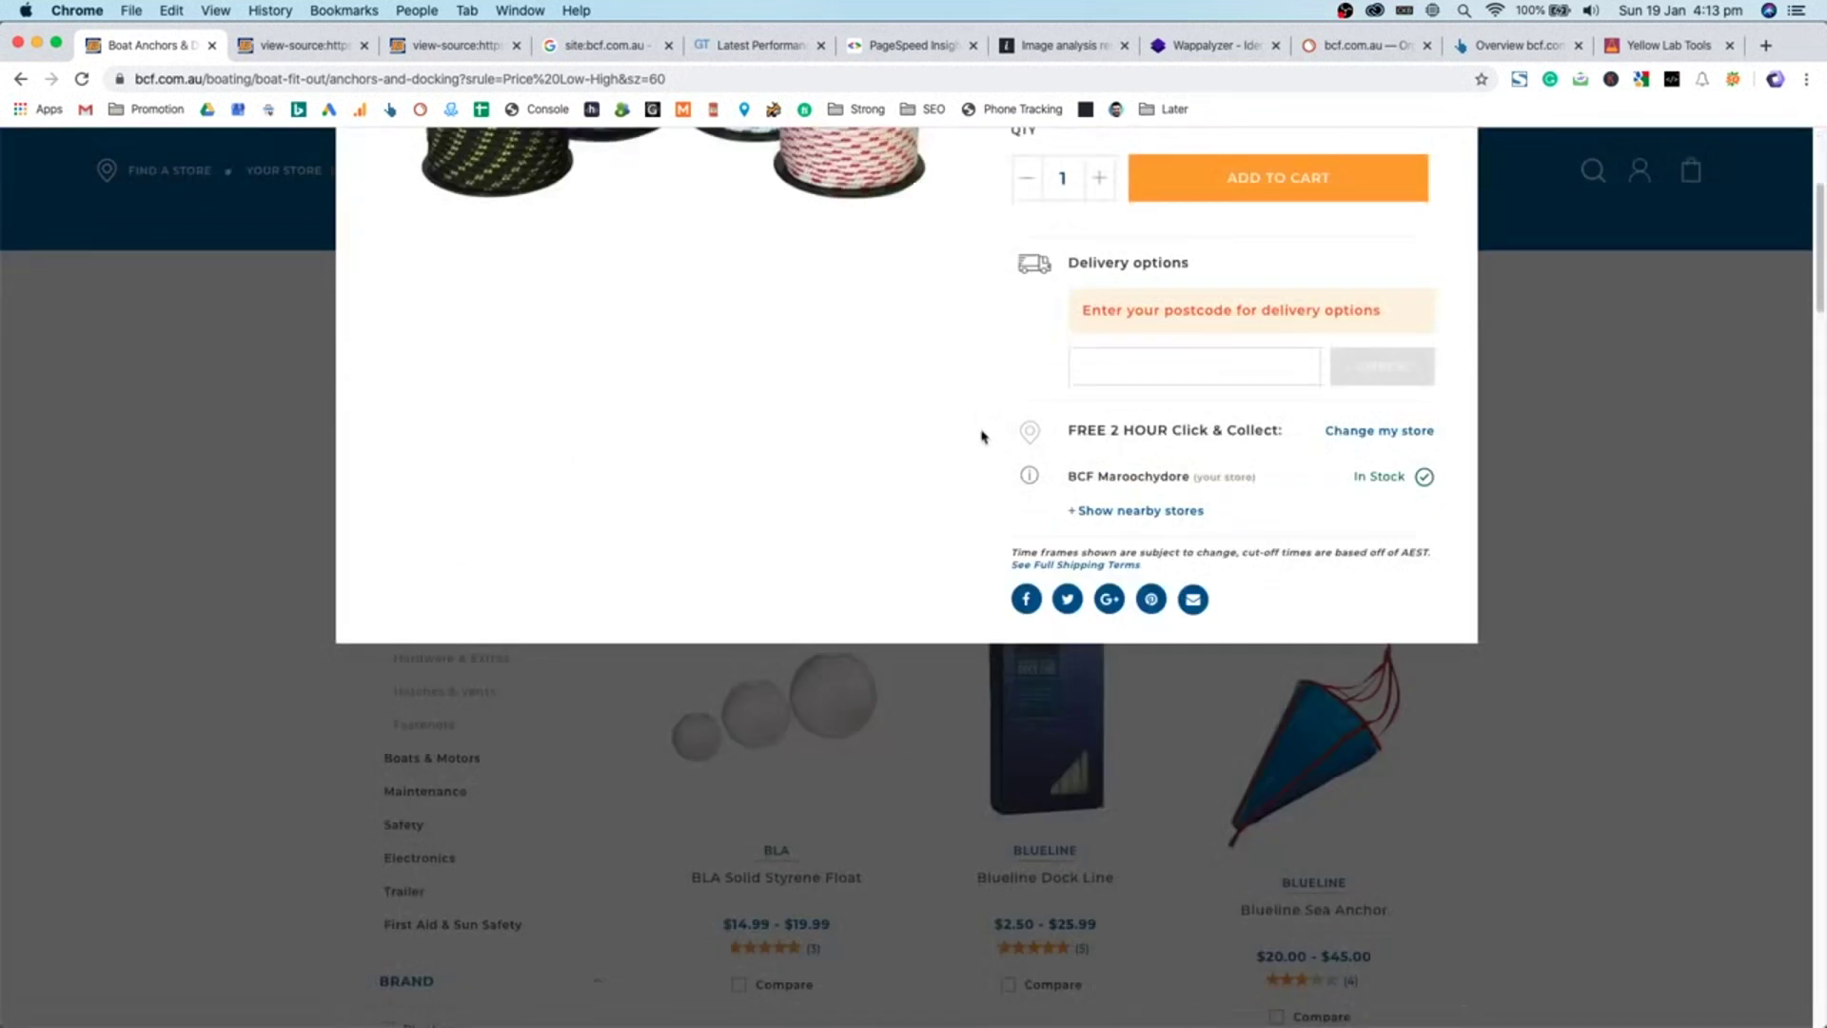
scroll(980, 428, "up", 4)
triple_click(1218, 669)
left_click(1239, 722)
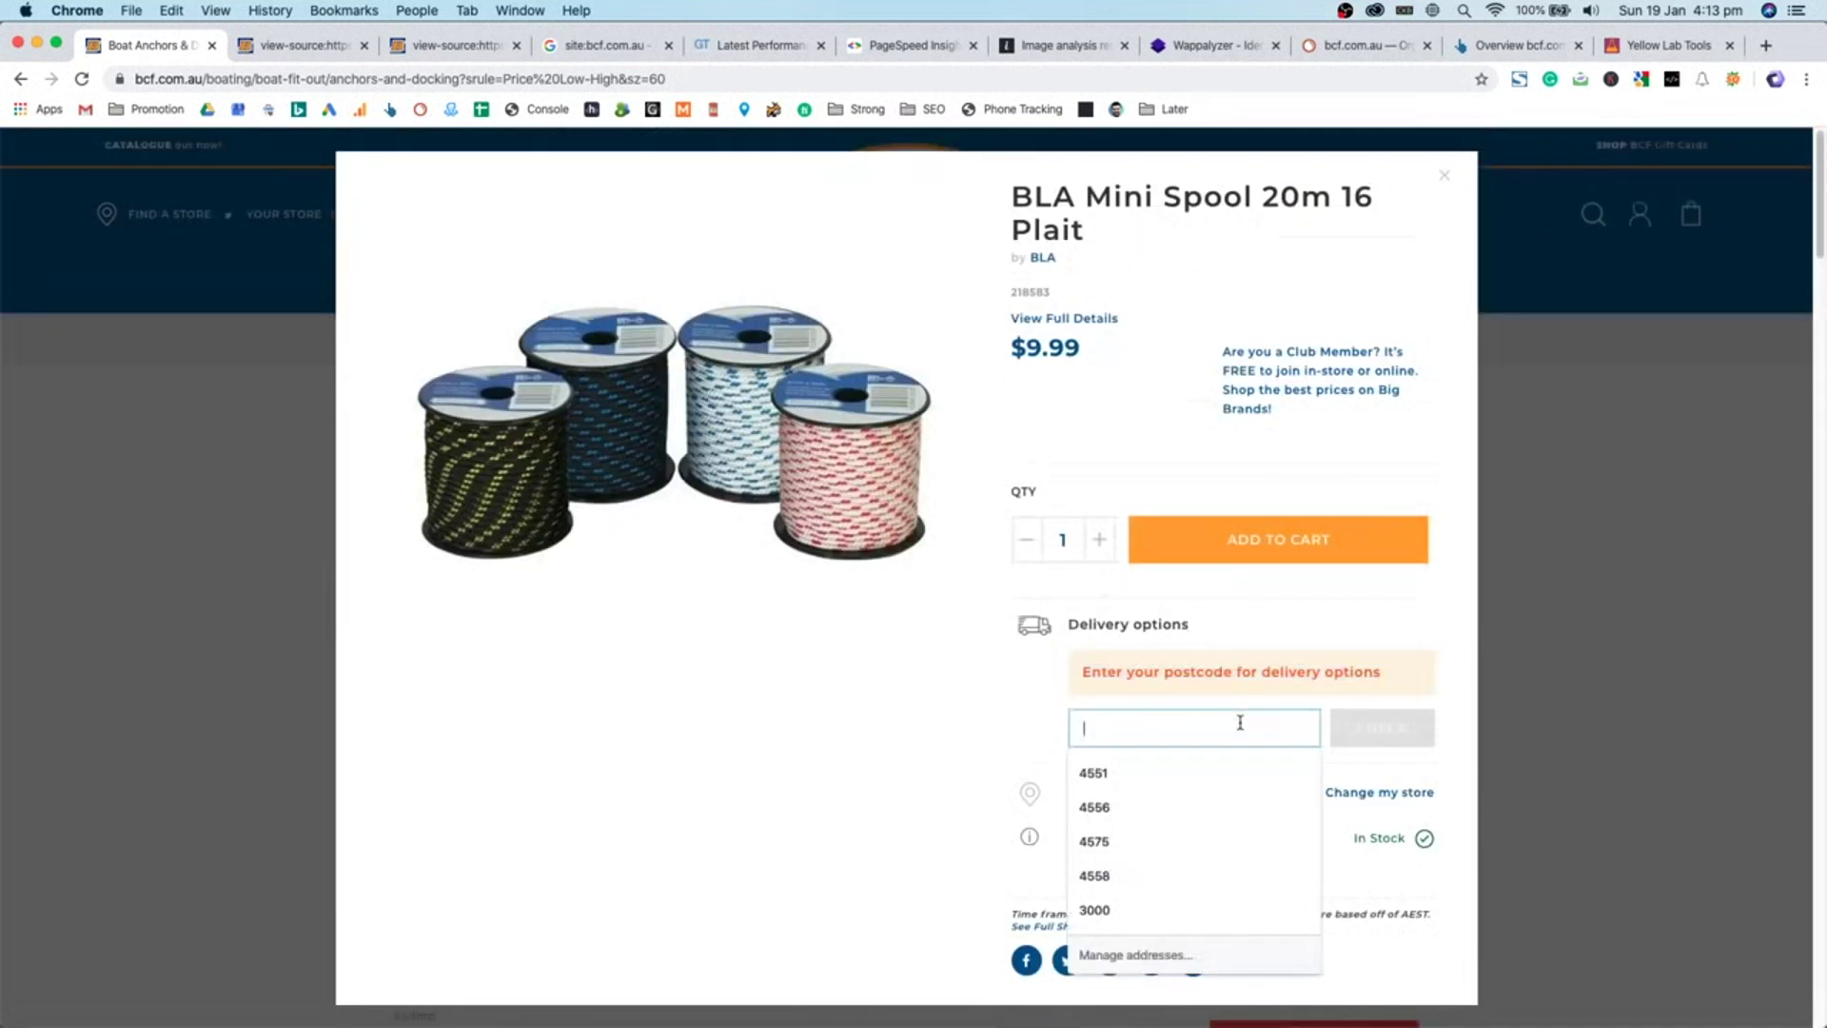
left_click(1299, 407)
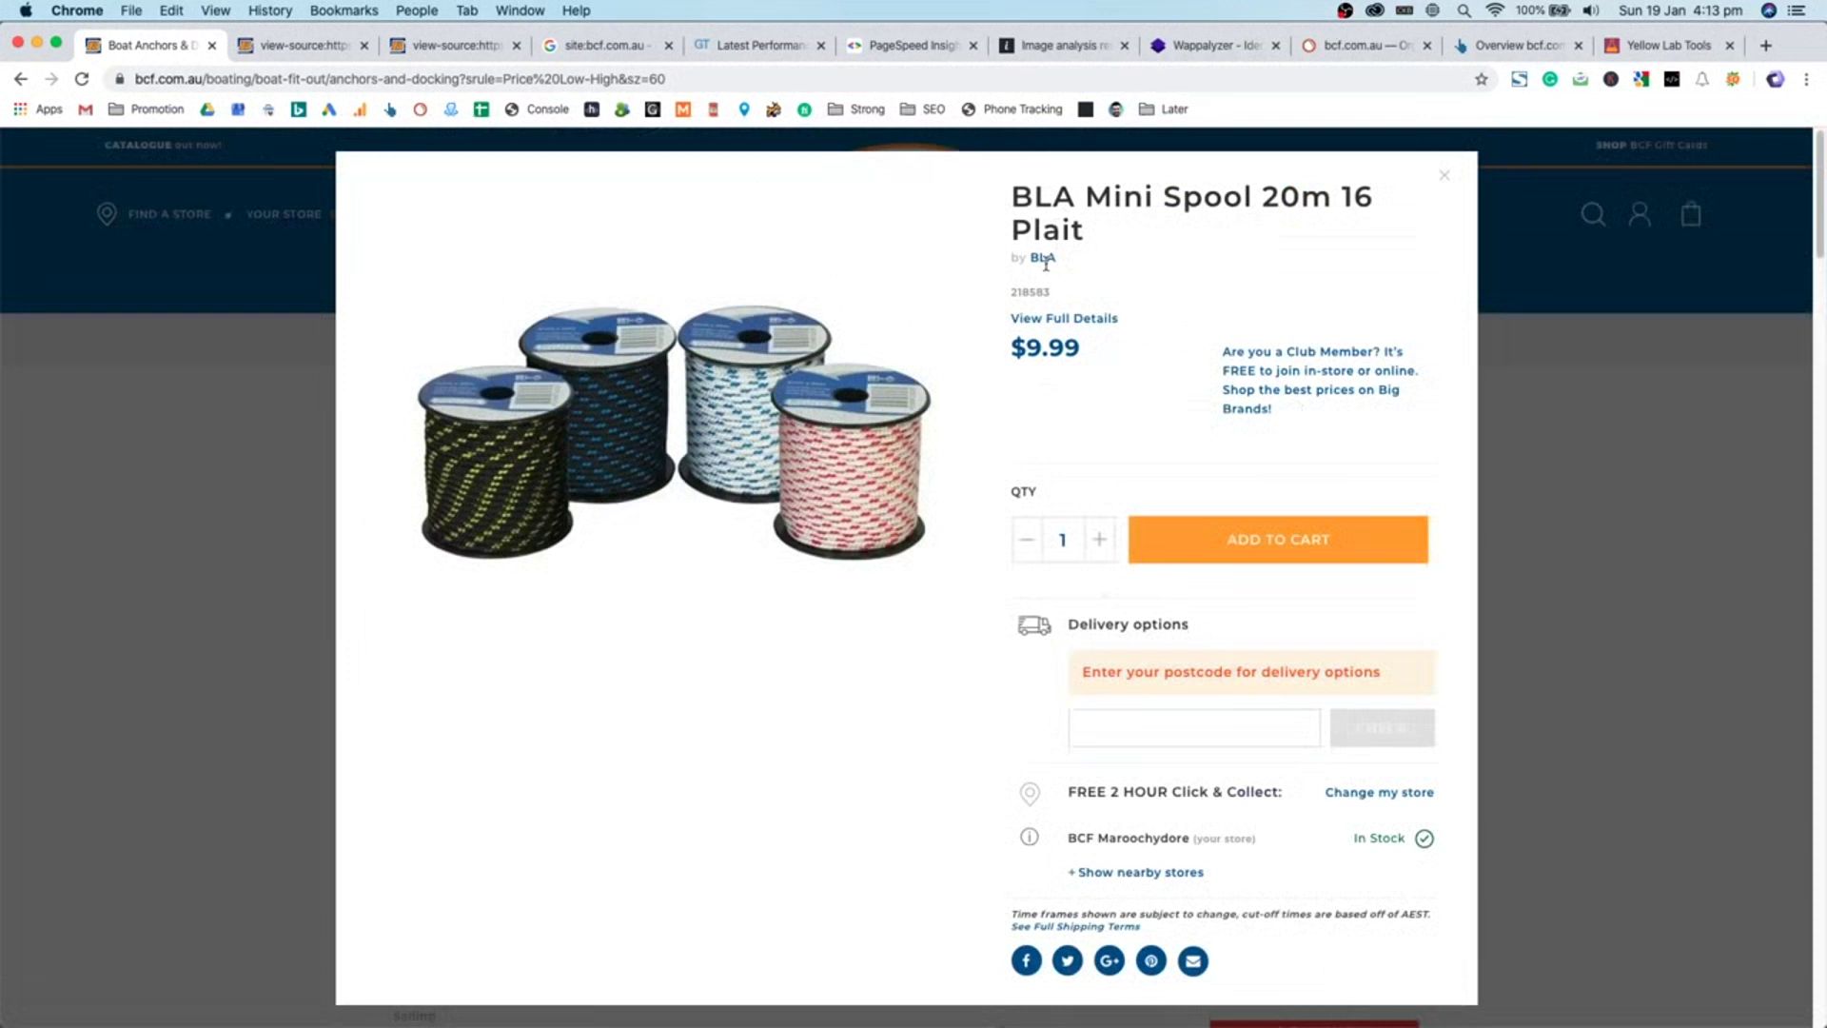
scroll(1148, 754, "down", 2)
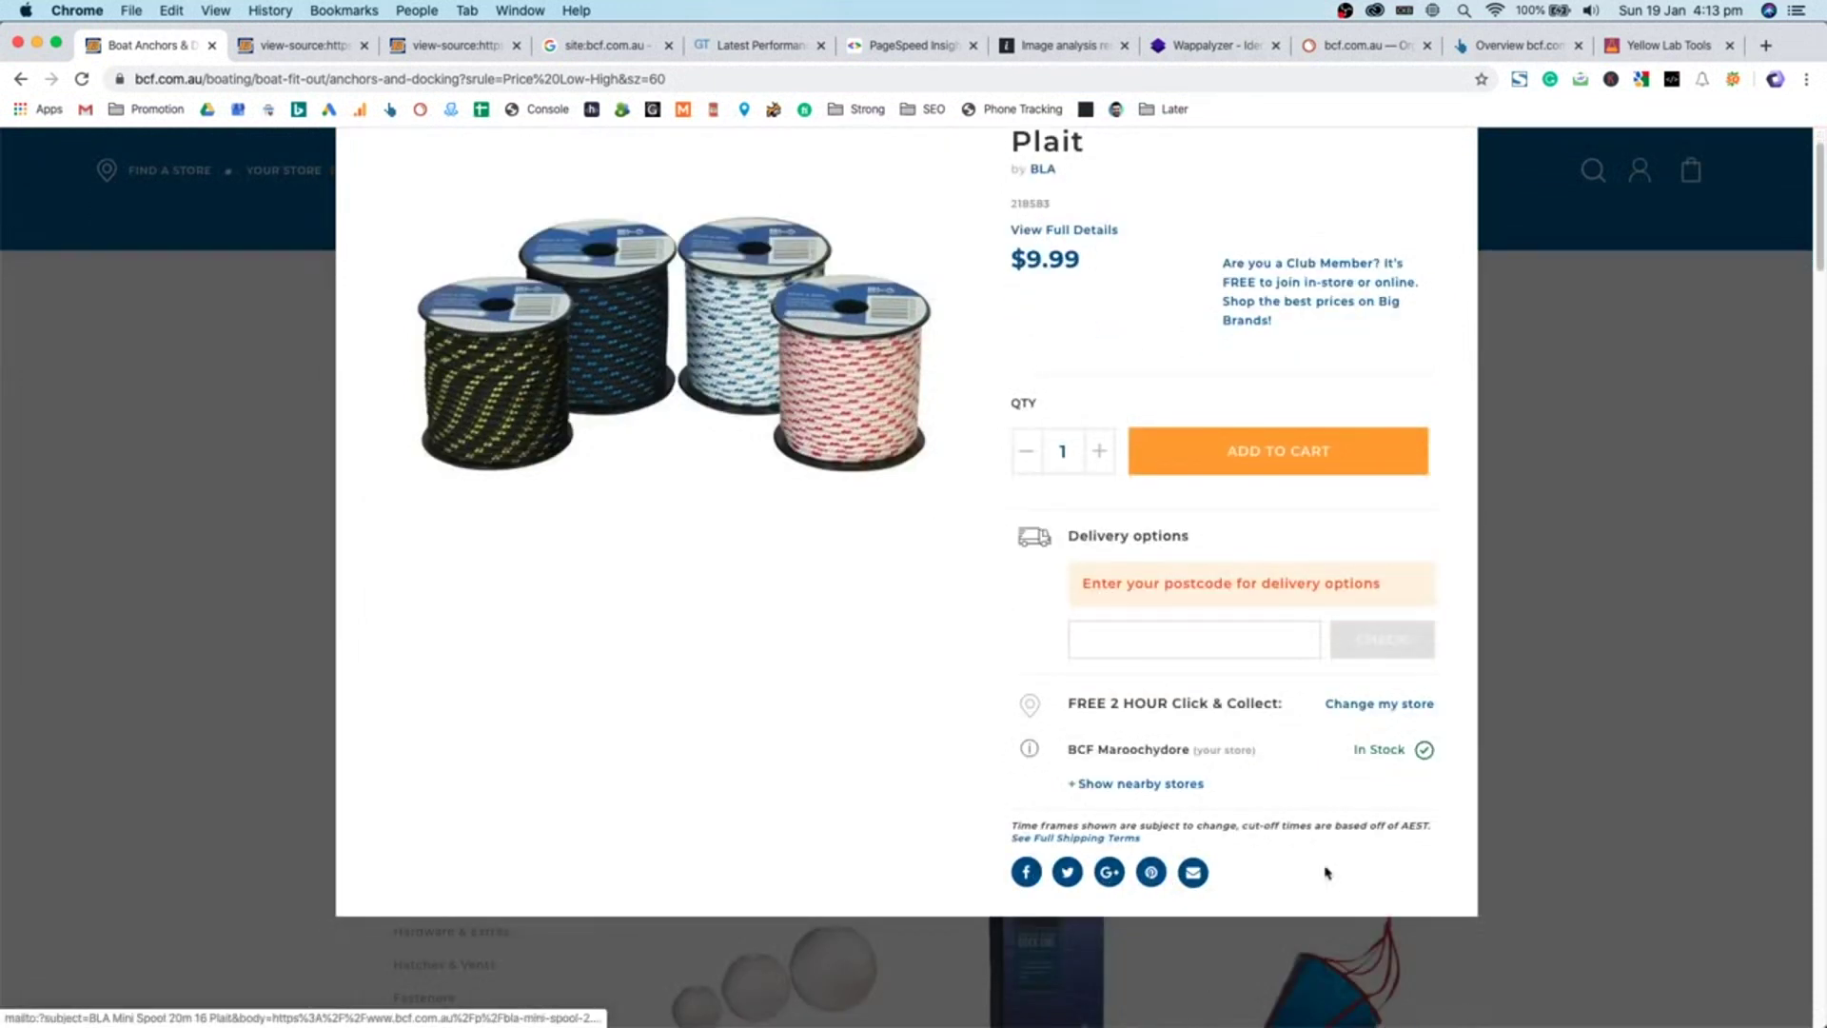
- Open the full BLA Mini Spool 20m 16 Plait page and view its image and $9.99 price
left_click(1710, 632)
left_click(1078, 587)
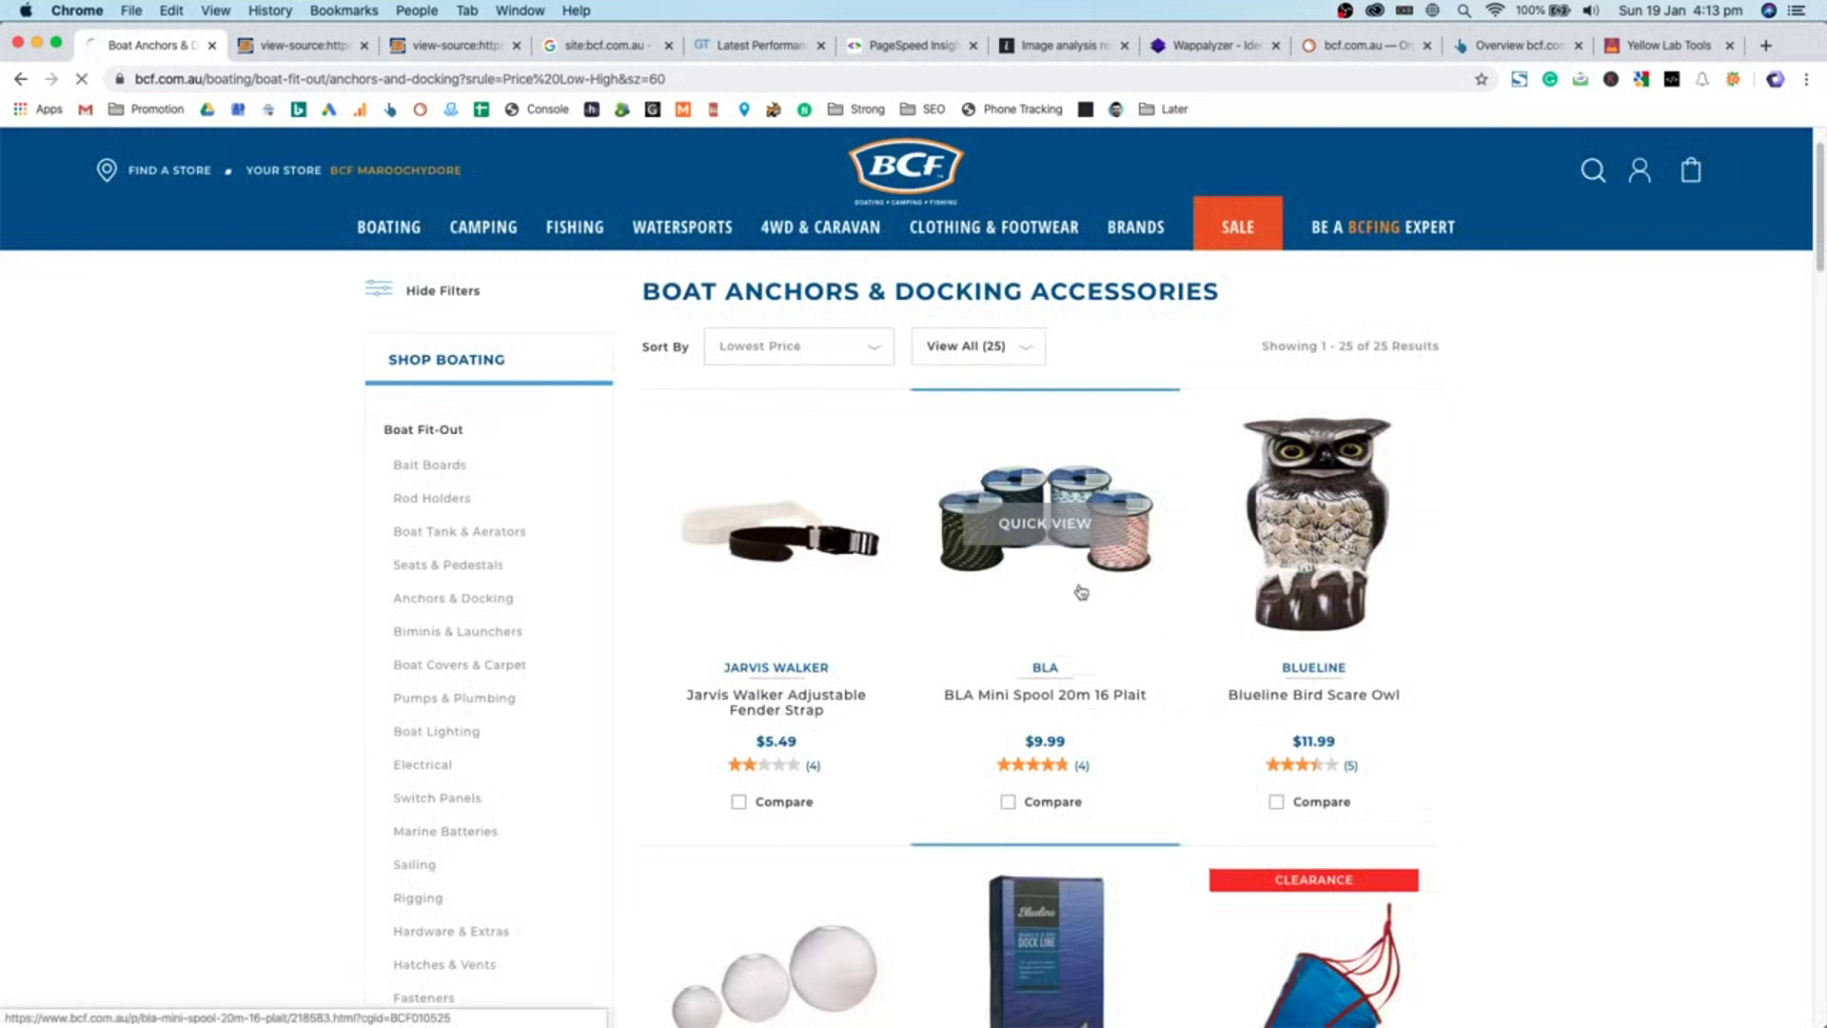
scroll(1115, 538, "down", 2)
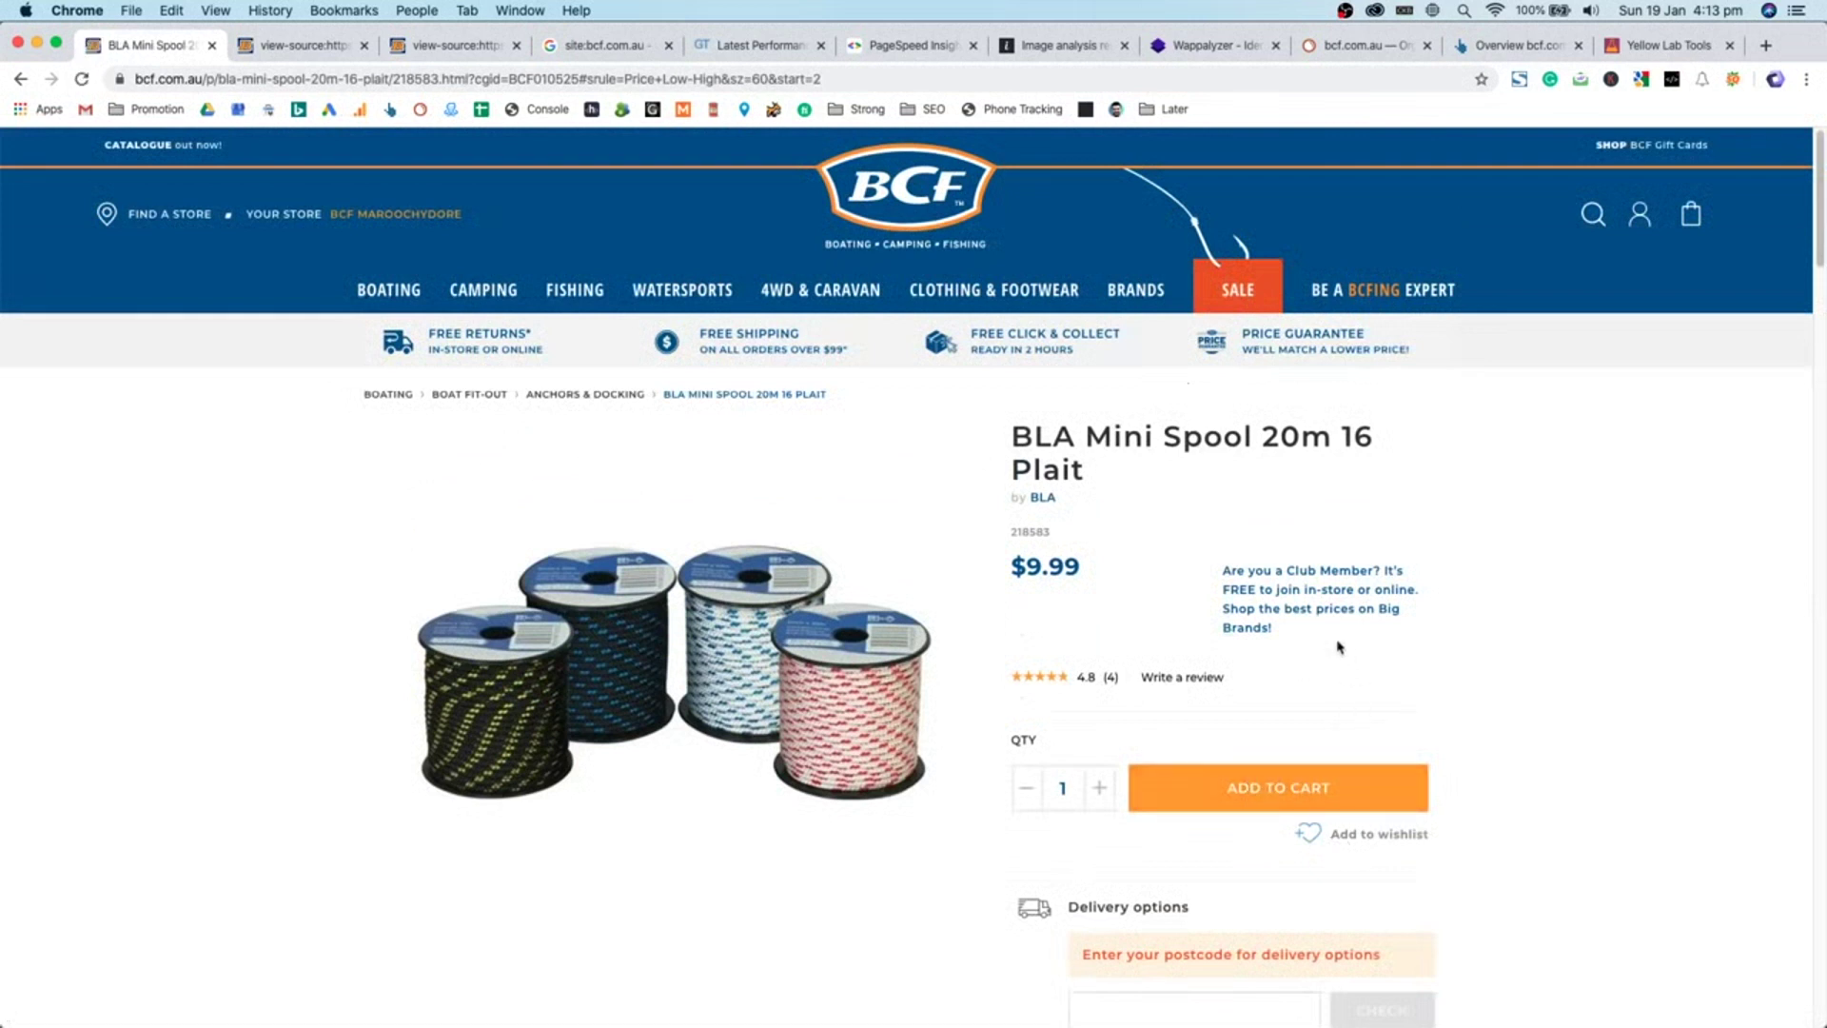
scroll(1101, 454, "down", 4)
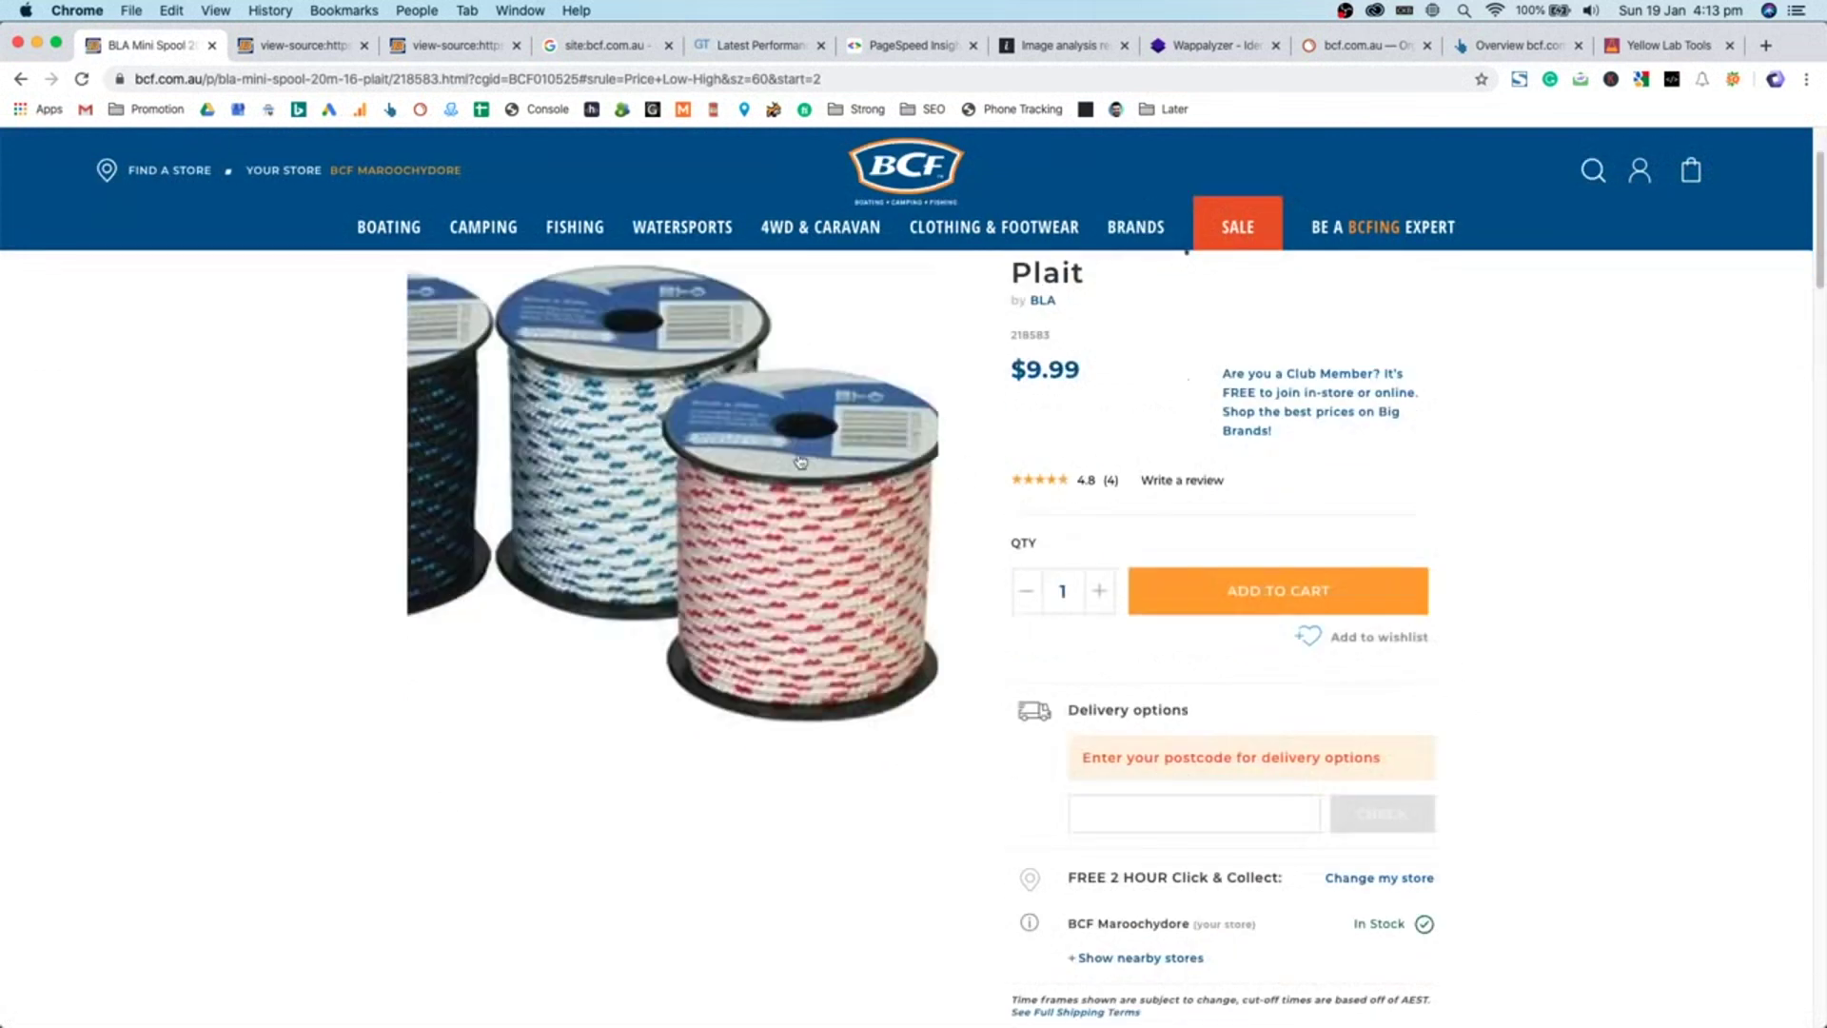
scroll(620, 399, "up", 2)
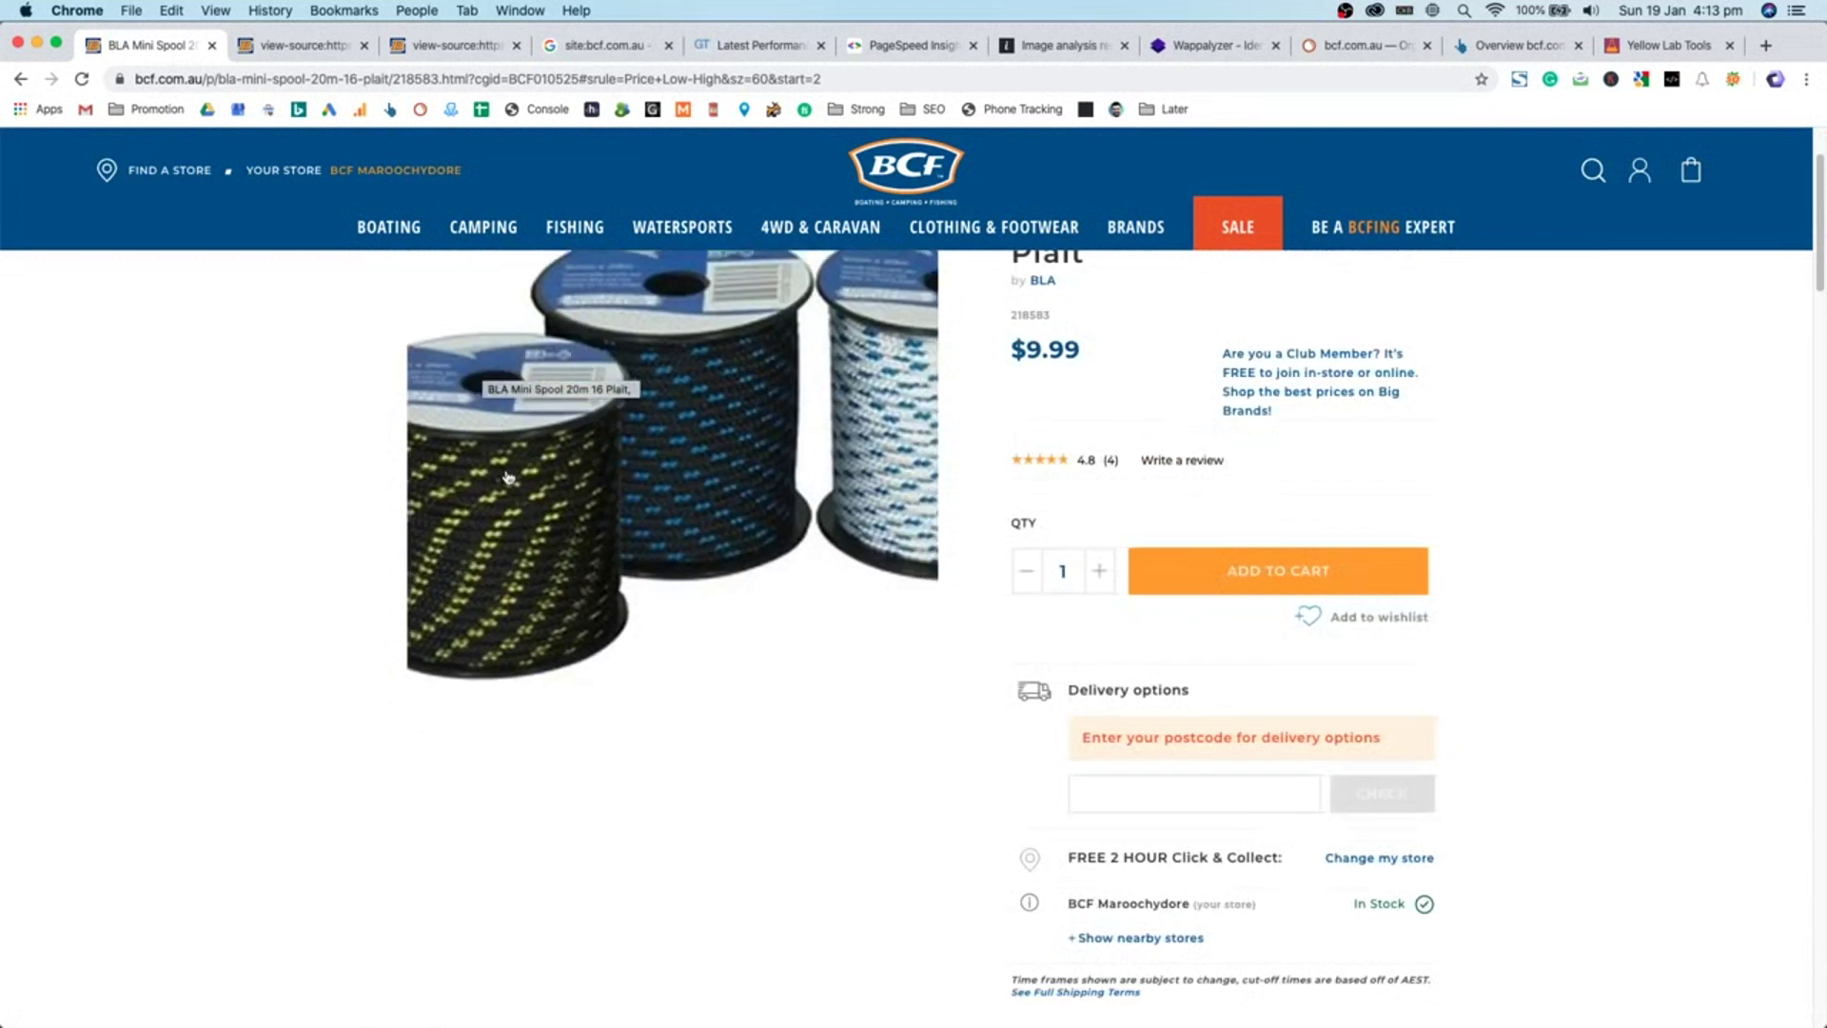
- Inspect the main product image in Chrome DevTools
scroll(1409, 778, "down", 1)
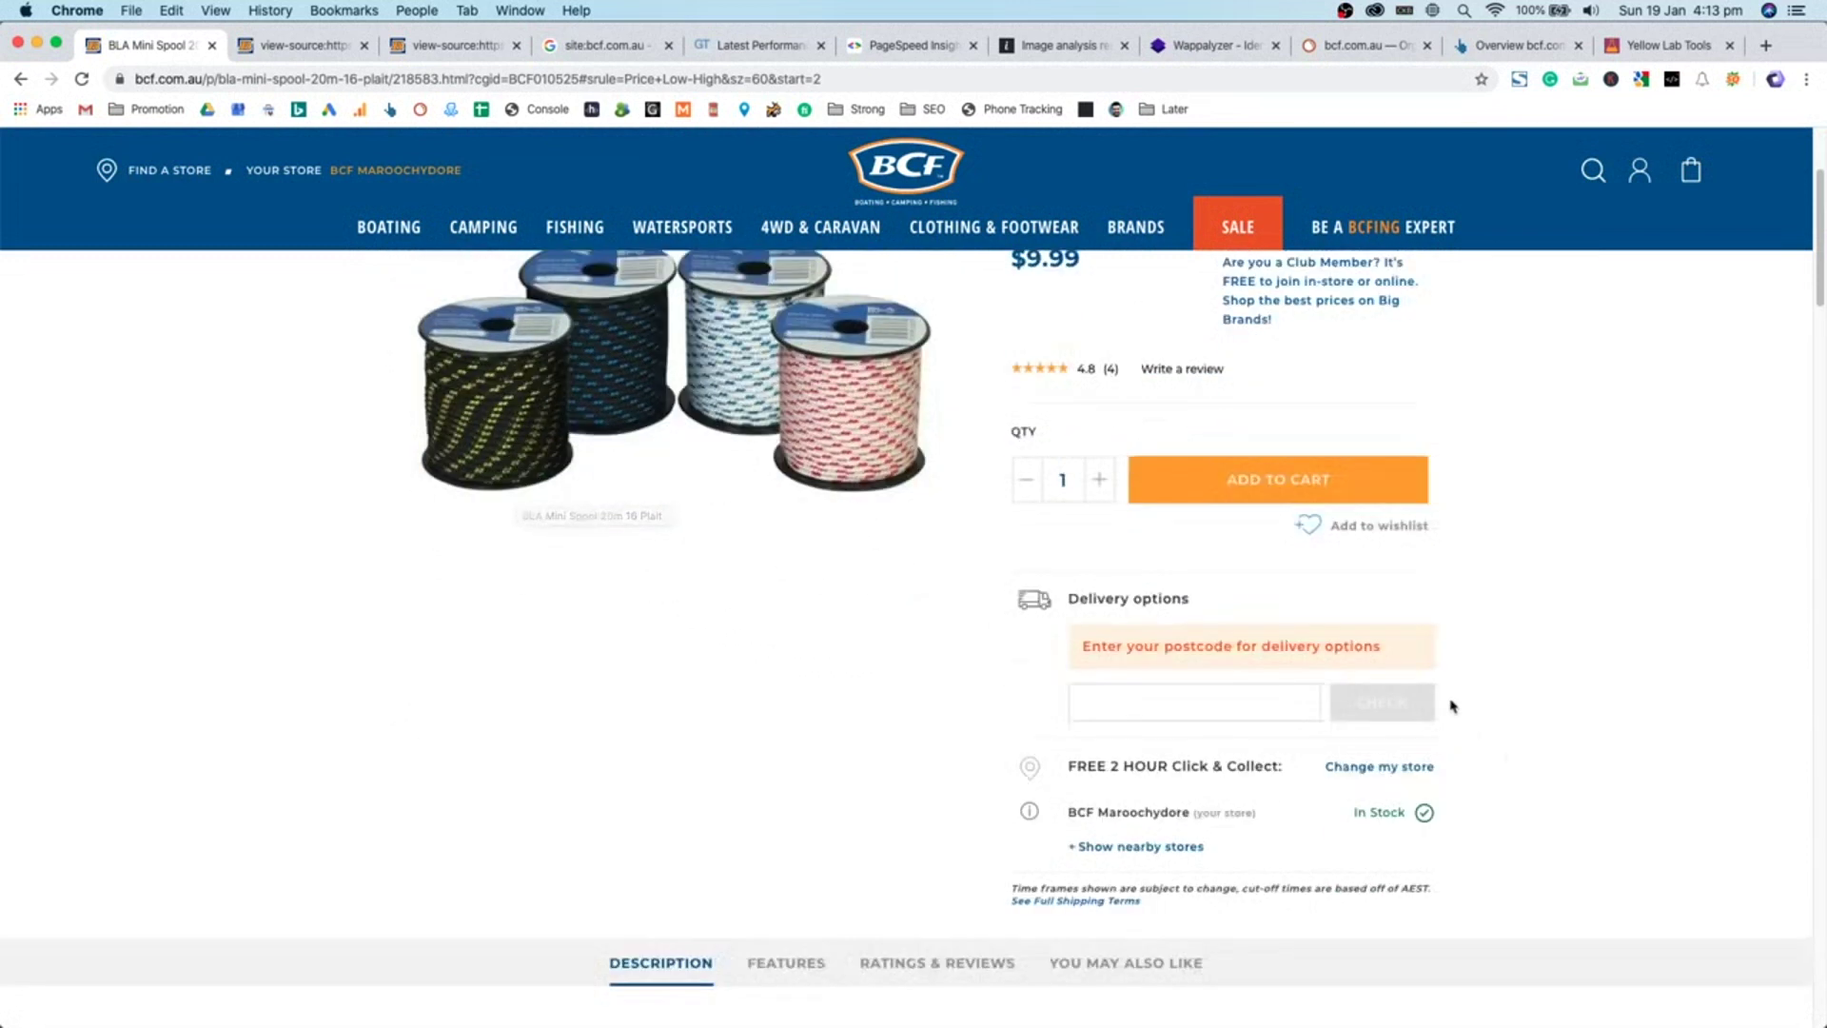
scroll(1448, 704, "up", 2)
right_click(692, 508)
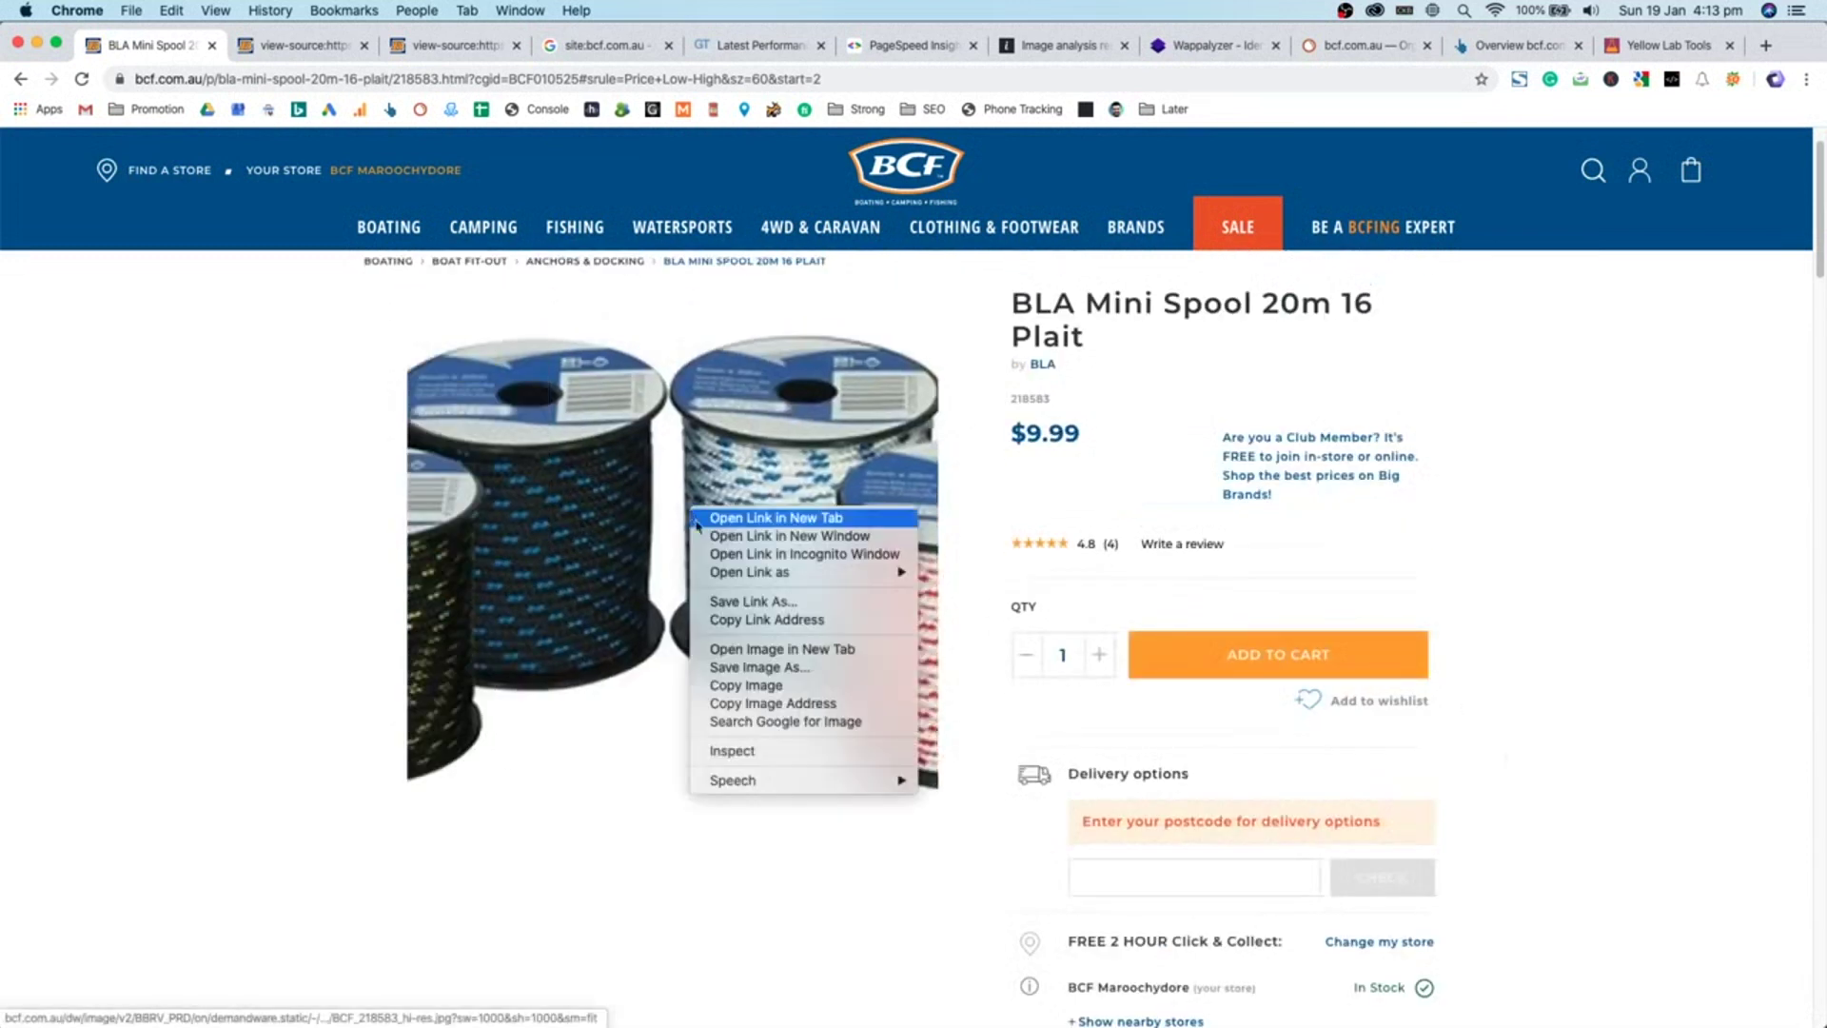
left_click(805, 750)
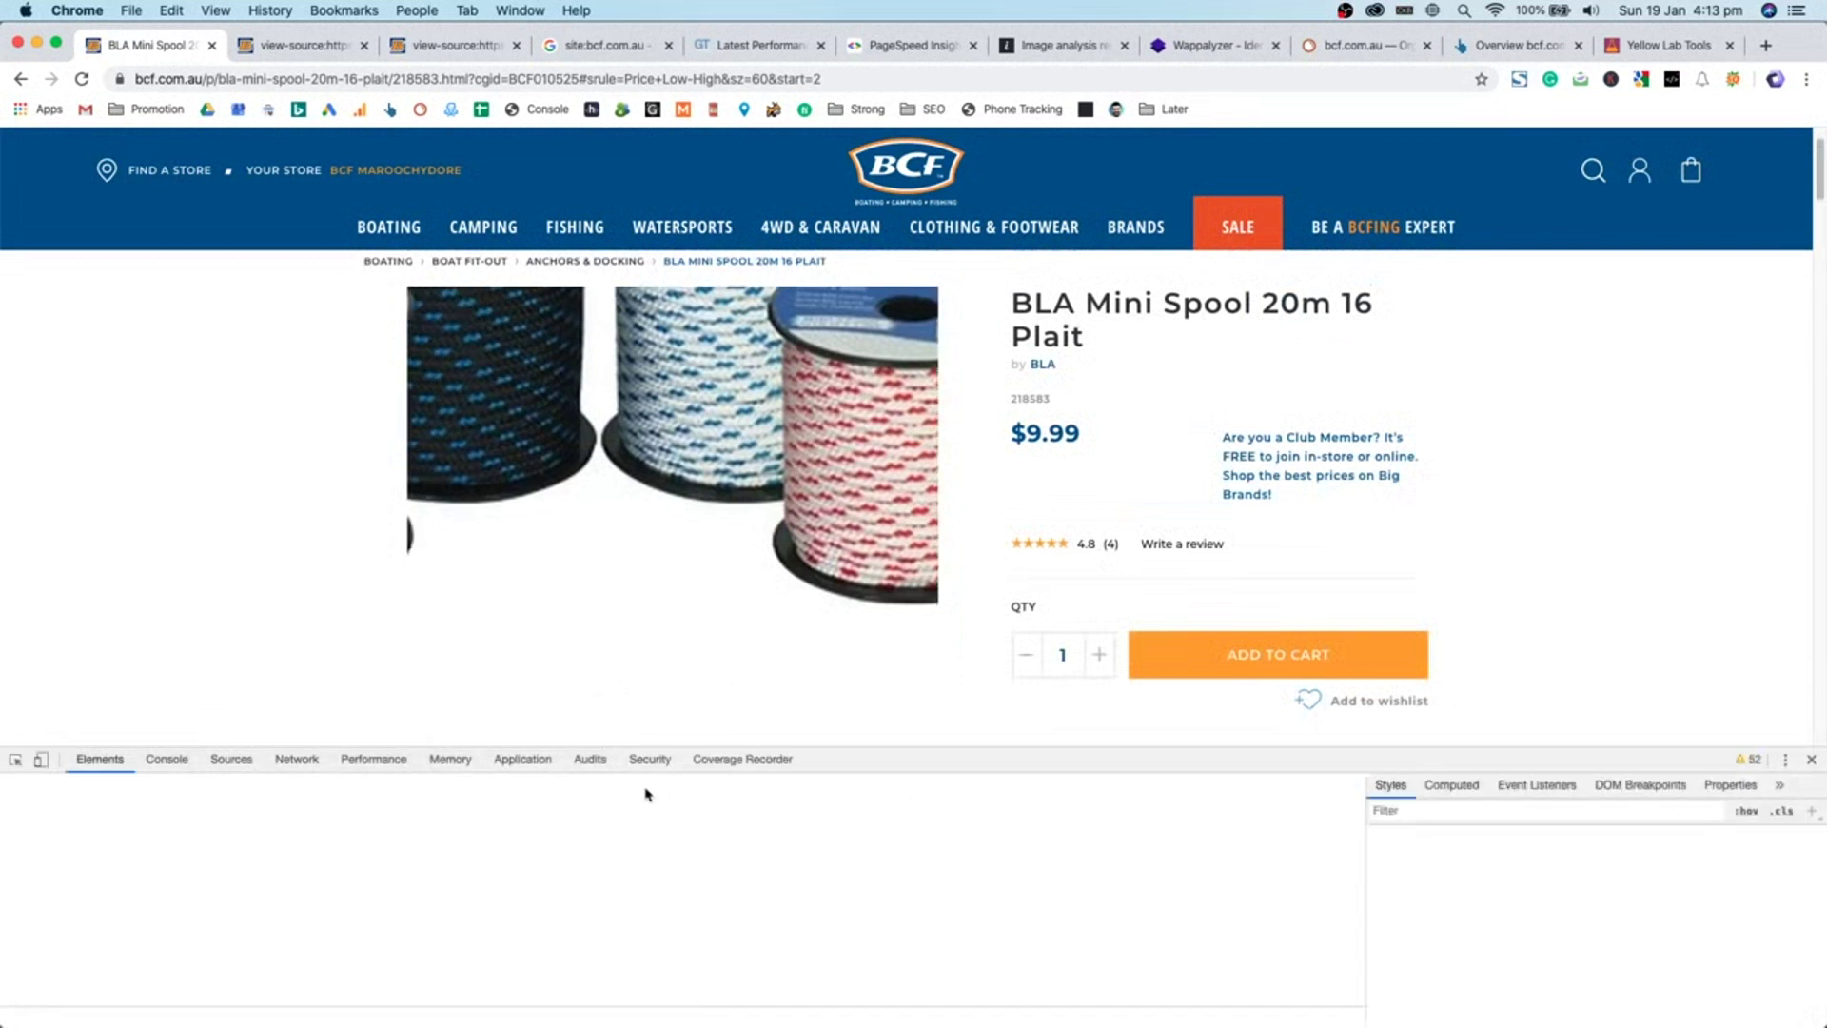
- Select the img.primary-image node and read its alt text 'BLA Mini Spool 20m 16 Plait, , bcf_hi-res'
mouse_move(603, 889)
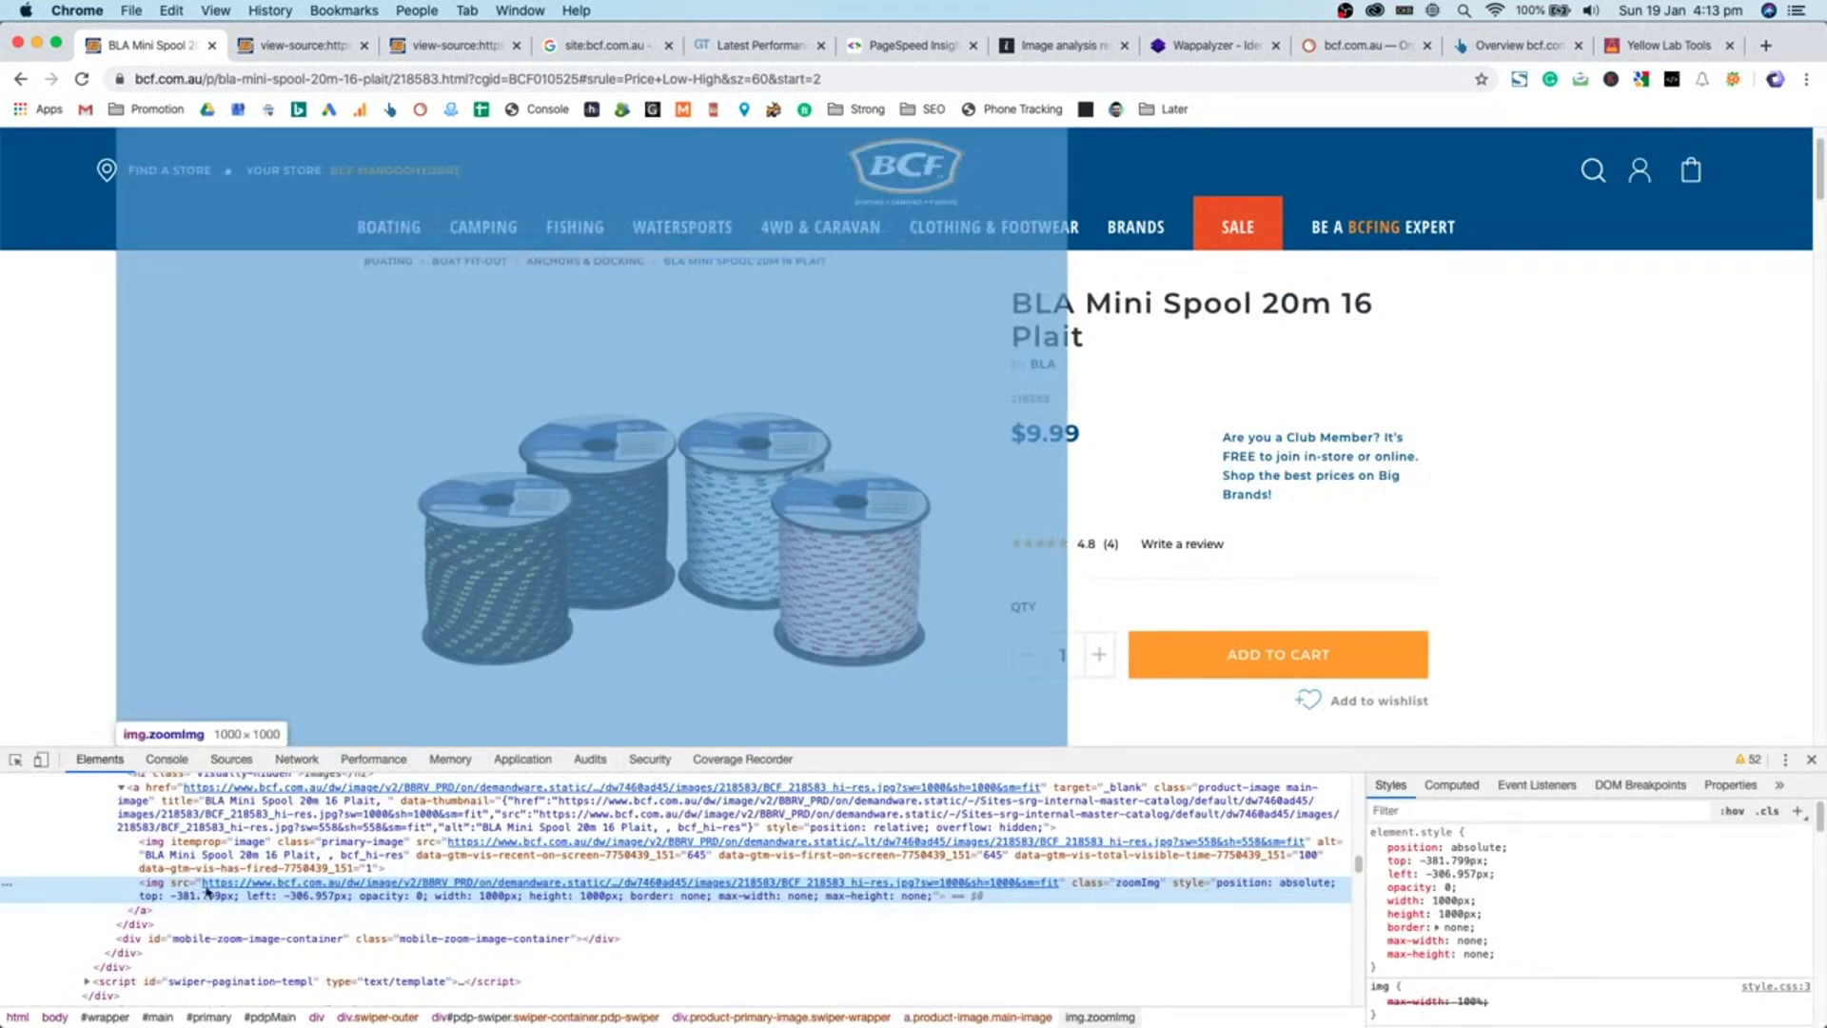
mouse_move(712, 889)
left_click(383, 860)
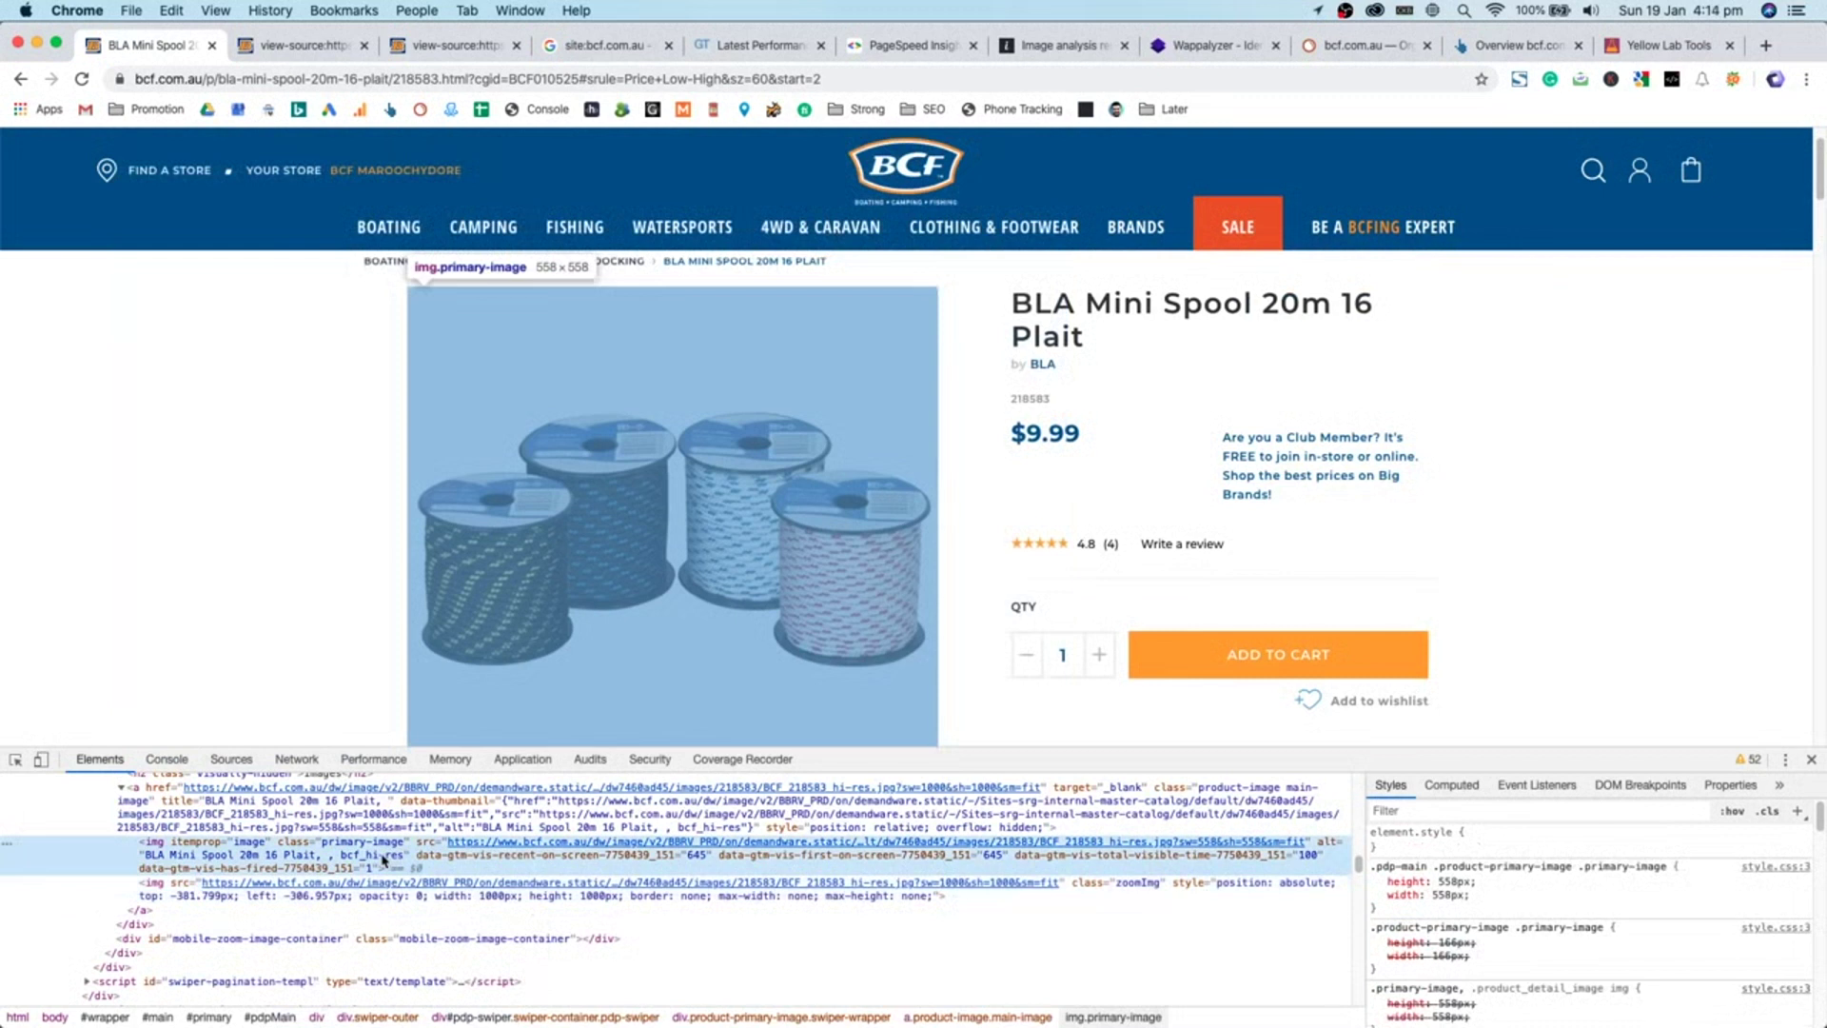
double_click(384, 859)
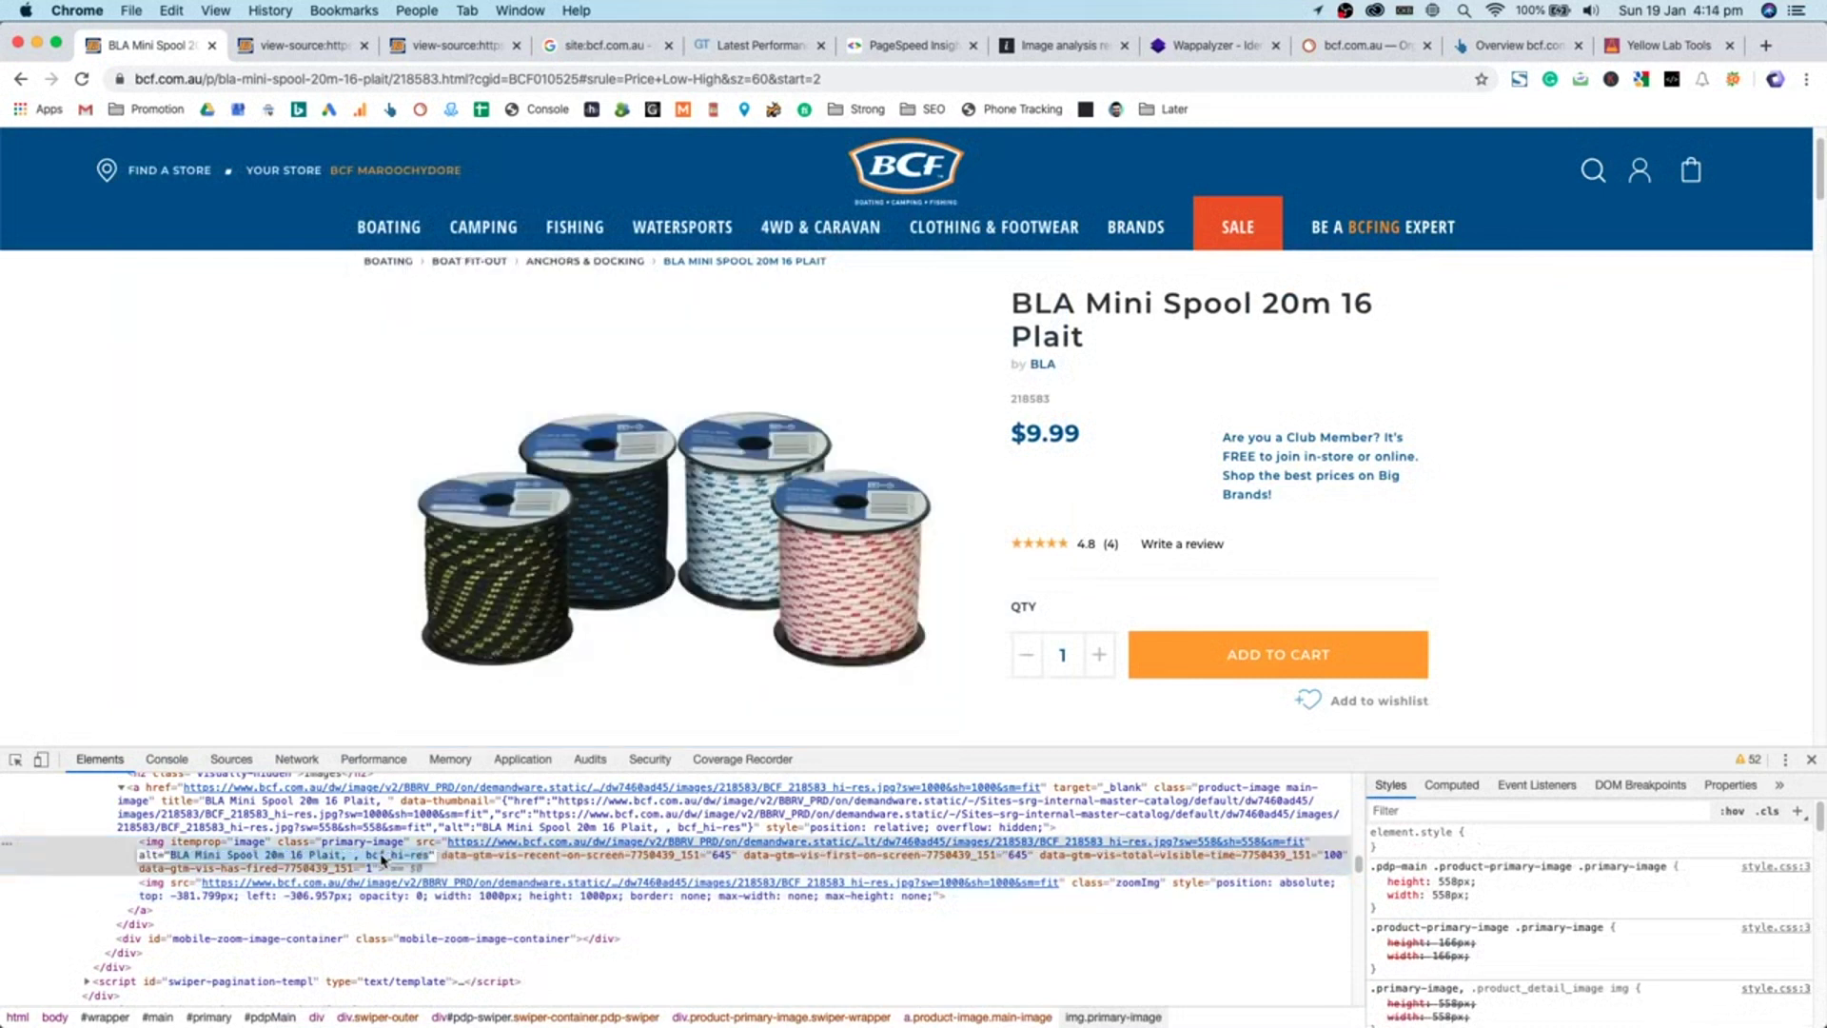
double_click(400, 856)
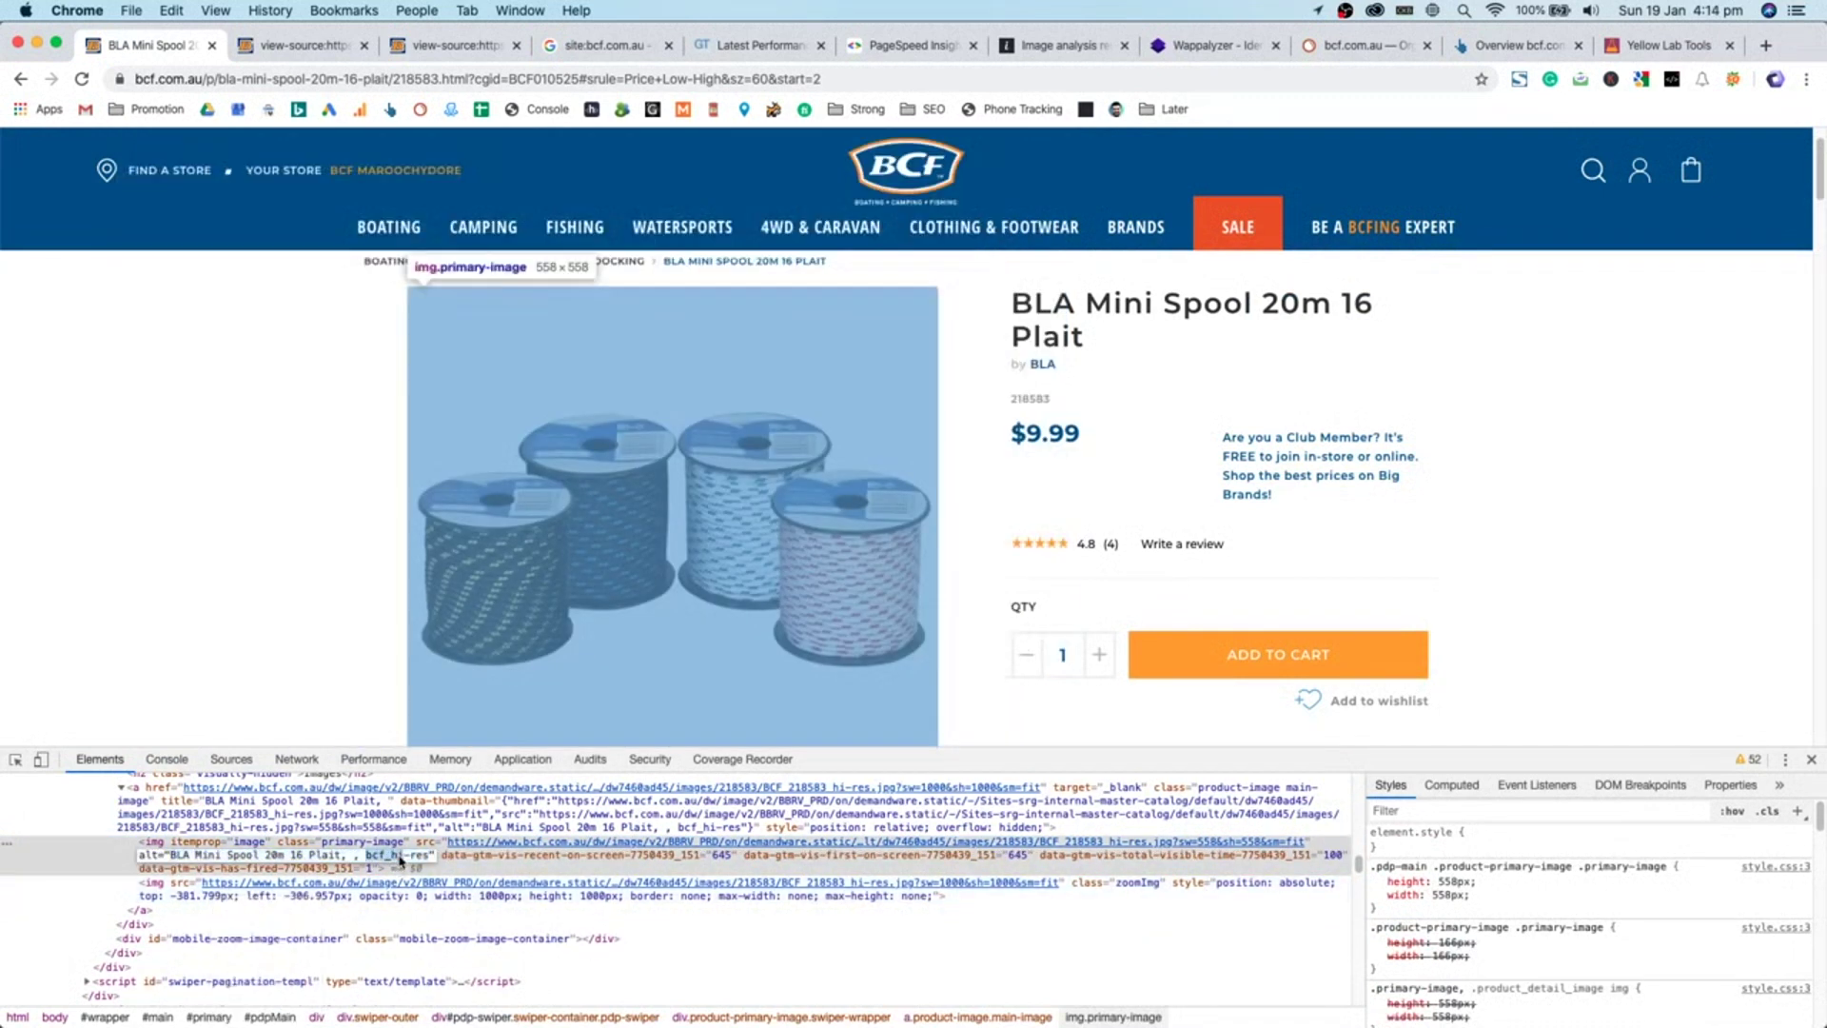
triple_click(286, 859)
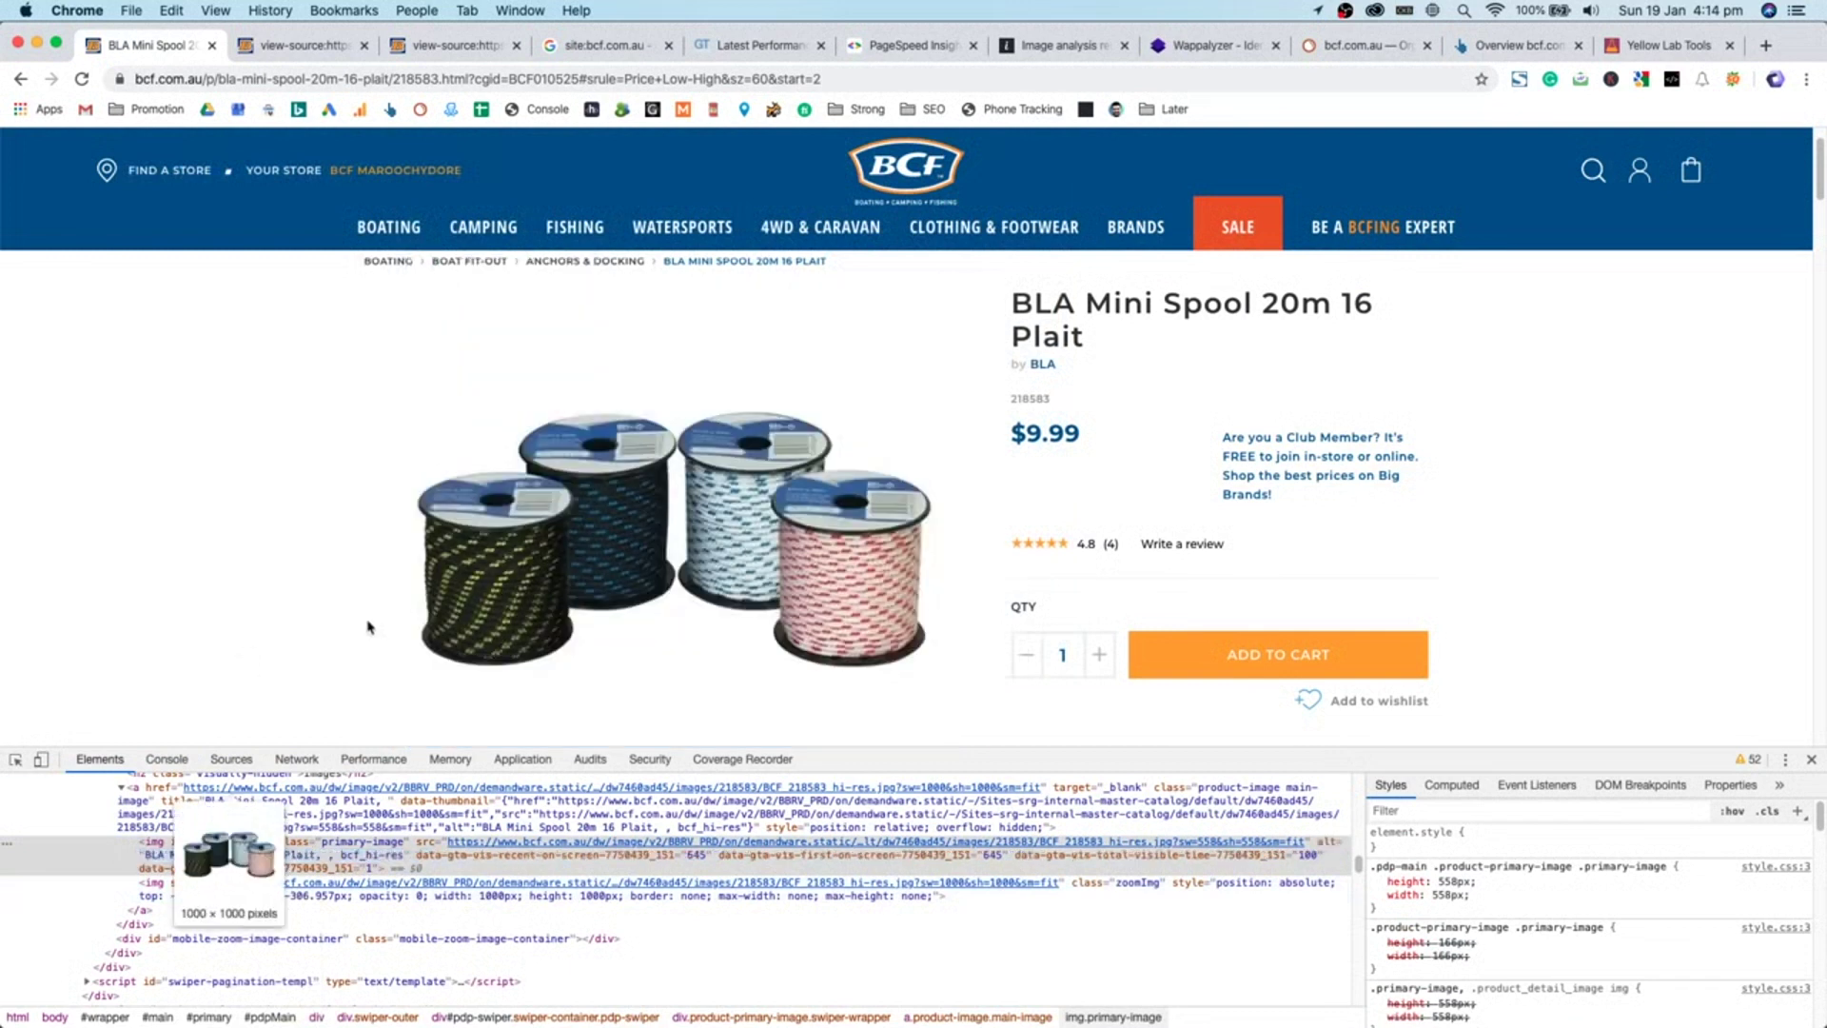
scroll(1028, 477, "down", 10)
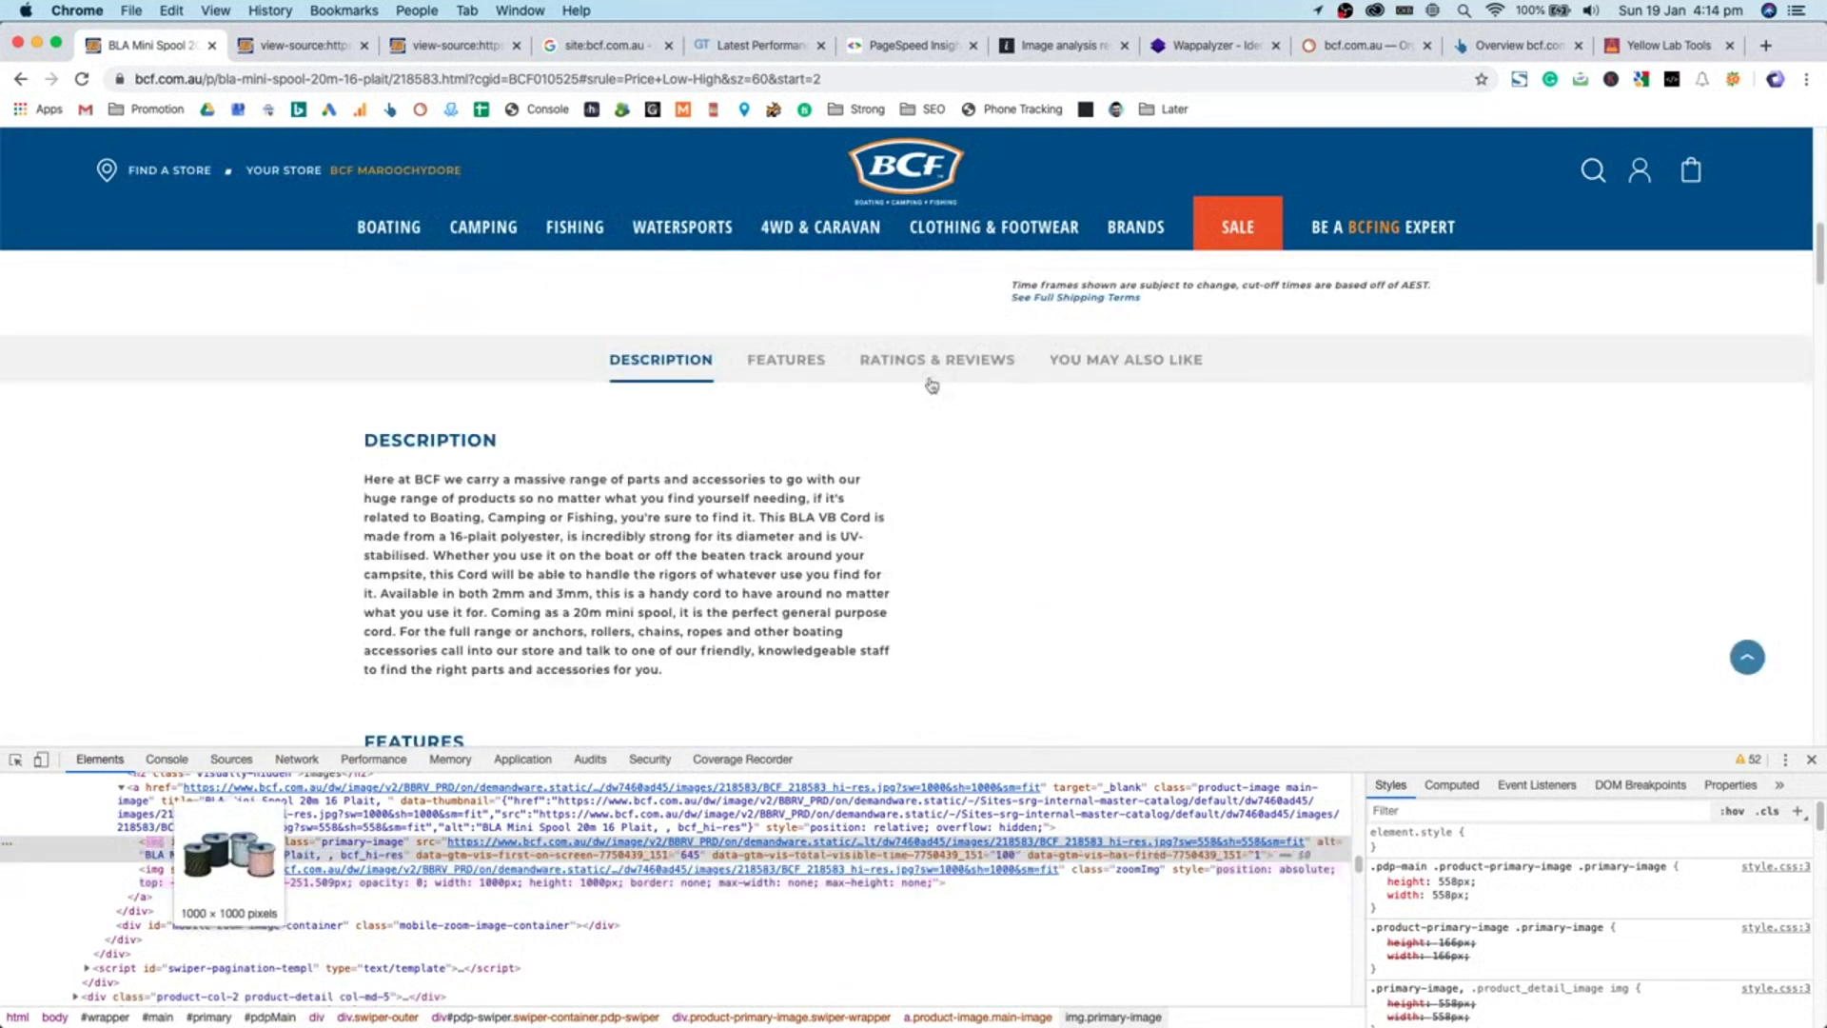
- Select the Description paragraph under Features and search Google for it
left_click(826, 362)
scroll(849, 409, "up", 4)
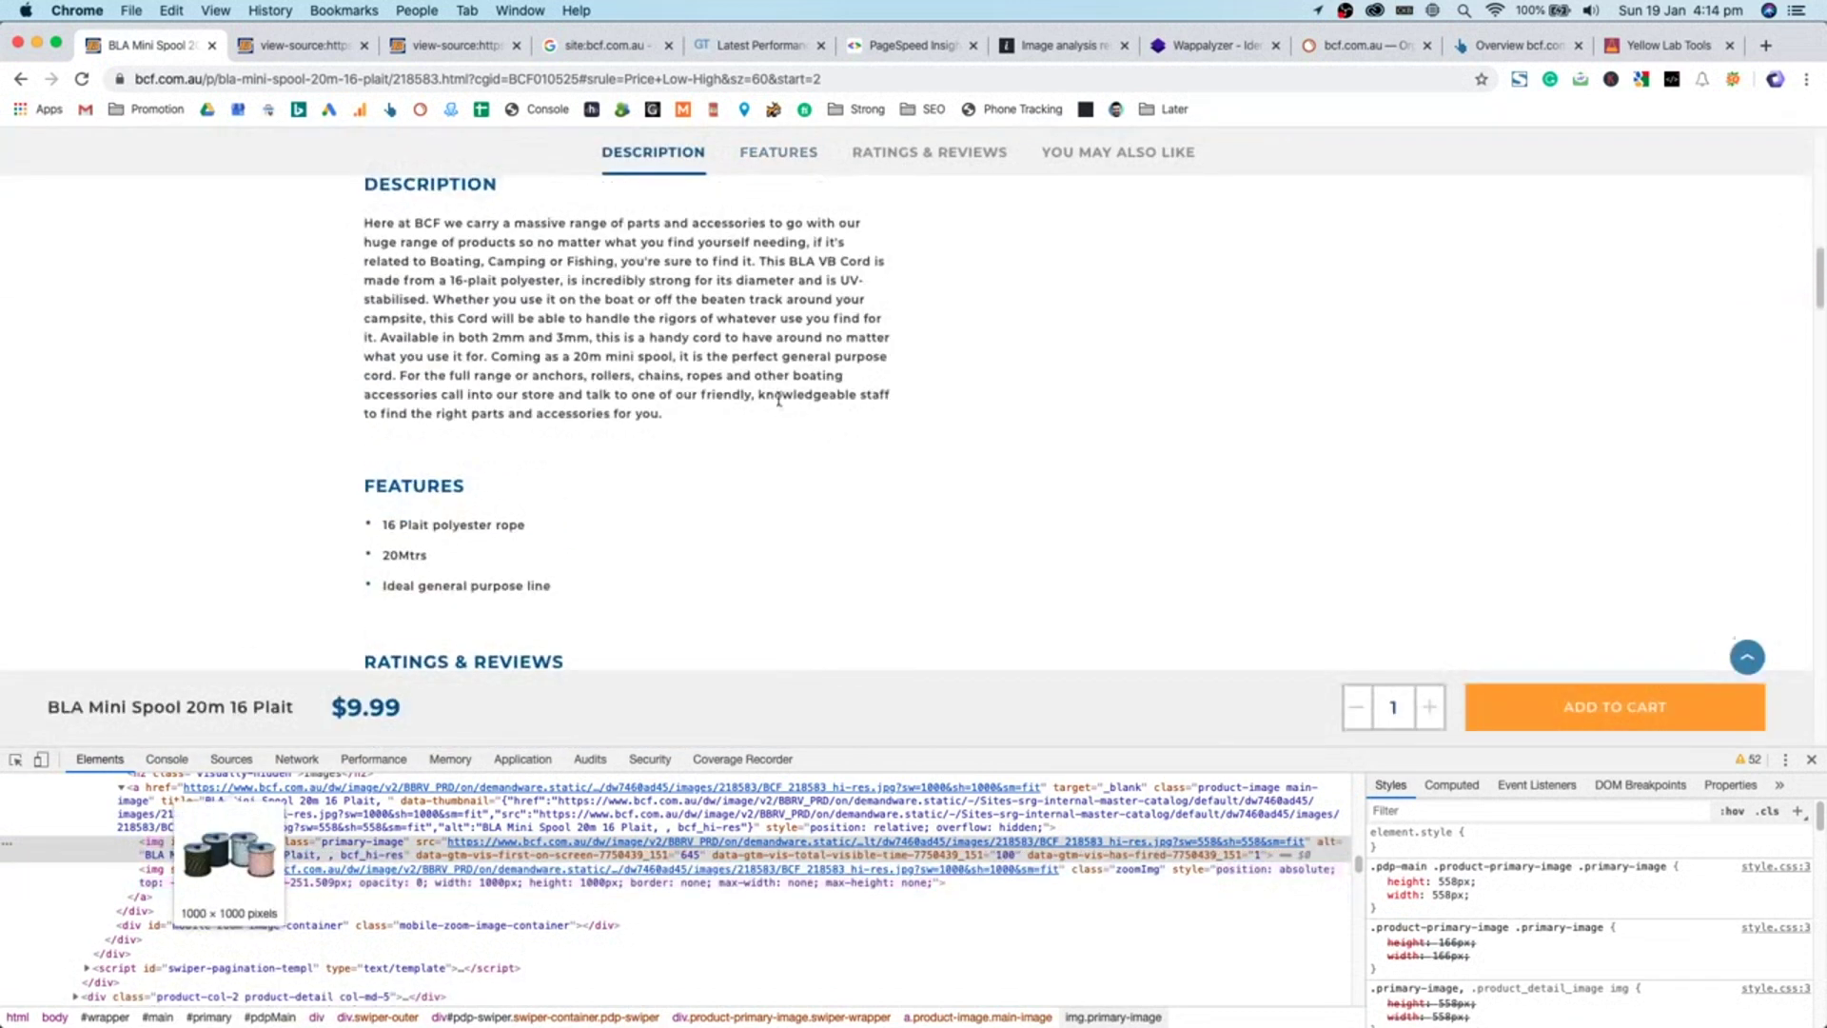
scroll(823, 267, "down", 4)
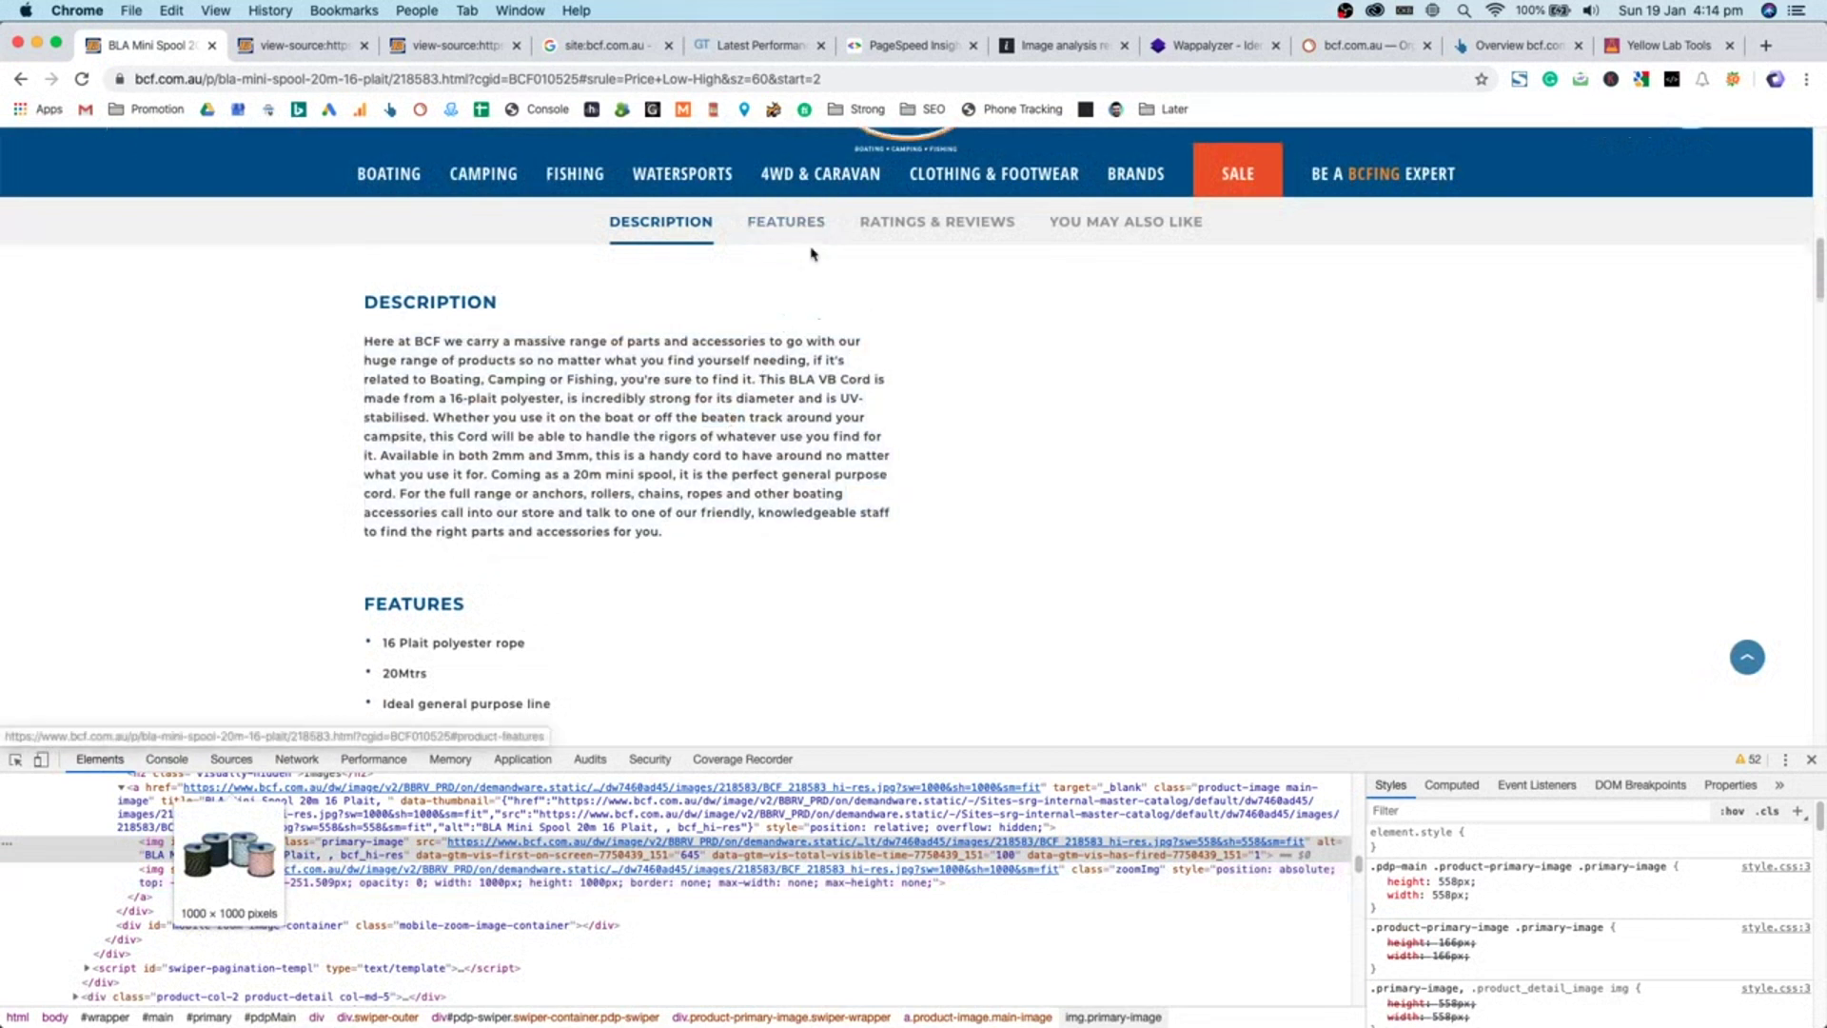
scroll(823, 267, "up", 2)
triple_click(750, 356)
right_click(750, 357)
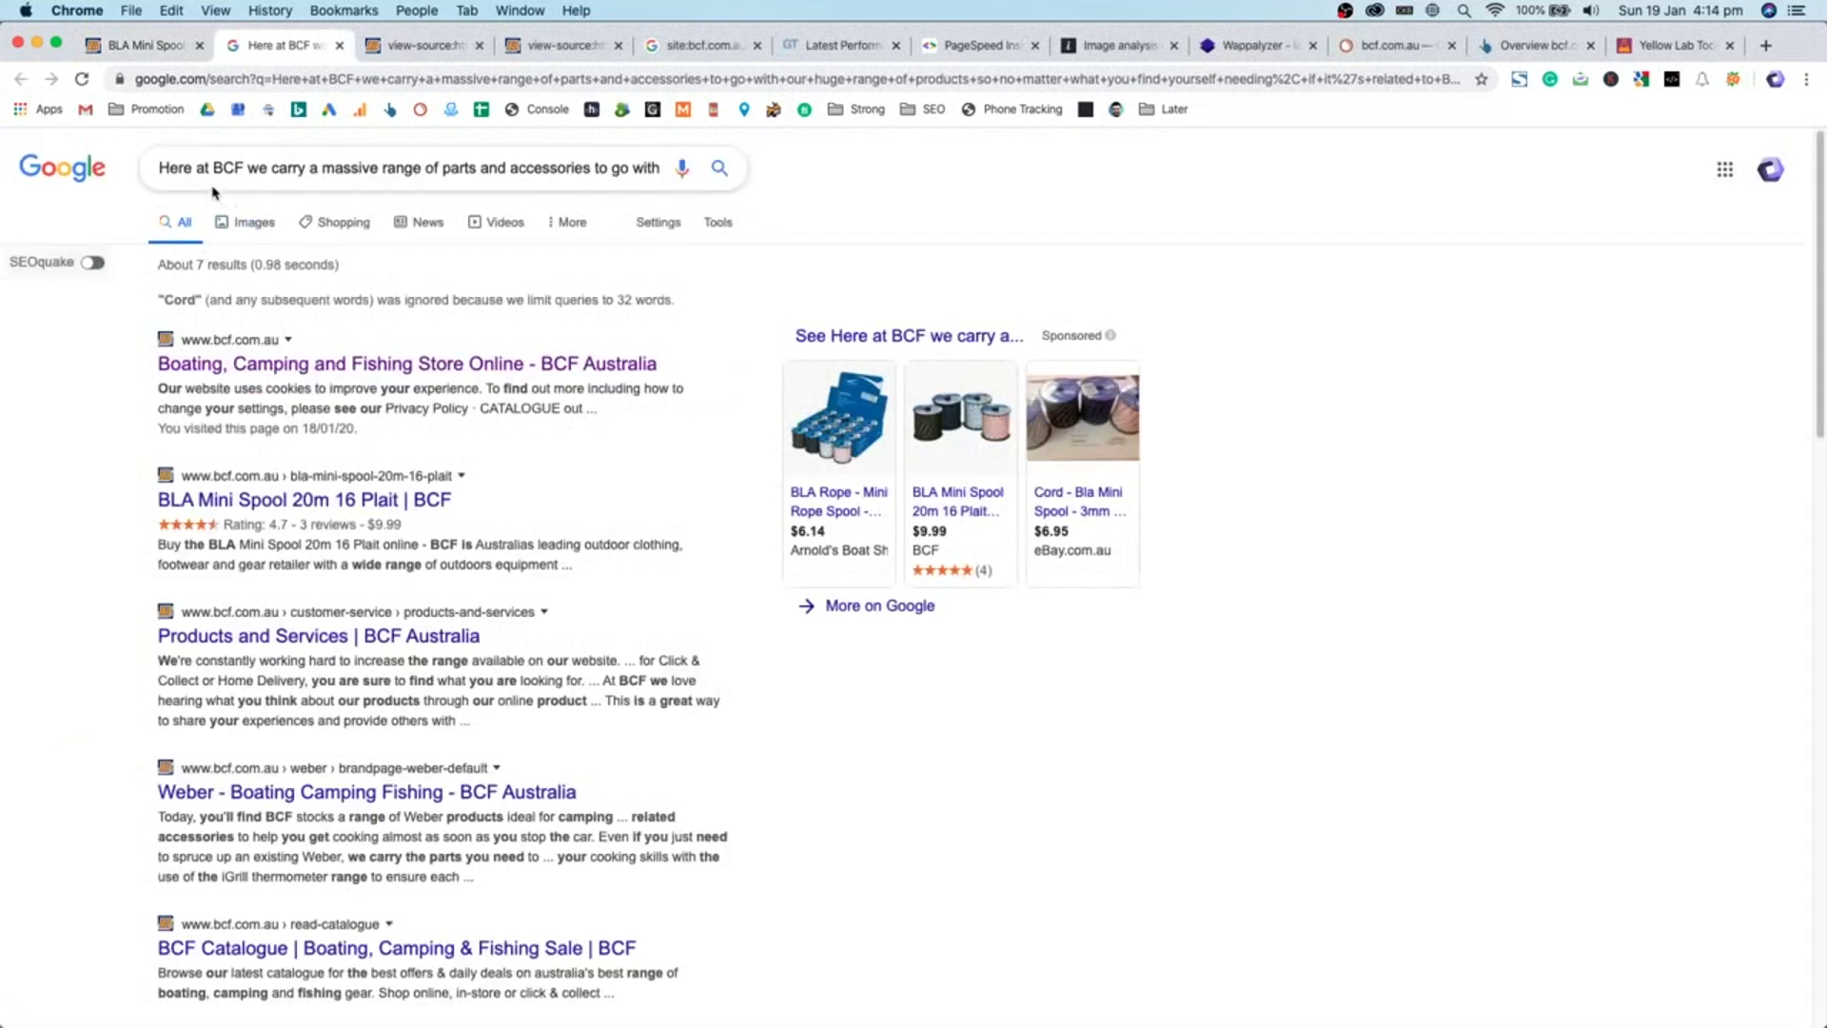
- Check the Google results for duplicates of the description text, then return to the product
left_click(162, 168)
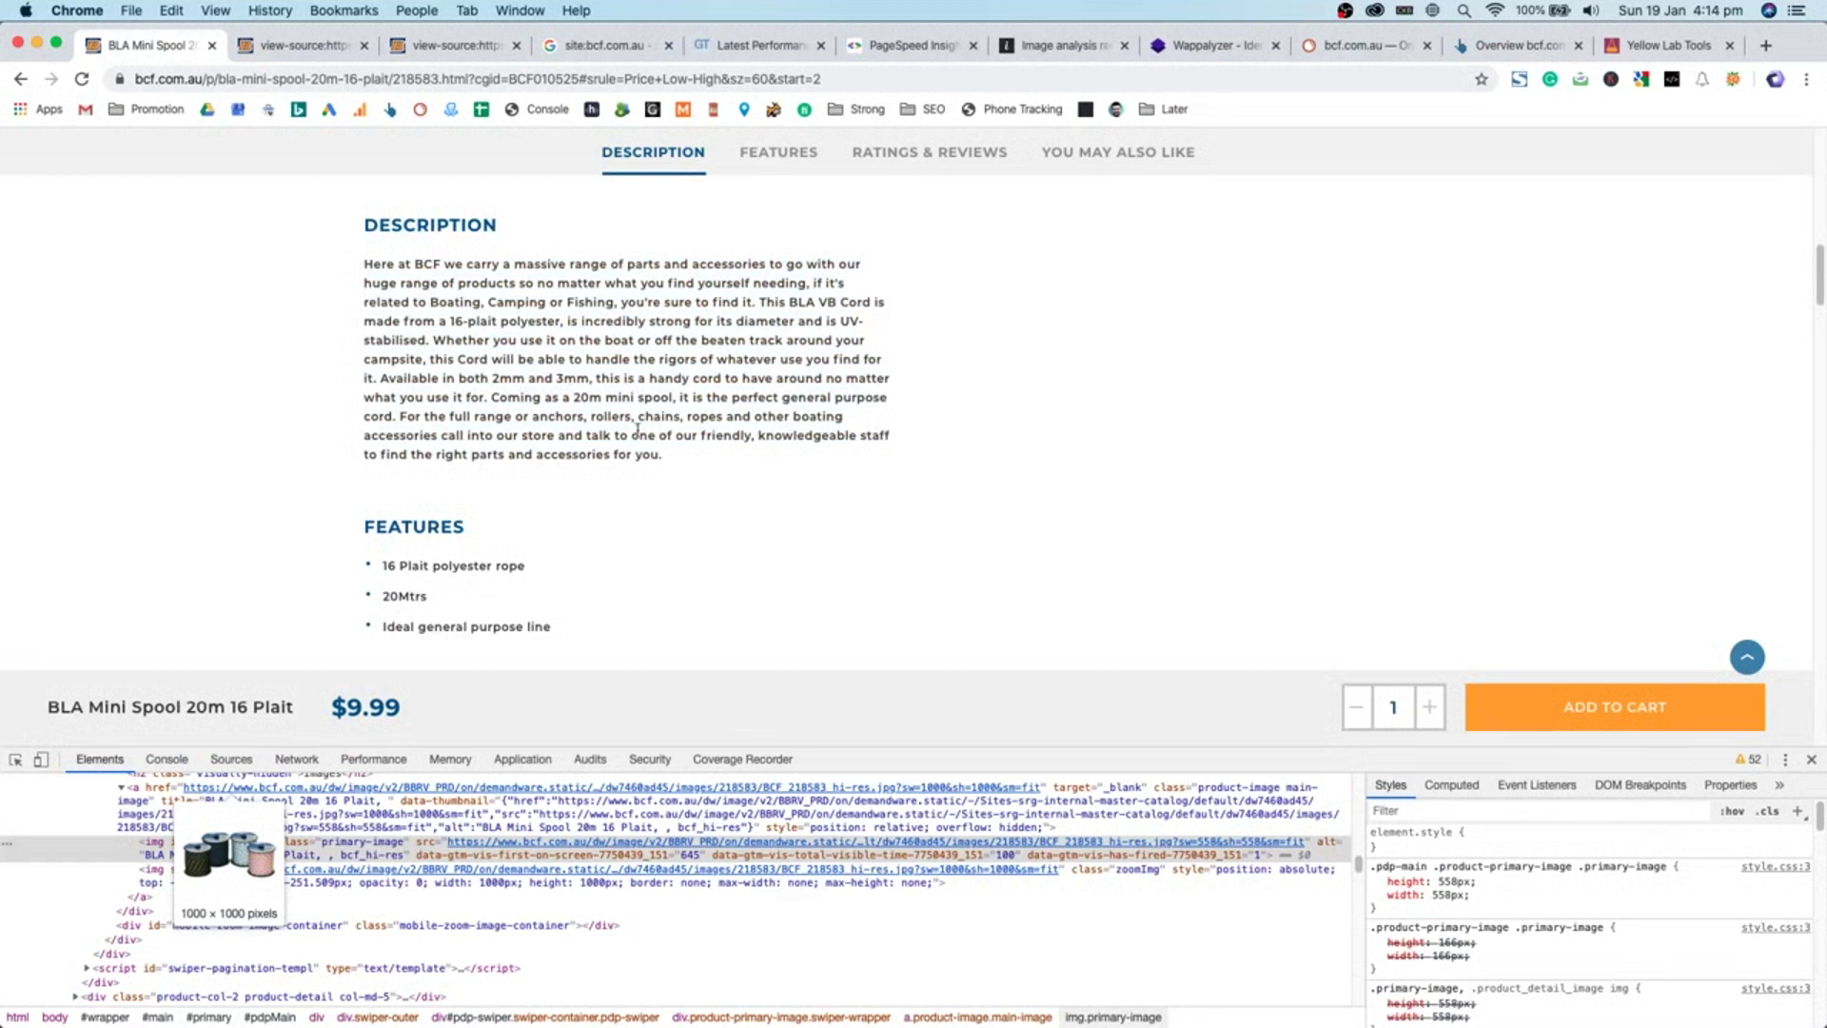
left_click_drag(666, 458, 386, 269)
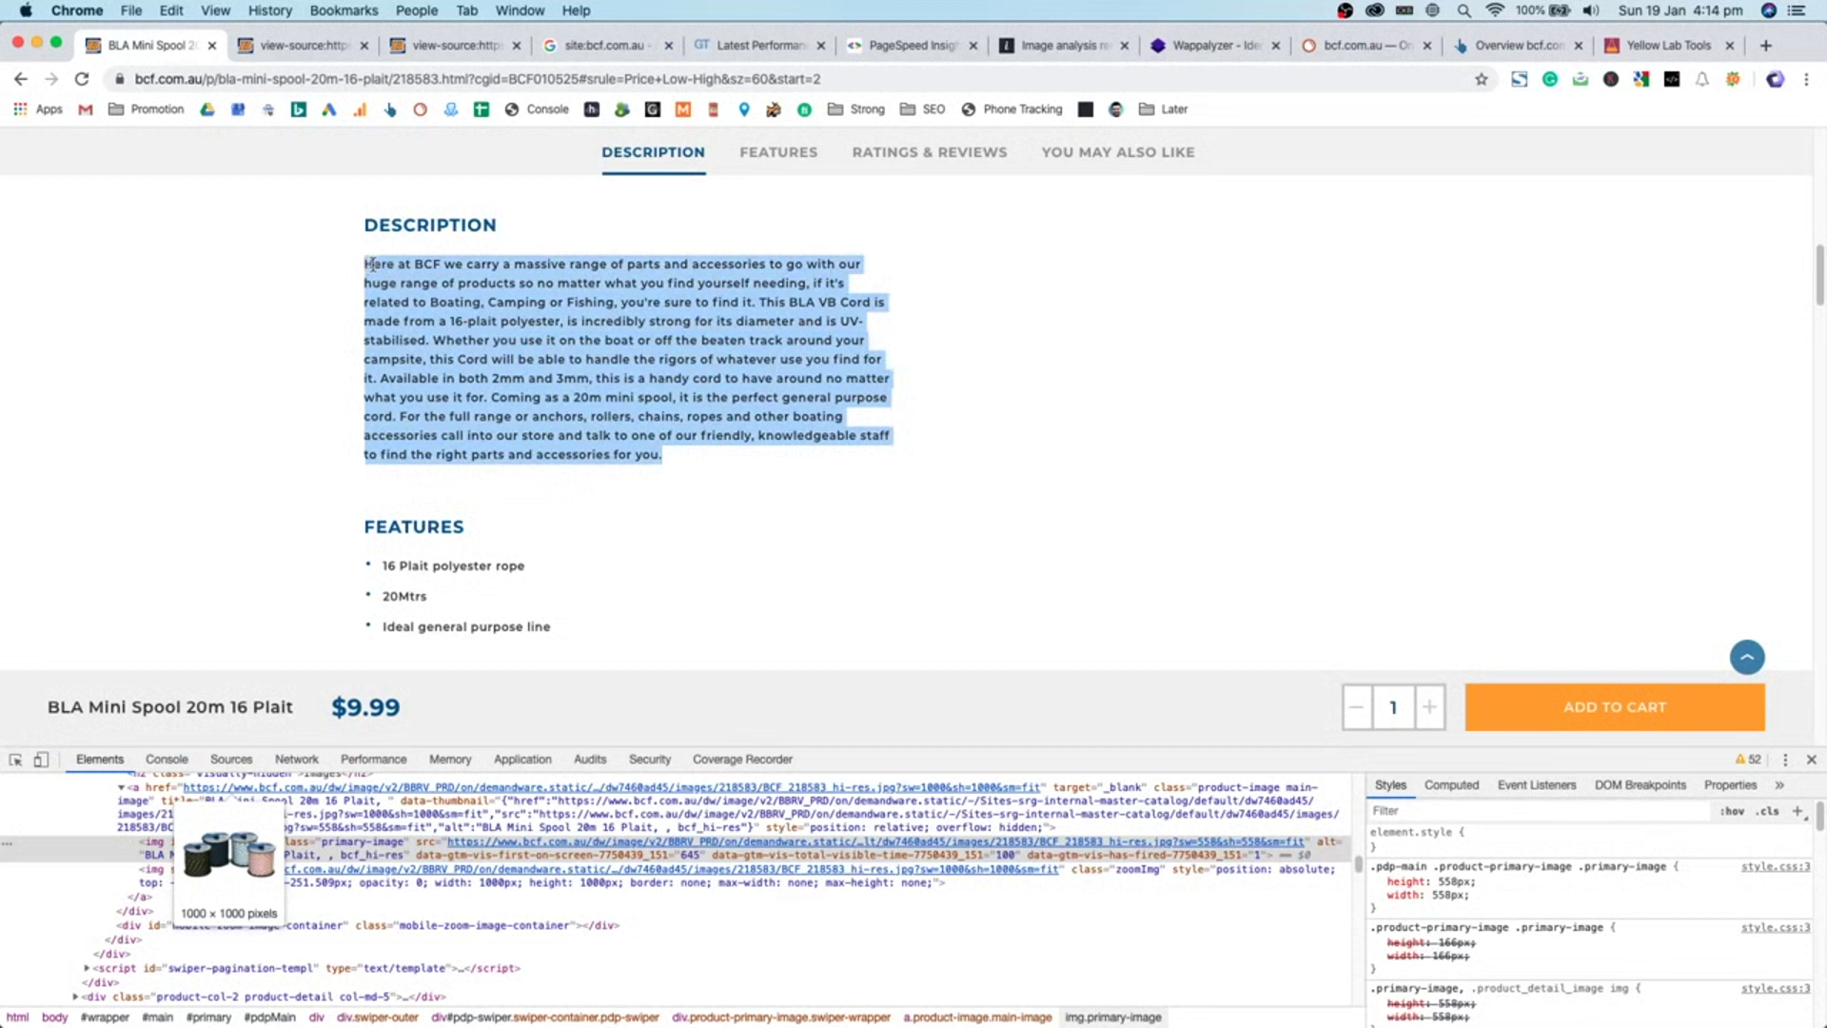
left_click(404, 390)
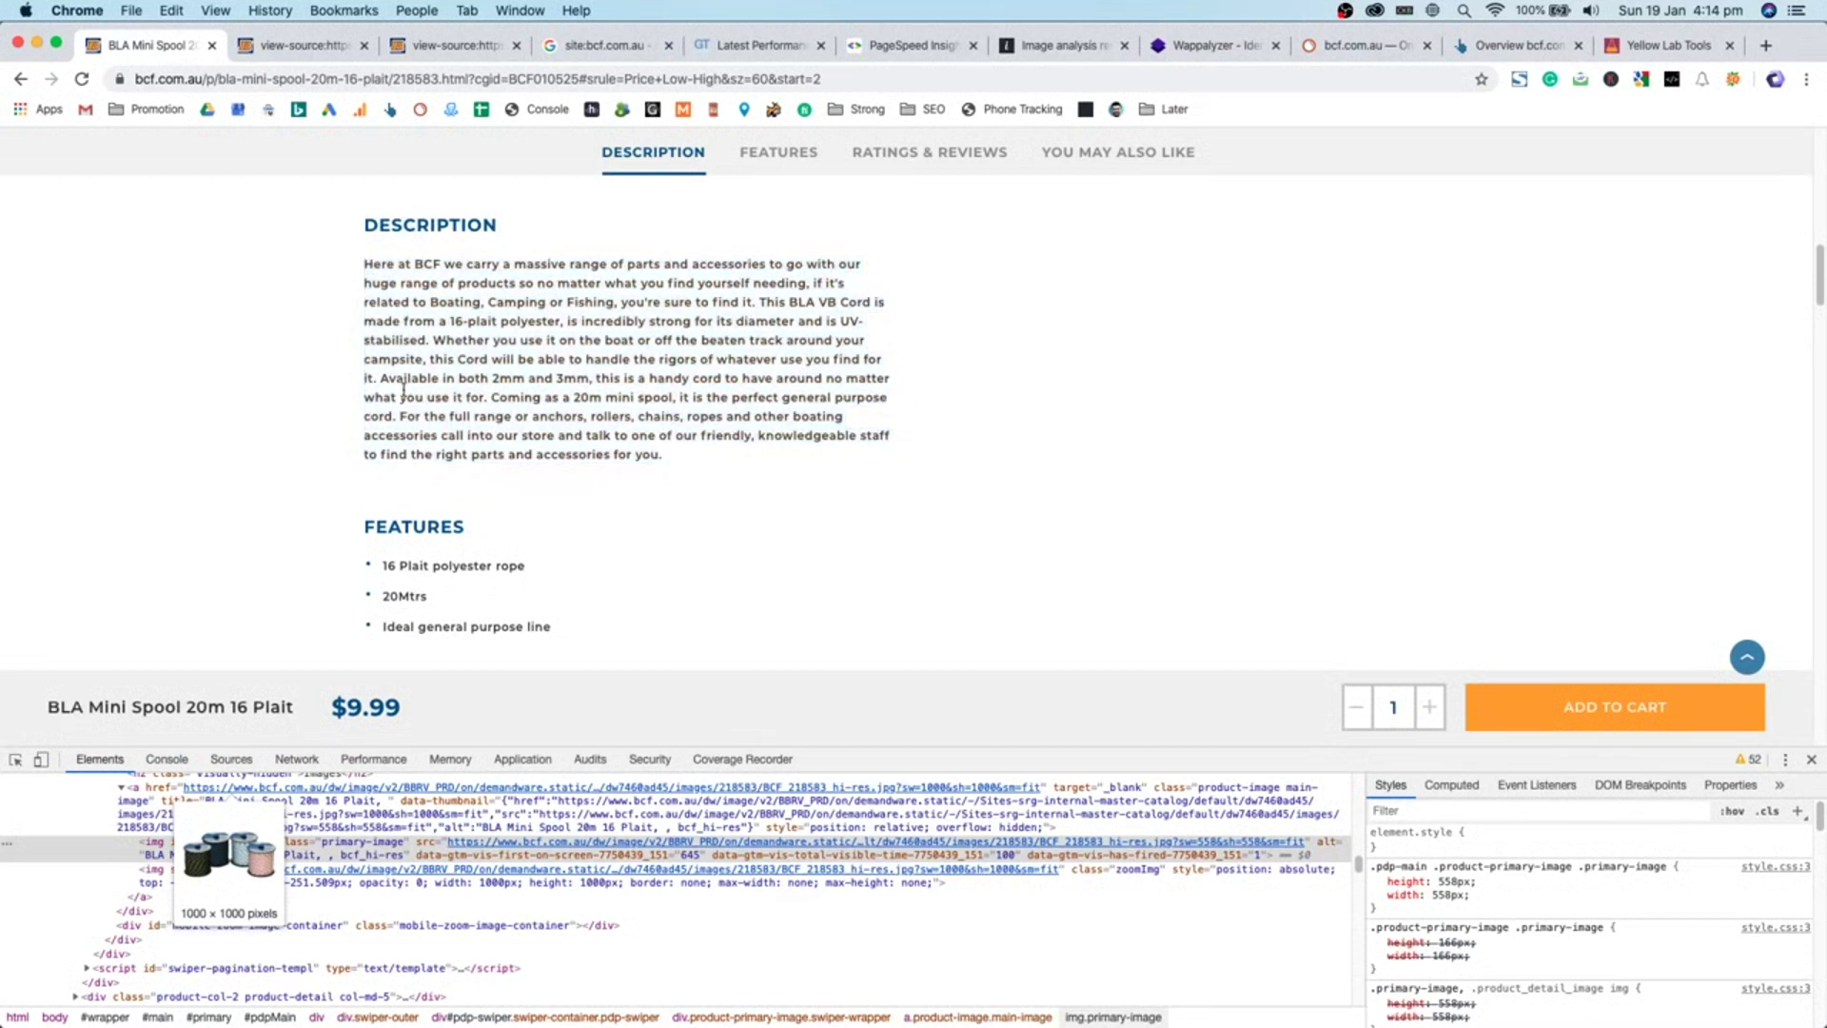
scroll(431, 403, "down", 2)
- Close DevTools, browse the 4.8-star reviews (three 5-star, one 4-star), and reopen Inspect
scroll(790, 437, "down", 4)
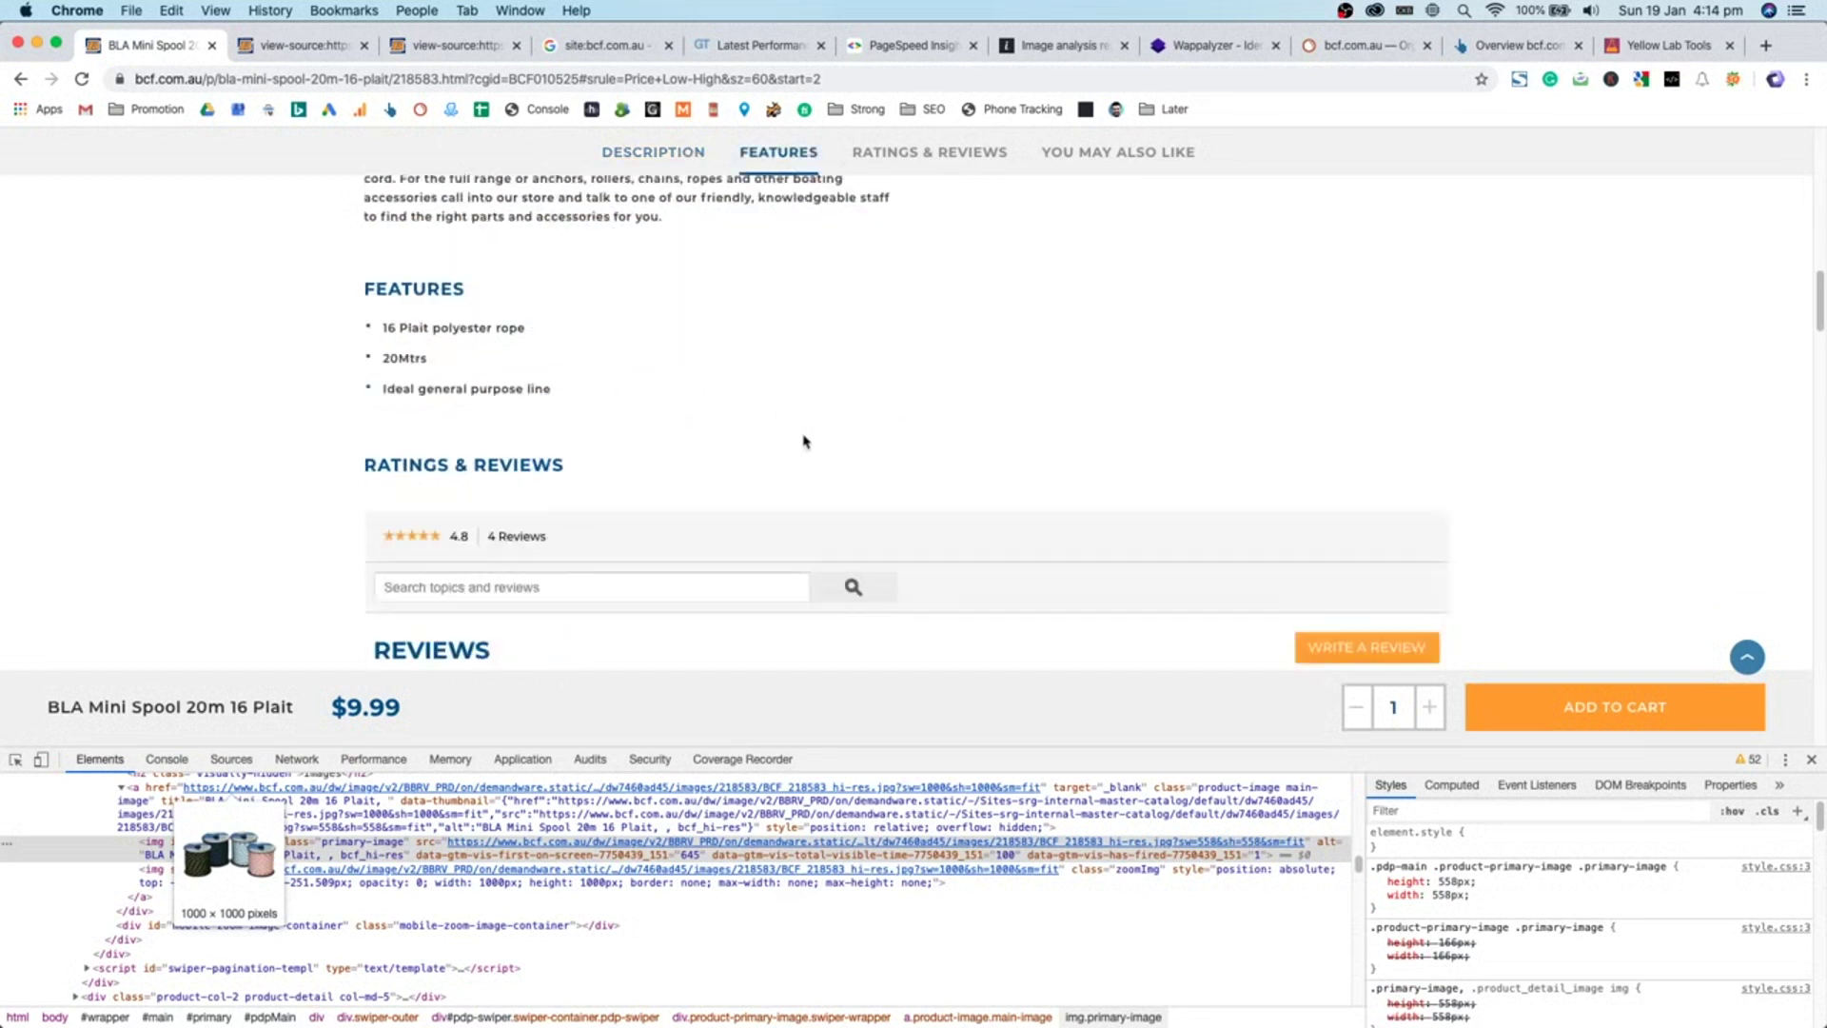
left_click(1811, 760)
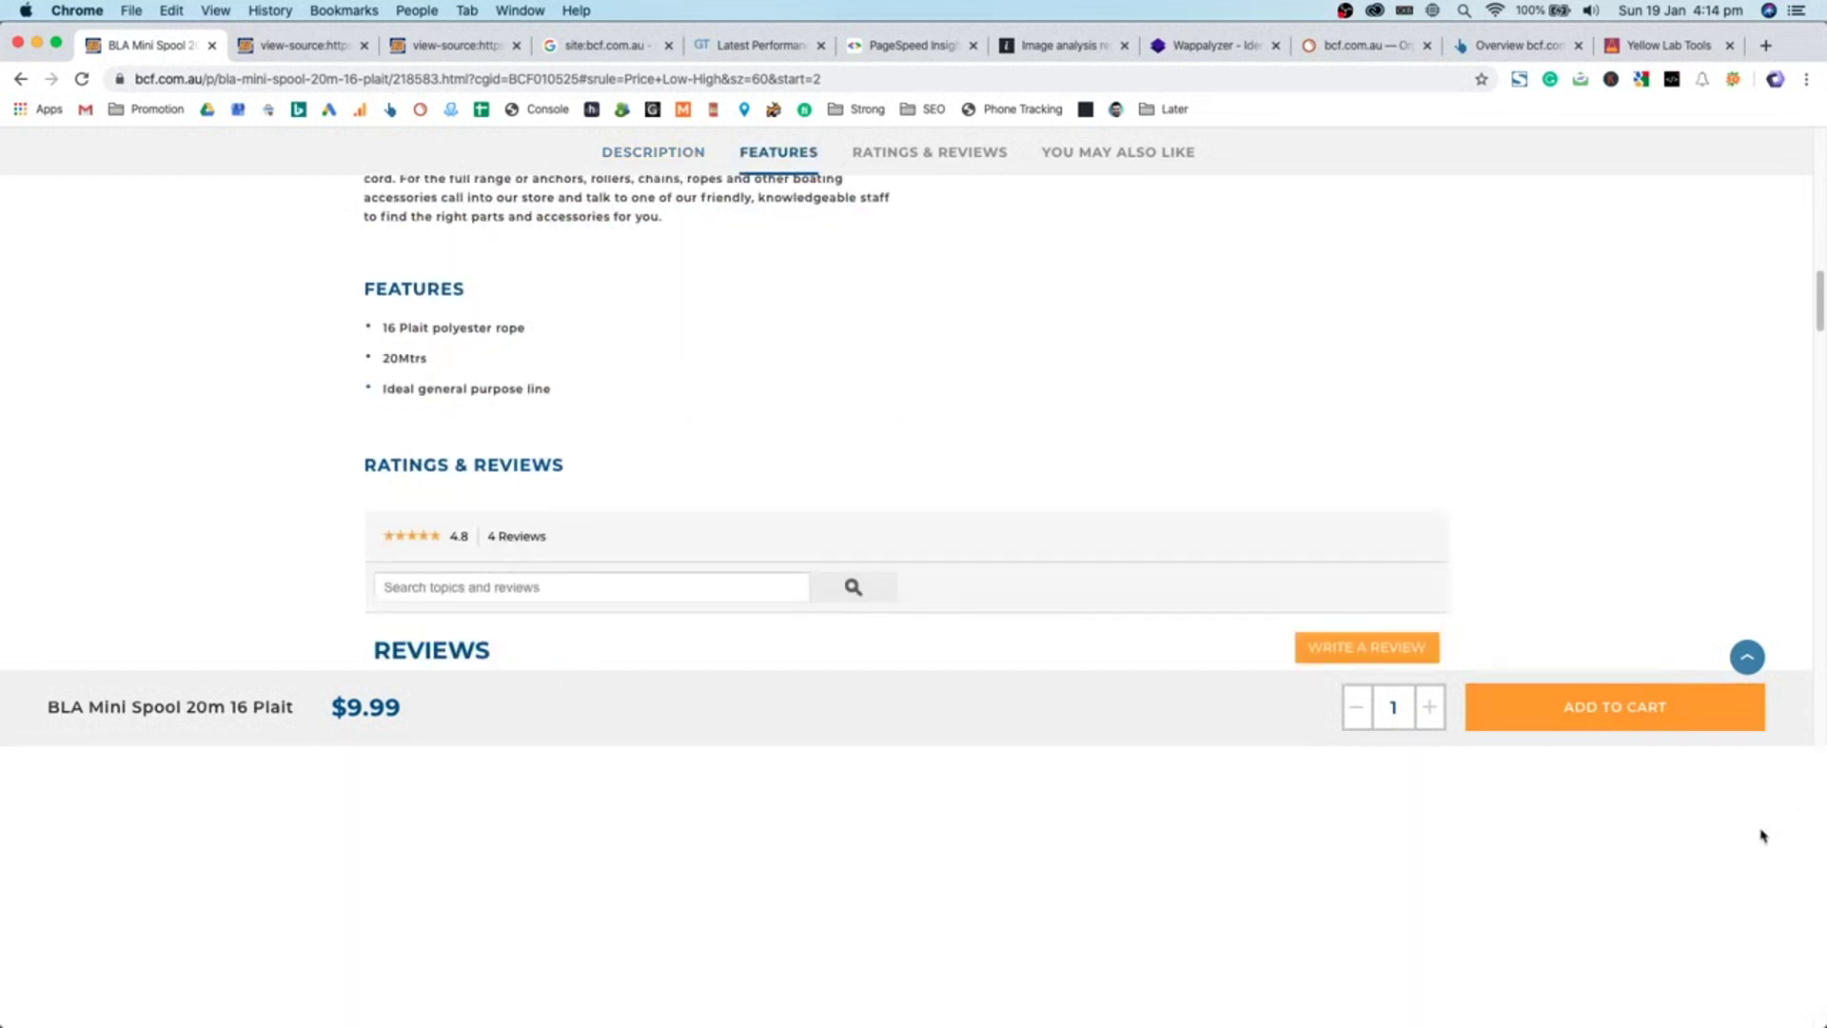
scroll(1618, 866, "up", 4)
scroll(1675, 851, "down", 3)
scroll(1693, 856, "down", 10)
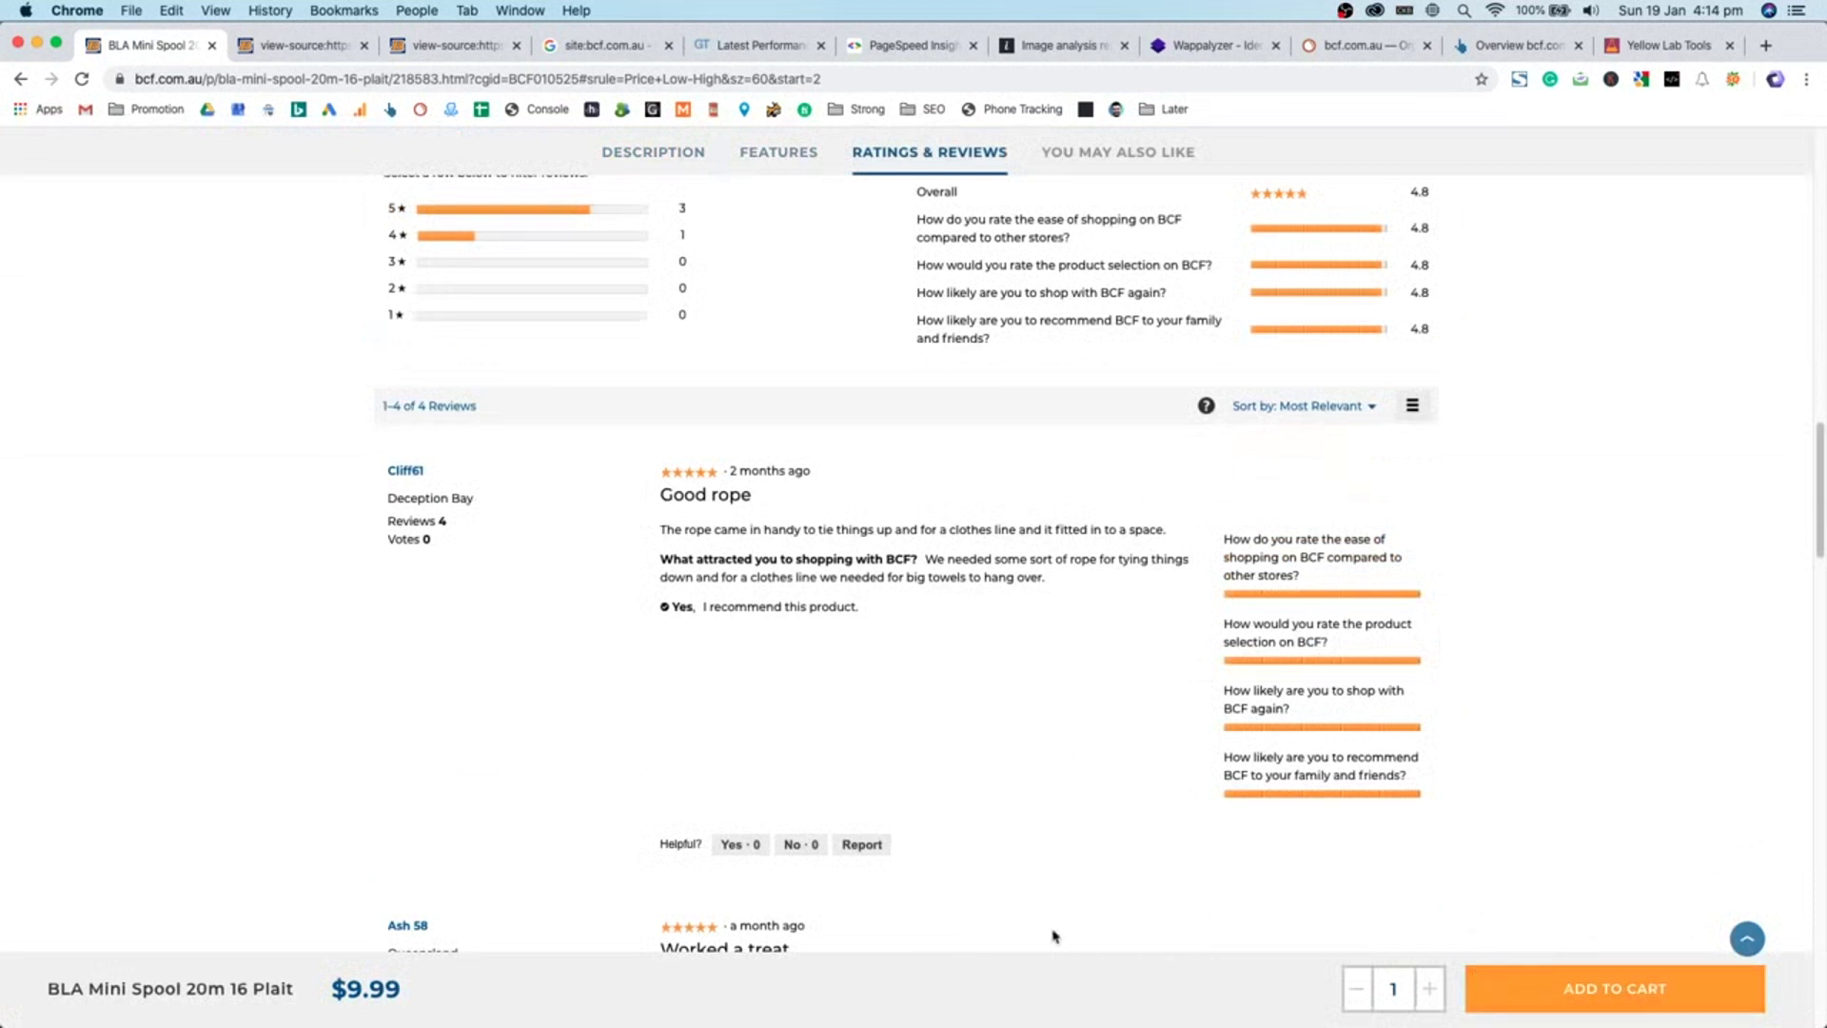
scroll(1038, 828, "up", 10)
scroll(1022, 716, "up", 6)
scroll(1052, 685, "down", 15)
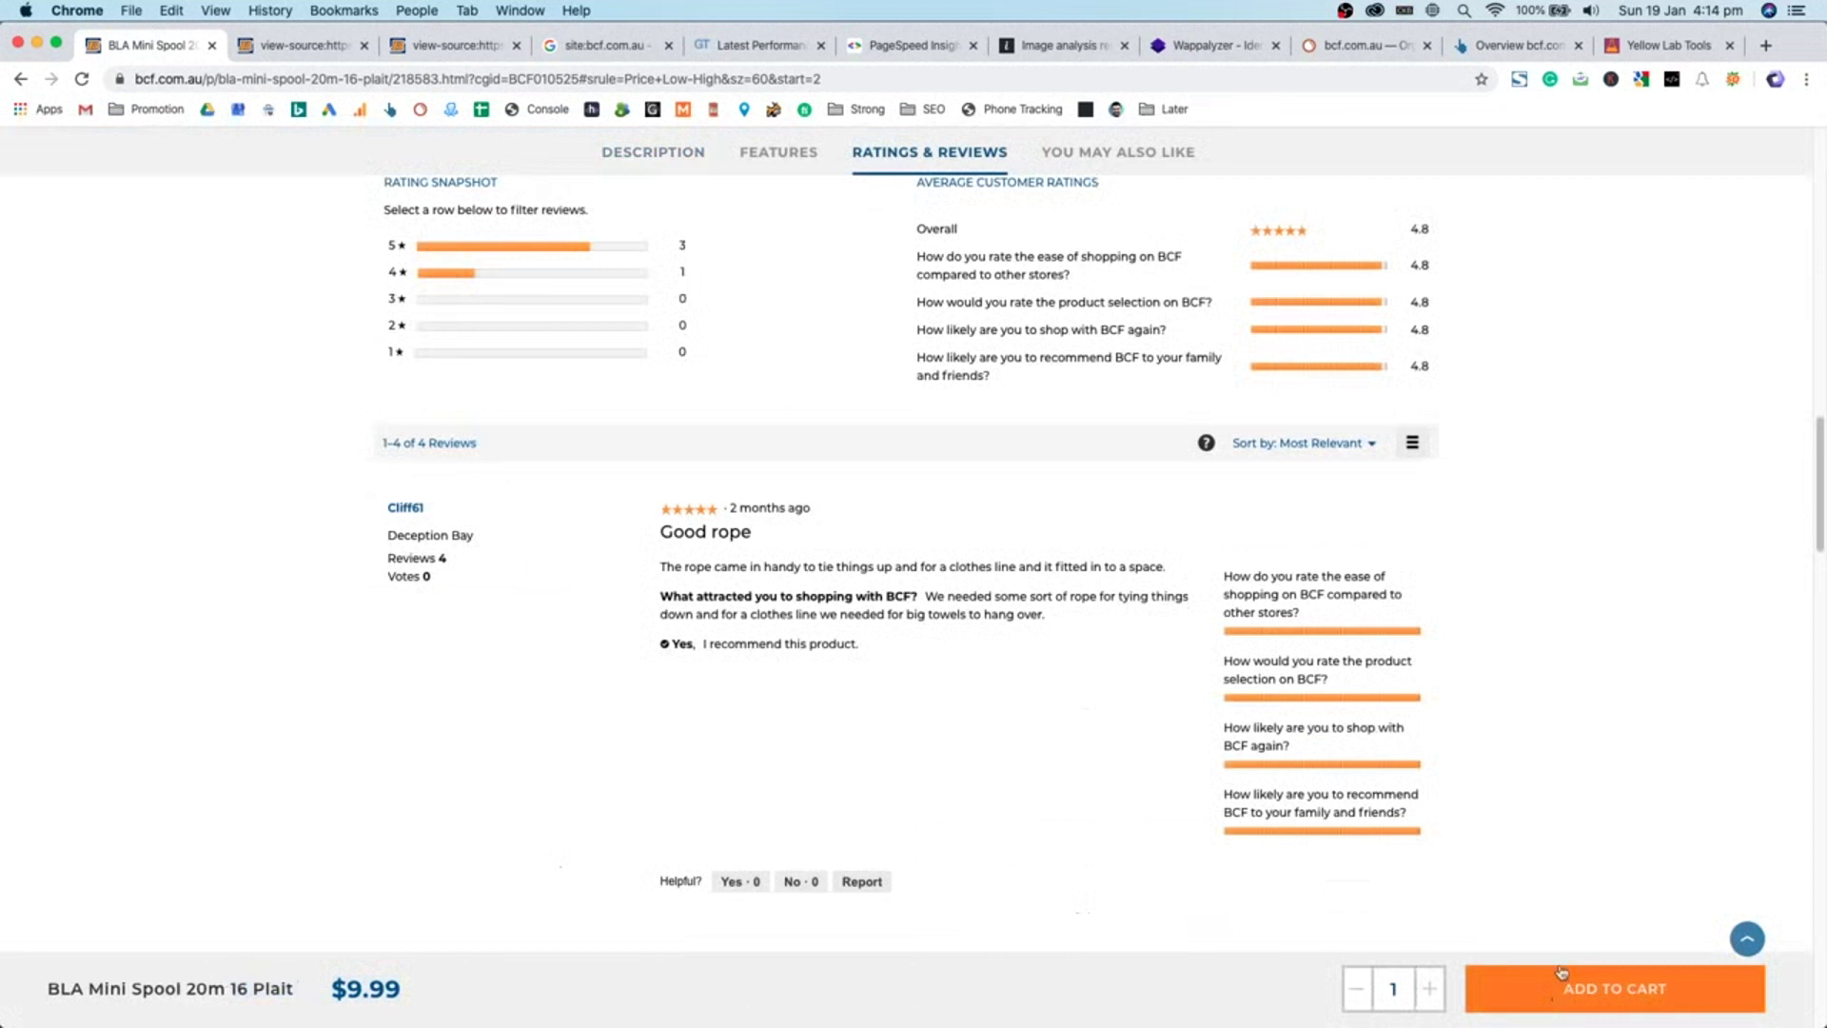
scroll(1608, 433, "up", 1)
right_click(1649, 439)
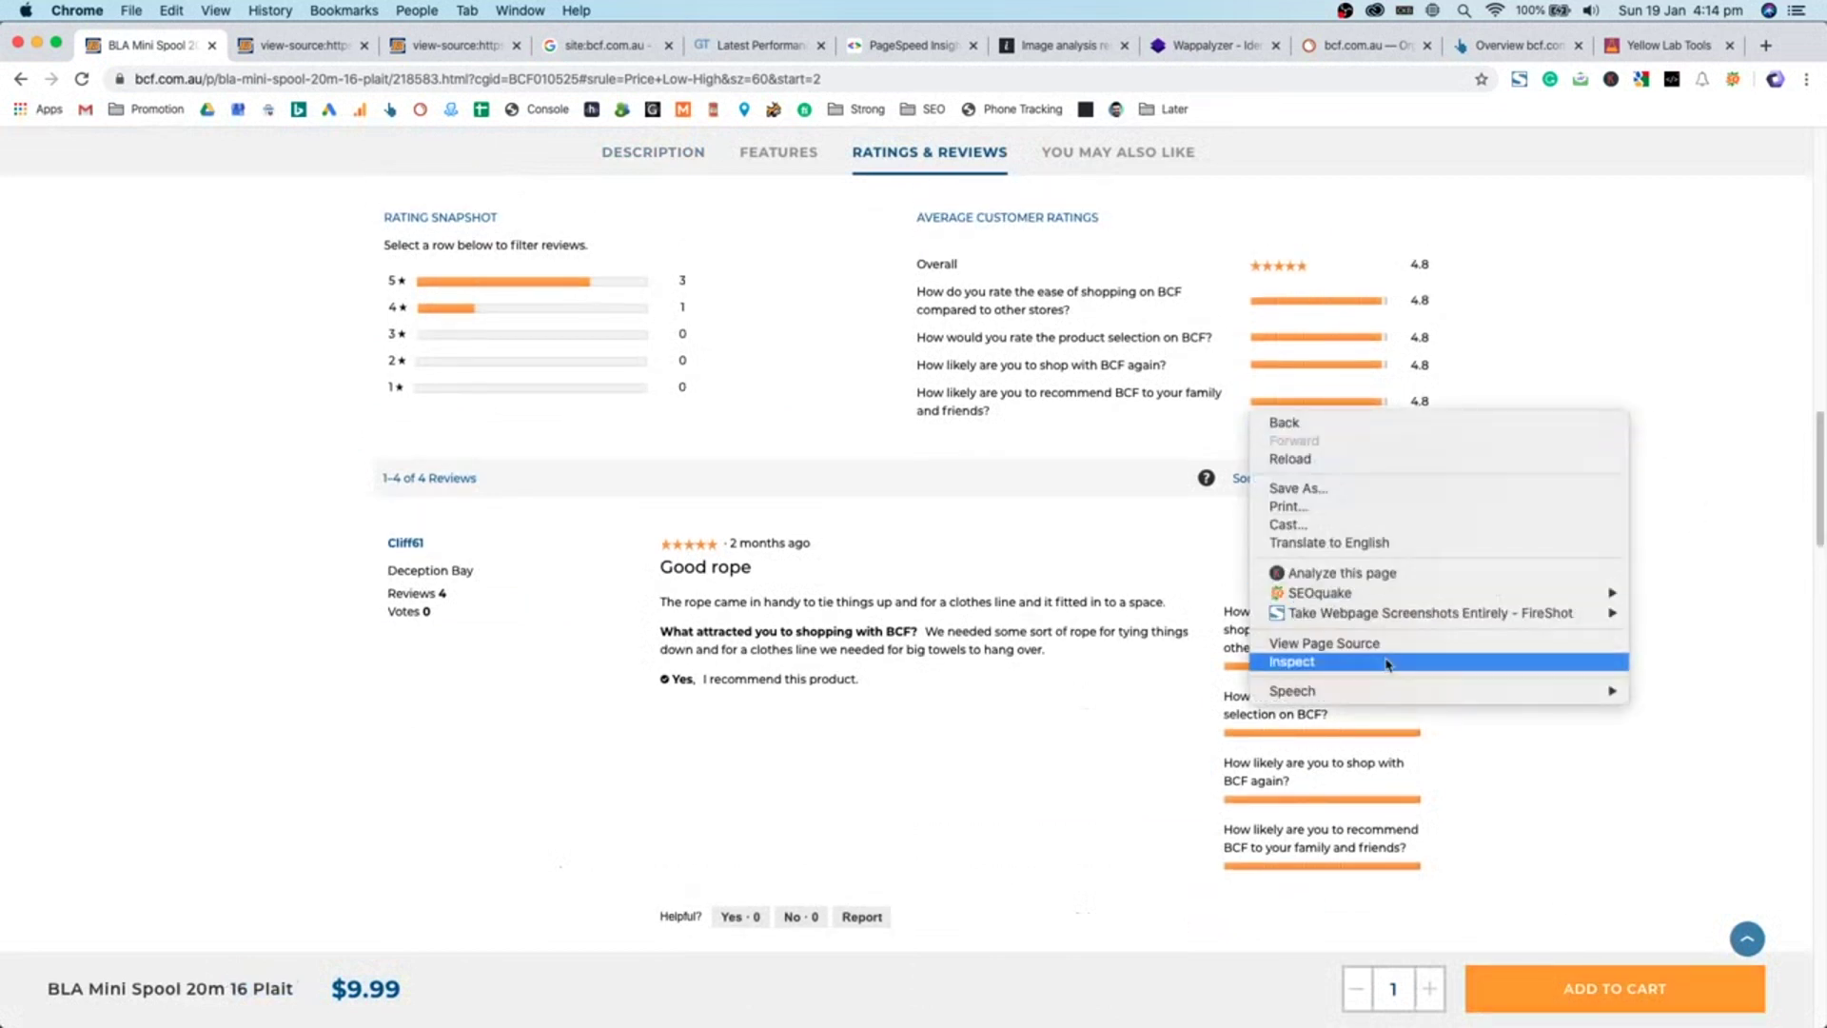
left_click(1332, 664)
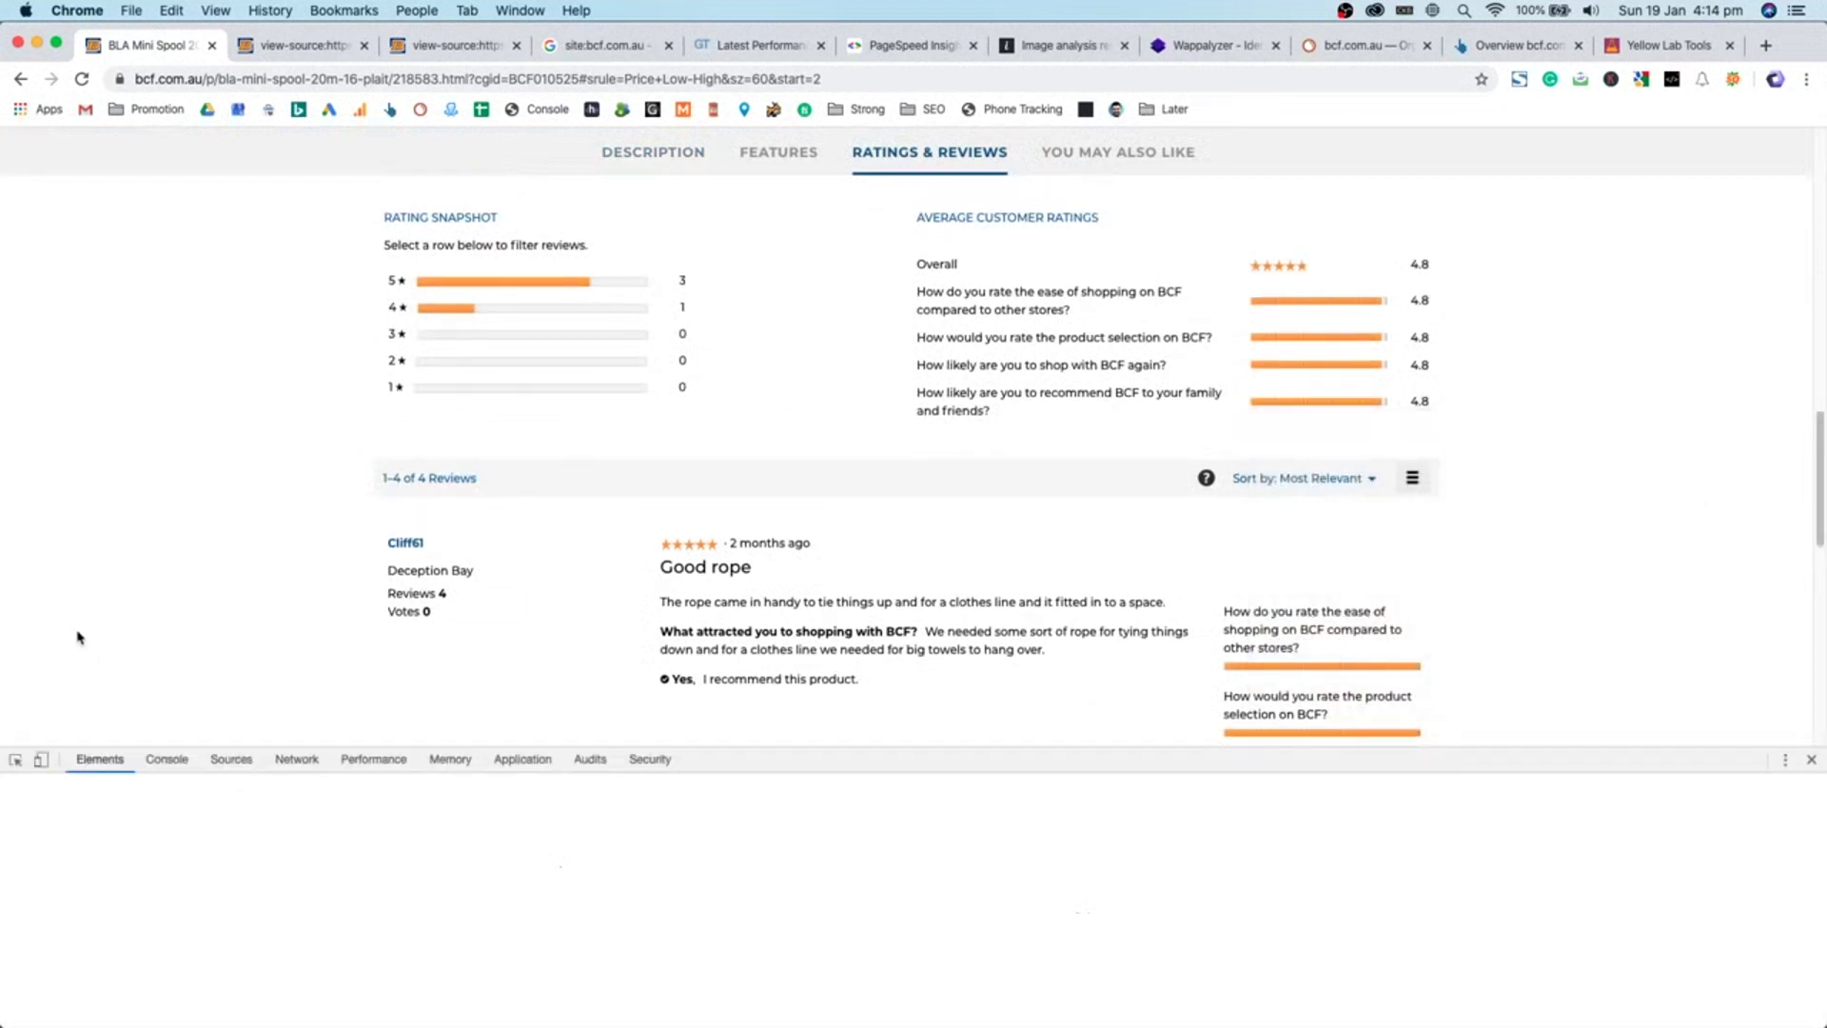
- Add the spool to the cart from a 352 px responsive phone preview
left_click(40, 758)
left_click_drag(1177, 449, 1090, 459)
scroll(941, 562, "up", 5)
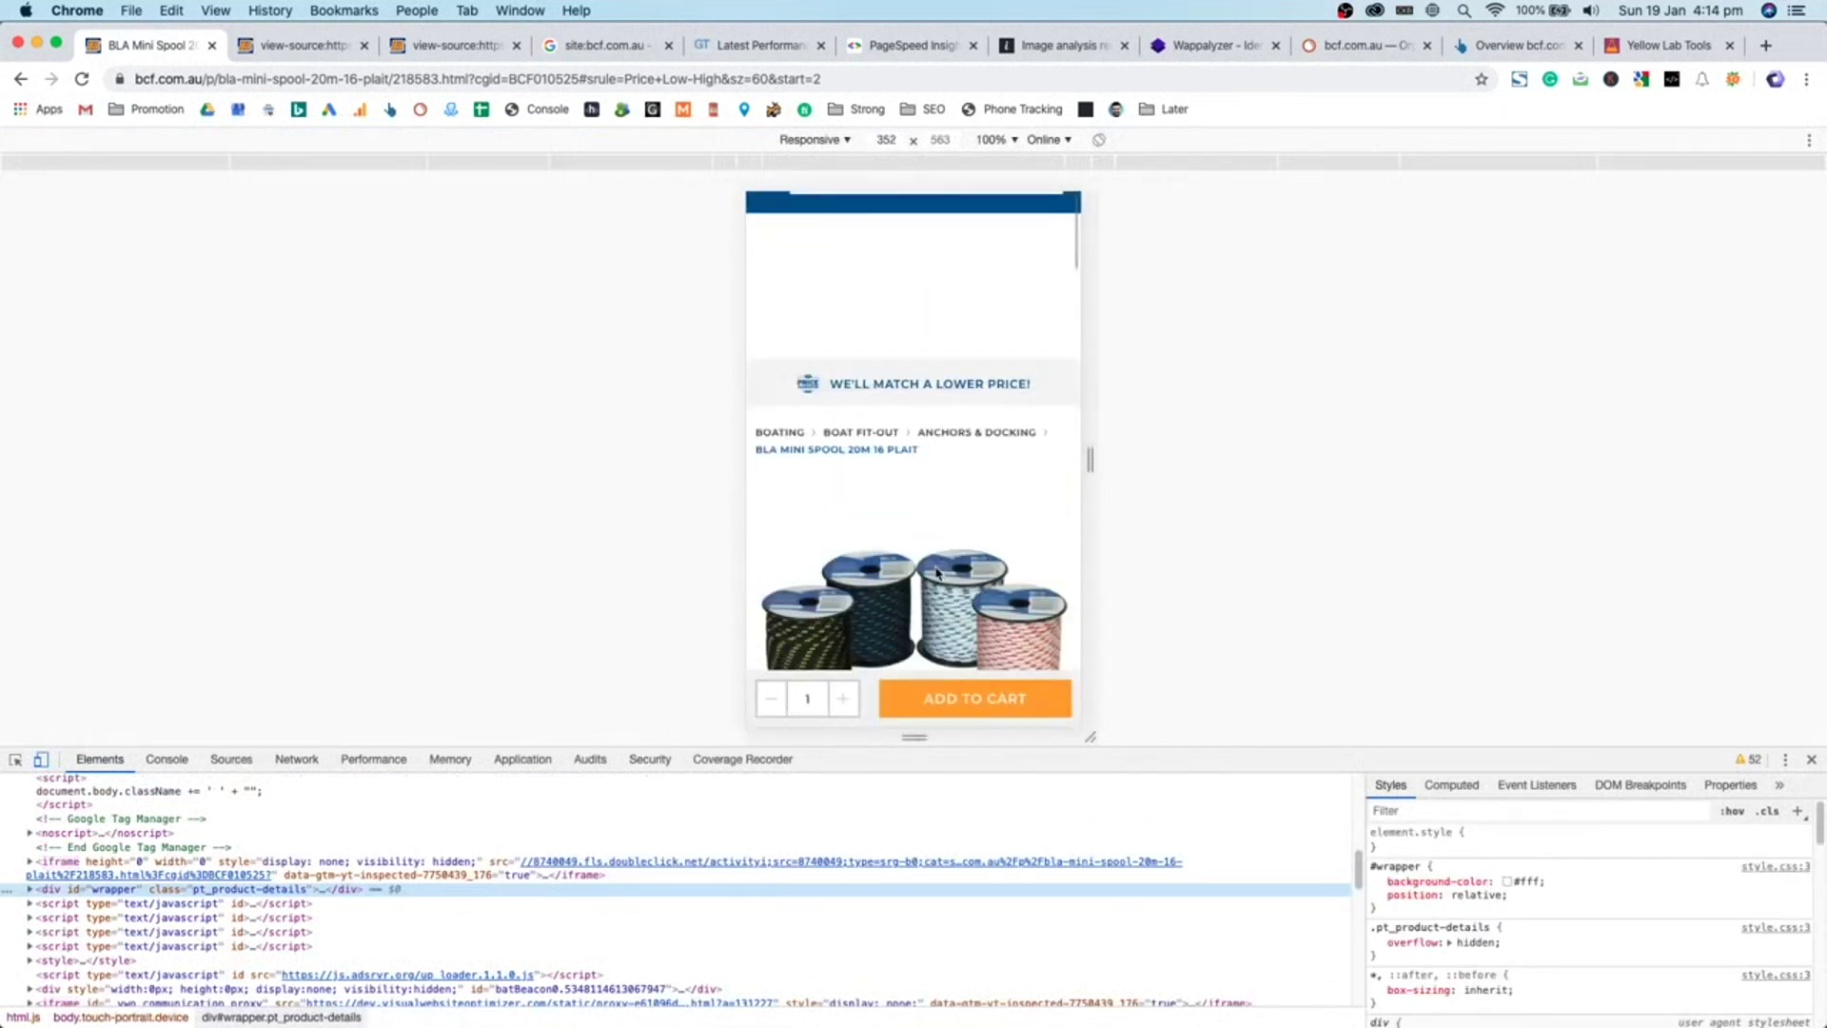
scroll(937, 571, "down", 5)
scroll(934, 576, "up", 3)
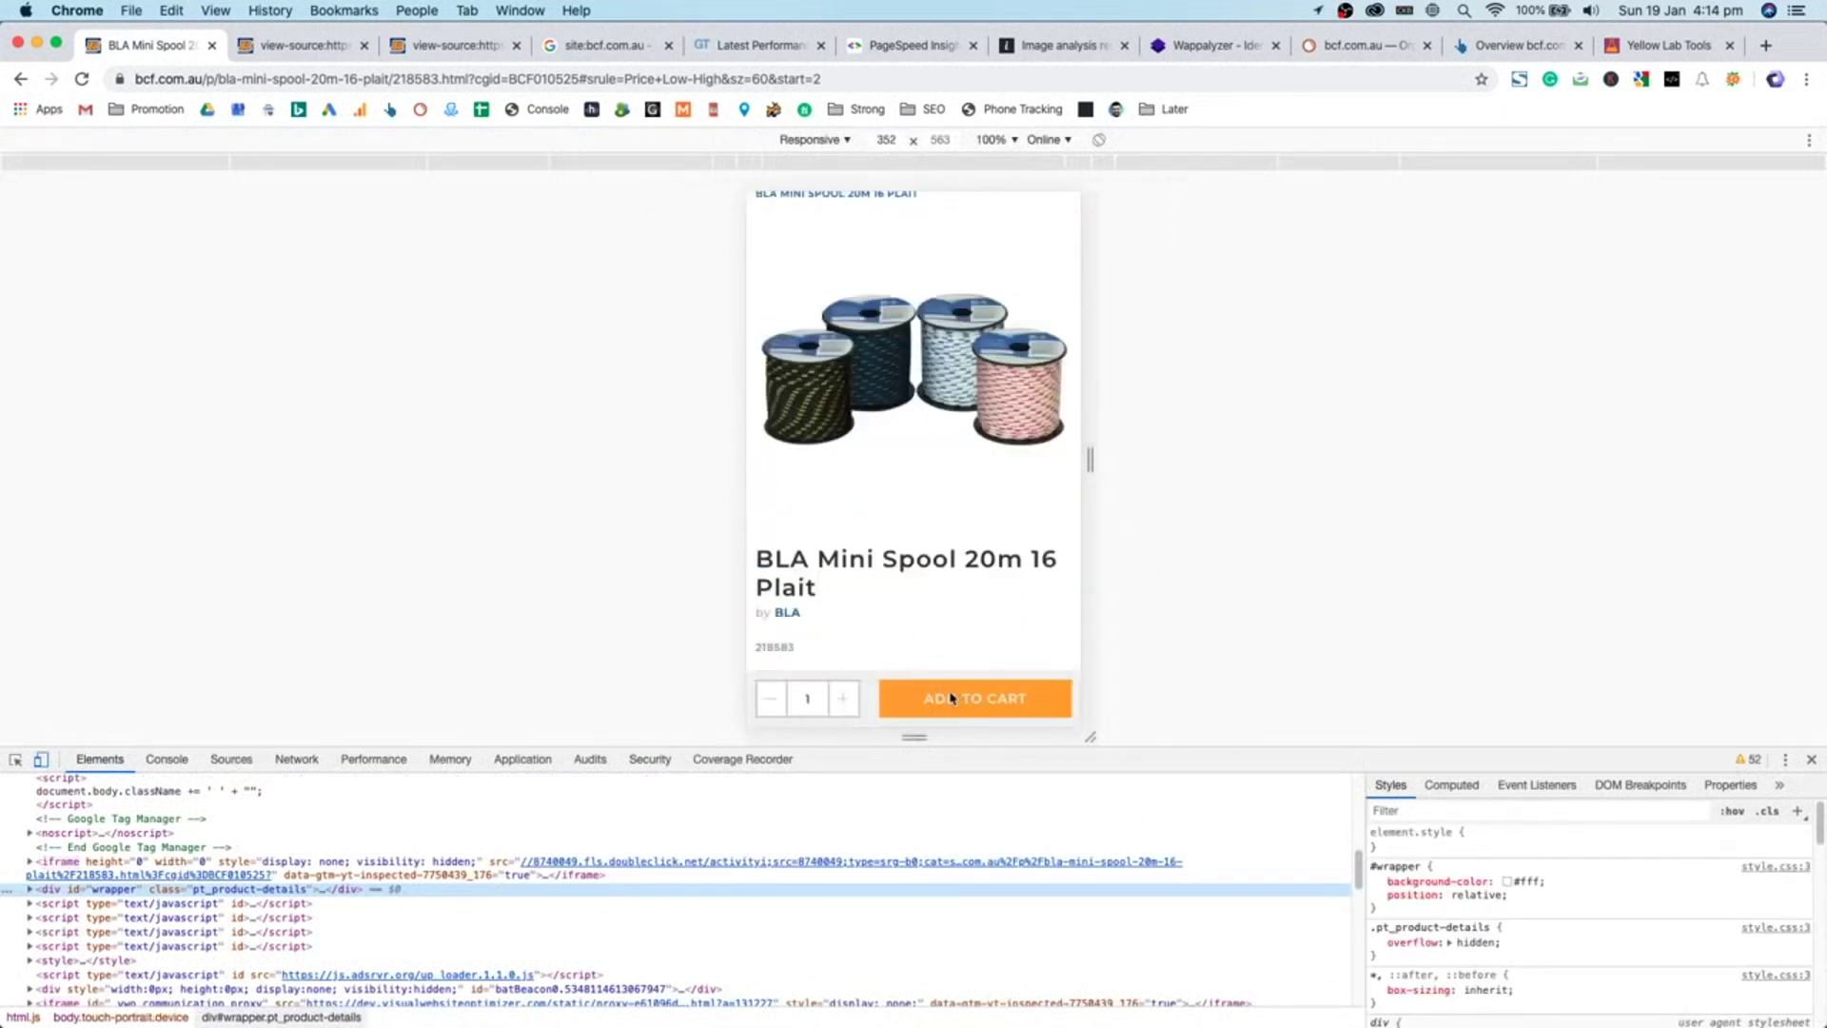
scroll(951, 698, "up", 3)
scroll(916, 439, "down", 8)
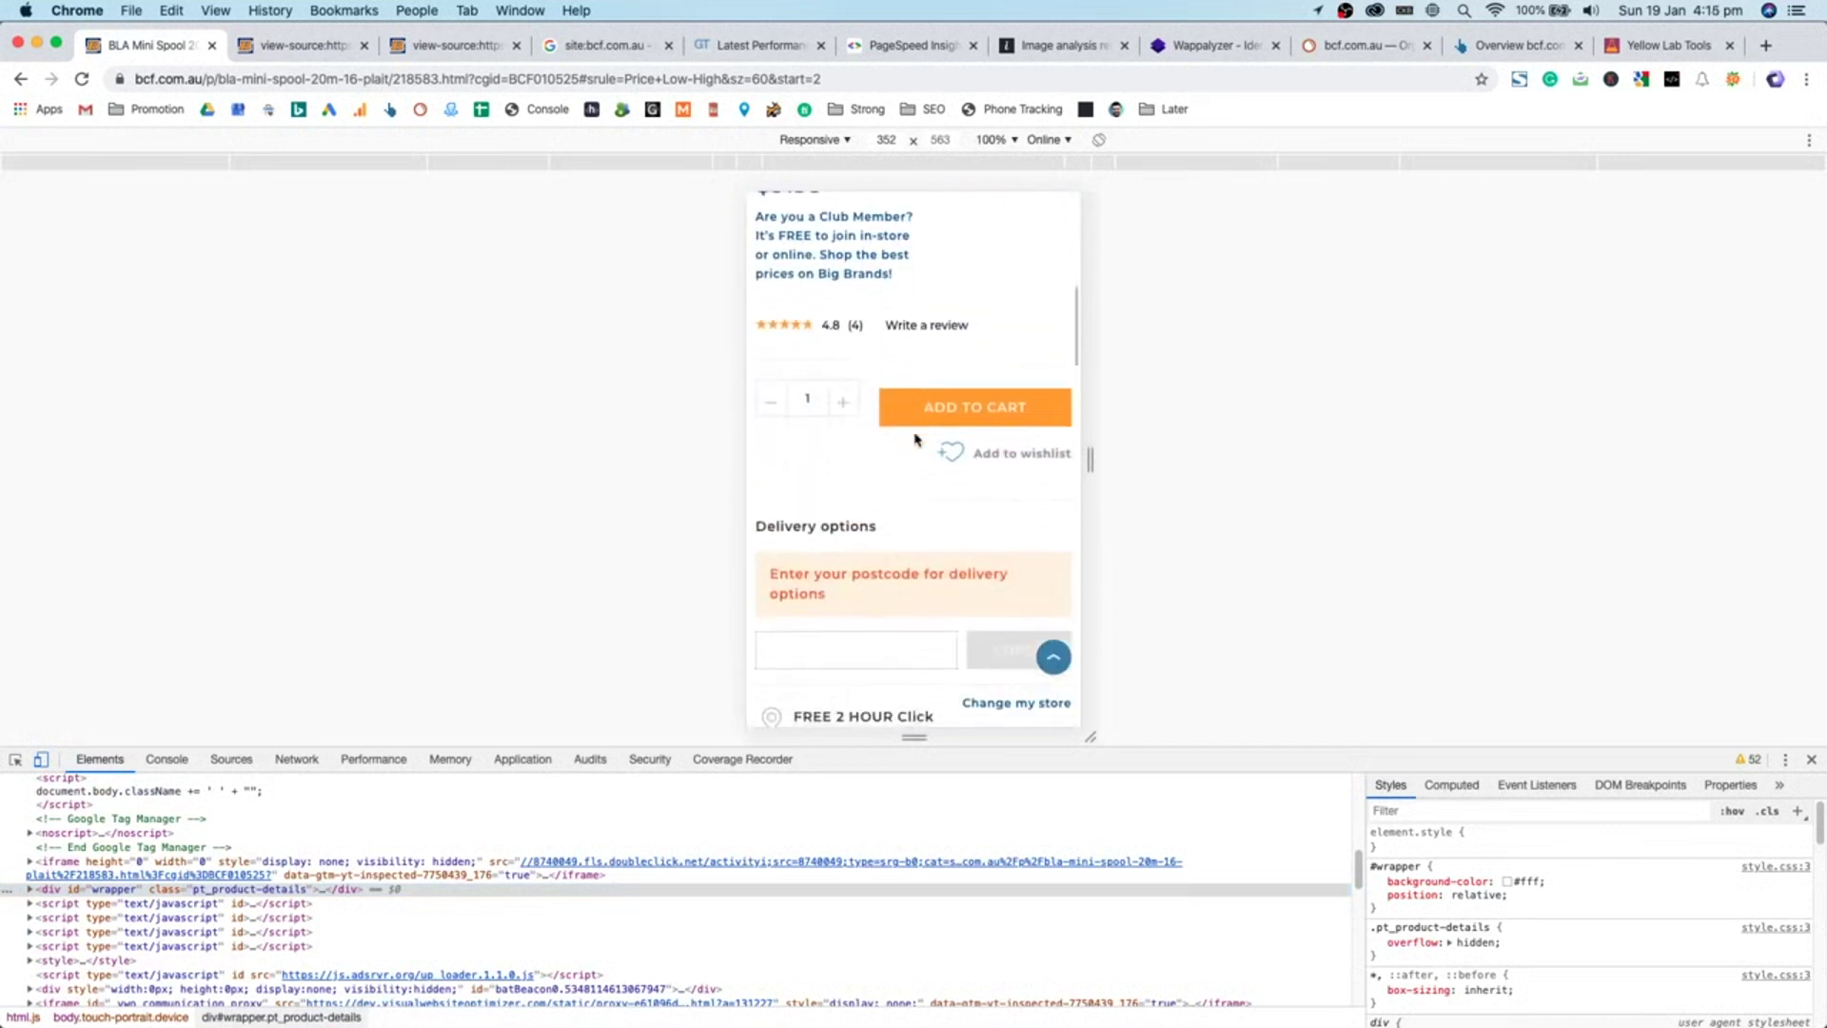
scroll(917, 439, "down", 10)
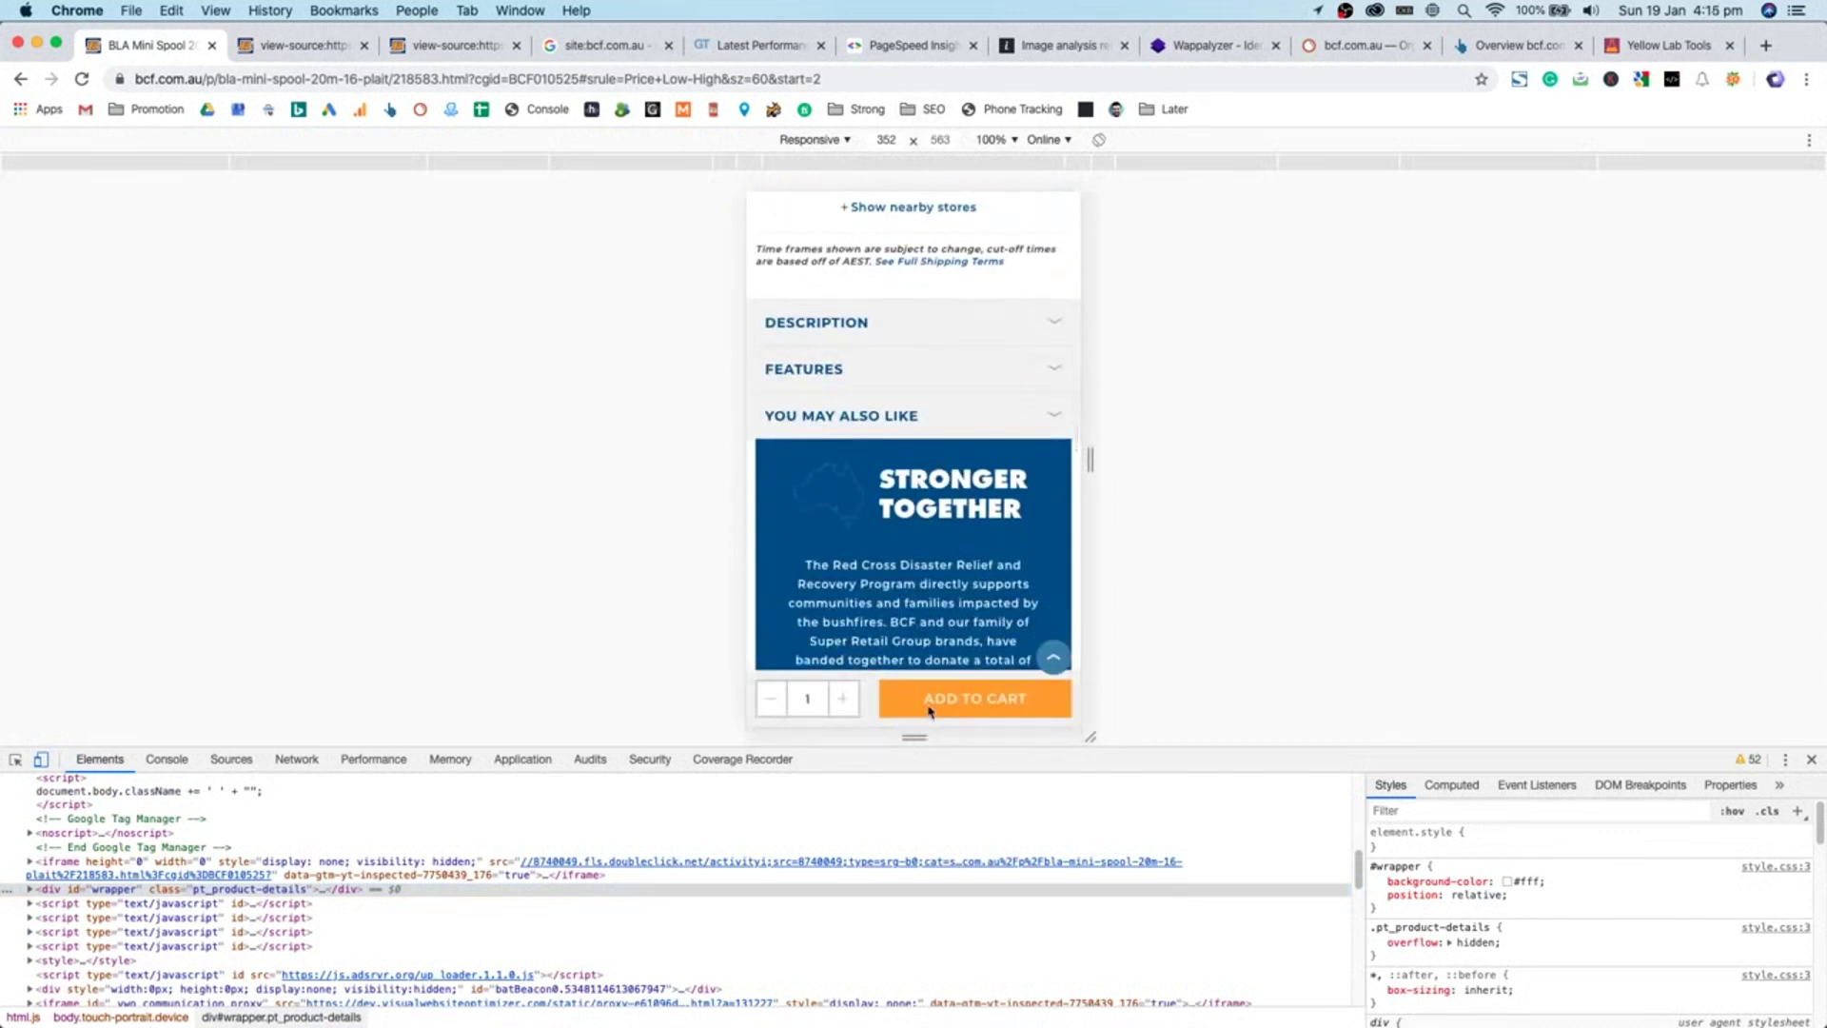
left_click(971, 709)
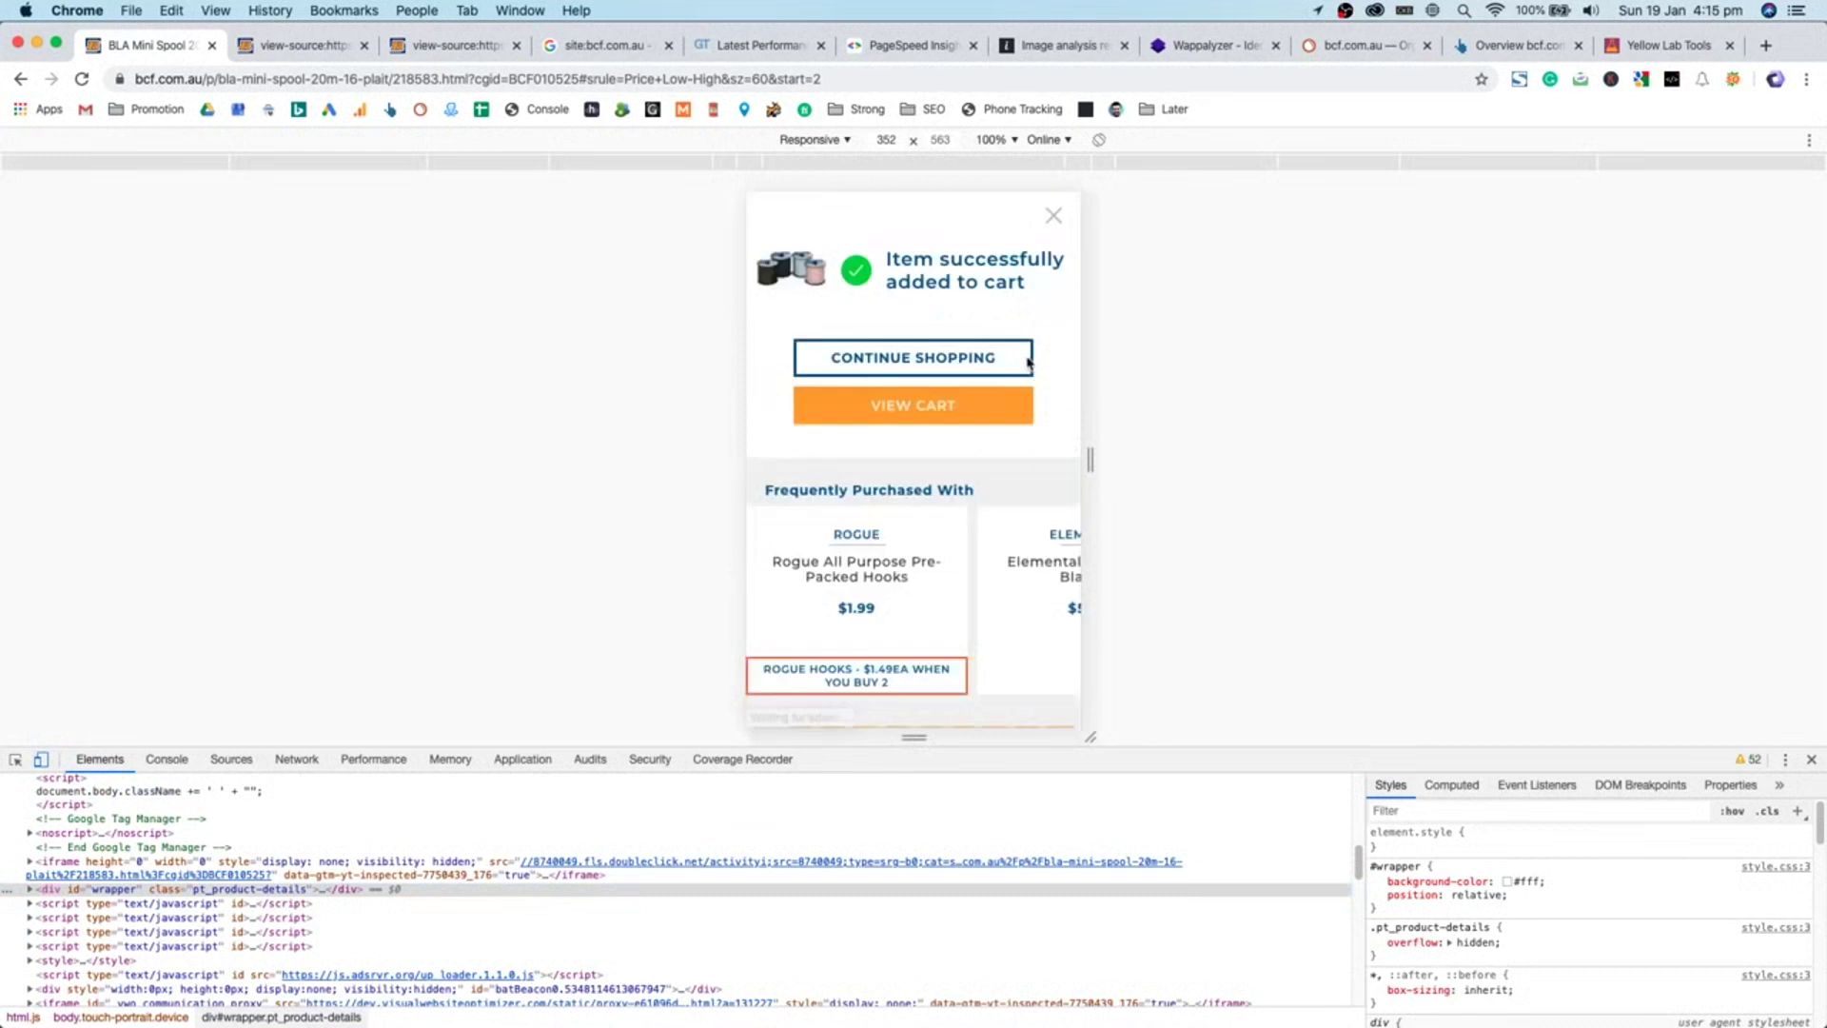
- Restore desktop width, close DevTools, and go to the cart from the added-item popup
left_click_drag(1091, 447, 1737, 460)
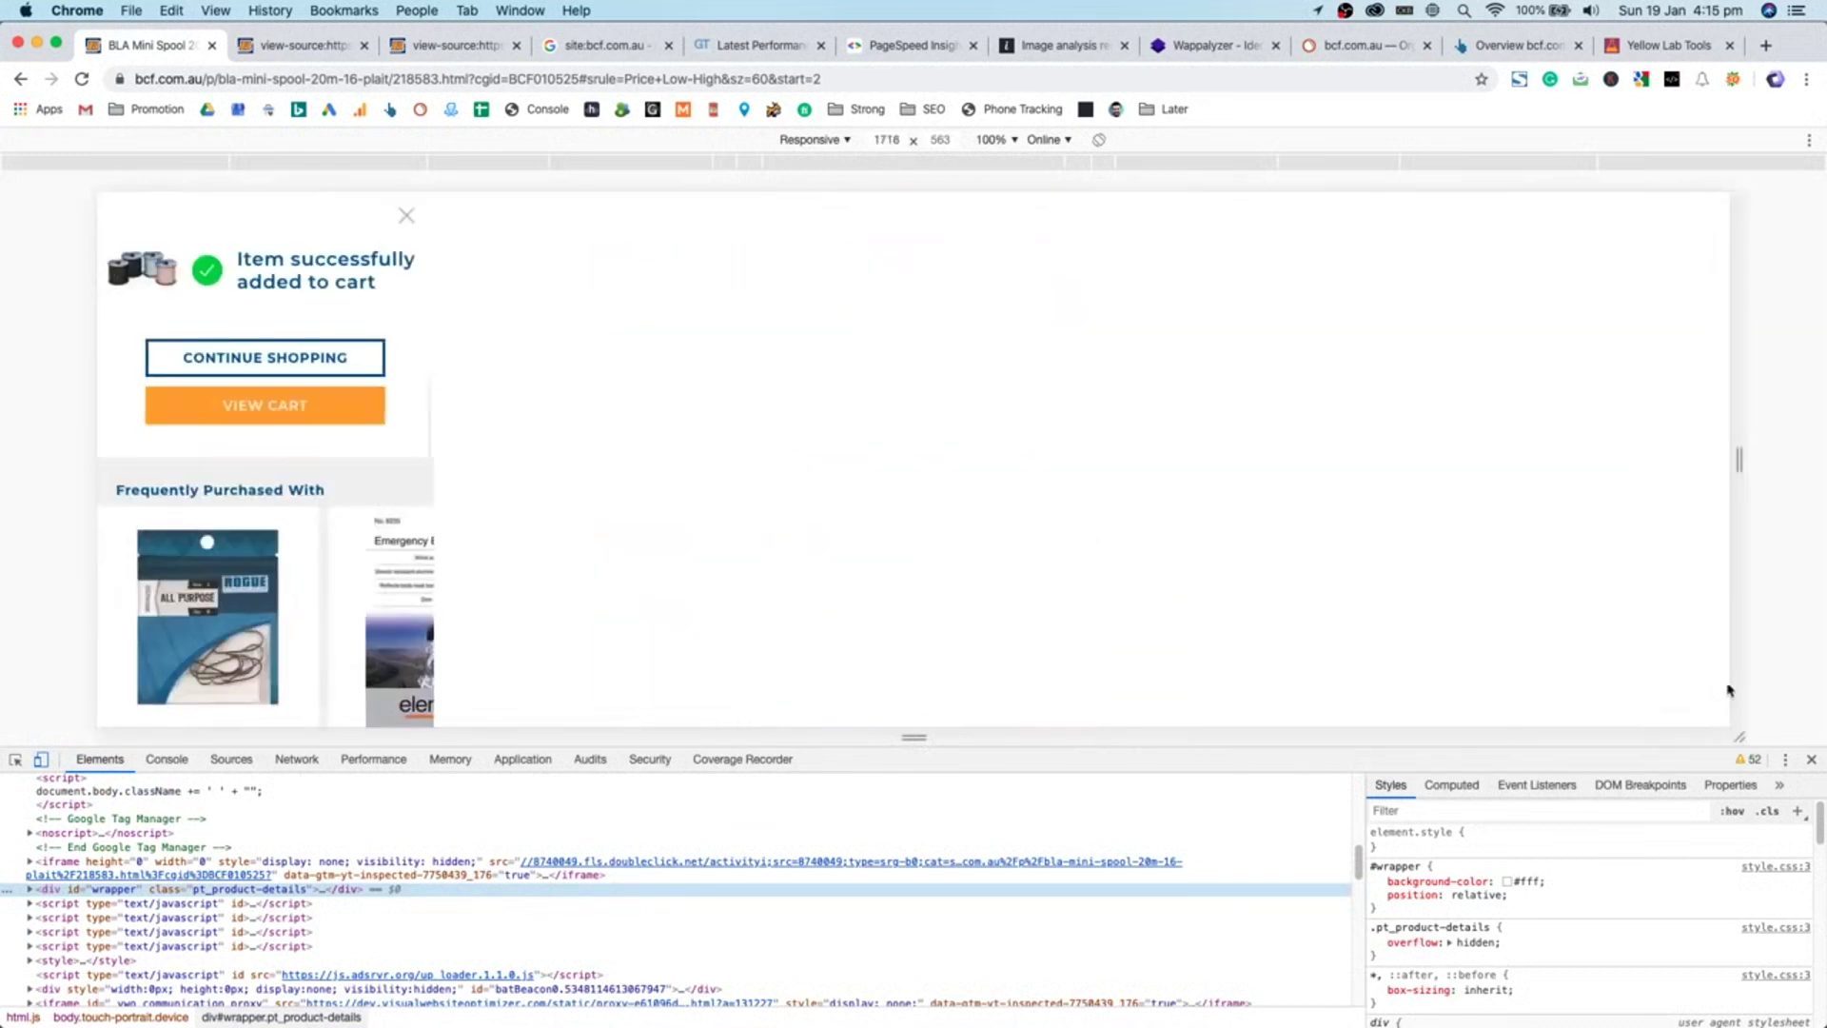
left_click(1810, 758)
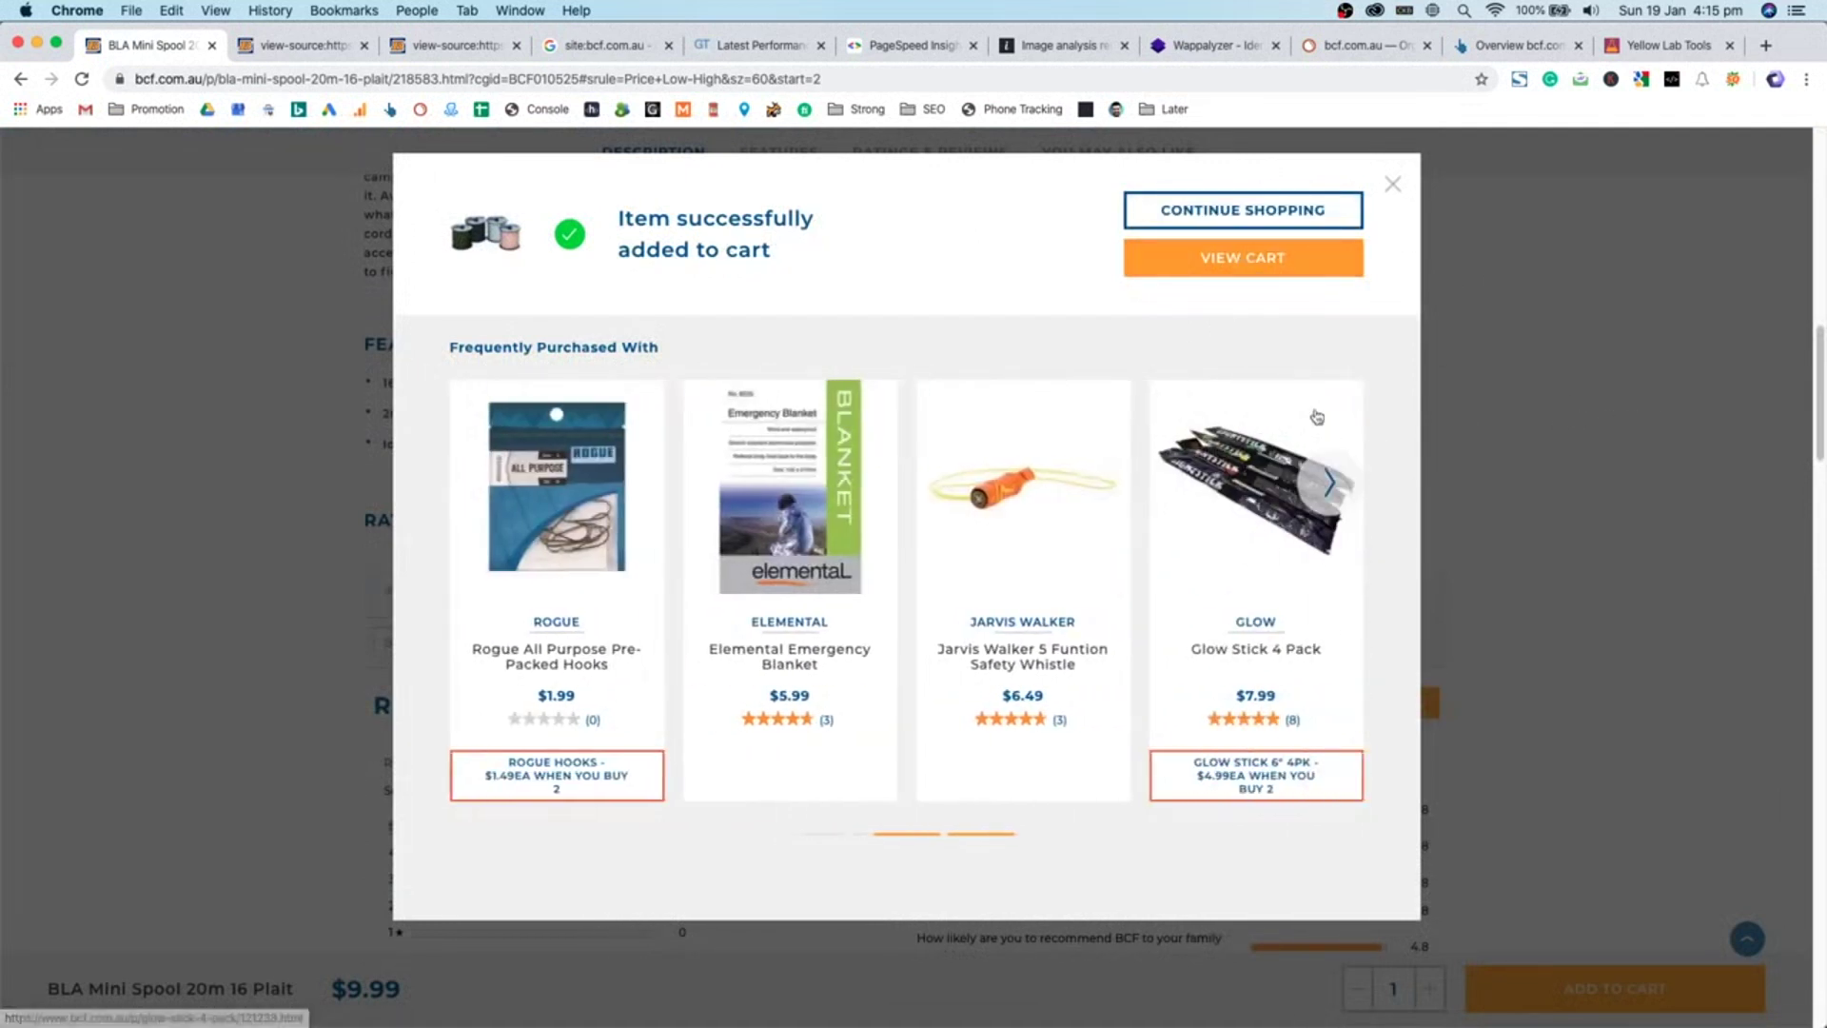
triple_click(835, 346)
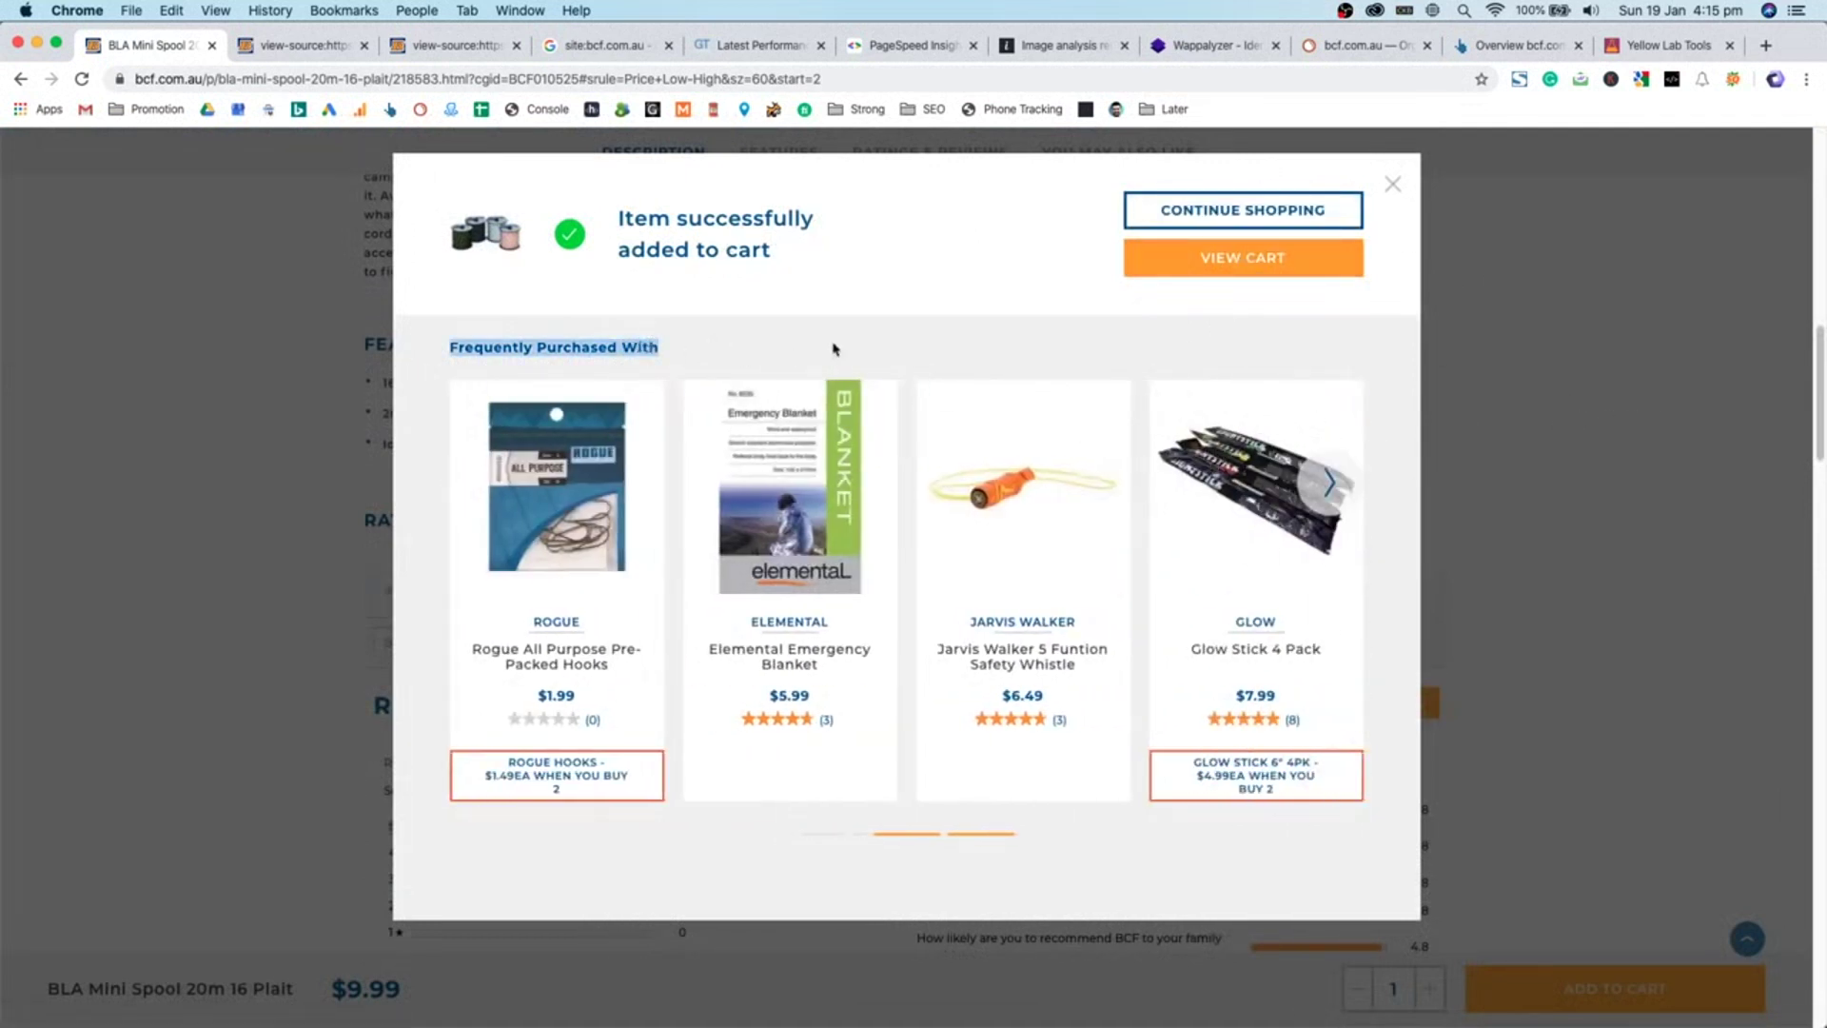
left_click(1261, 259)
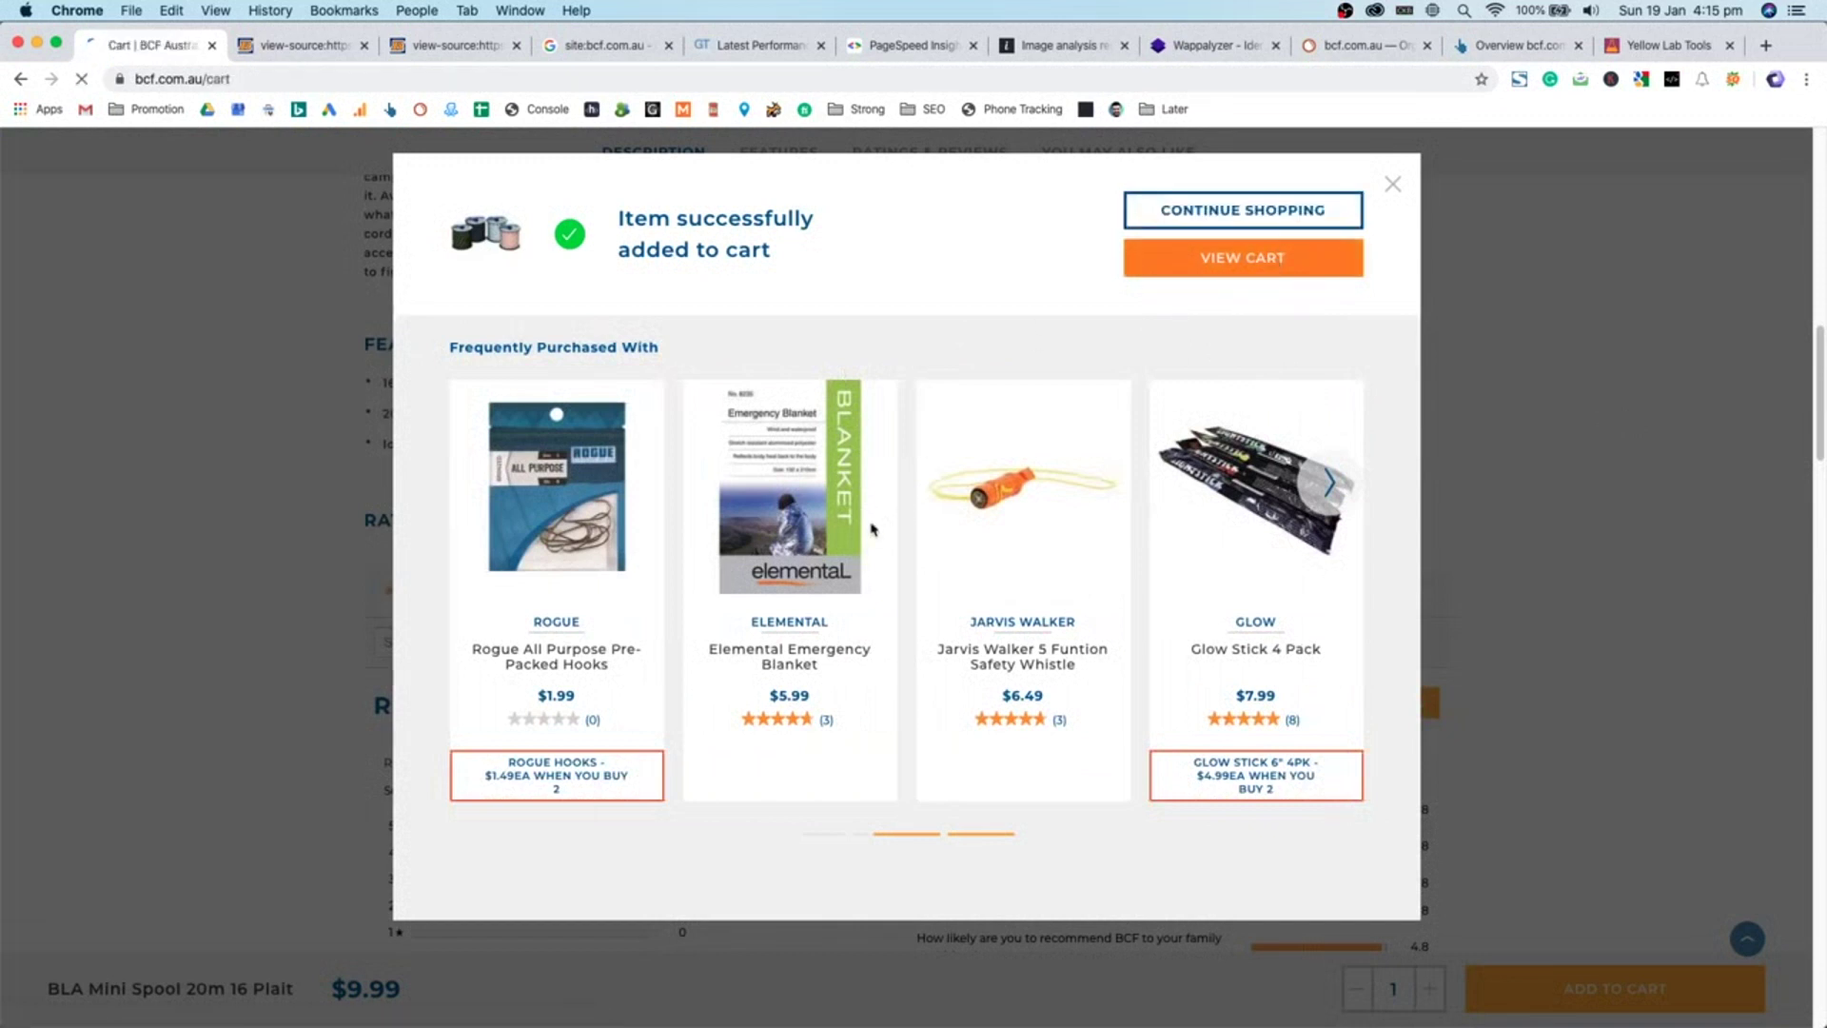
- Review the cart contents and its ORDER TOTAL
scroll(1577, 480, "down", 5)
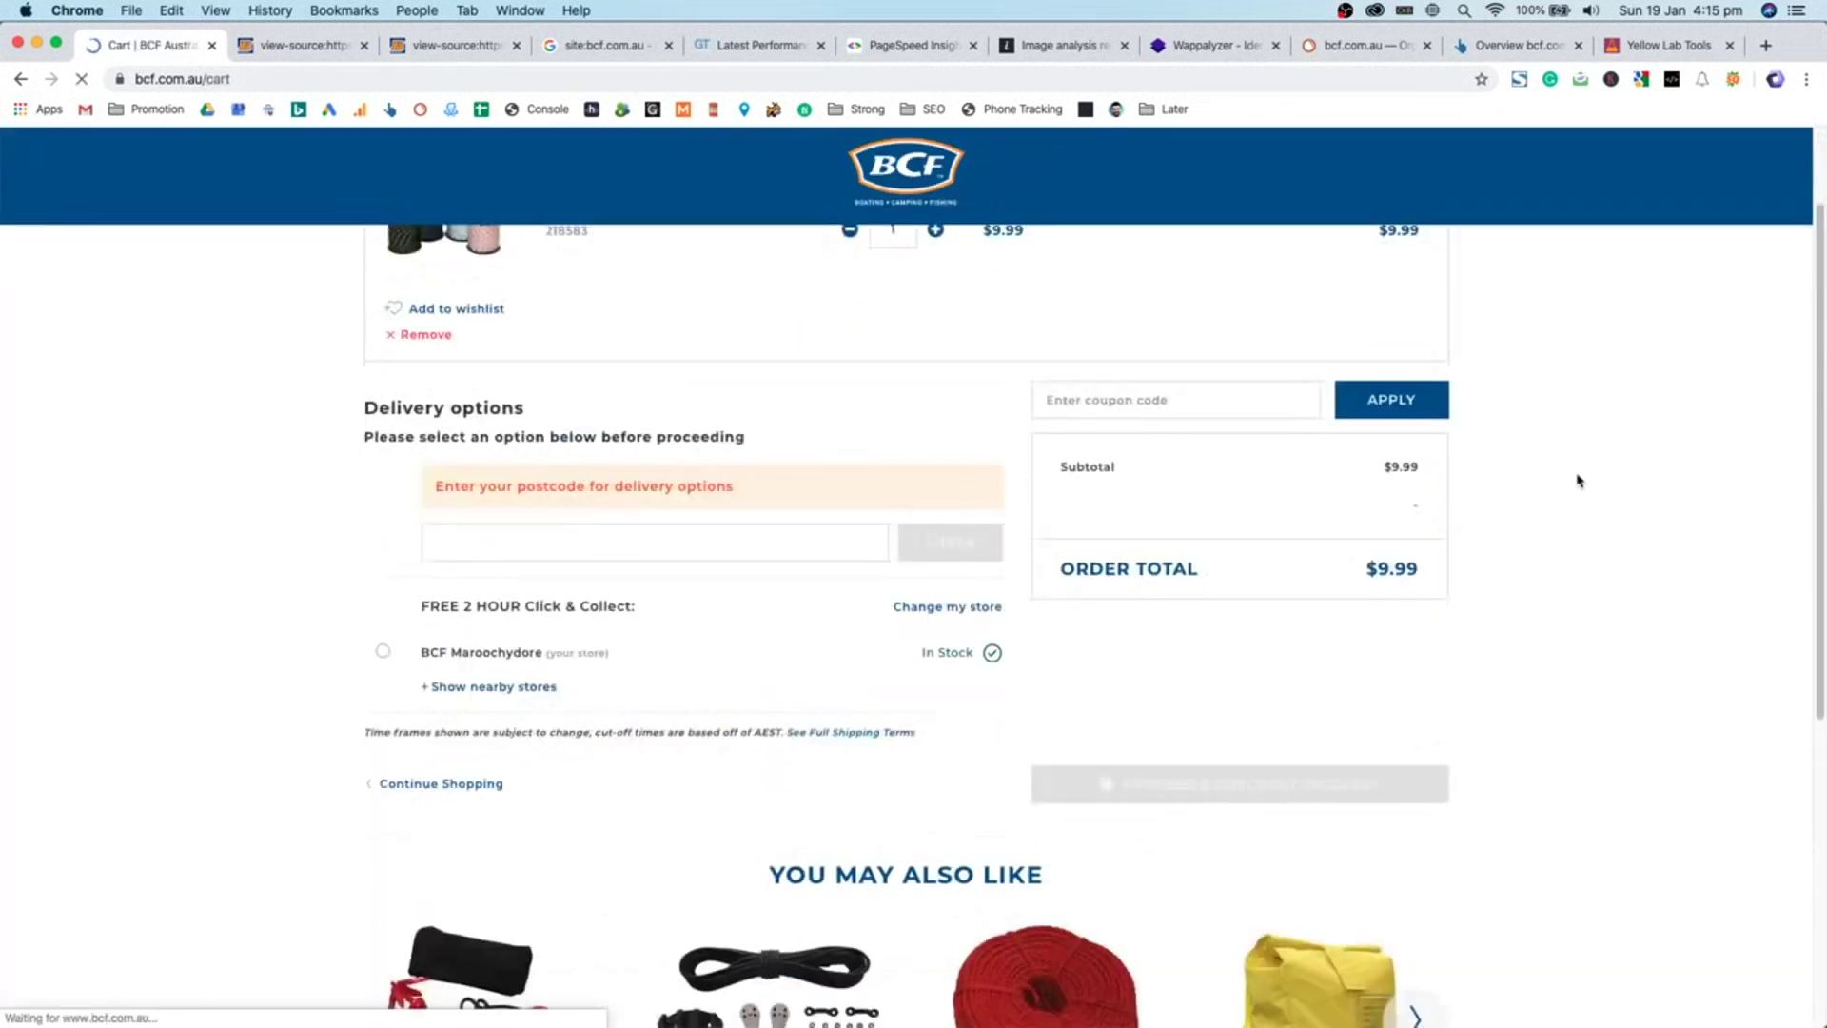
scroll(1577, 480, "up", 5)
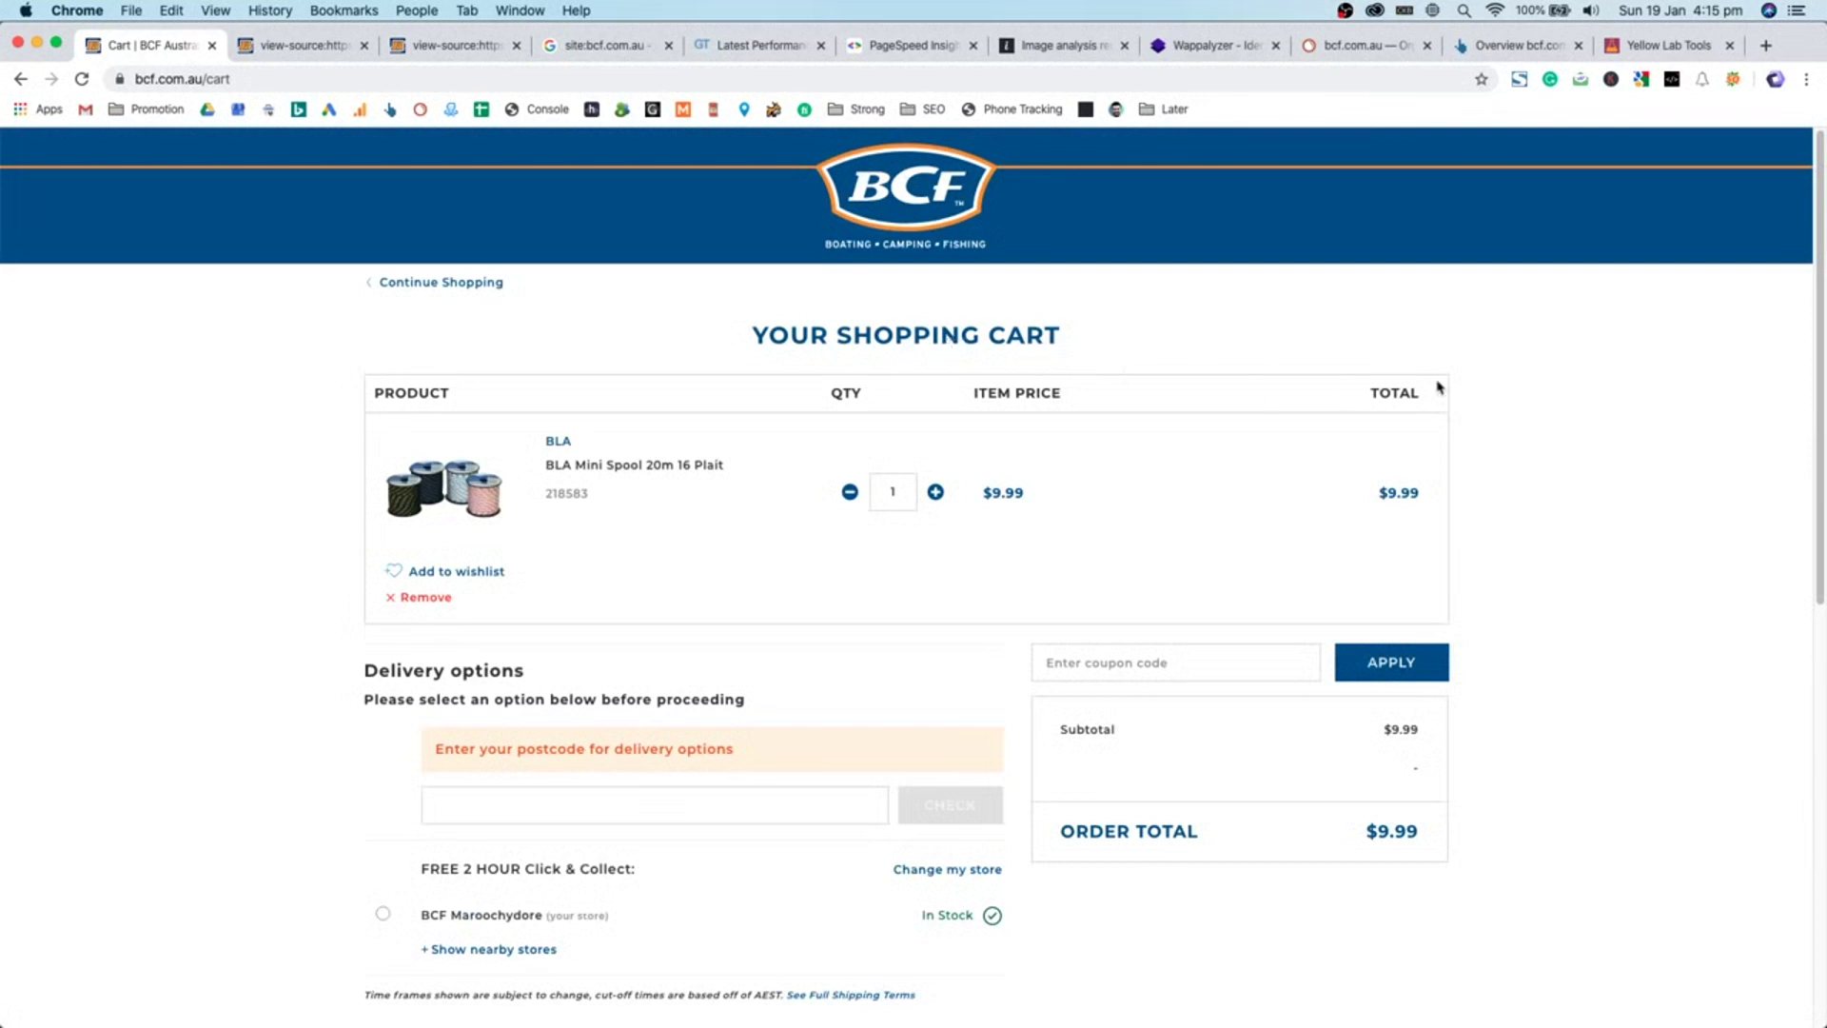
left_click_drag(1040, 802, 1346, 833)
left_click(1444, 850)
scroll(1444, 850, "down", 10)
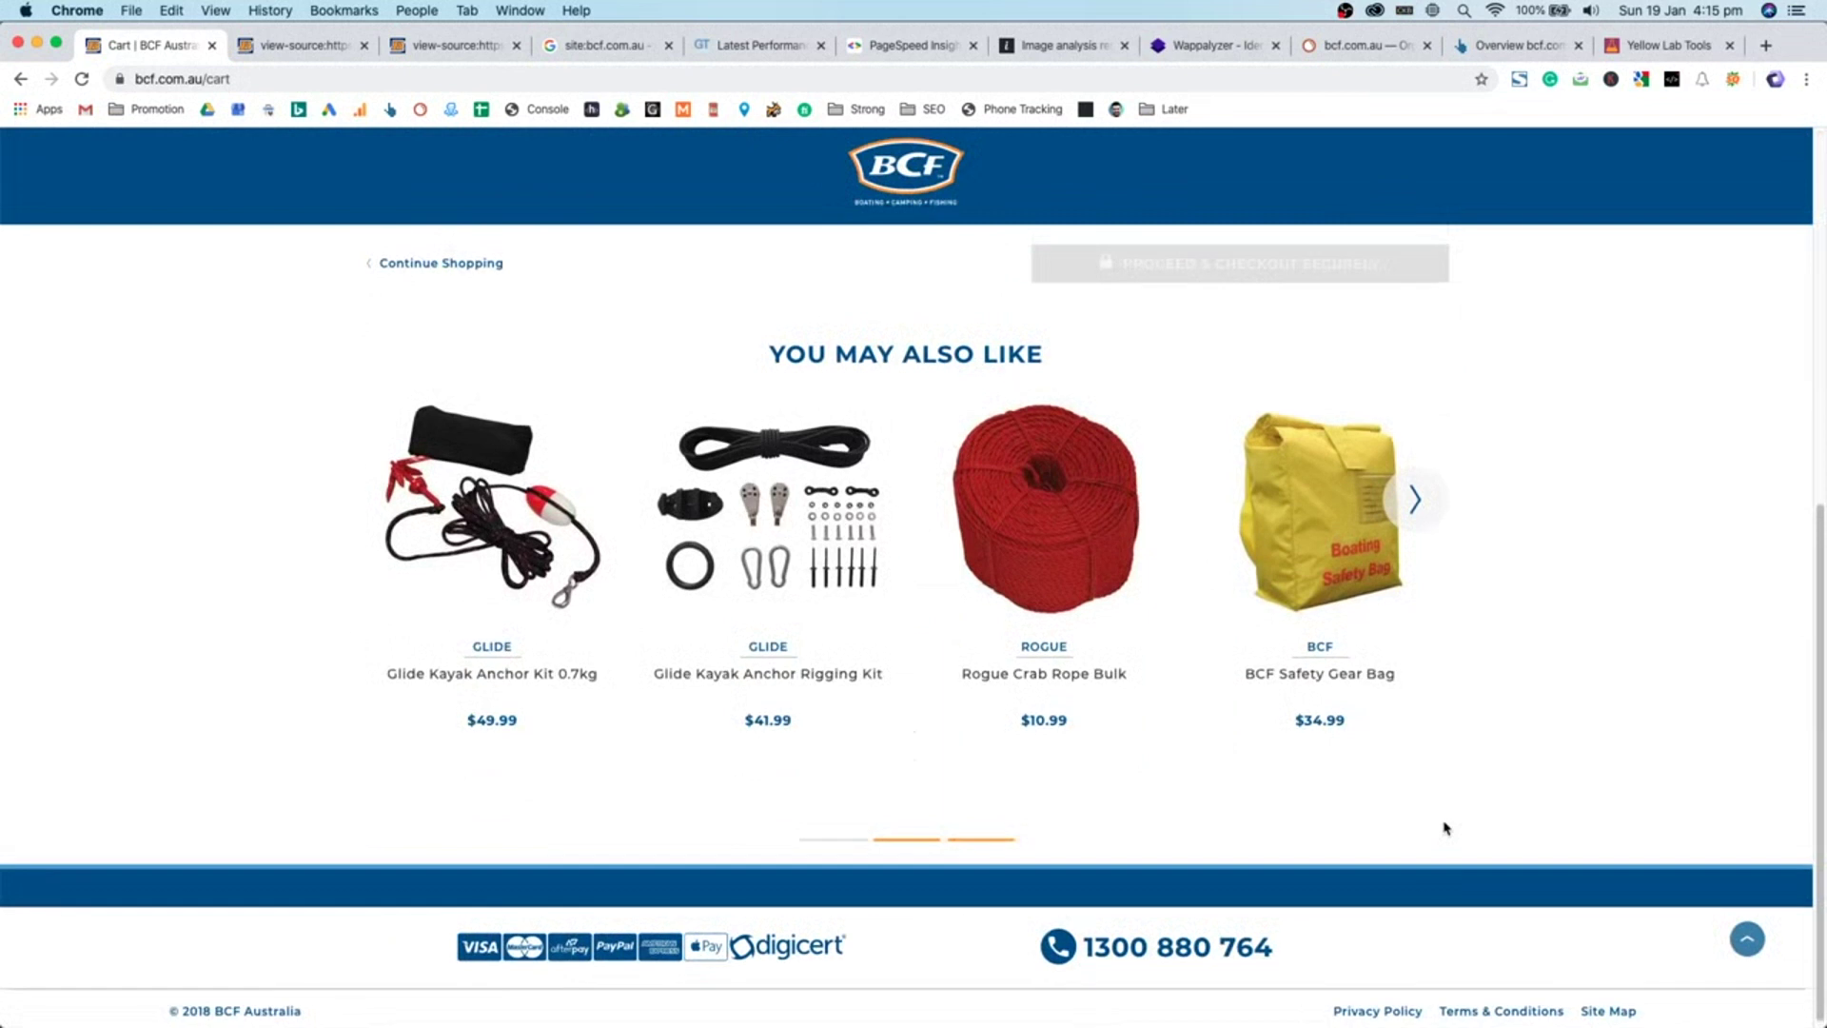
scroll(1443, 828, "up", 5)
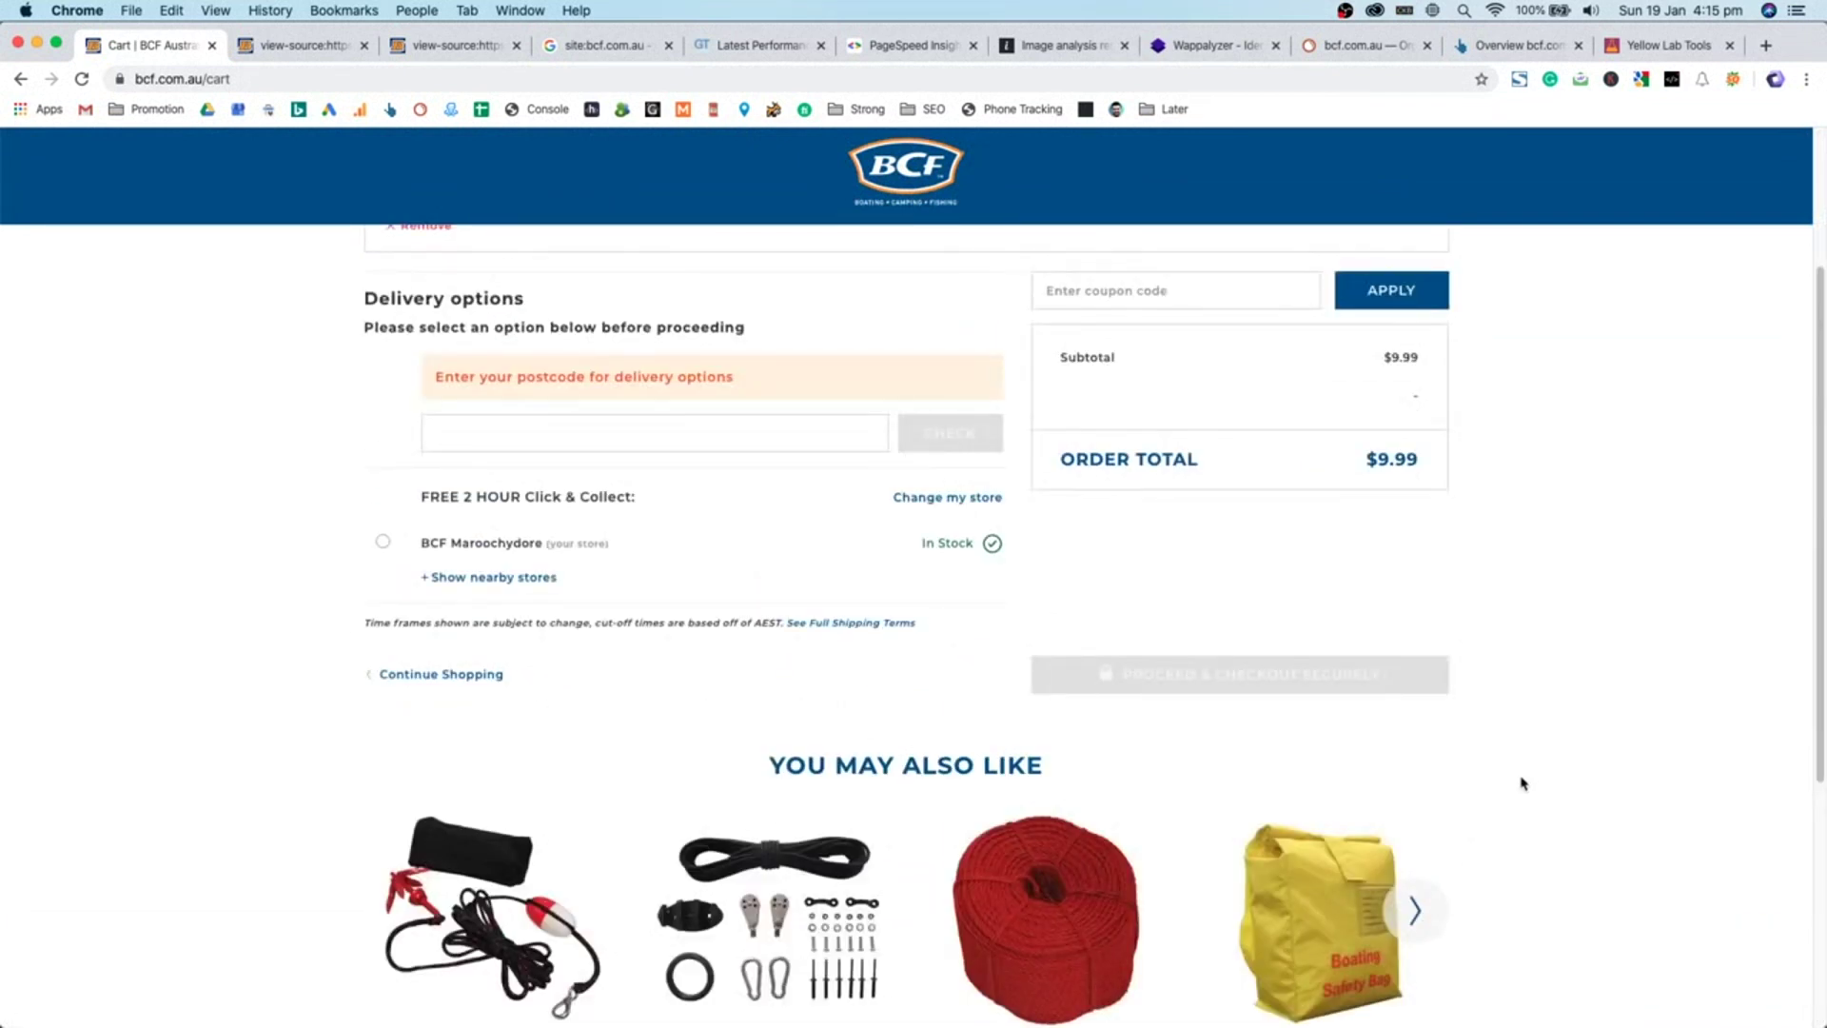
scroll(1521, 783, "up", 2)
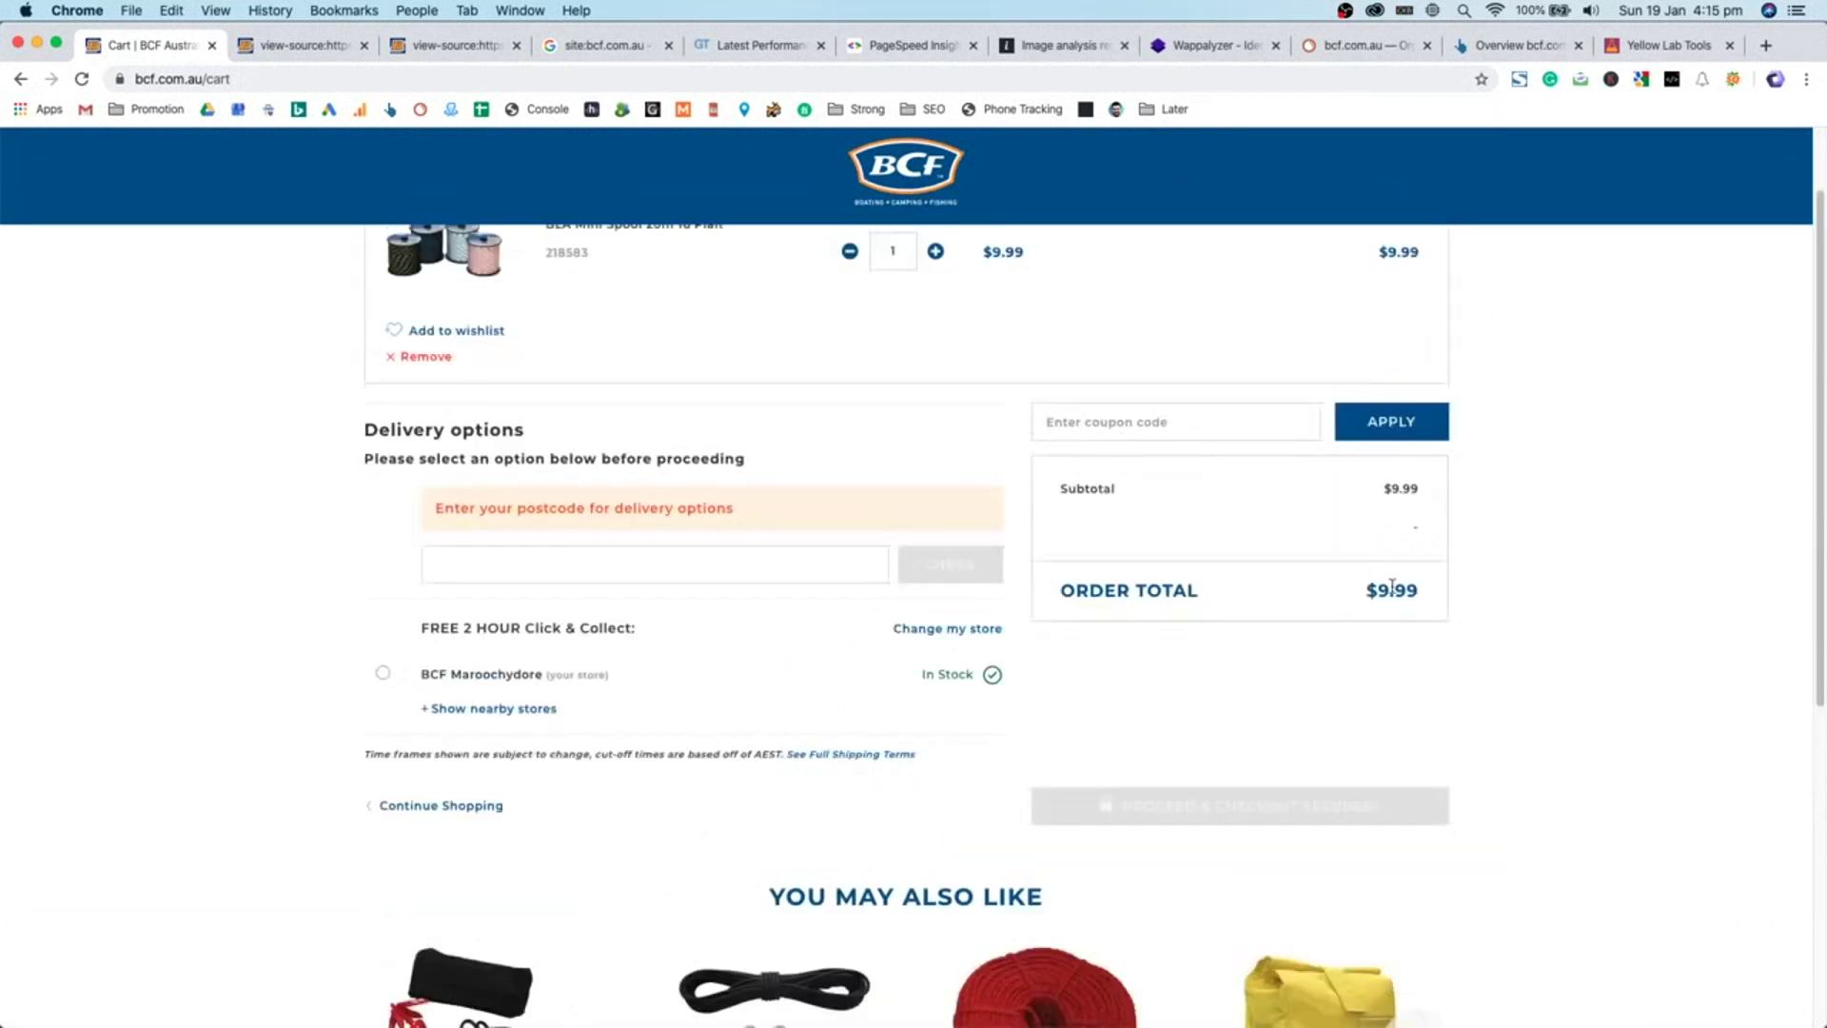
scroll(1388, 574, "up", 3)
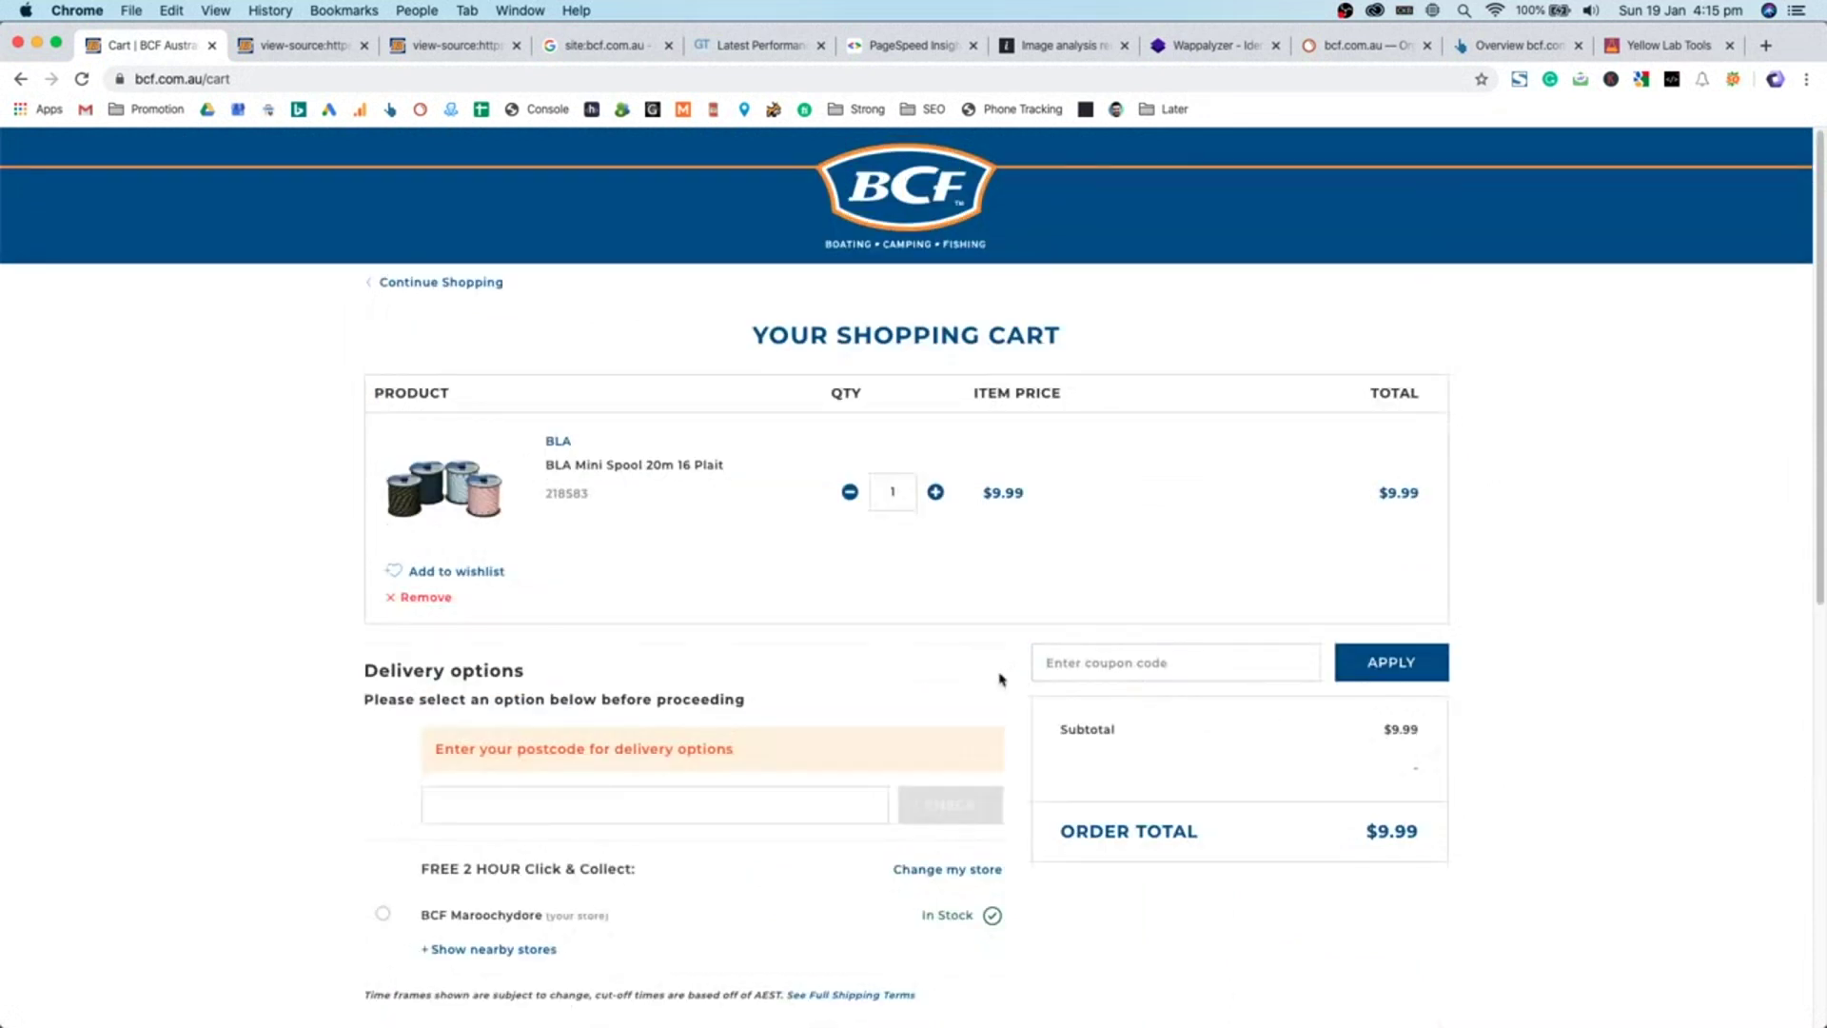
scroll(999, 678, "down", 2)
- Try the delivery postcode field, dismissing its autofill suggestions
left_click(824, 664)
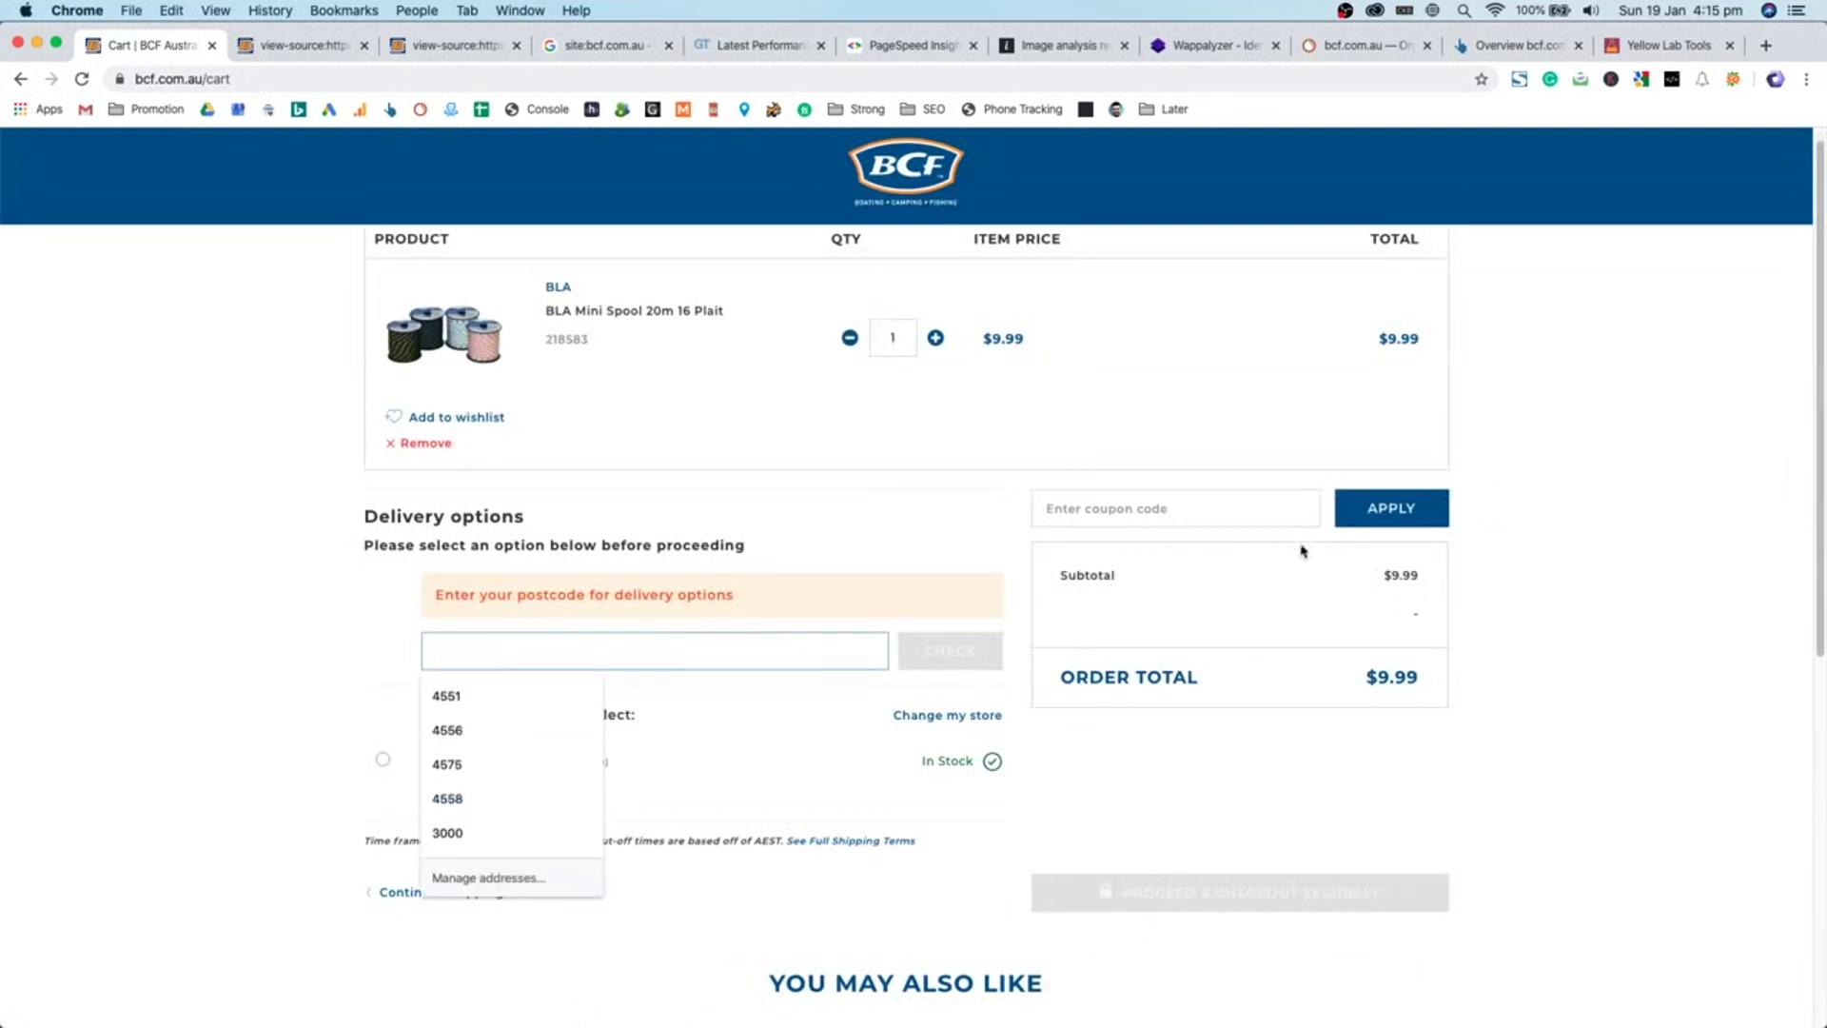
left_click(773, 610)
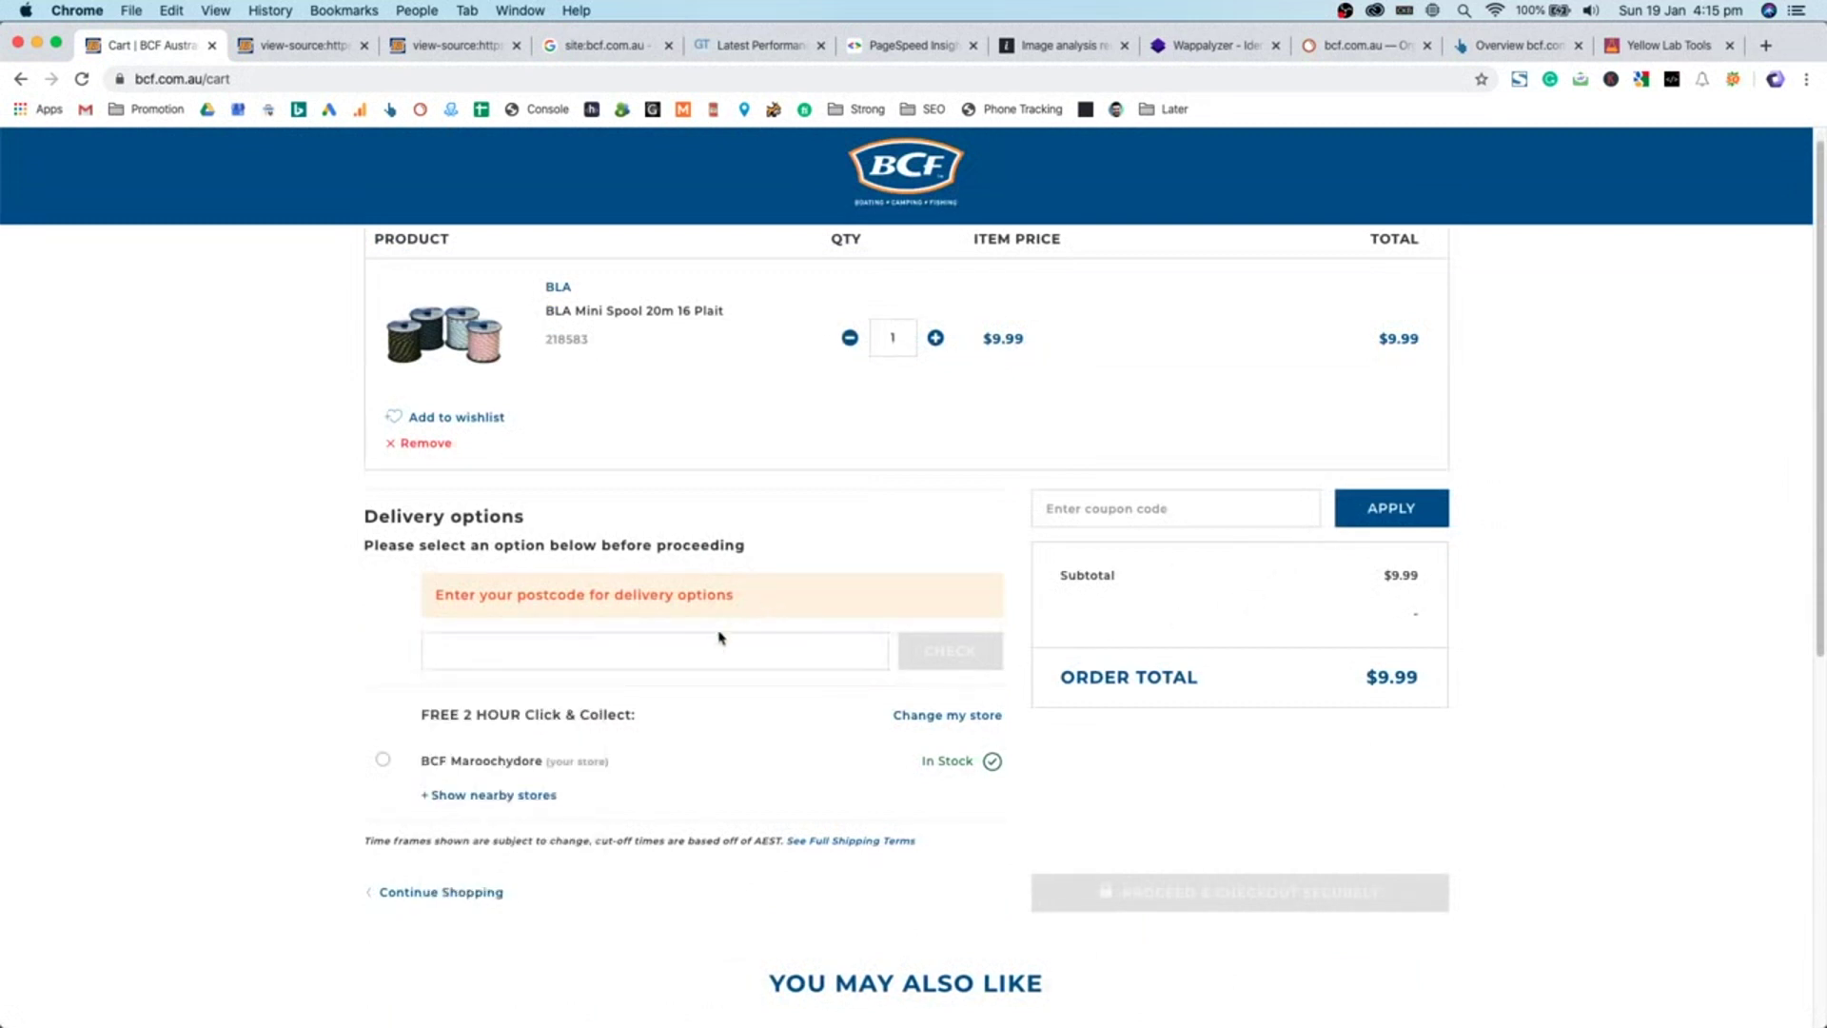
left_click(715, 643)
left_click(749, 596)
scroll(512, 773, "down", 6)
scroll(982, 814, "up", 5)
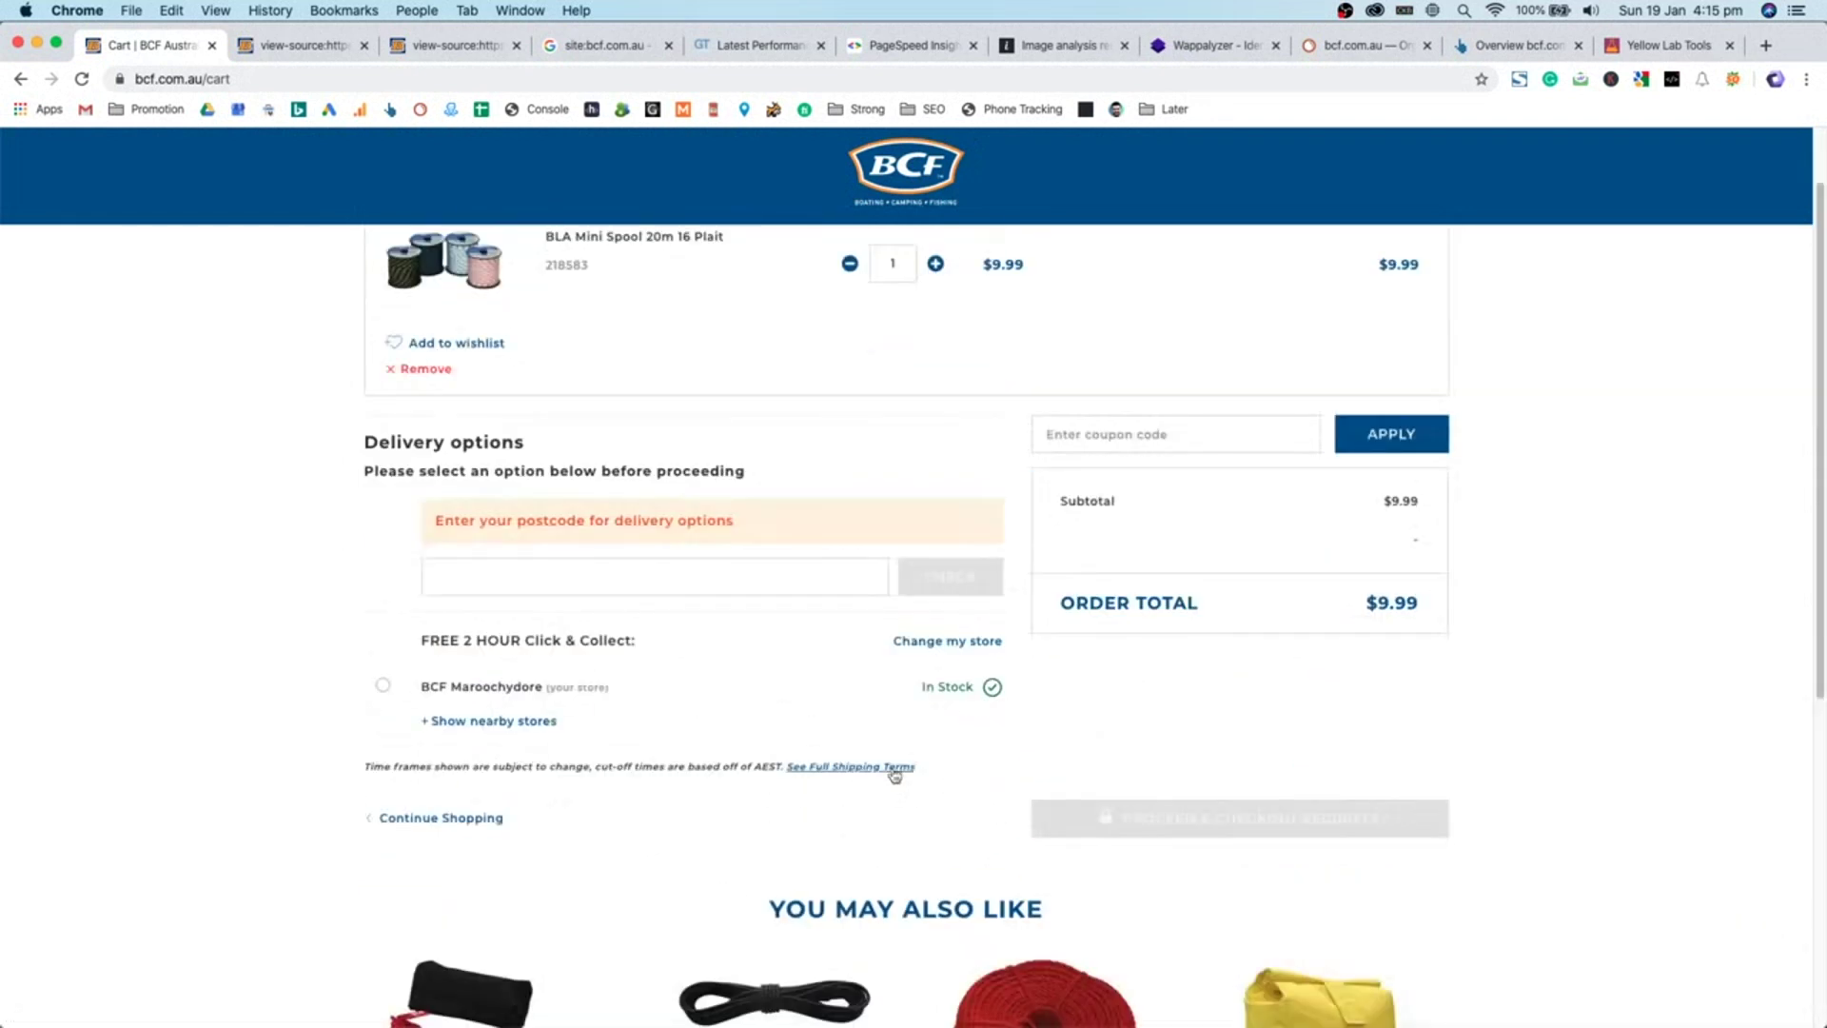
- Read the delivery time frames note, return home and open the free shipping details
triple_click(431, 766)
left_click(469, 759)
scroll(483, 752, "down", 6)
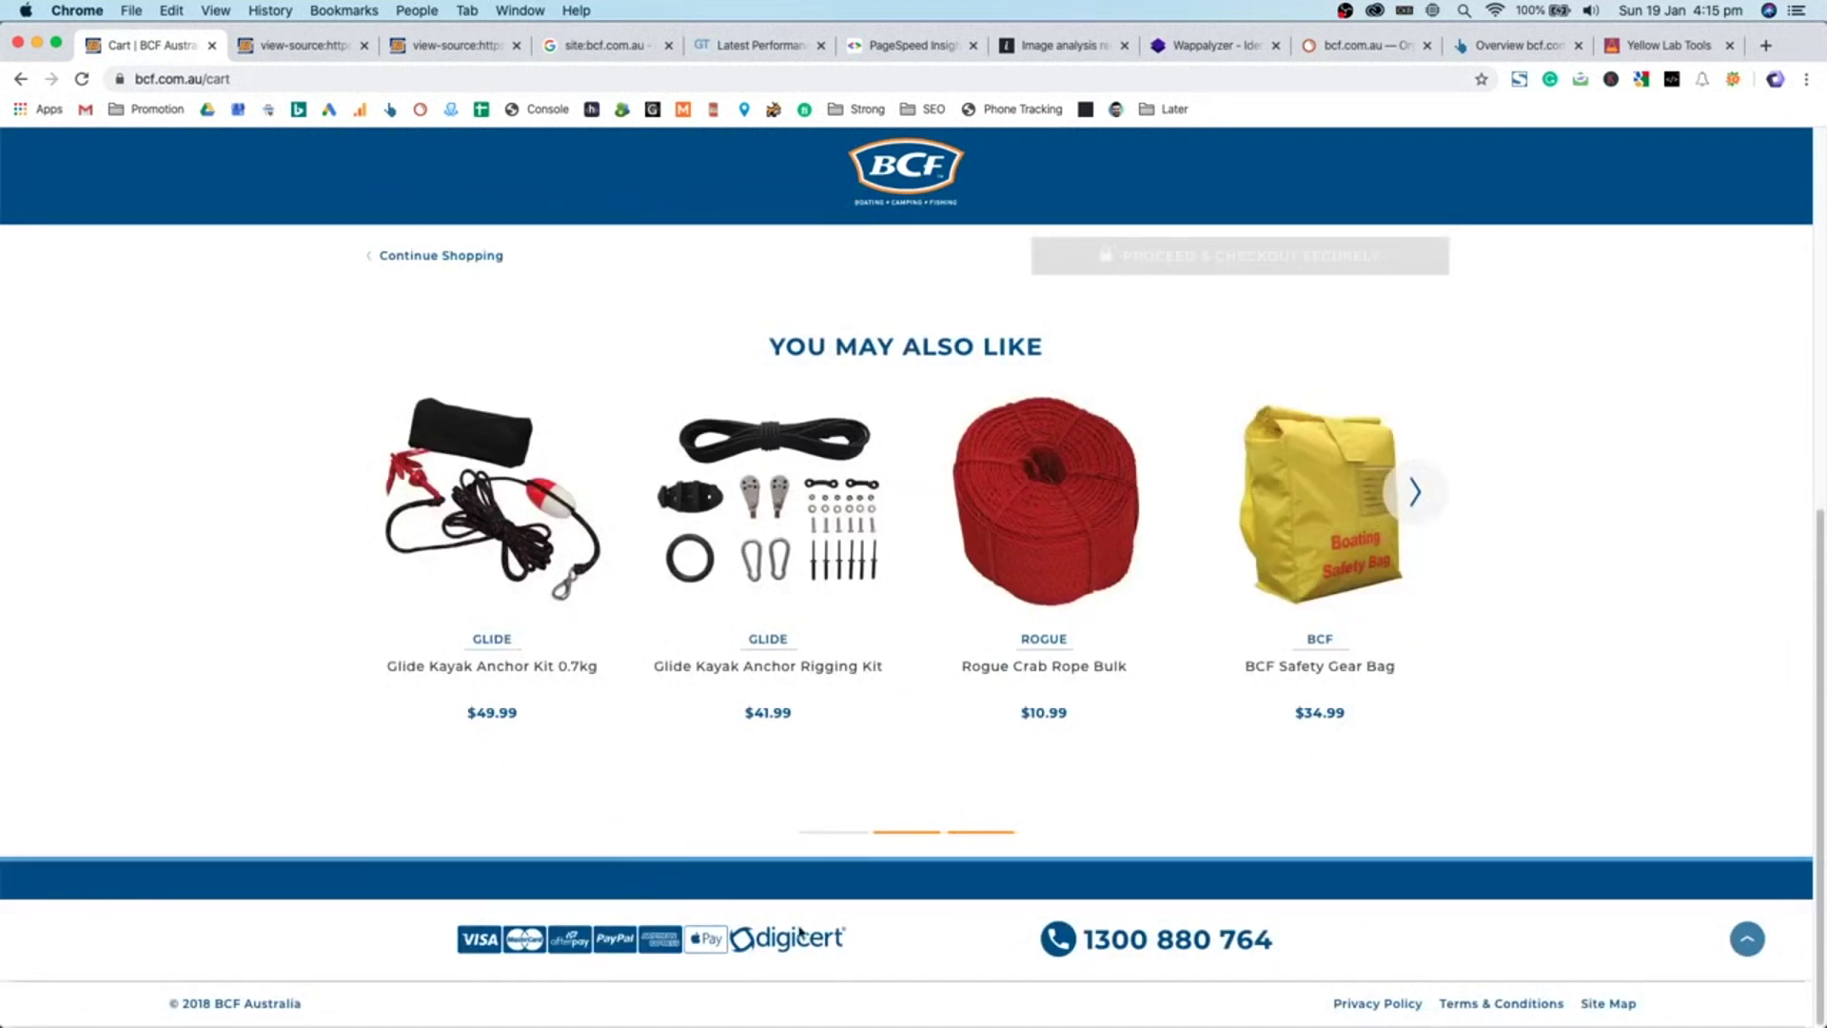
scroll(1332, 913, "up", 8)
left_click(869, 207)
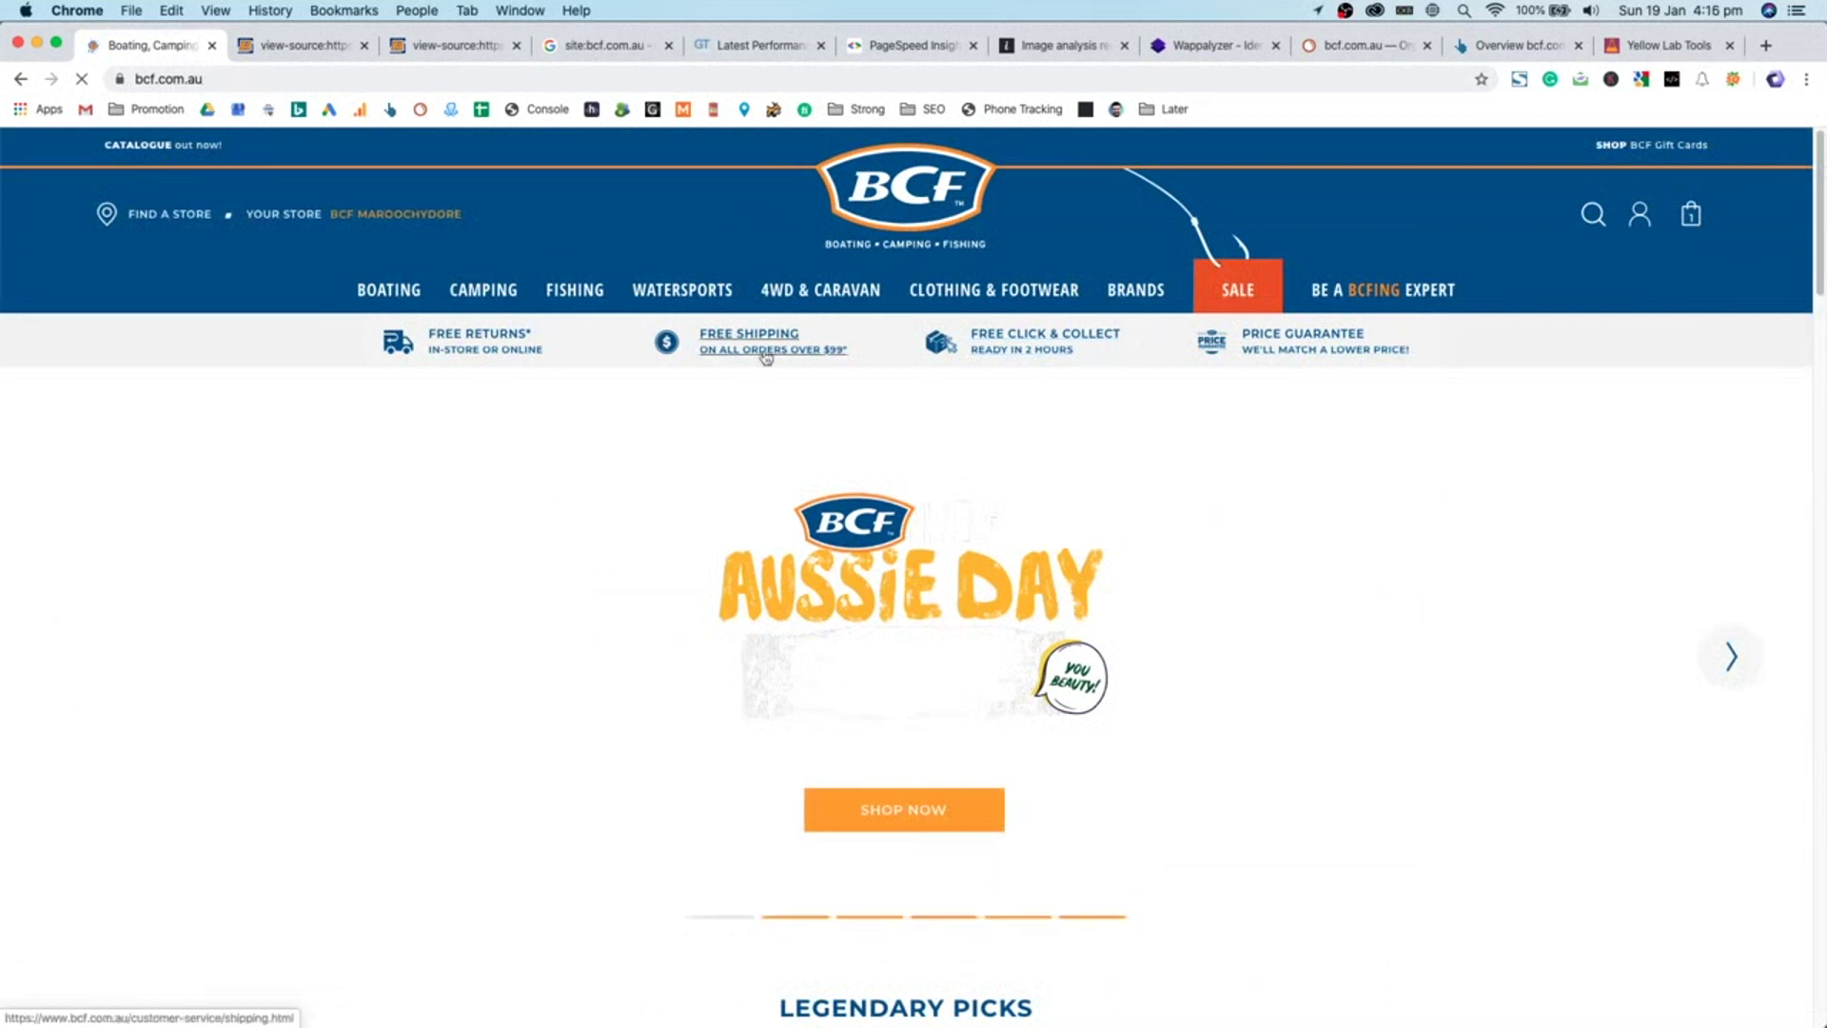
left_click(707, 352)
- Scroll through BCF's Shipping & Delivery terms page
scroll(856, 401, "down", 3)
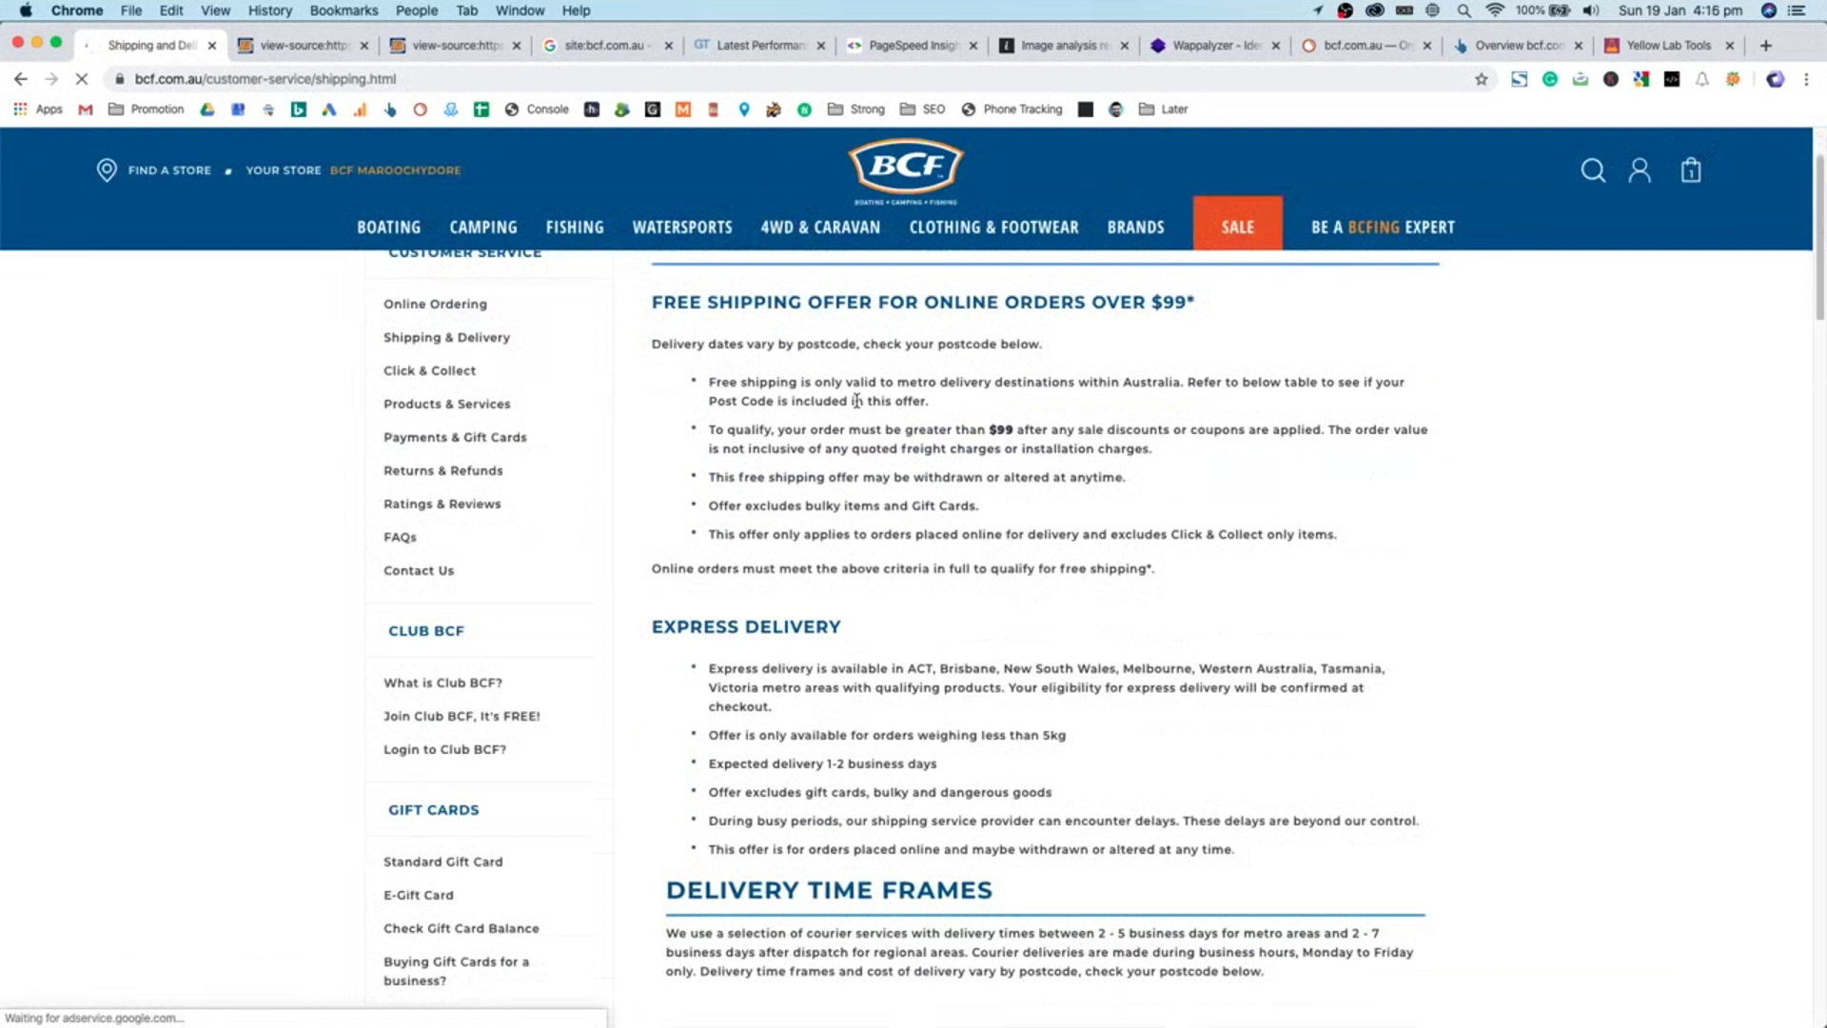
scroll(1076, 433, "down", 10)
scroll(1057, 456, "up", 8)
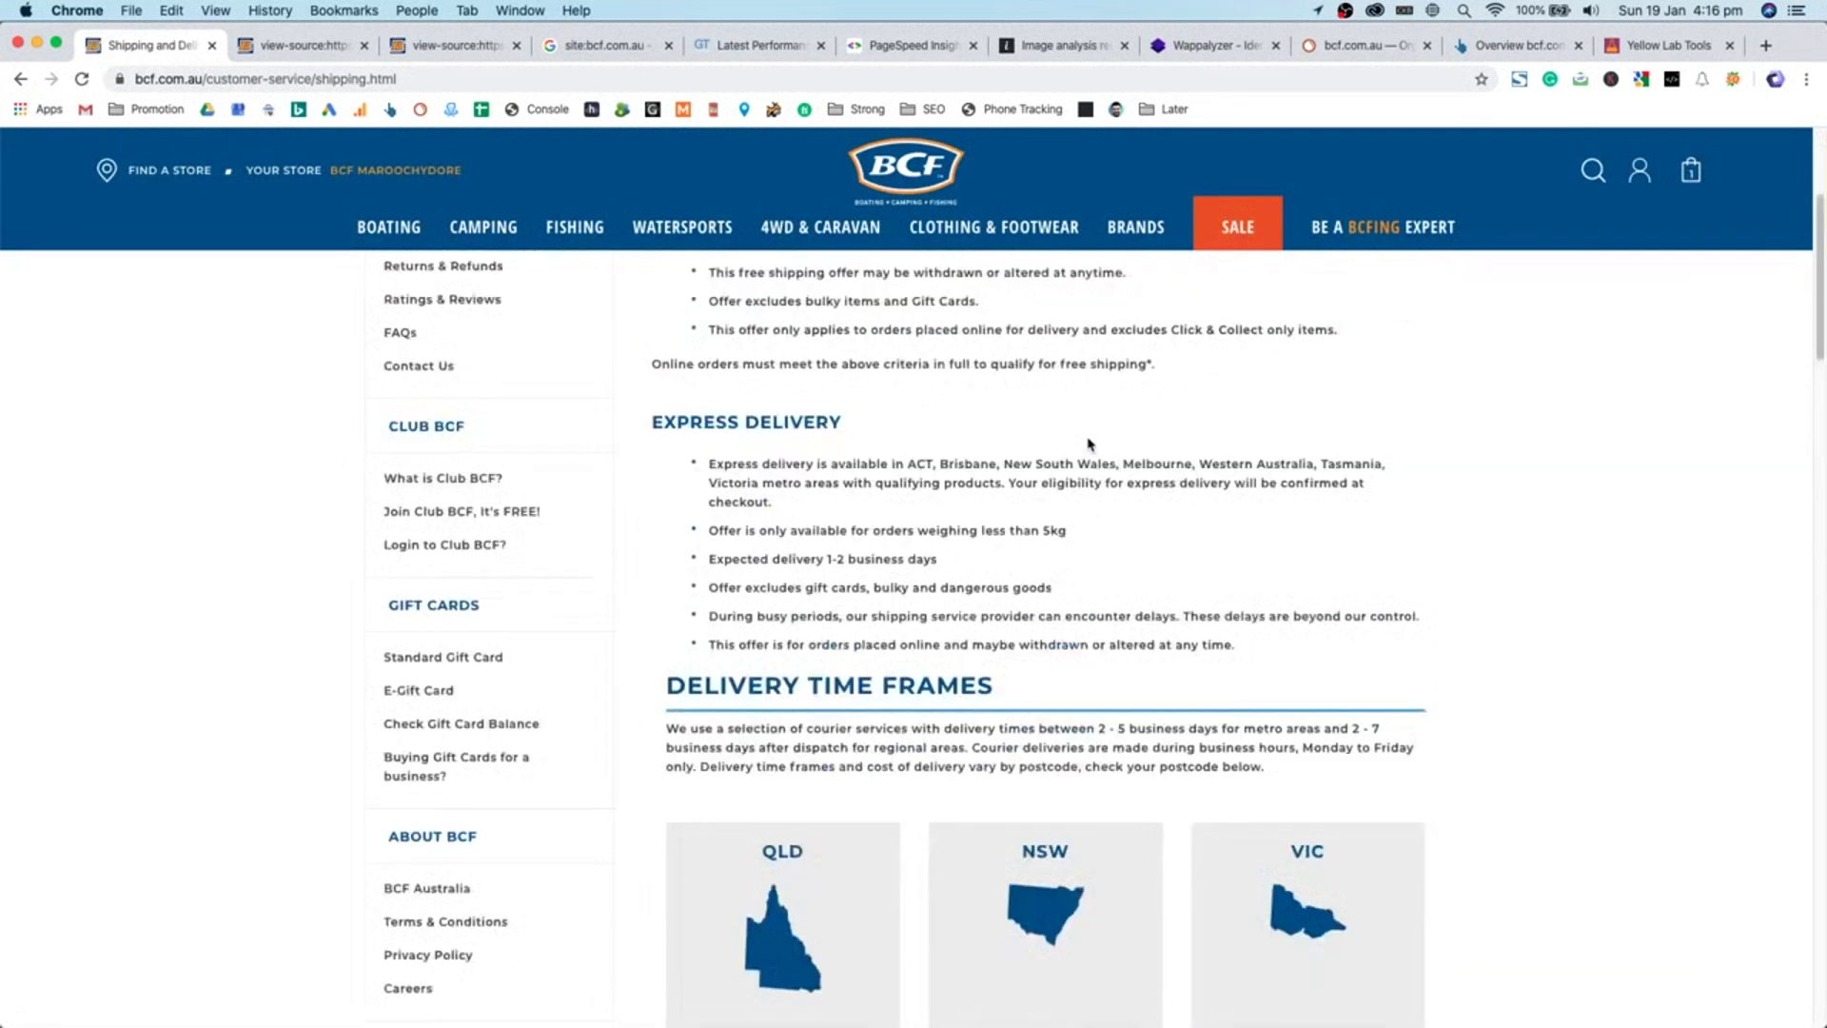
scroll(1046, 472, "down", 1)
scroll(1047, 473, "down", 5)
scroll(752, 533, "up", 10)
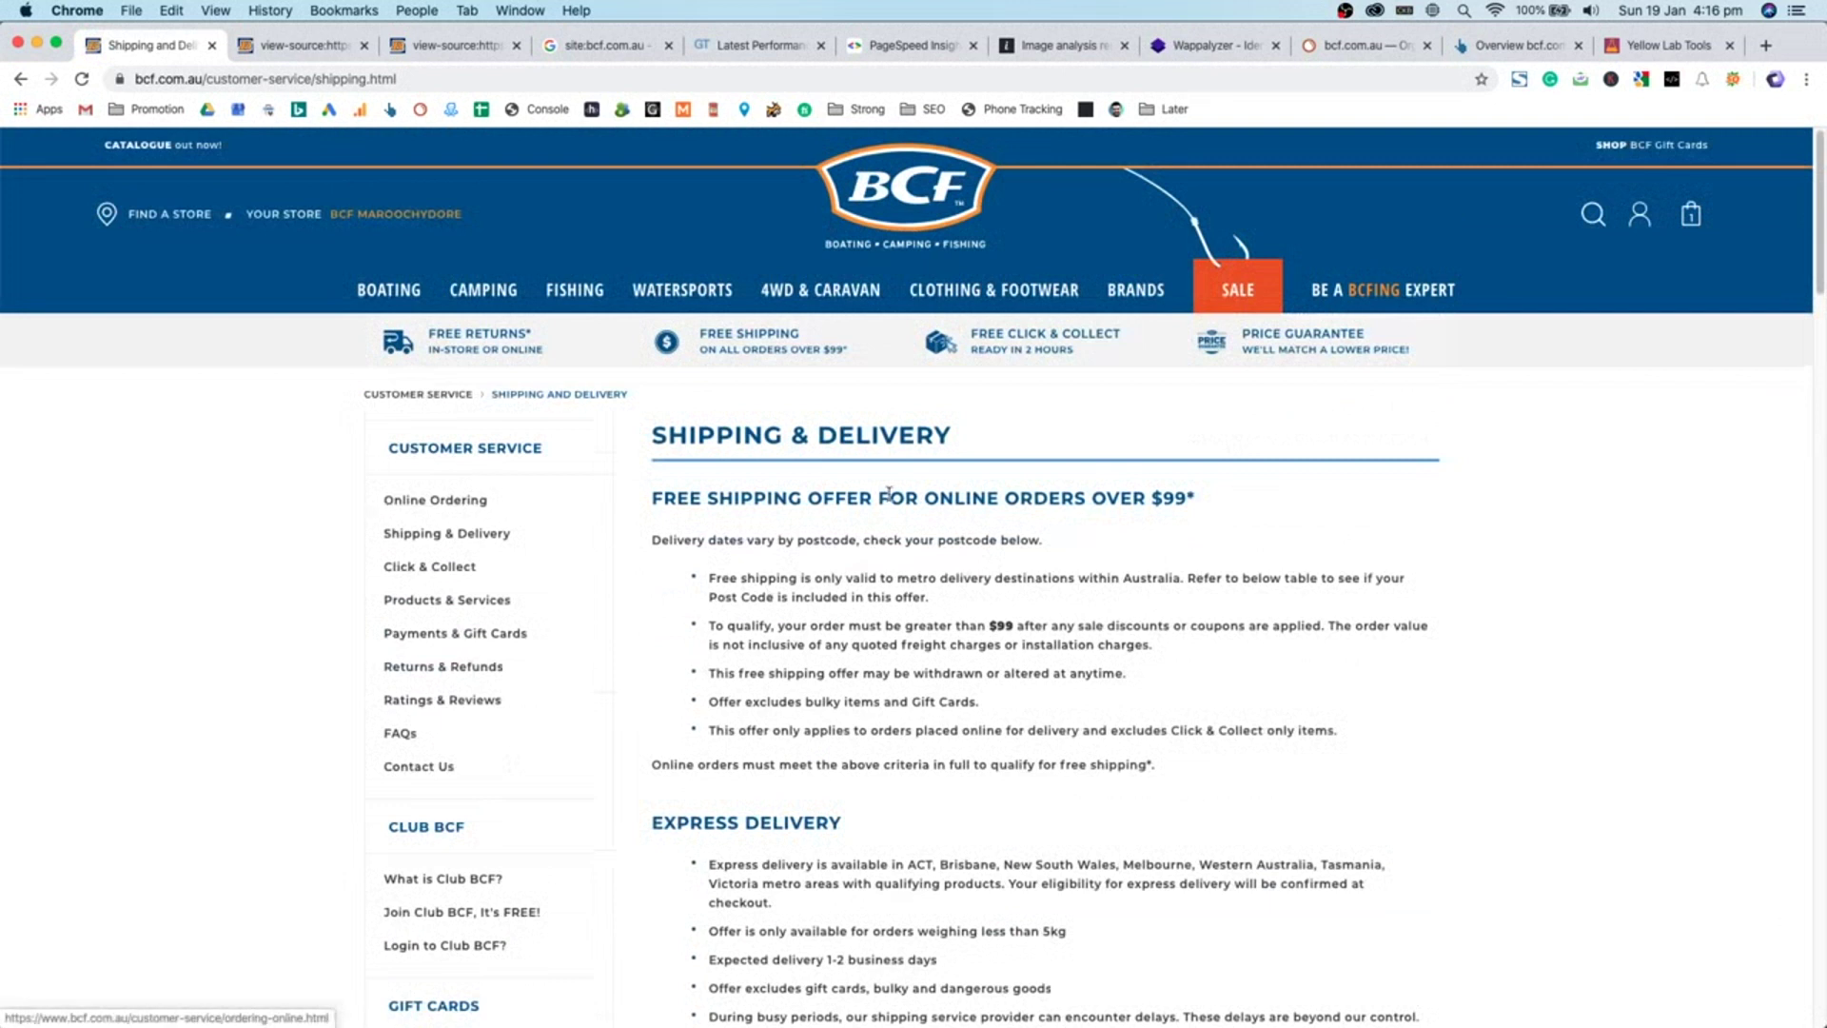
scroll(464, 511, "down", 4)
scroll(464, 511, "up", 4)
- Revisit the cart and continue shopping back to the Anchors & Docking listing
left_click(1691, 215)
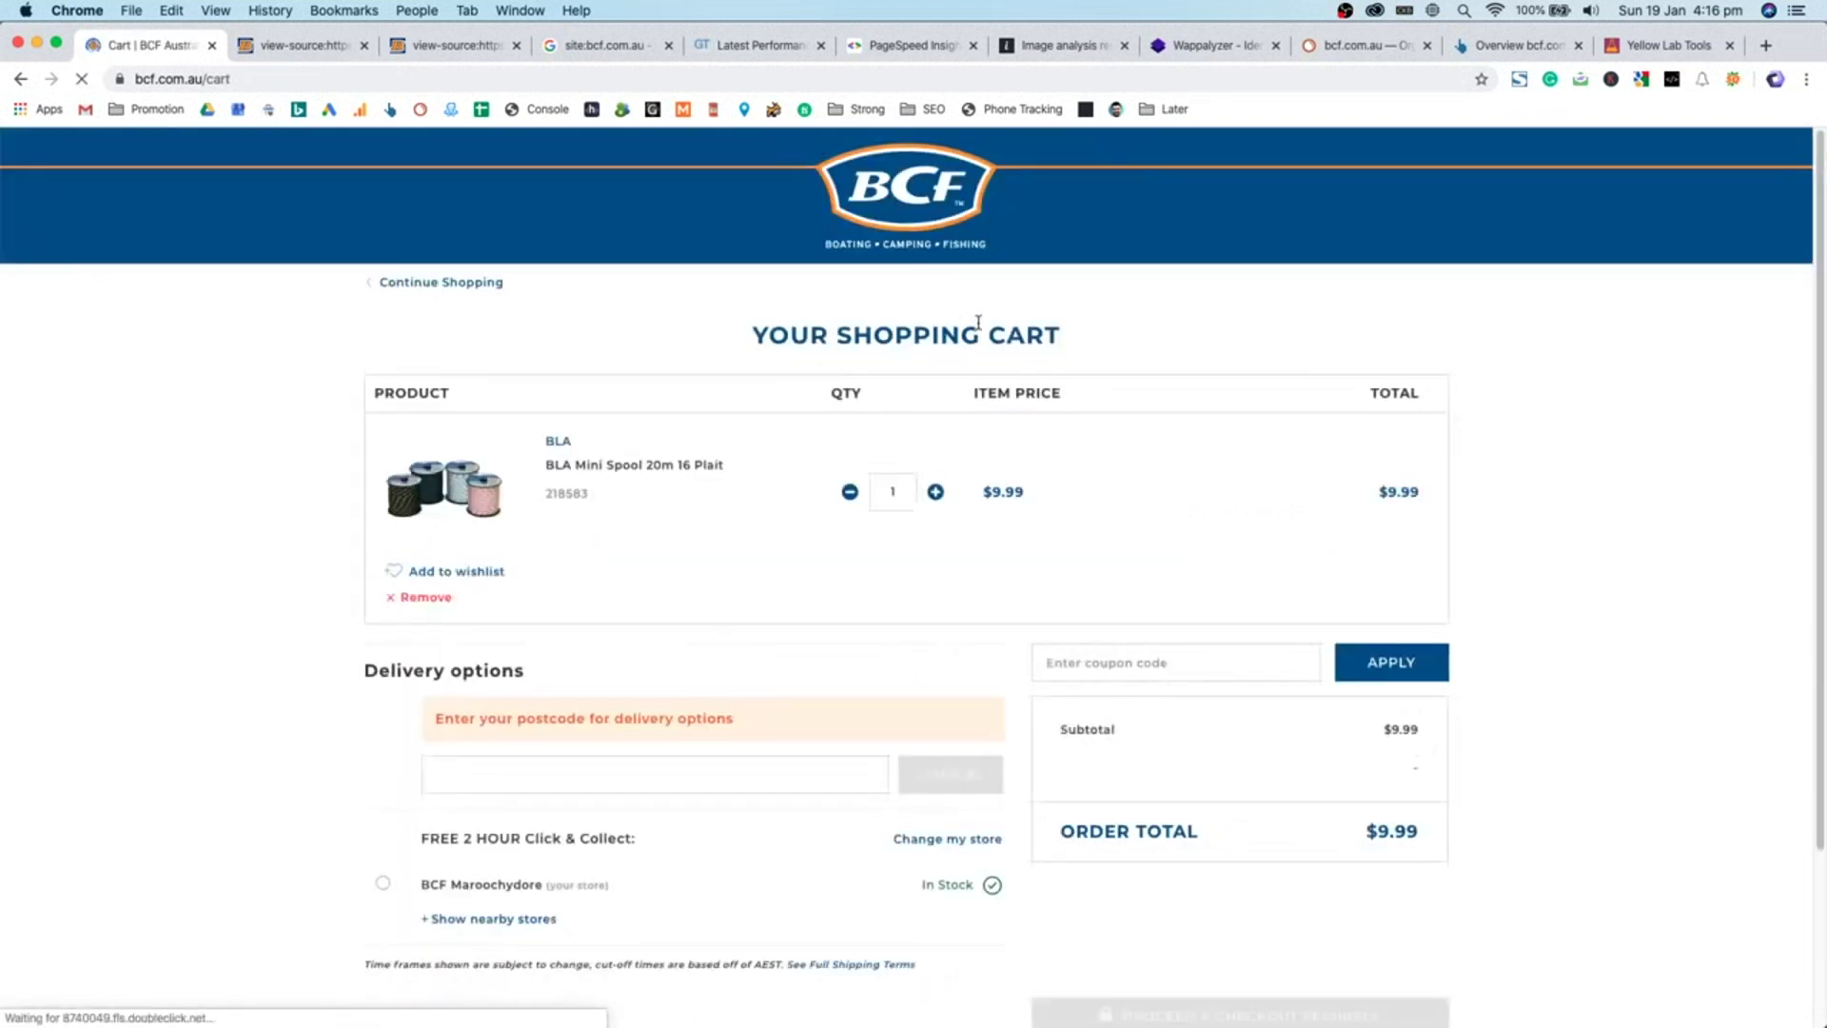
double_click(1024, 335)
scroll(512, 244, "down", 2)
scroll(476, 245, "up", 2)
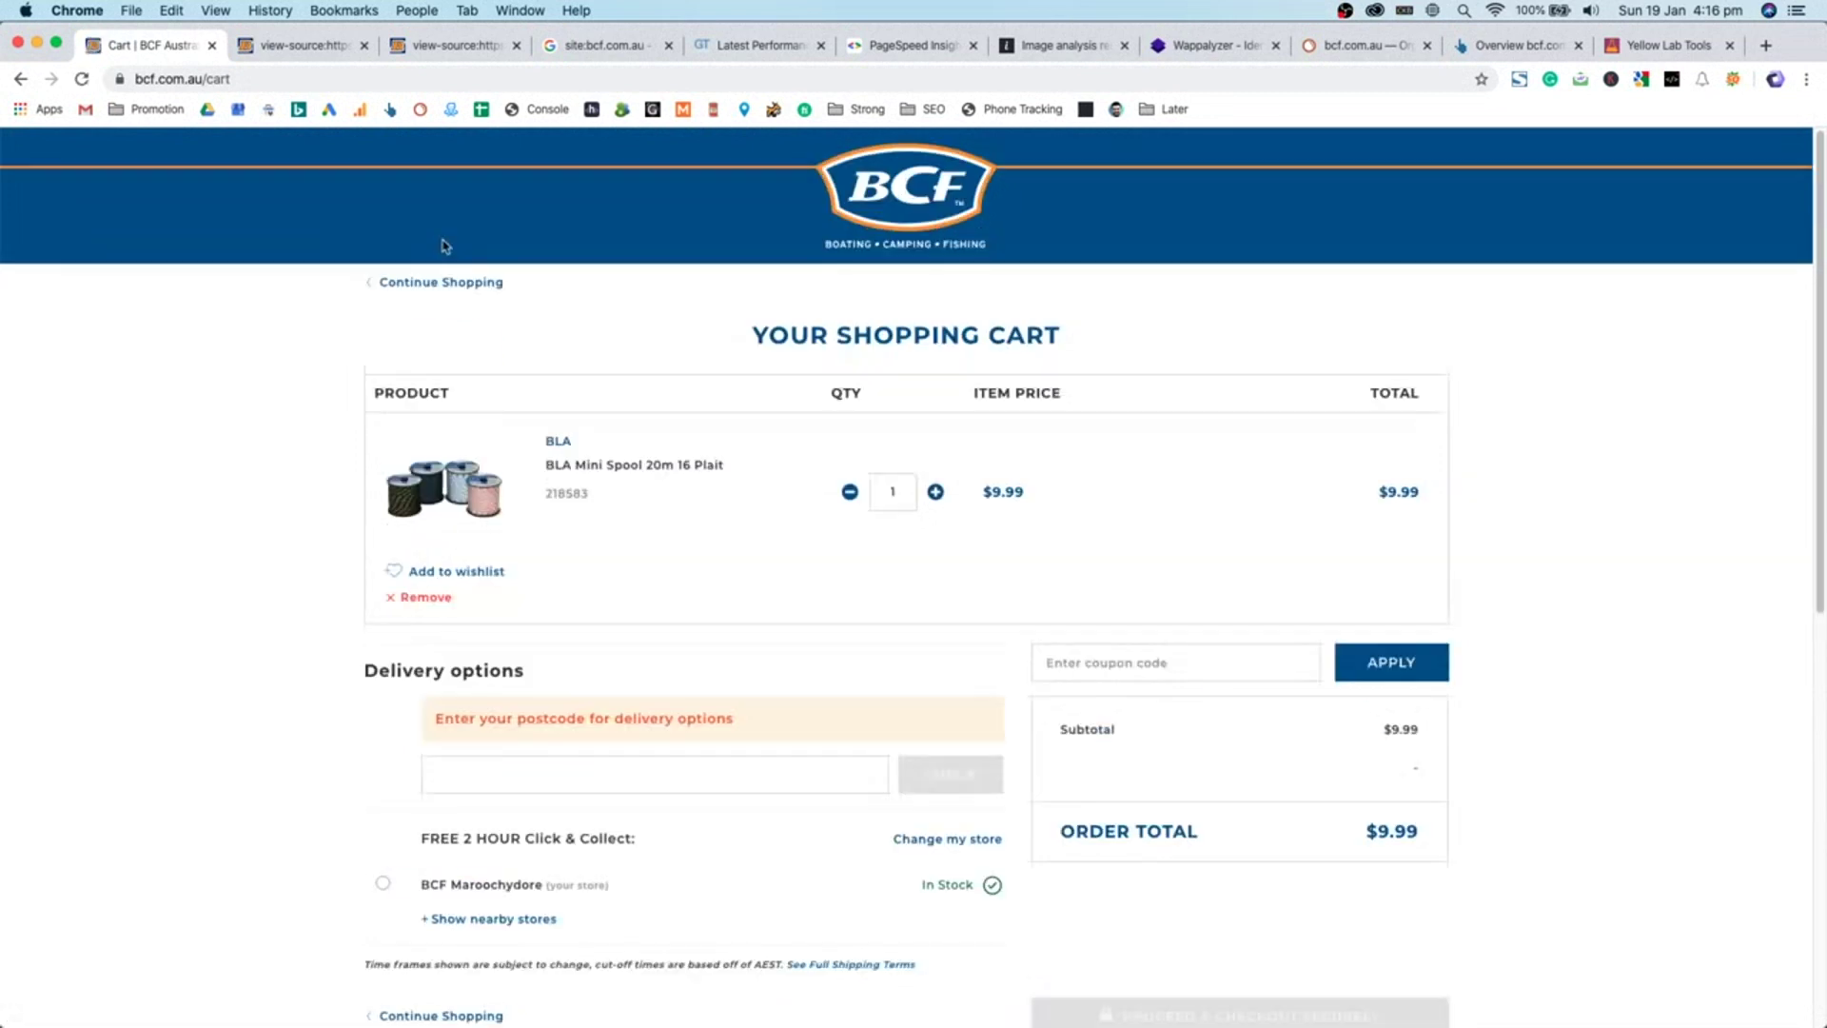
left_click(437, 284)
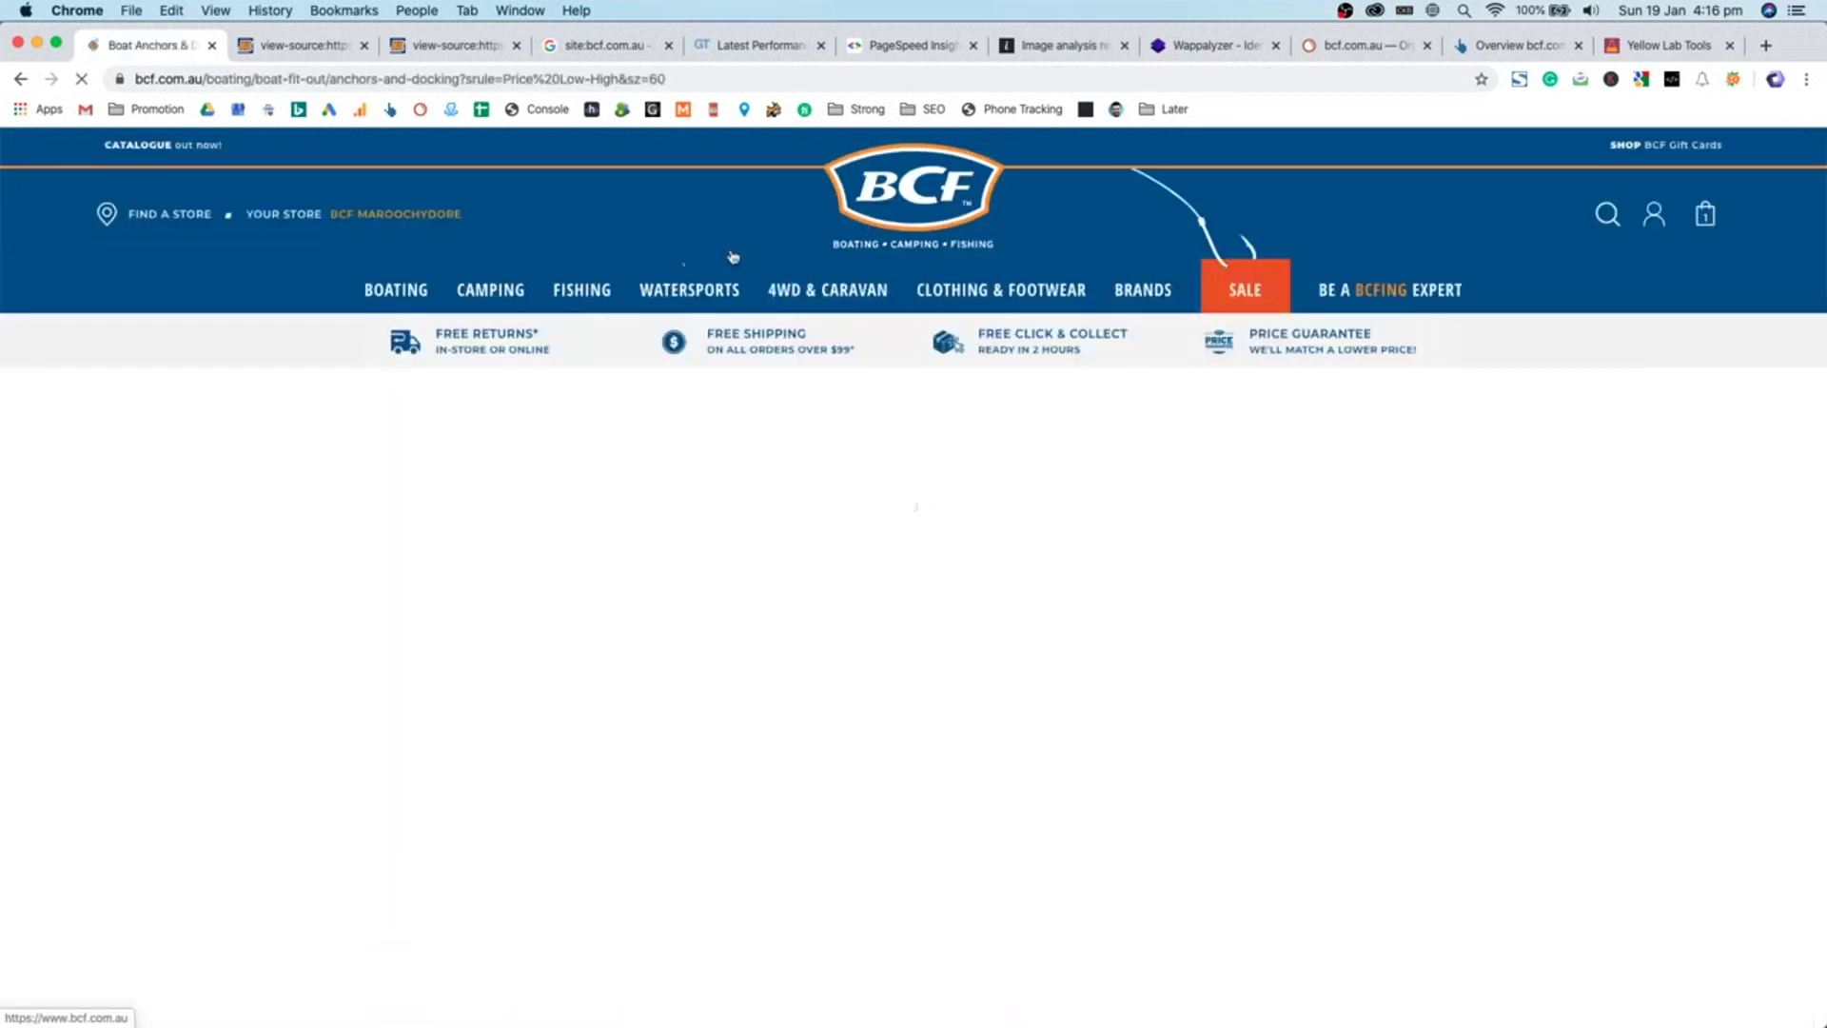
scroll(264, 224, "down", 10)
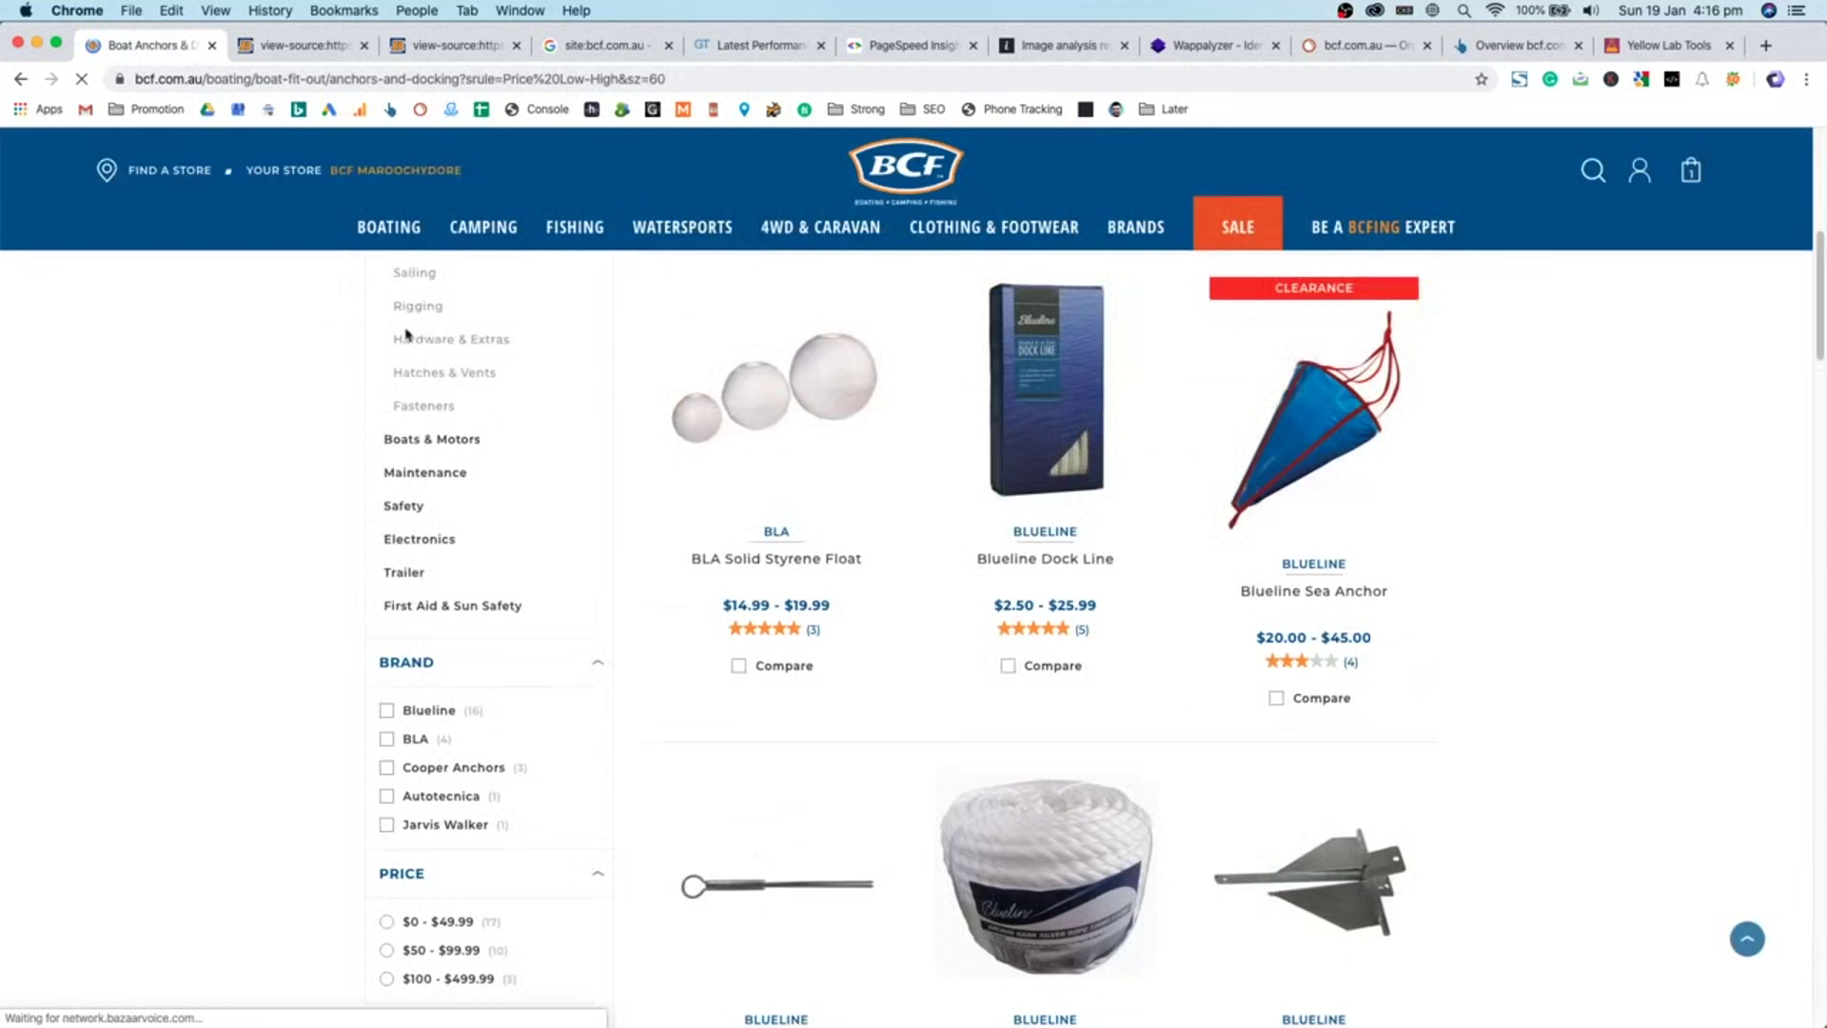
- Open the SALE catalogue page and browse its 1,658 products to the footer and back
scroll(1226, 266, "up", 10)
left_click(1240, 286)
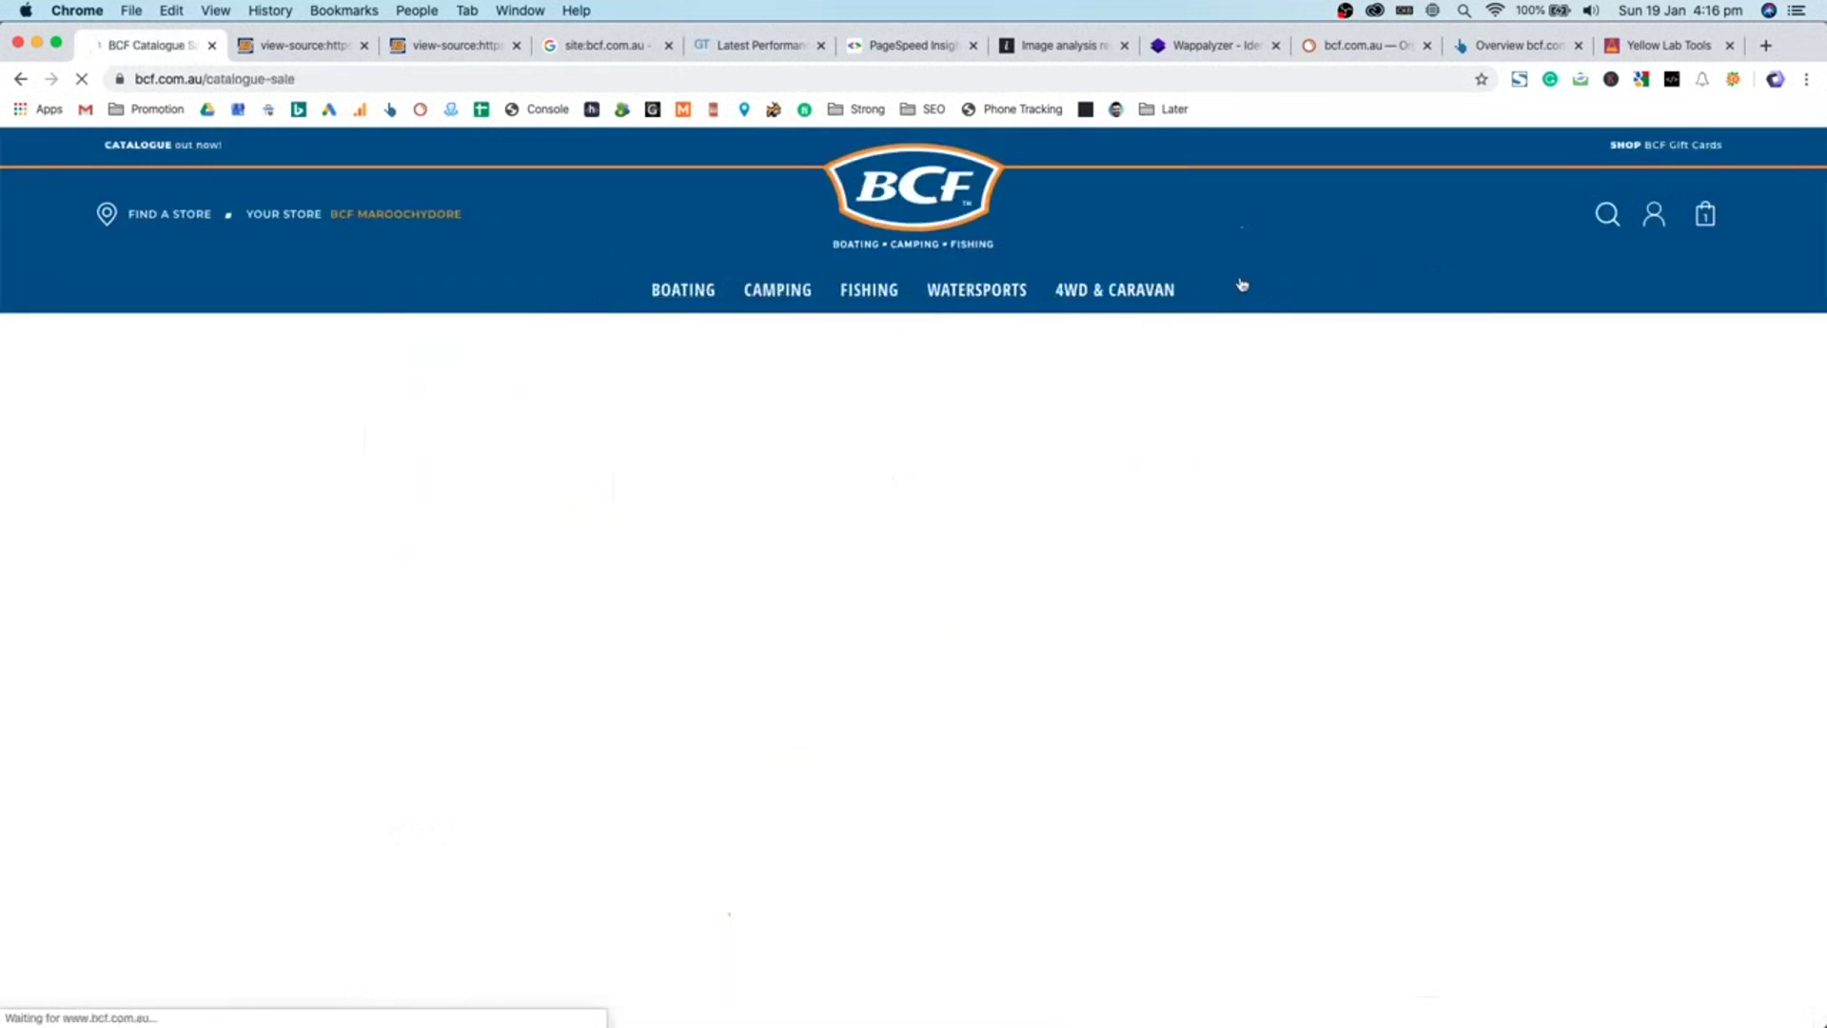
scroll(1428, 391, "down", 7)
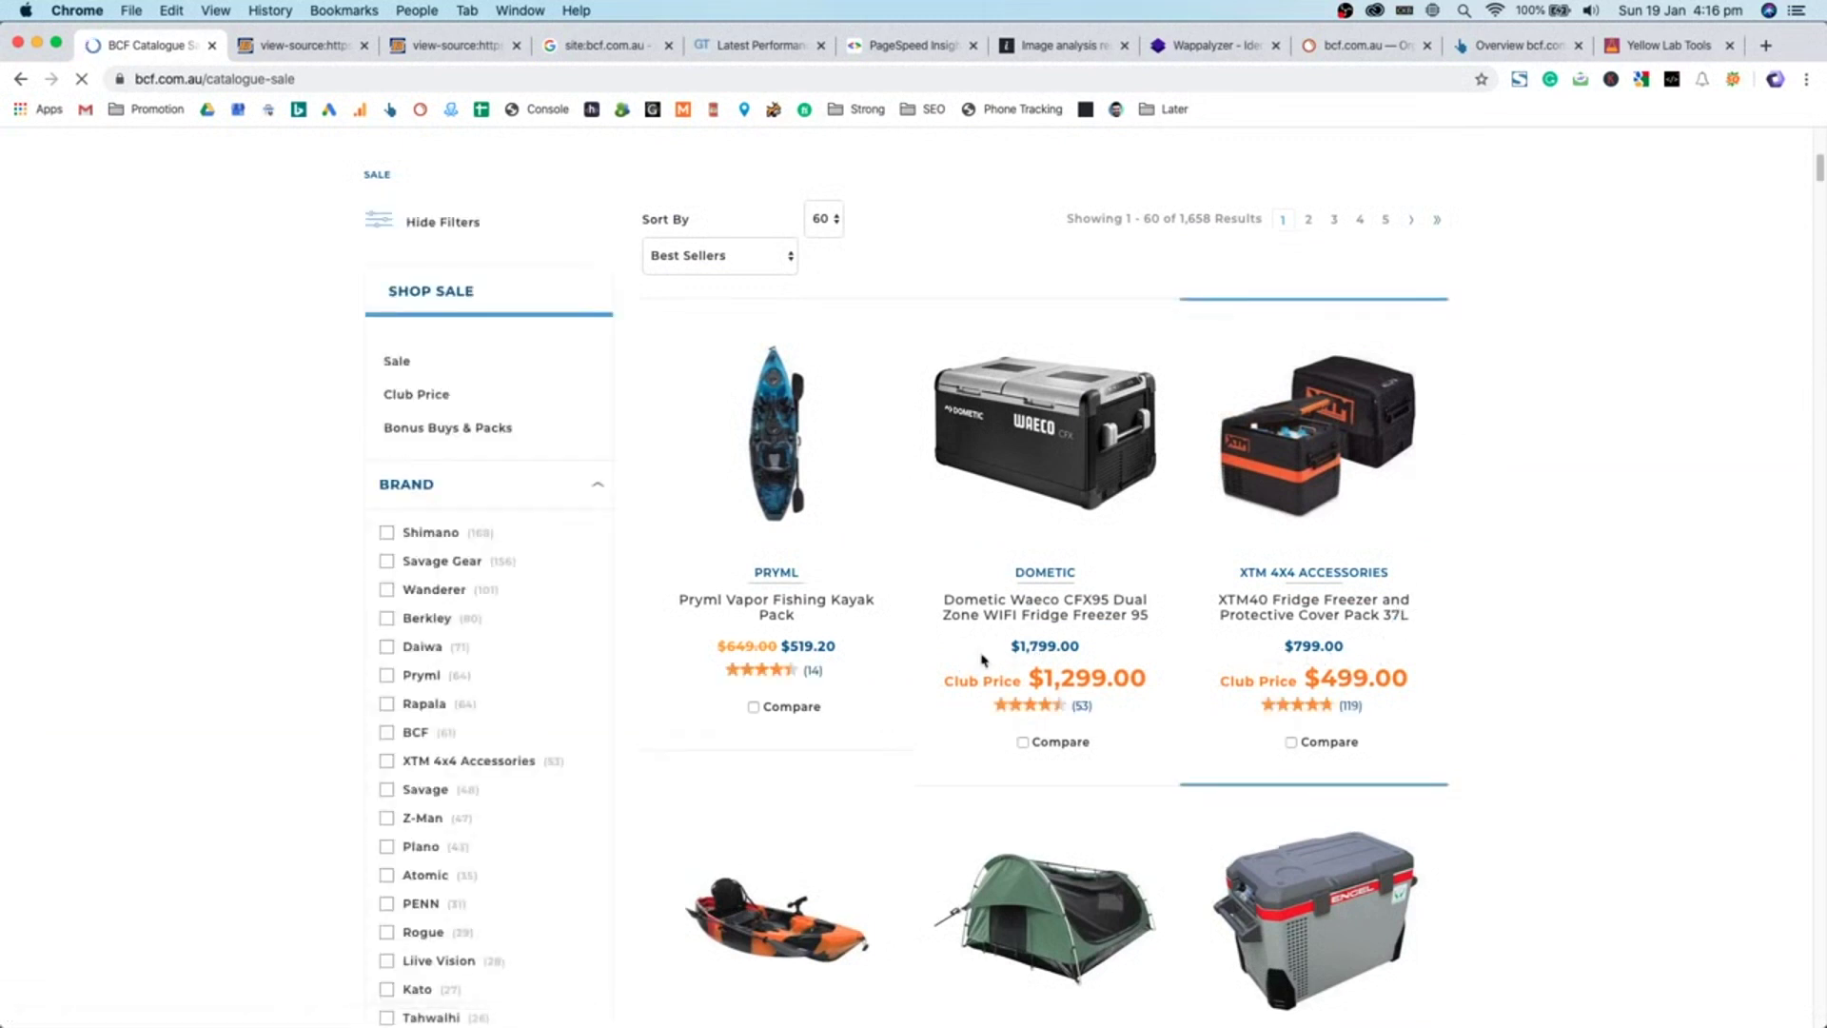
scroll(982, 659, "down", 20)
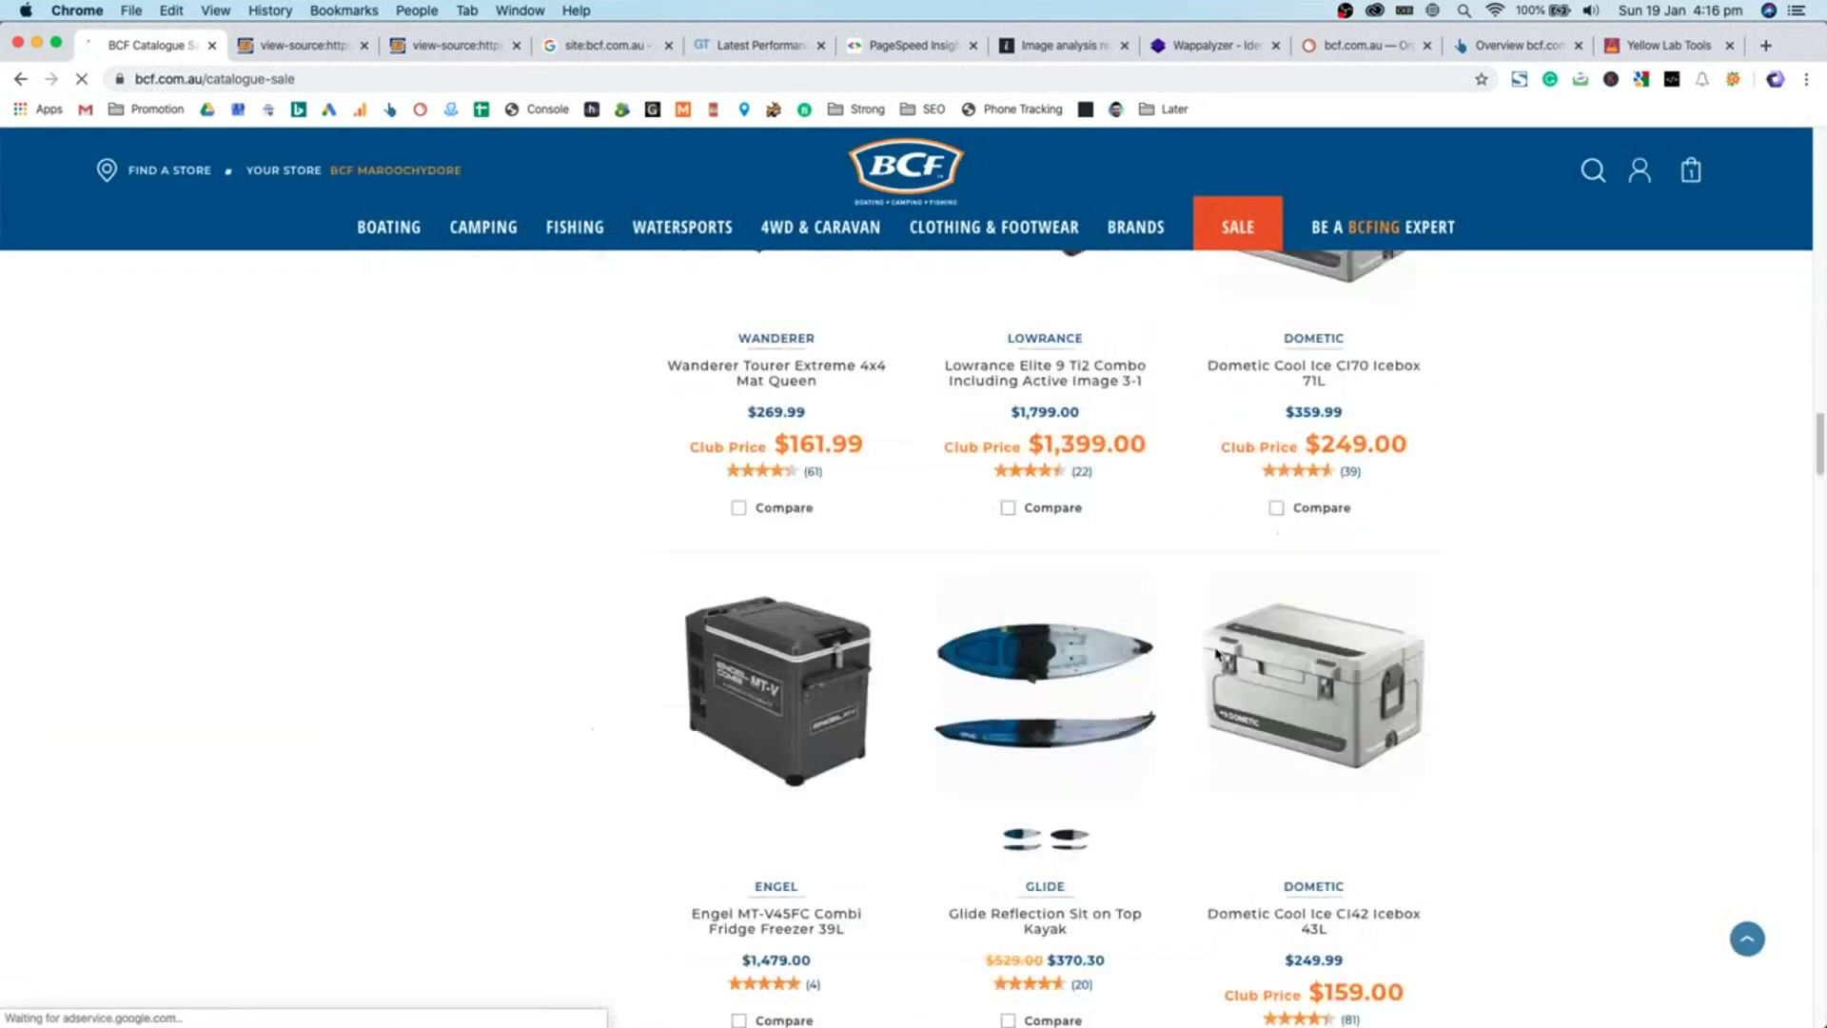
scroll(1220, 653, "down", 20)
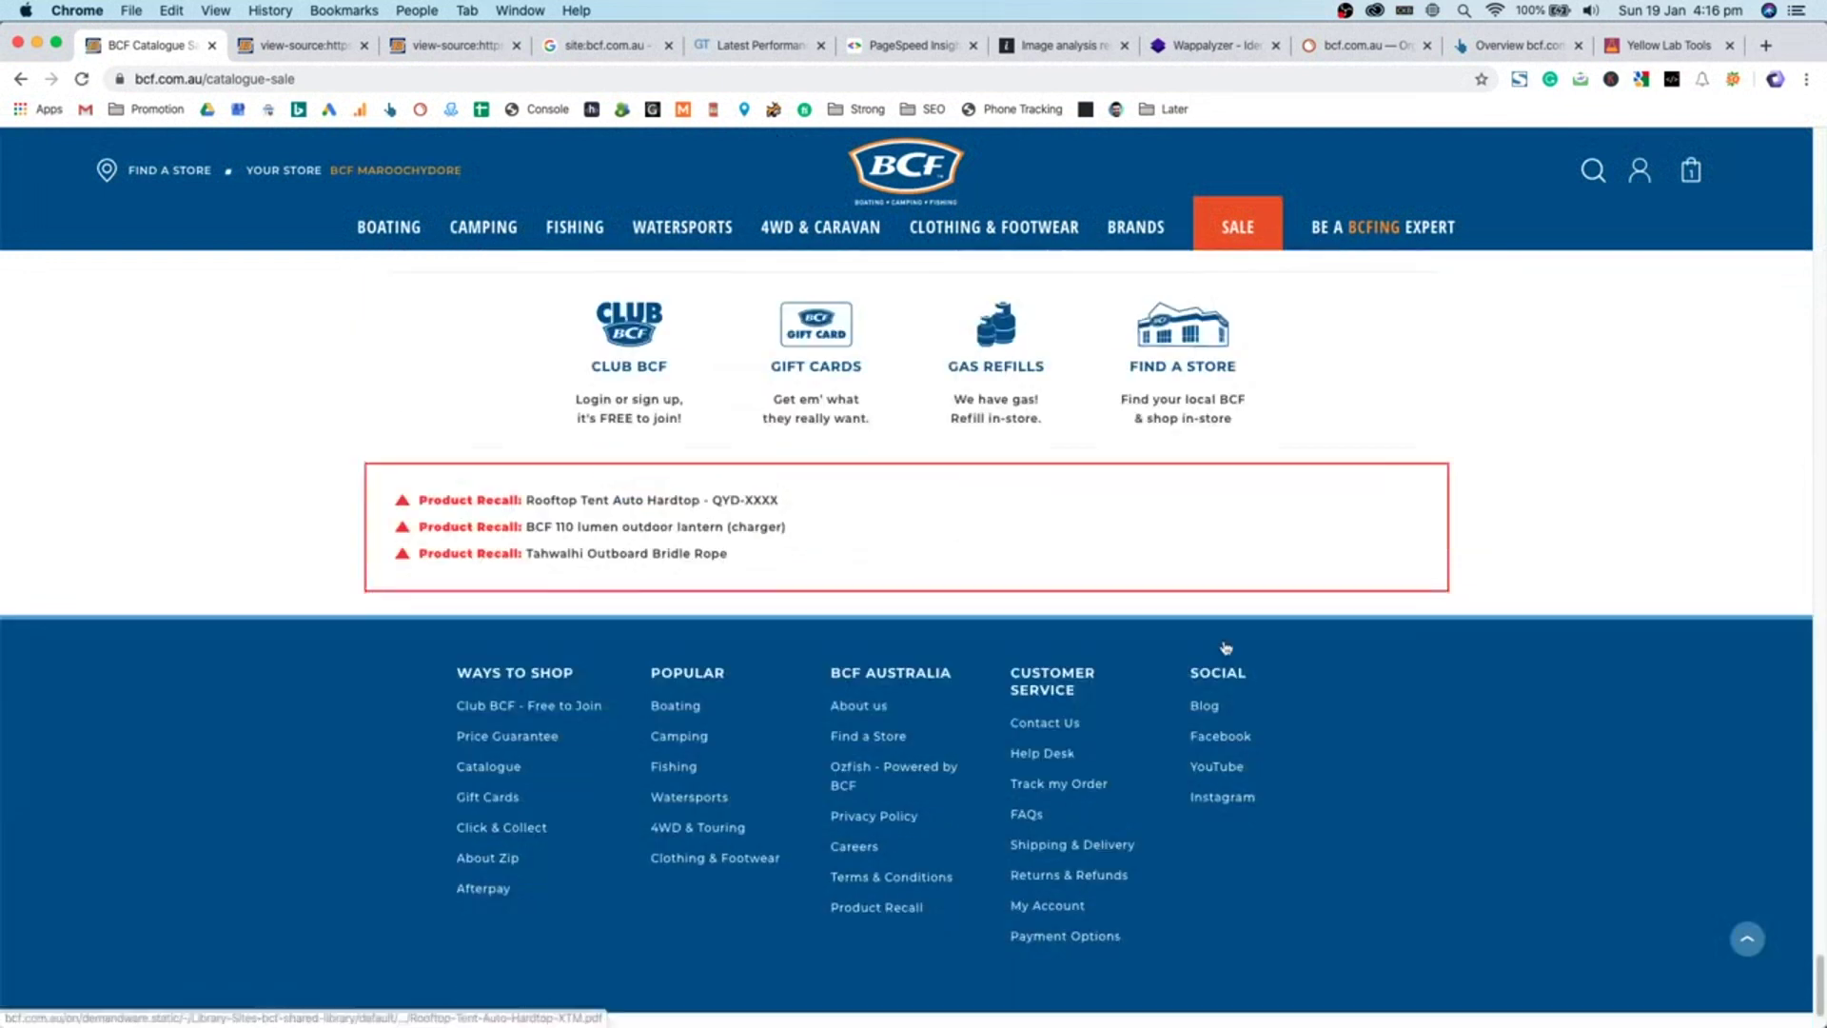
scroll(1225, 648, "down", 3)
scroll(1288, 664, "up", 10)
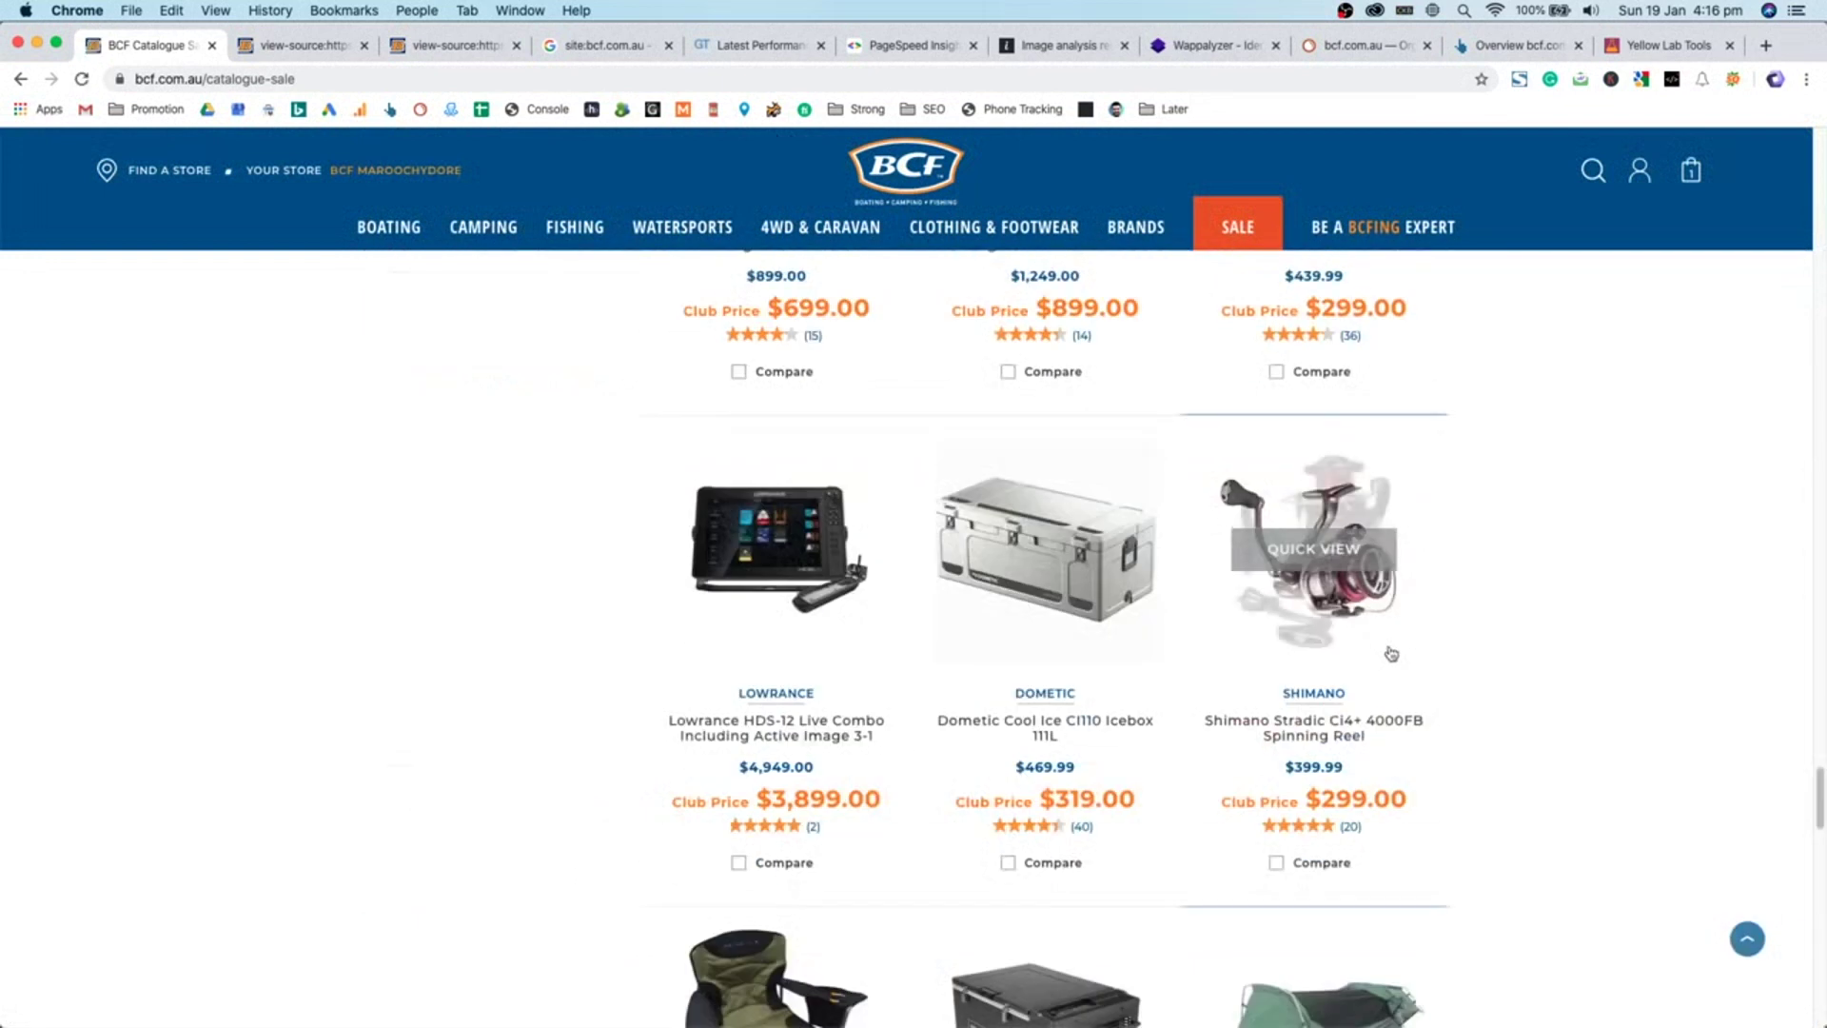
scroll(1391, 654, "up", 20)
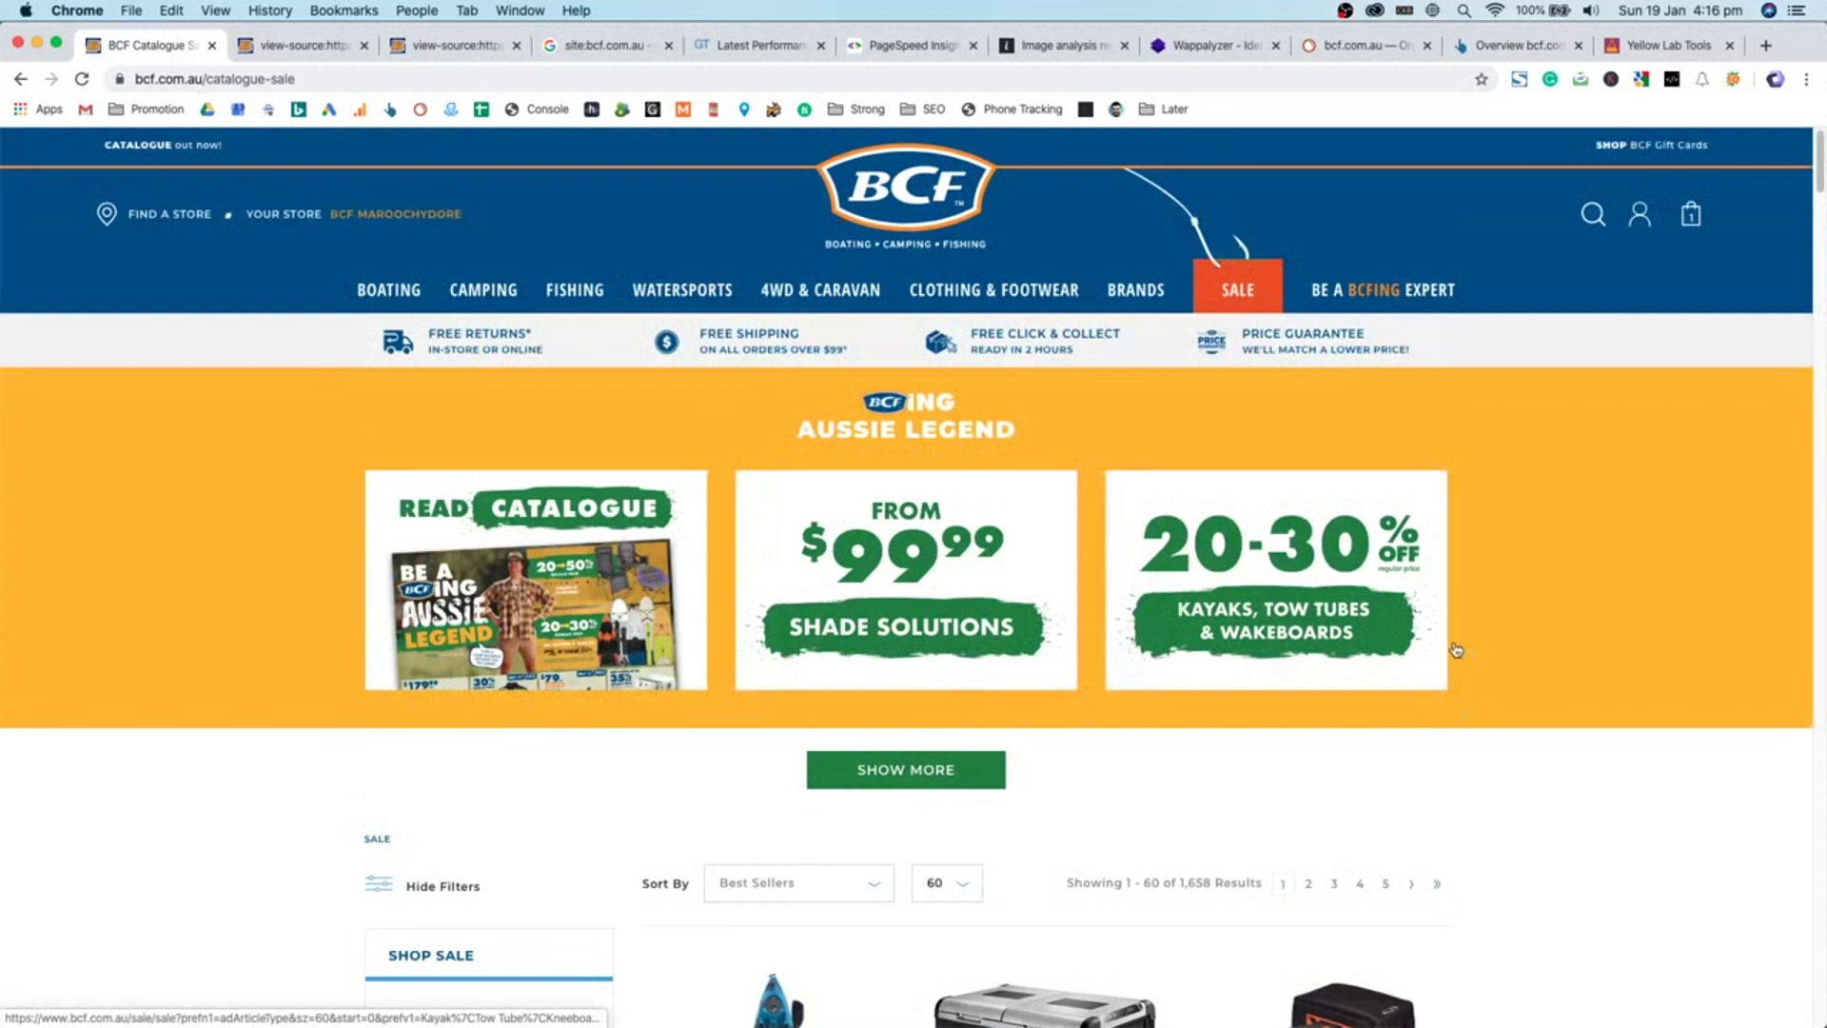
- In the page-source tab, highlight the style lines and closing analytics scripts before </html>
left_click(288, 50)
scroll(538, 423, "down", 20)
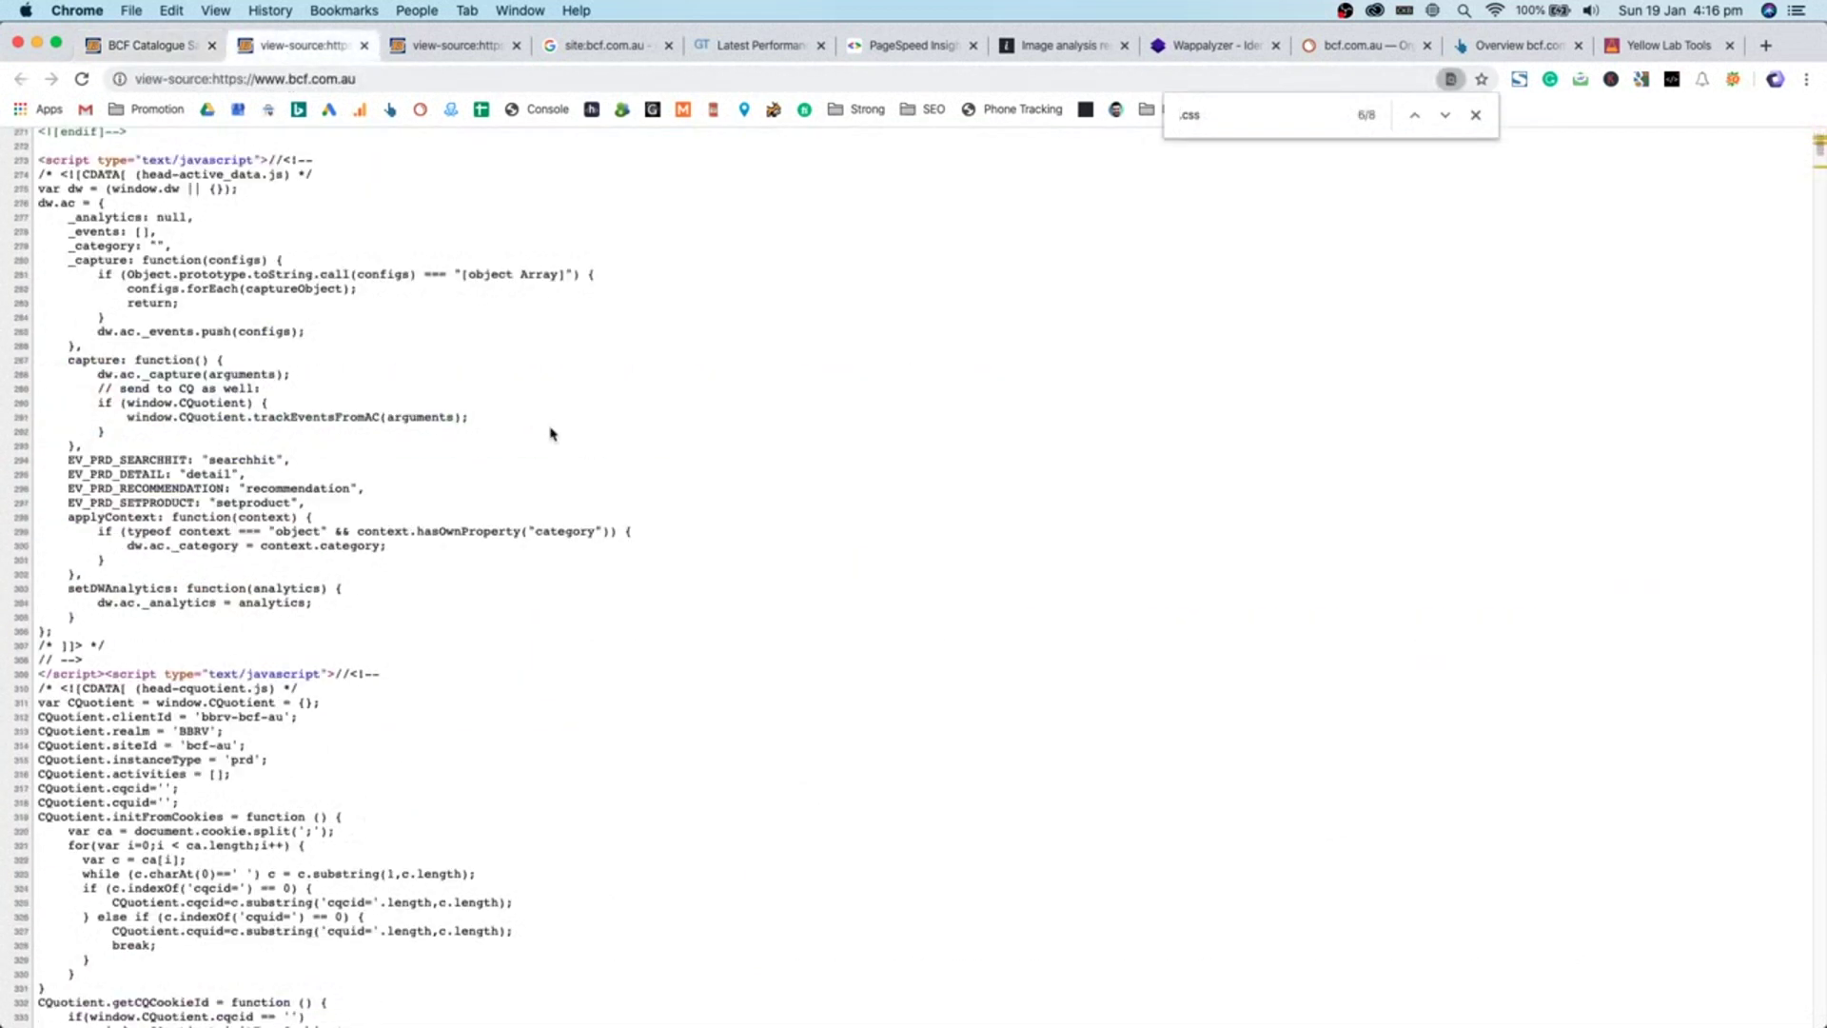
scroll(539, 443, "down", 20)
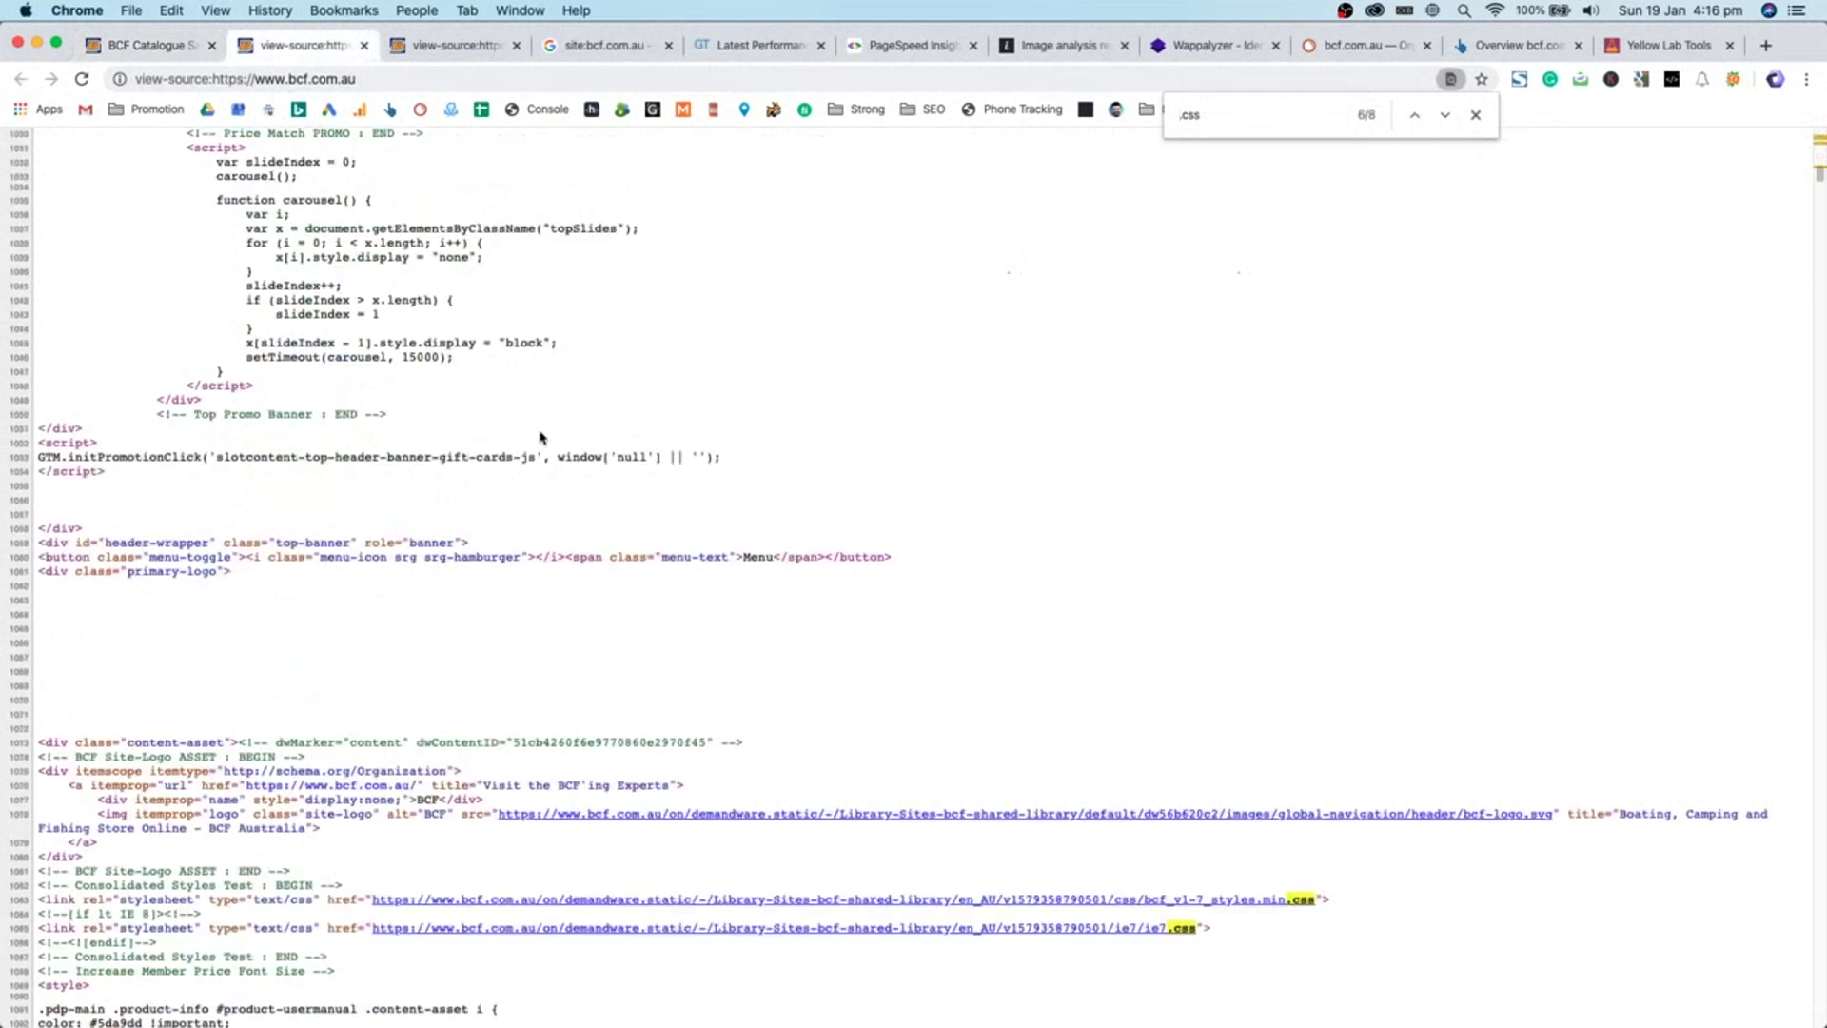
scroll(539, 438, "down", 8)
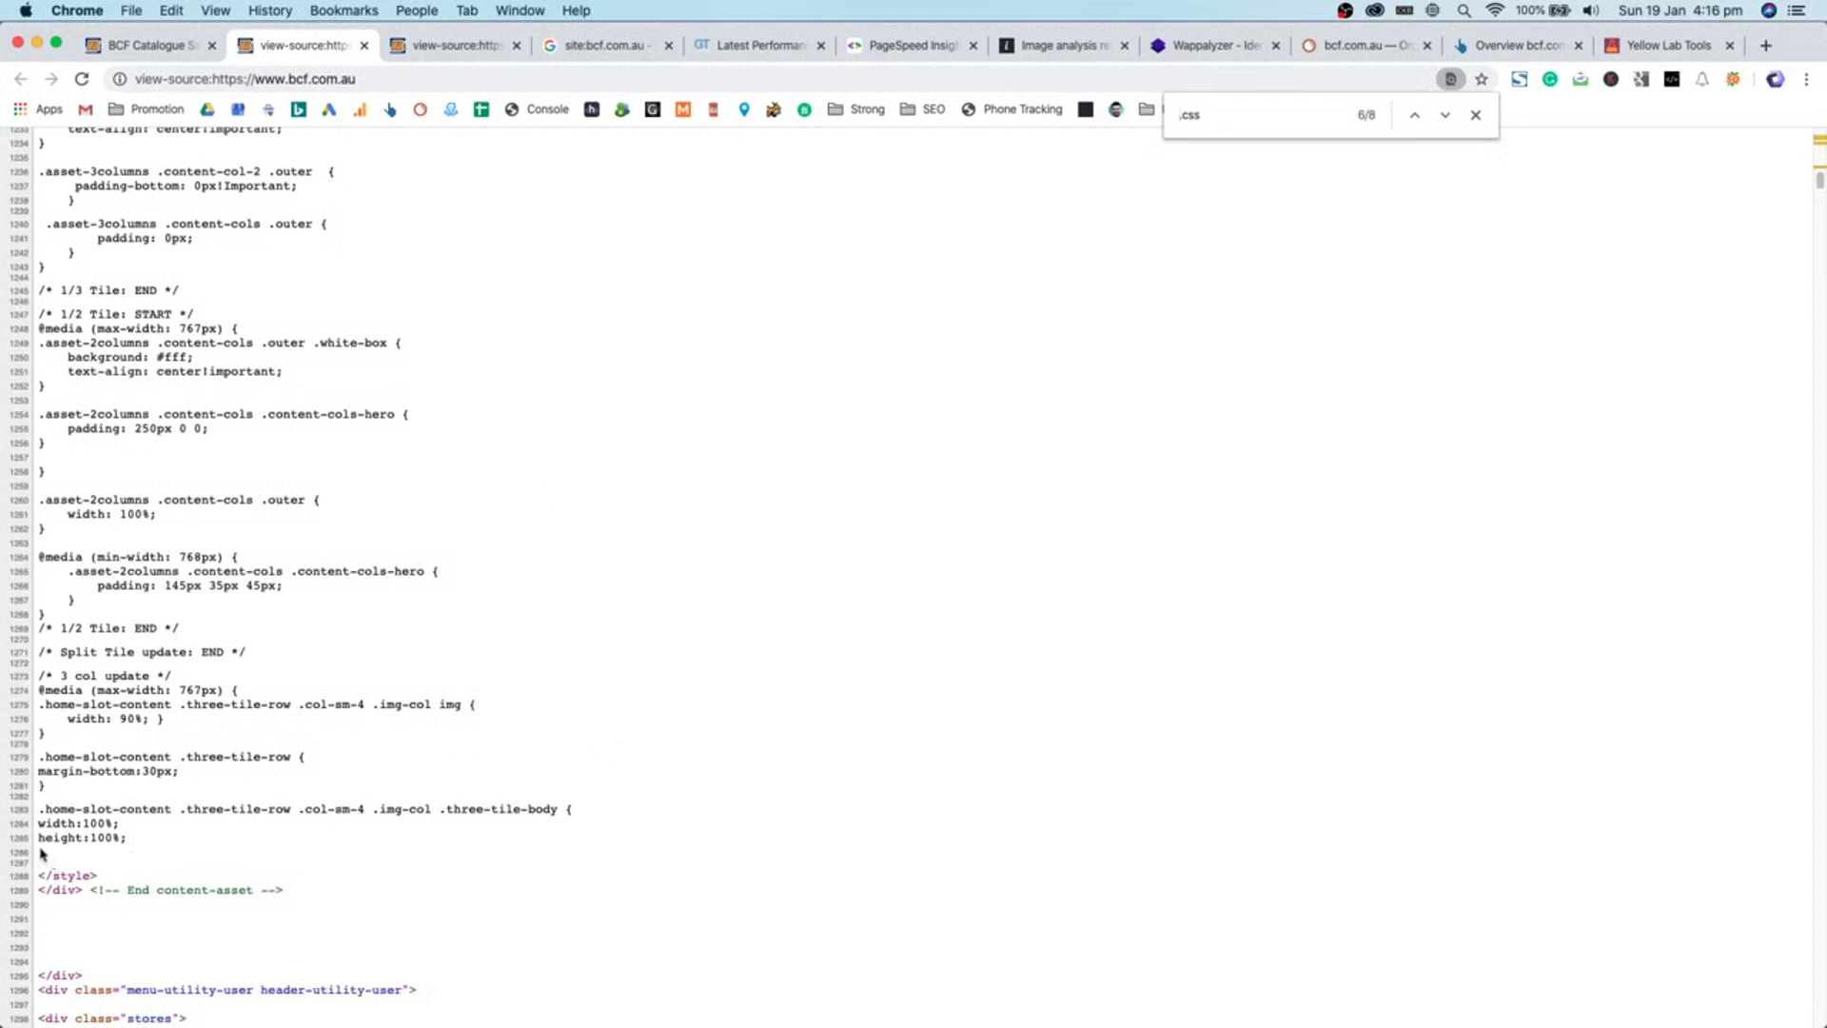
left_click_drag(42, 853, 38, 808)
left_click(342, 747)
scroll(1504, 446, "up", 6)
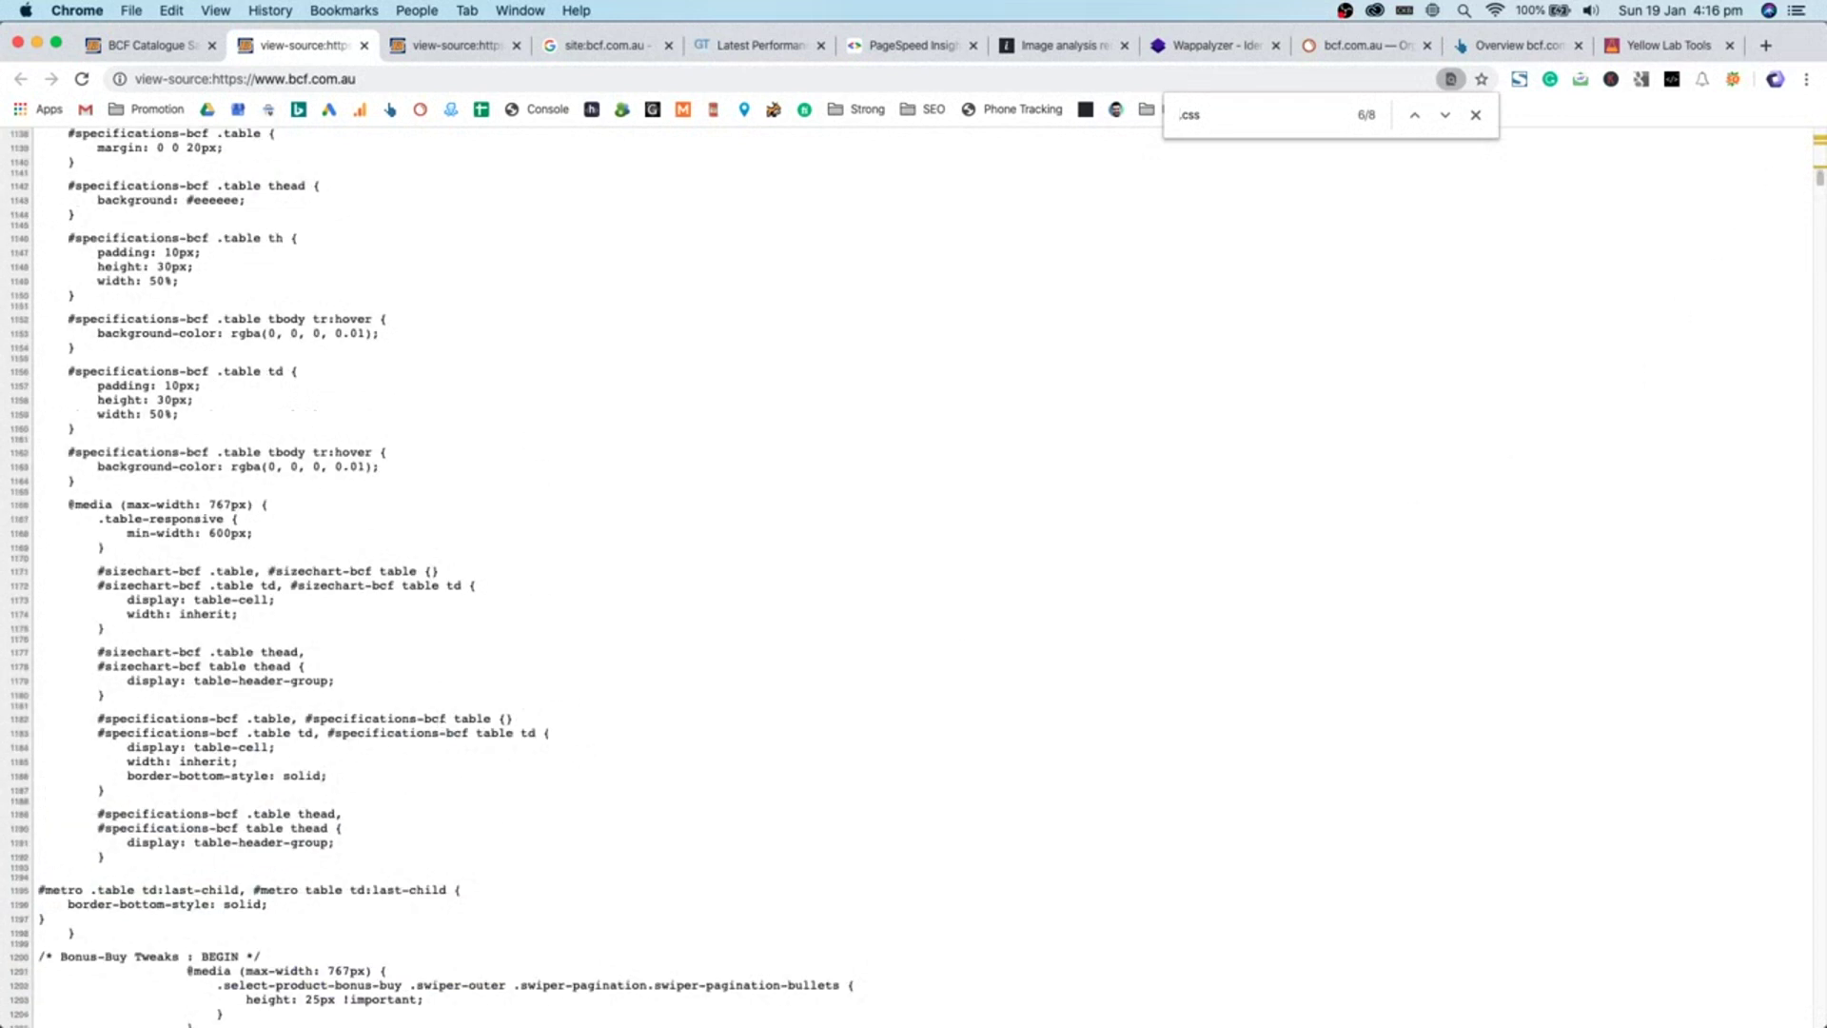
left_click_drag(1818, 180, 1819, 1018)
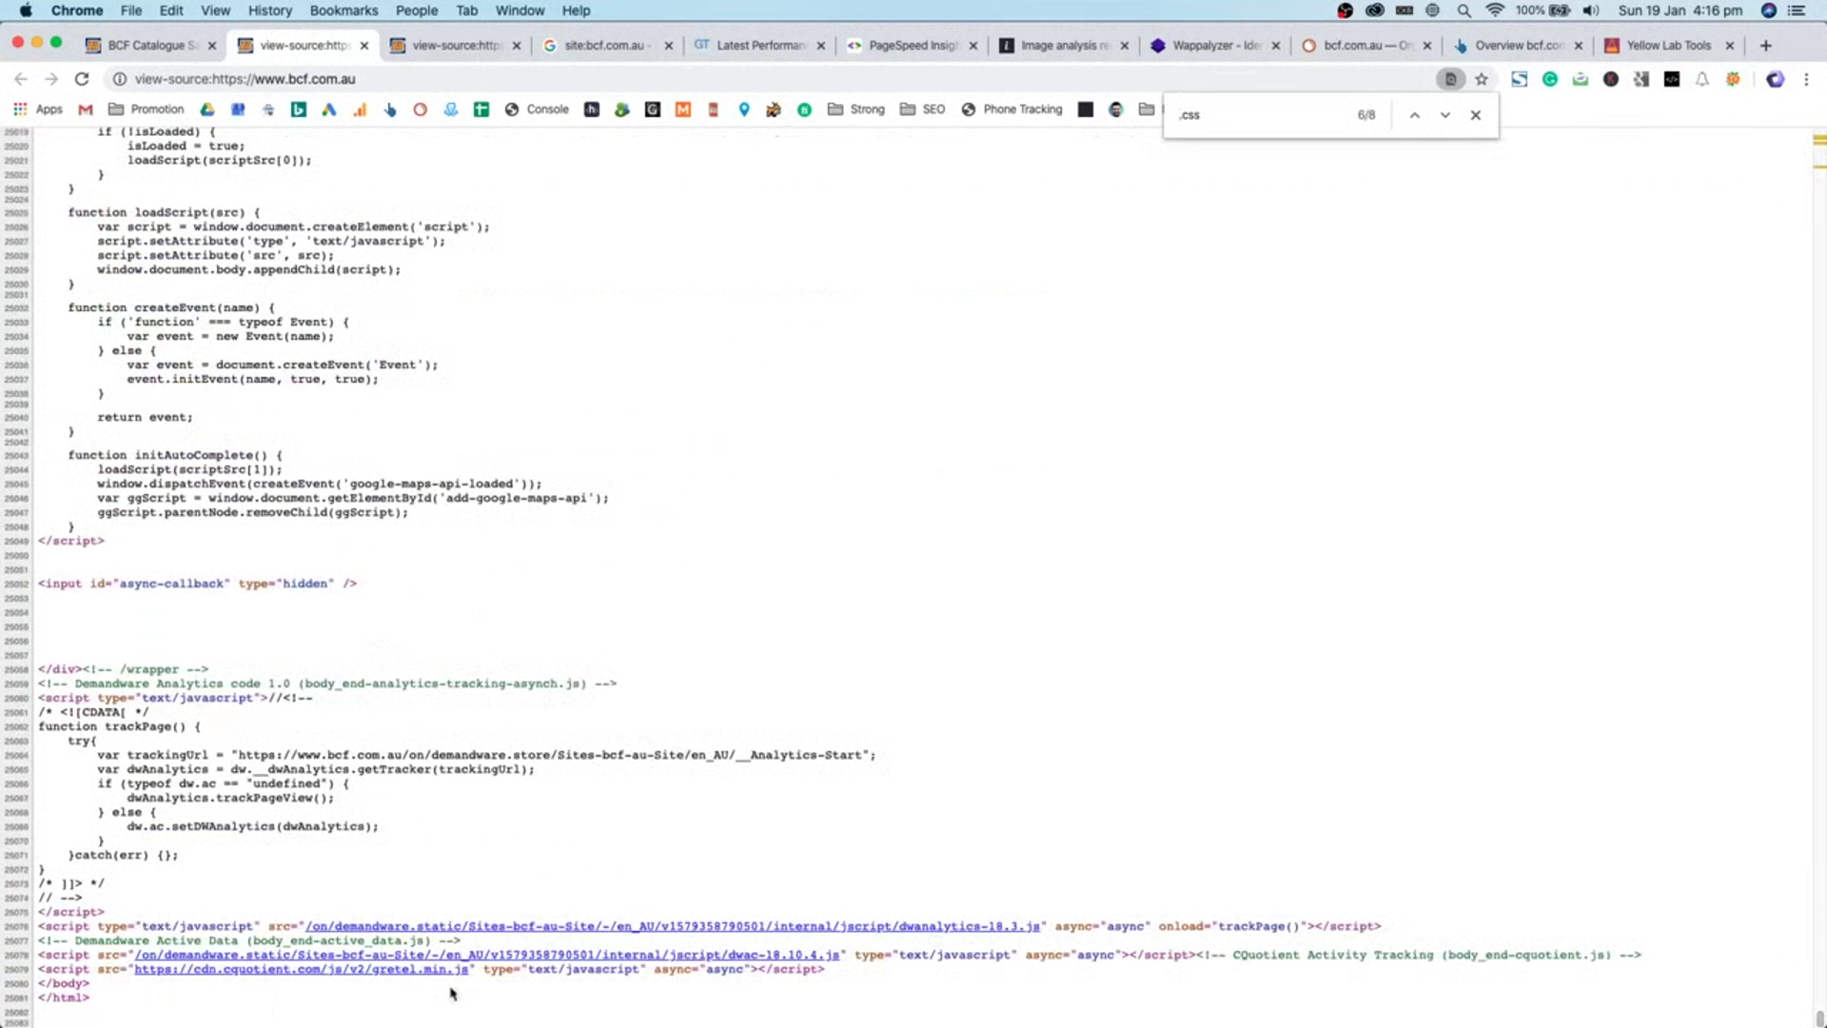
left_click_drag(62, 1007, 42, 919)
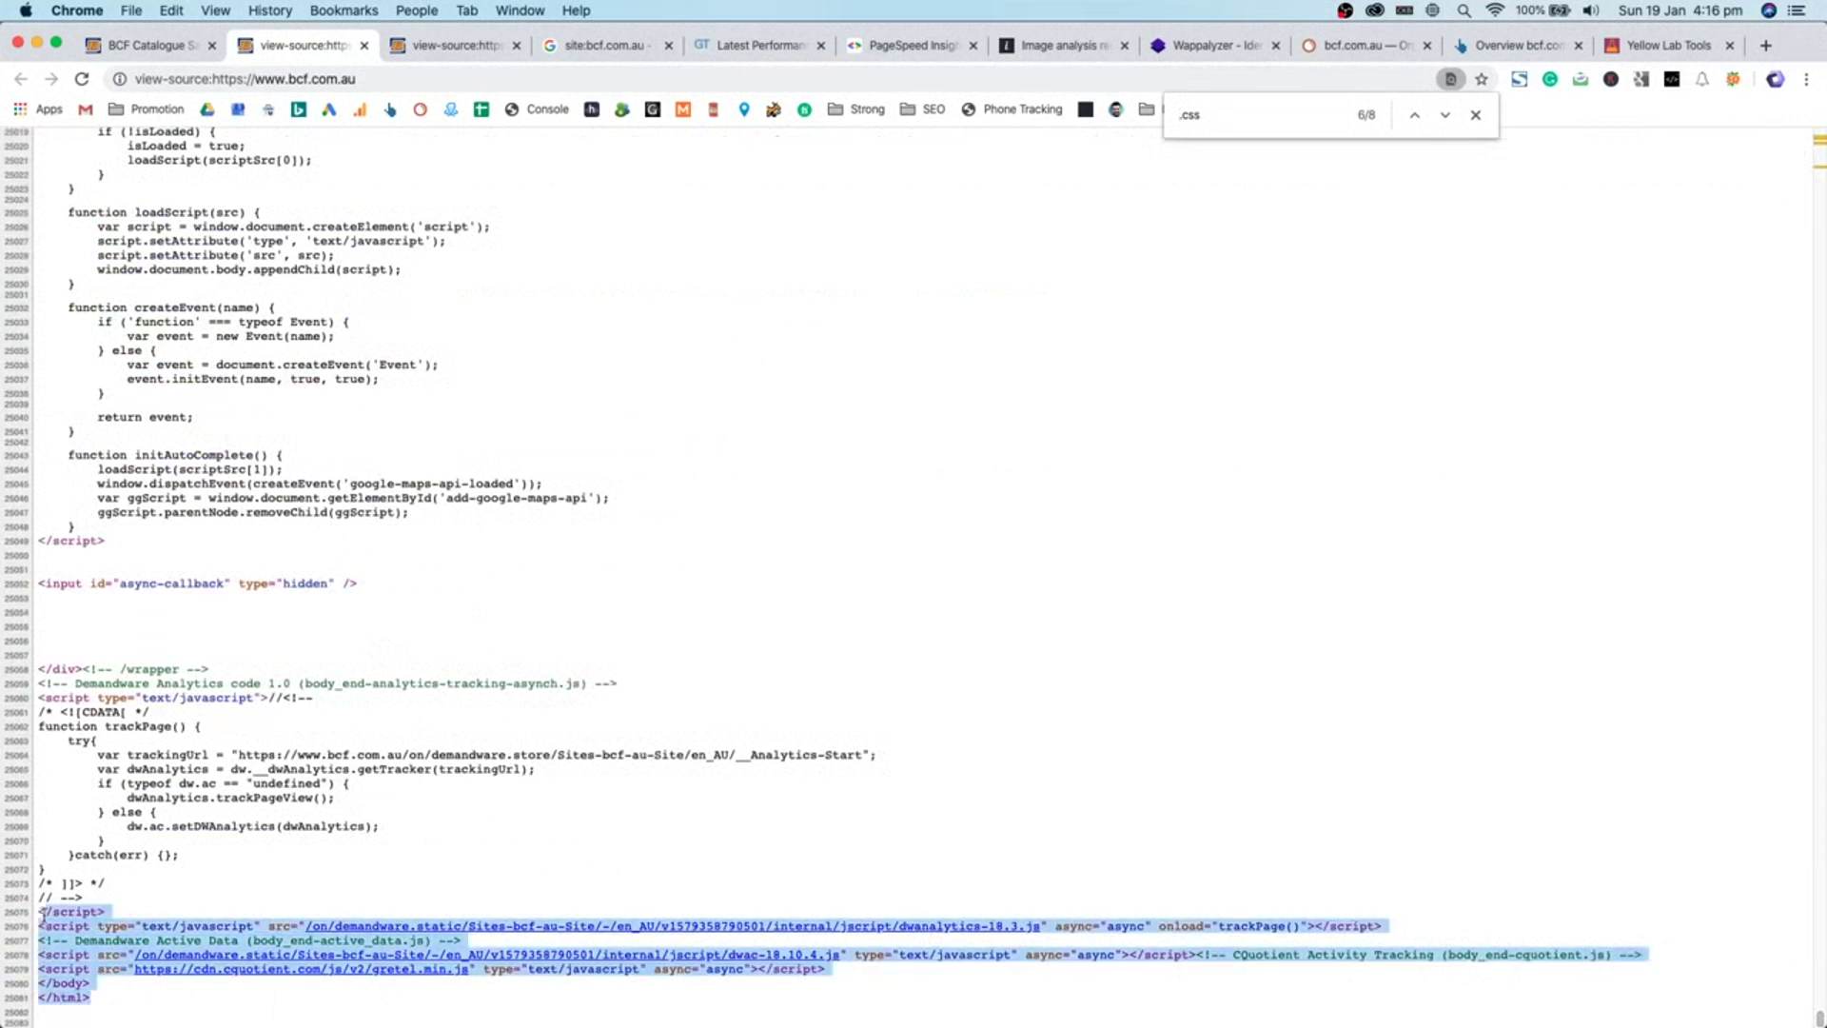
left_click(193, 889)
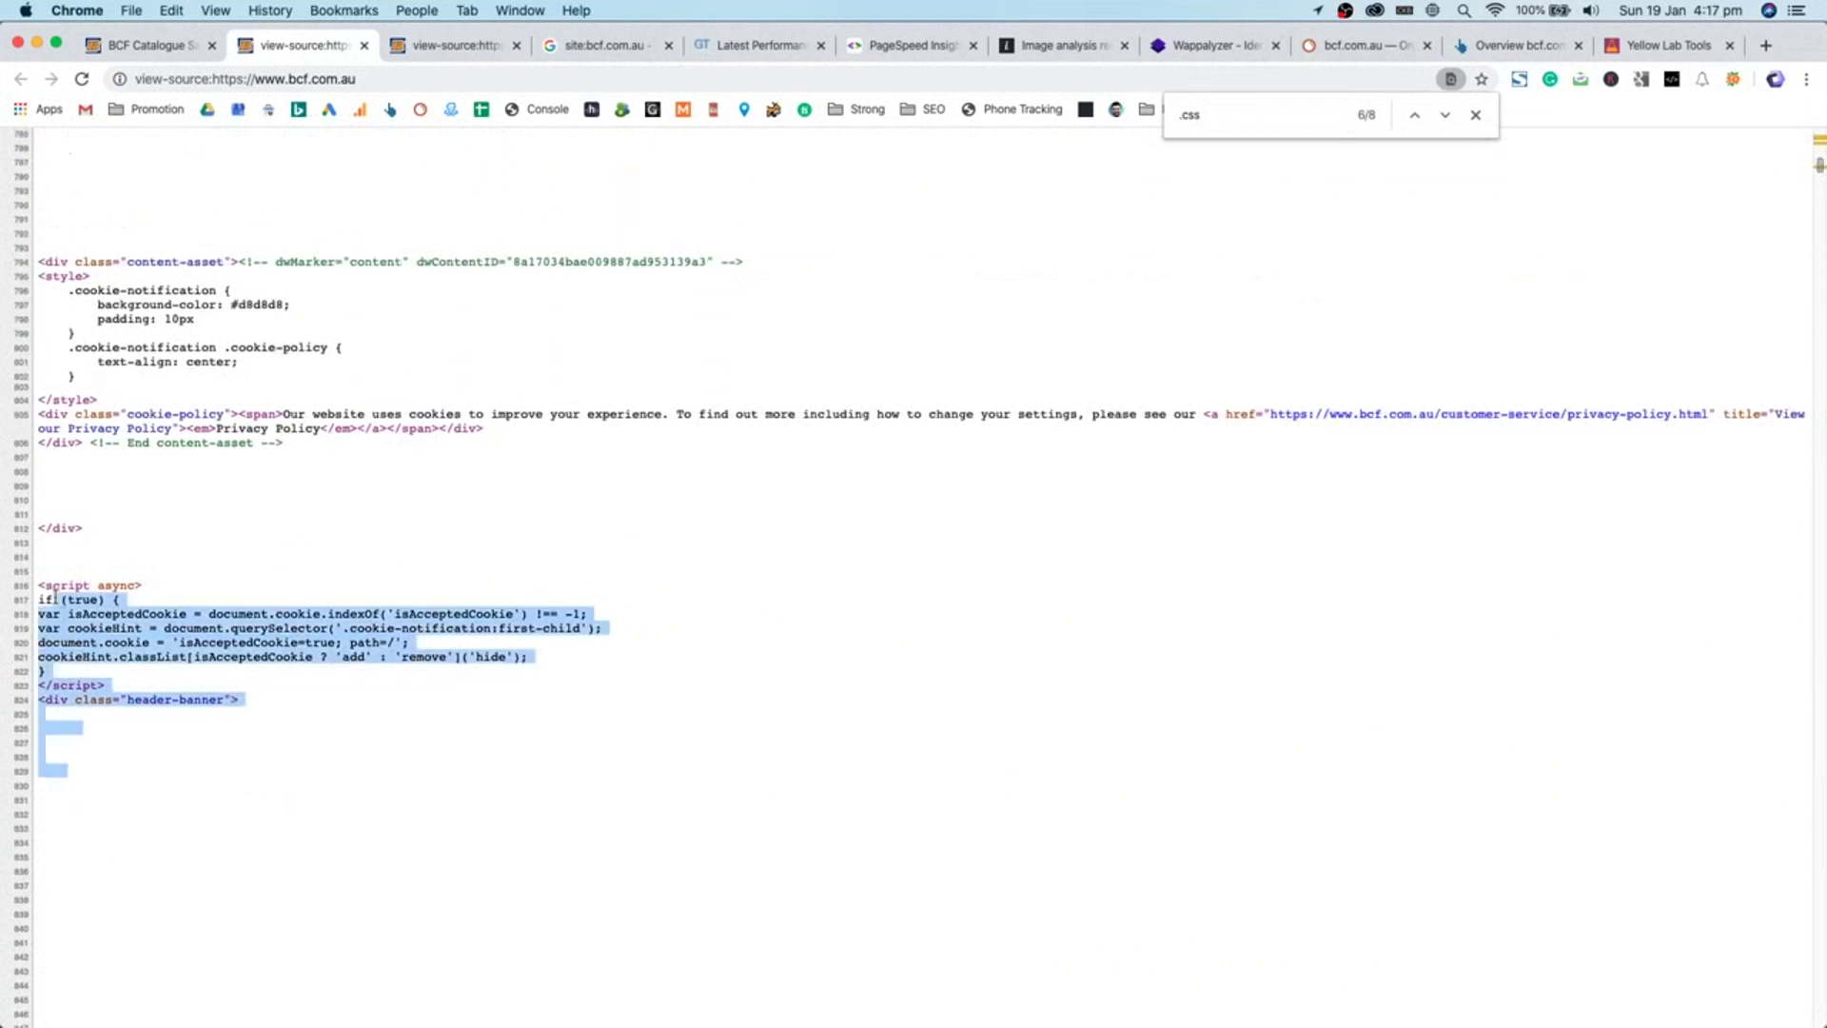
scroll(167, 591, "up", 20)
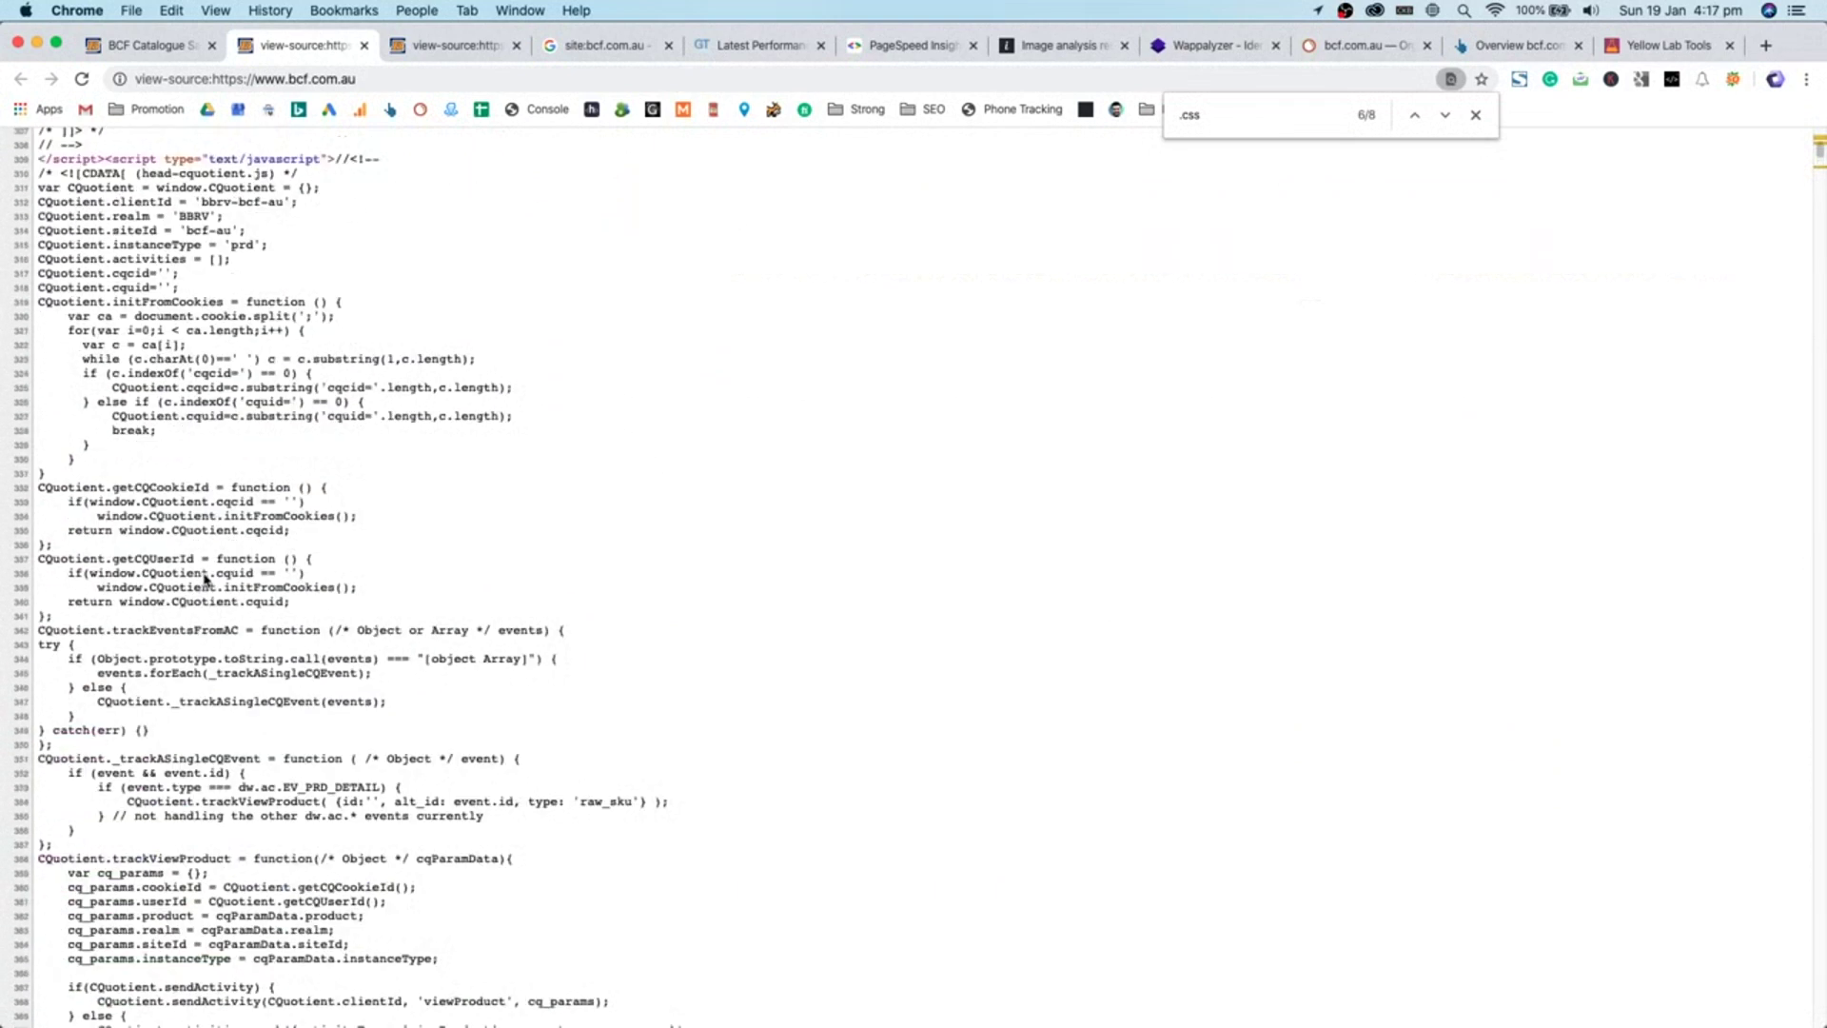
- Highlight the inline tracking scripts in the head and scroll up to the meta tags
left_click_drag(203, 573, 294, 486)
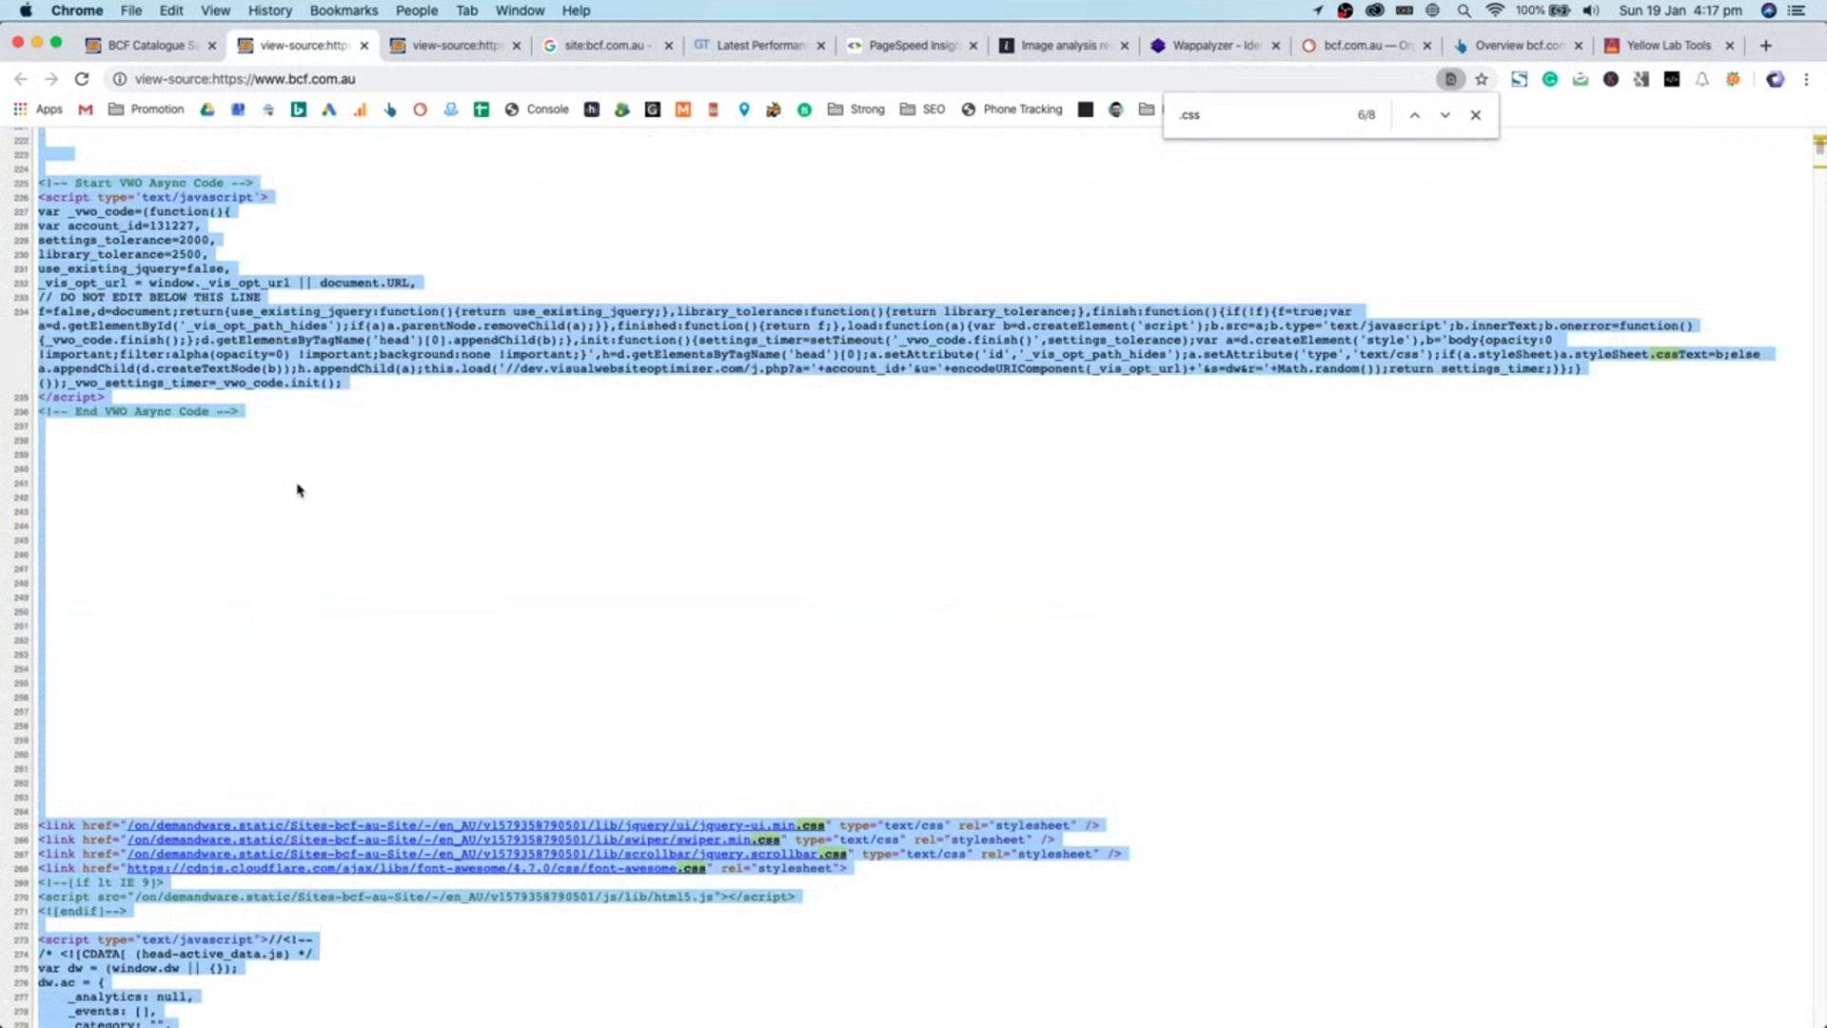
left_click(300, 487)
scroll(609, 257, "up", 5)
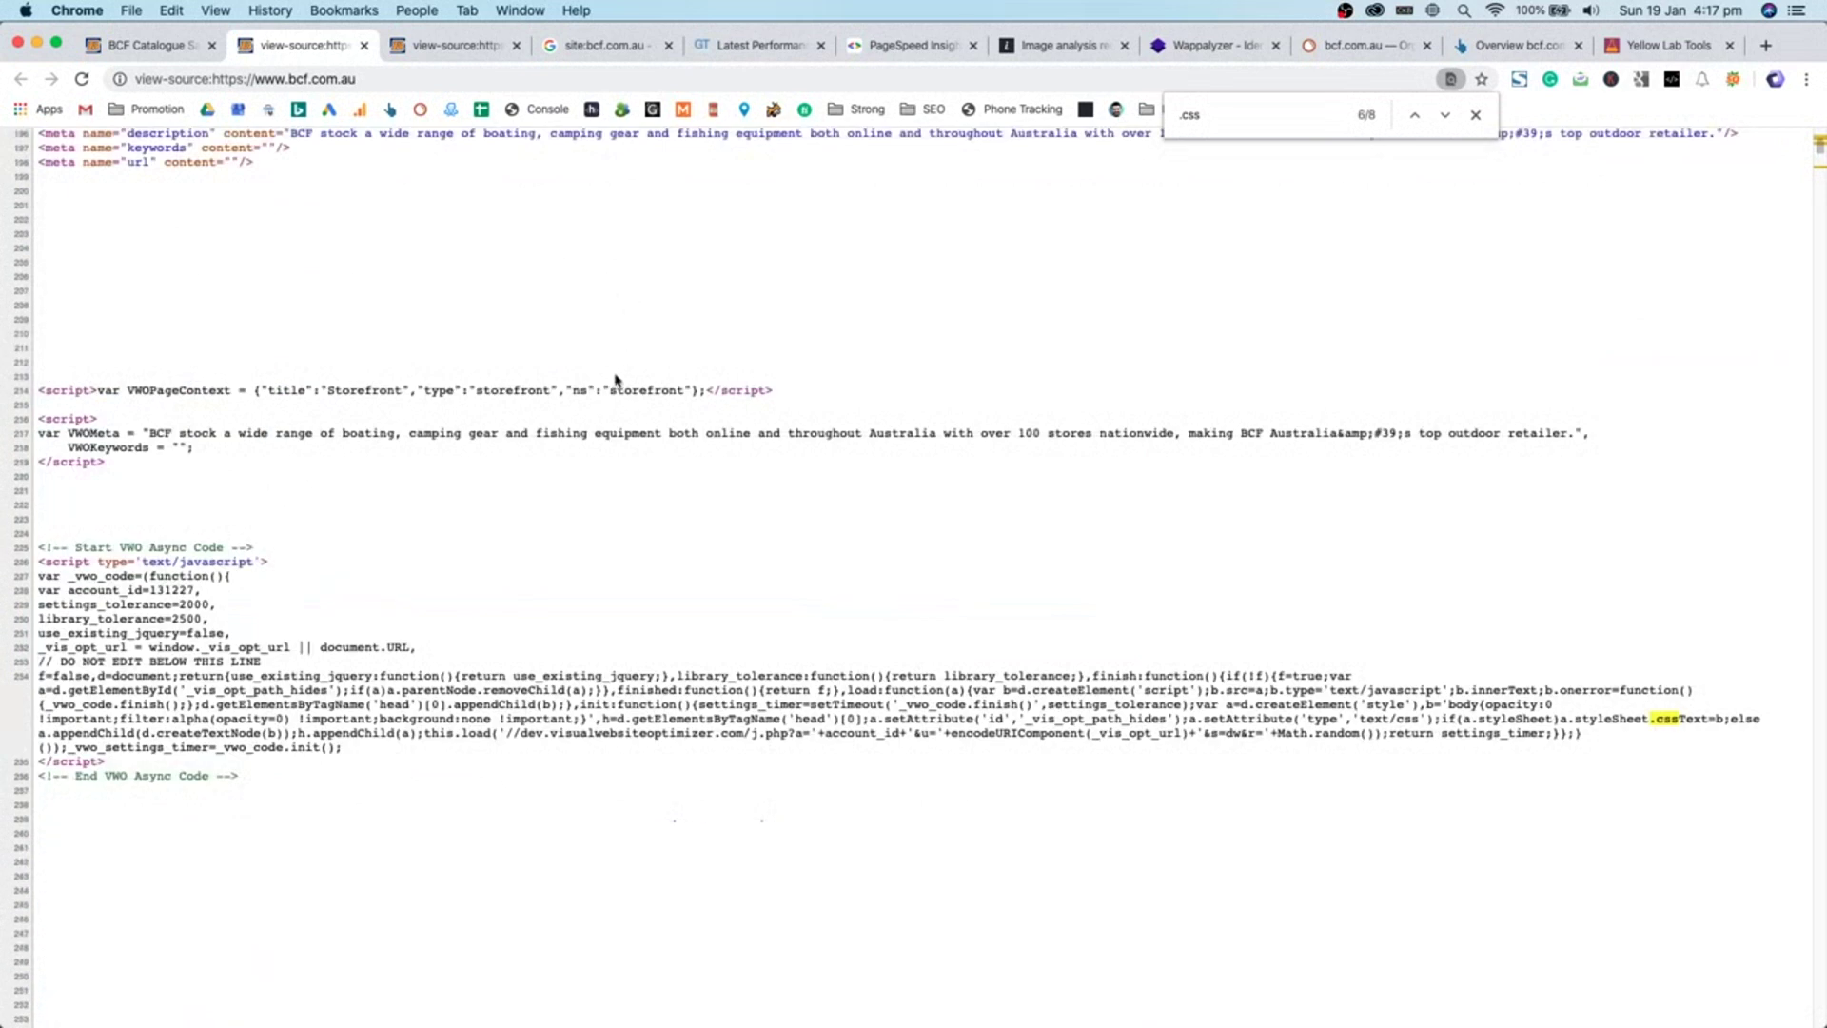
scroll(530, 764, "up", 10)
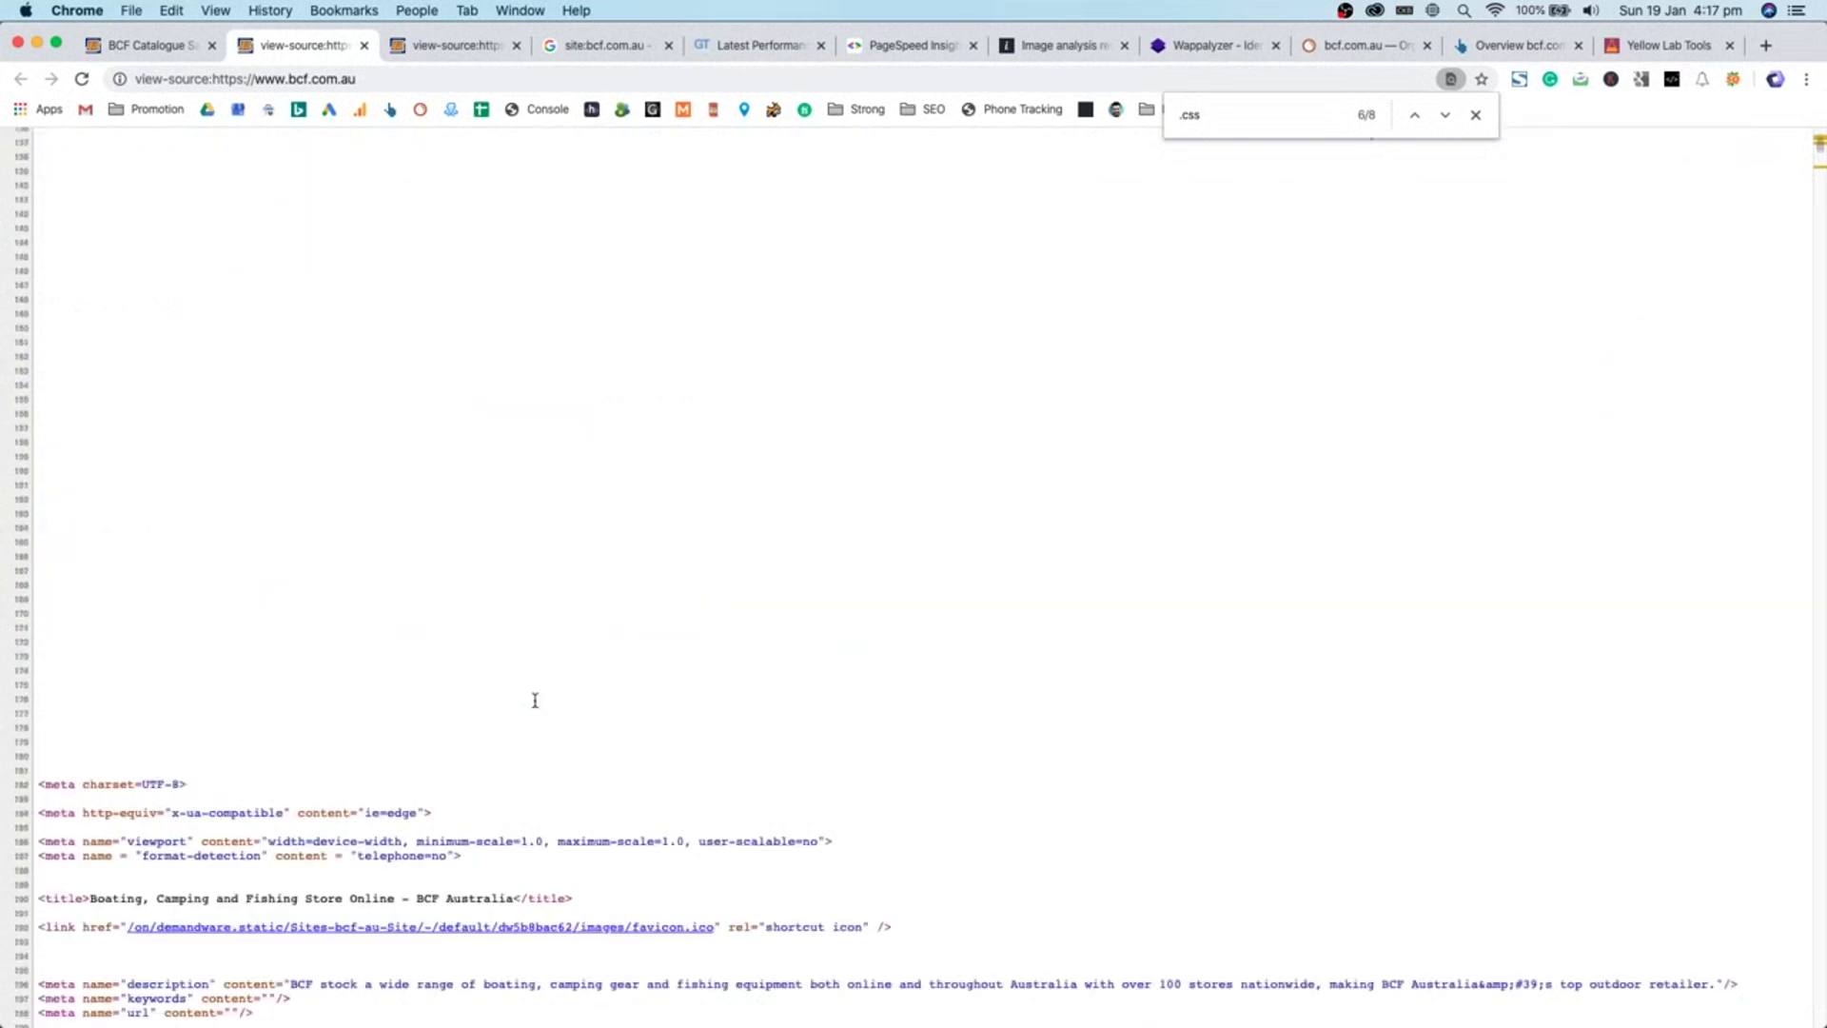
scroll(536, 707, "down", 3)
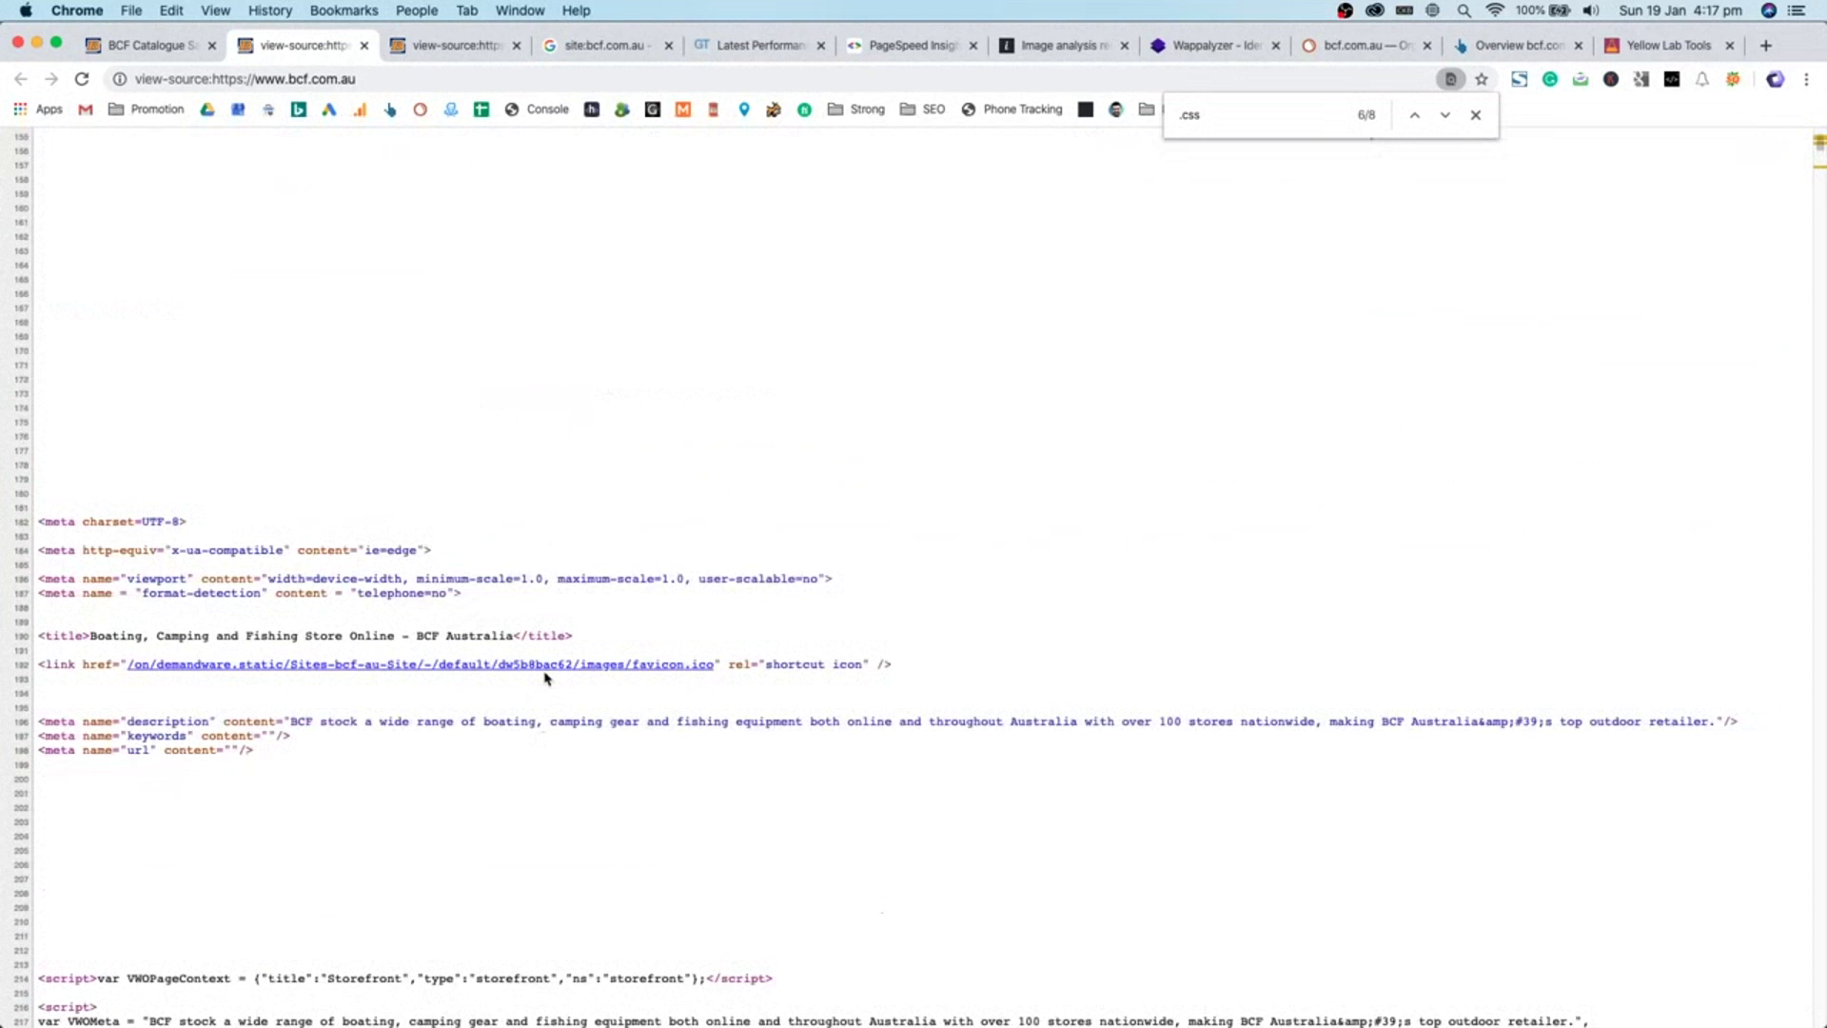
- Select the empty url meta tag line and scroll down to the inline scripts
triple_click(145, 750)
scroll(238, 712, "down", 5)
scroll(238, 712, "down", 10)
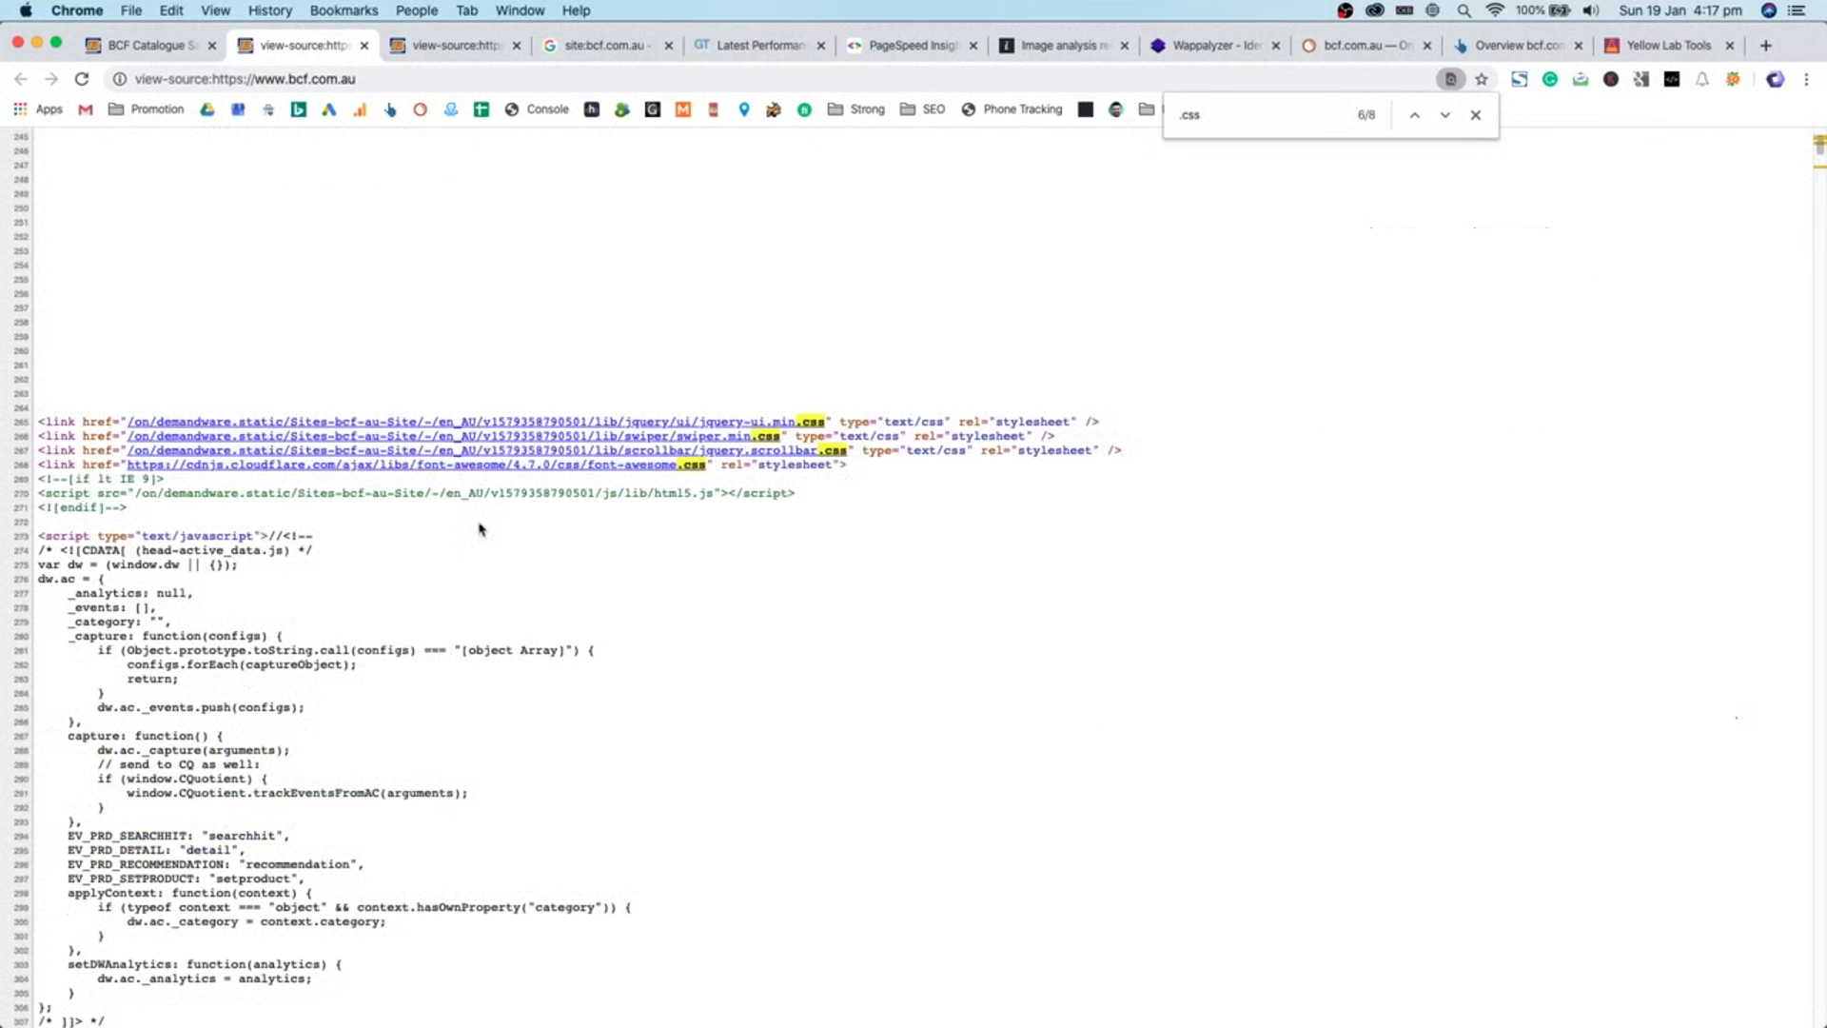
scroll(479, 529, "down", 18)
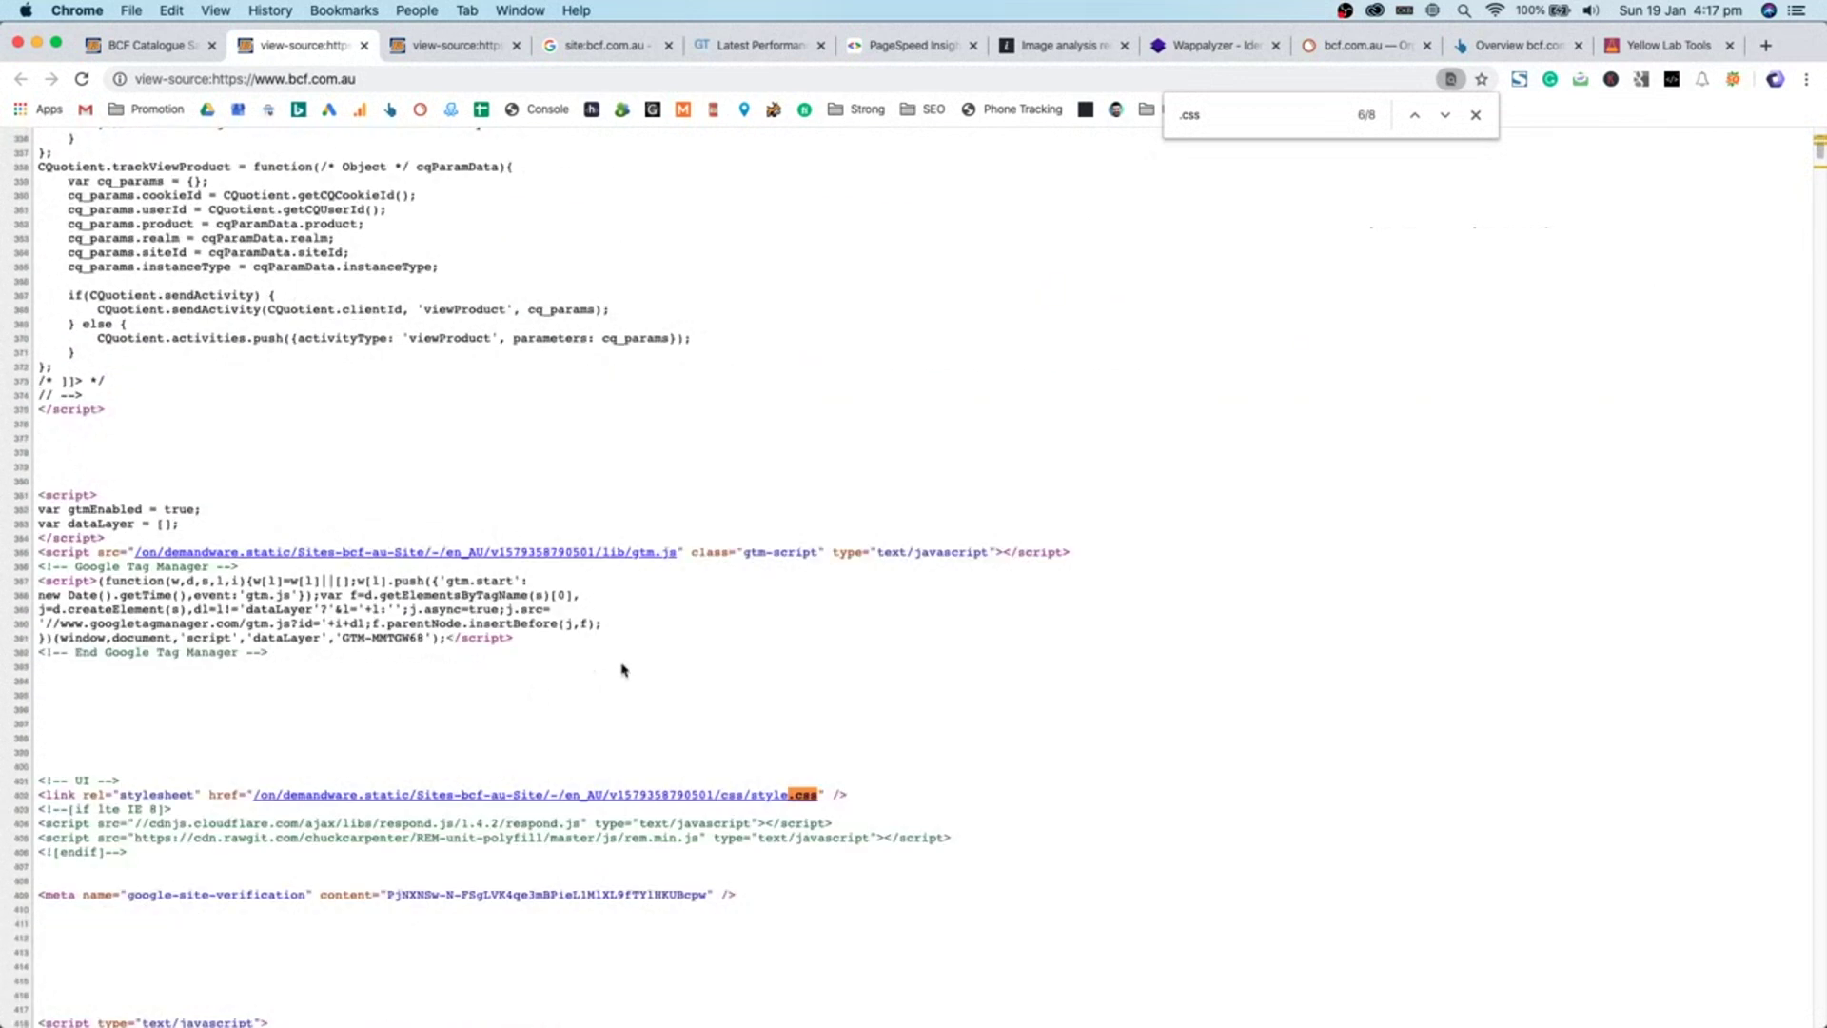
scroll(623, 670, "down", 8)
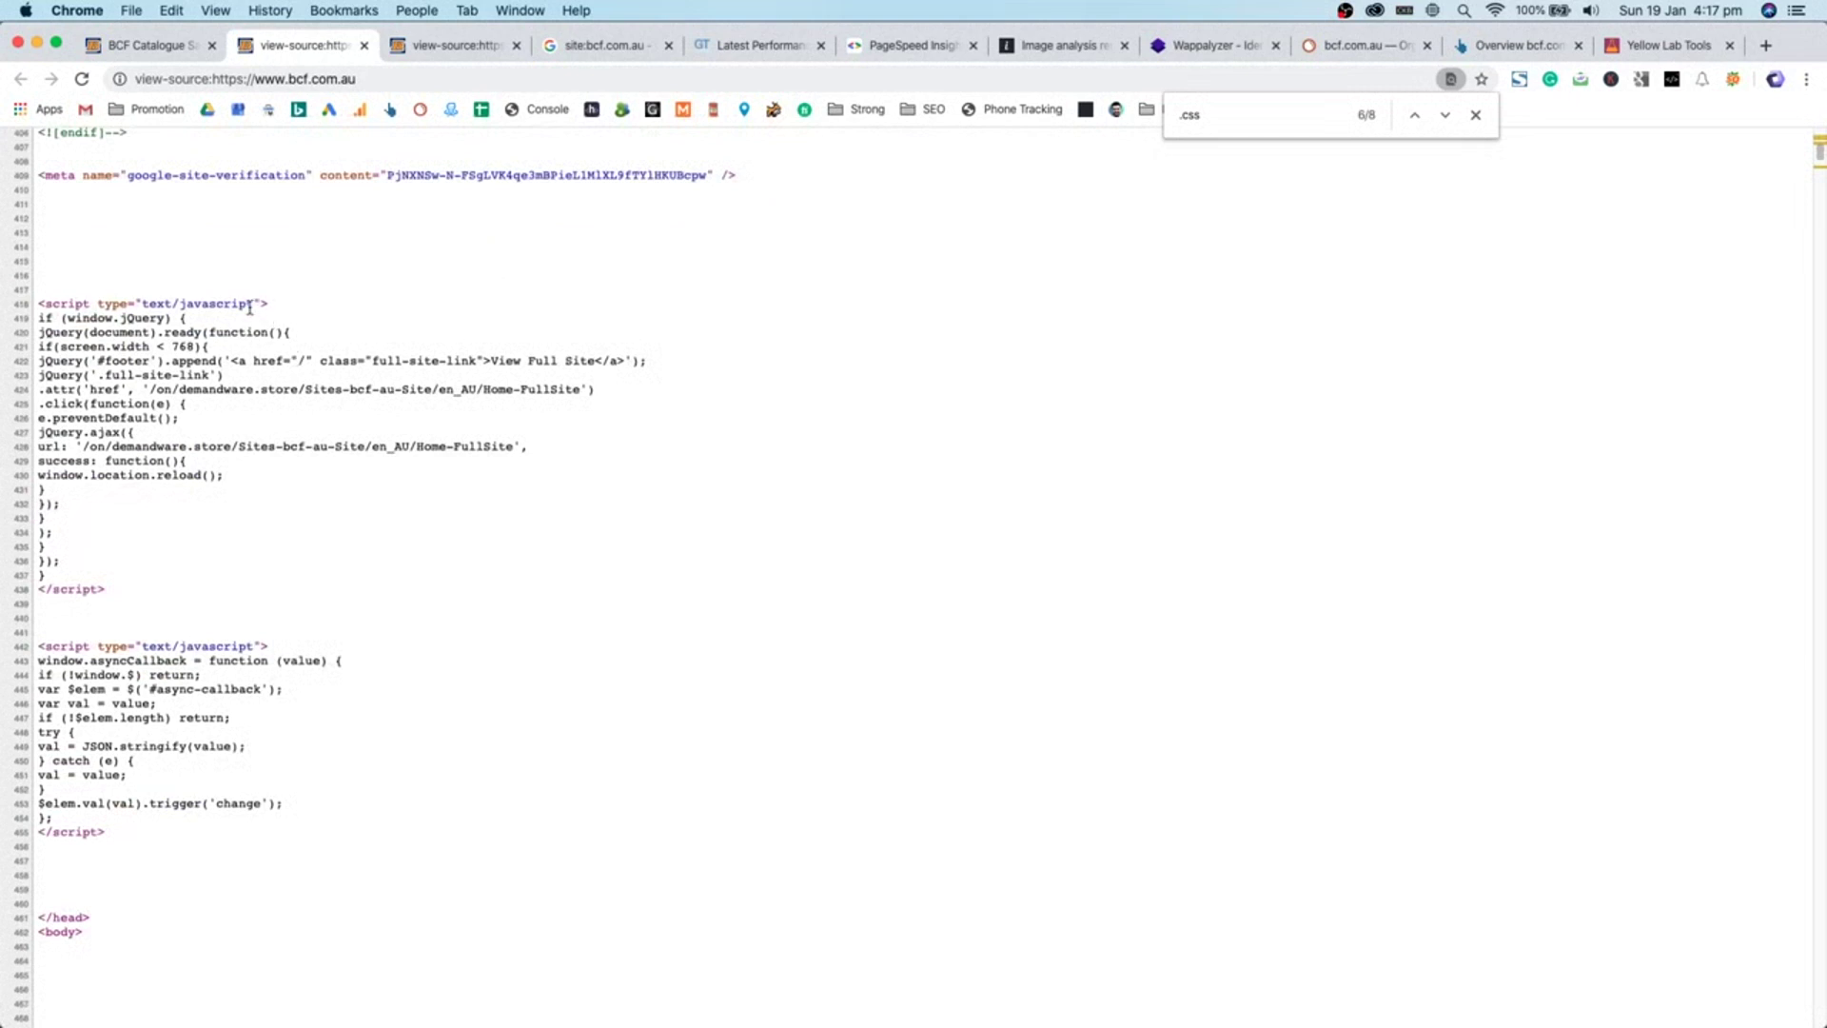
- Highlight both inline head scripts (lines 419–454) and remove an accidentally added bookmark
mouse_move(249, 308)
left_mouse_down()
mouse_move(54, 305)
mouse_move(267, 297)
left_mouse_up()
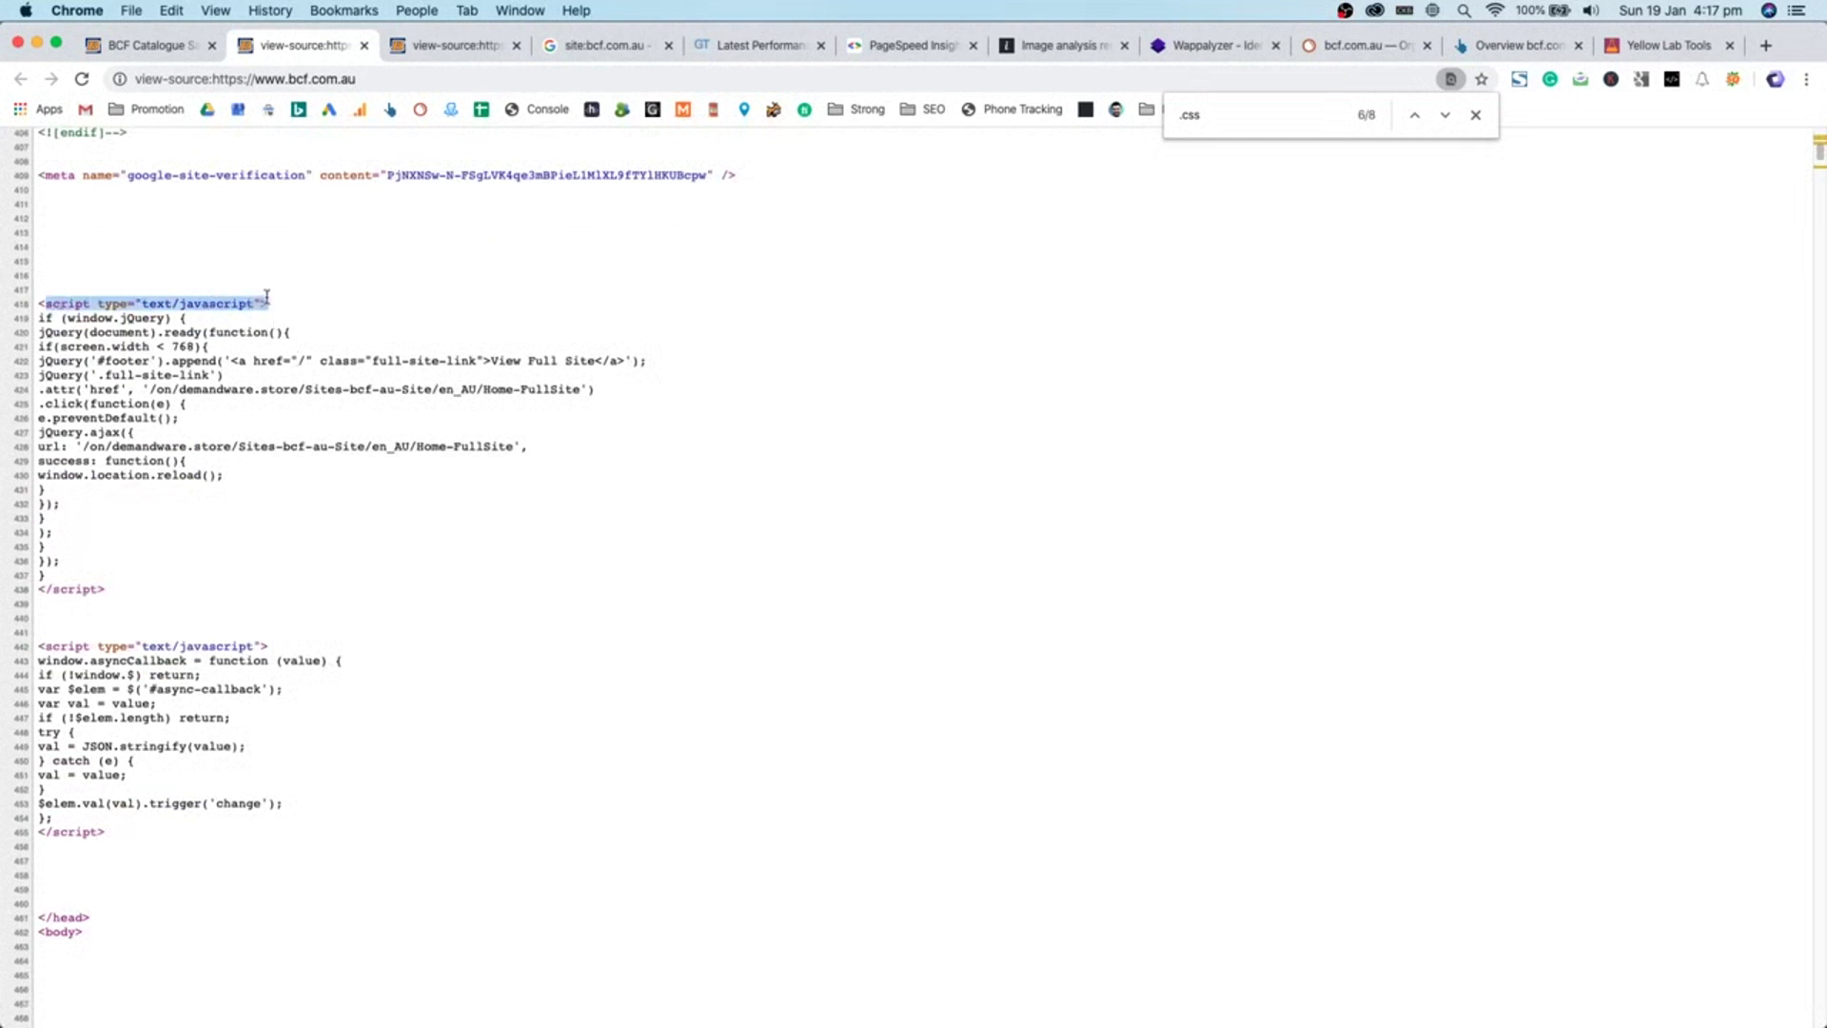
left_click_drag(269, 648, 2, 645)
left_click(299, 635)
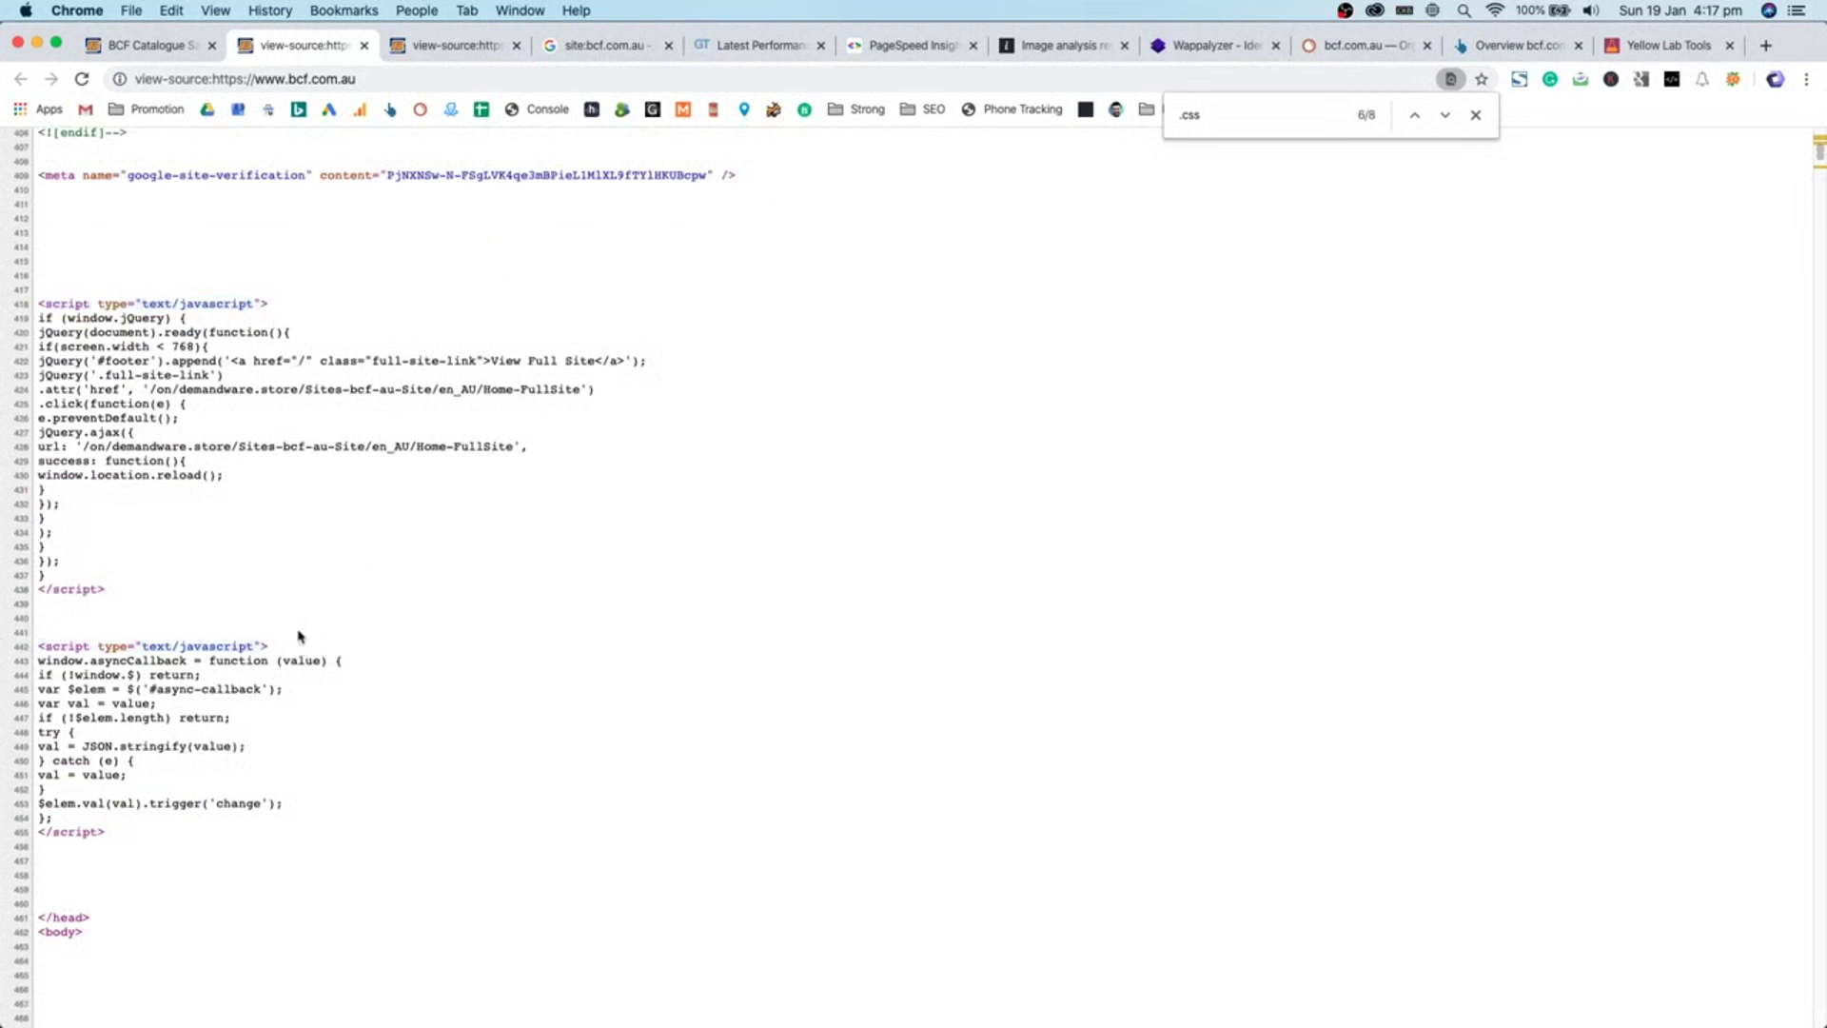
left_click(298, 628)
left_click_drag(276, 648, 215, 584)
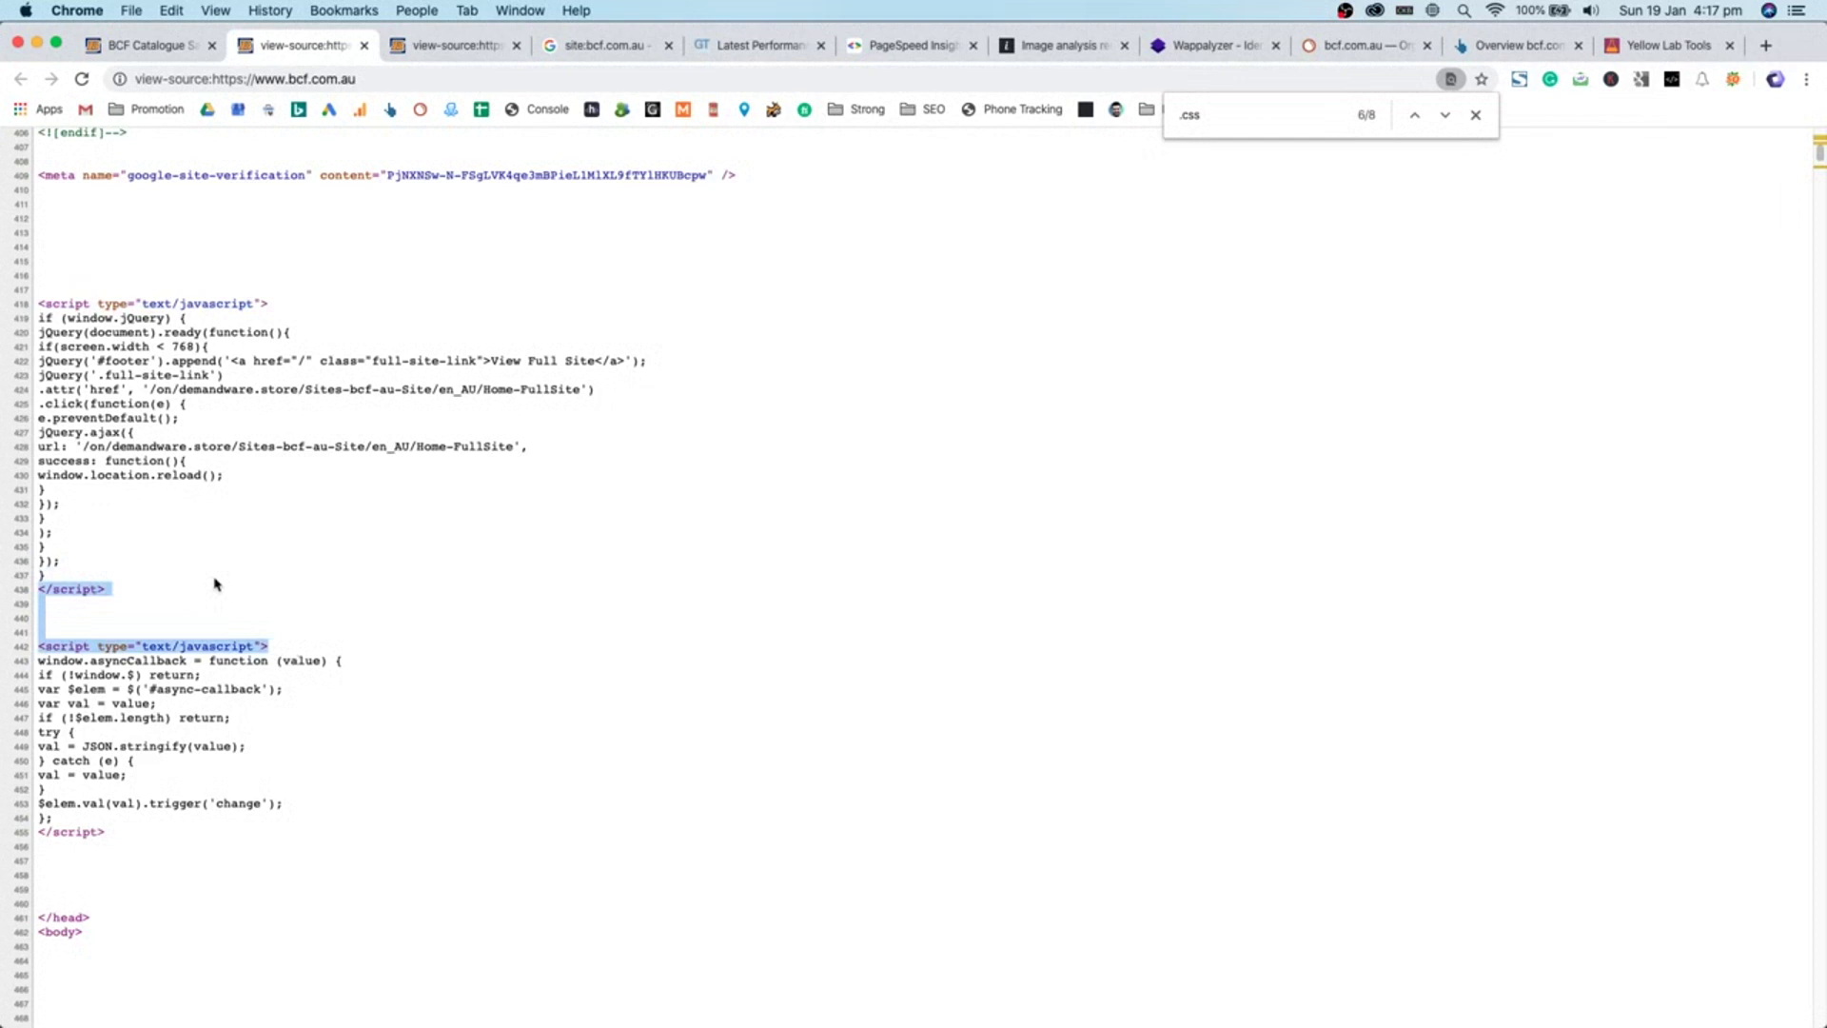
left_click_drag(181, 834, 107, 389)
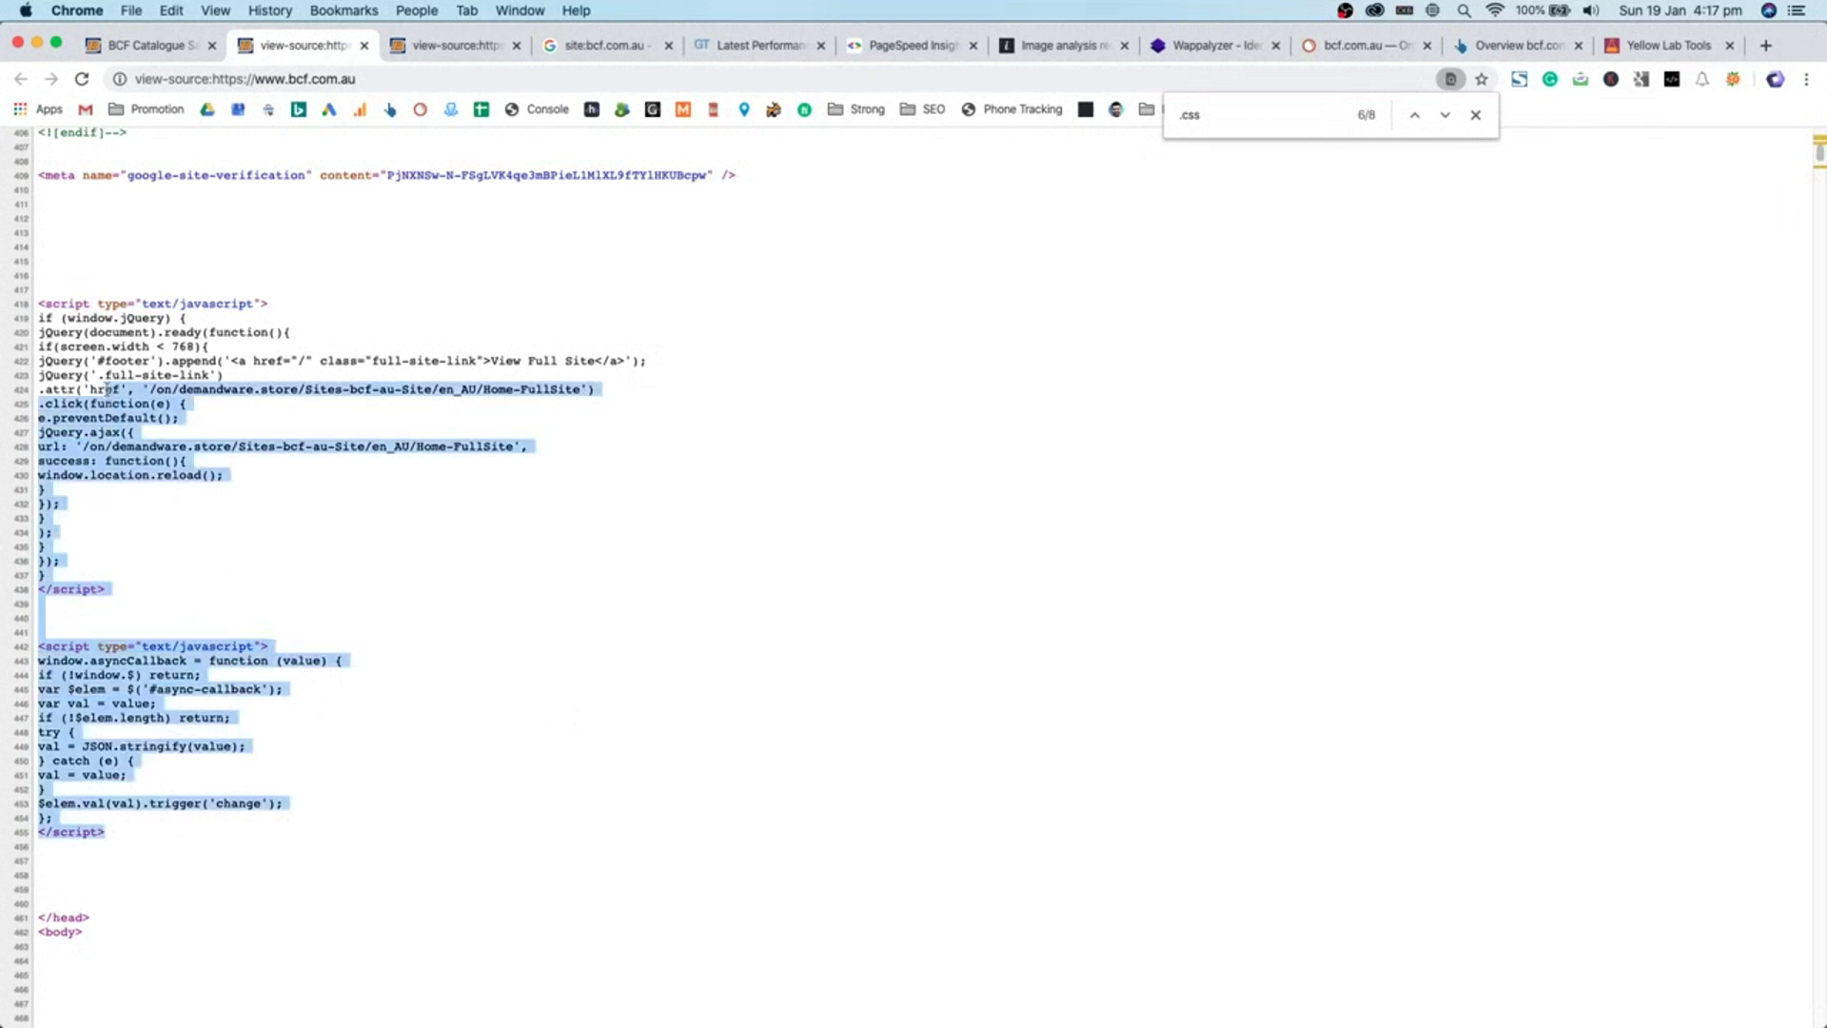
left_click_drag(97, 324, 148, 822)
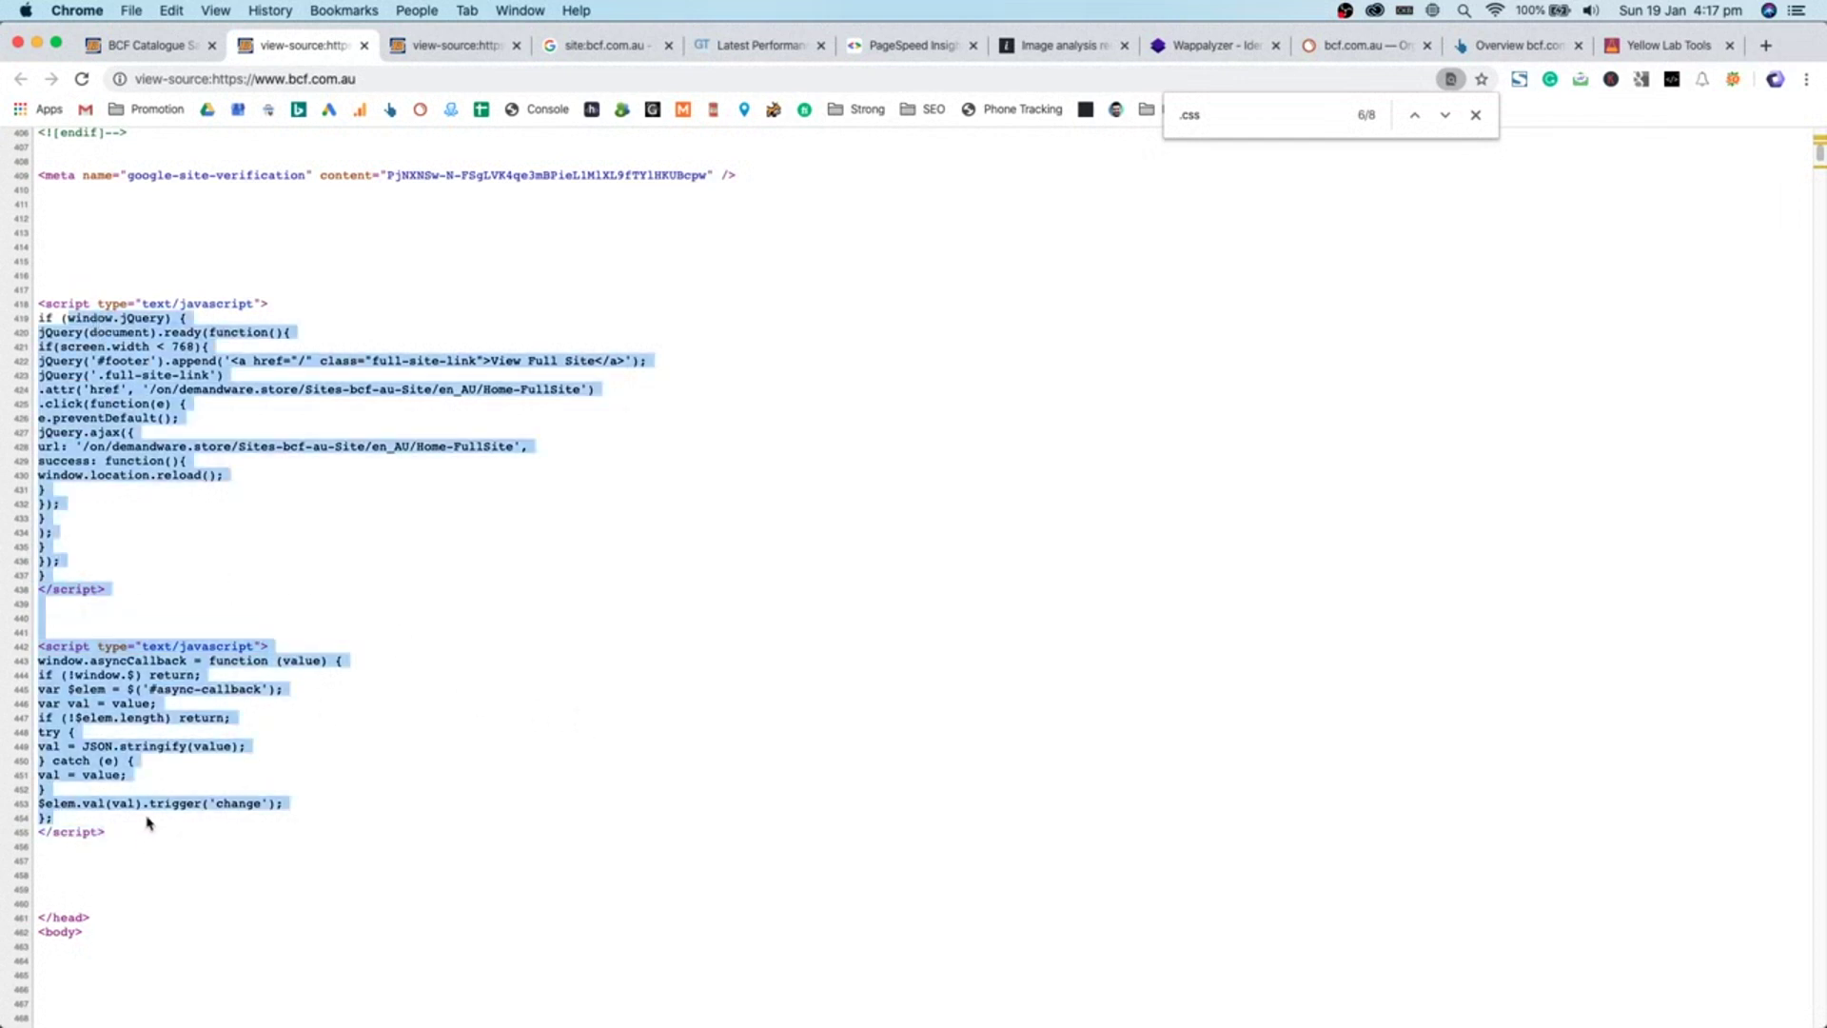
right_click(147, 822)
left_click(121, 704)
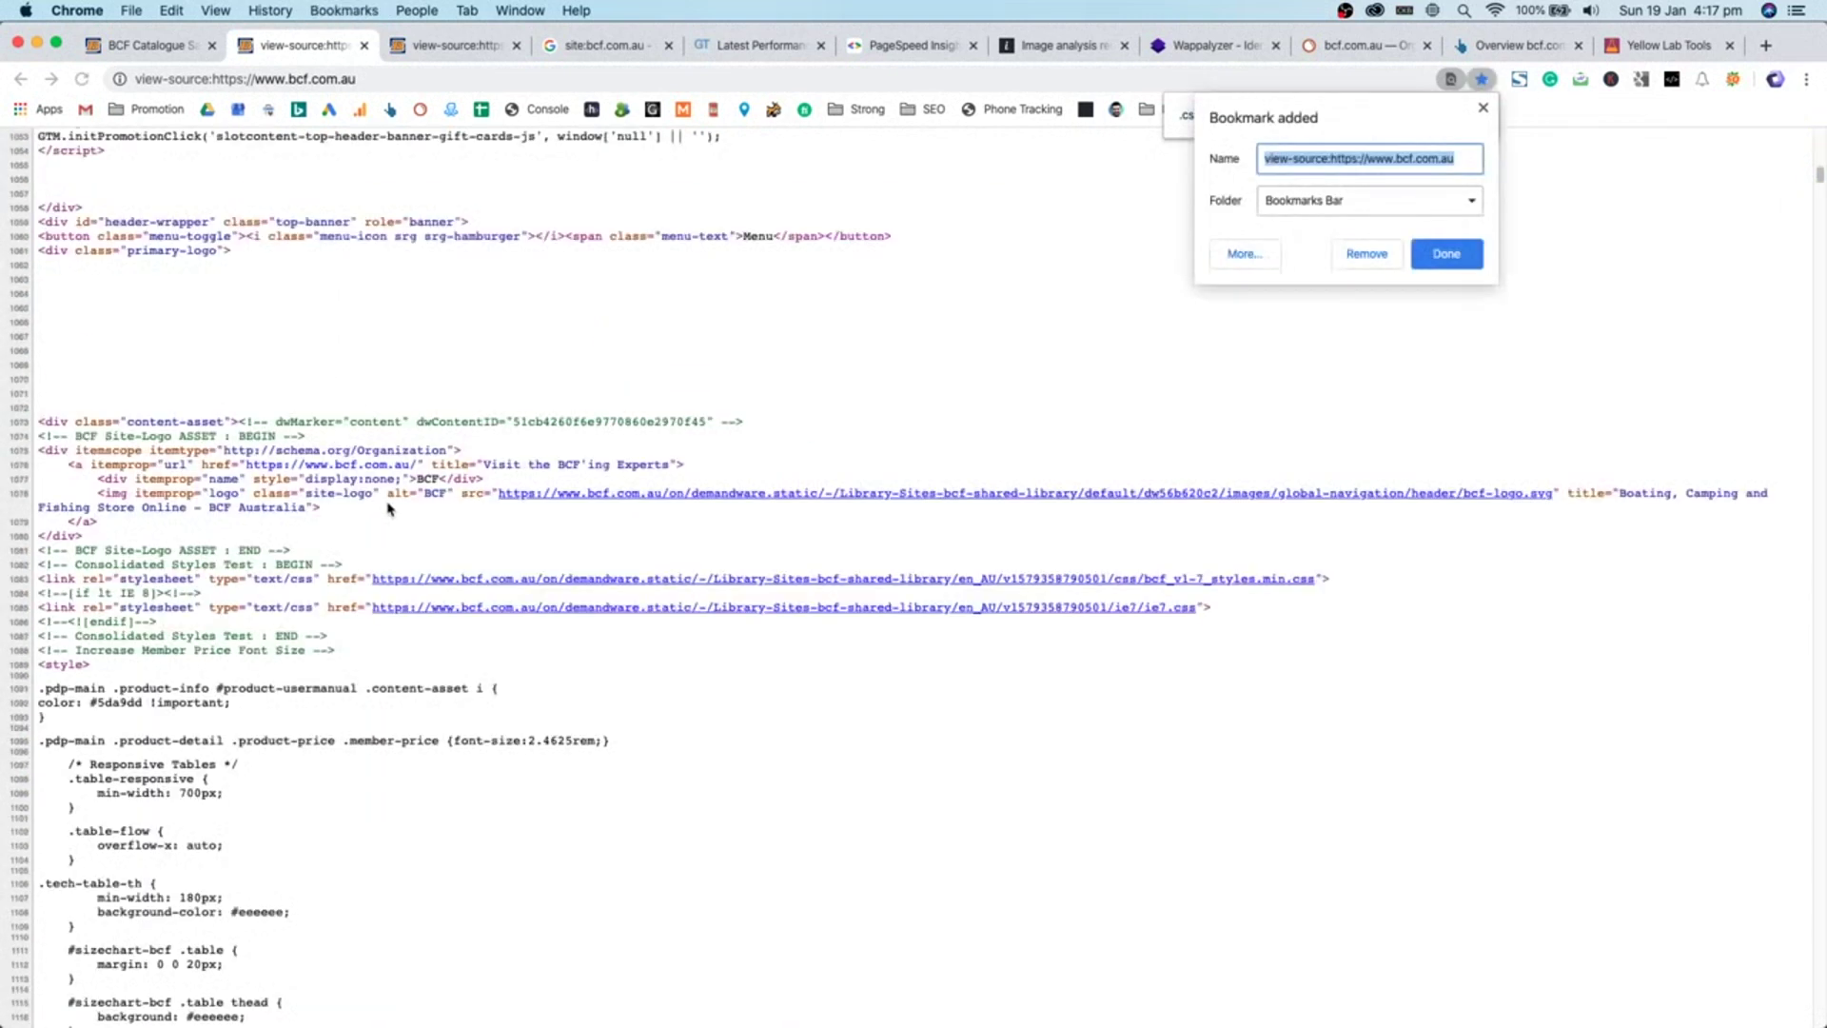
left_click(1369, 253)
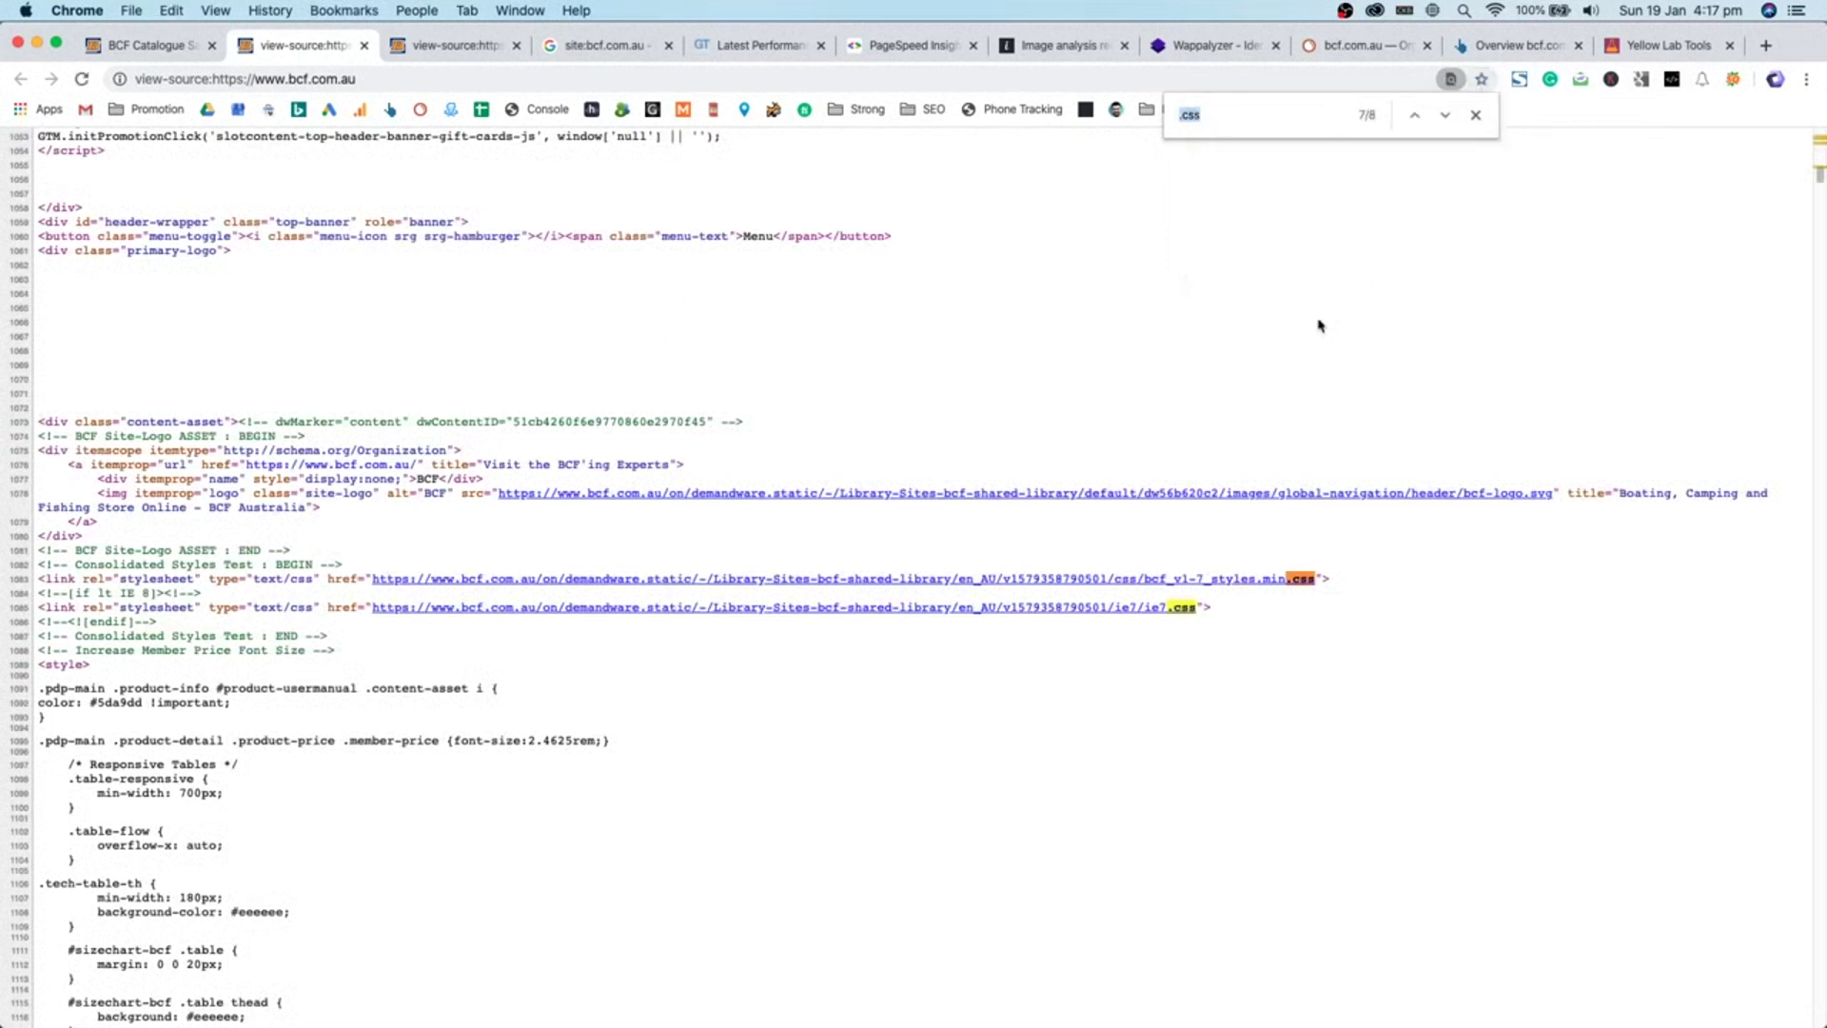
- Find '<script' in the page source and jump to the first of 169 matches
type("<script")
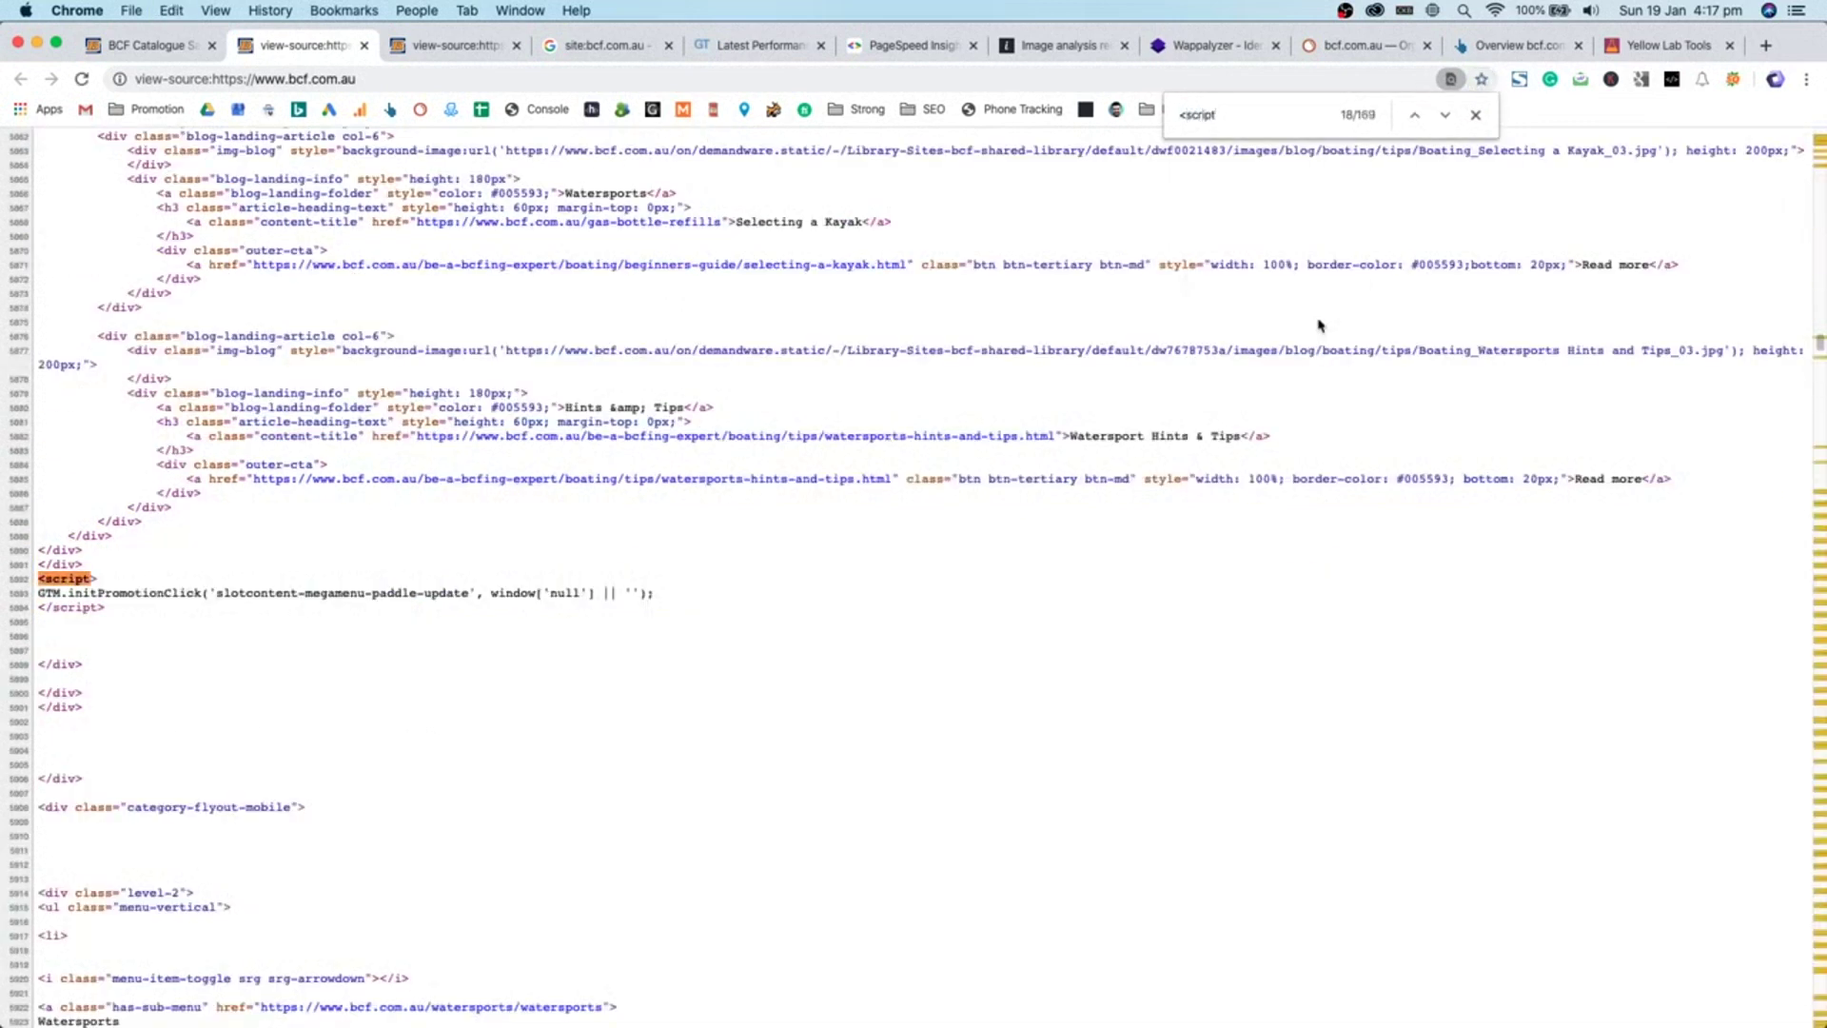
key("shift+Return")
key("shift+Return")
key("shift+Return")
key("shift+Return")
key("shift+Return")
key("shift+Return")
key("shift+Return")
key("shift+Return")
key("shift+Return")
key("shift+Return")
key("shift+Return")
key("shift+Return")
key("shift+Return")
key("shift+Return")
key("shift+Return")
key("shift+Return")
key("shift+Return")
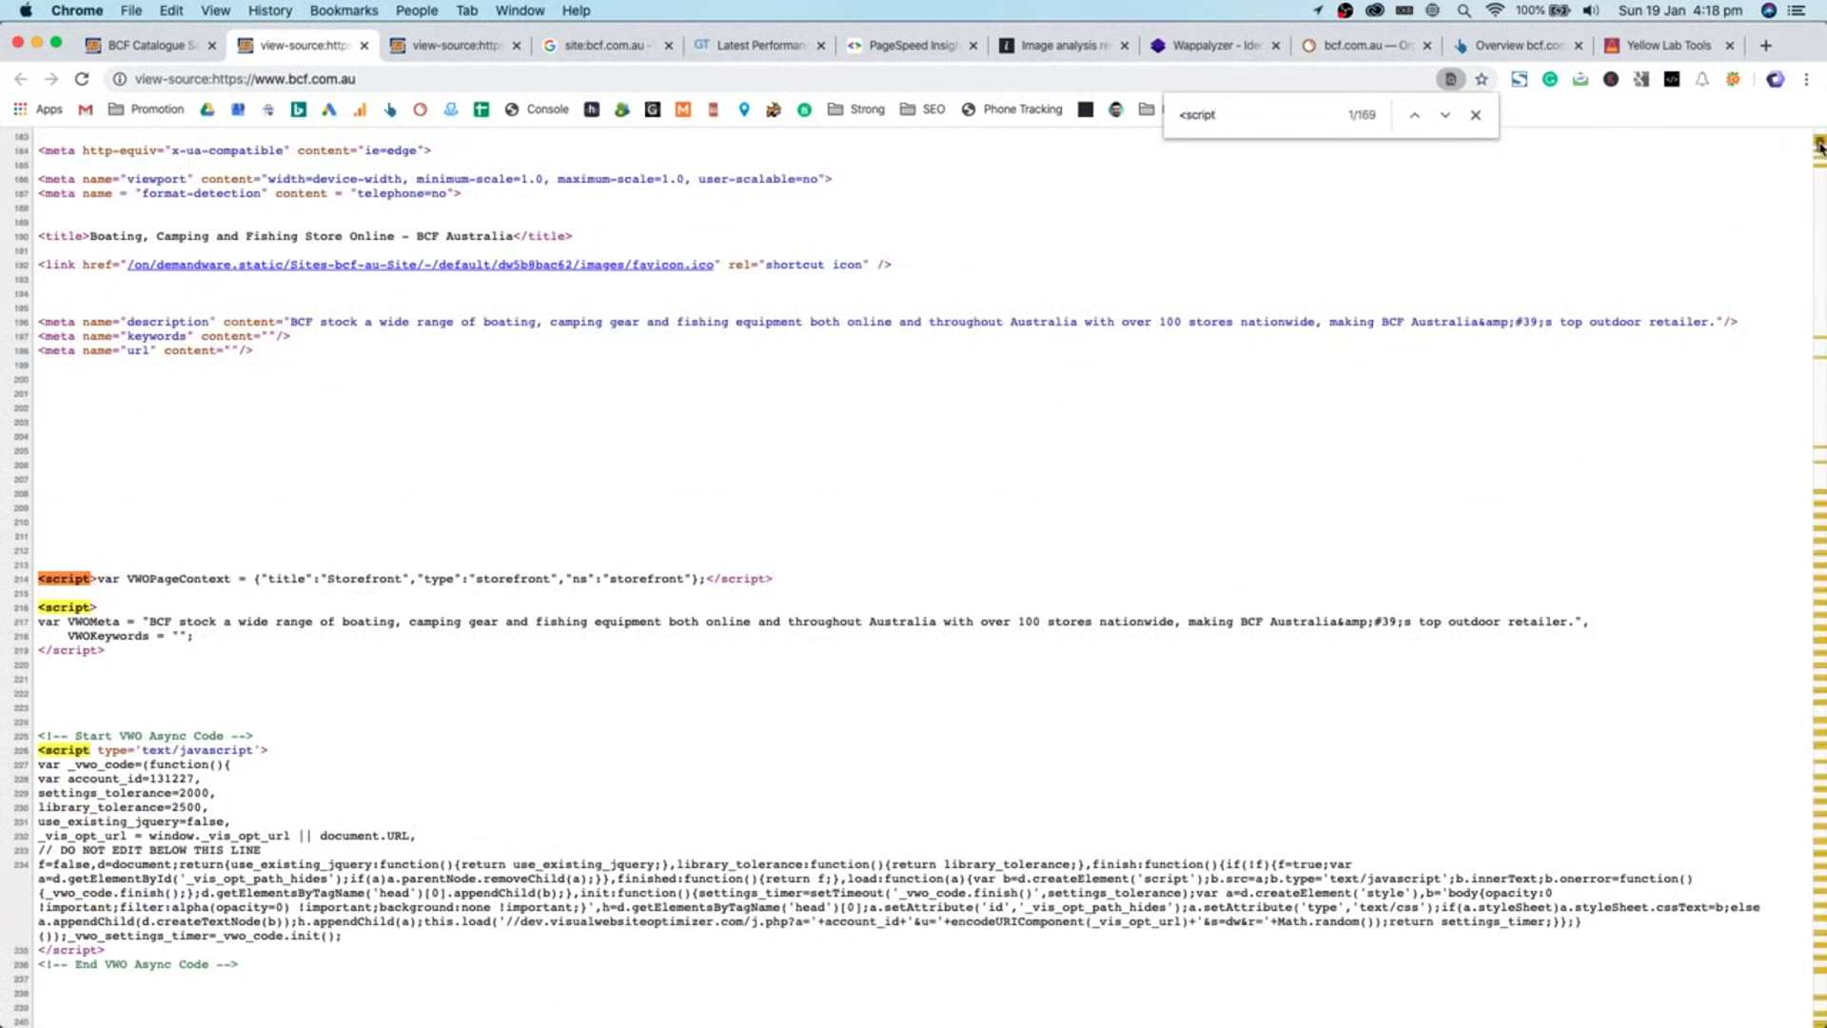
left_click_drag(1820, 144, 1418, 530)
scroll(1007, 600, "down", 5)
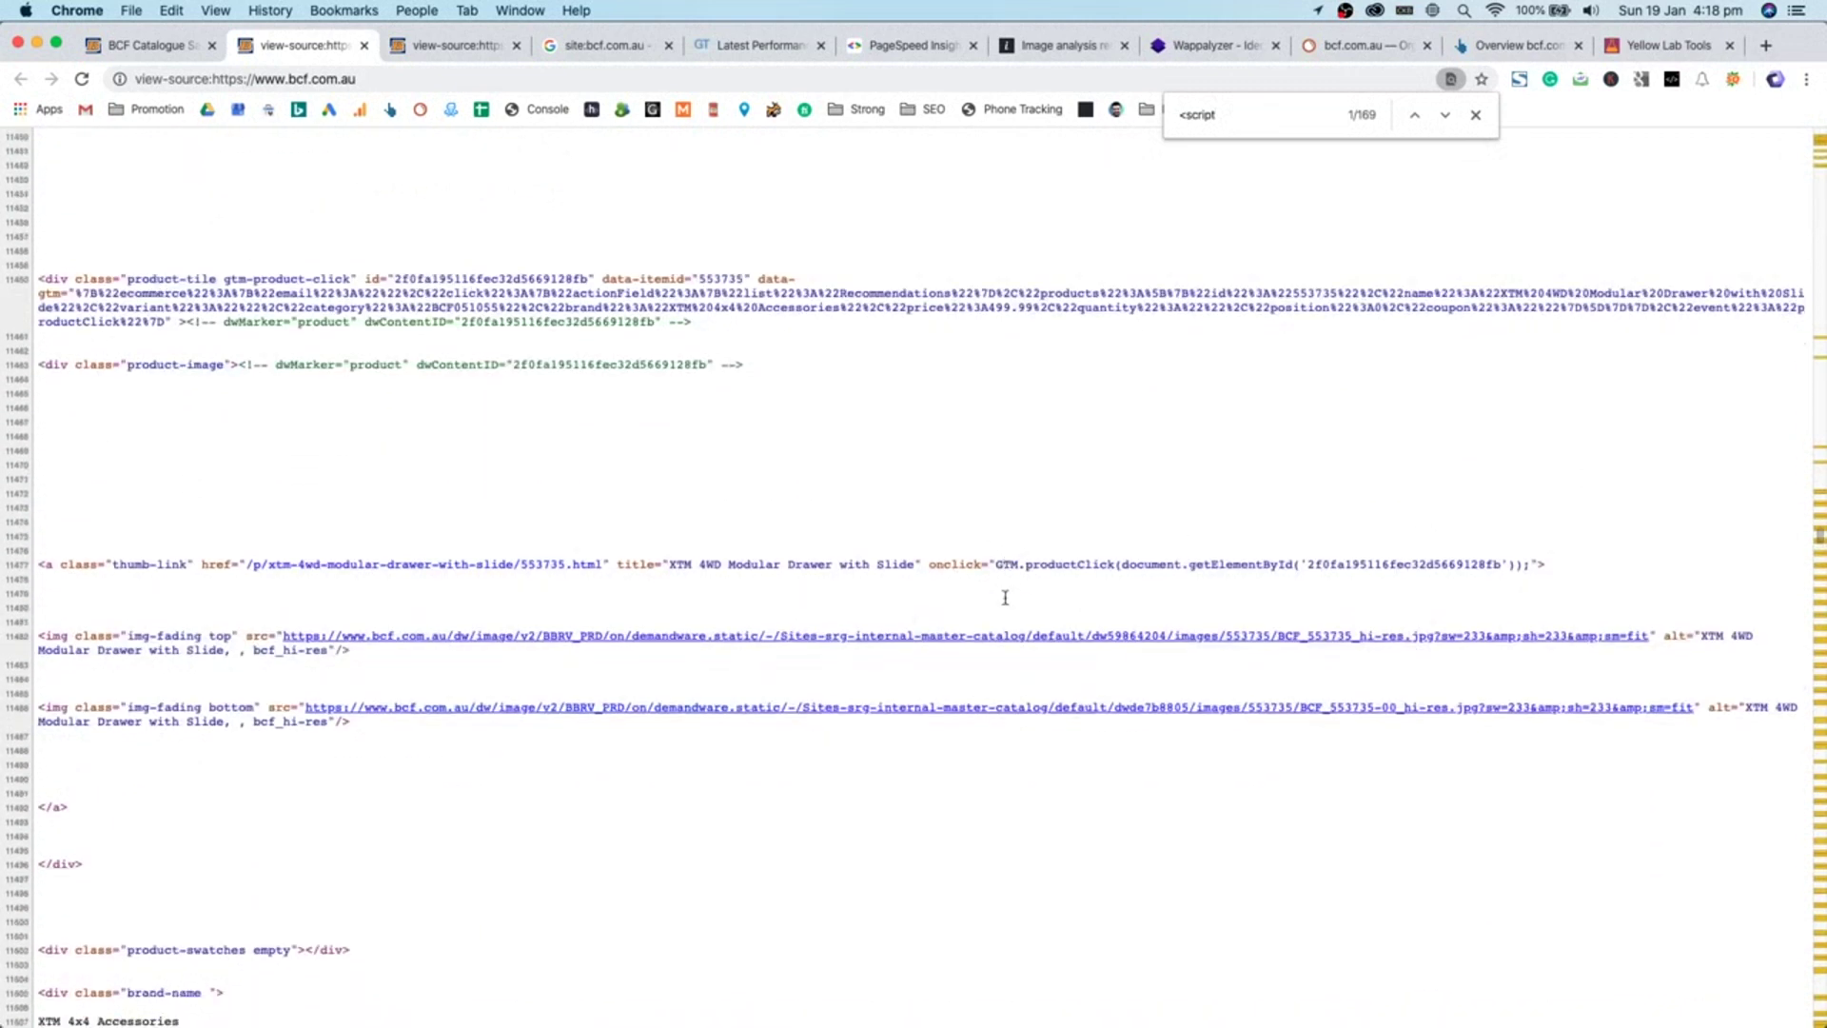
scroll(1005, 597, "down", 10)
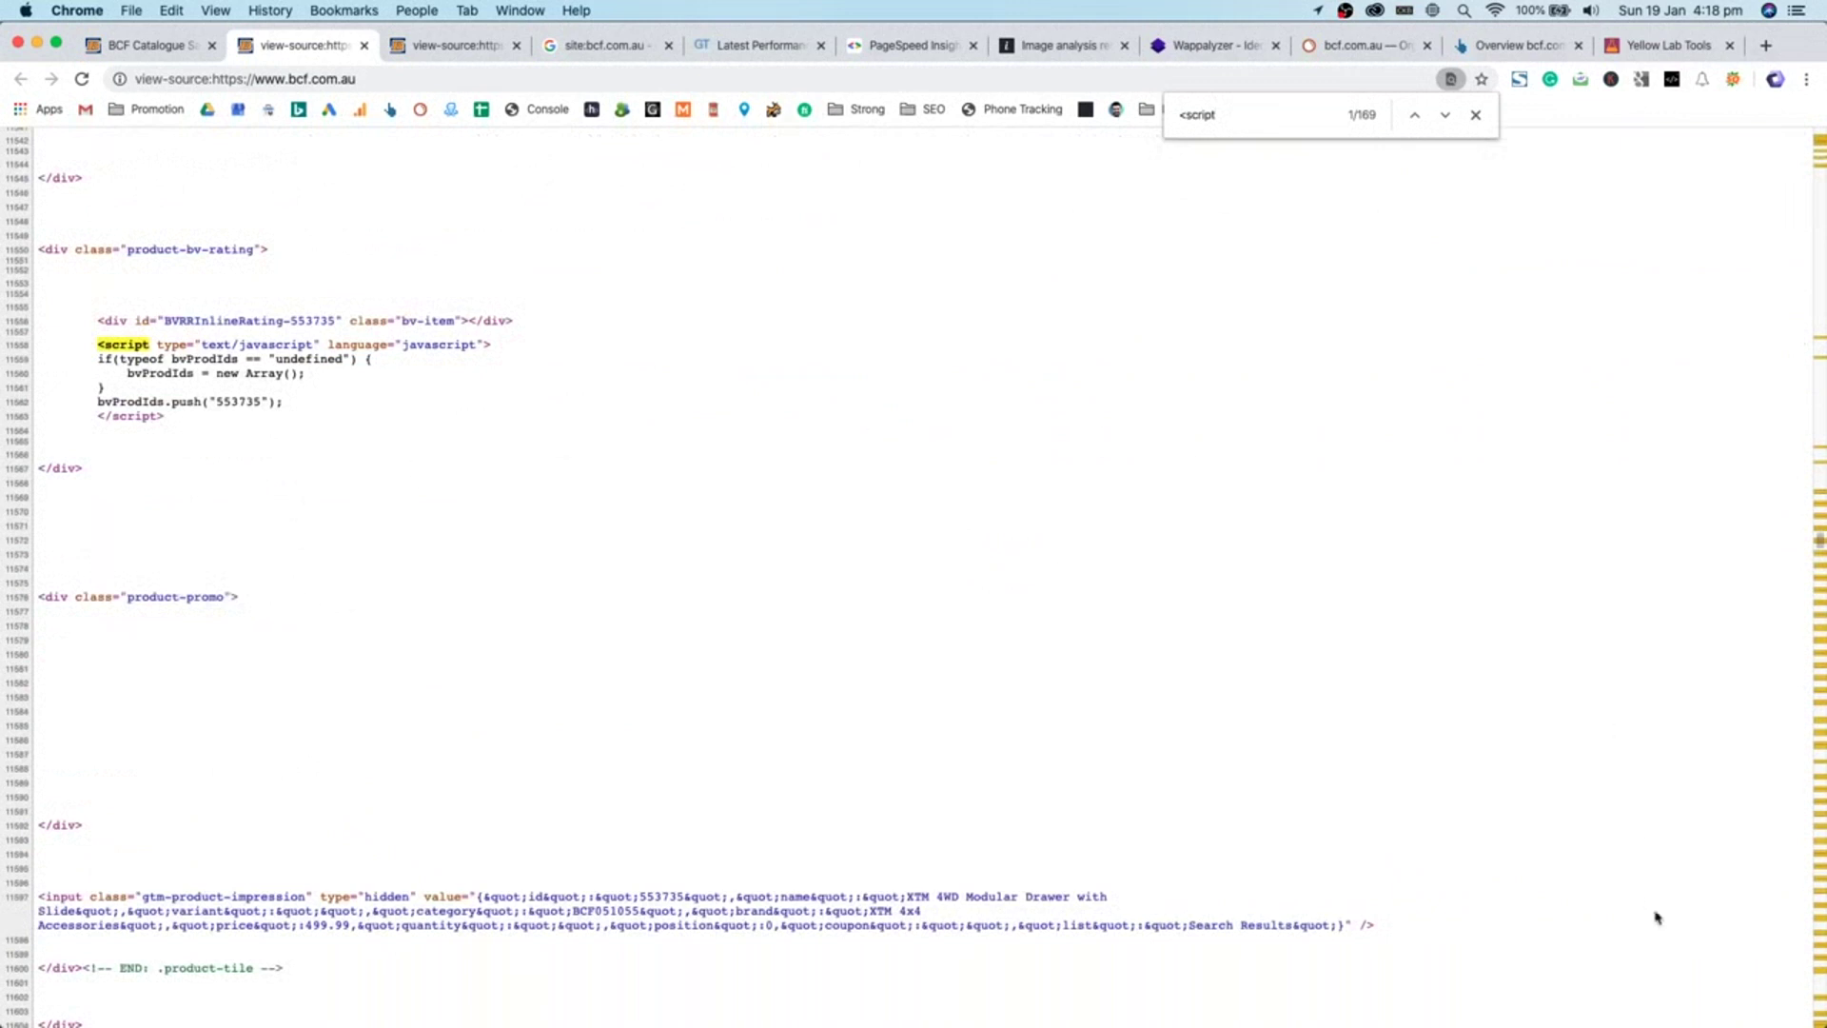
- Scroll through the script matches, highlighting the tags on line 309 and 'javascript' on line 273
left_click(1817, 1014)
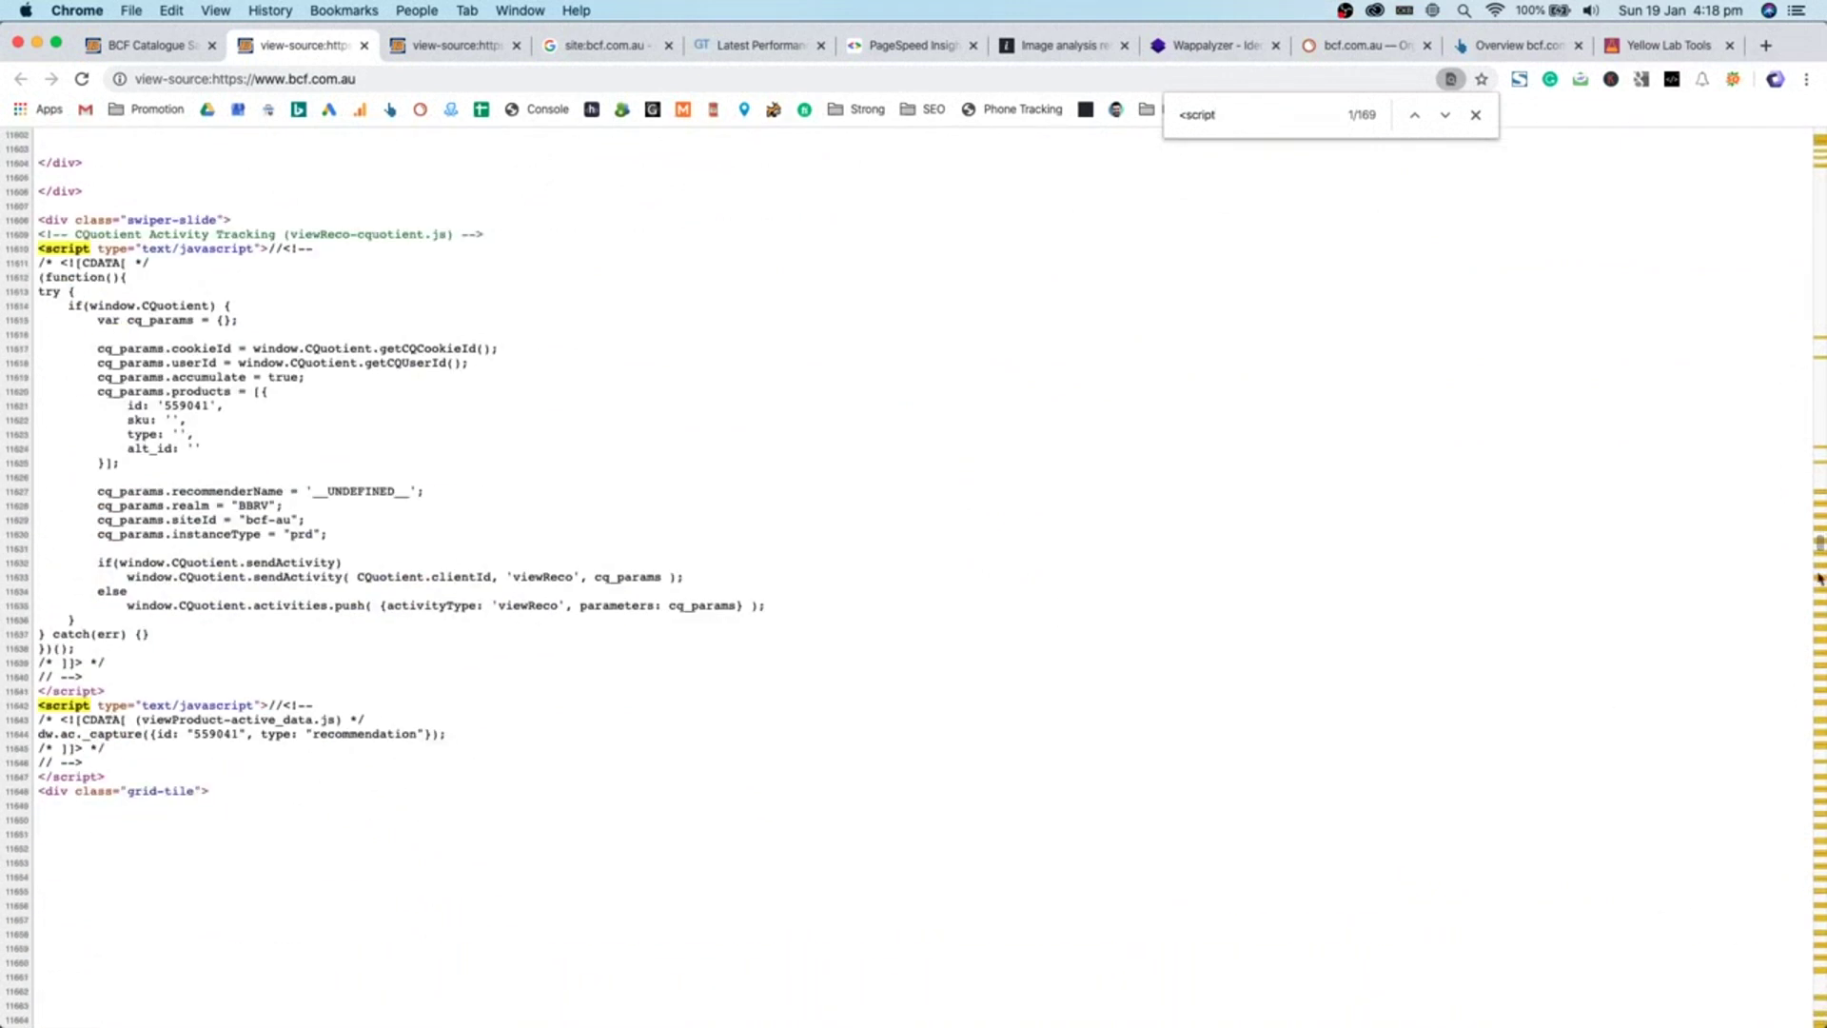
left_click_drag(1819, 547, 1813, 138)
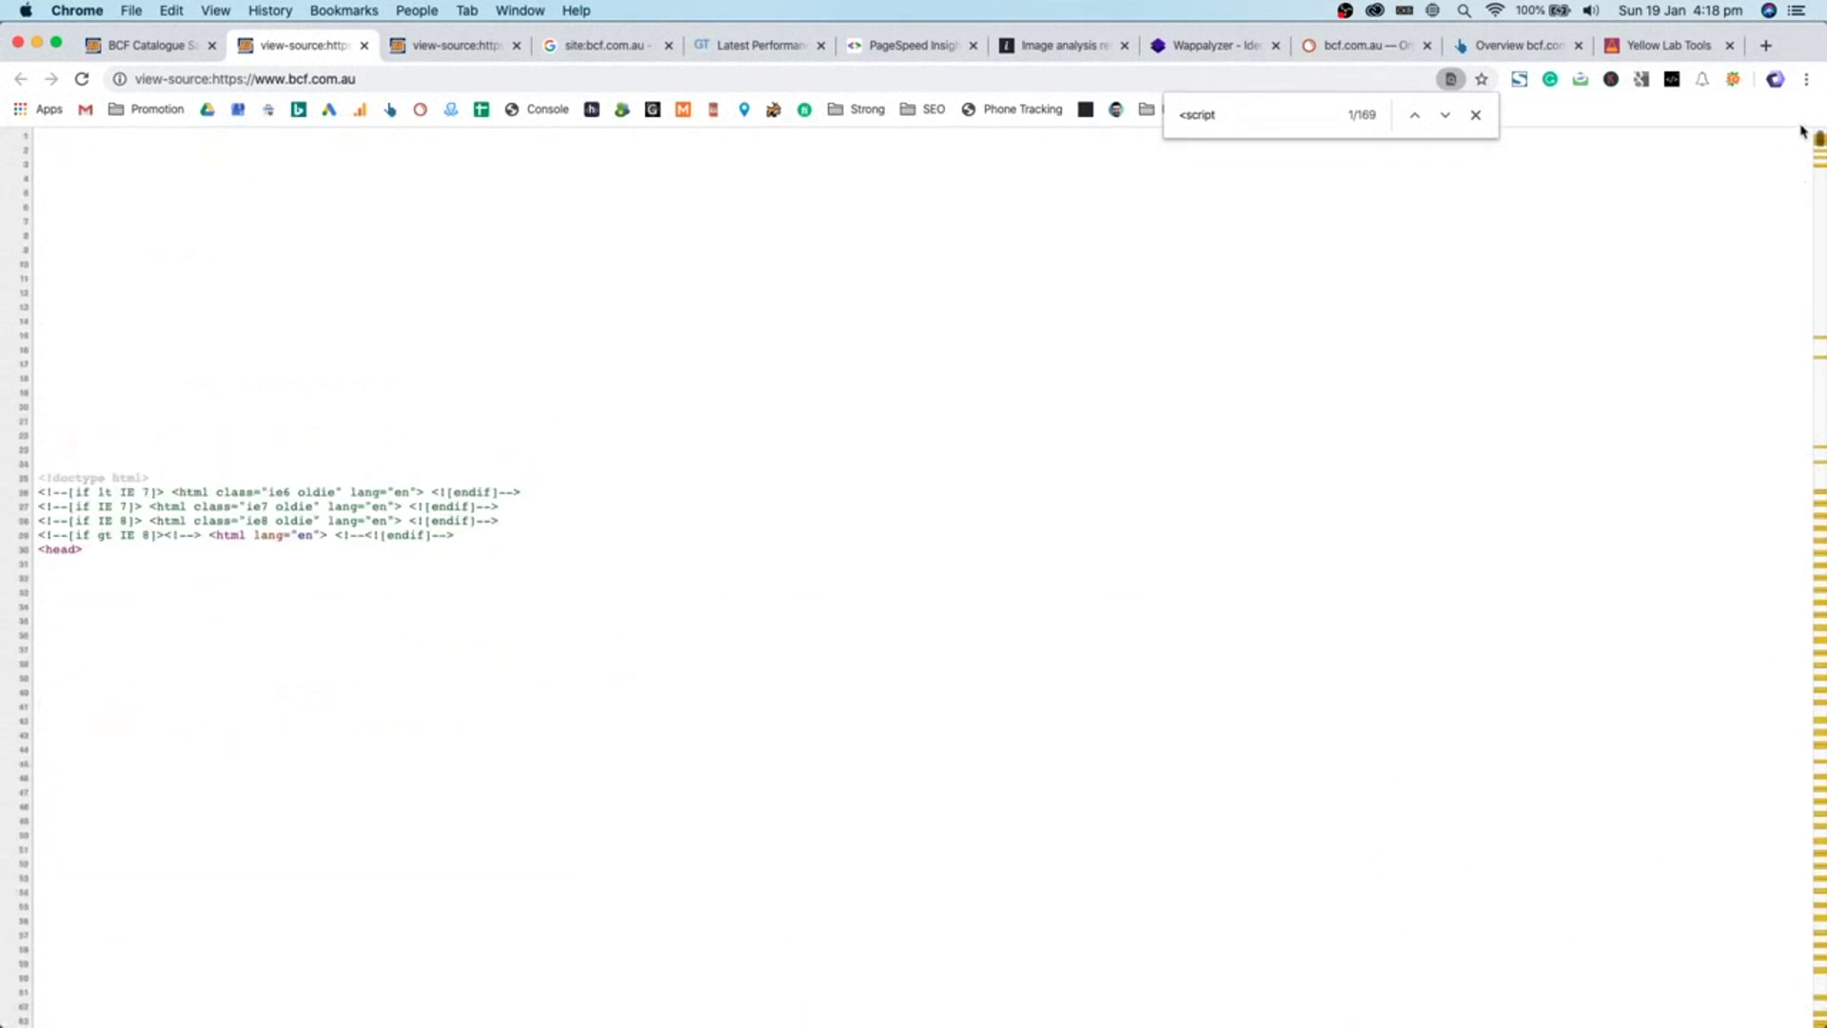
scroll(585, 552, "down", 20)
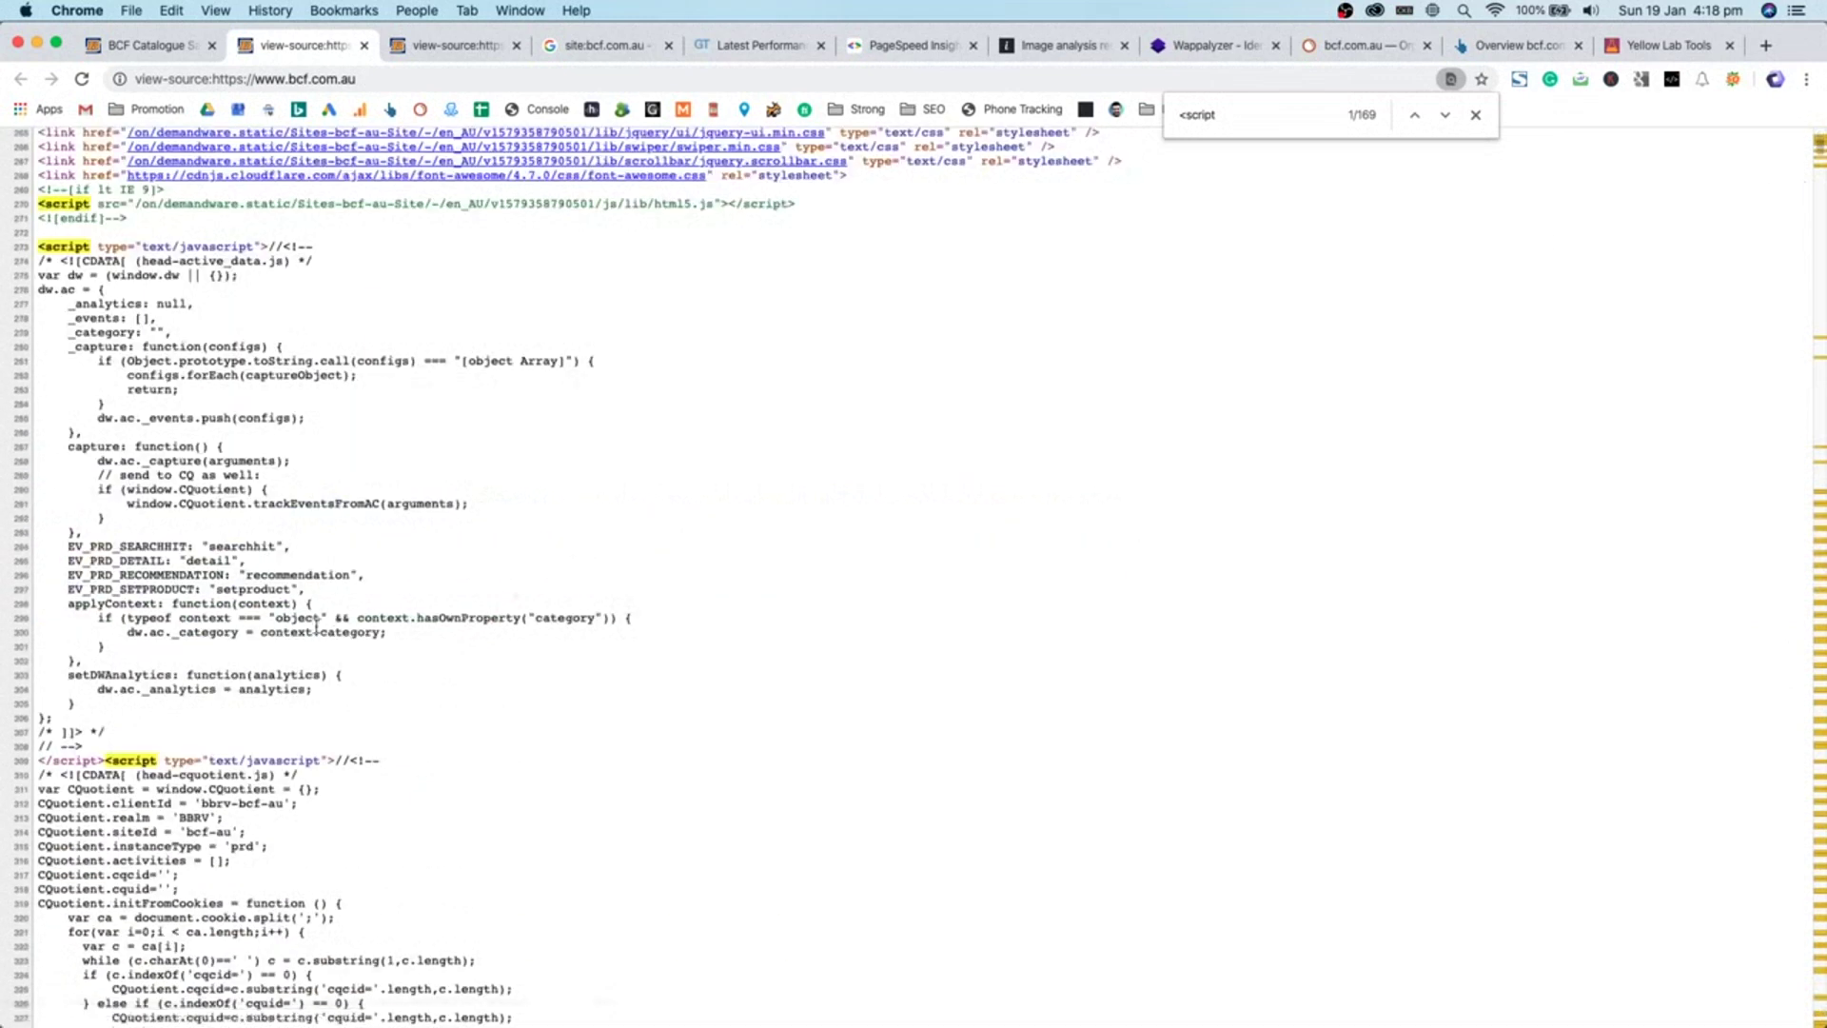
left_click_drag(327, 760, 35, 769)
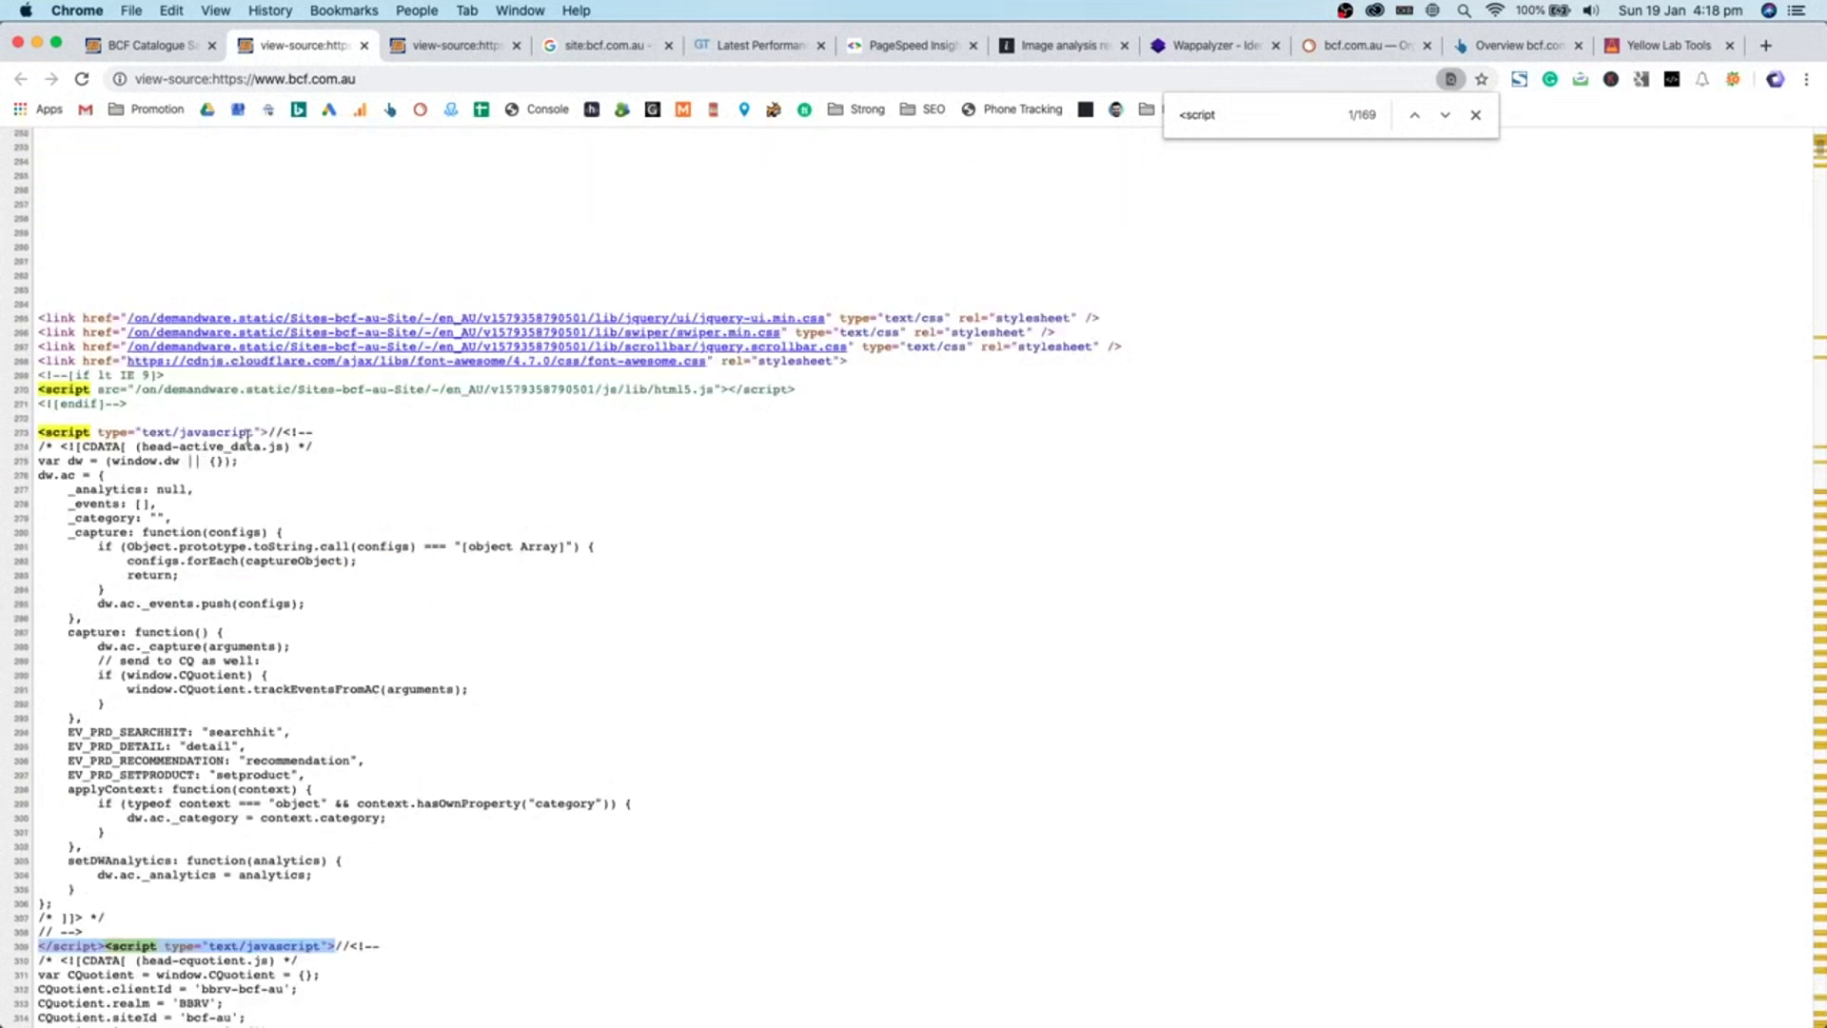
double_click(248, 434)
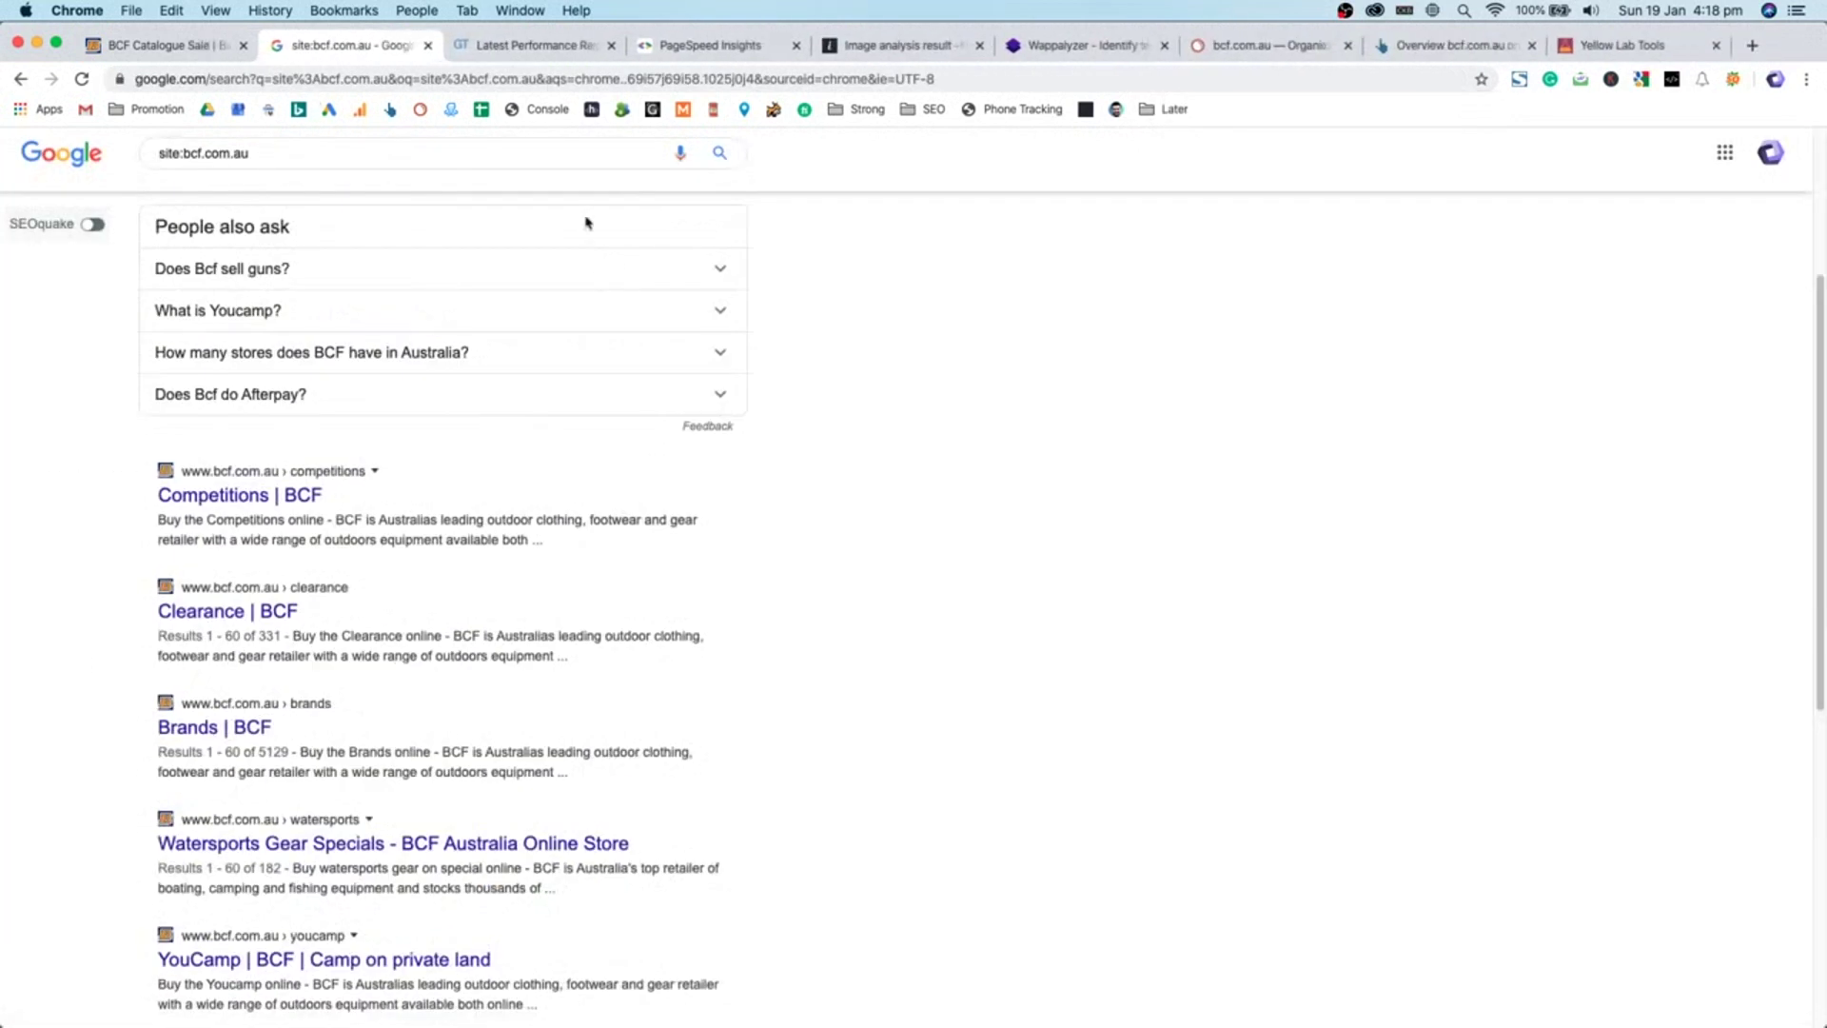
key("ctrl+Tab")
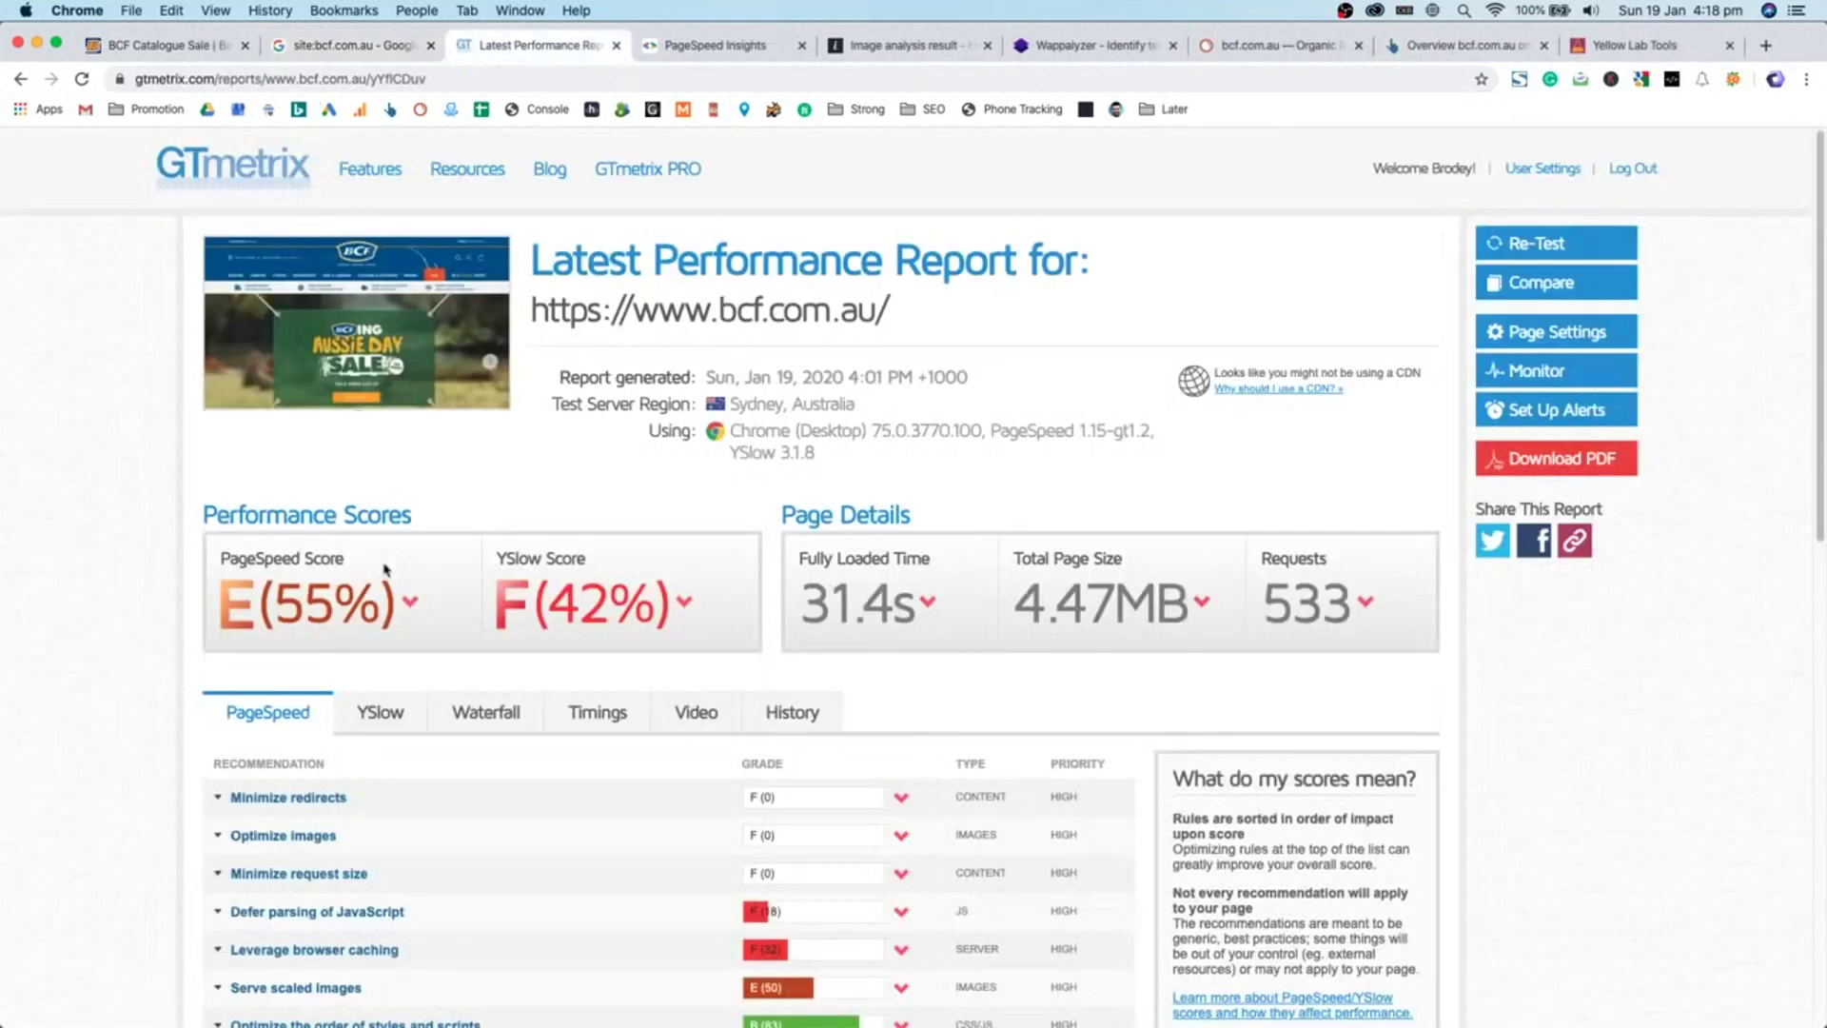
double_click(937, 614)
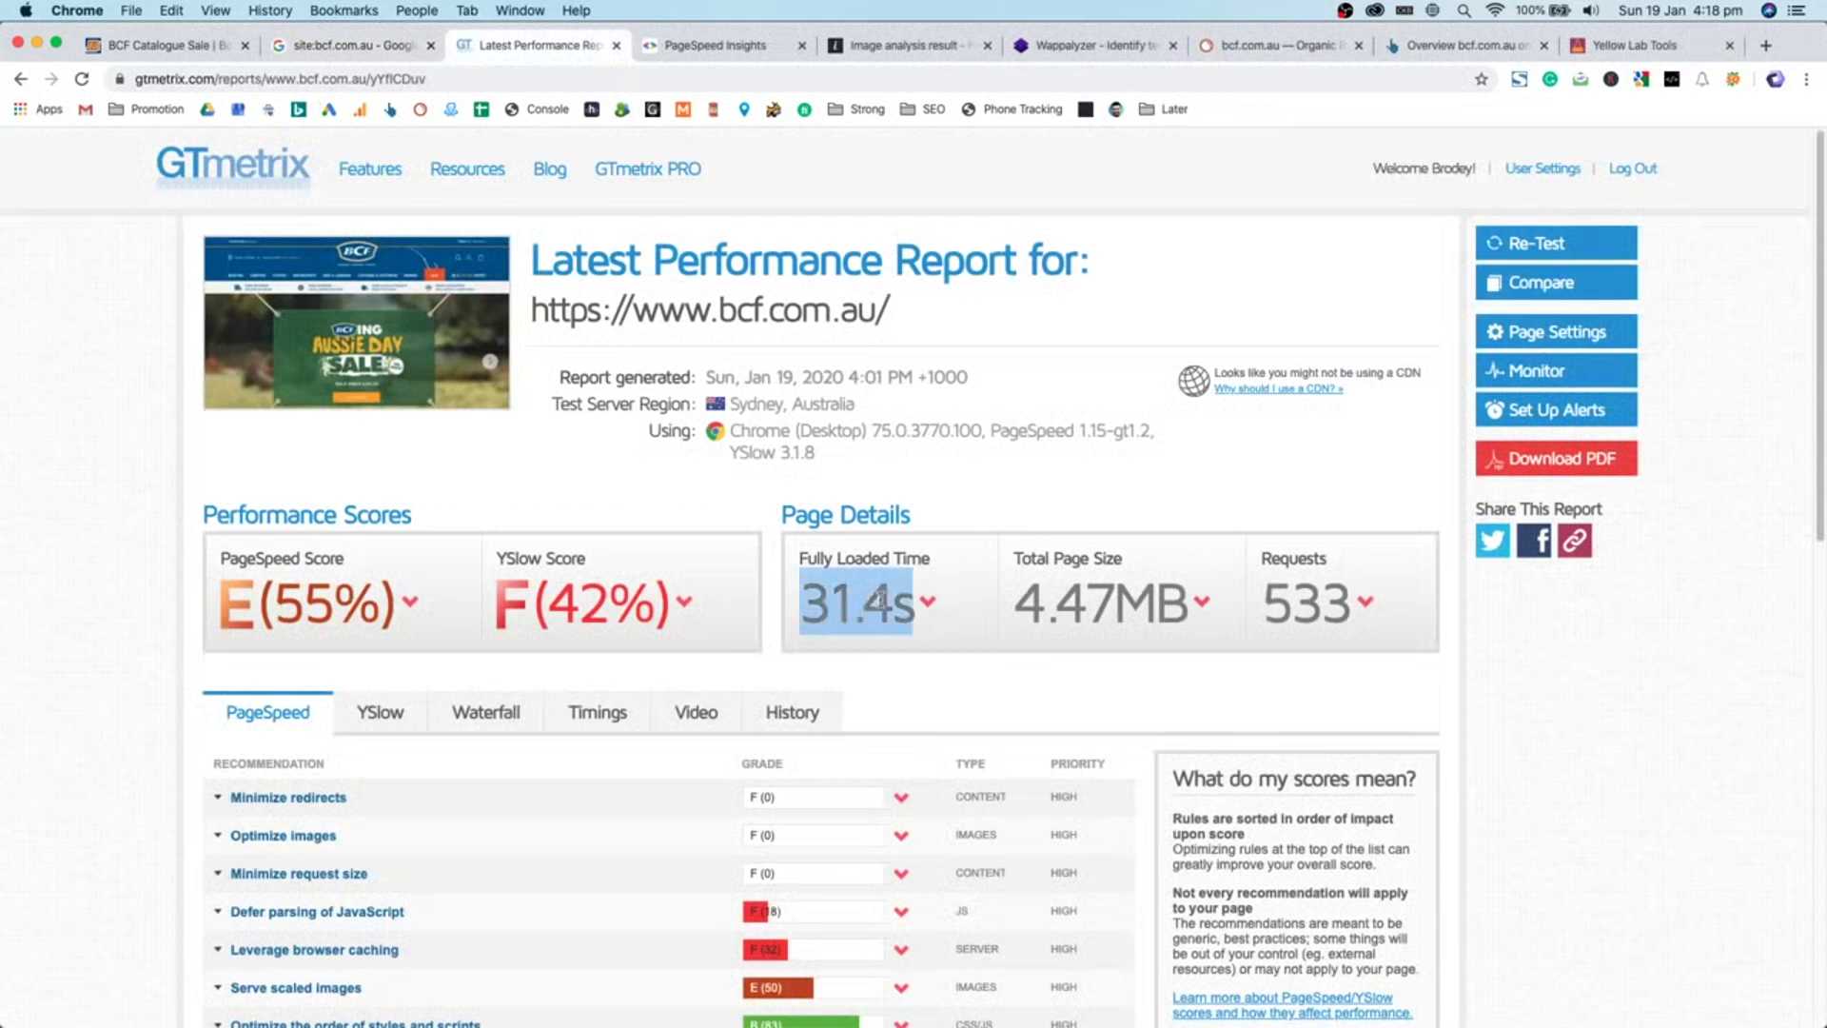
double_click(1109, 606)
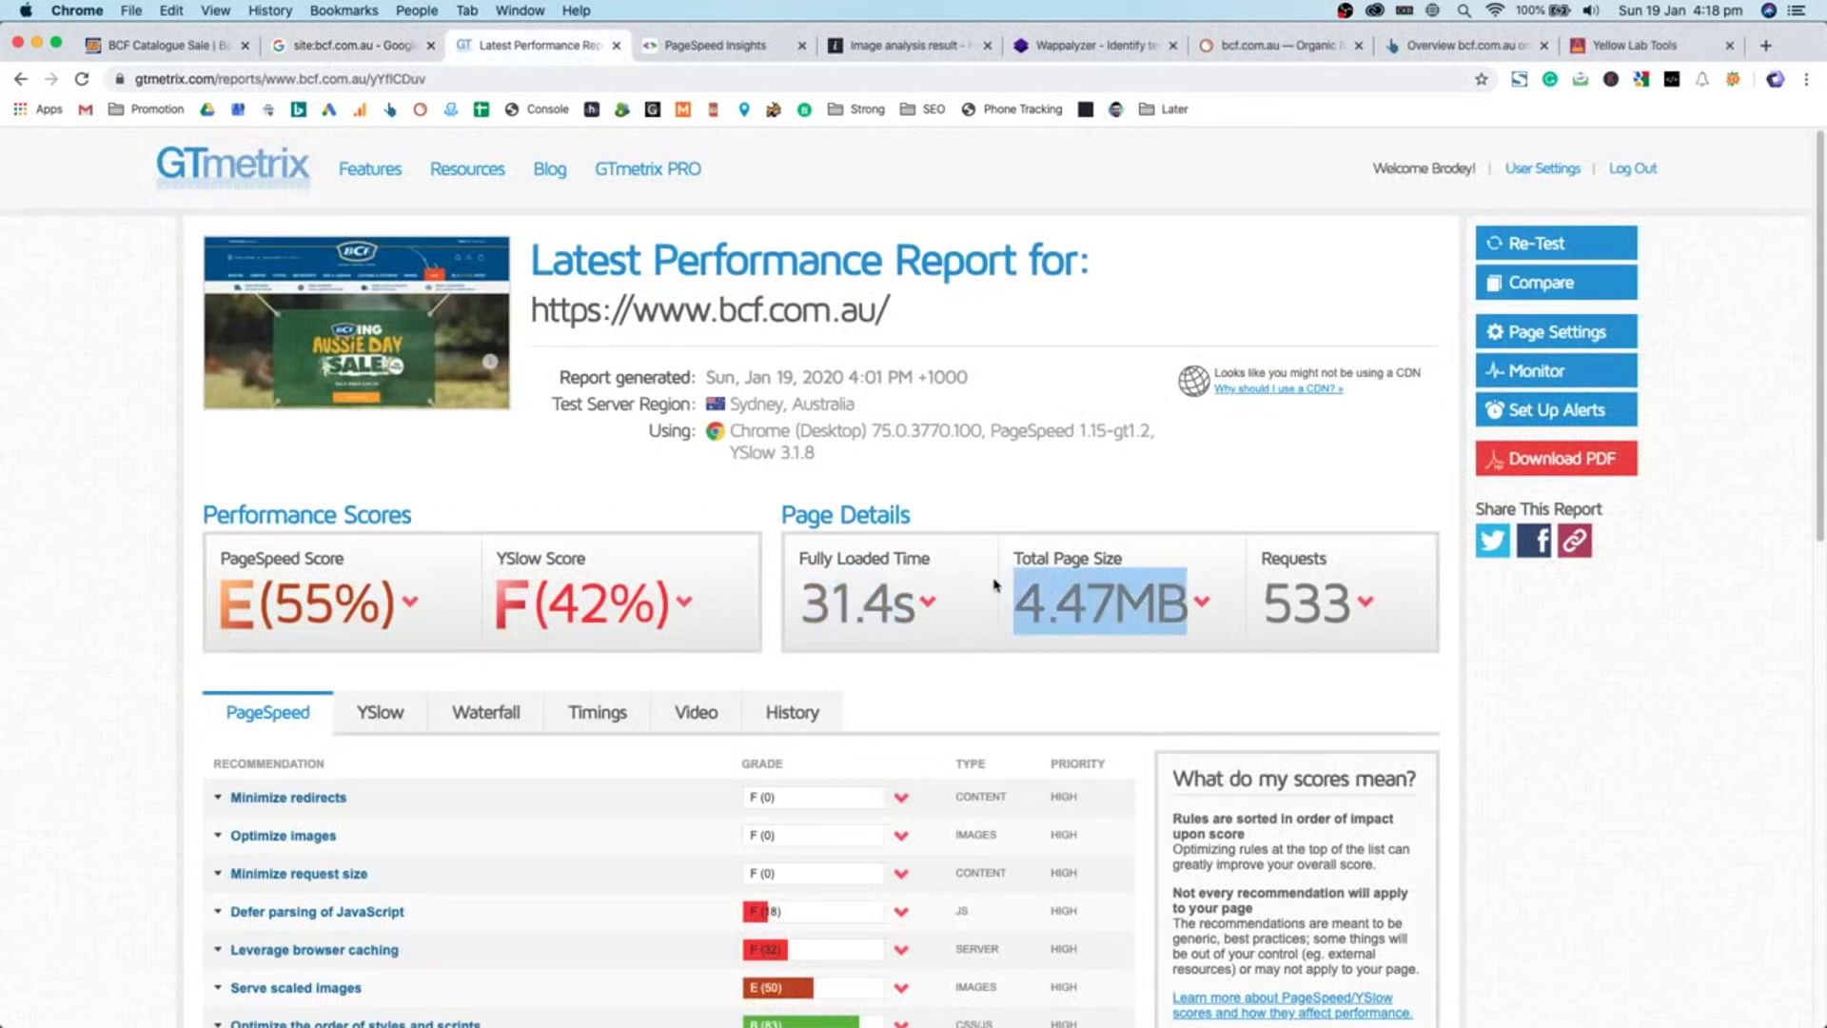
double_click(1327, 614)
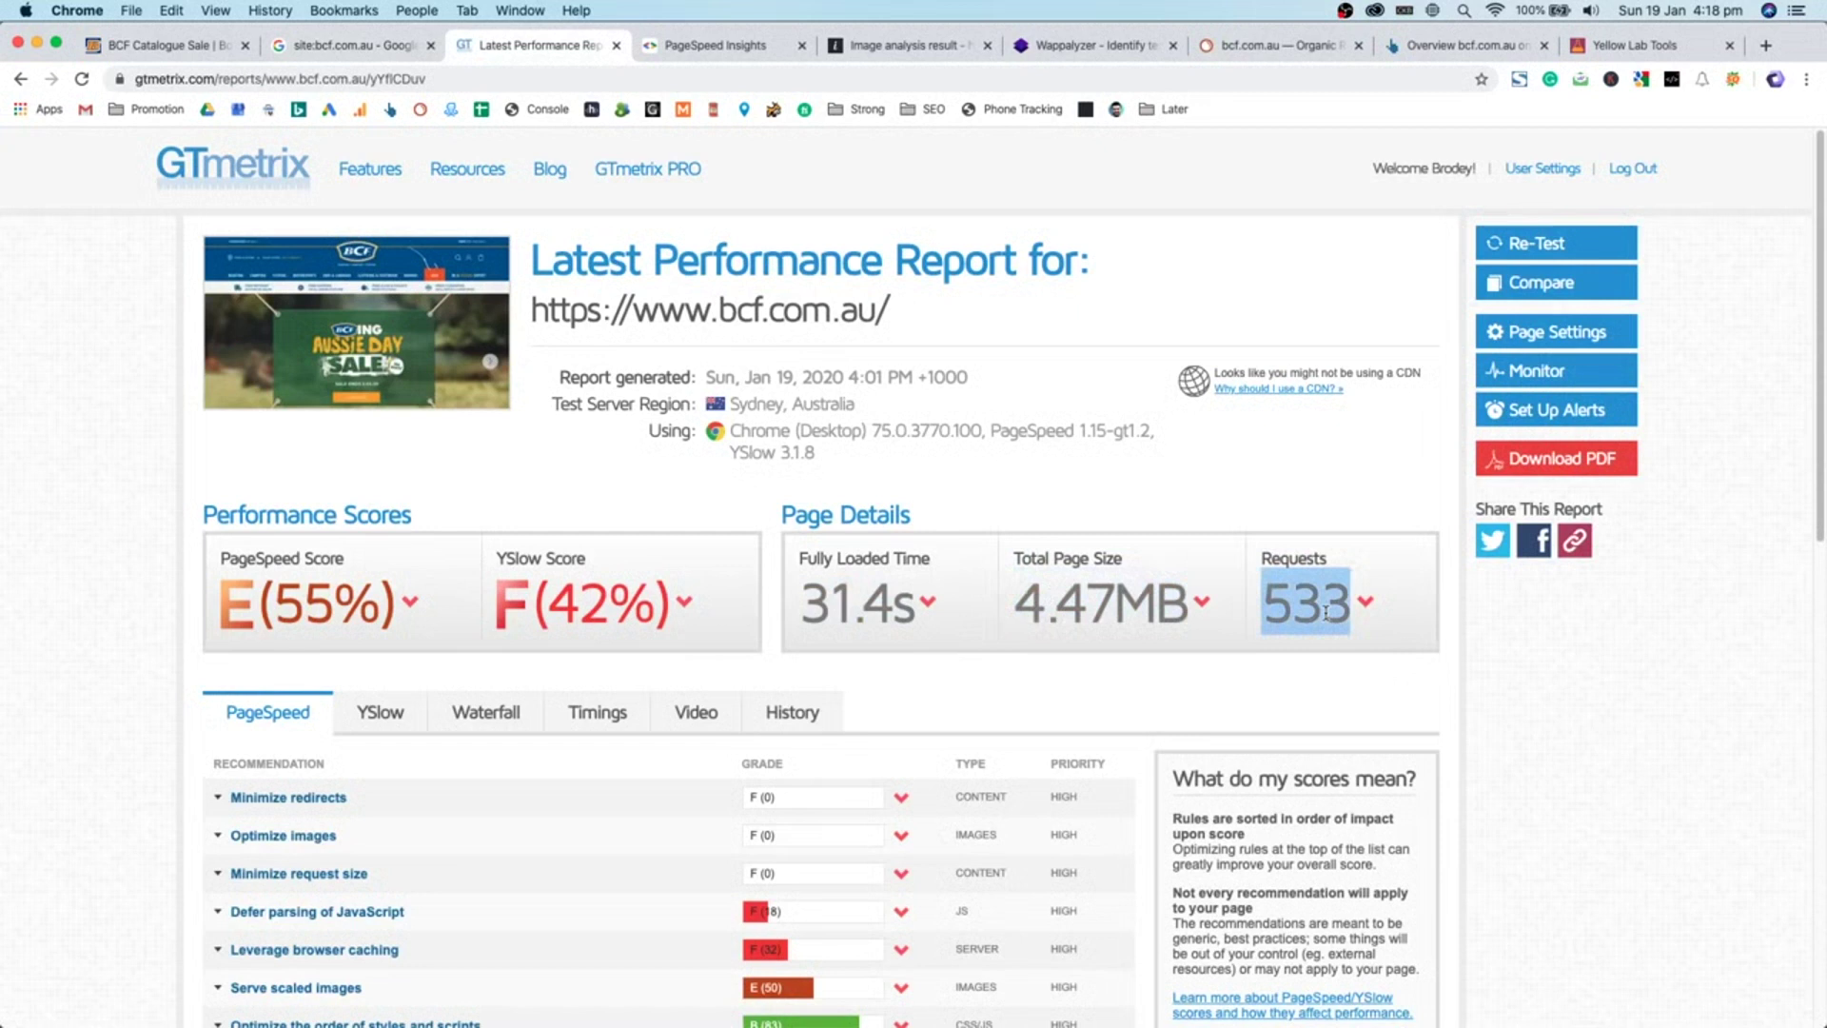
left_click(1326, 612)
double_click(1327, 612)
left_click(1297, 610)
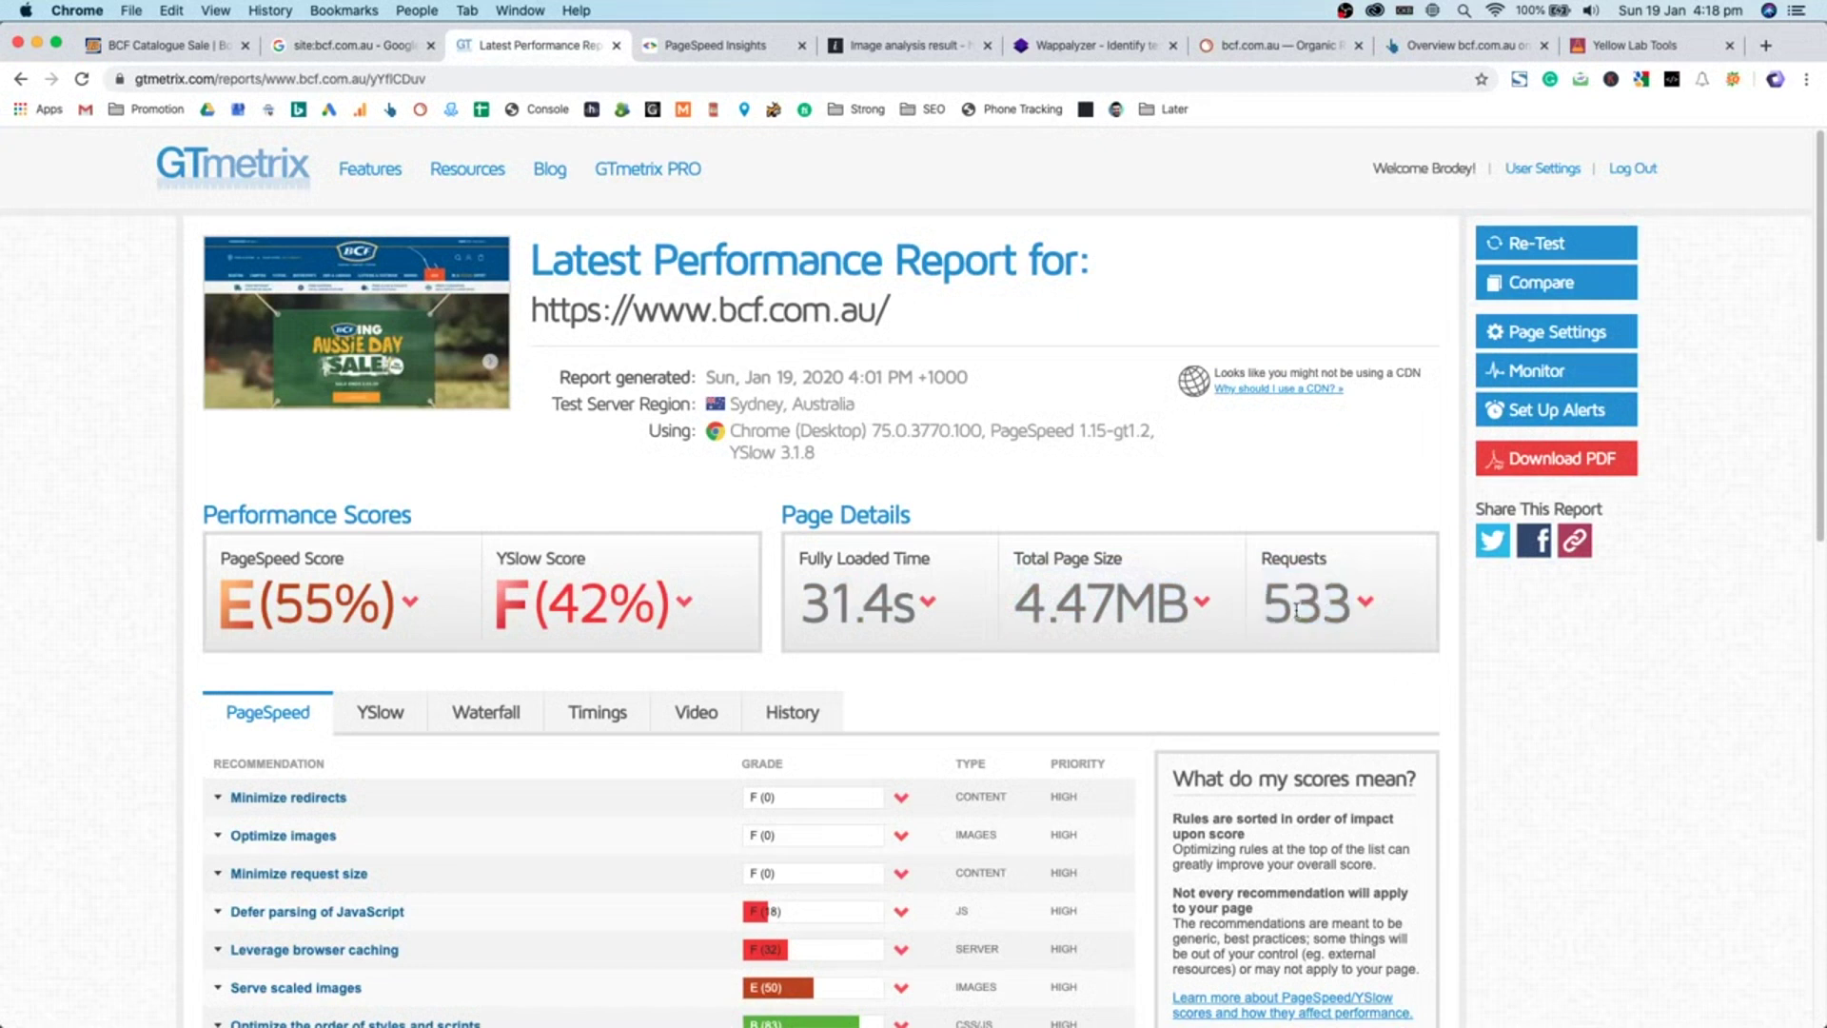
double_click(1297, 610)
left_click(1284, 580)
double_click(1284, 581)
left_click(1282, 562, "shift")
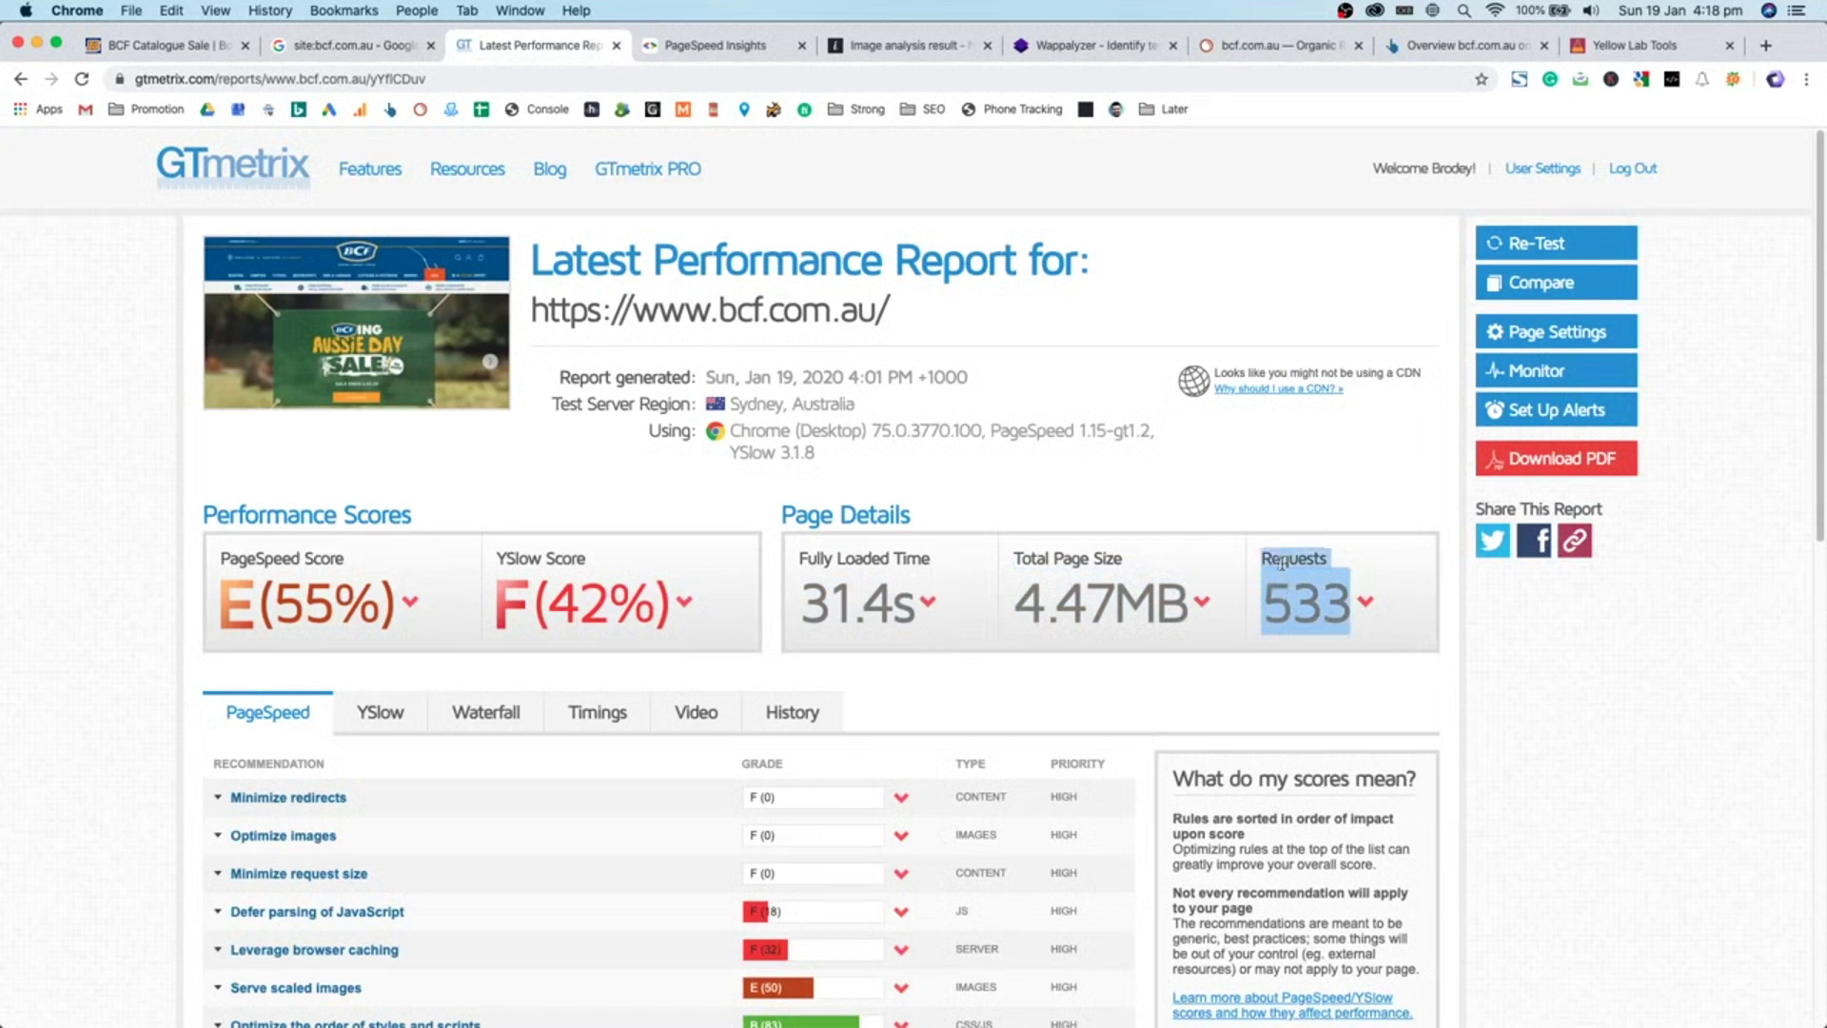
left_click_drag(860, 404, 729, 404)
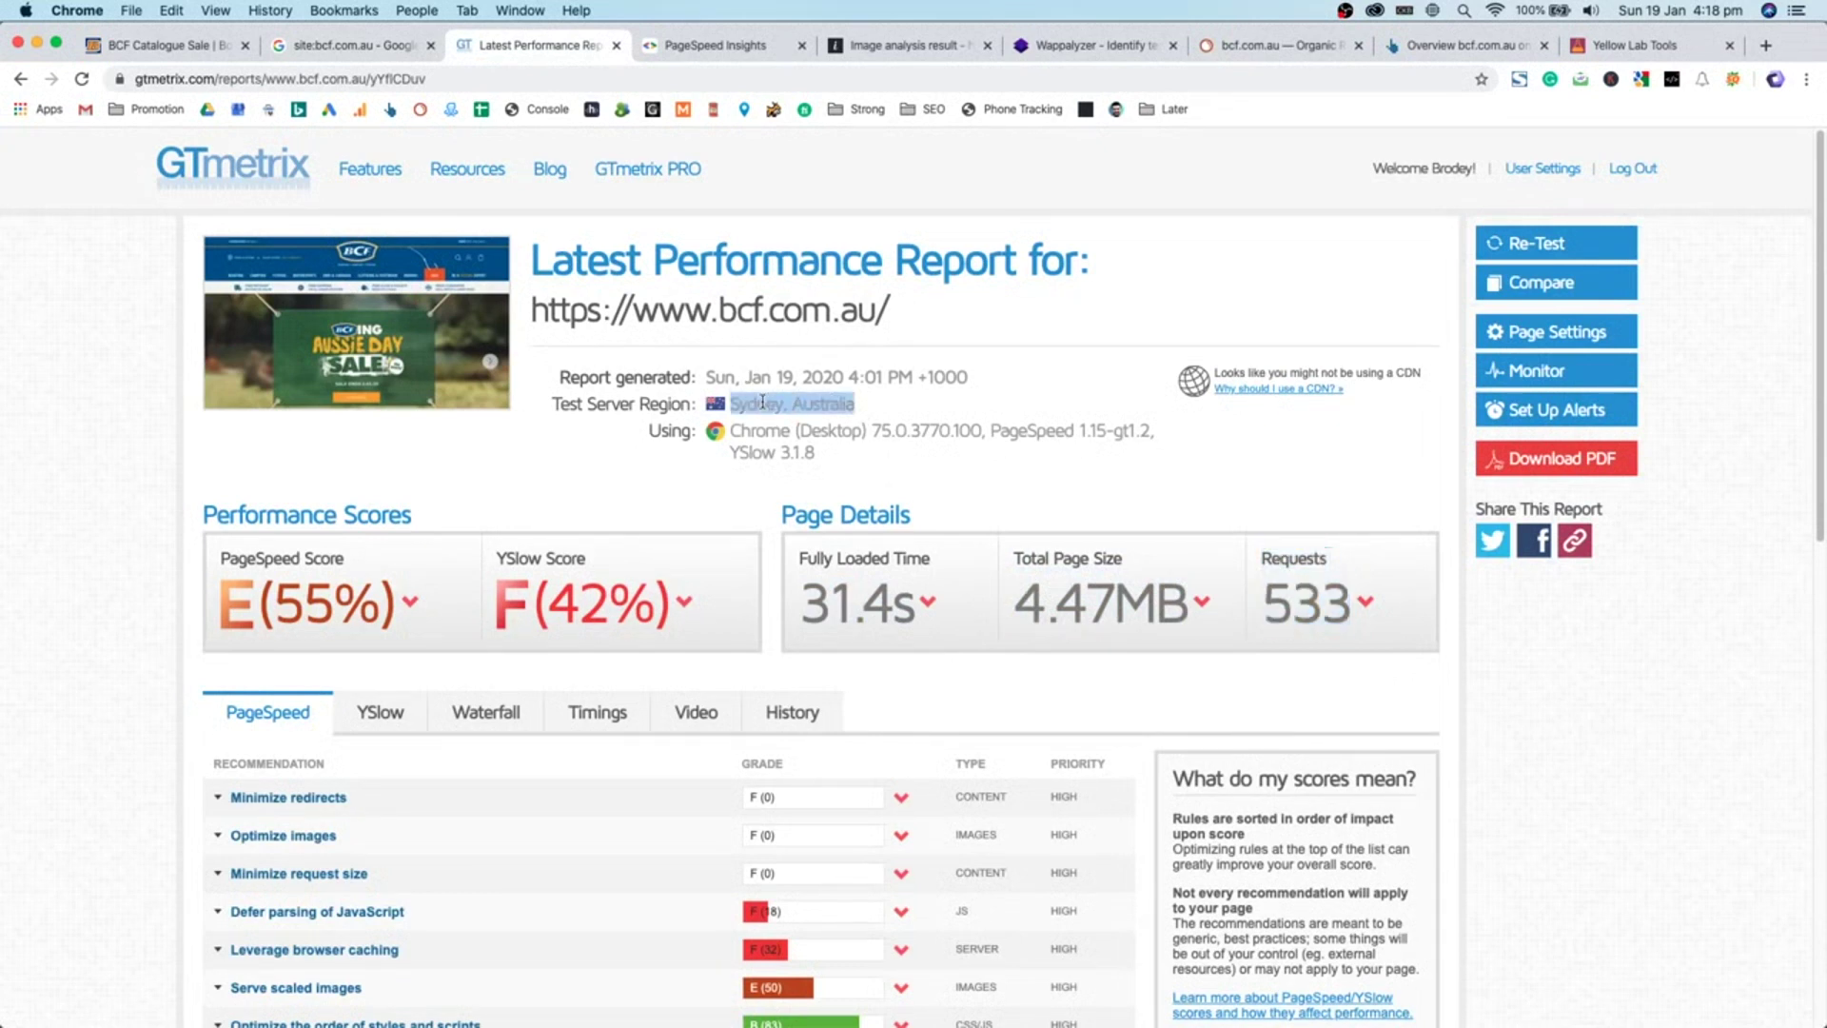
scroll(778, 504, "down", 1)
scroll(779, 504, "down", 3)
left_click(386, 687)
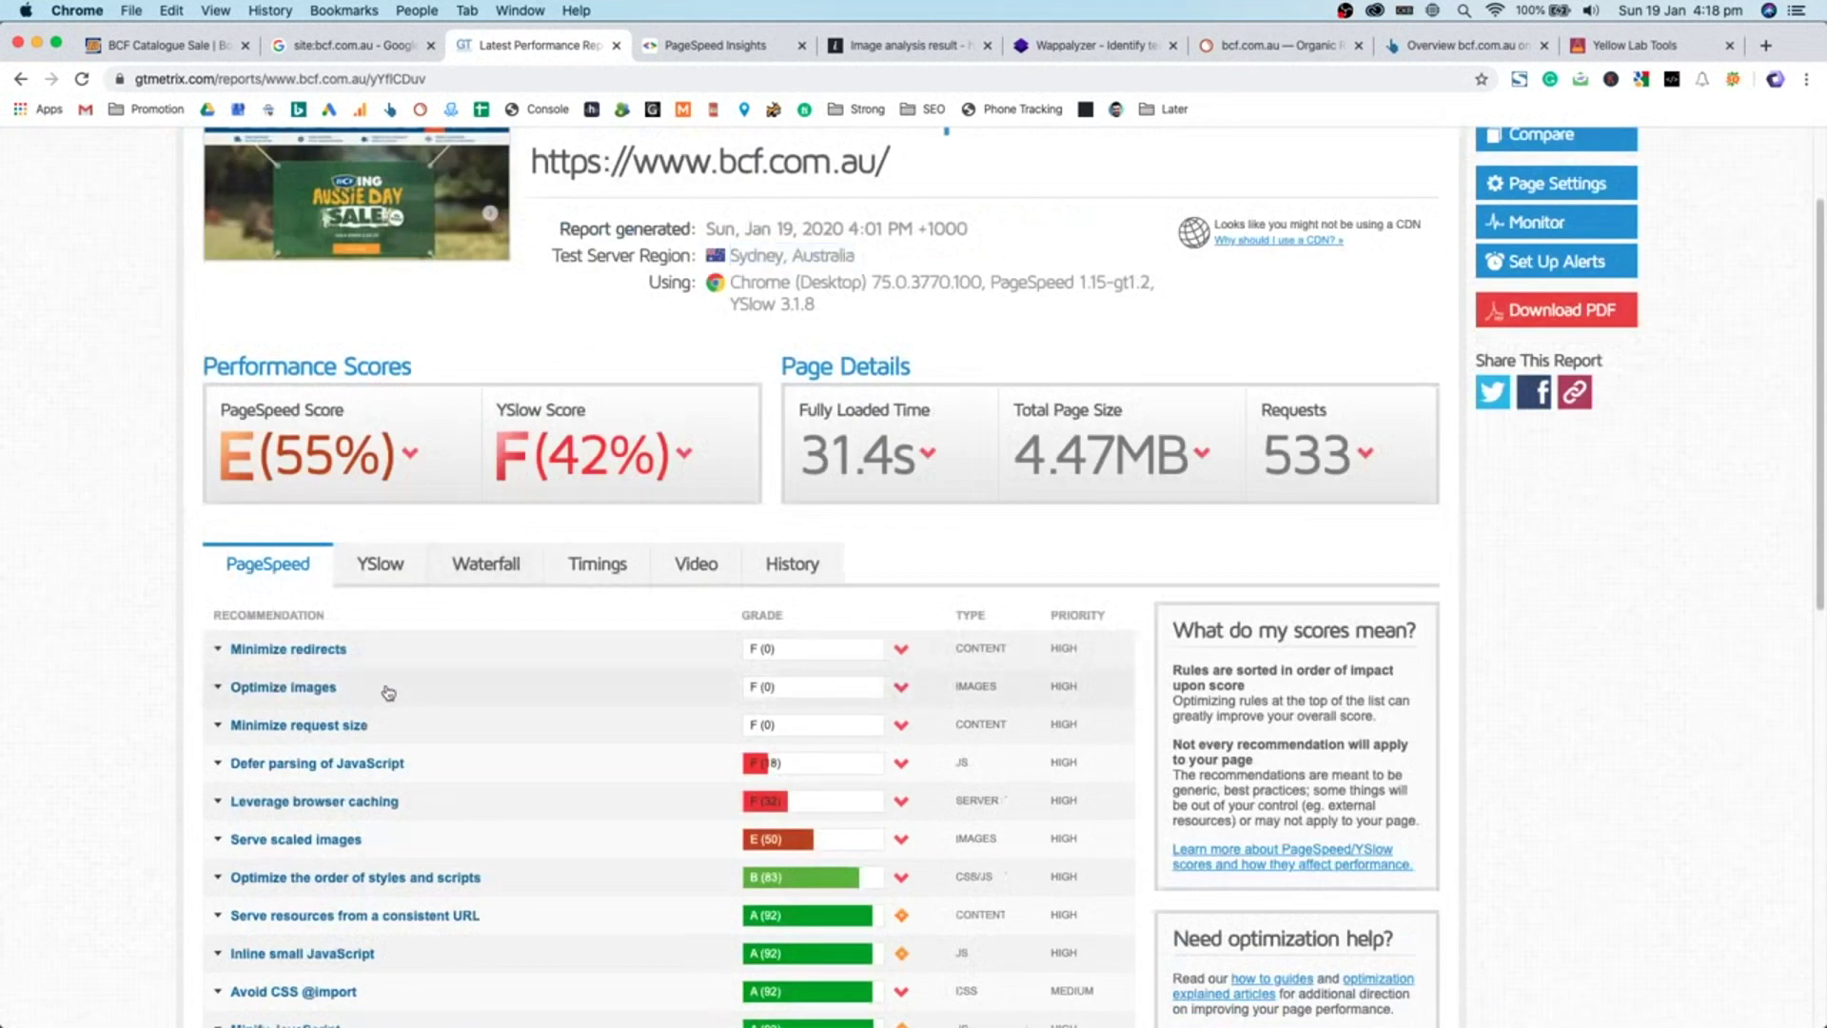
scroll(429, 618, "down", 10)
scroll(456, 523, "up", 8)
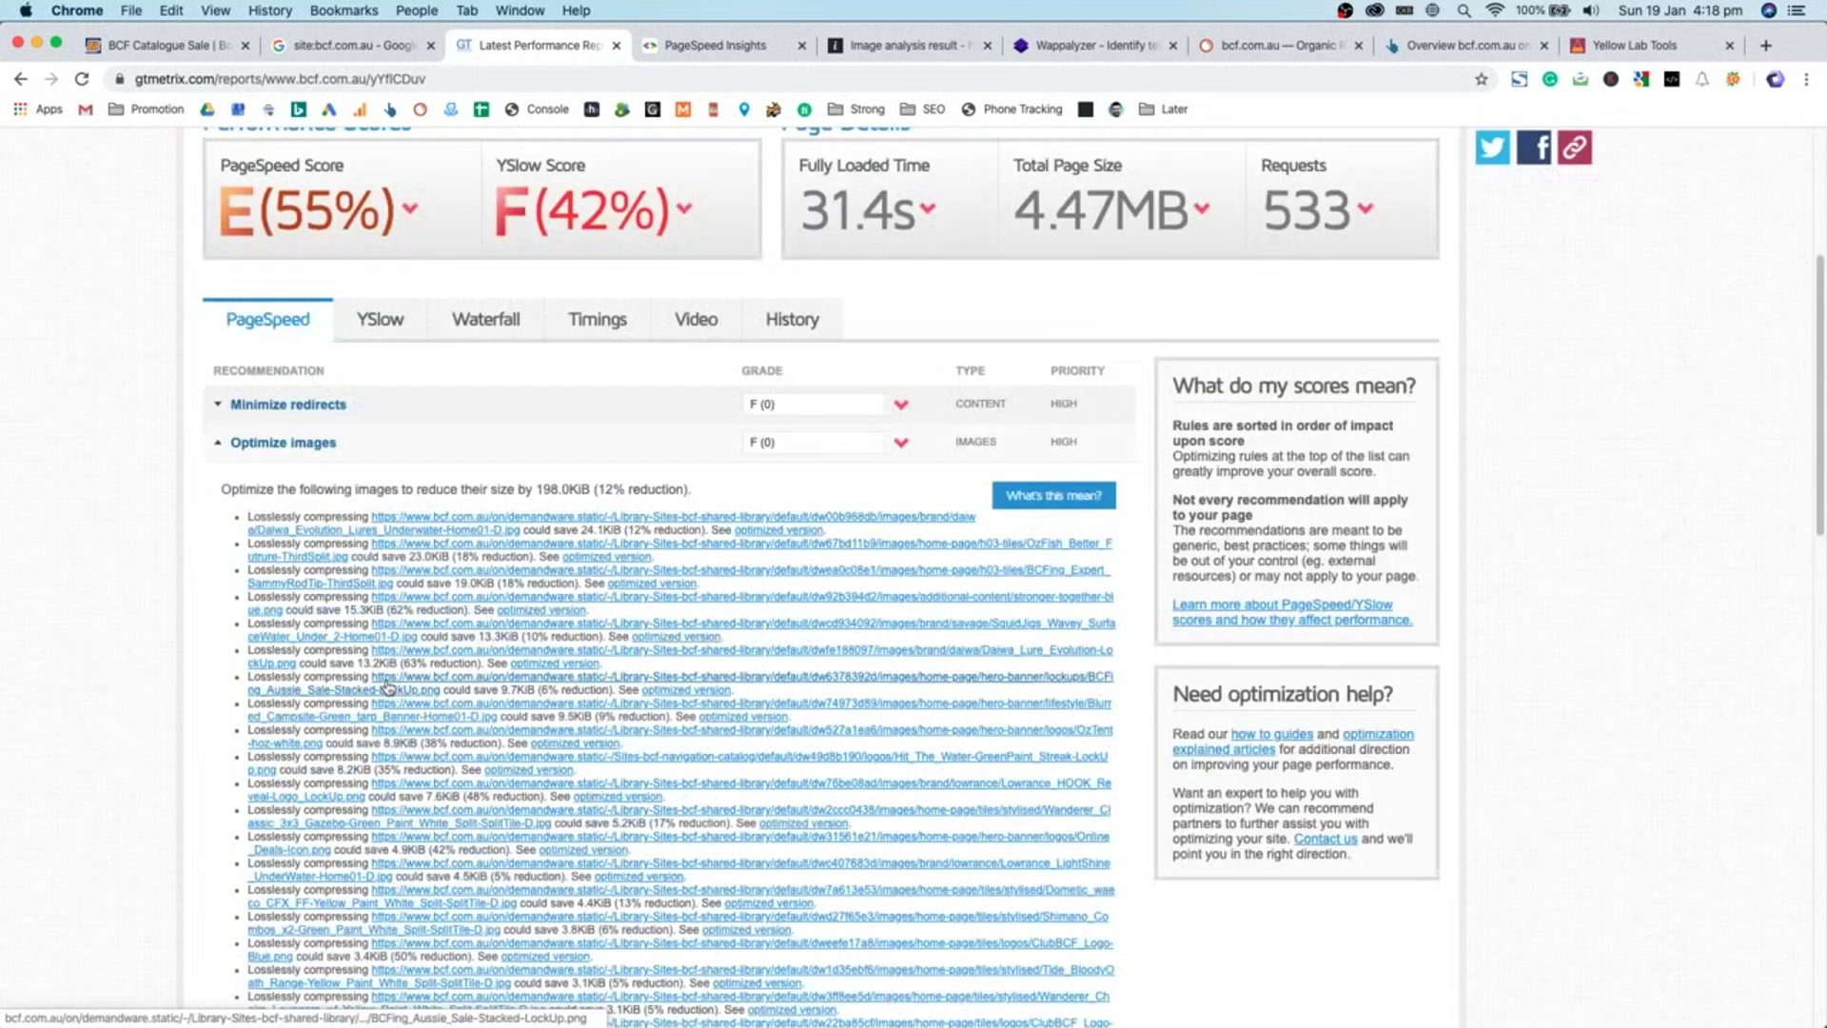
left_click(476, 453)
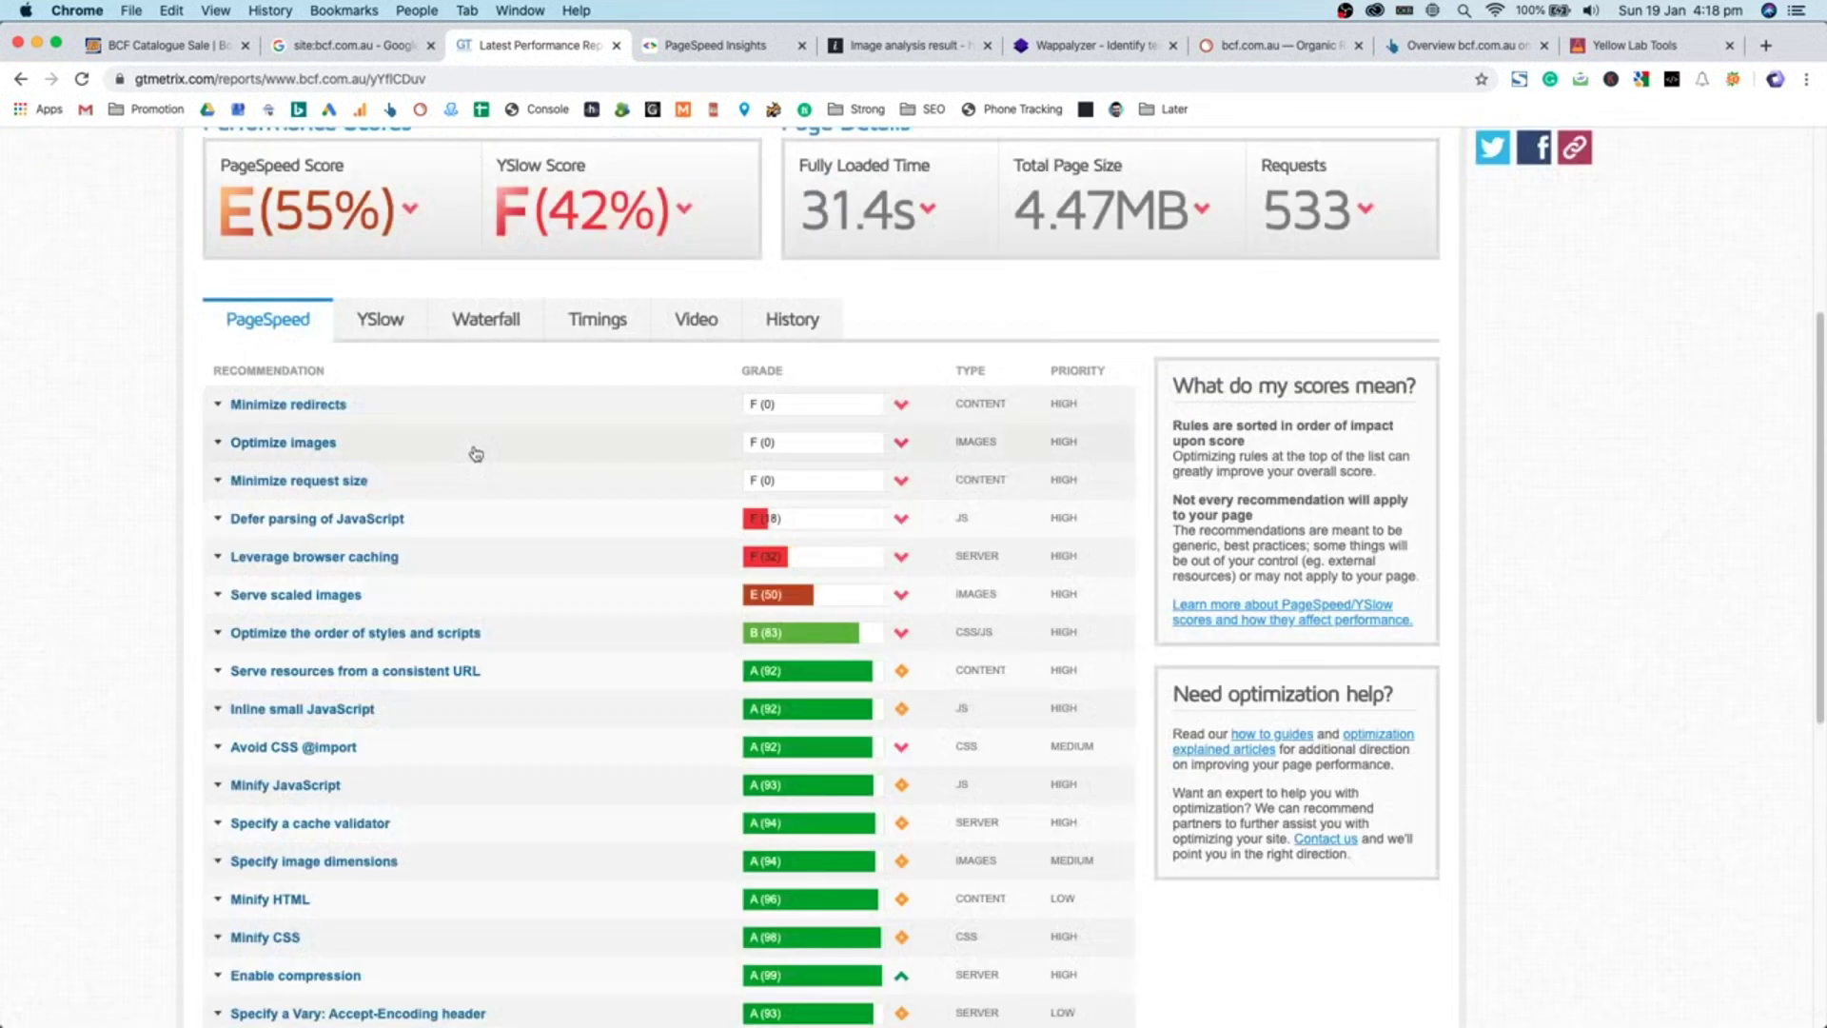
- Show GTmetrix's page load timings for bcf.com.au and highlight the 13.8s first contentful paint
left_click(411, 338)
left_click(490, 323)
left_click(594, 319)
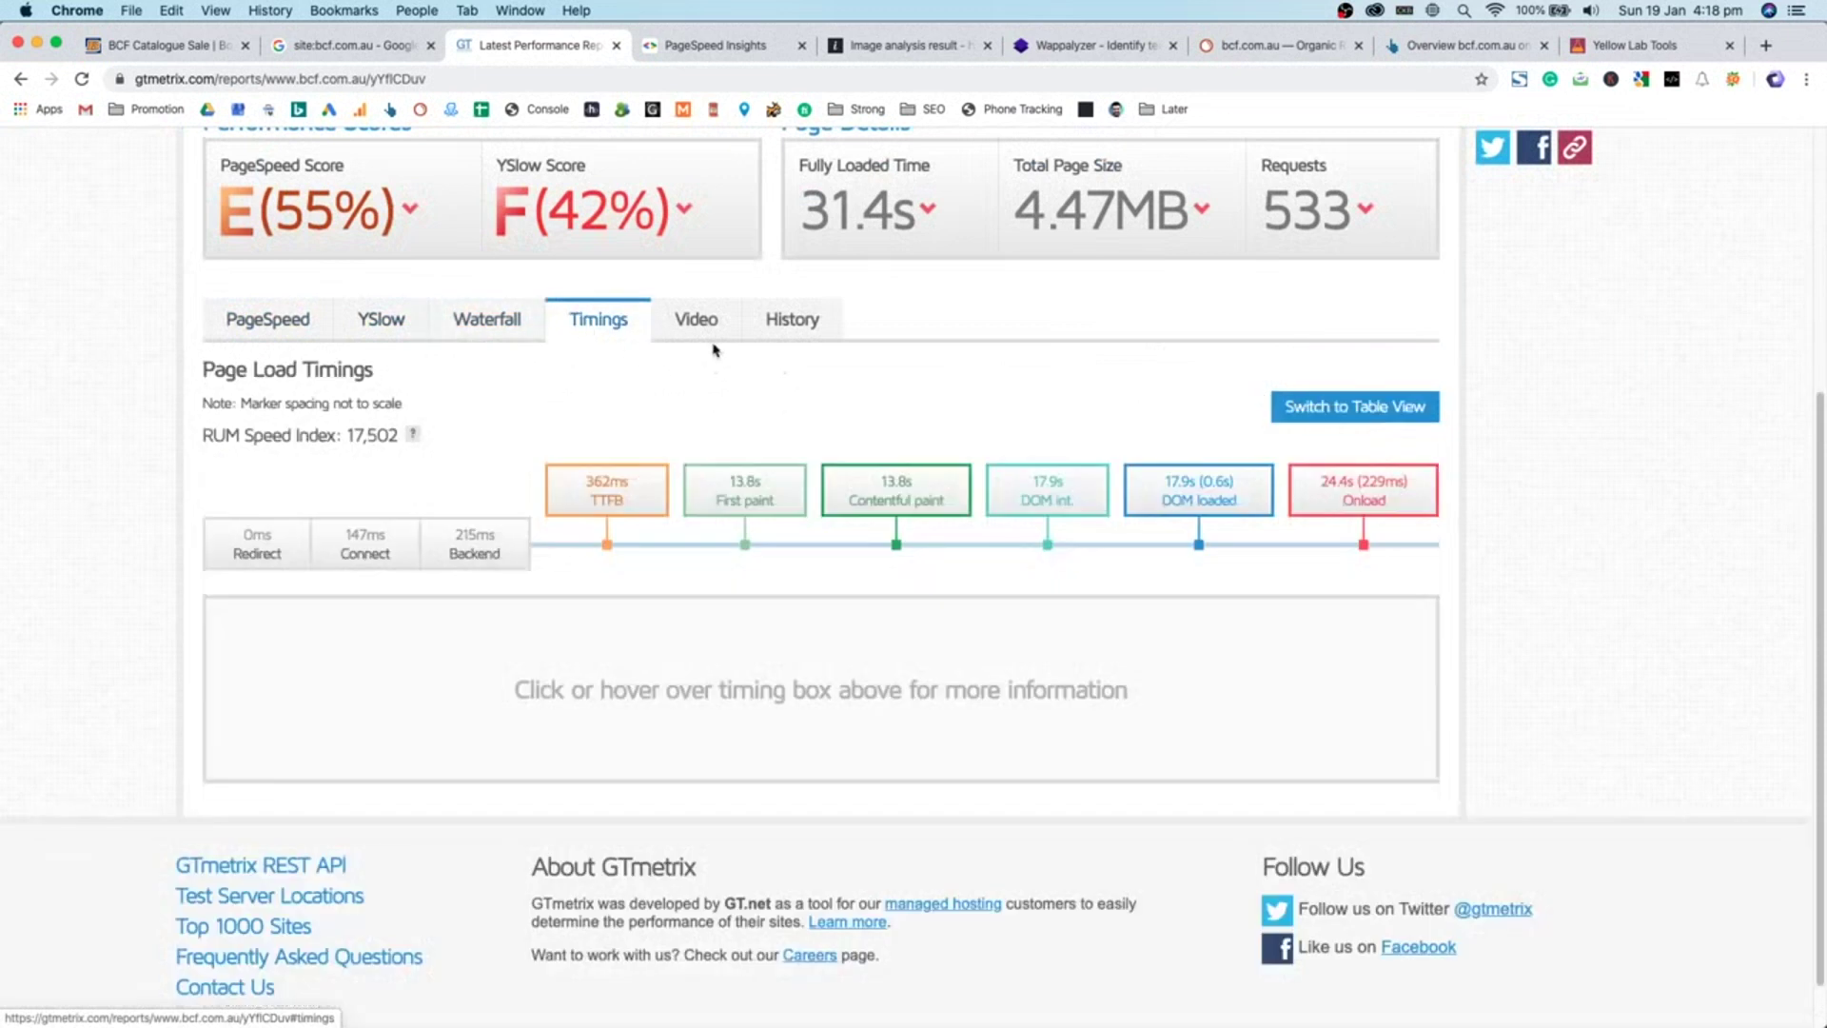
mouse_move(904, 496)
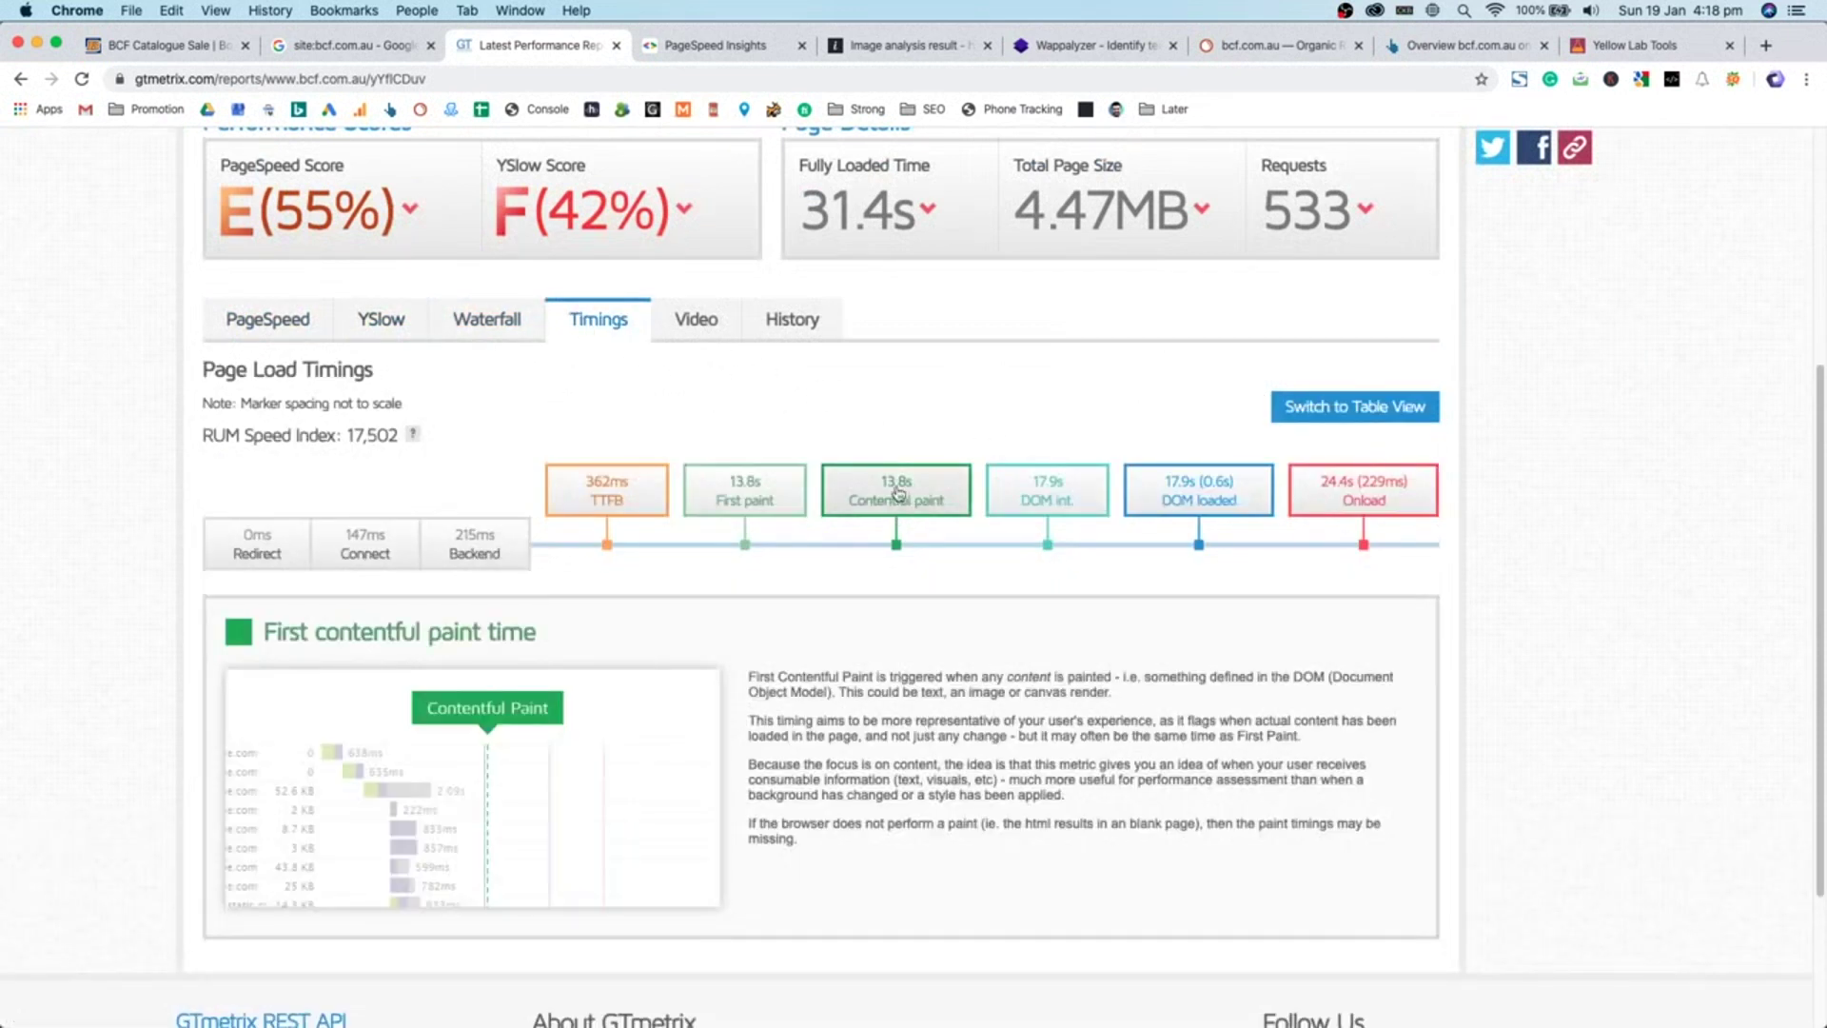
left_click_drag(883, 481, 918, 488)
left_click(940, 420)
scroll(910, 450, "up", 2)
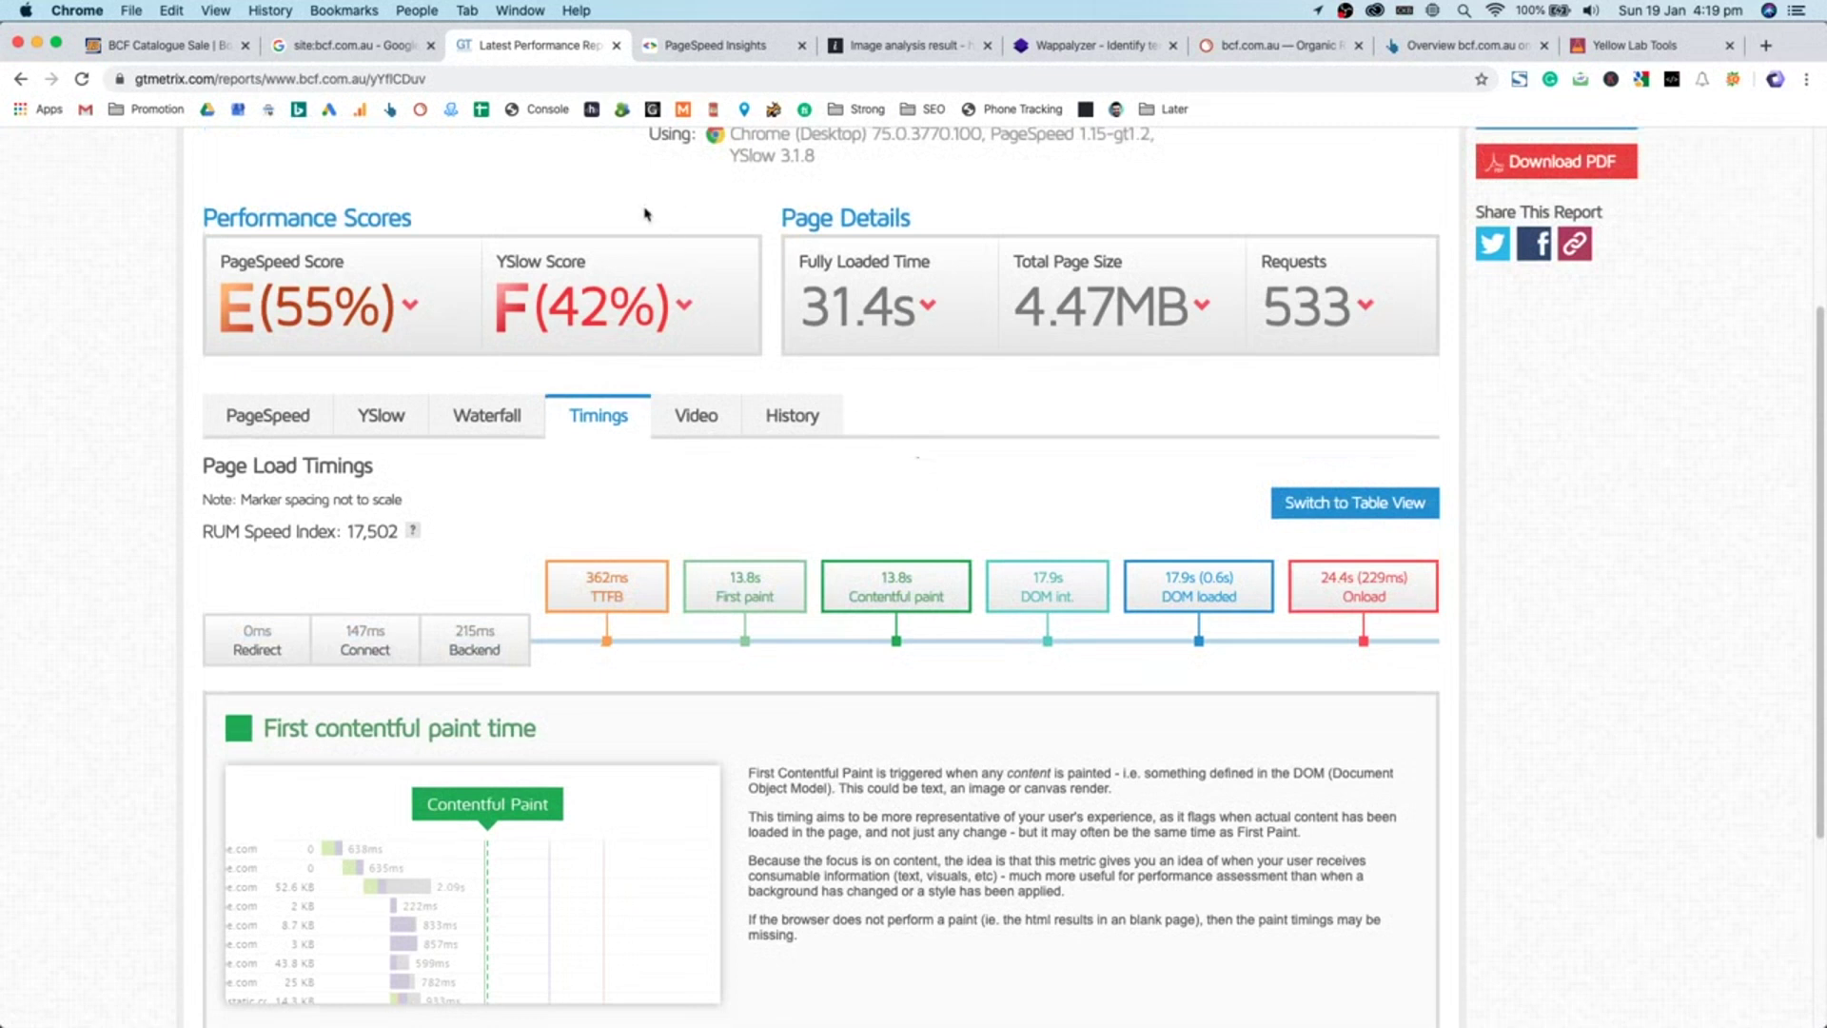
left_click(501, 424)
left_click(591, 417)
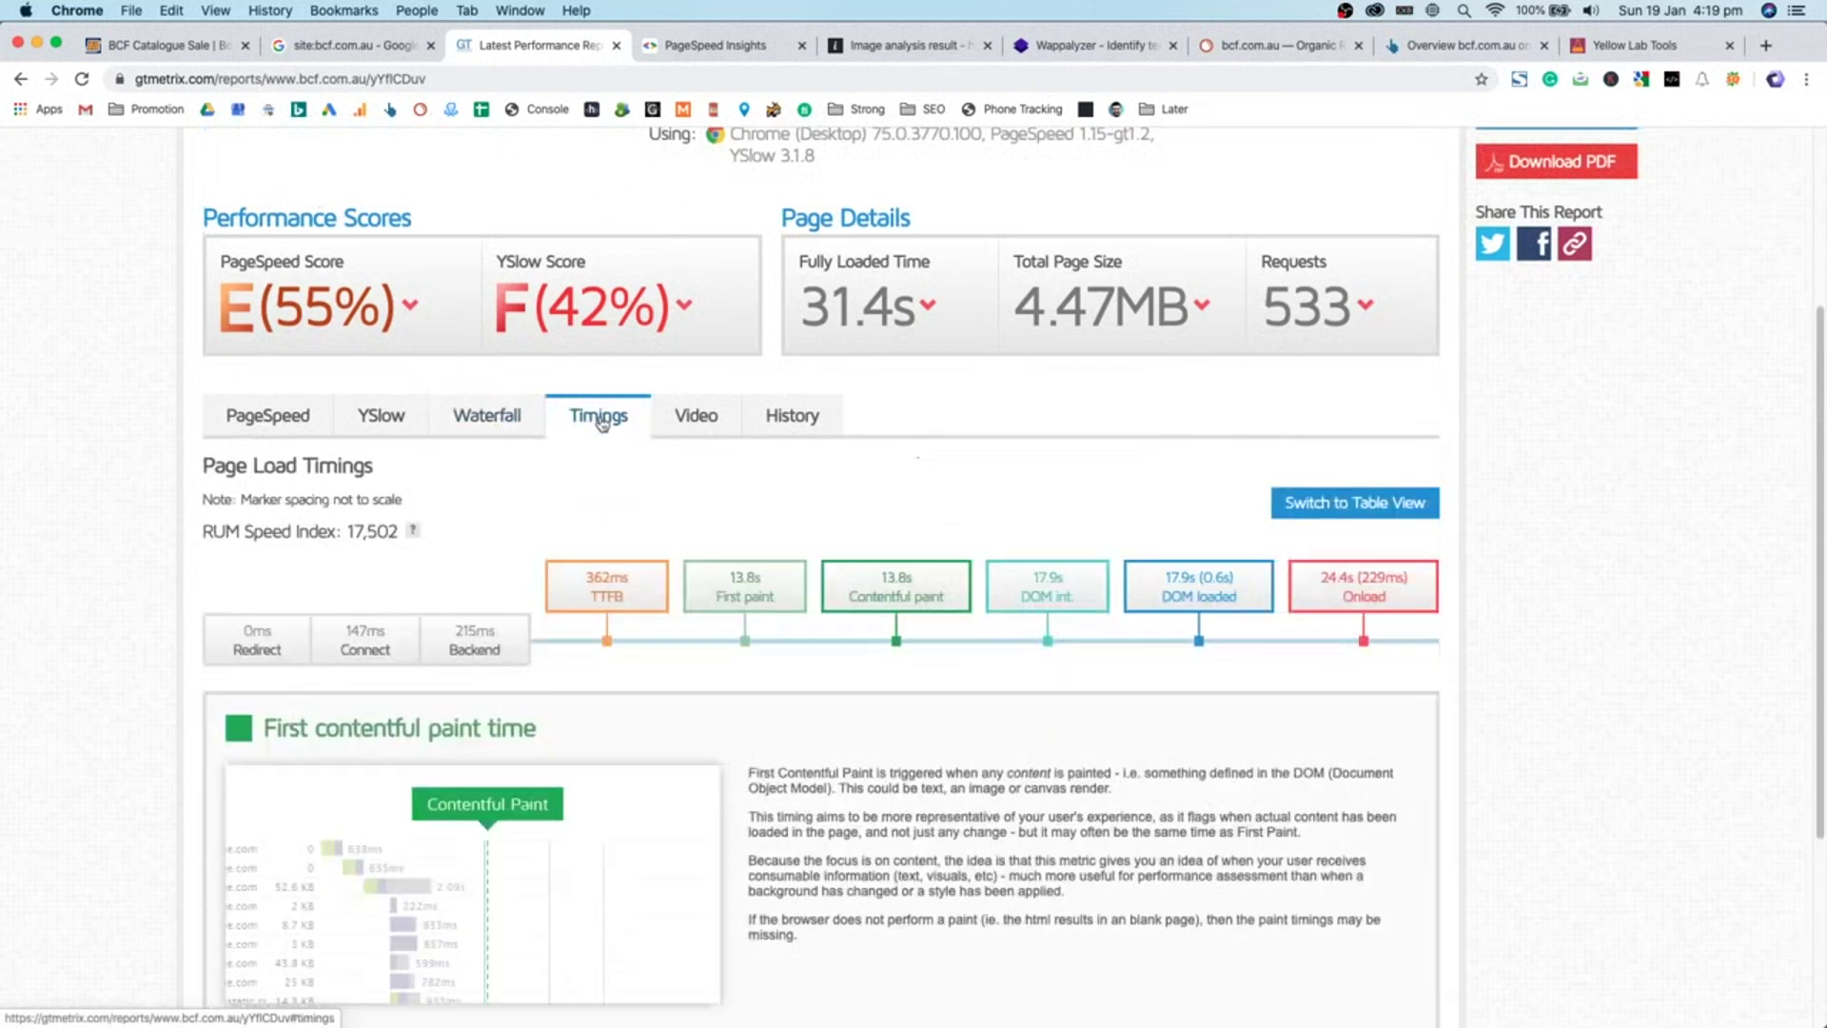
- Scroll through GTmetrix's request-by-request waterfall chart for bcf.com.au
left_click(507, 416)
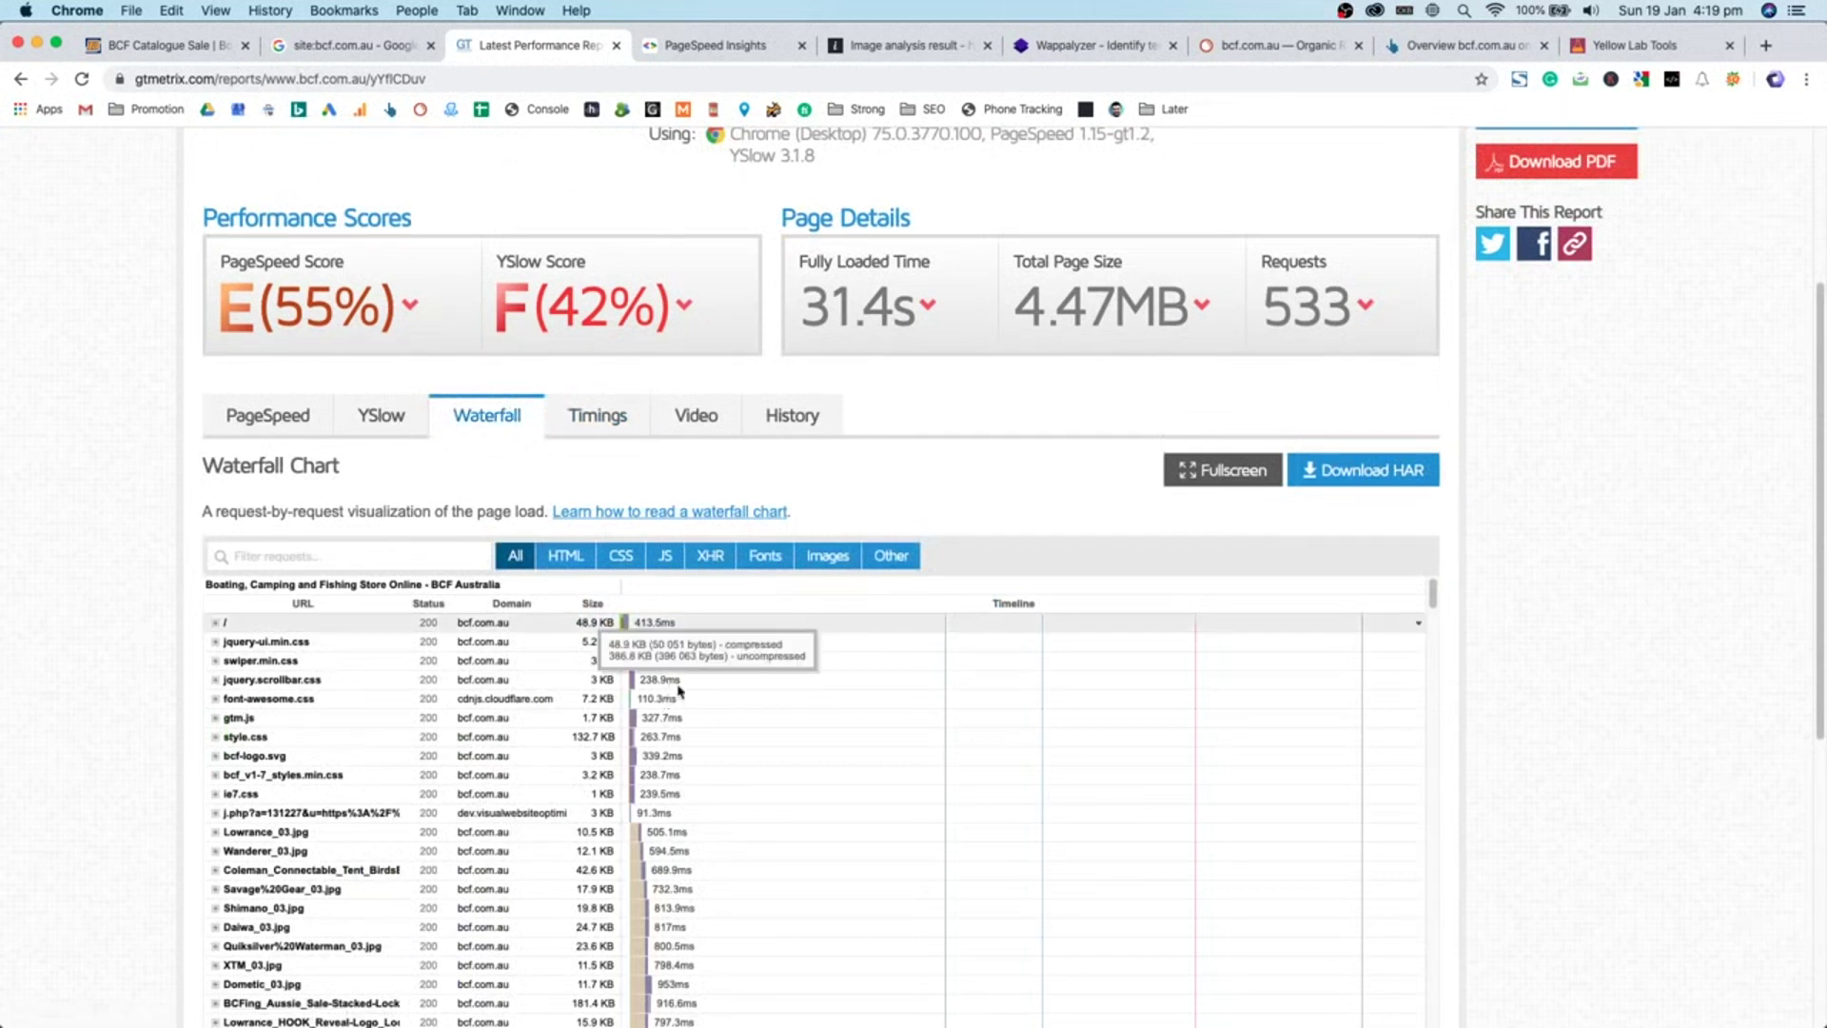
scroll(627, 647, "down", 5)
scroll(1669, 620, "down", 5)
scroll(1390, 517, "down", 10)
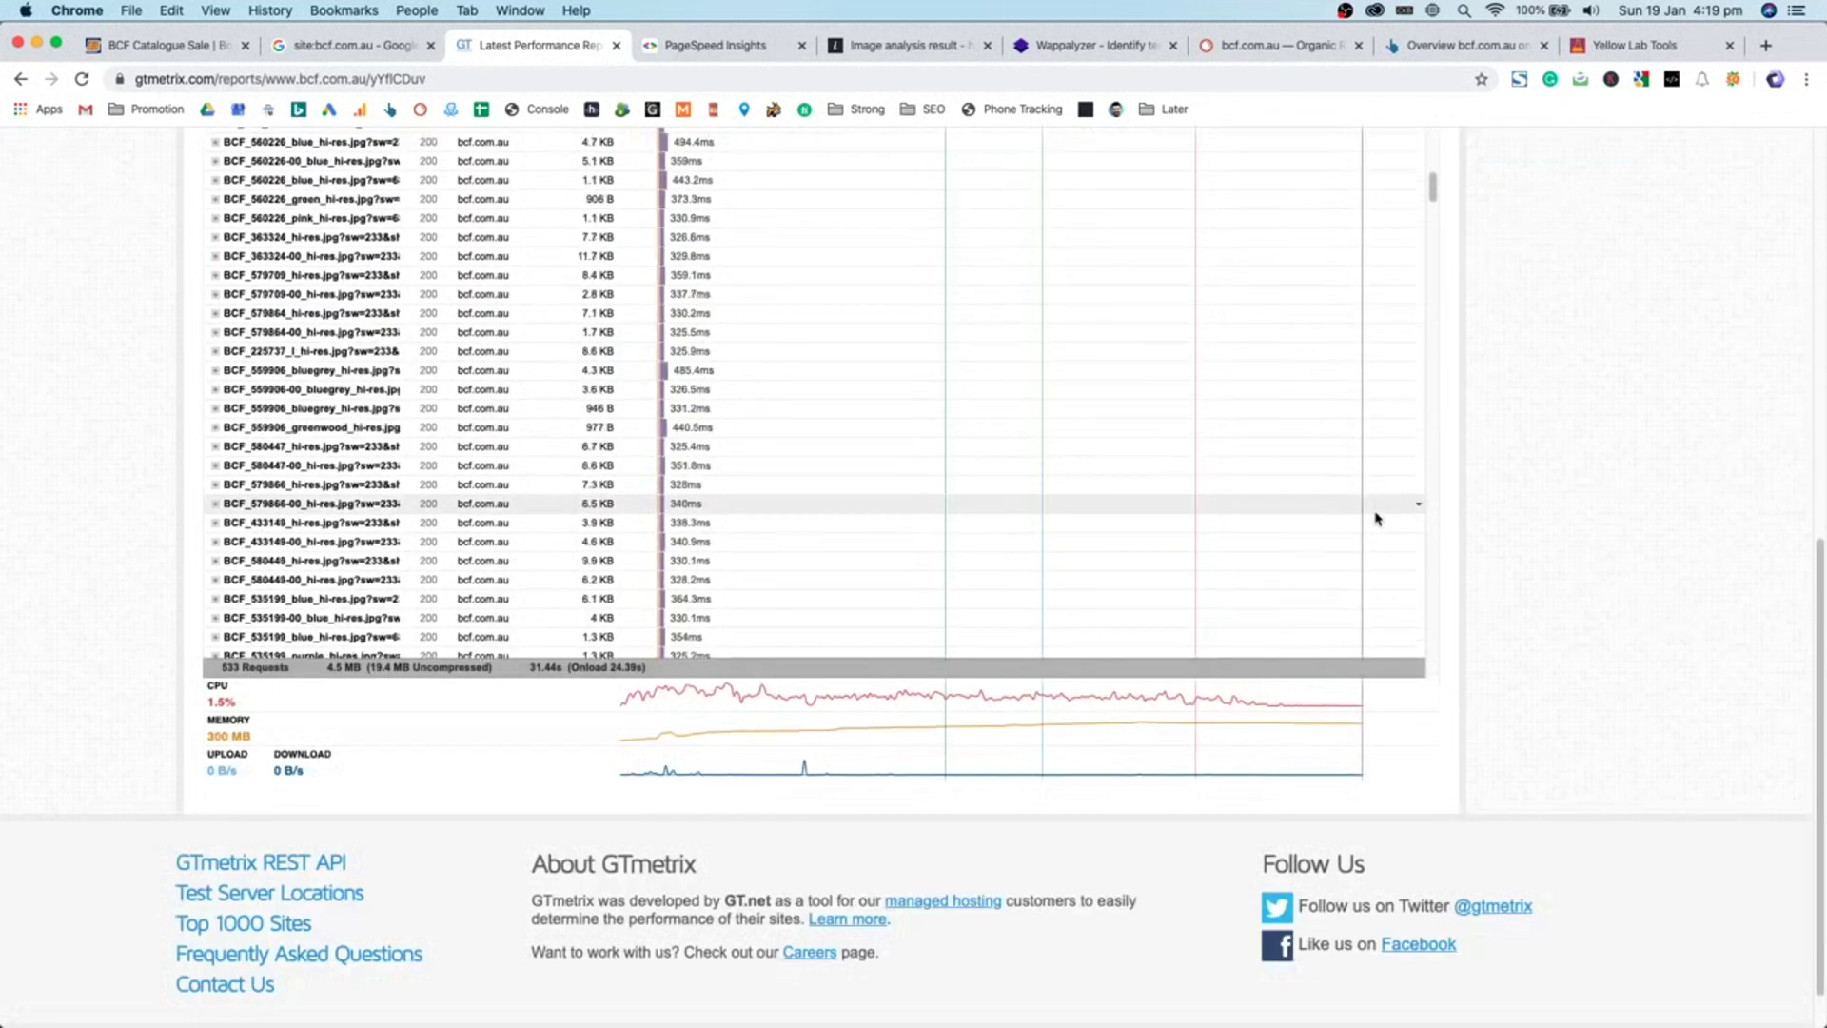
scroll(428, 519, "up", 3)
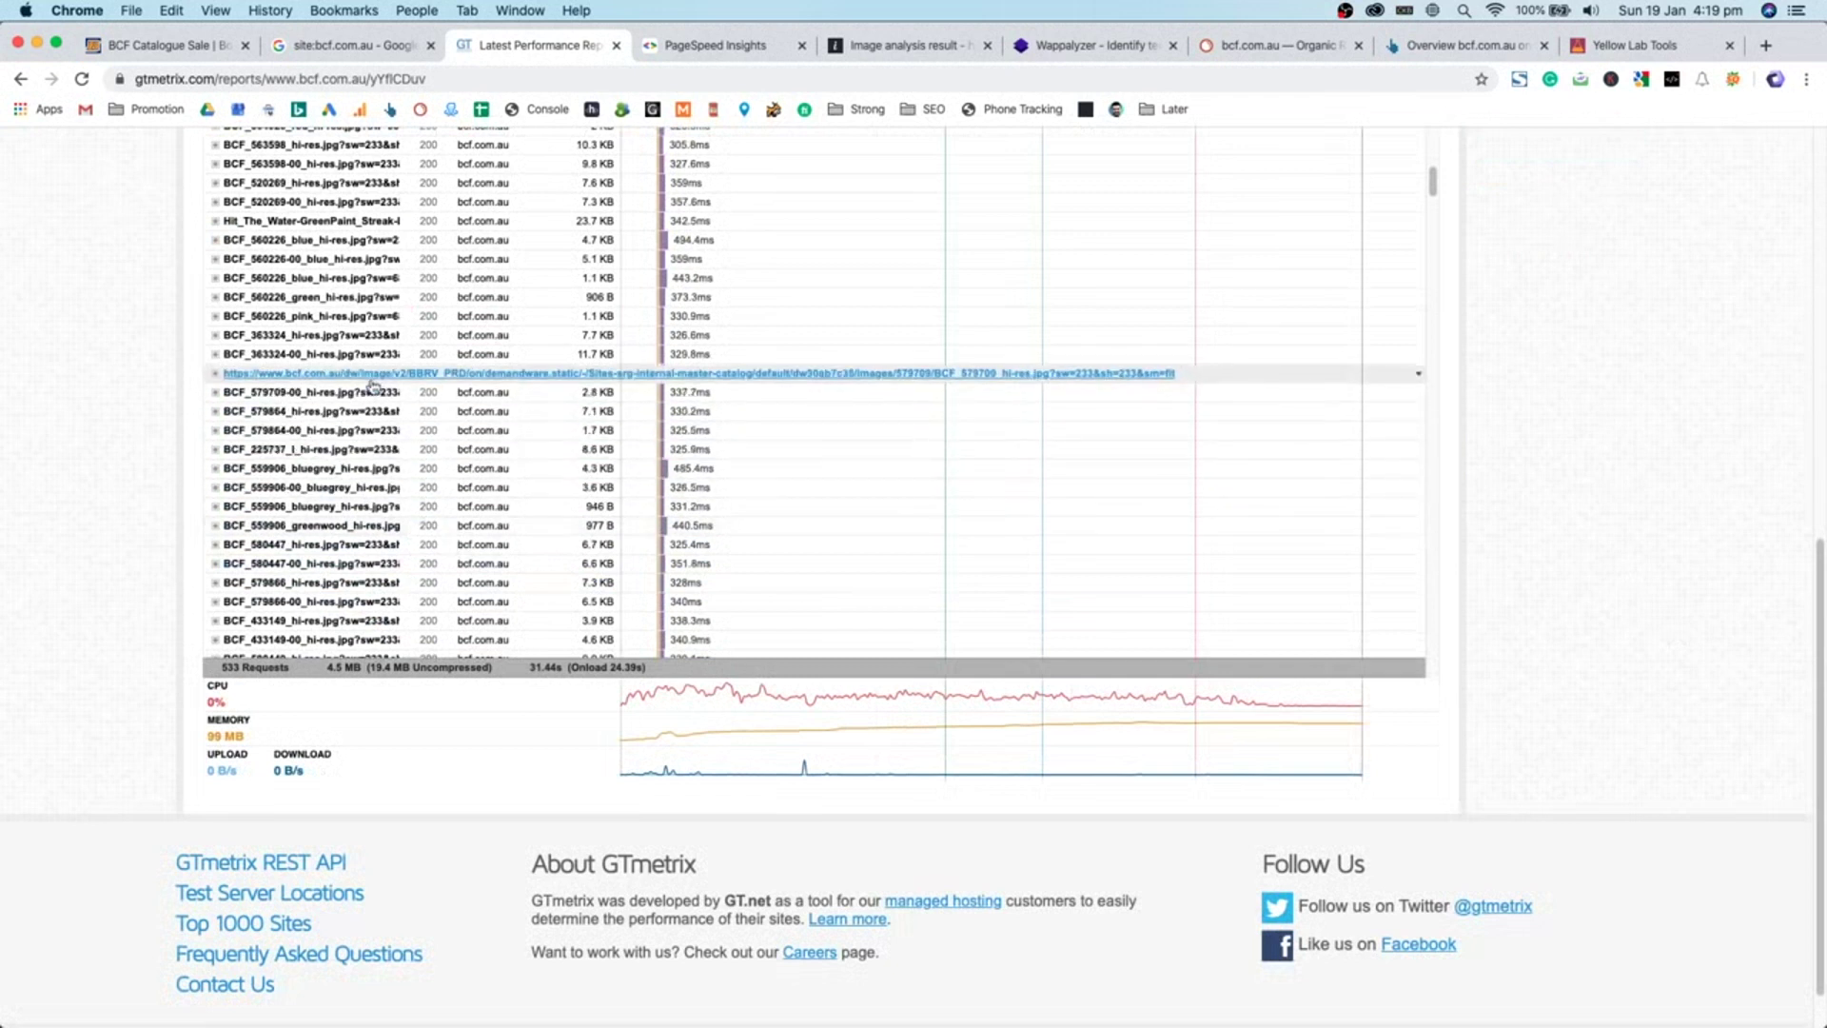
scroll(477, 412, "down", 8)
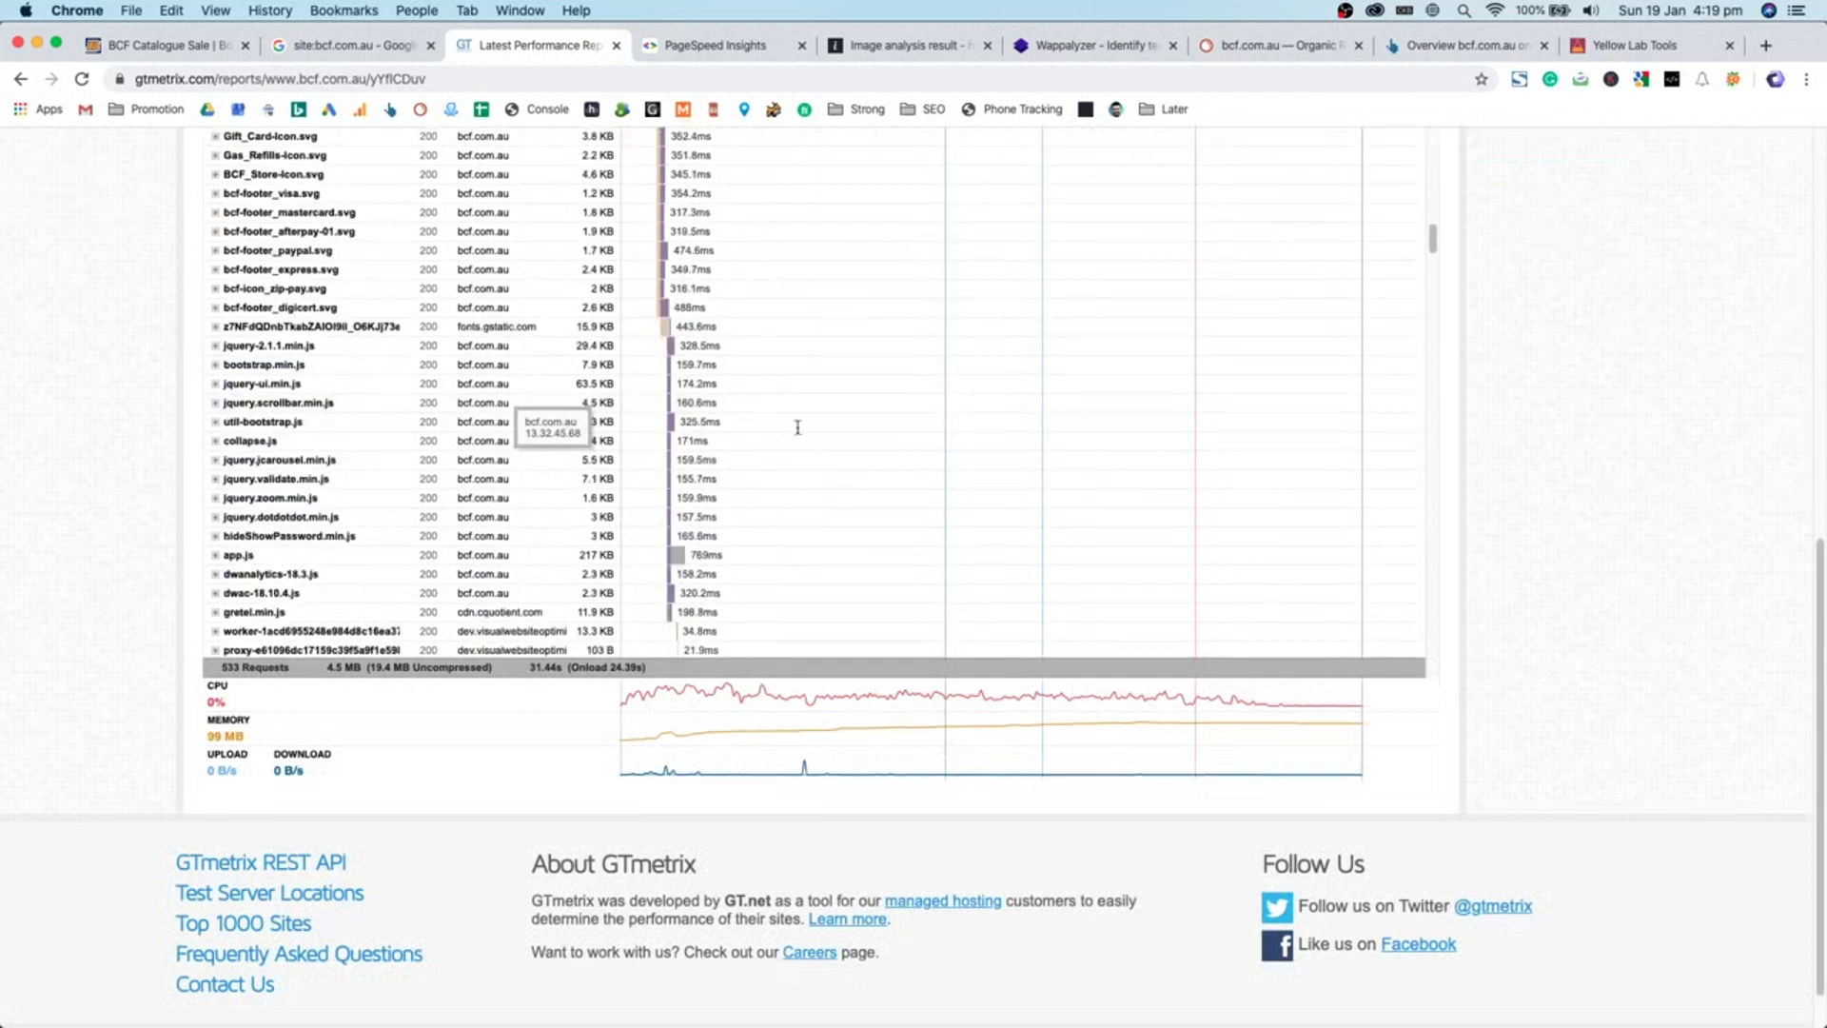
scroll(1367, 520, "up", 4)
scroll(500, 745, "down", 5)
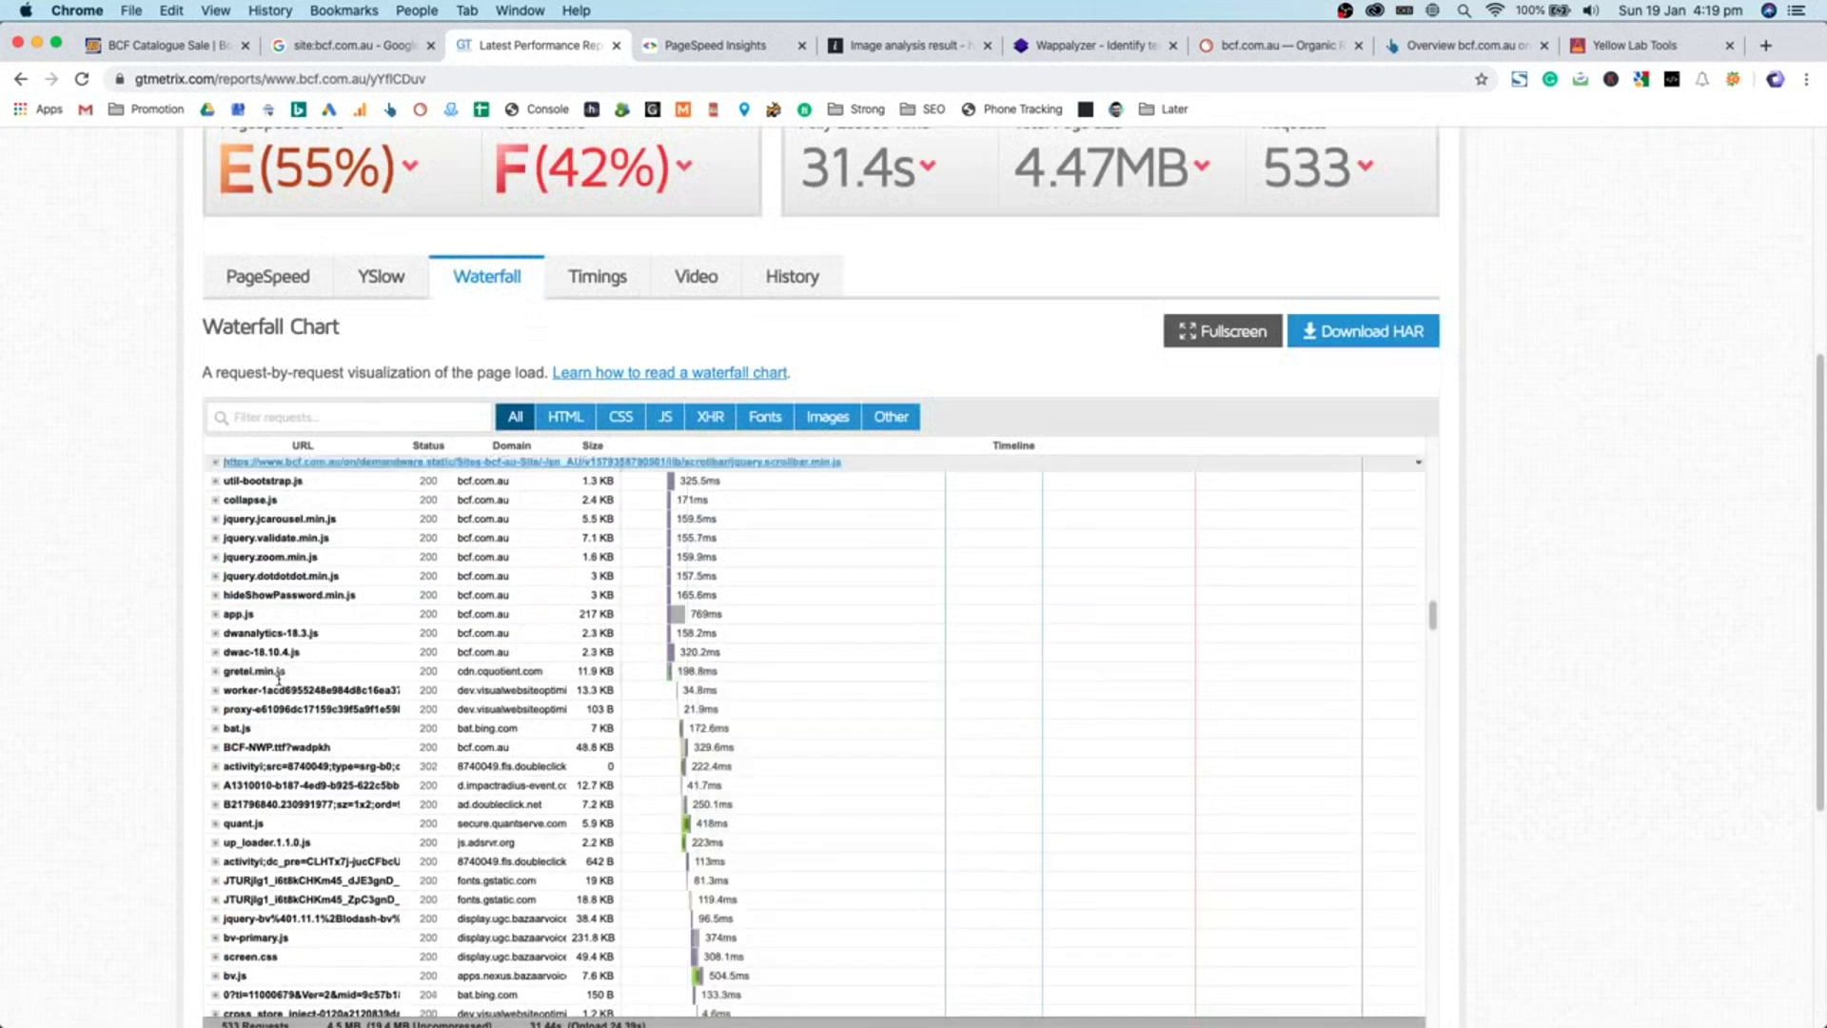
- Load the BCF store homepage and scroll down to Recommended for You
left_click(161, 44)
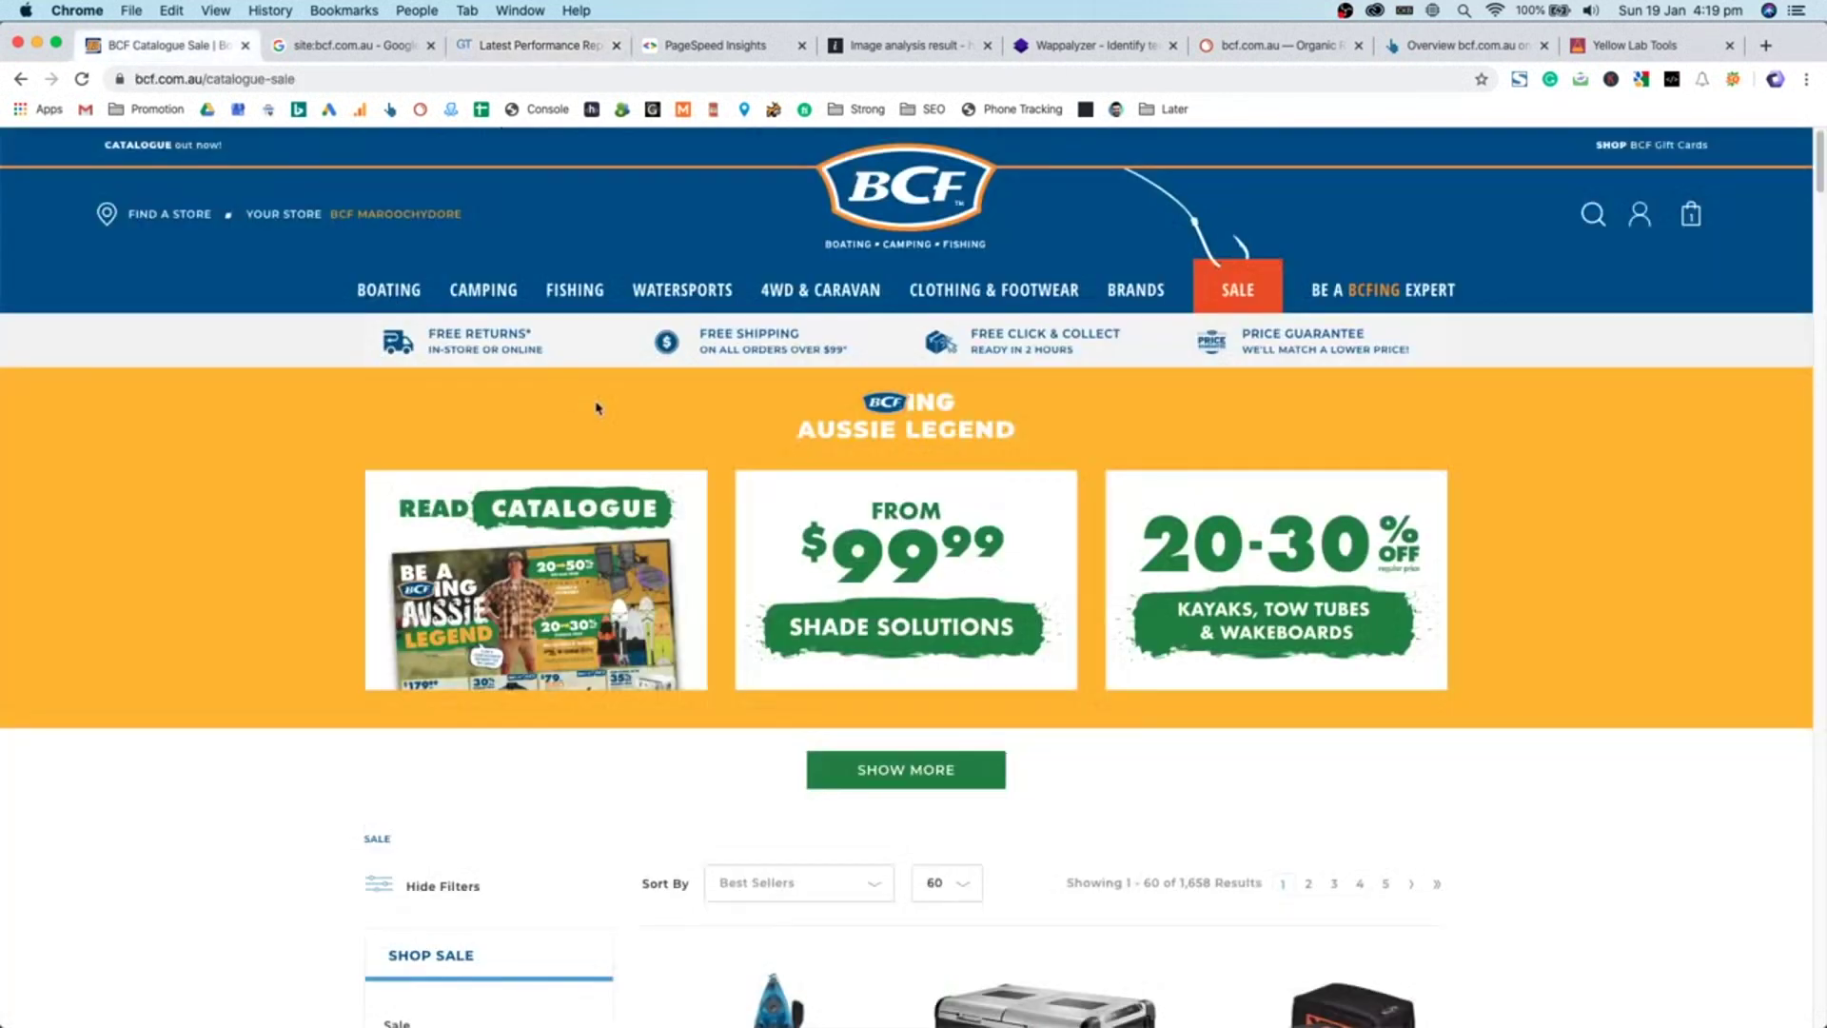
left_click(843, 208)
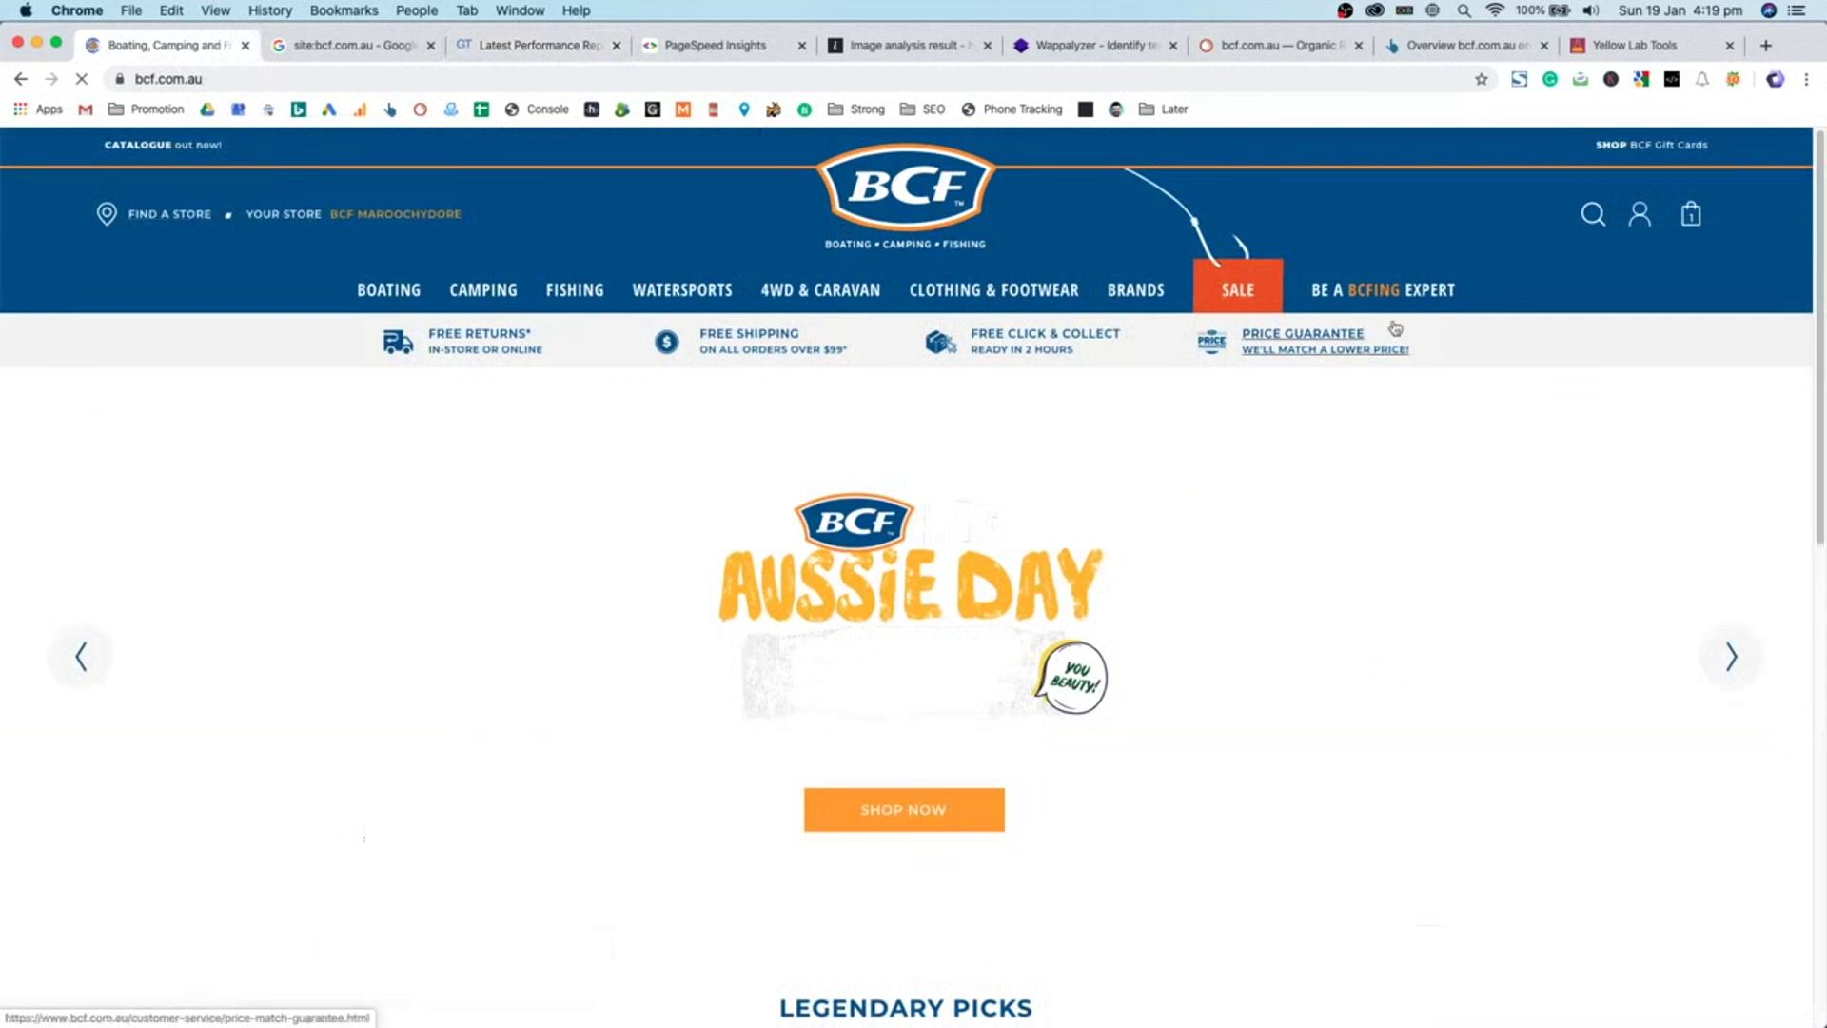
scroll(1391, 721, "down", 15)
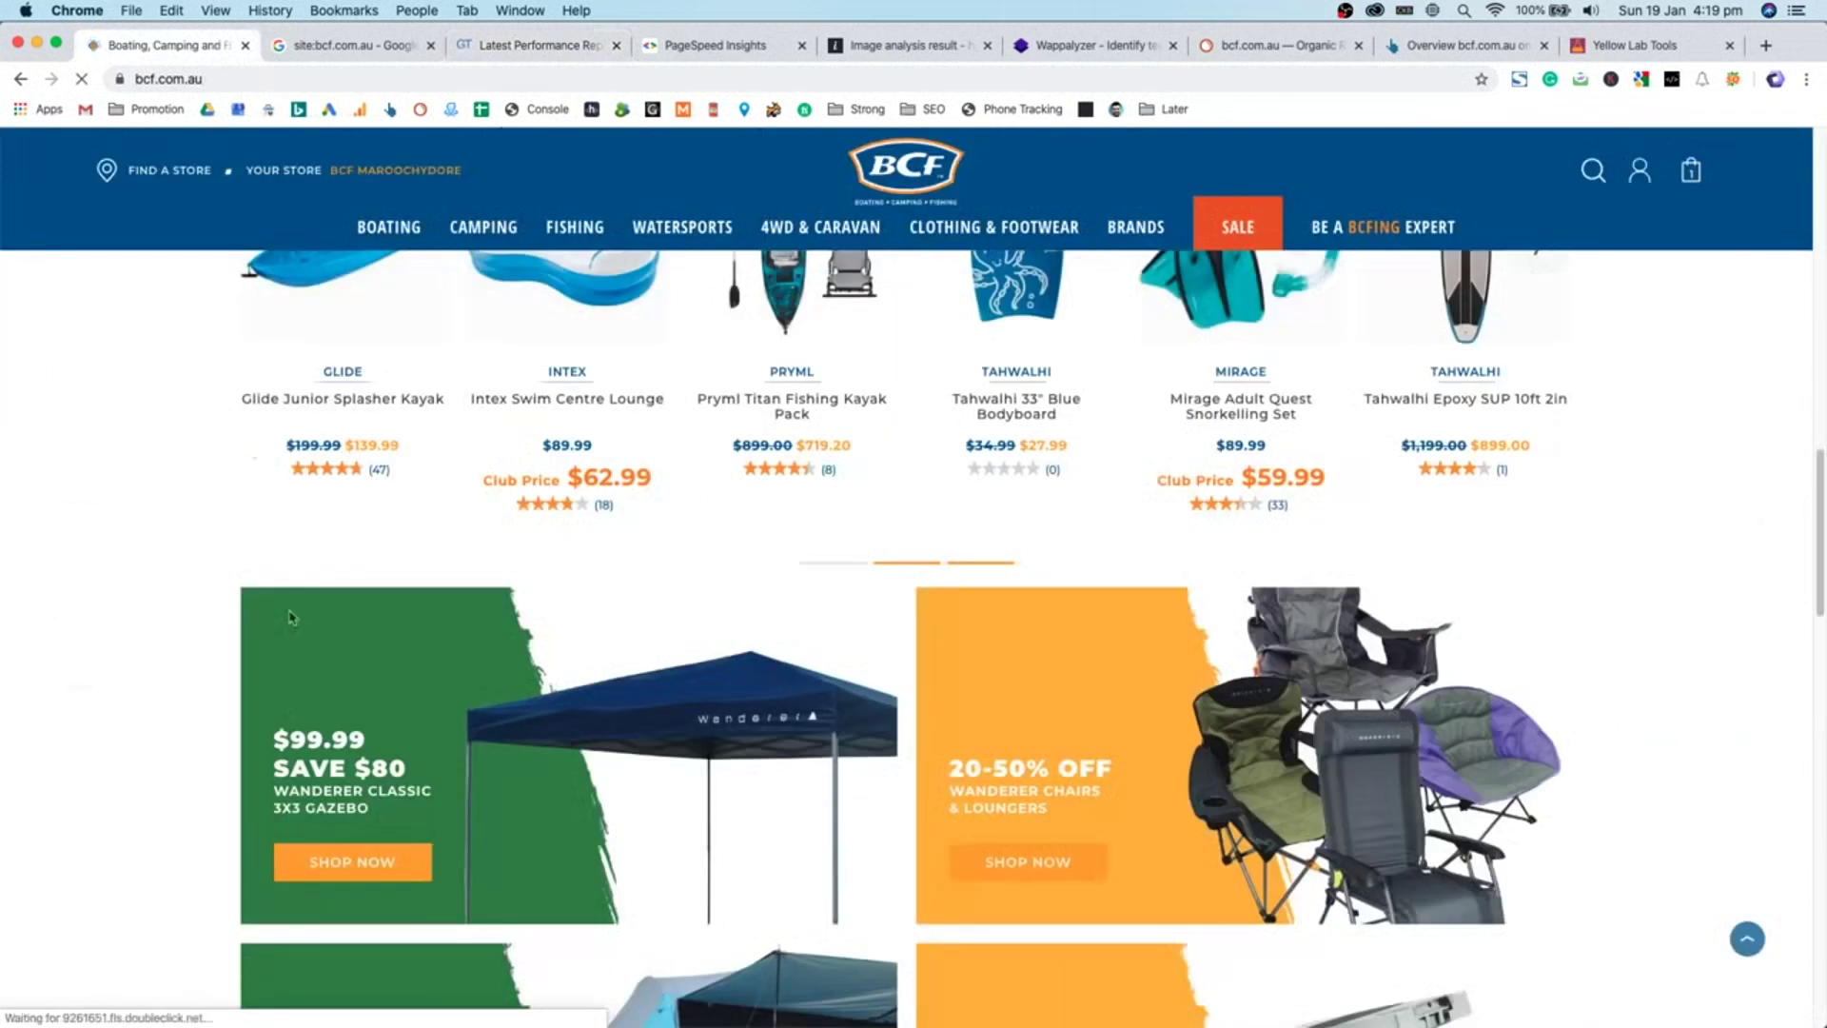
scroll(1221, 647, "down", 10)
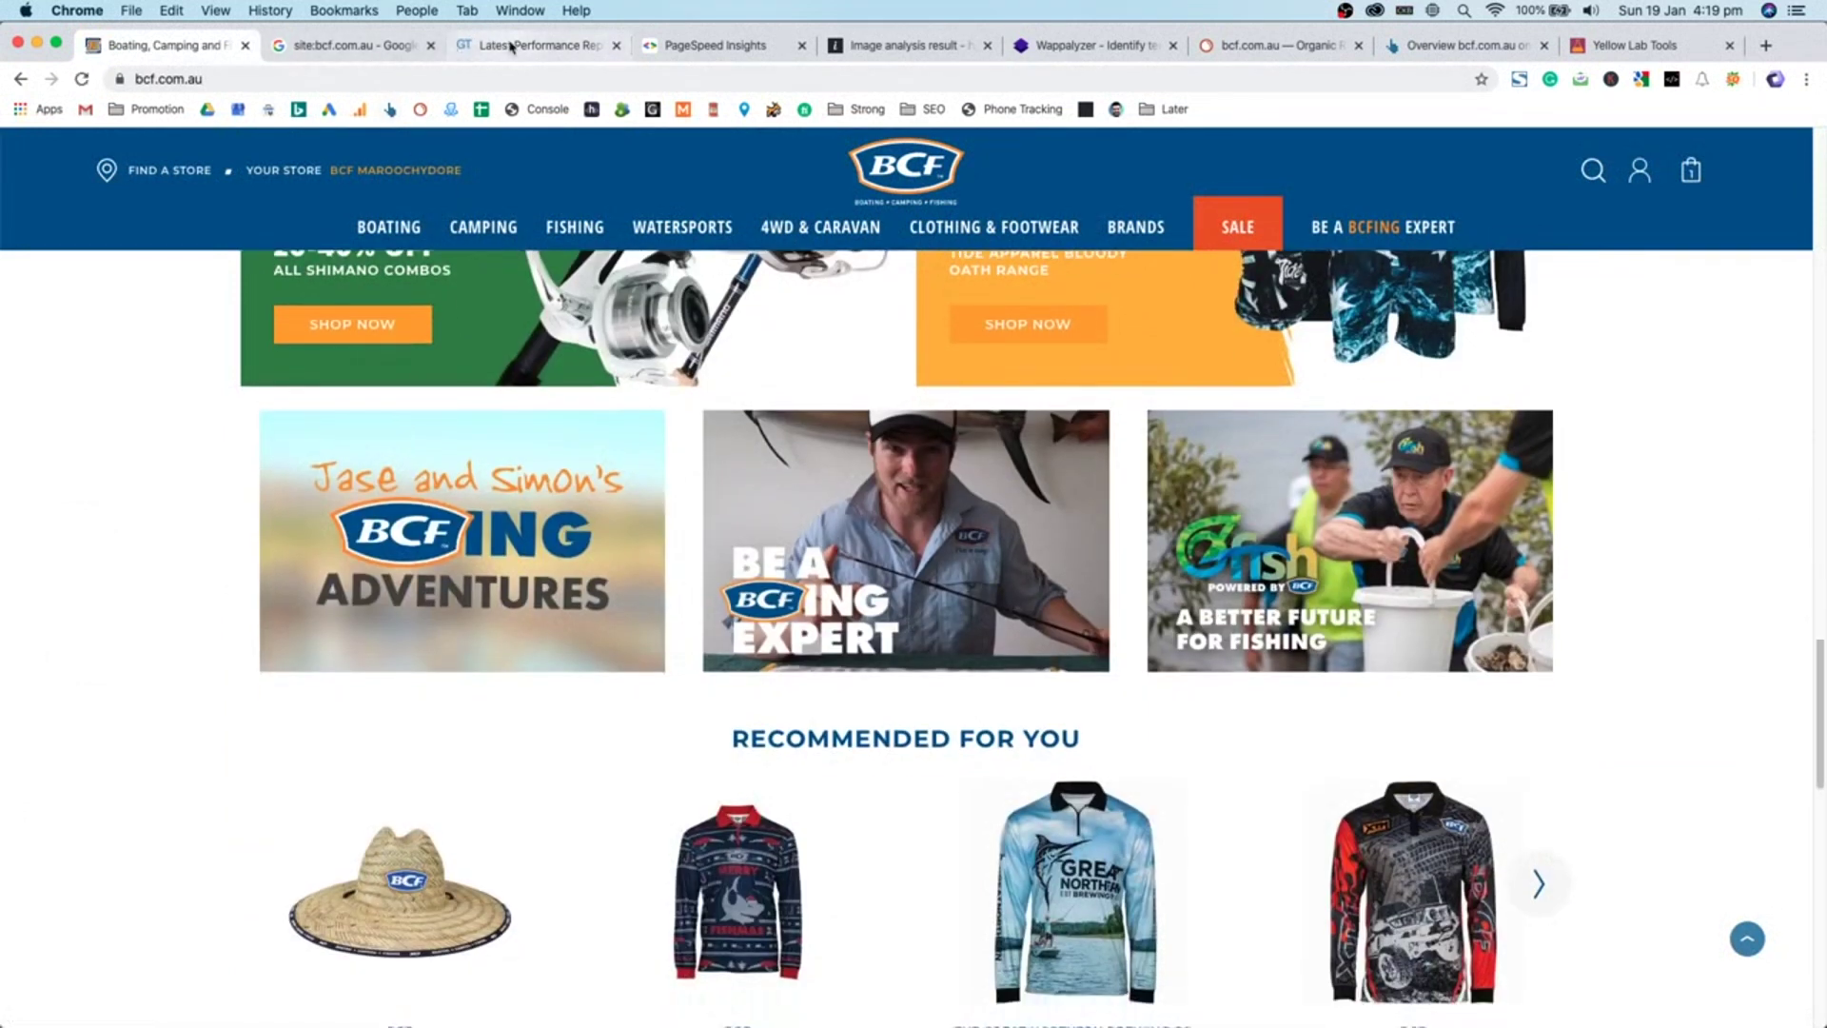
left_click(514, 46)
- Scroll the GTmetrix report and highlight bcf.com.au's 42% YSlow score
scroll(583, 704, "down", 10)
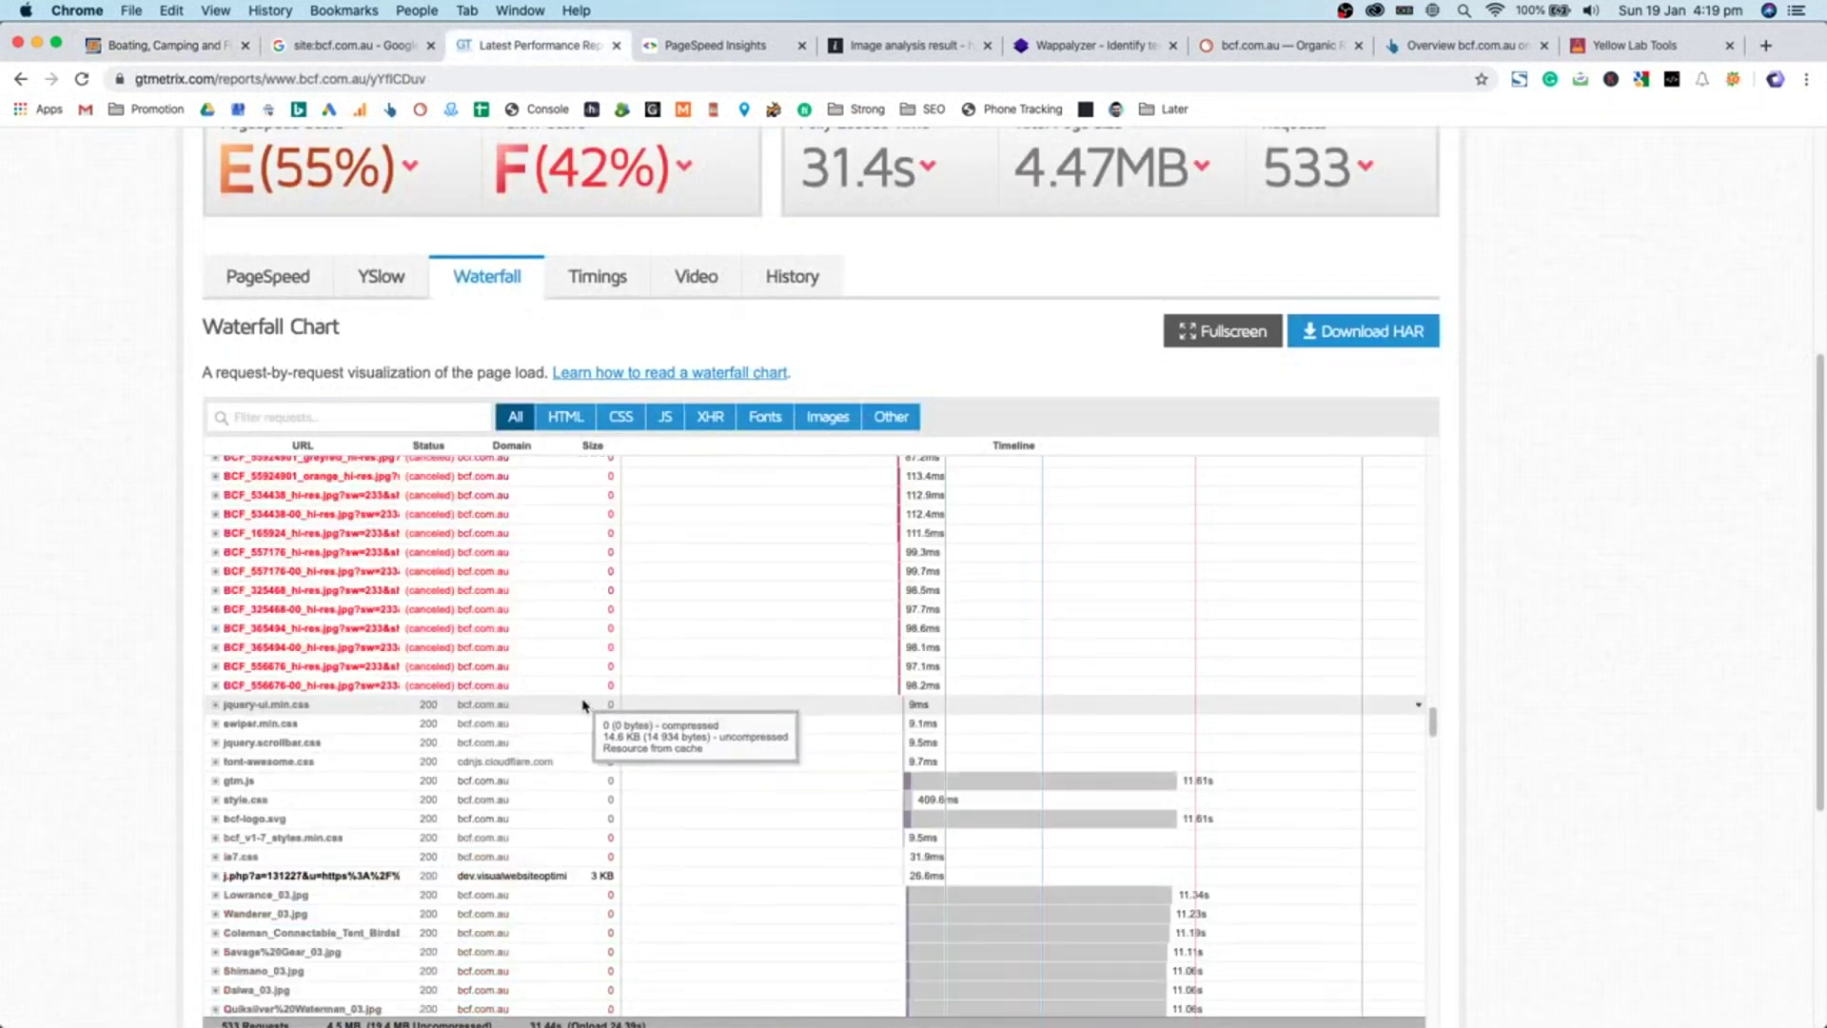
scroll(583, 704, "down", 10)
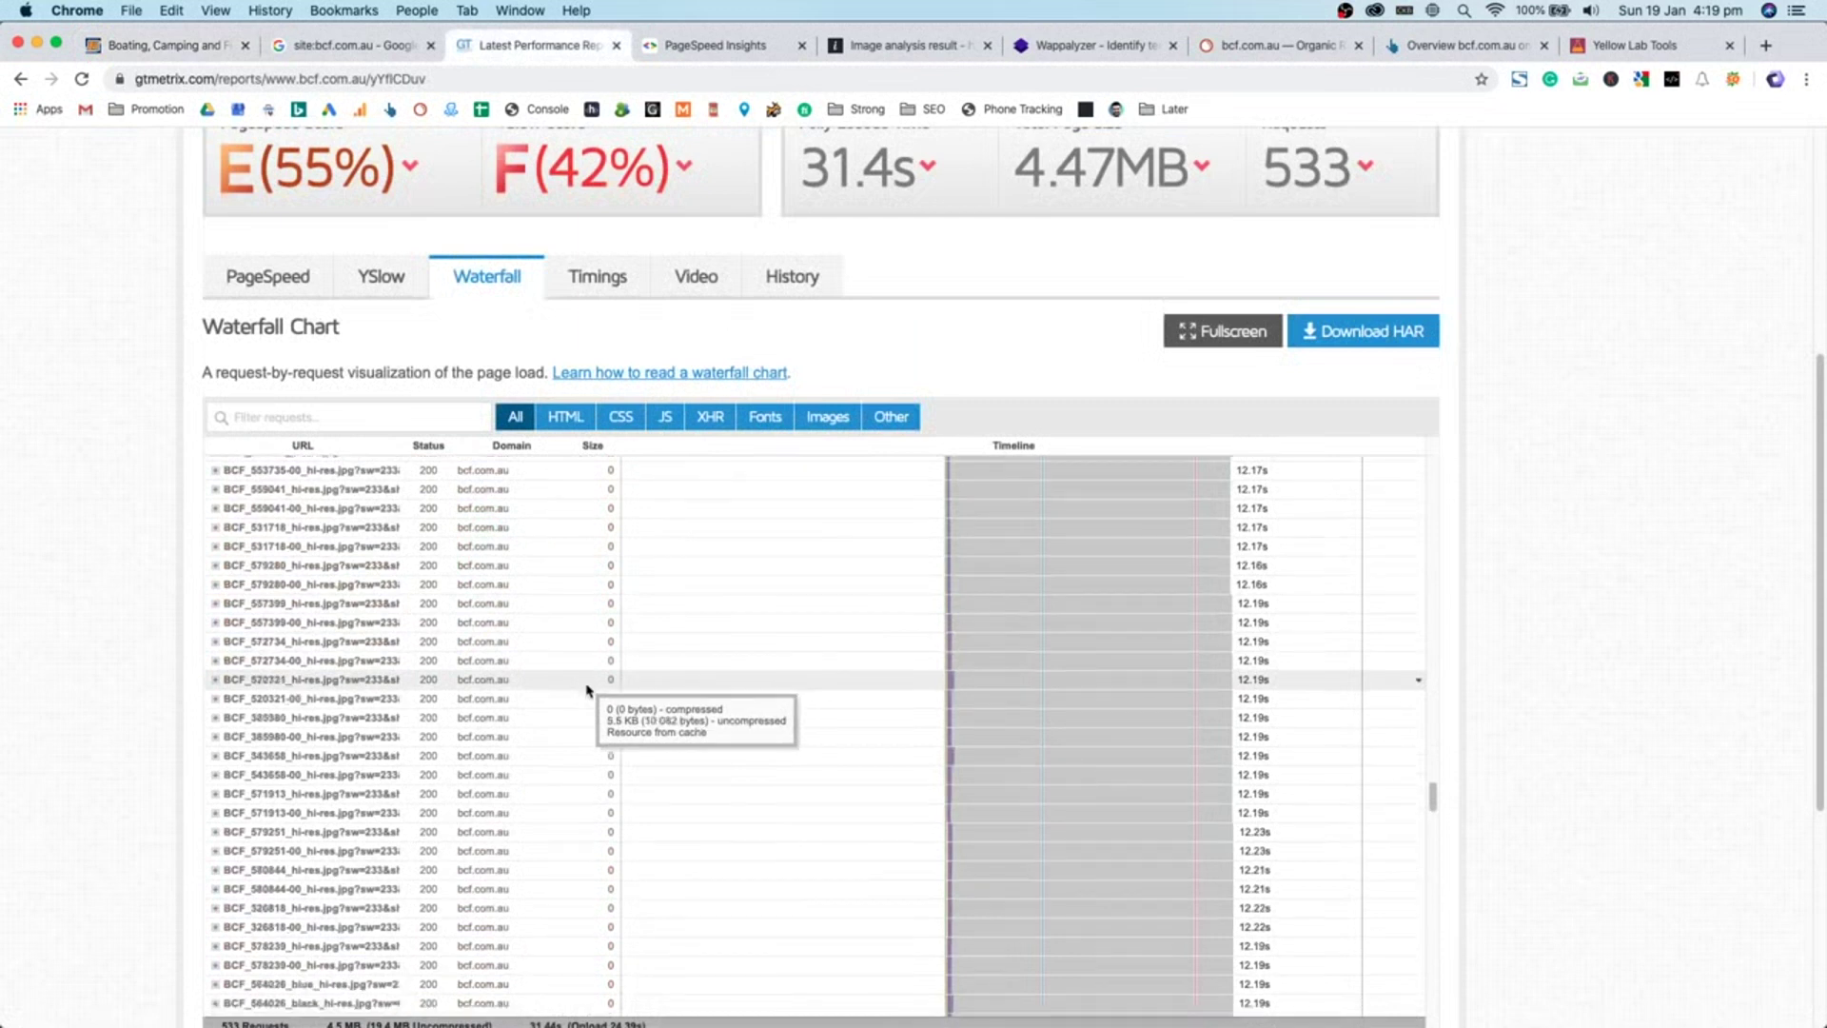
scroll(587, 690, "down", 10)
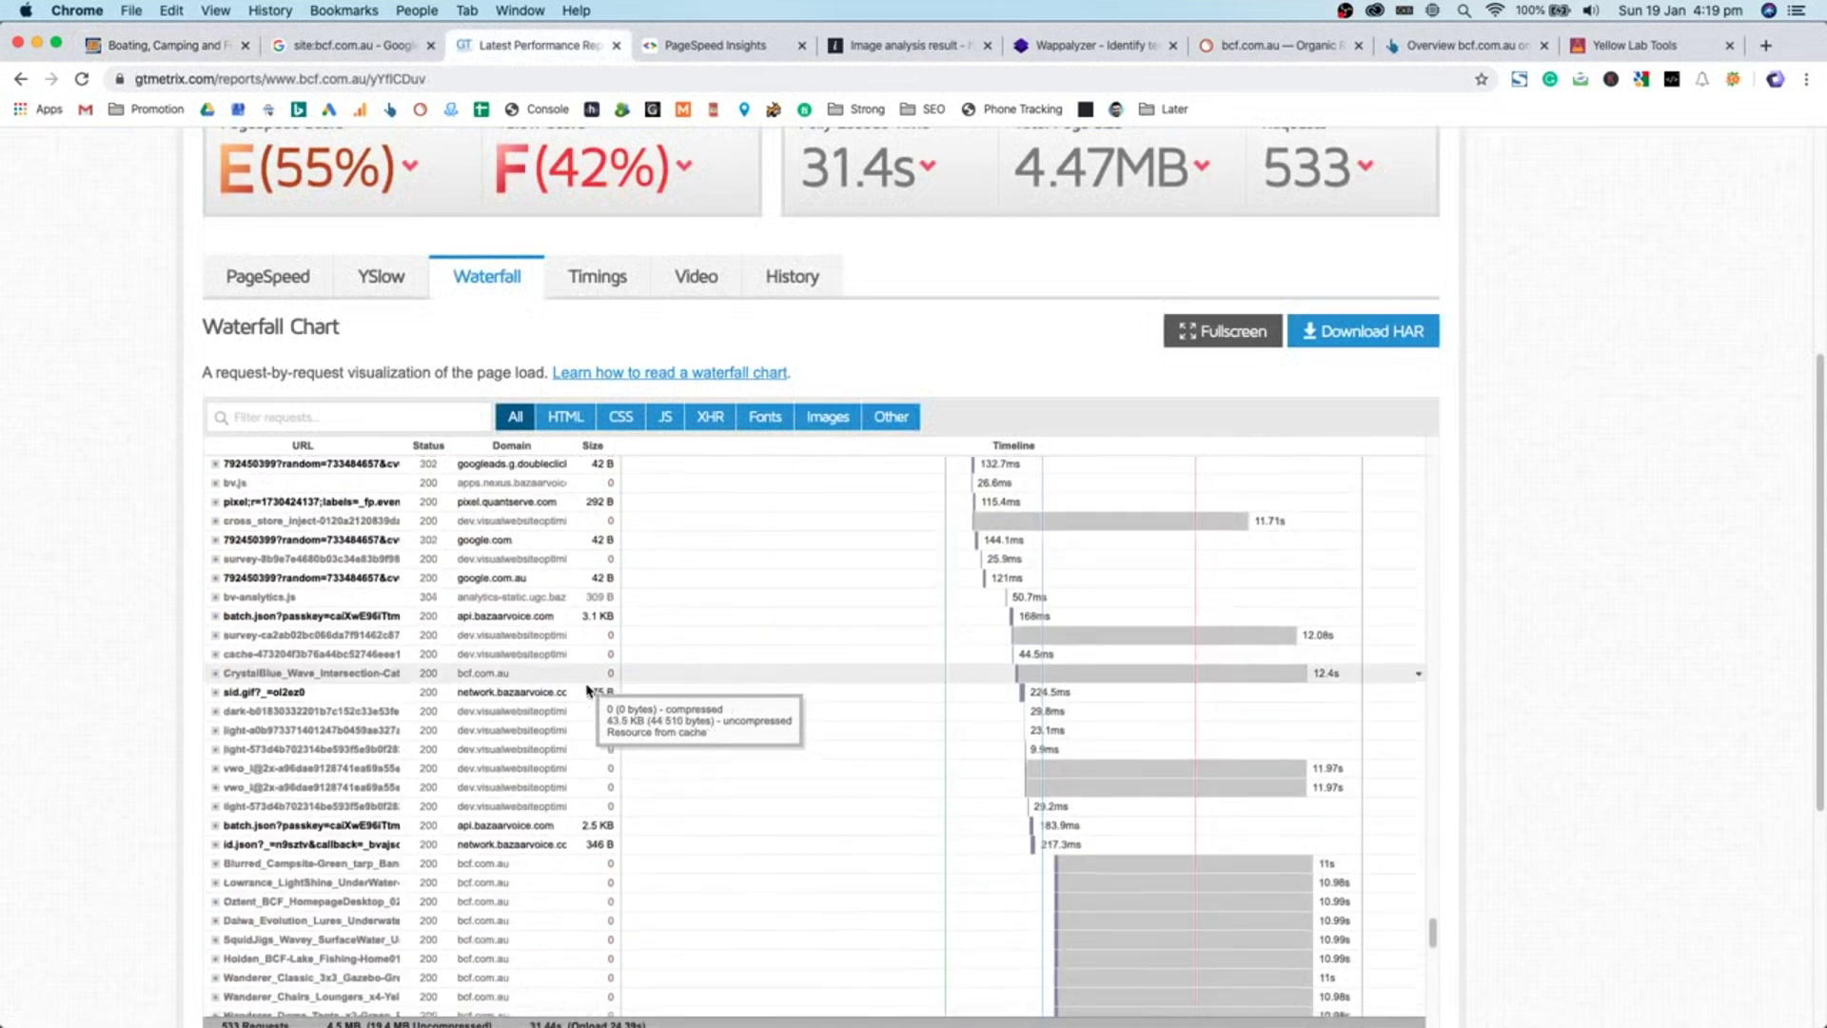
scroll(587, 689, "down", 5)
scroll(615, 369, "up", 3)
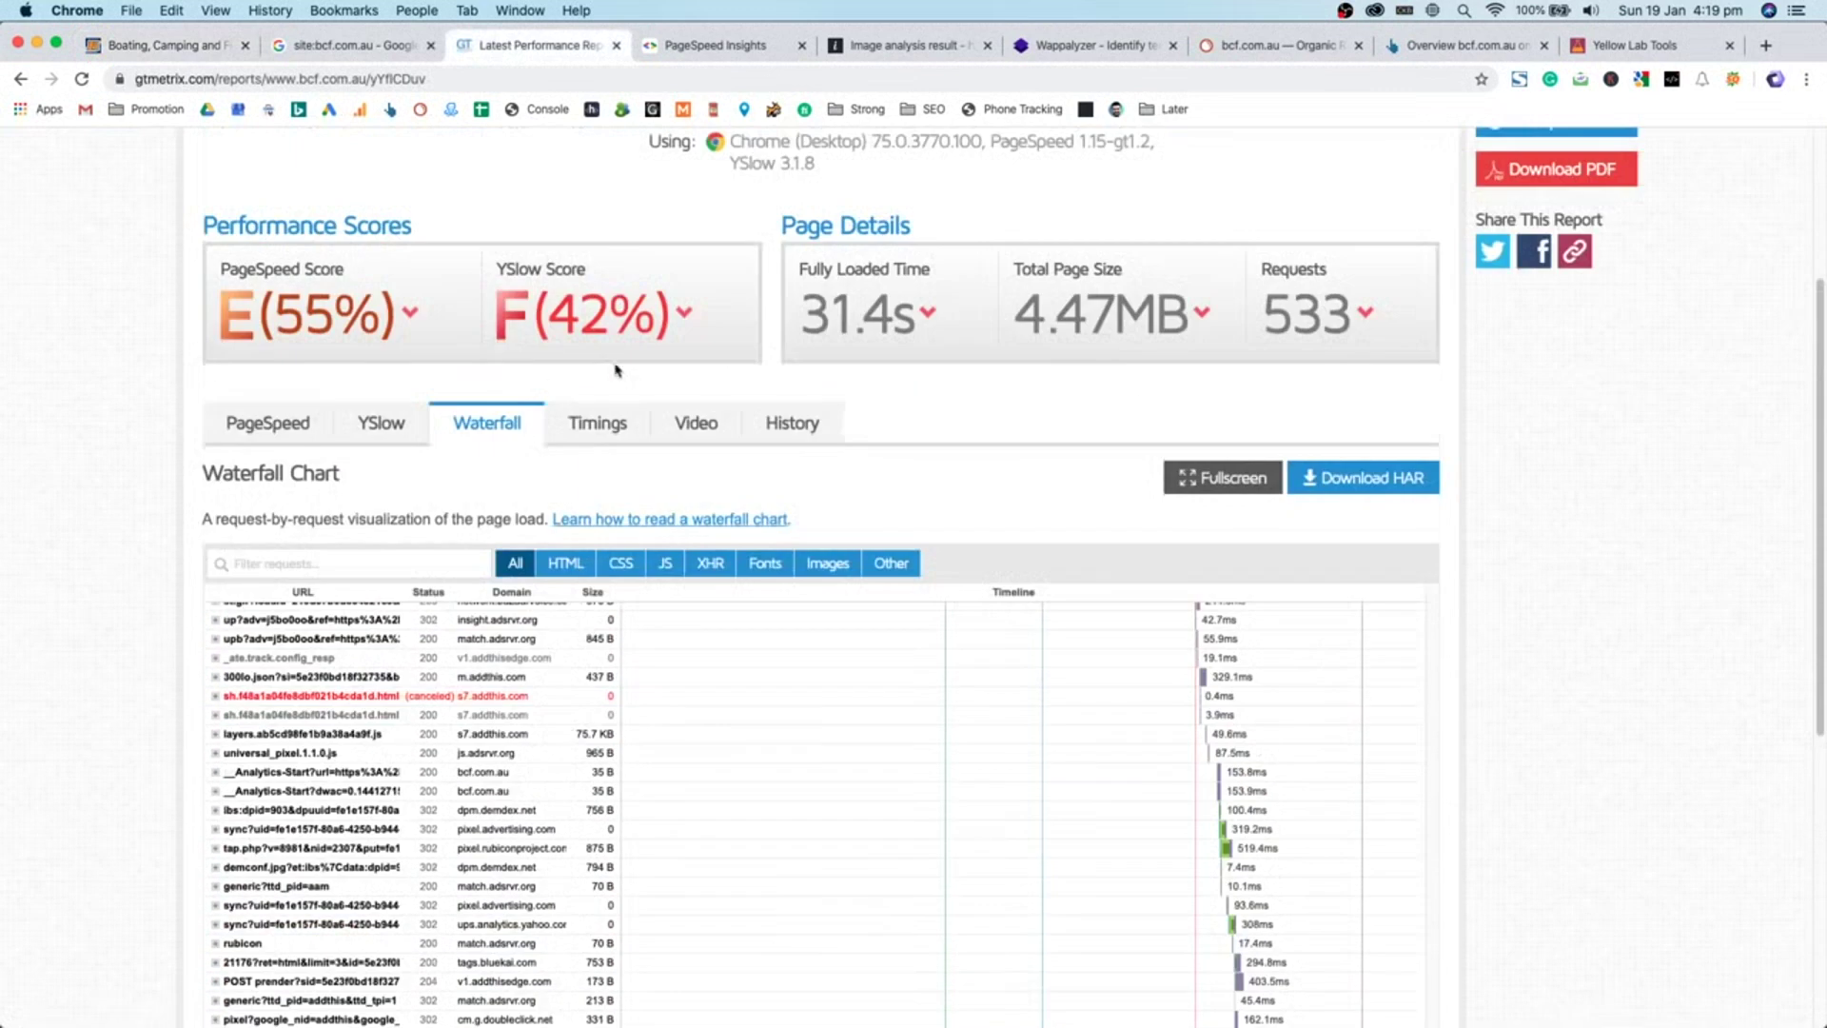
scroll(761, 331, "up", 3)
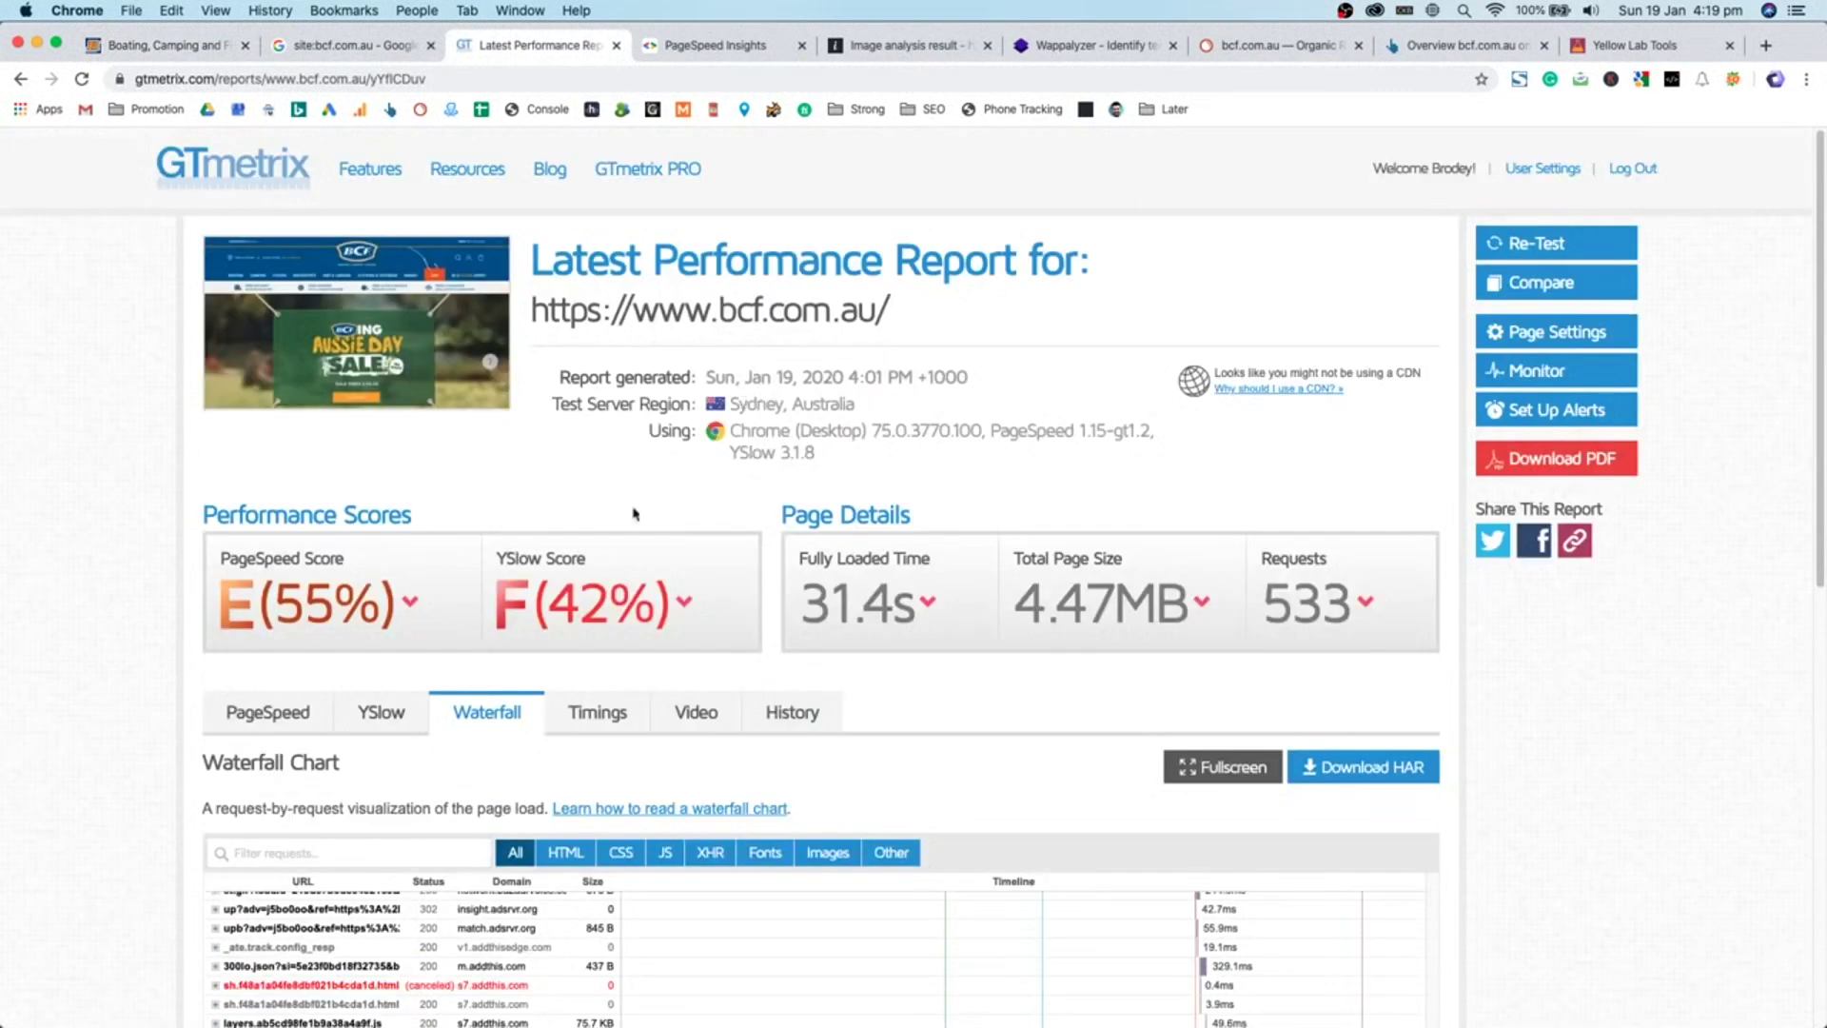
double_click(576, 597)
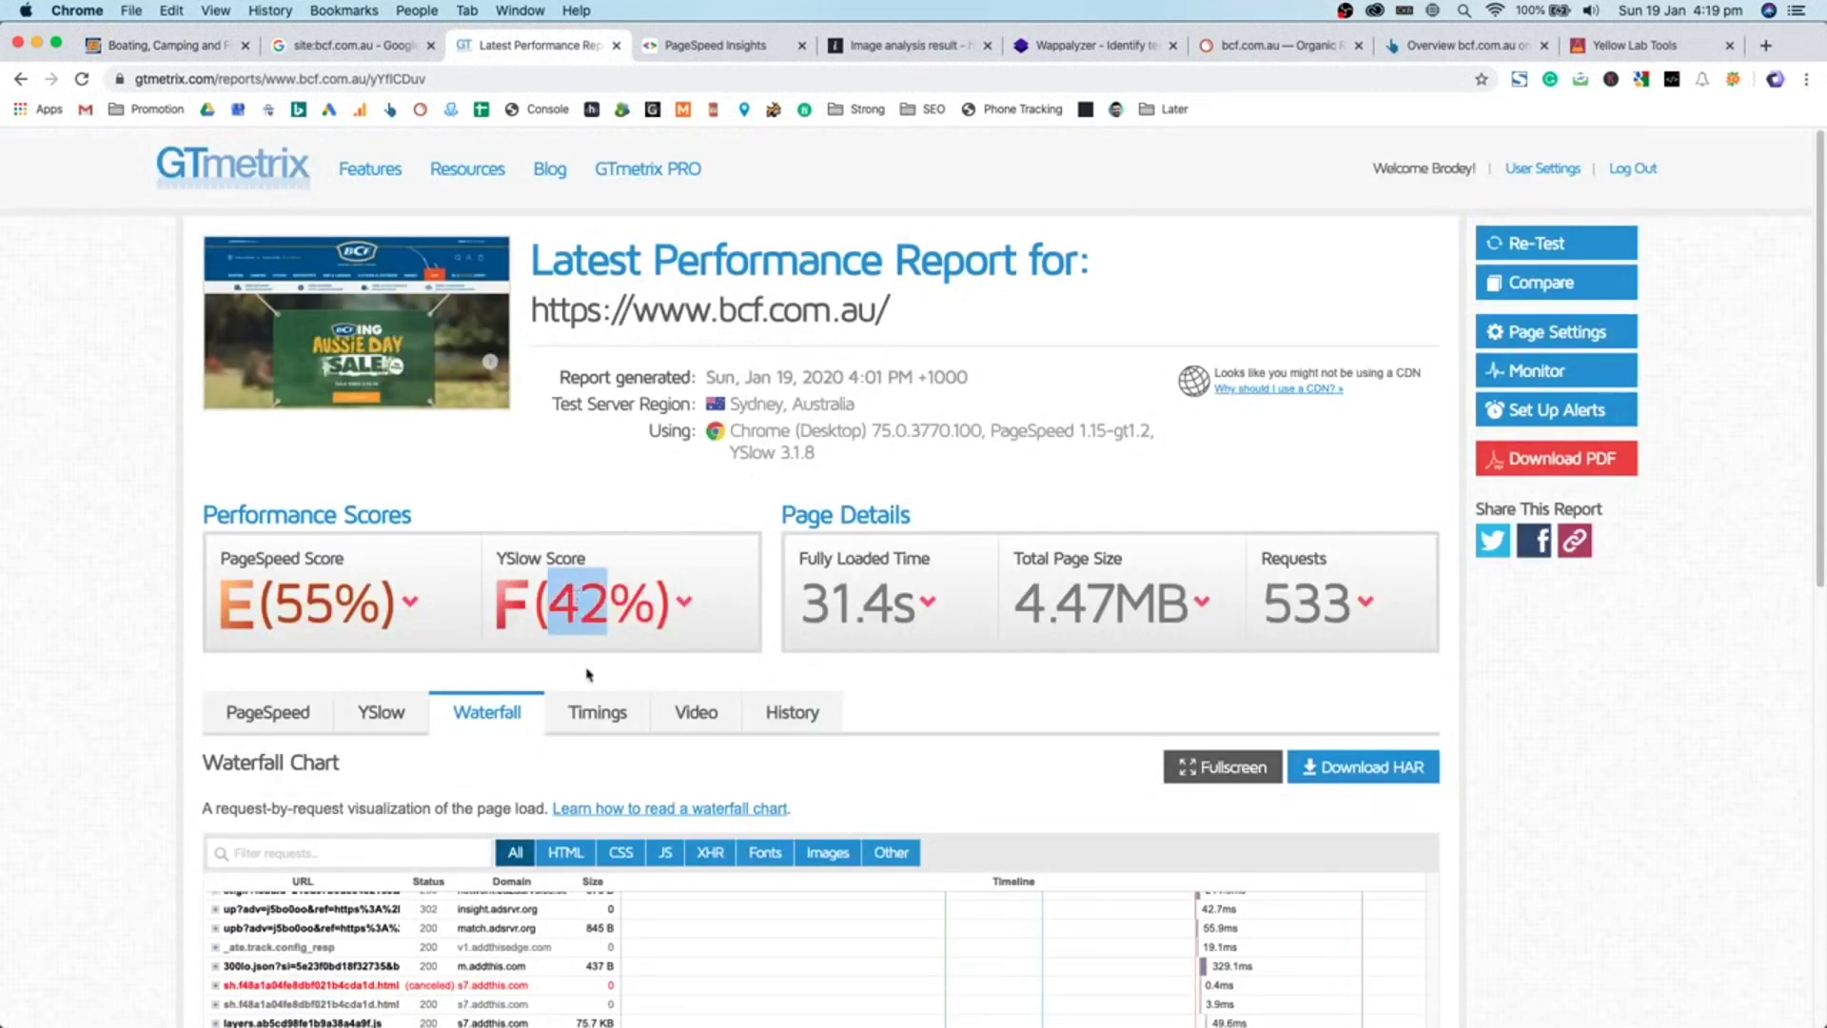
left_click(598, 712)
double_click(619, 598)
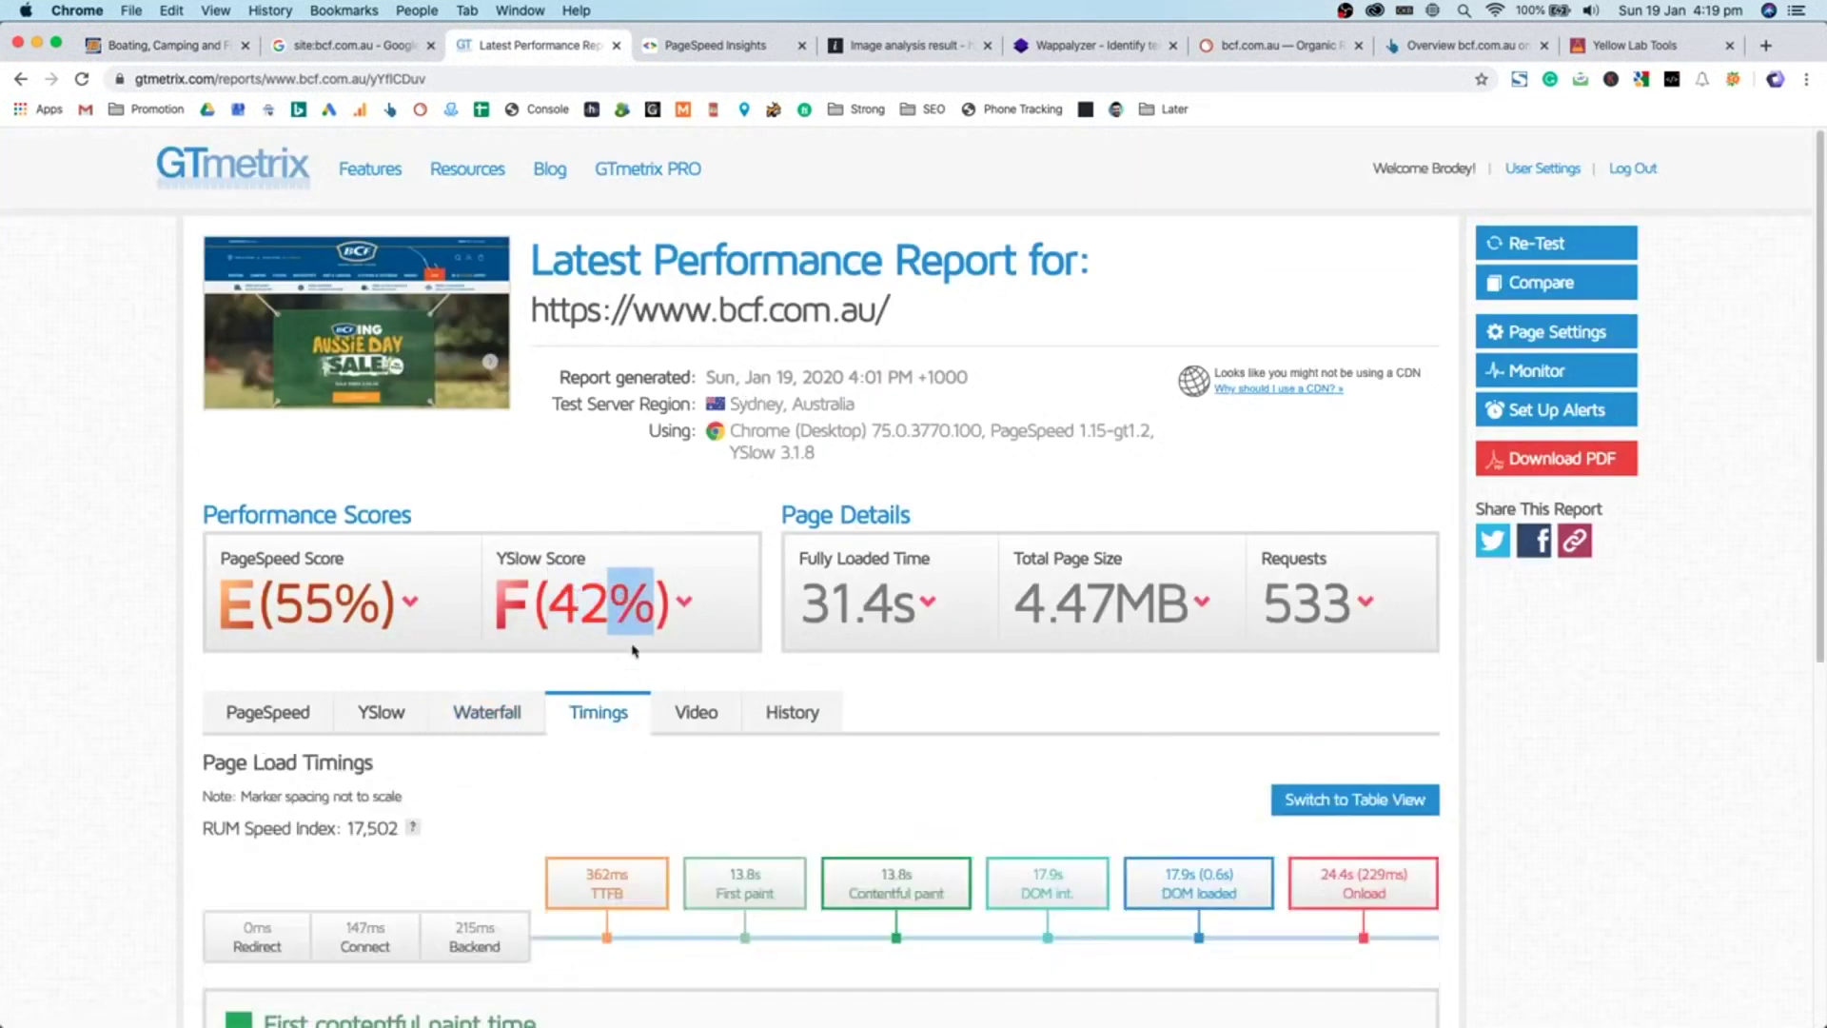
triple_click(601, 612)
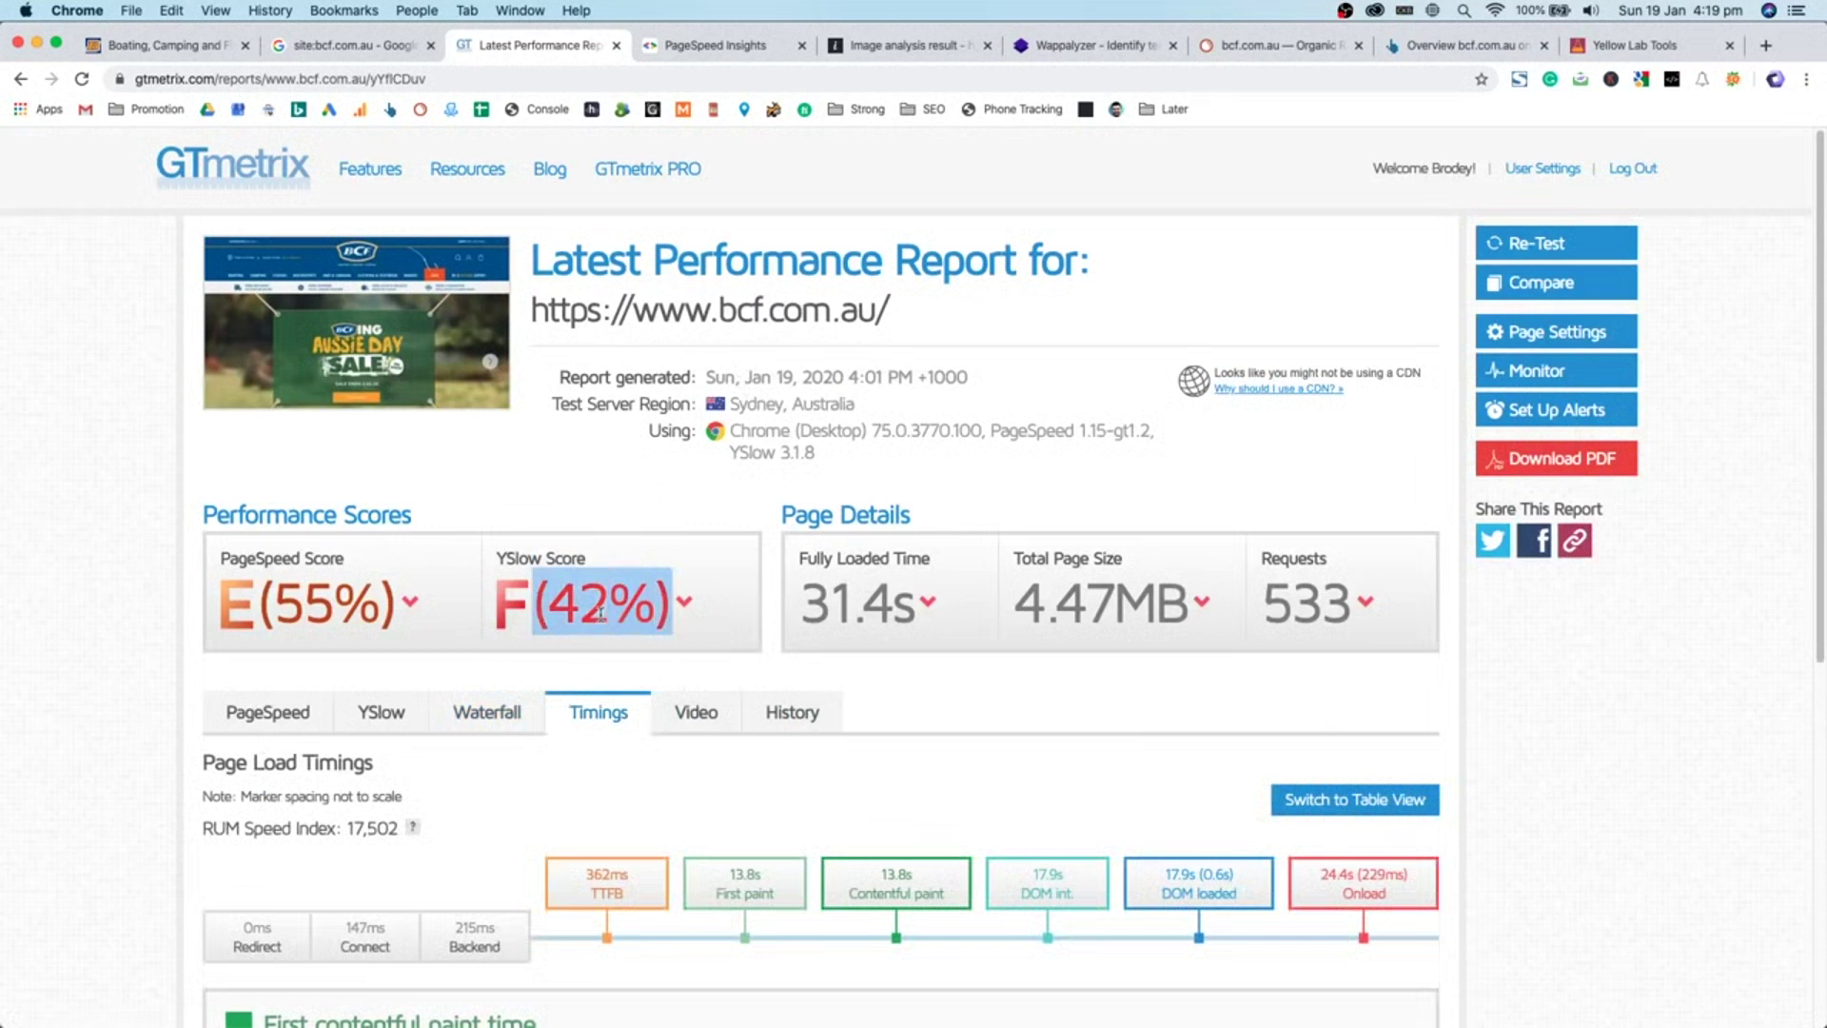
left_click(550, 557)
- Browse the YSlow and PageSpeed recommendations and the waterfall, ending on page load timings
left_click(415, 706)
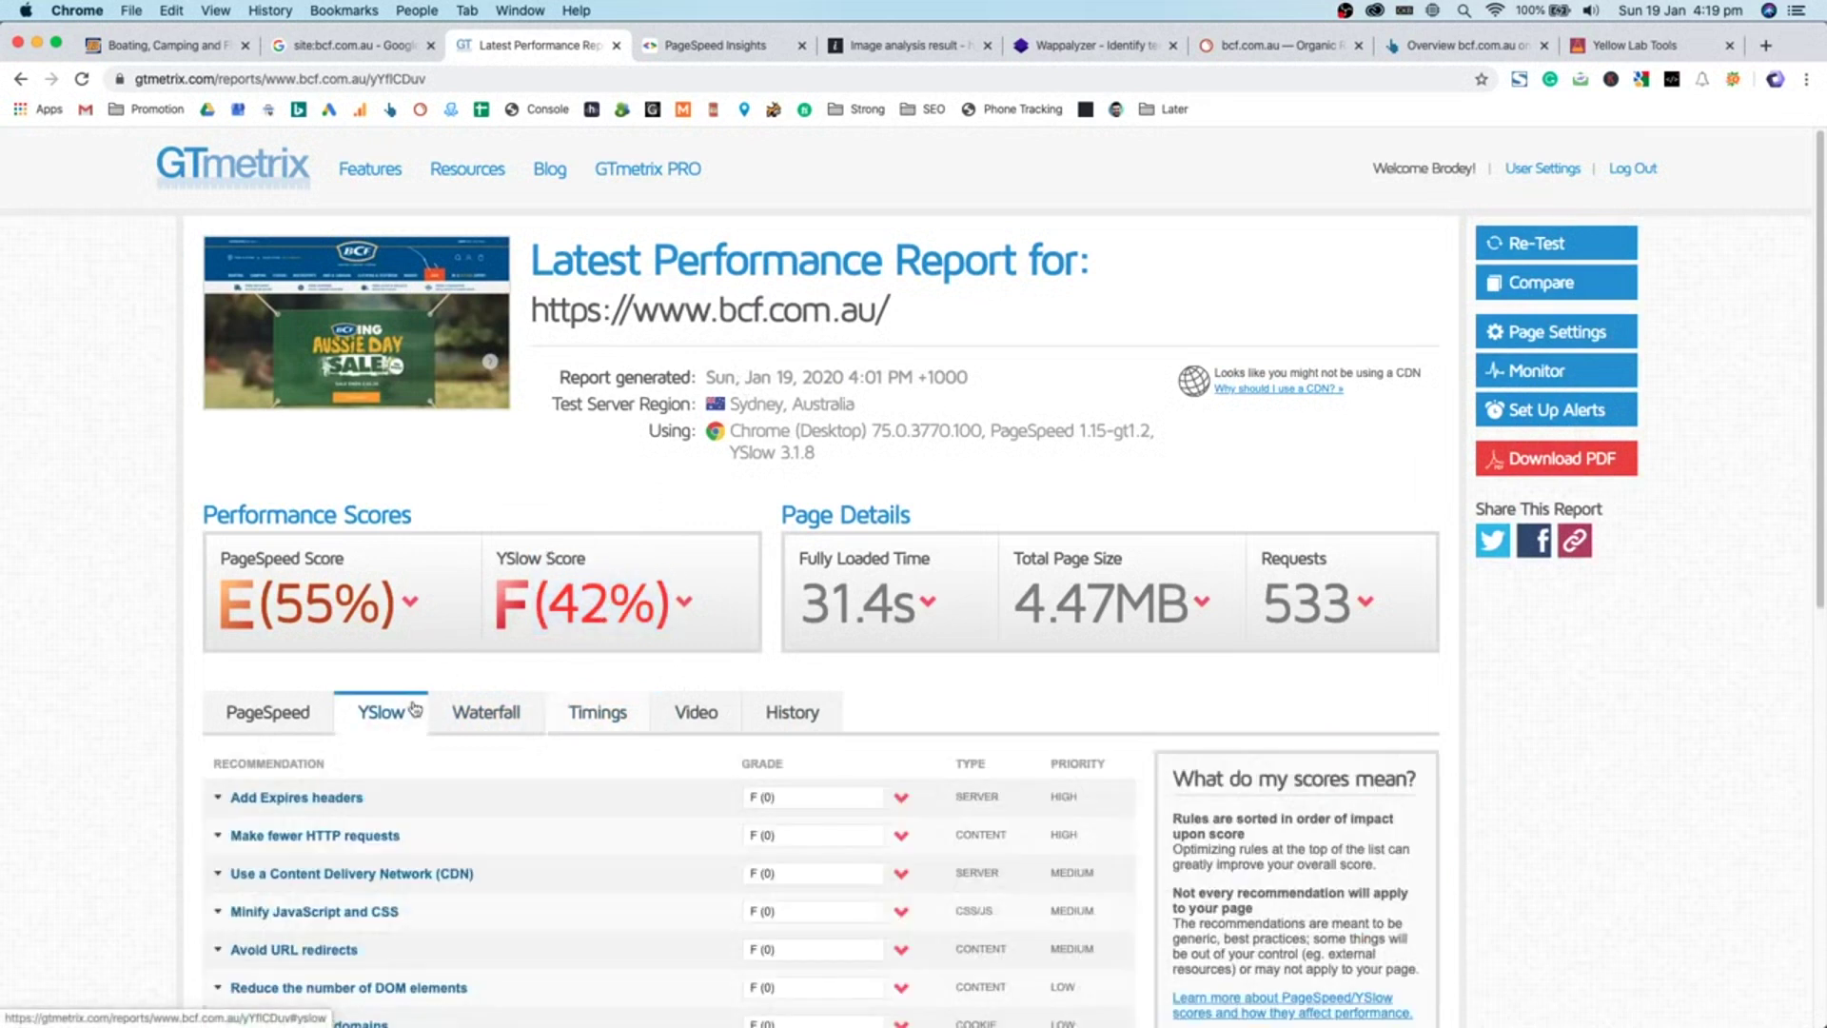
scroll(413, 671, "down", 1)
scroll(412, 670, "down", 3)
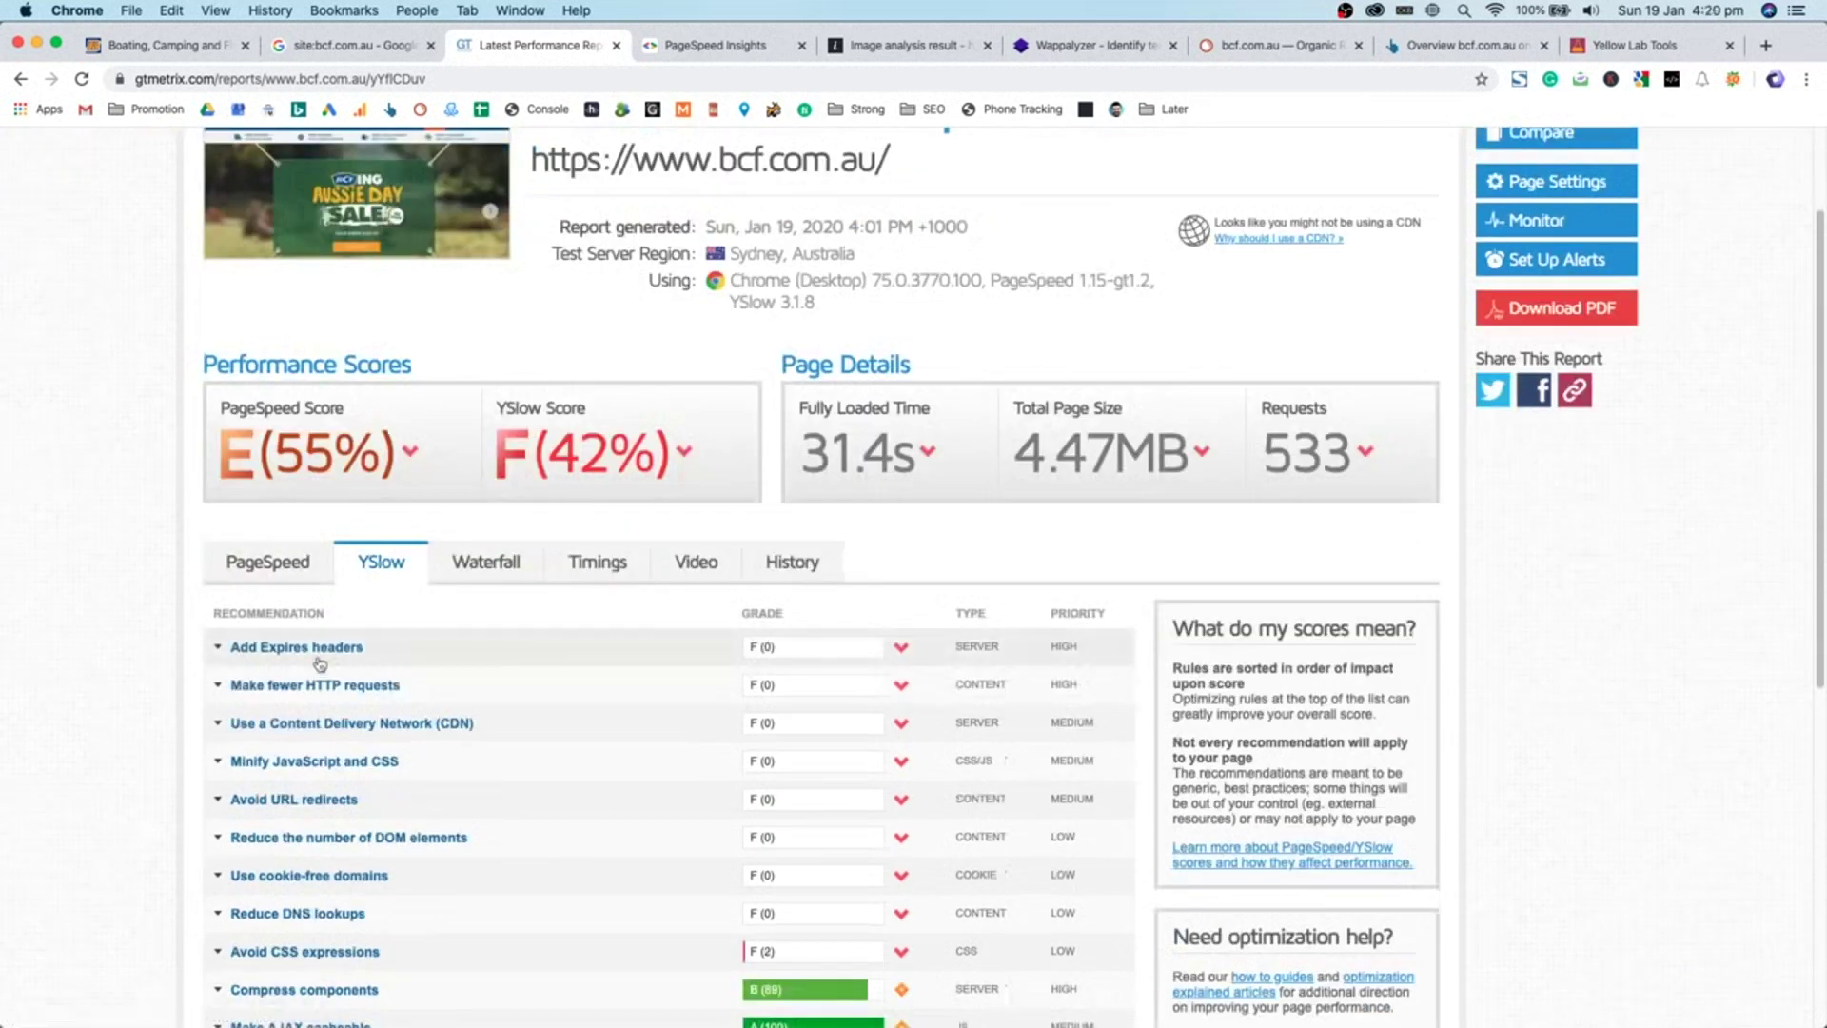
left_click(272, 569)
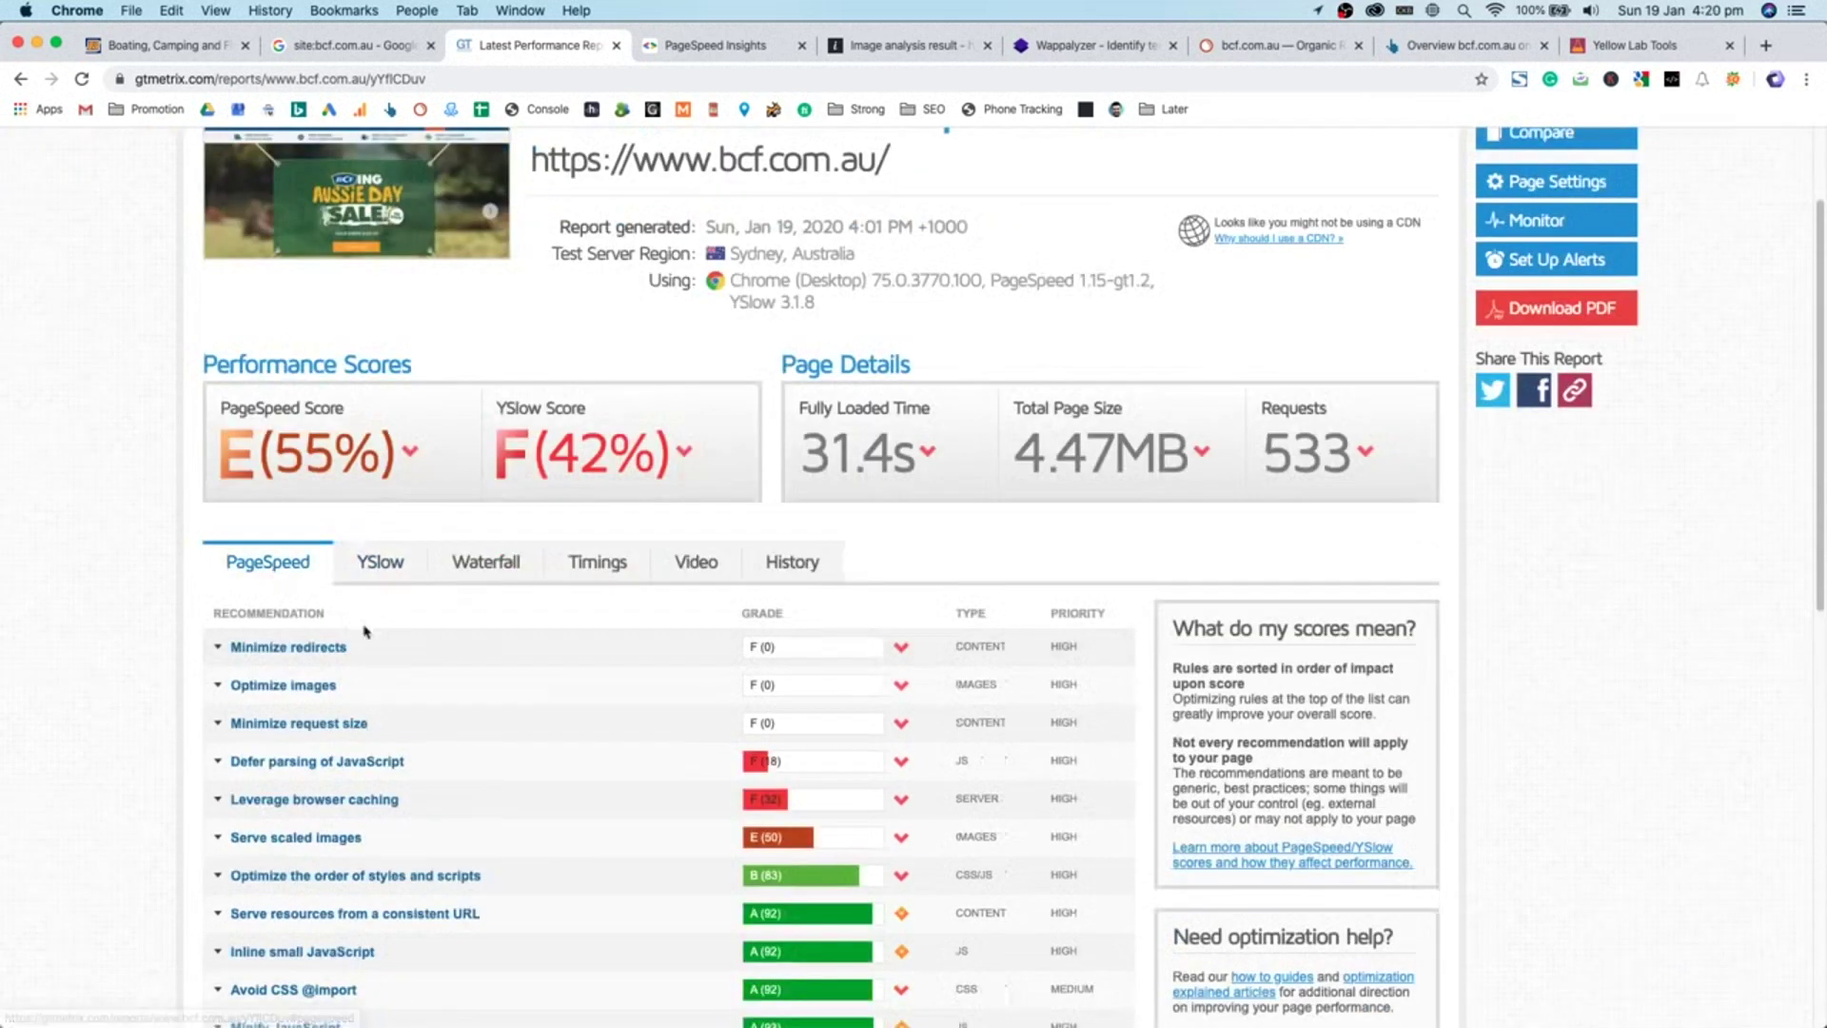
left_click(495, 571)
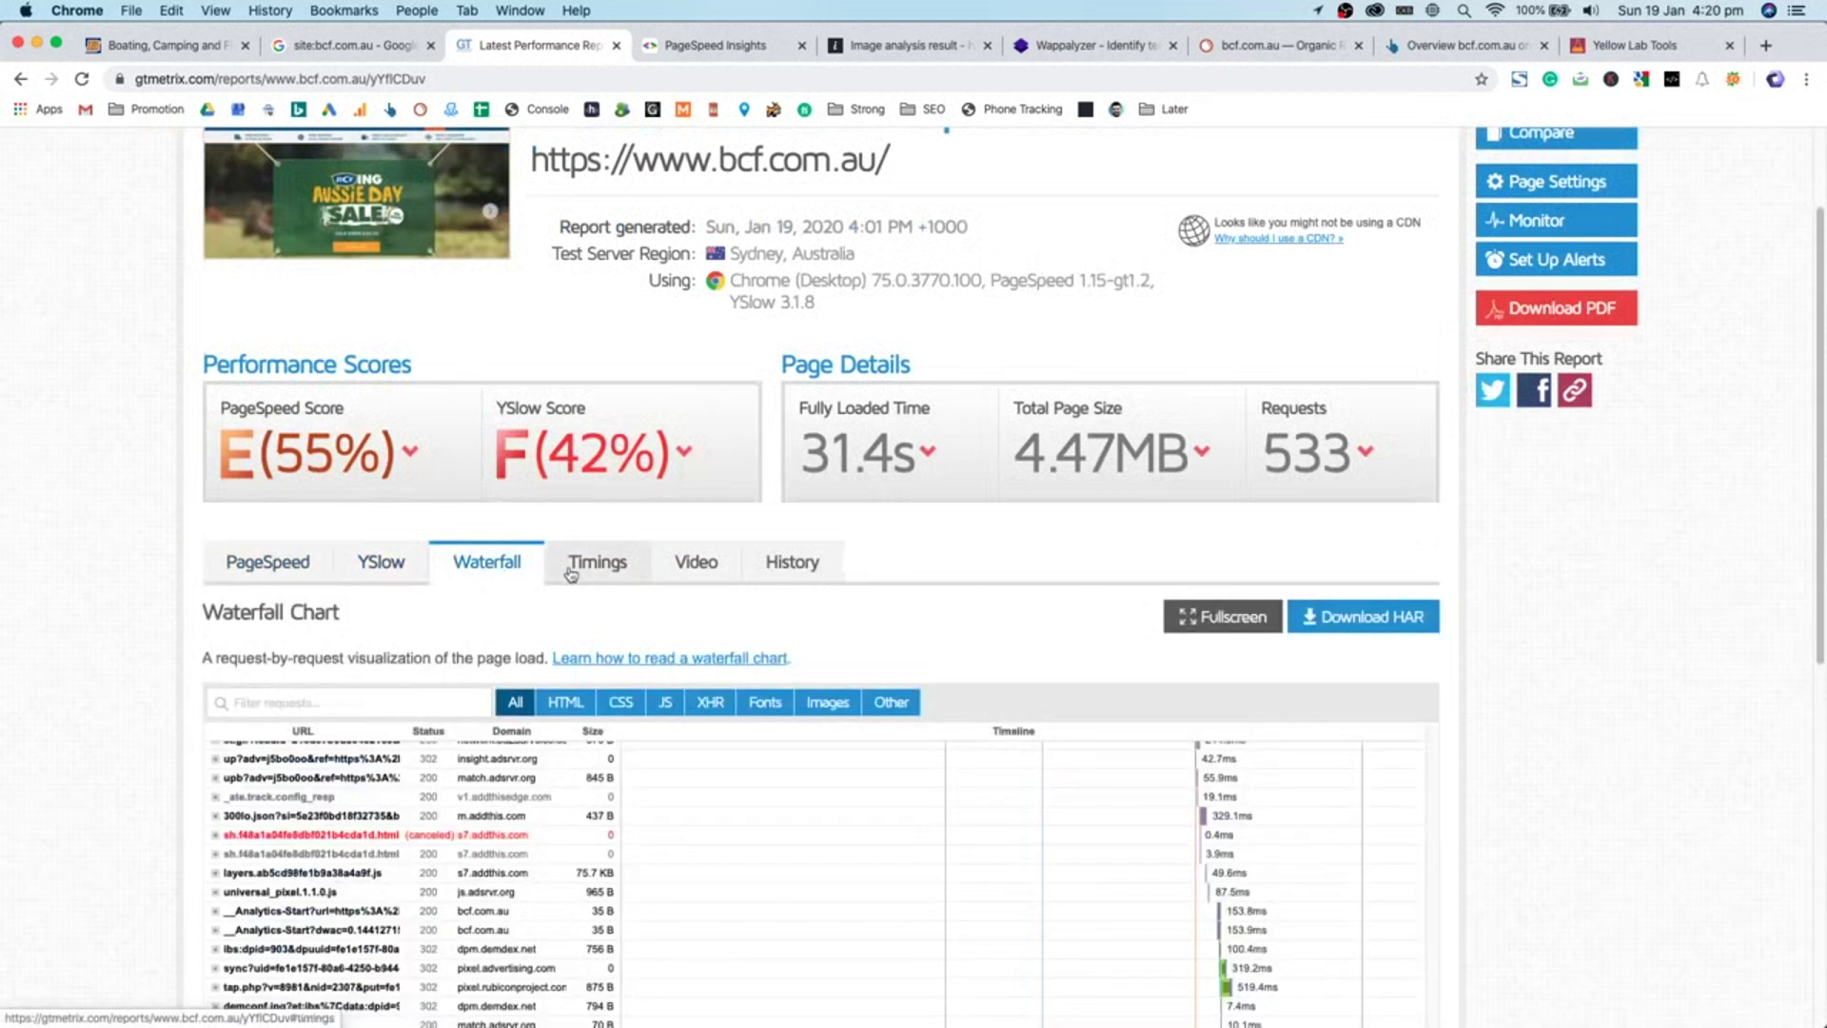
left_click(597, 569)
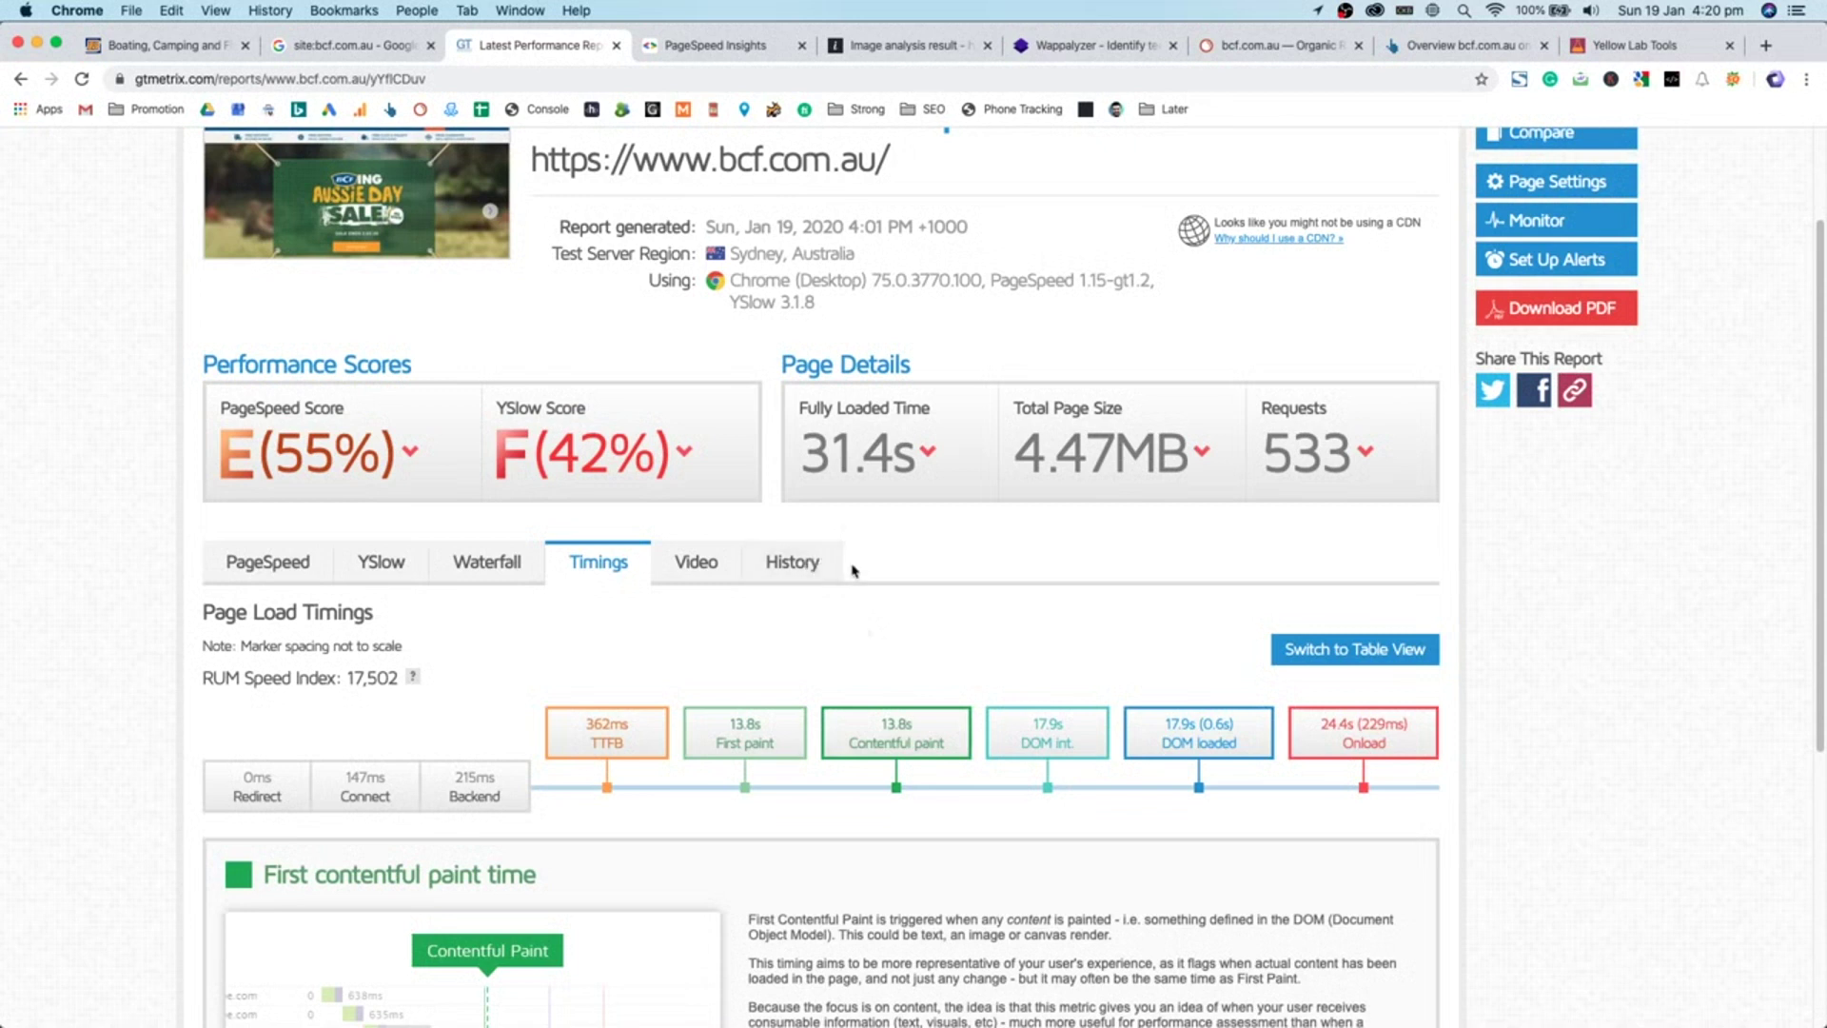
- Bring up the Time to First Byte explanation showing 362ms in the timings breakdown
scroll(838, 571, "down", 3)
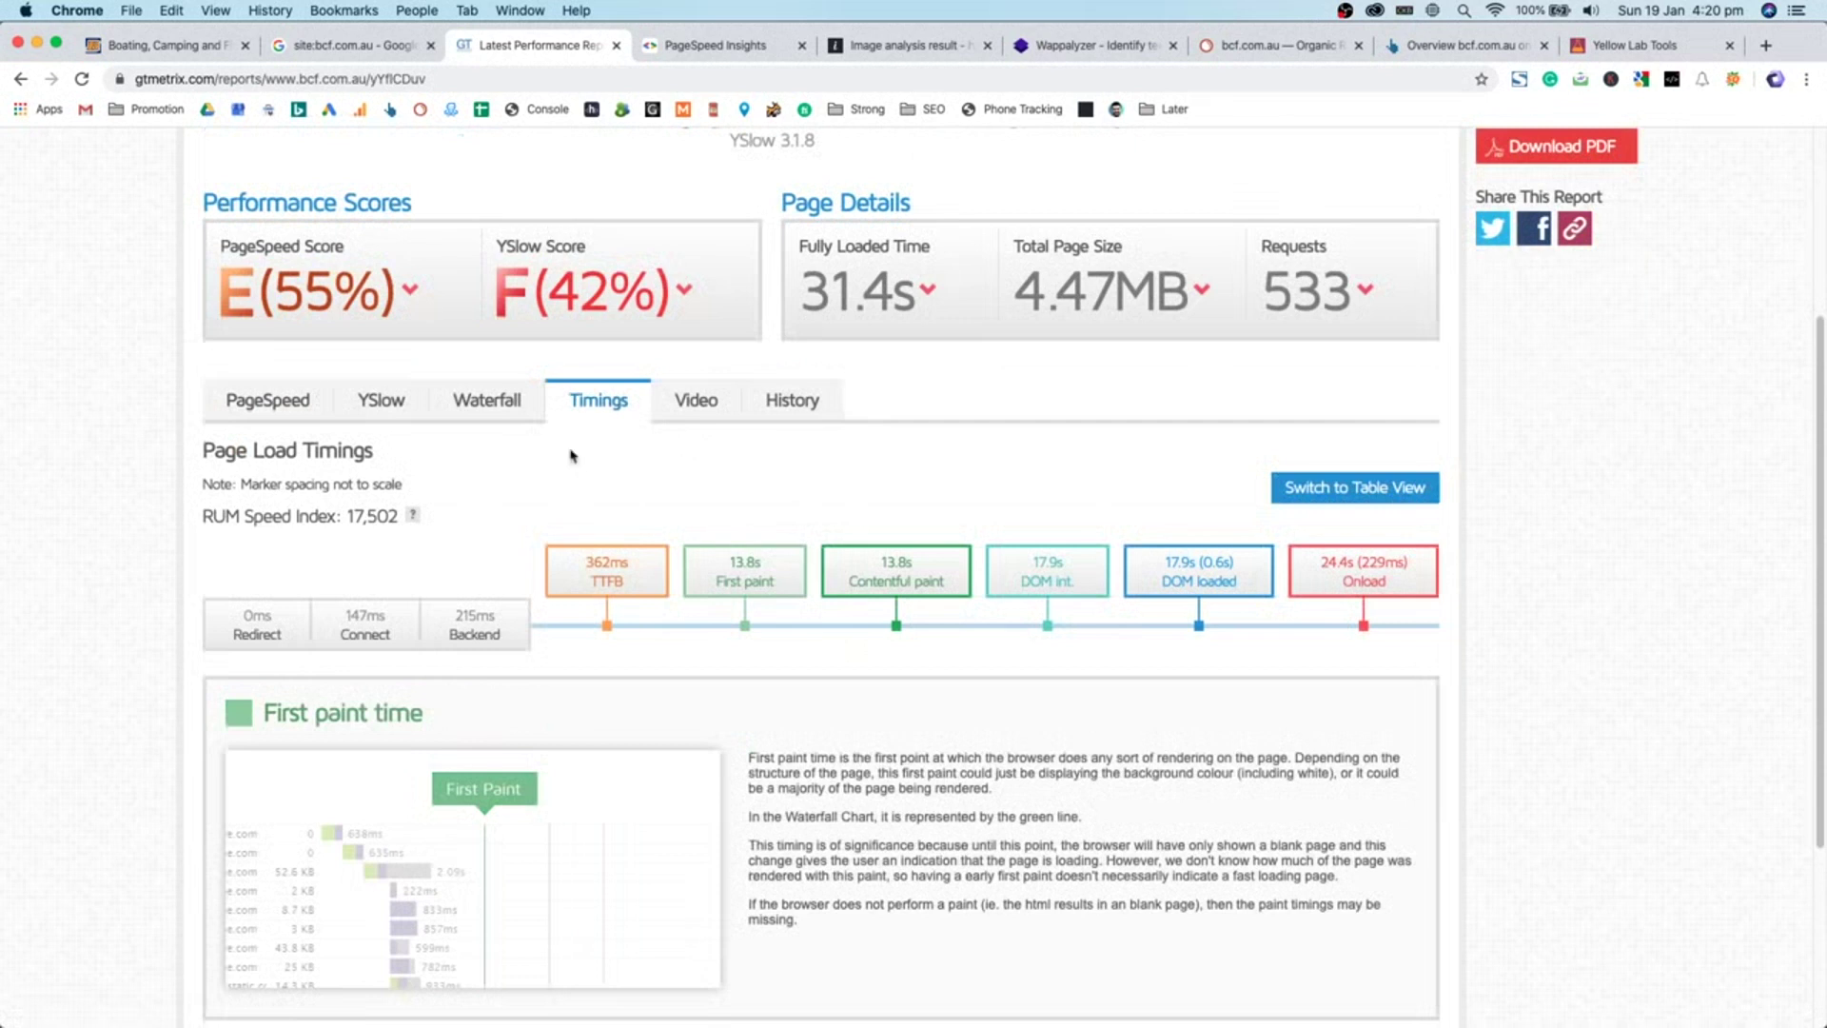
mouse_move(597, 599)
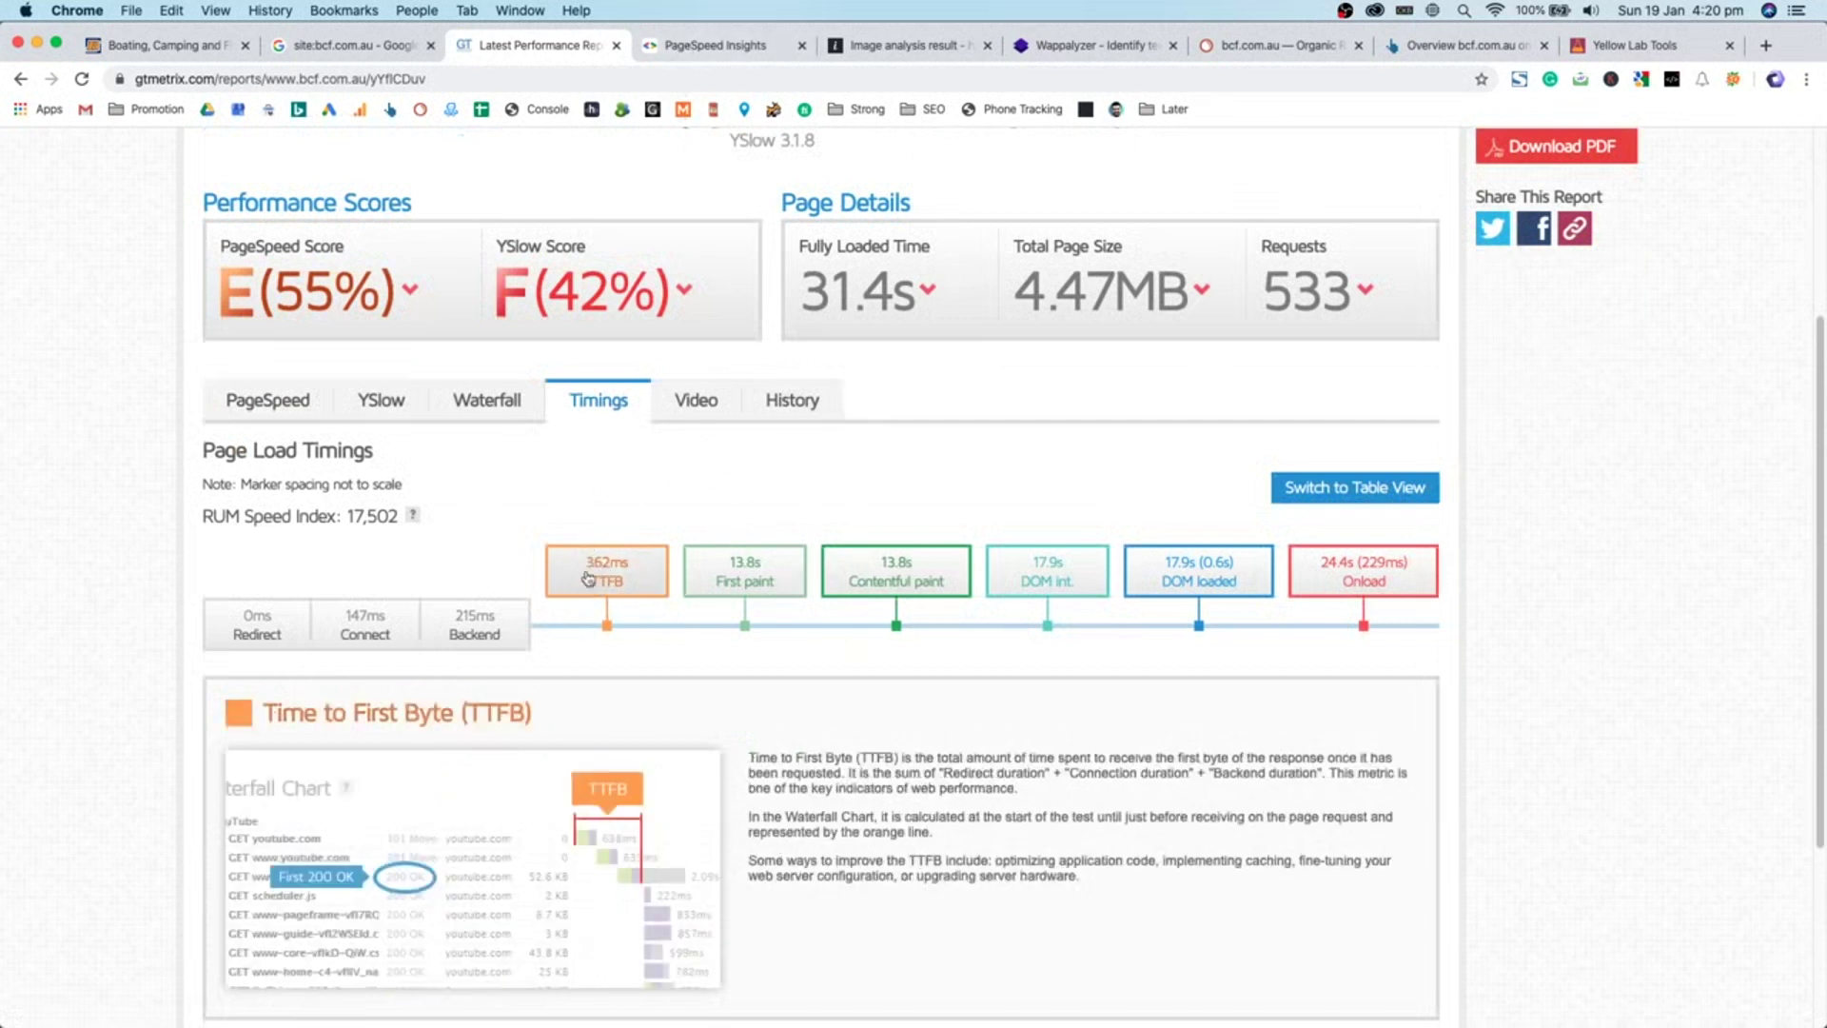
- View bcf.com.au's desktop results in PageSpeed Insights, scoring 10
left_click(723, 47)
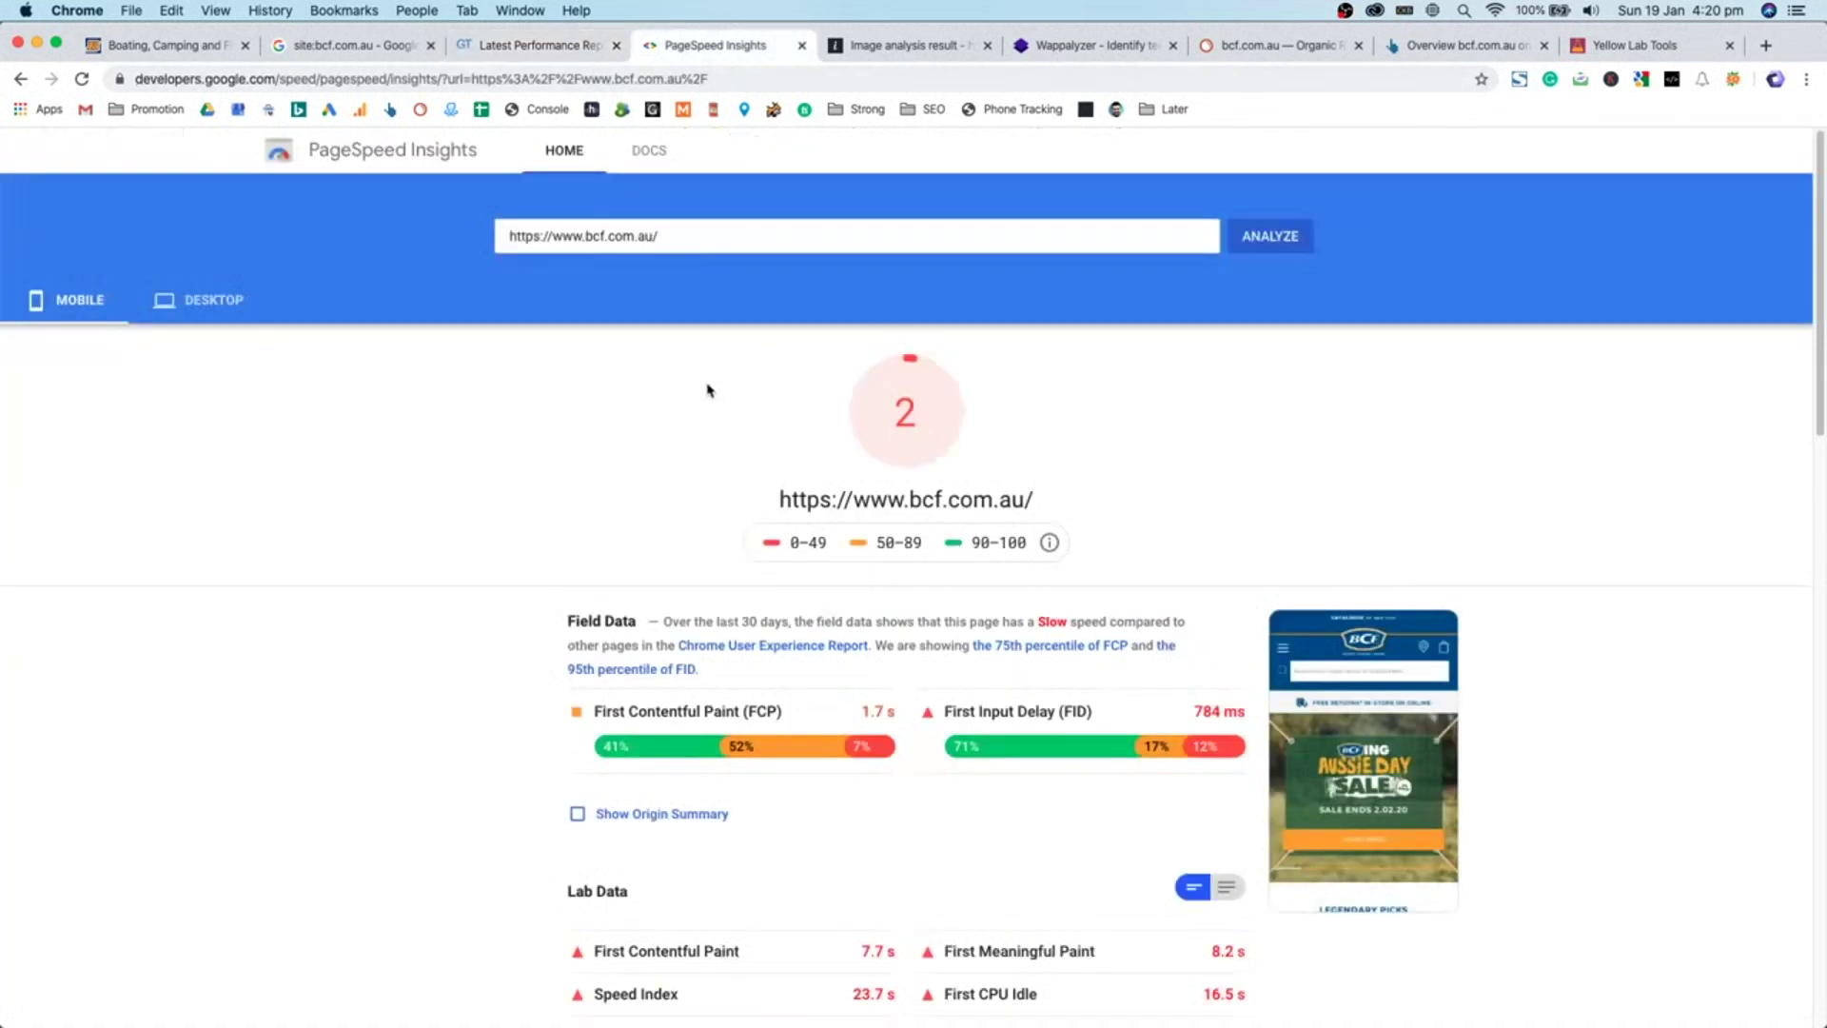
scroll(706, 386, "down", 2)
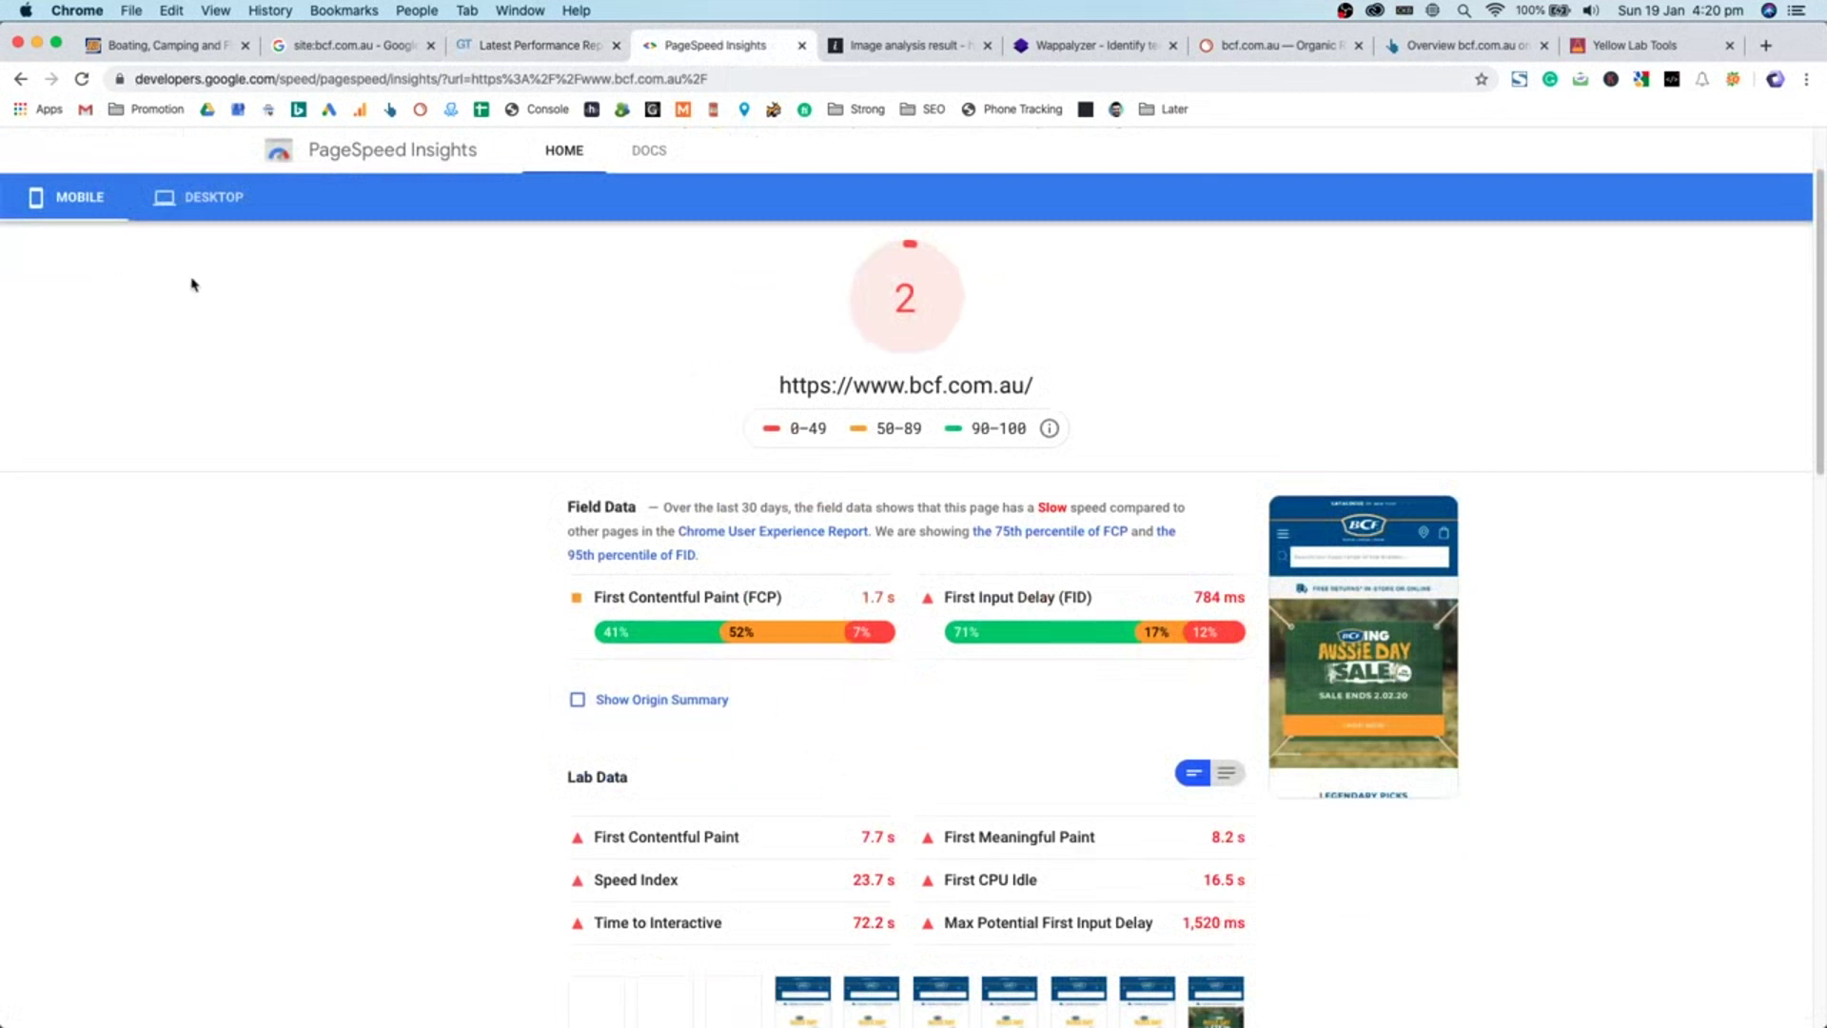
left_click(201, 198)
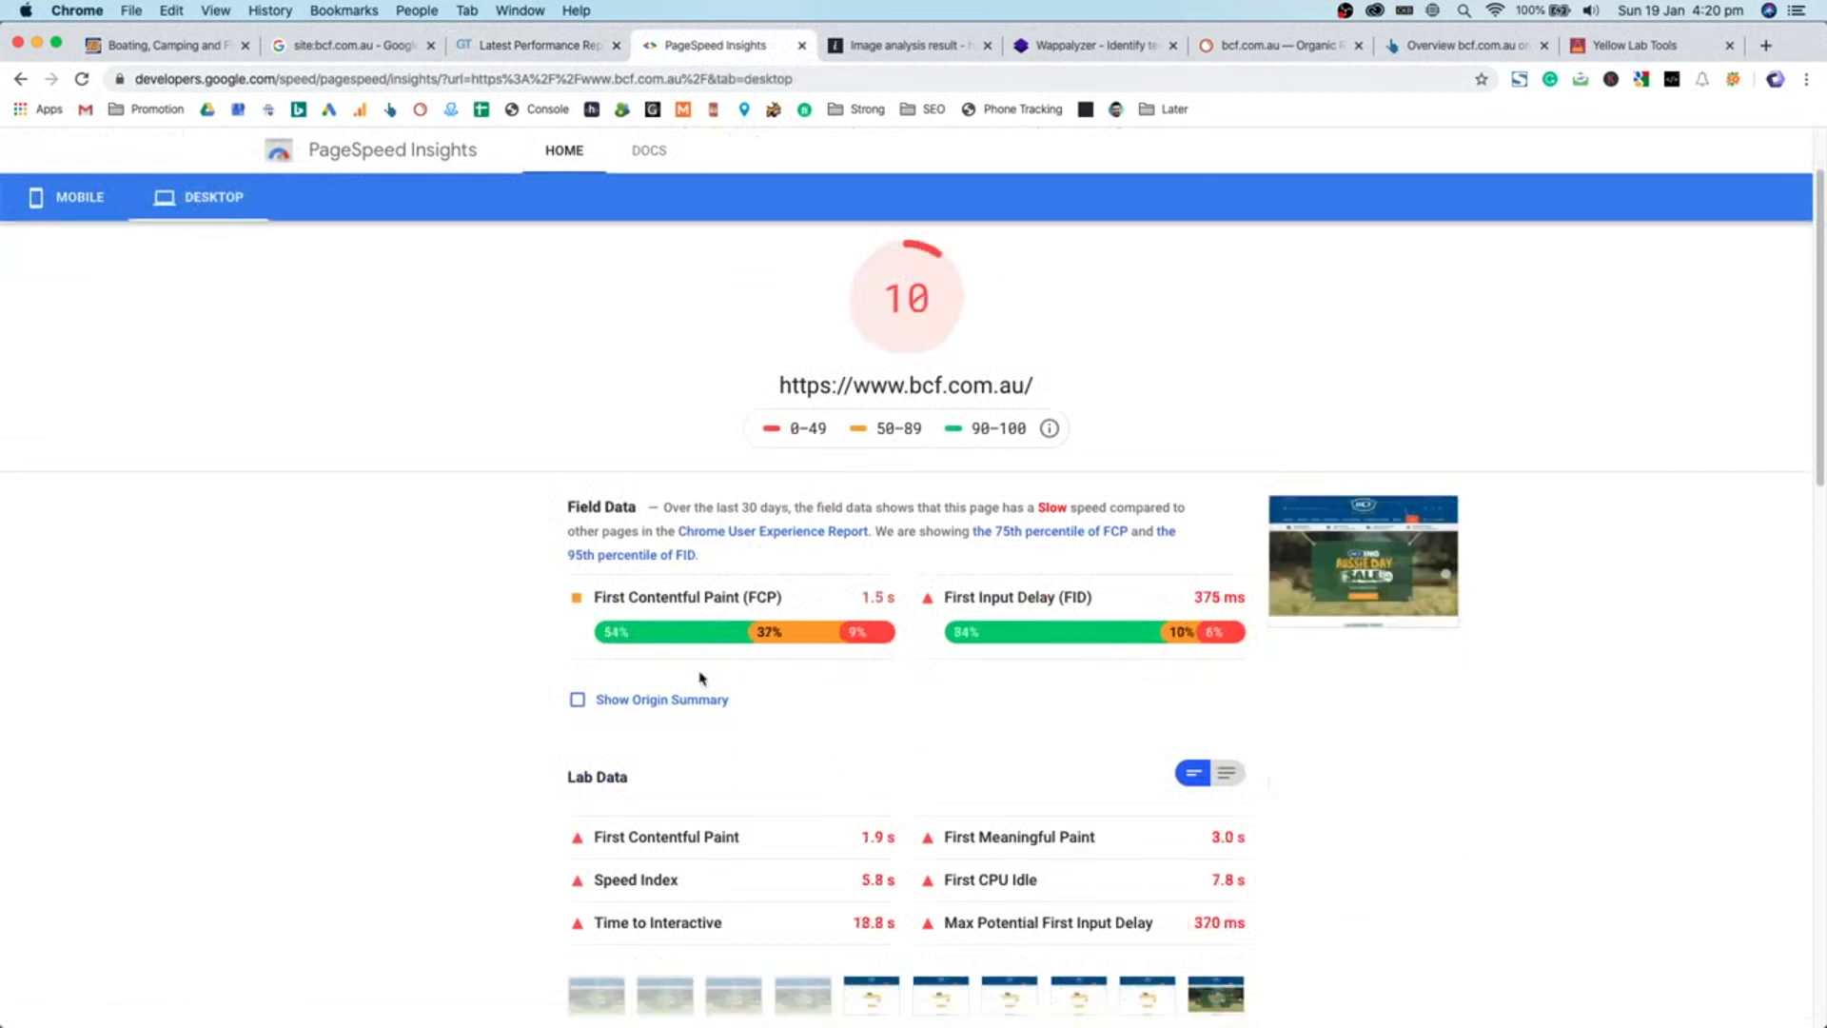
scroll(701, 678, "down", 10)
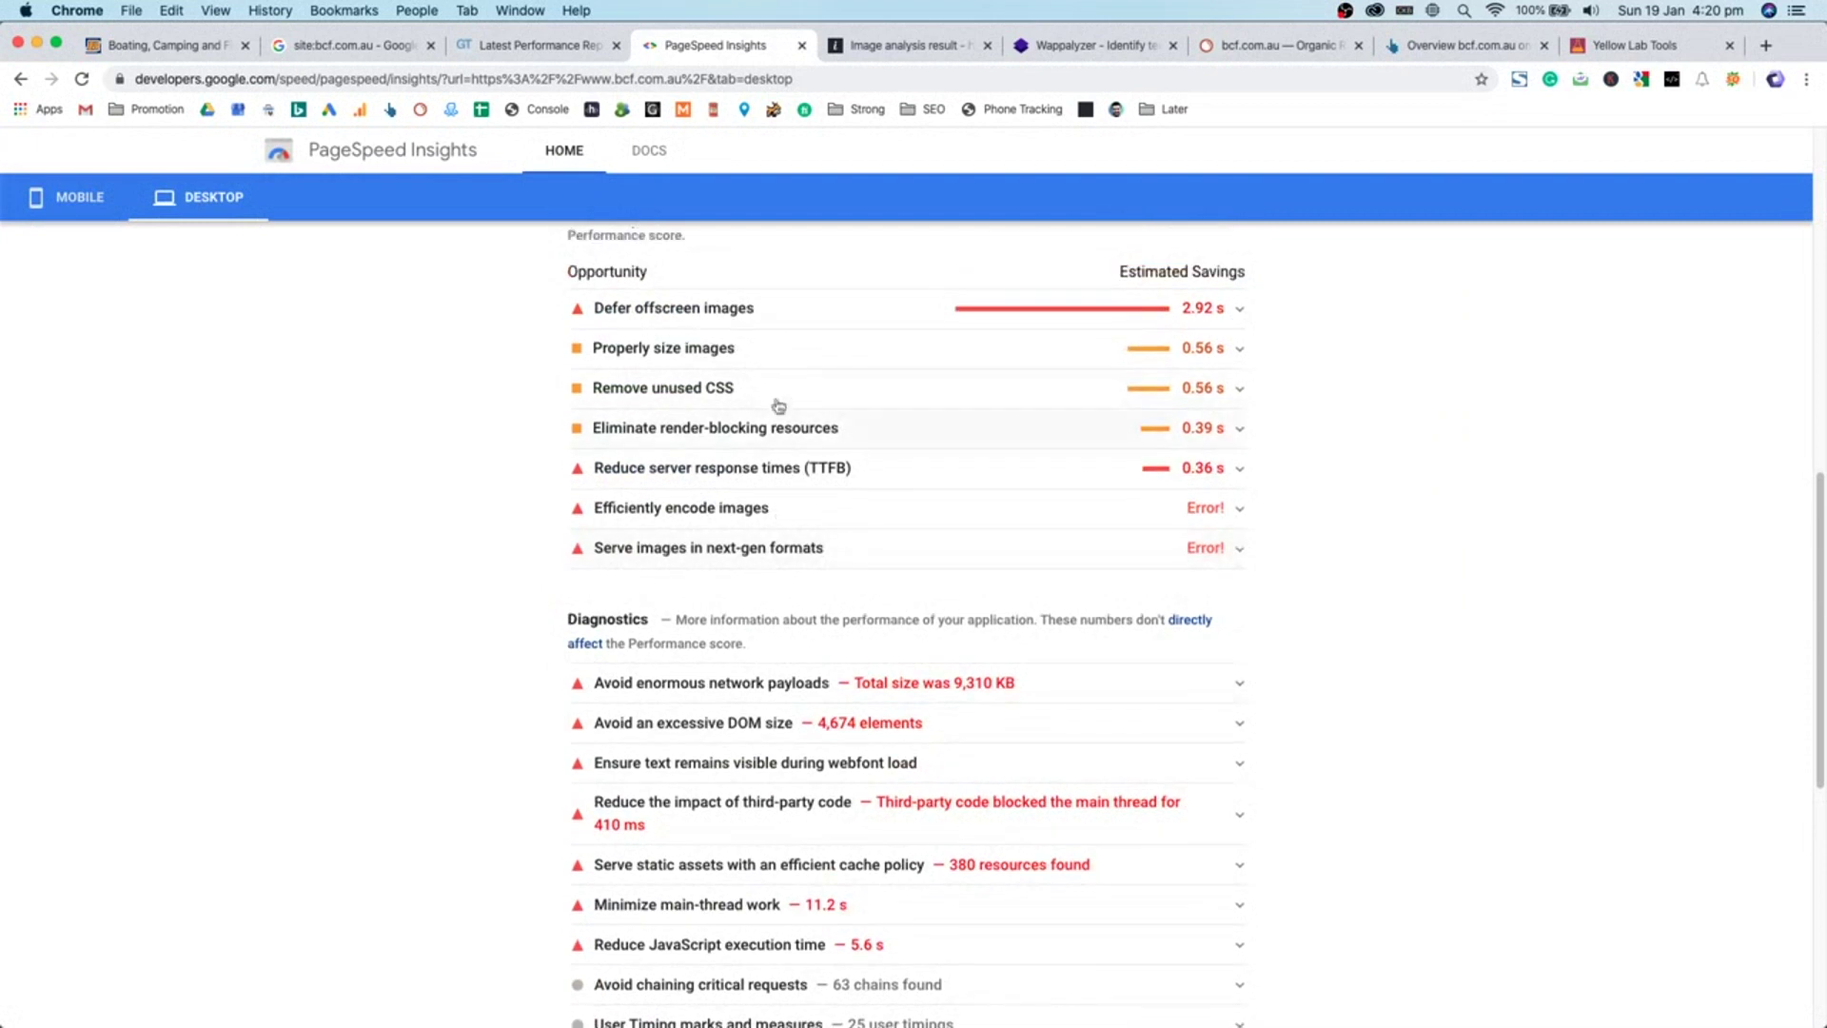
- Expand and collapse the offscreen images, image sizing, unused CSS, encoding and next-gen format opportunities
left_click(709, 314)
left_click(714, 308)
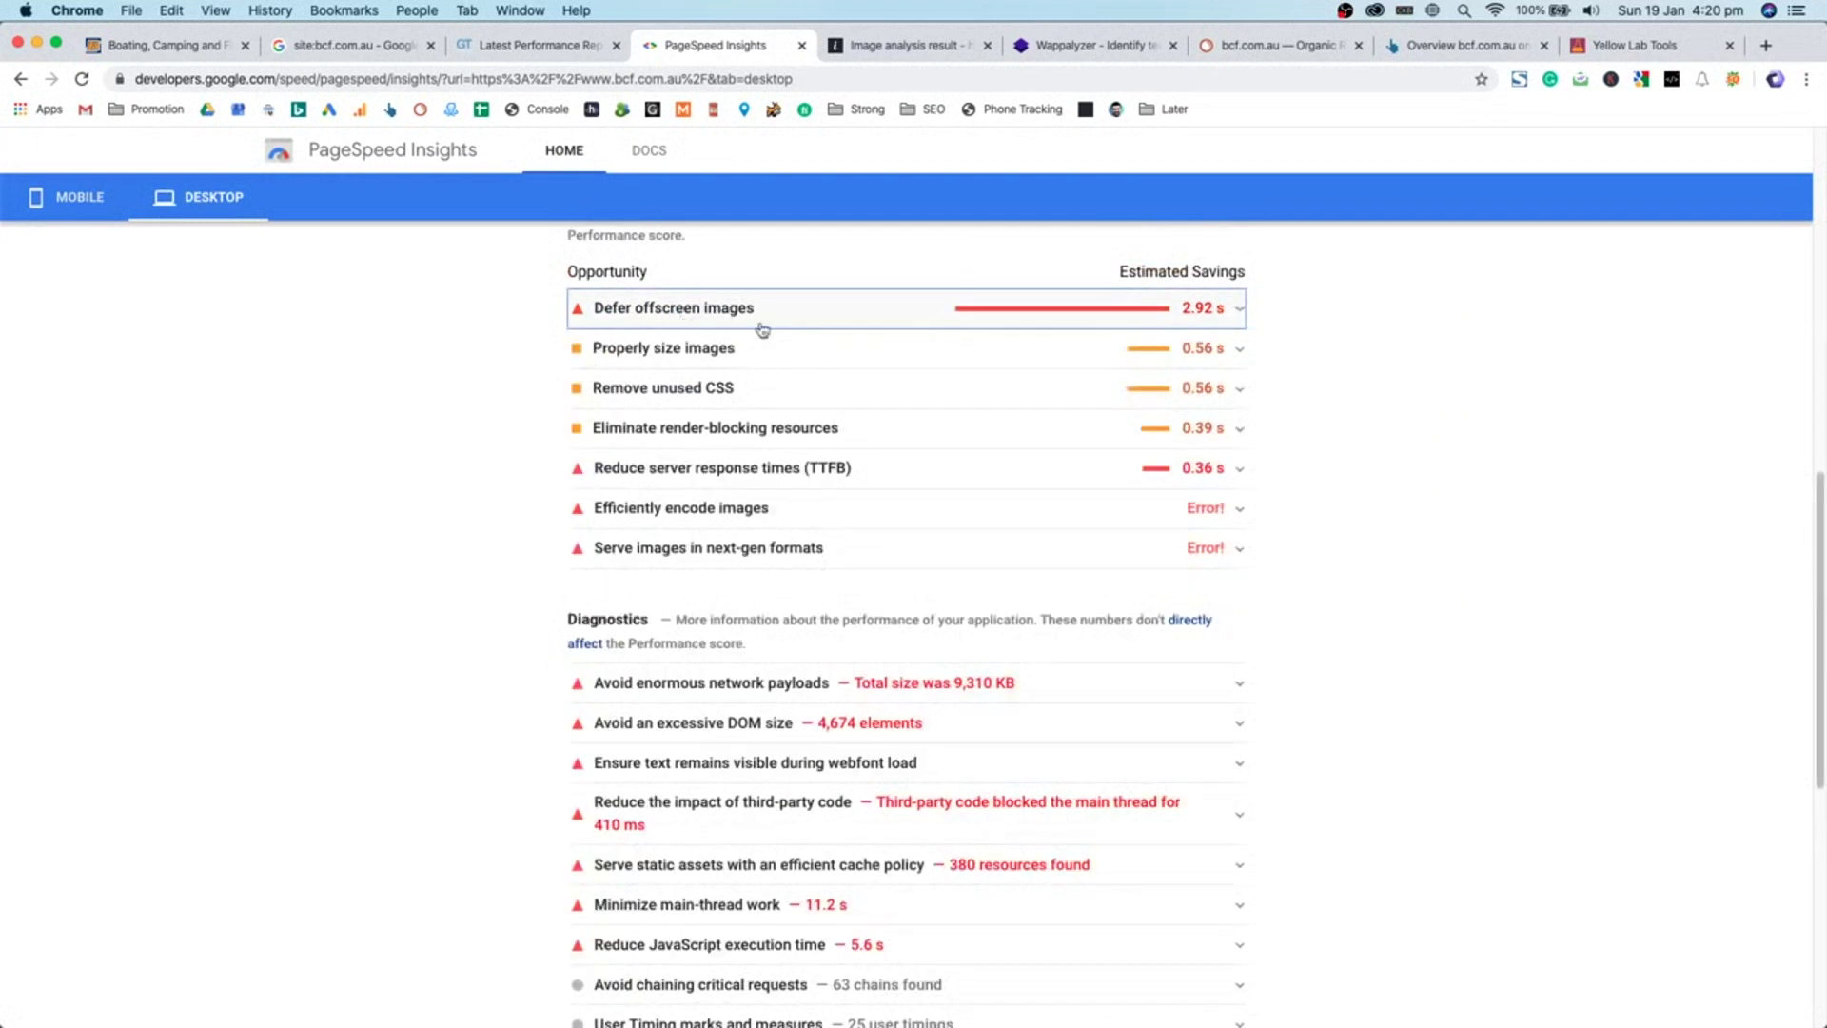
left_click(751, 363)
left_click(751, 362)
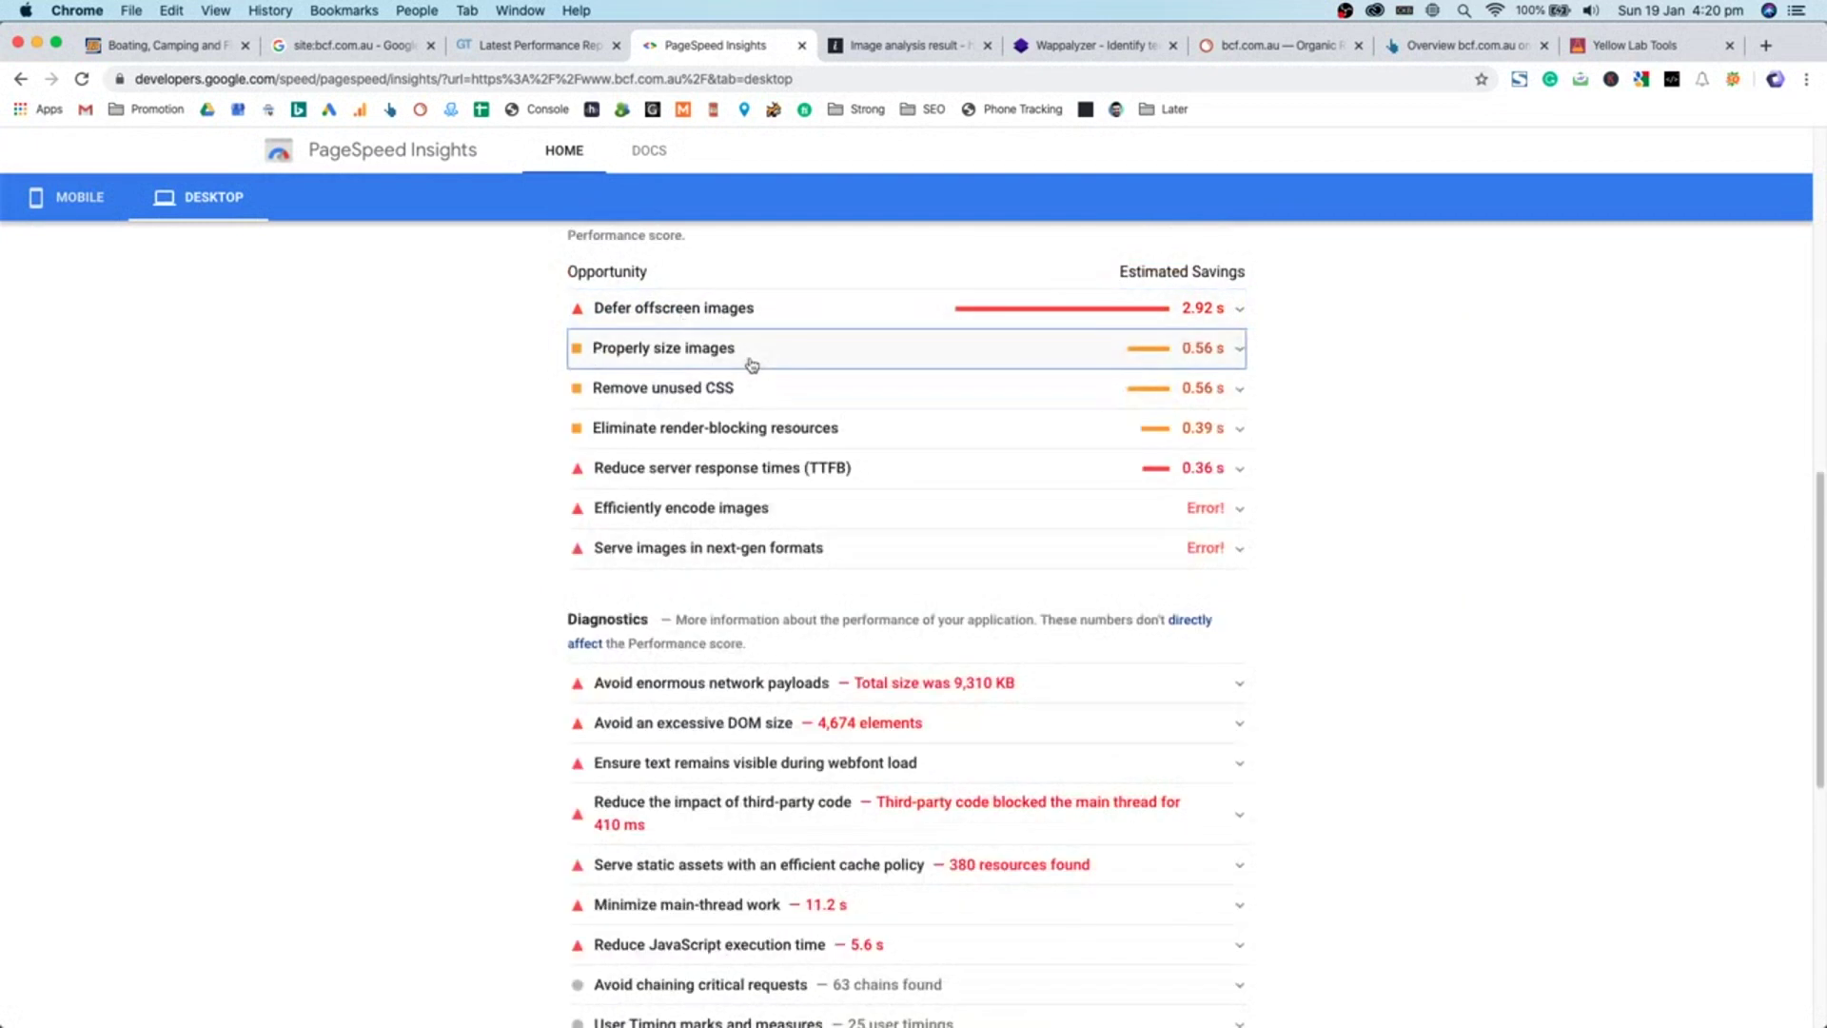
left_click(768, 391)
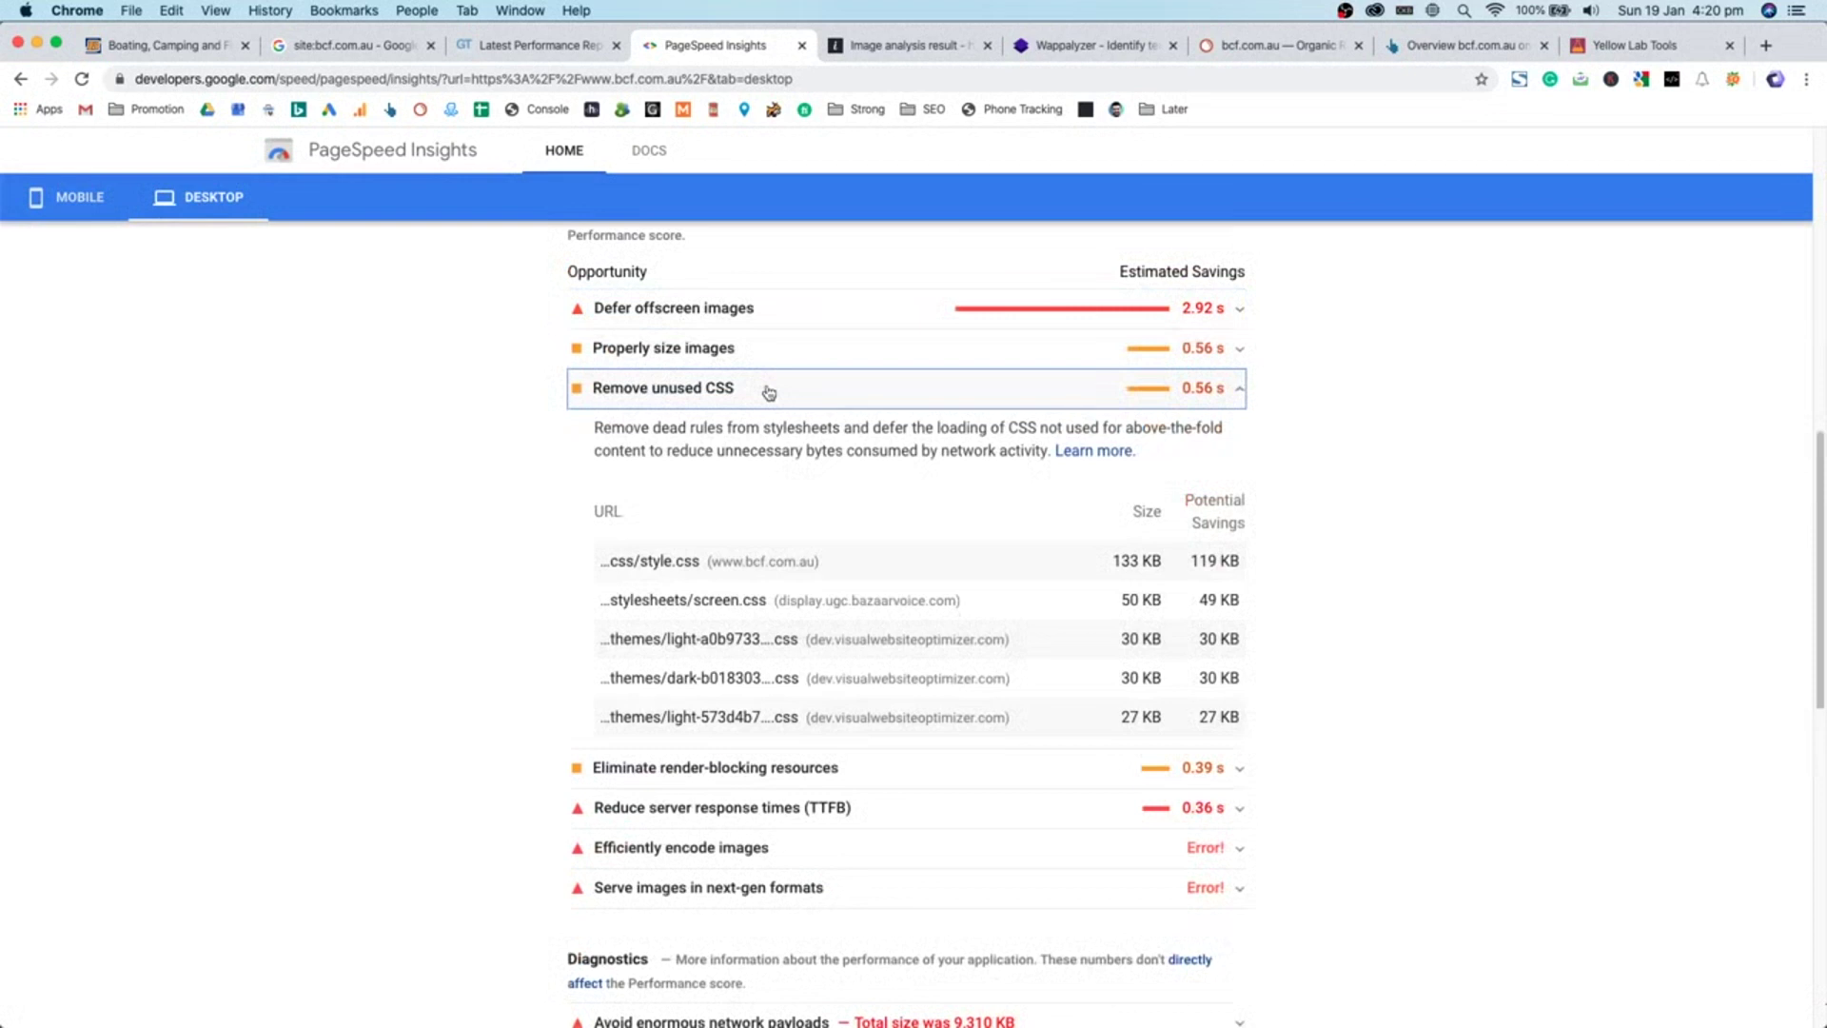
left_click(768, 391)
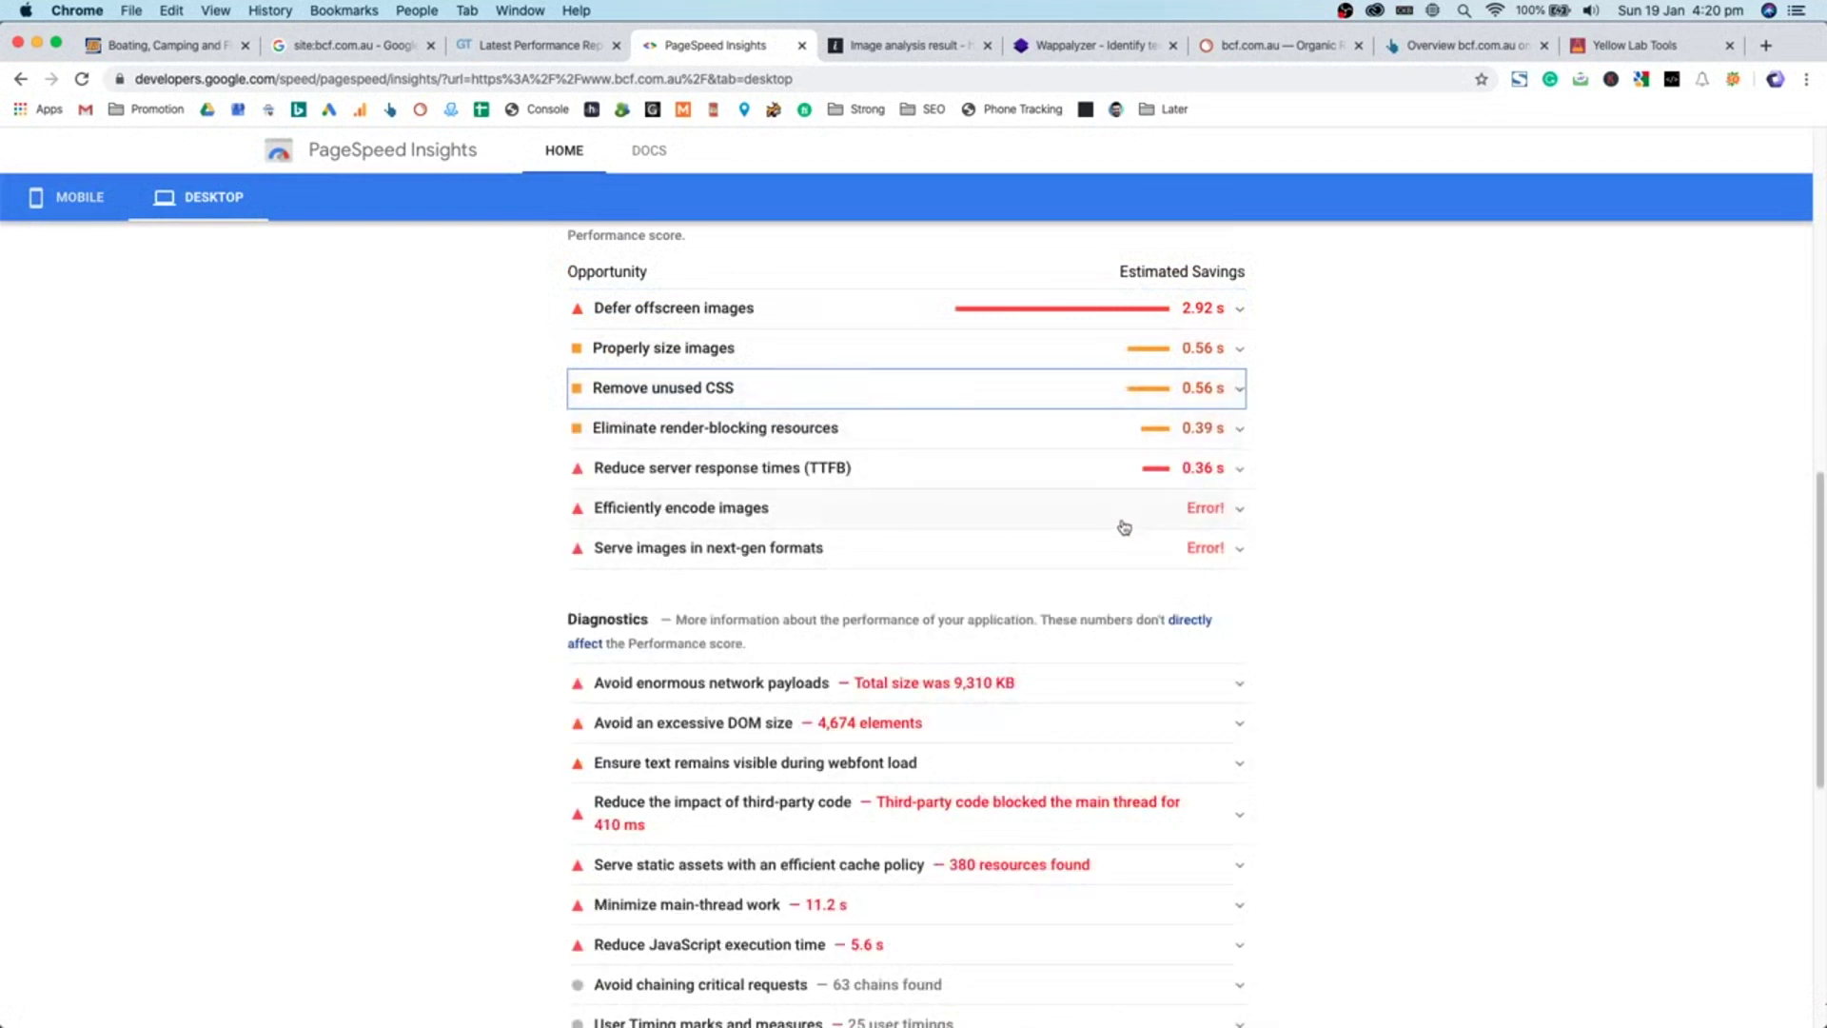
left_click(1172, 522)
left_click(1171, 519)
left_click(1168, 555)
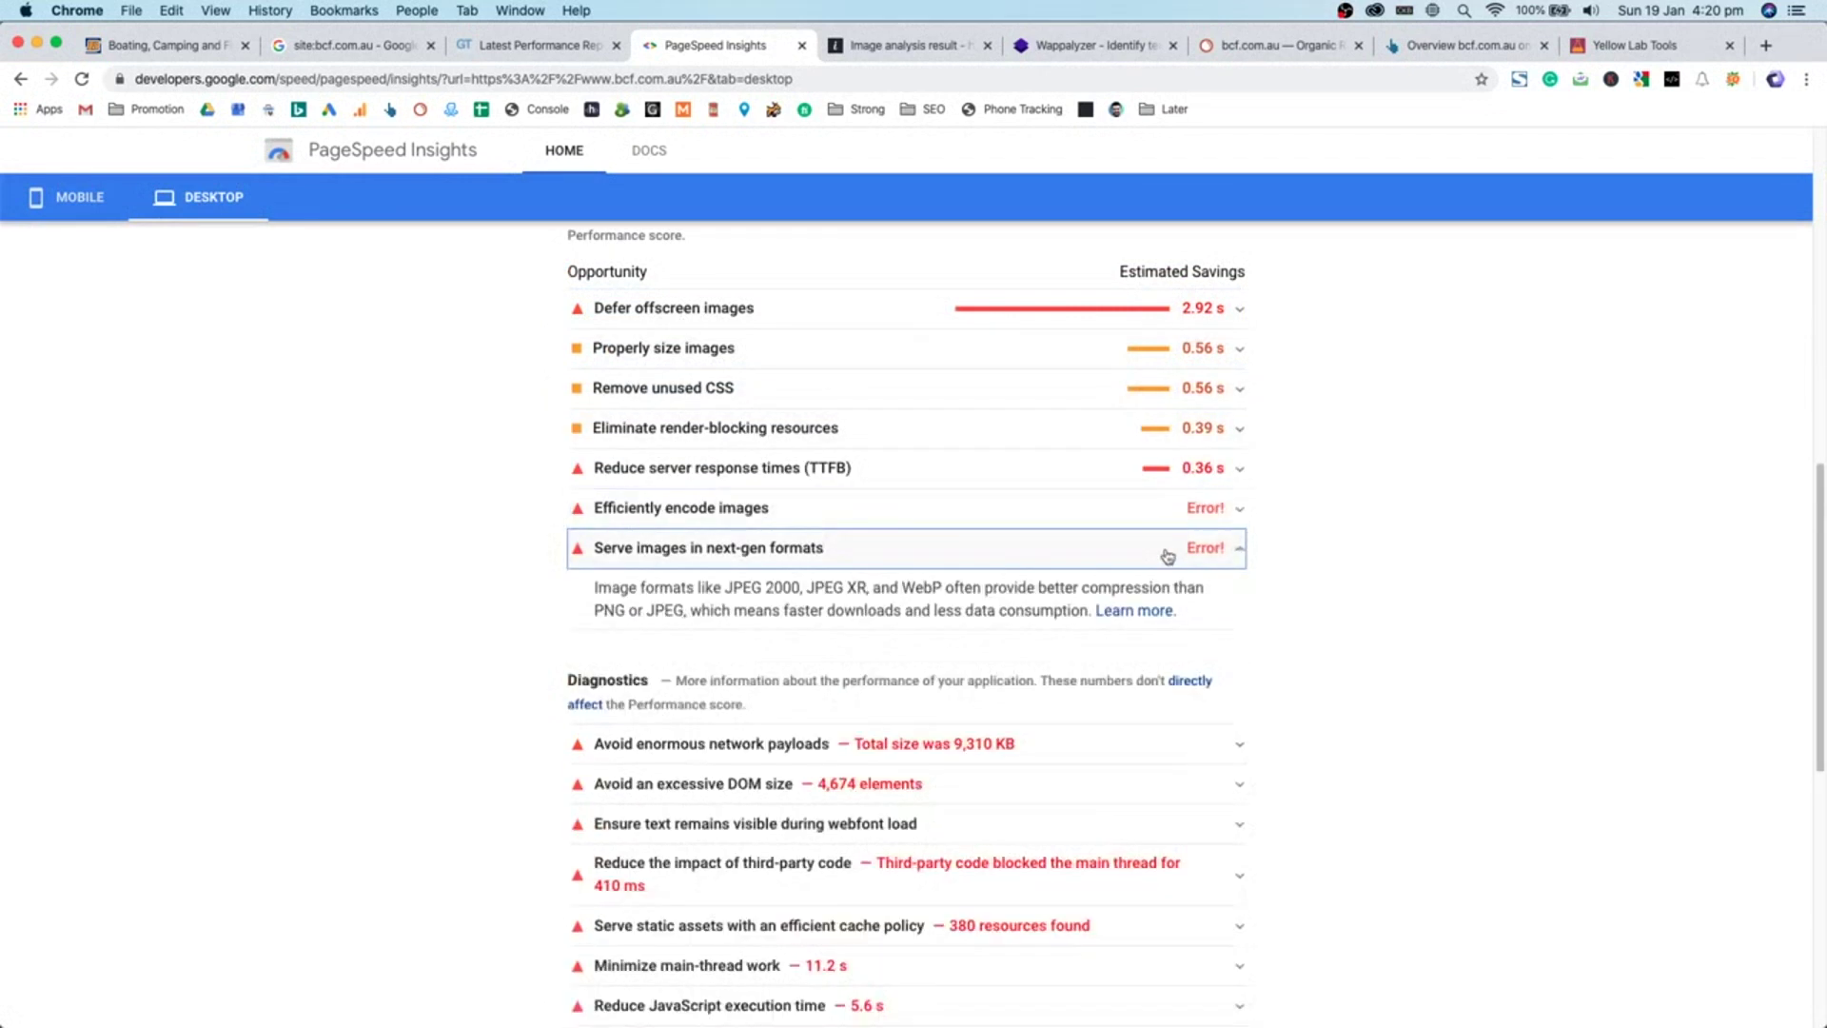
left_click(1167, 549)
scroll(1167, 555, "down", 2)
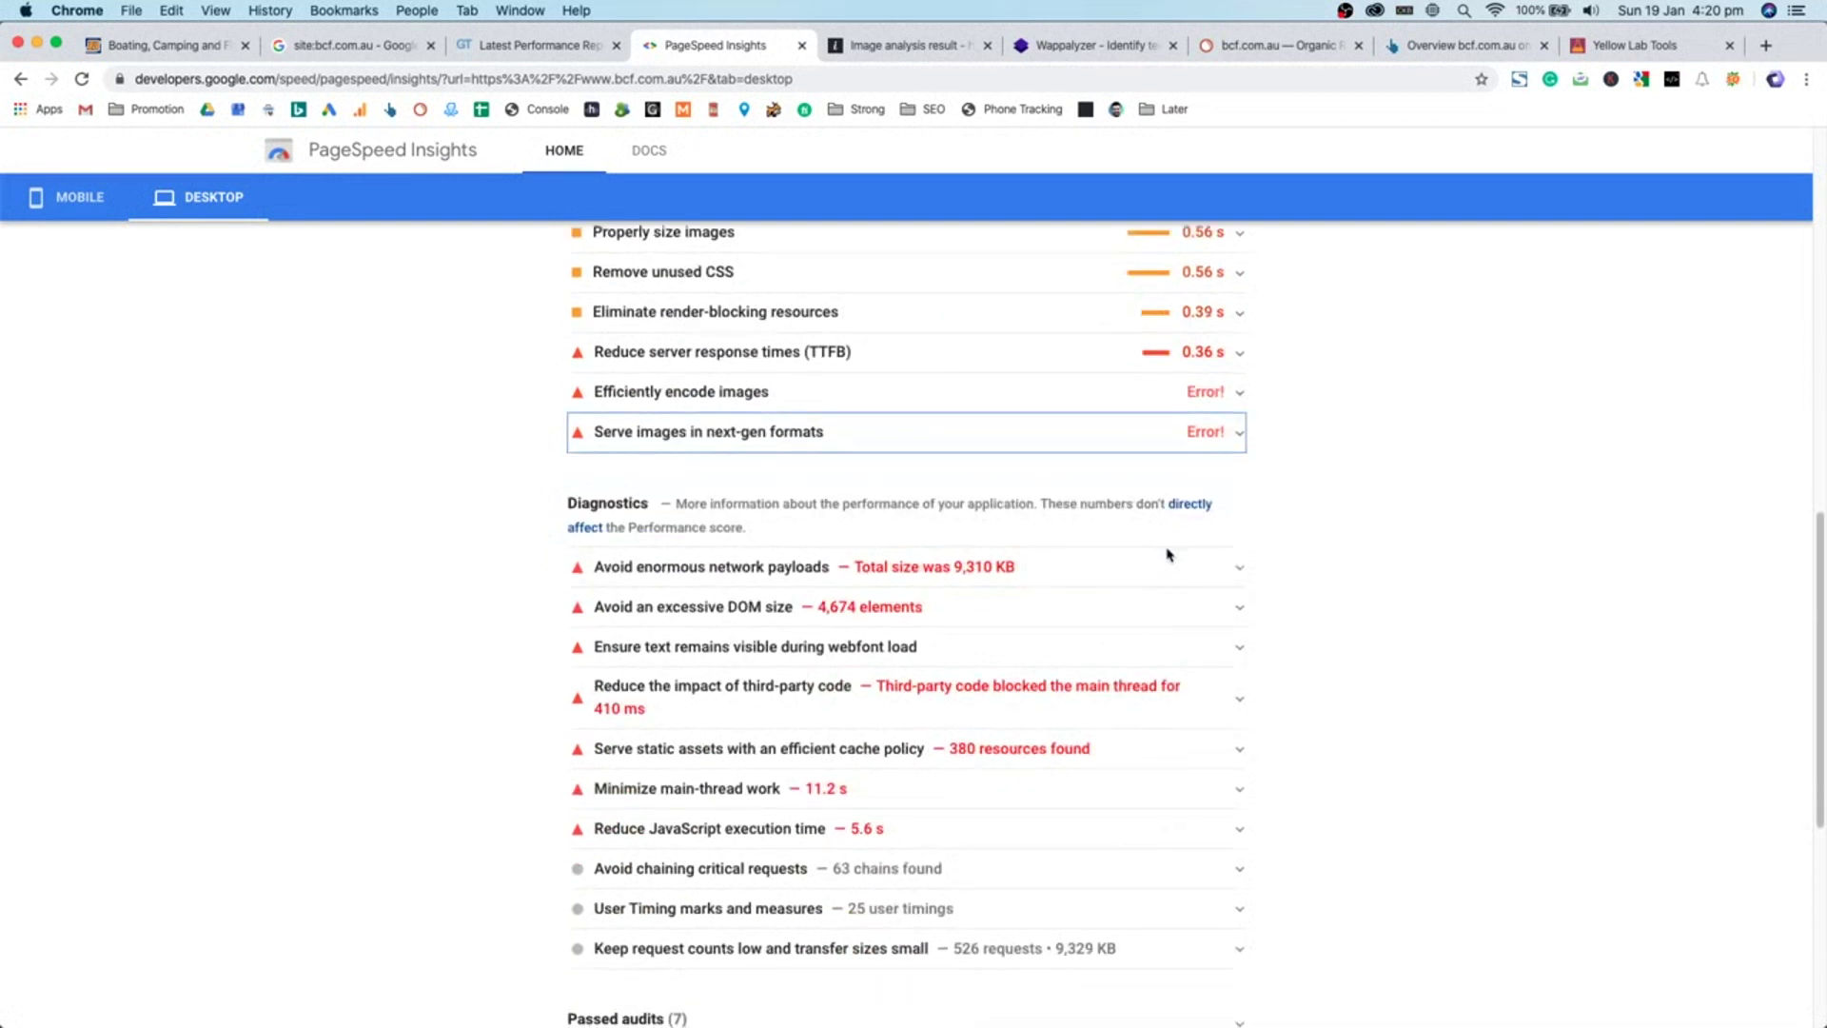
scroll(1204, 502, "up", 10)
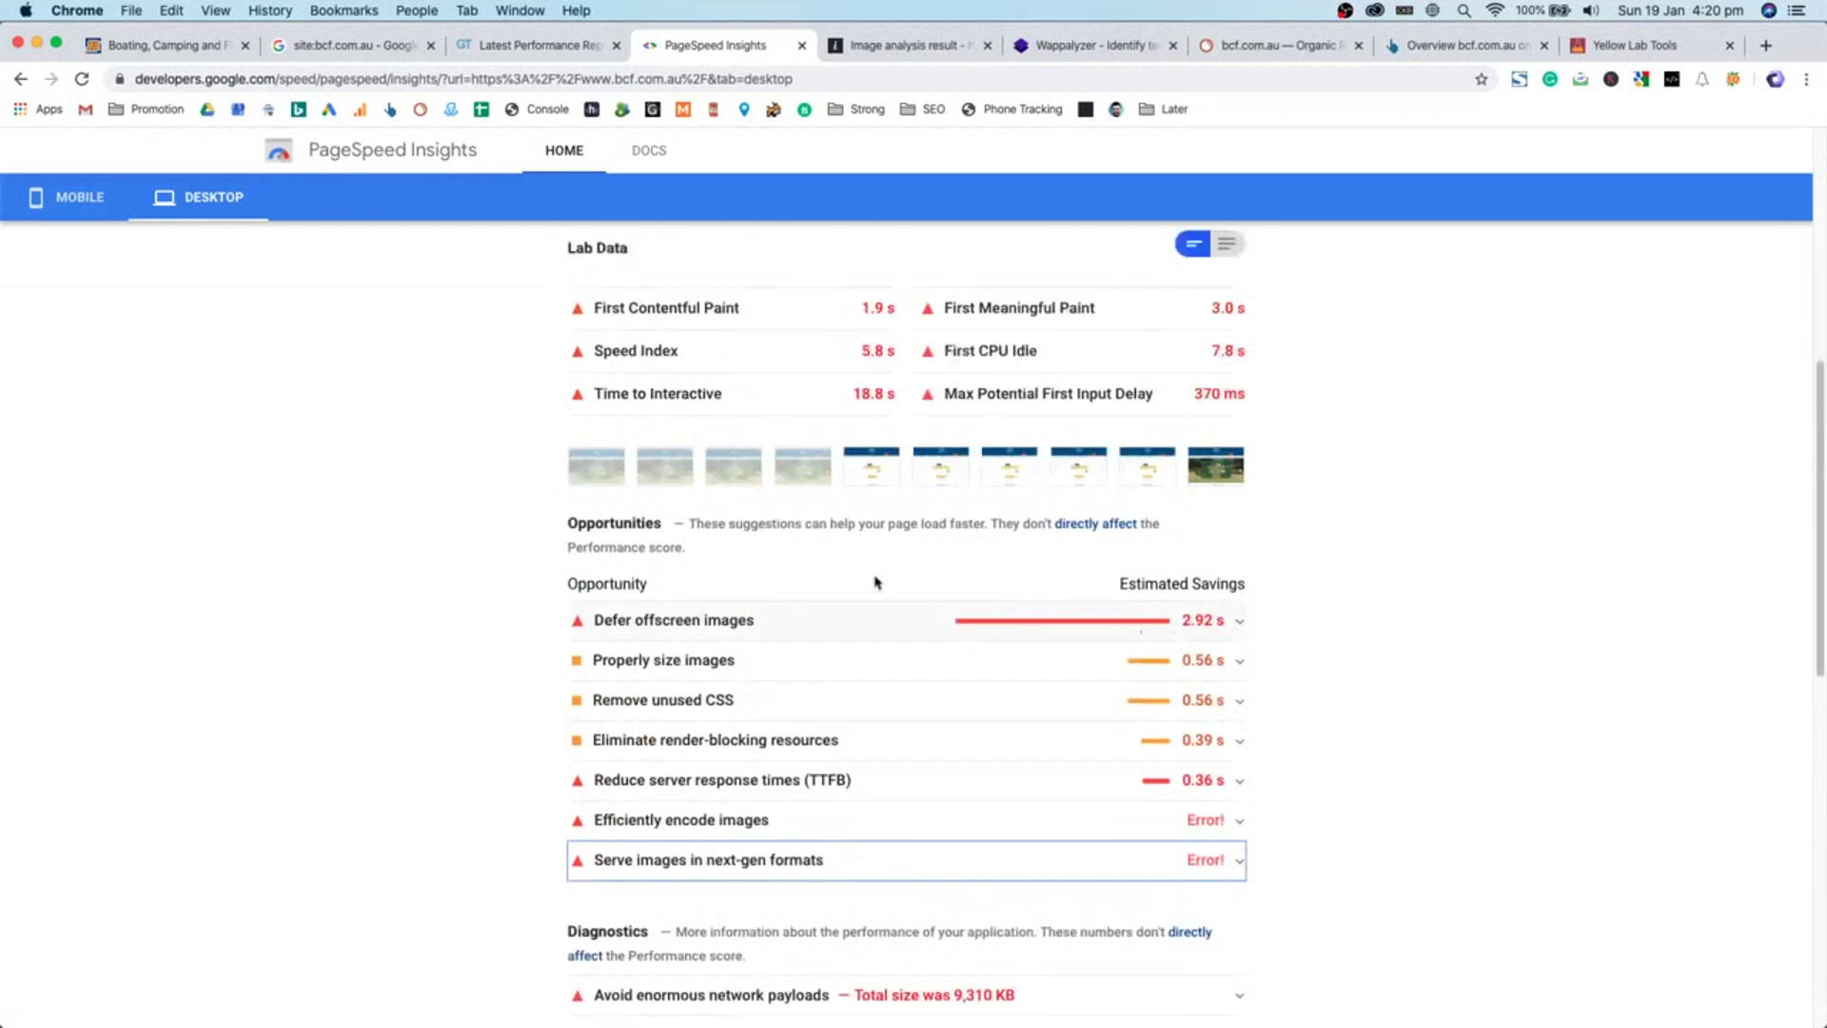
scroll(633, 542, "up", 4)
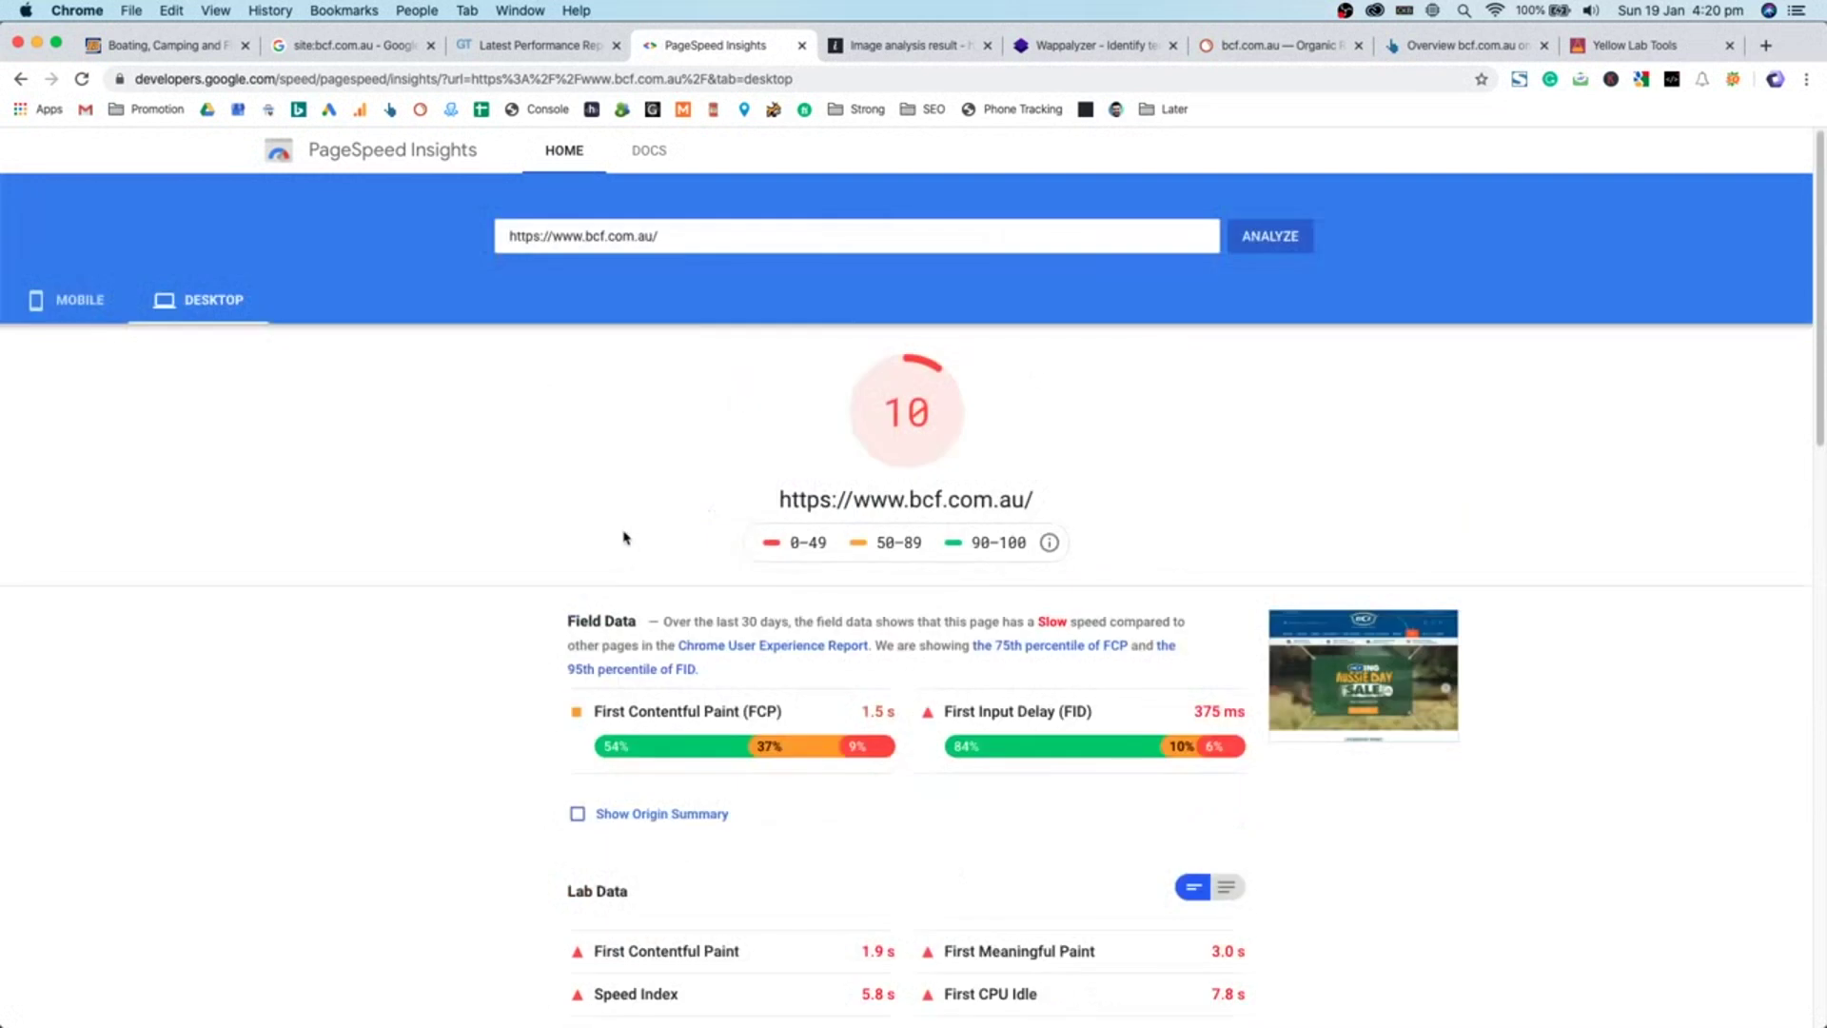
- Review the mobile results scoring 2, then close the GTmetrix report
left_click(88, 301)
scroll(211, 407, "down", 2)
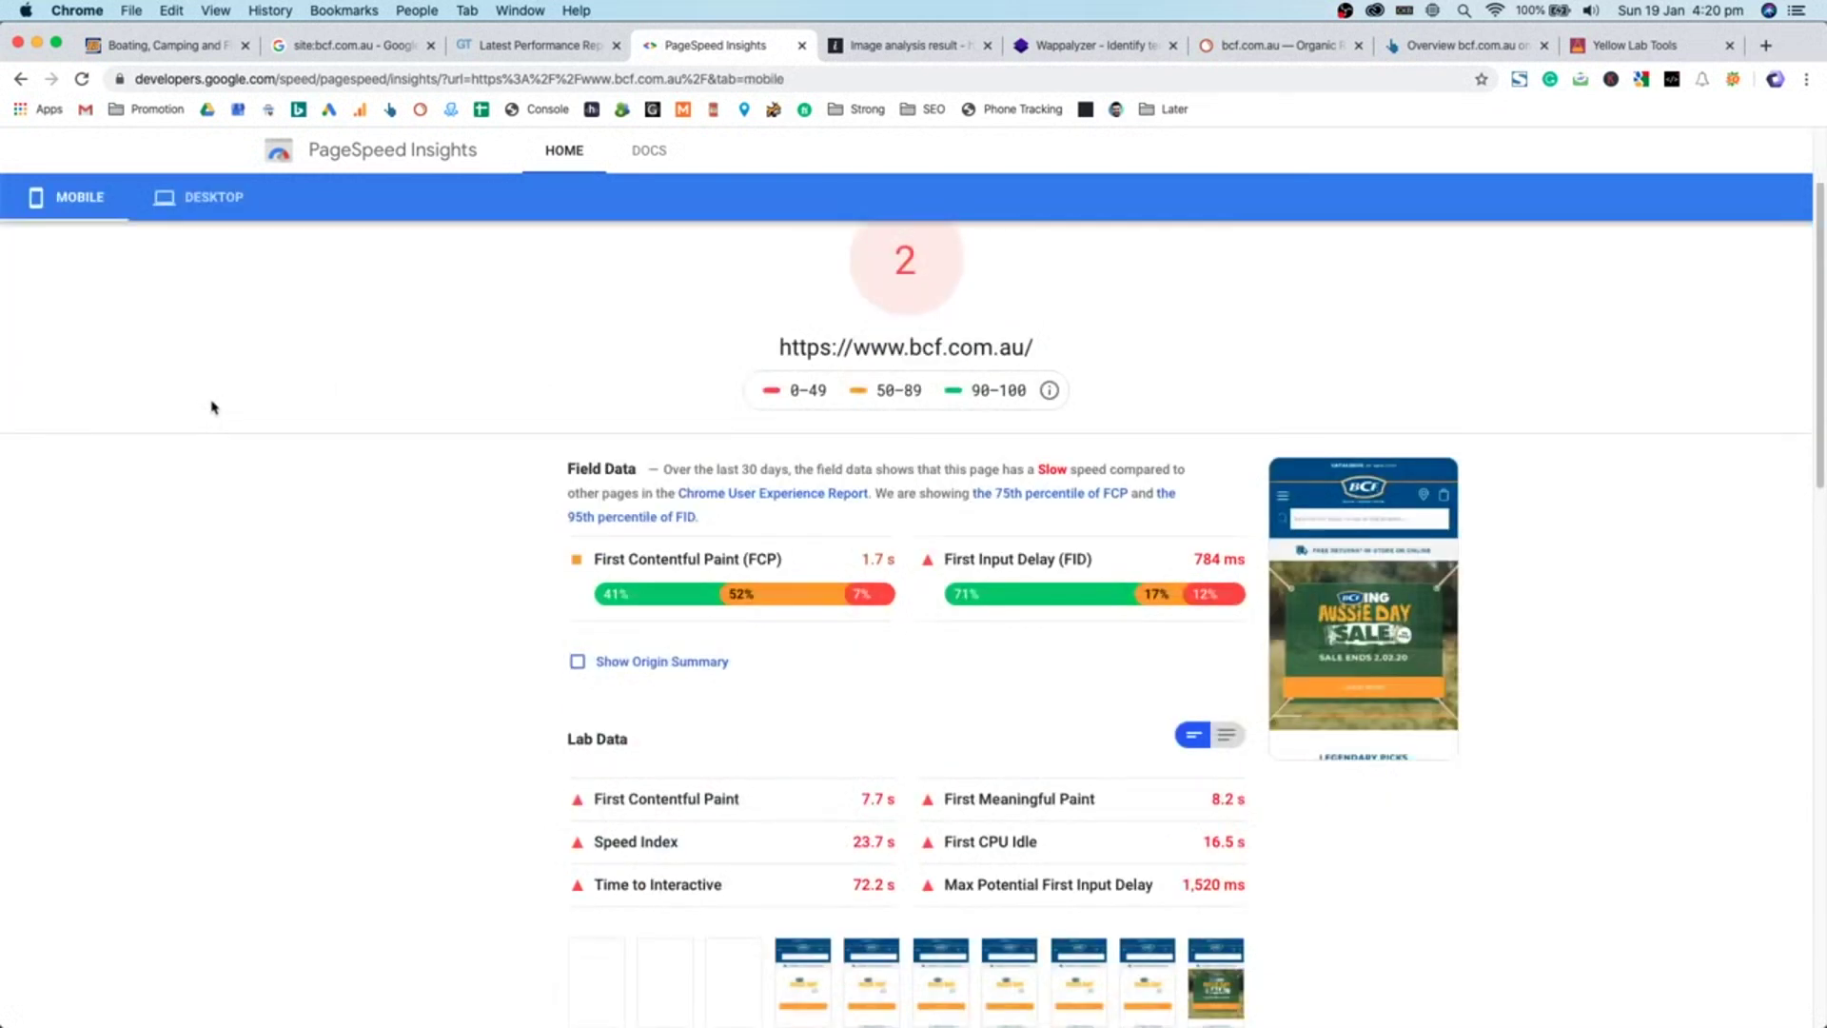
scroll(213, 408, "down", 20)
scroll(362, 395, "up", 20)
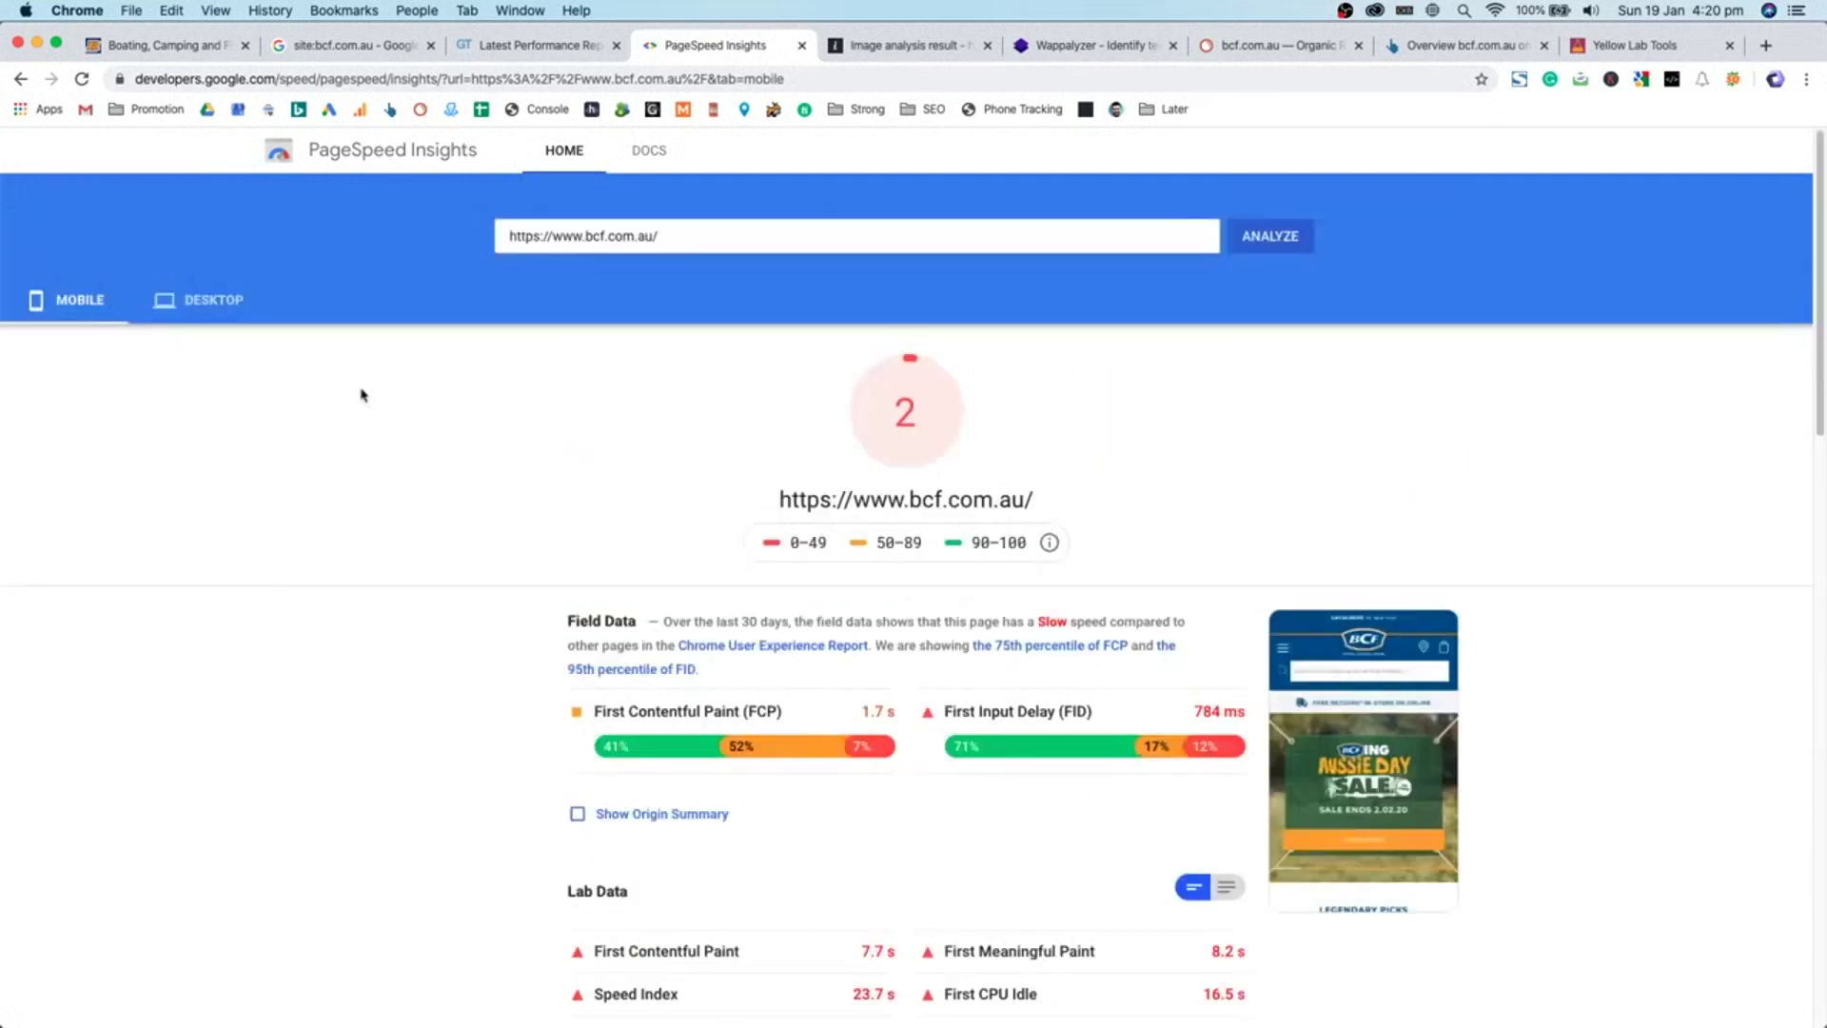
middle_click(560, 47)
- Close PageSpeed Insights, review imagekit.io's 1.0 MB image savings, and run the mobile analysis
middle_click(560, 48)
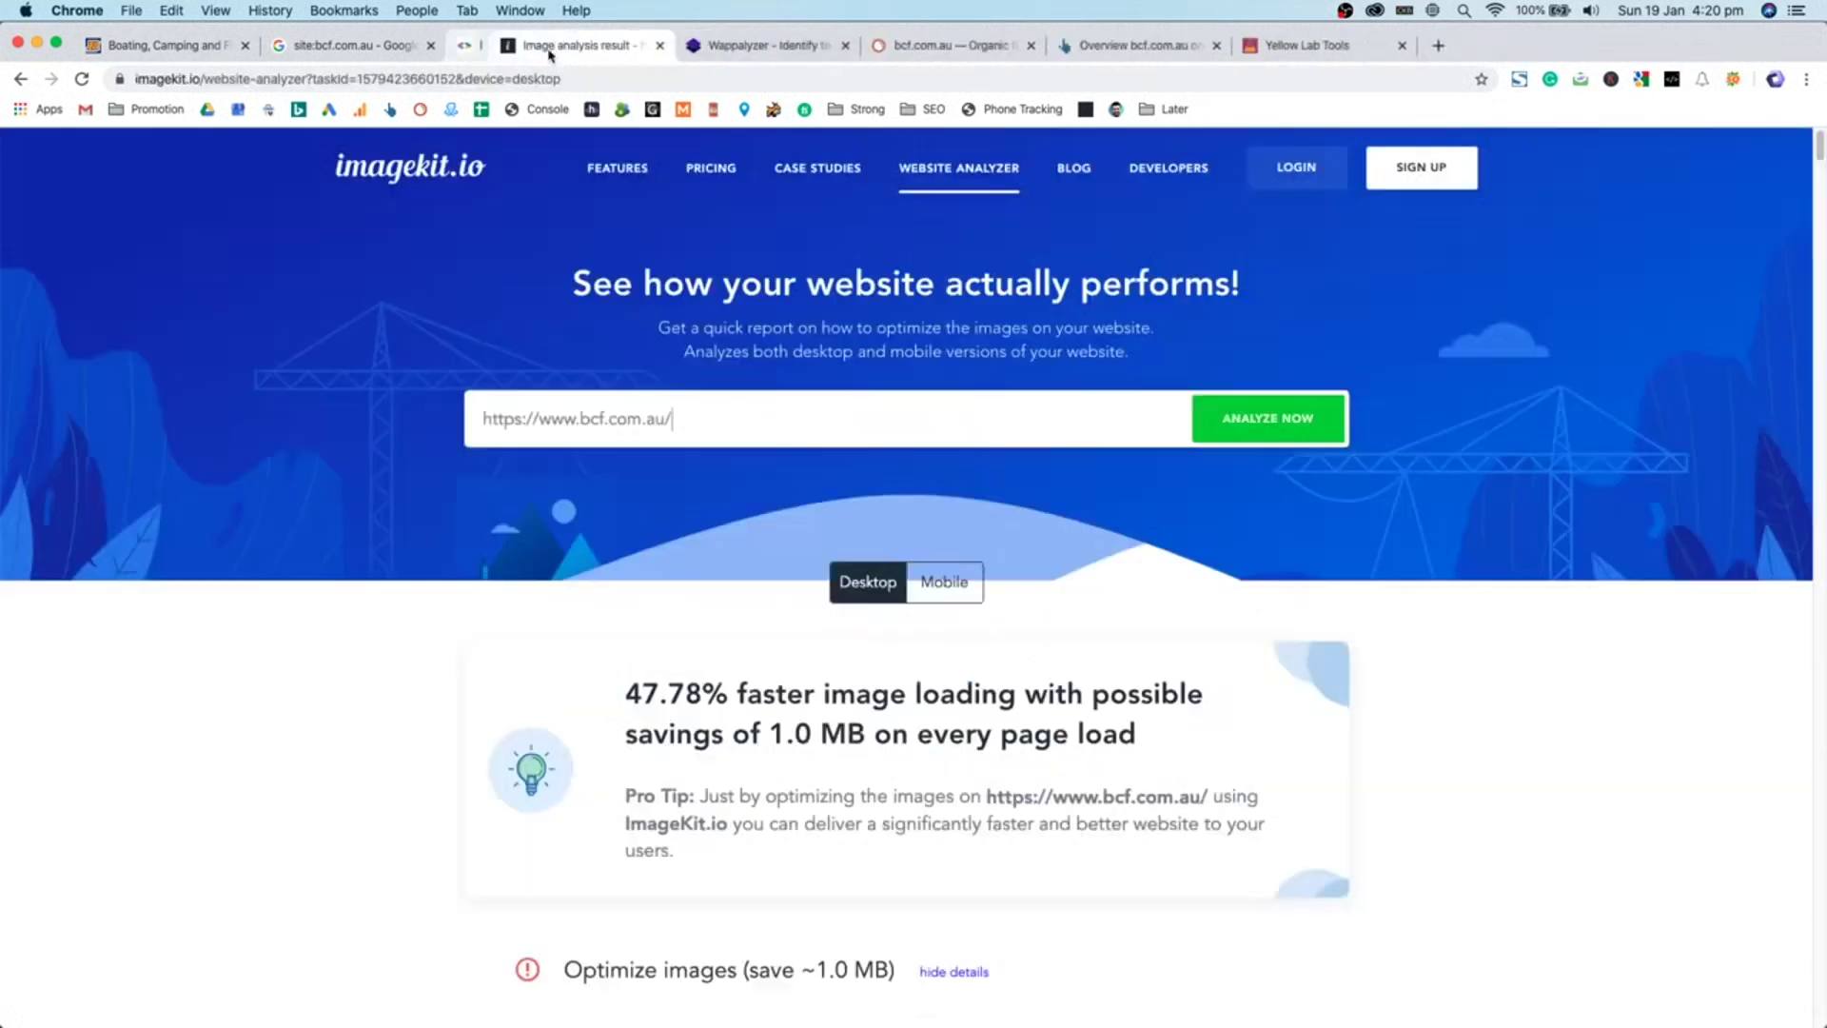
scroll(915, 494, "down", 6)
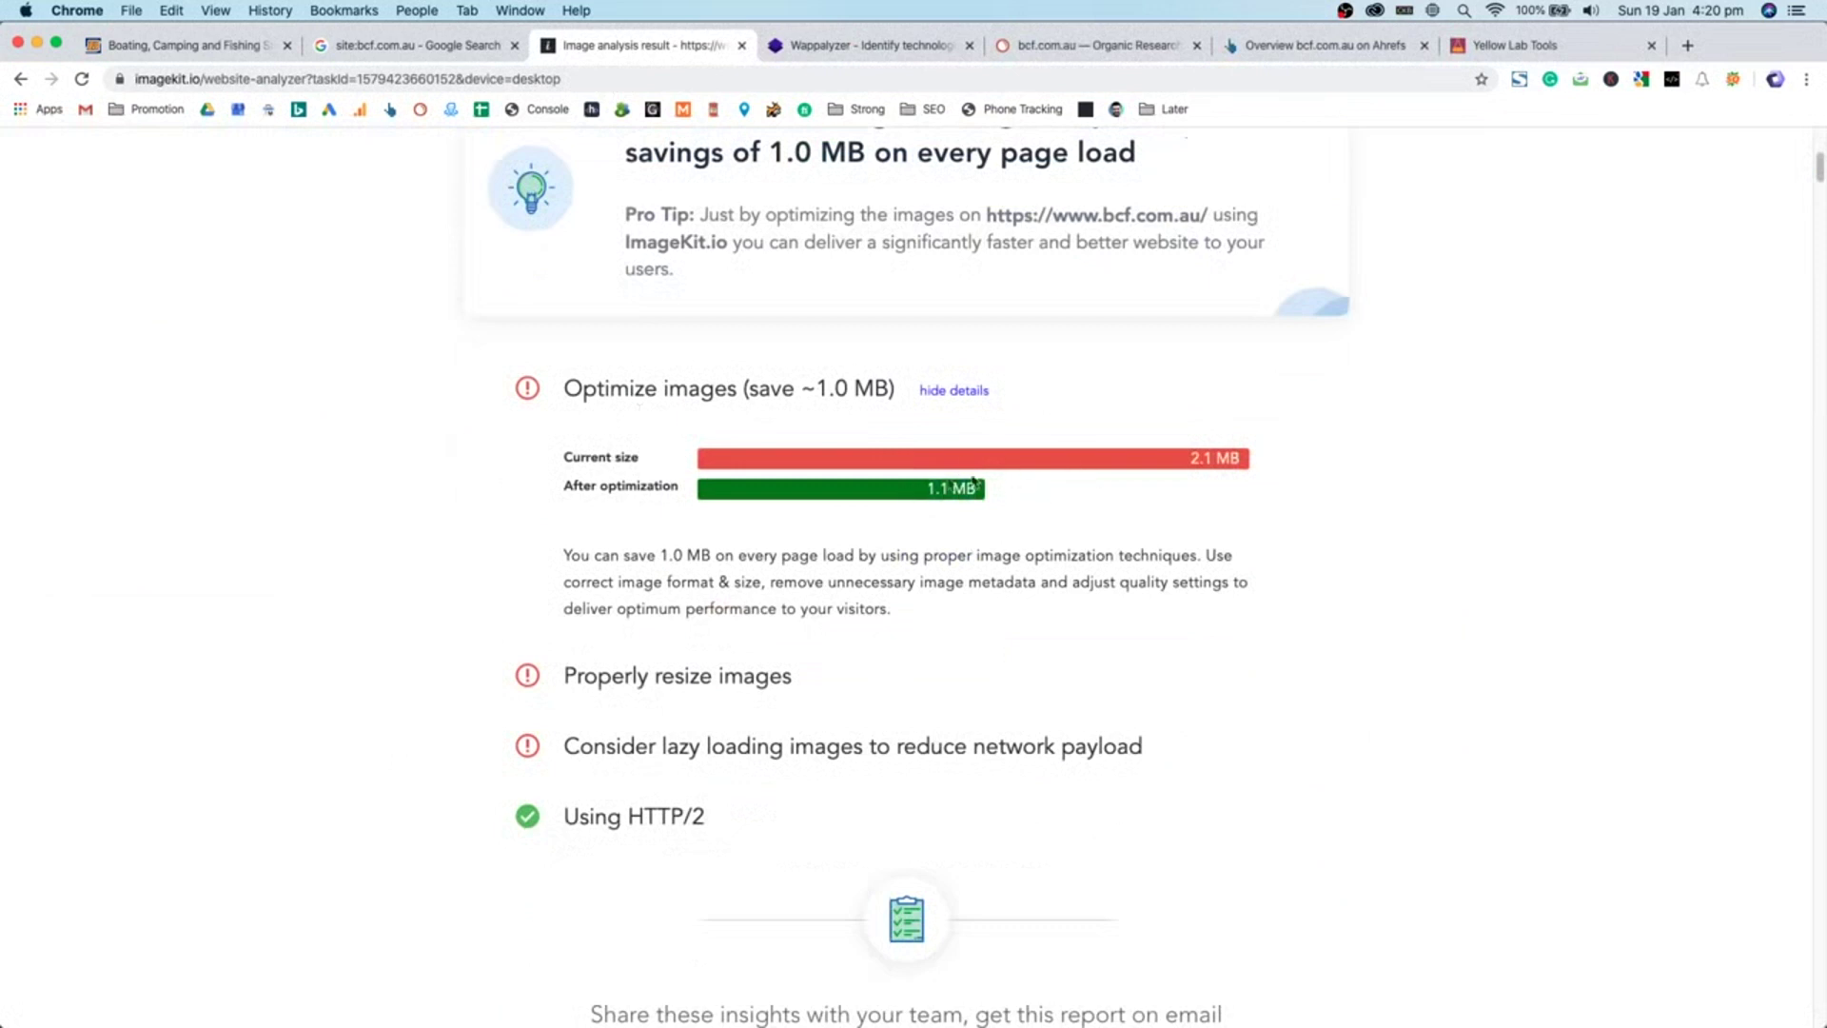
scroll(1074, 524, "down", 1)
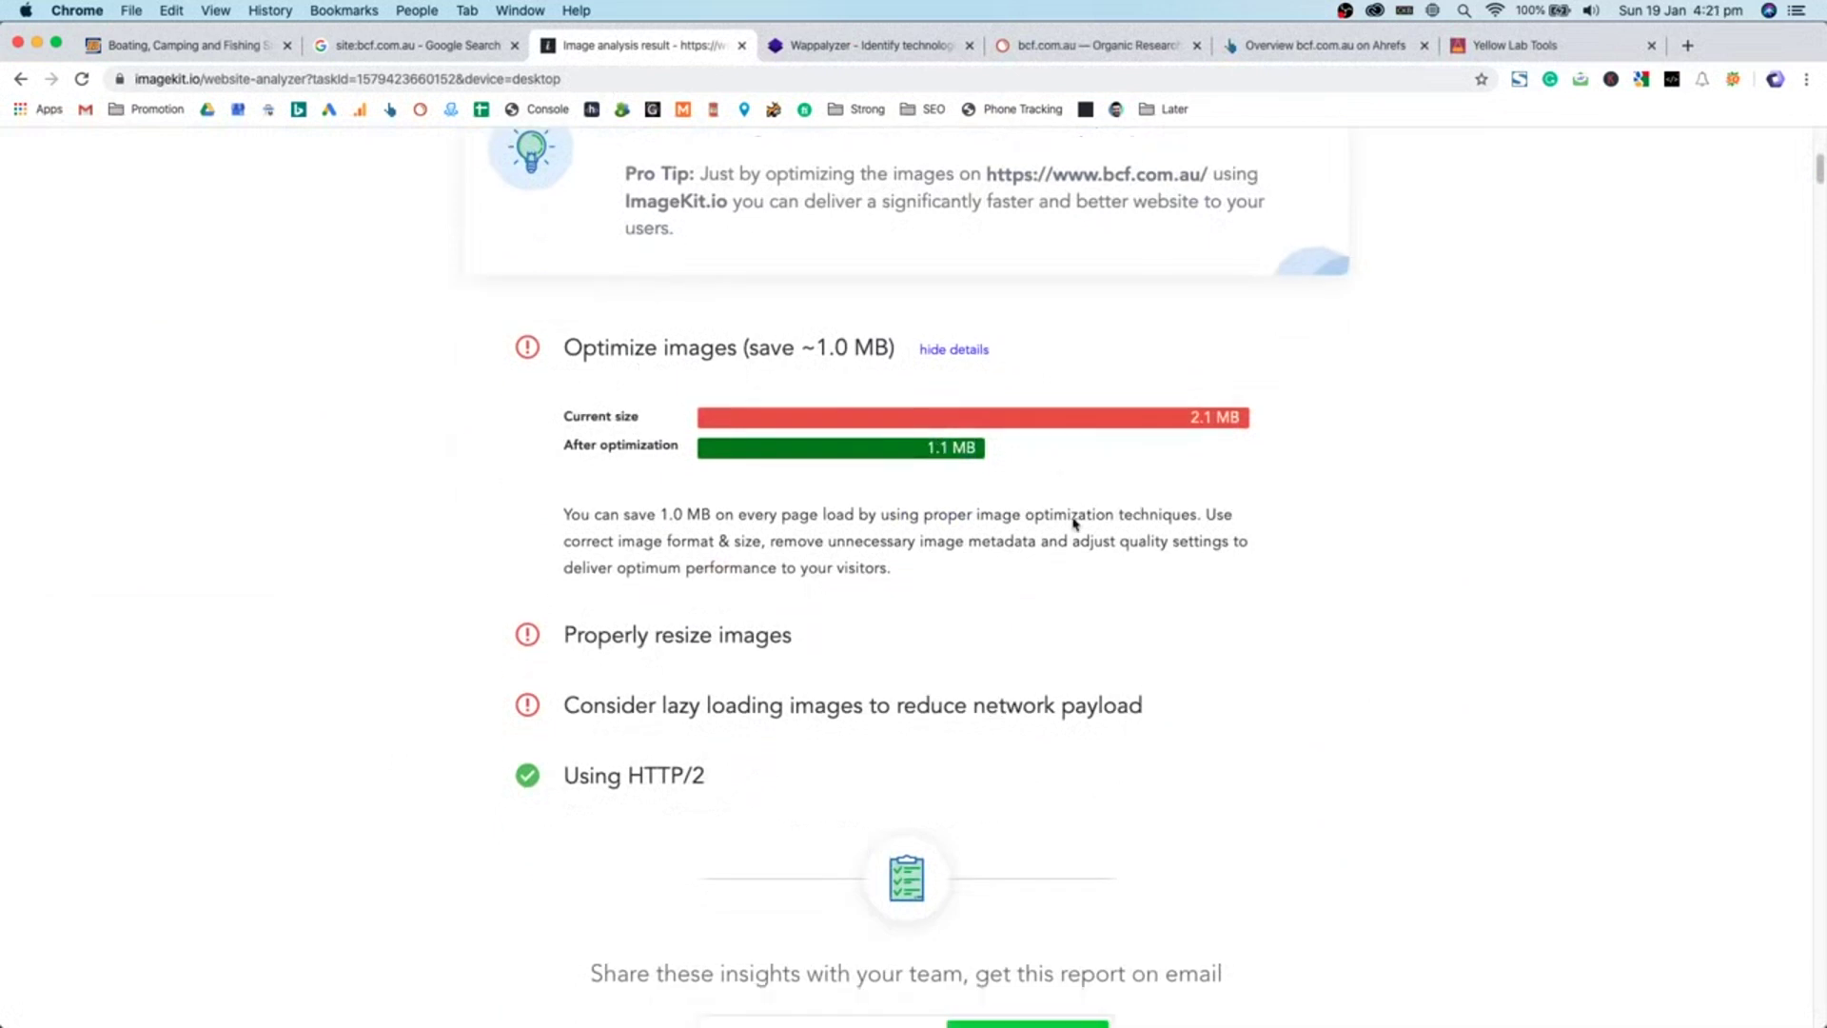
scroll(1073, 516, "down", 8)
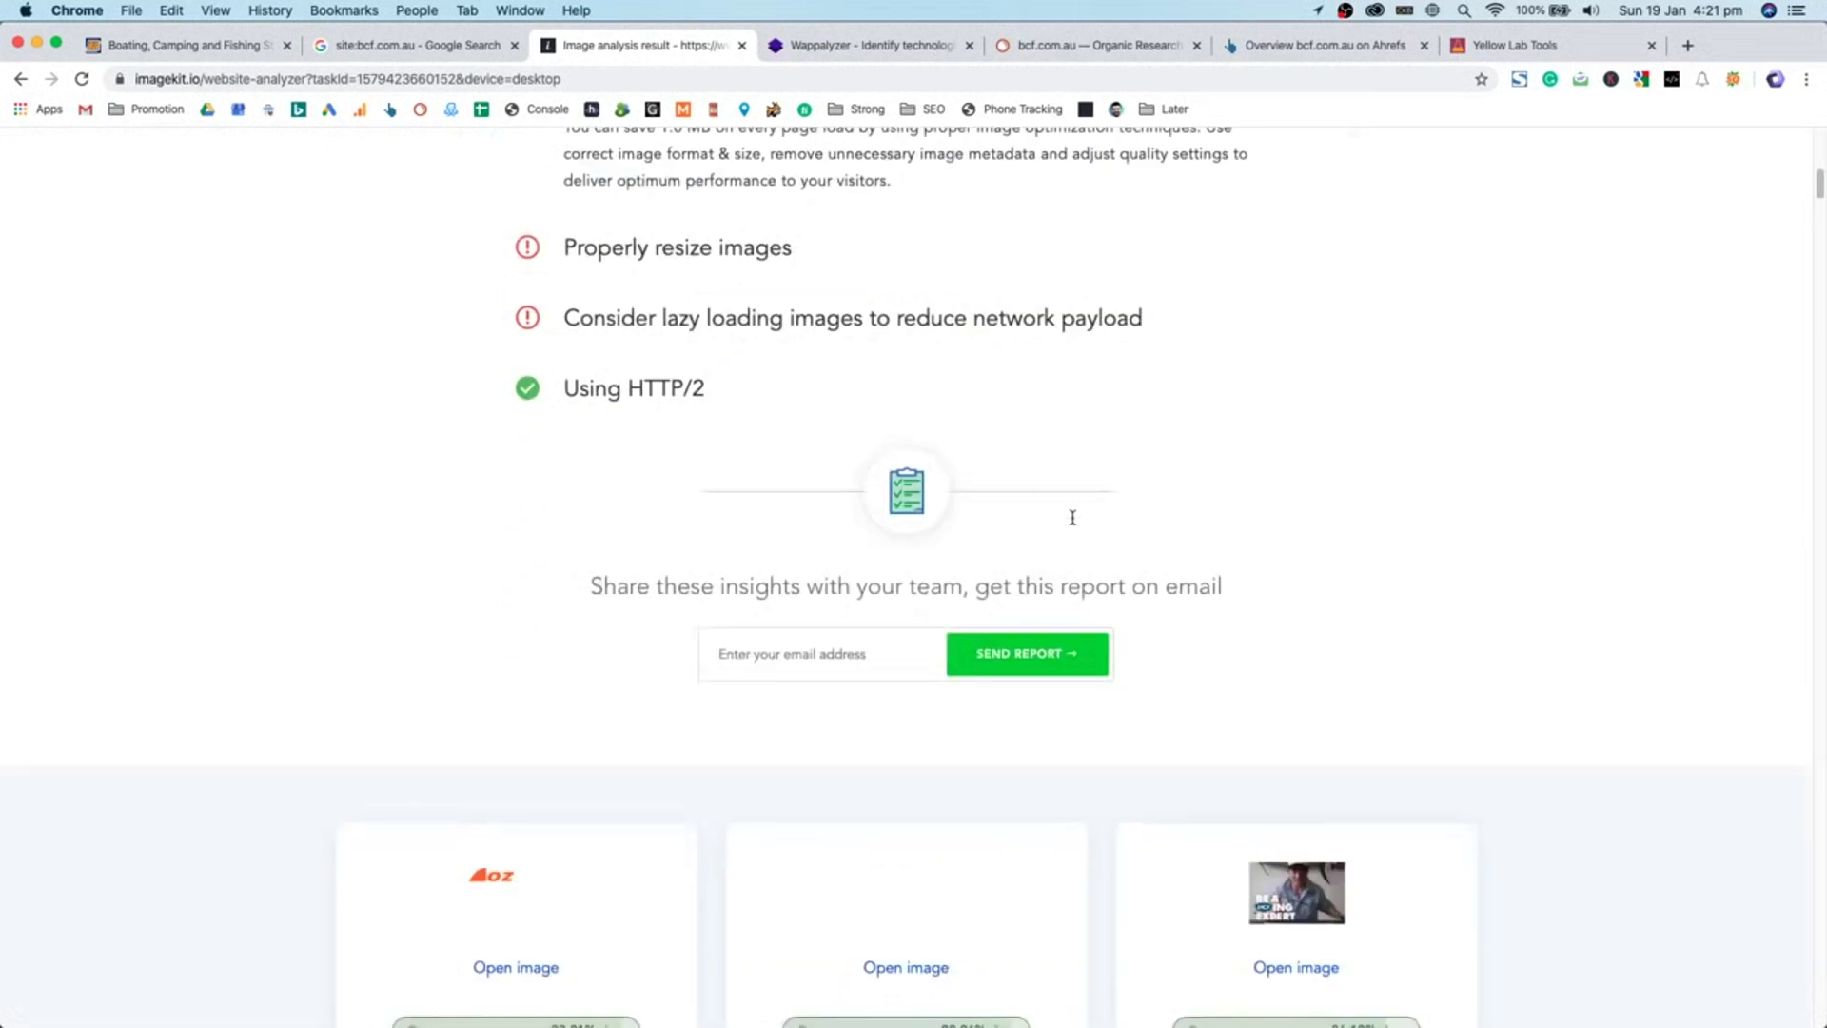
scroll(1073, 523, "up", 10)
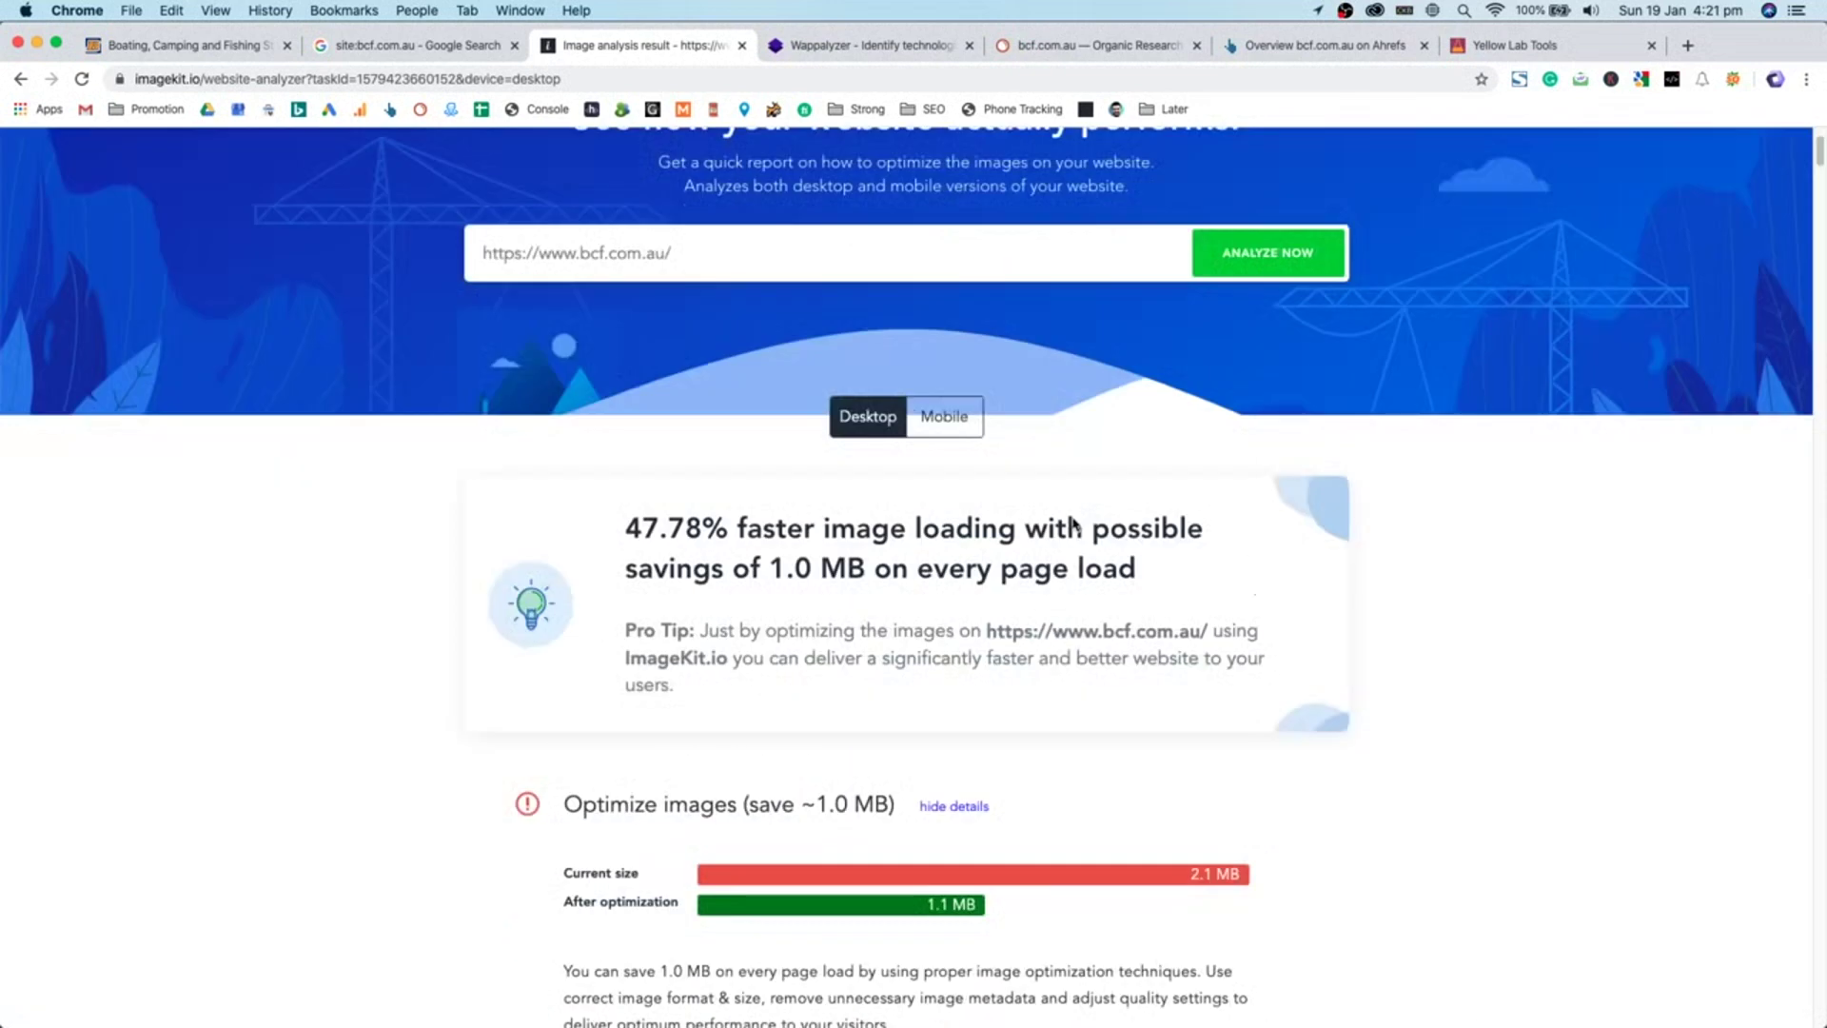
scroll(658, 401, "up", 2)
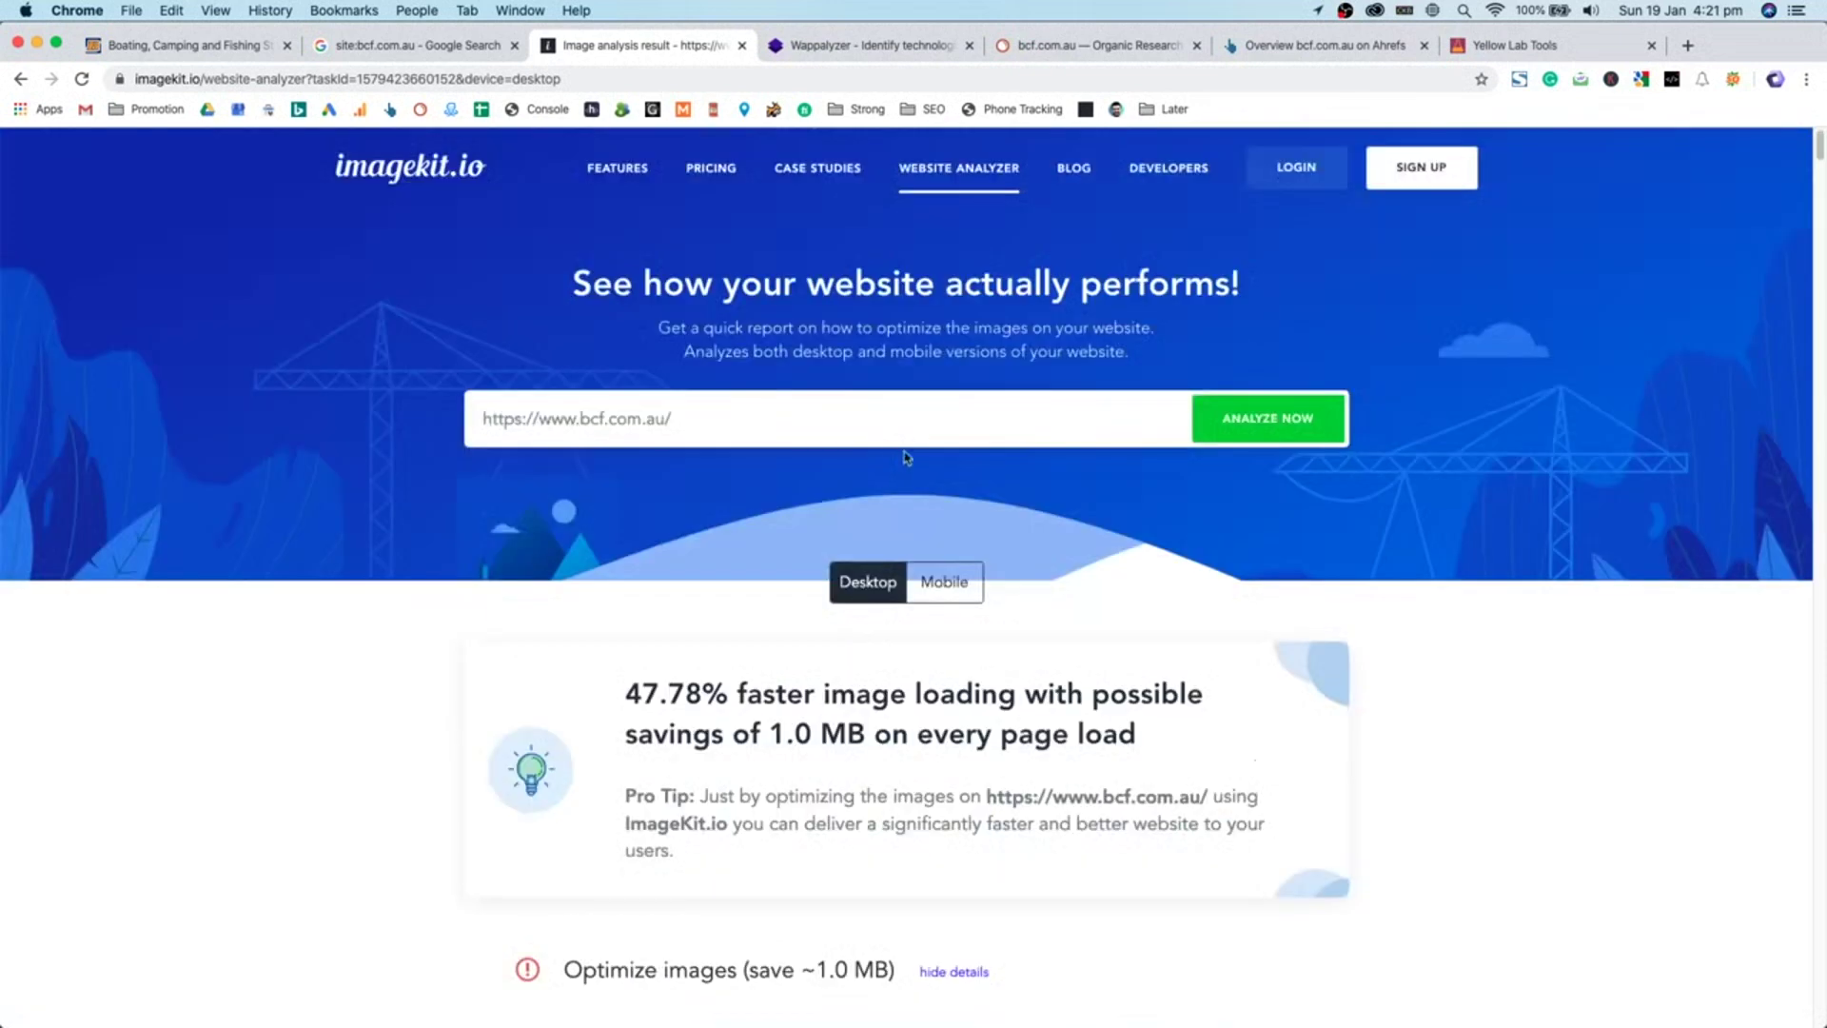
left_click(966, 586)
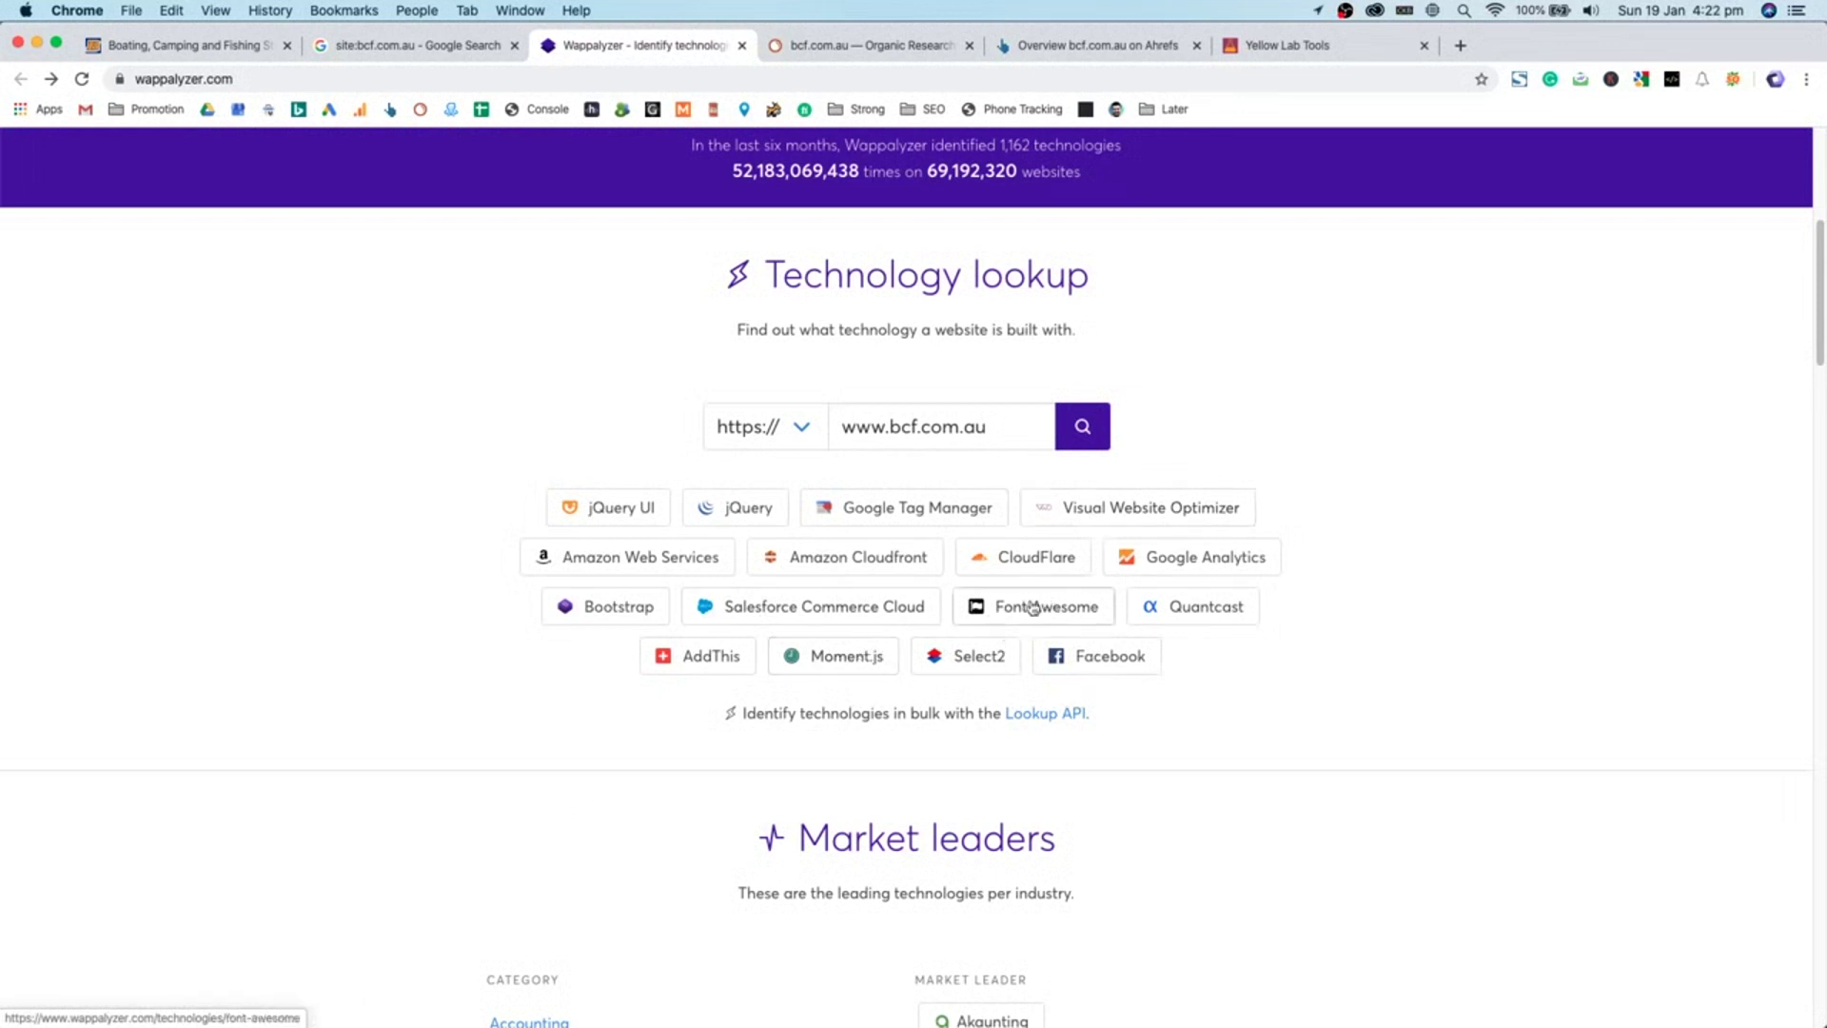
scroll(811, 710, "down", 1)
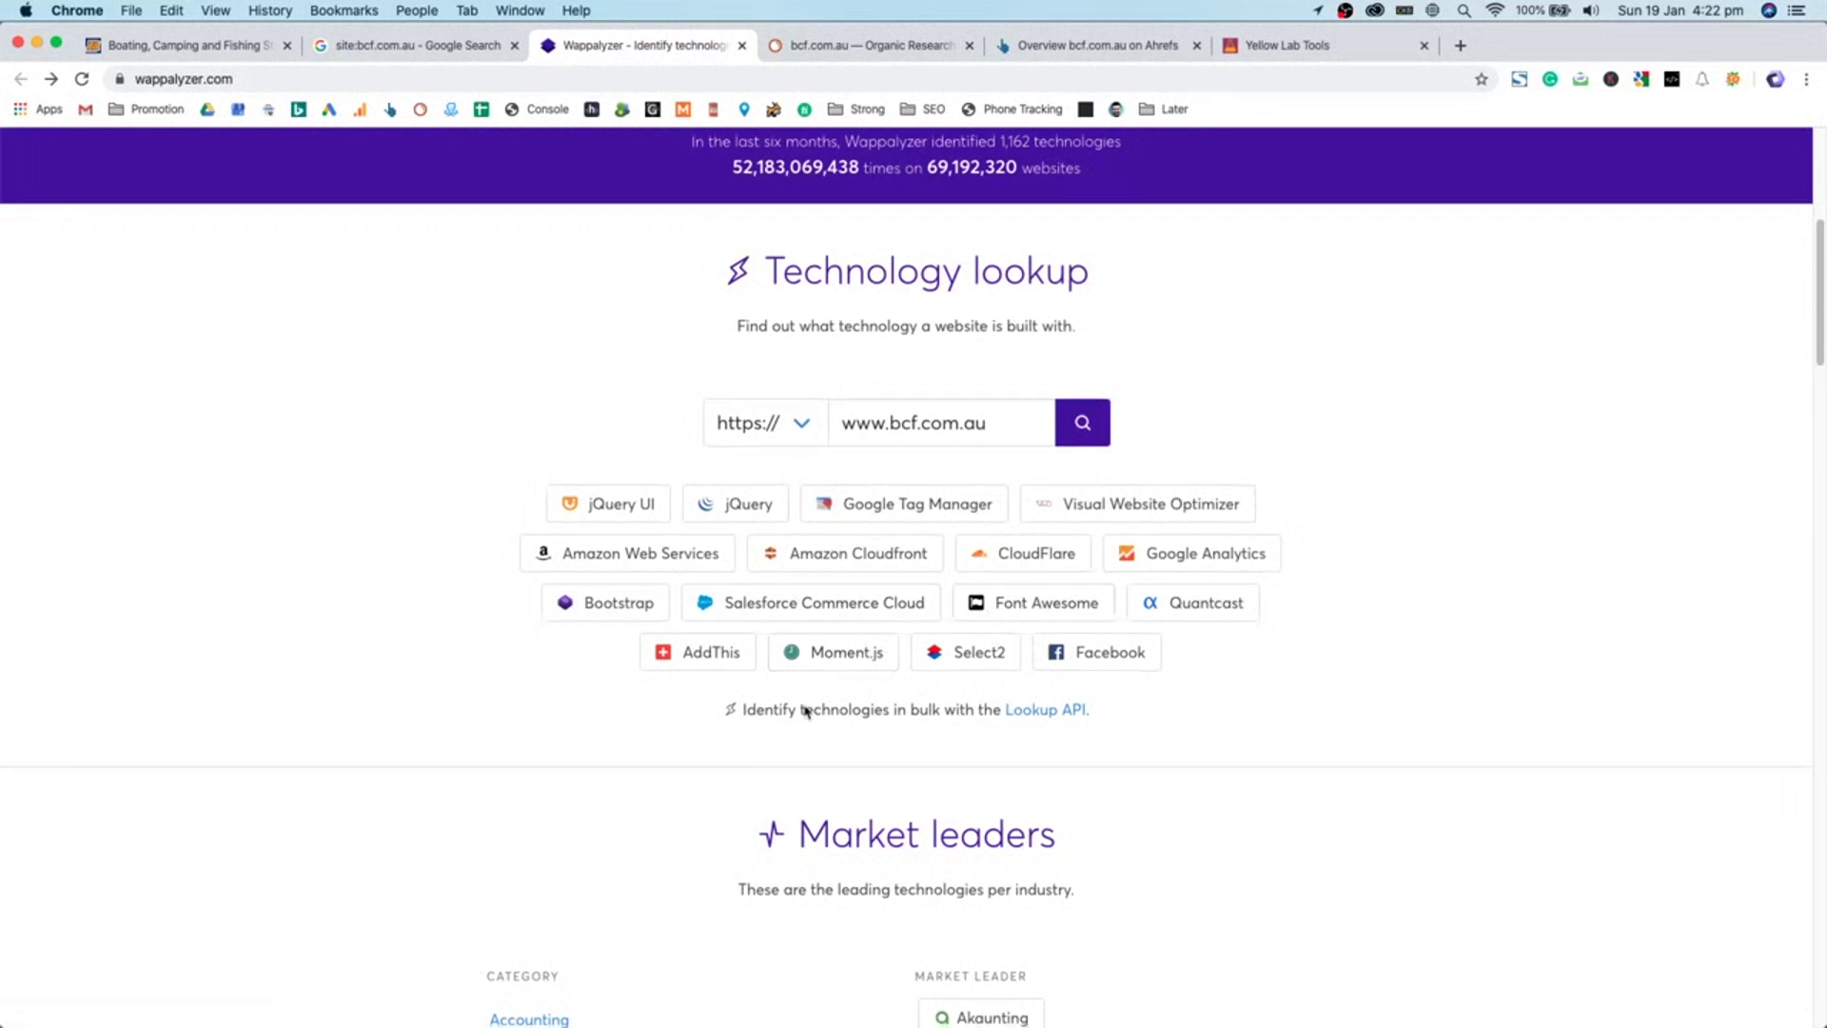
scroll(1126, 612, "down", 5)
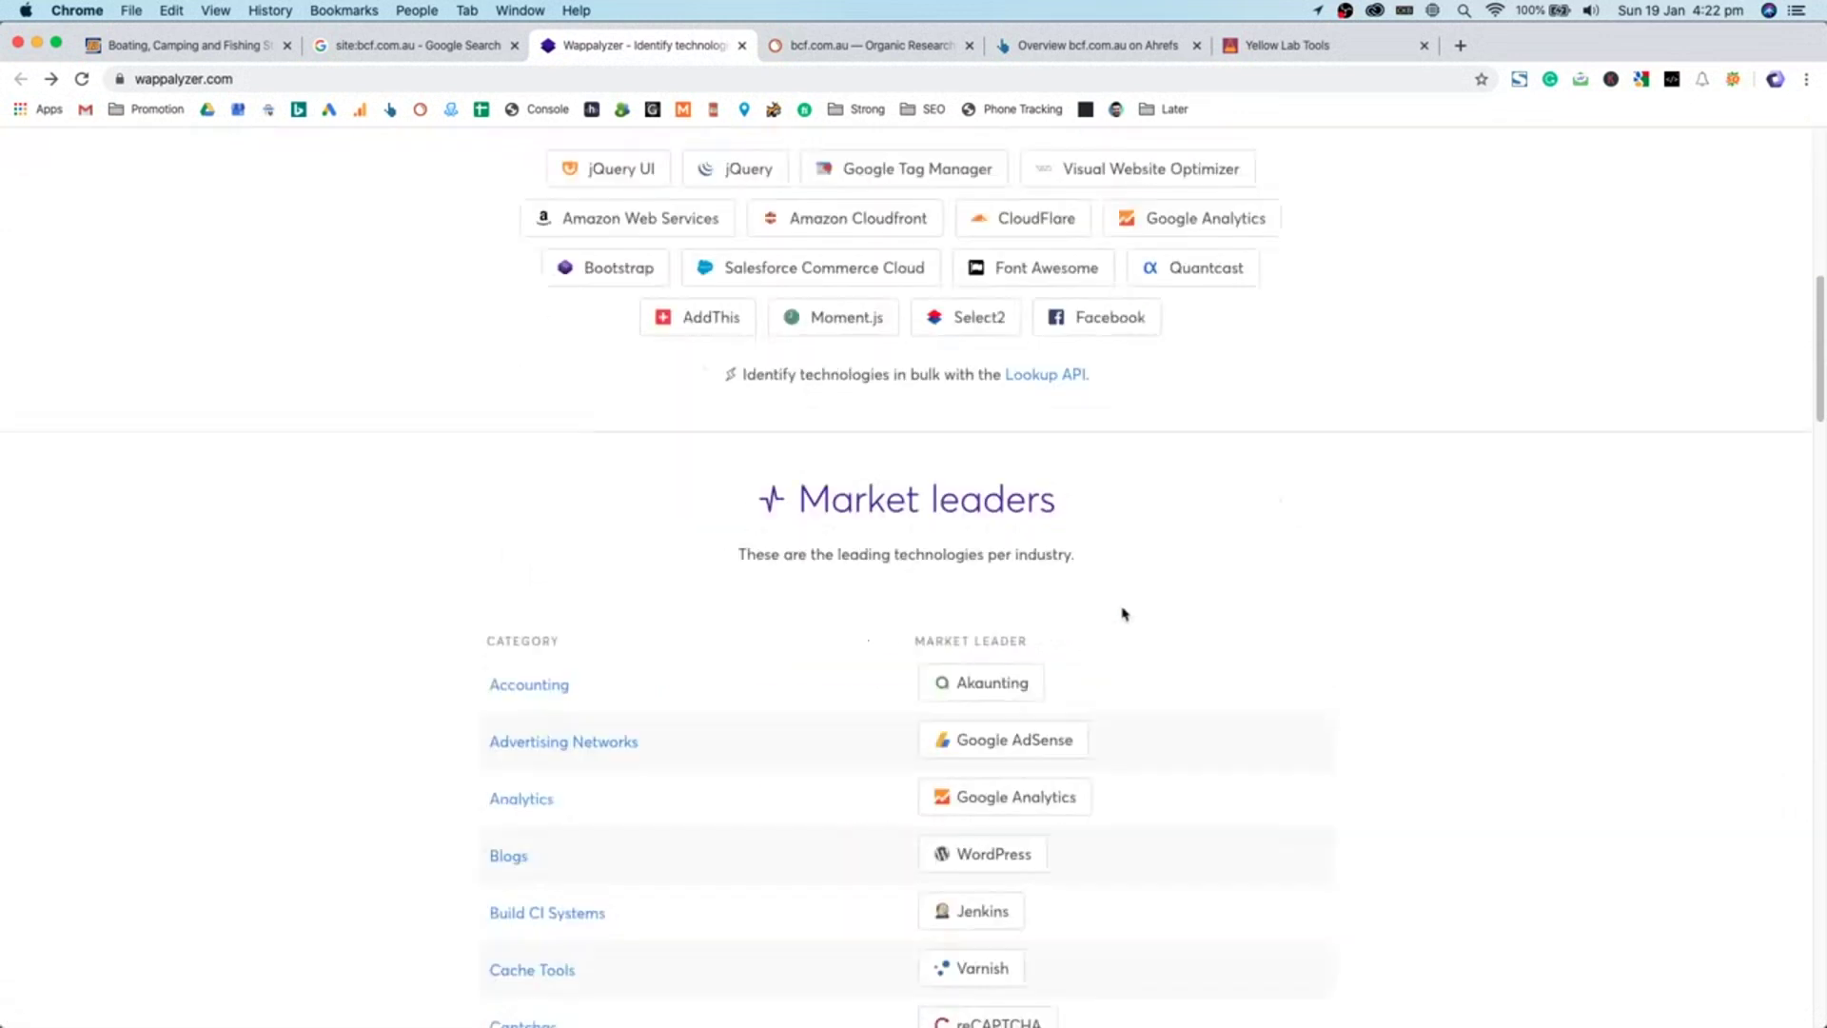
scroll(1138, 624, "up", 4)
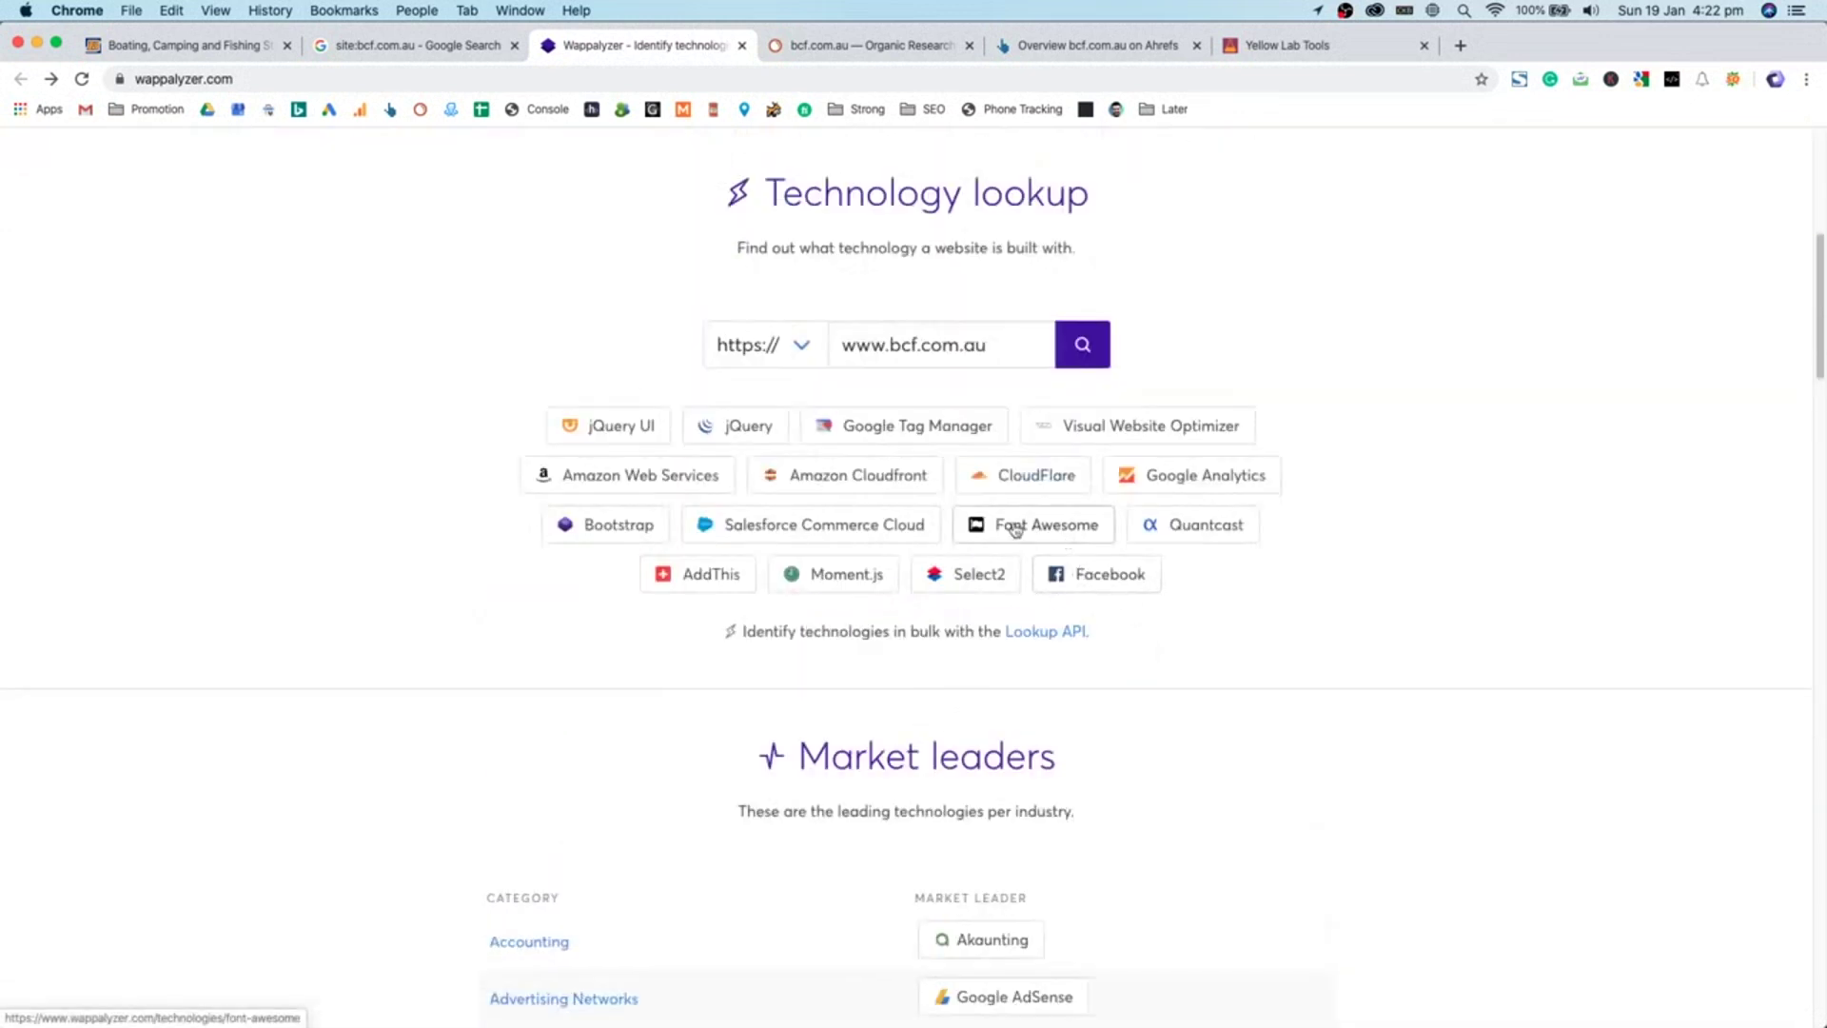
scroll(1081, 526, "up", 5)
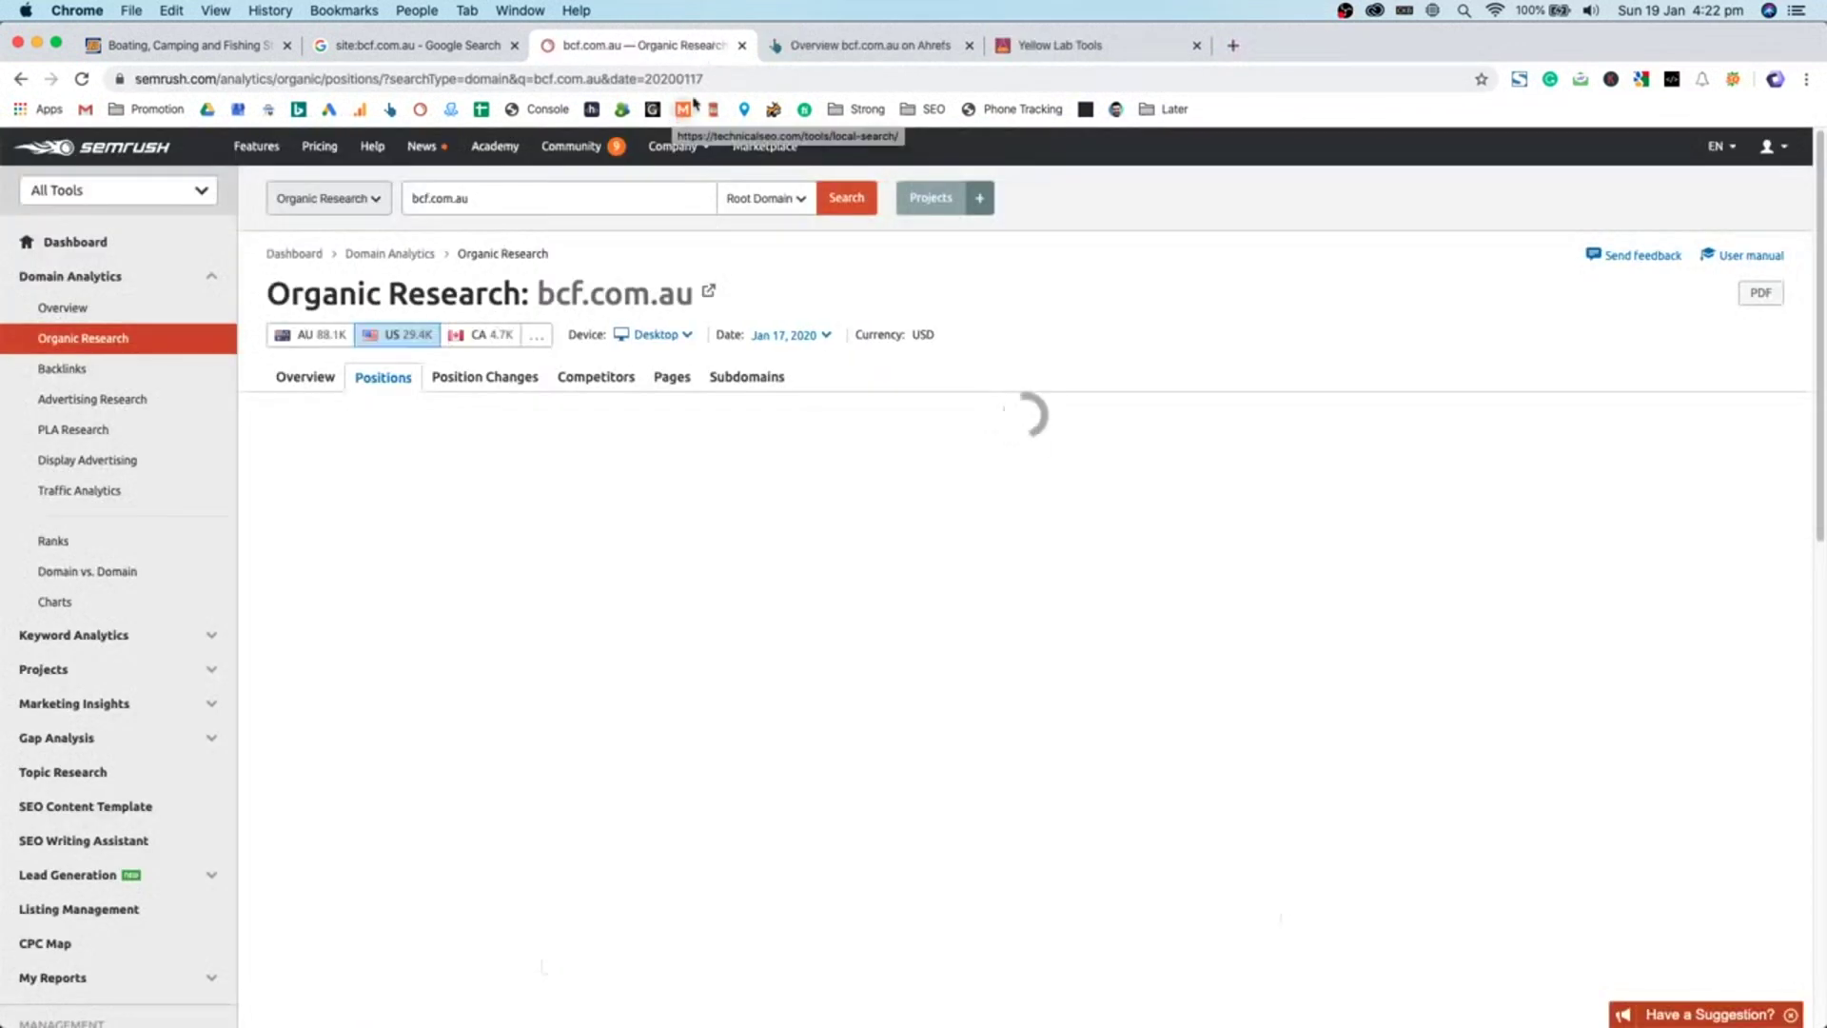
- Set SEMrush to the AU database, then inspect page 2 of Google's site:bcf.com.au results
left_click(332, 337)
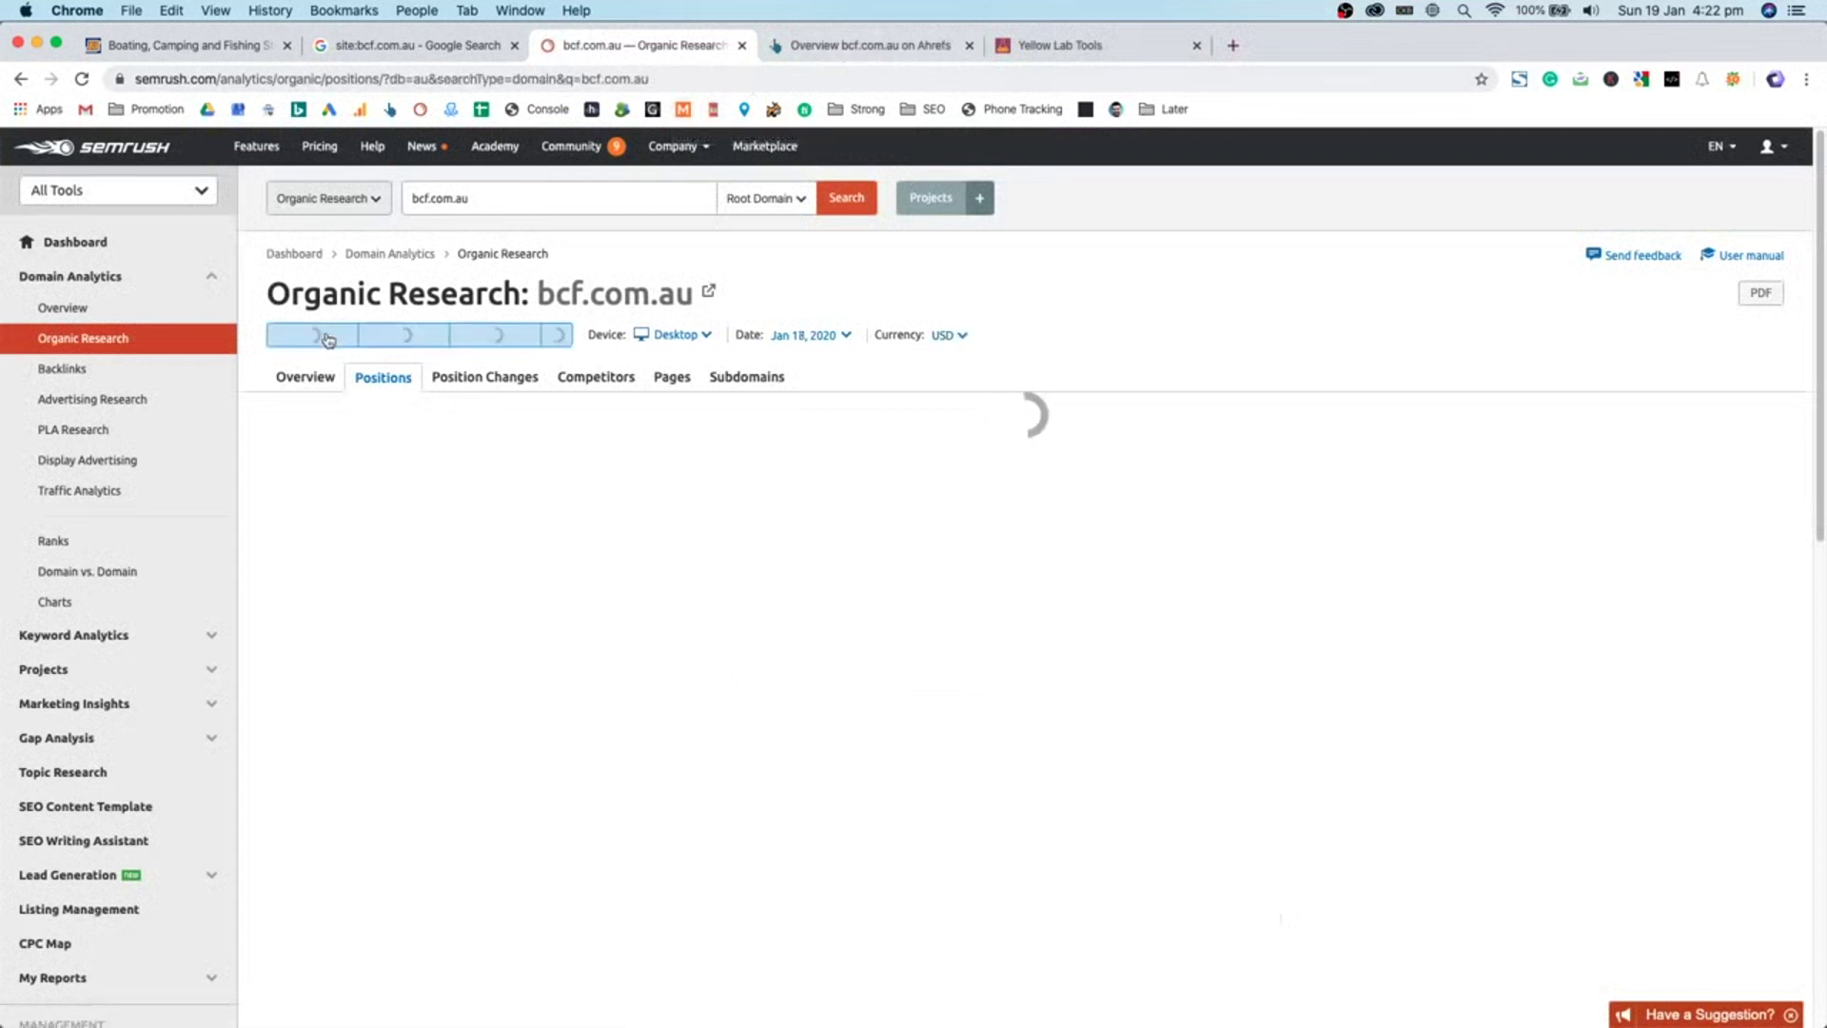
key("super+alt+Left")
scroll(483, 338, "down", 6)
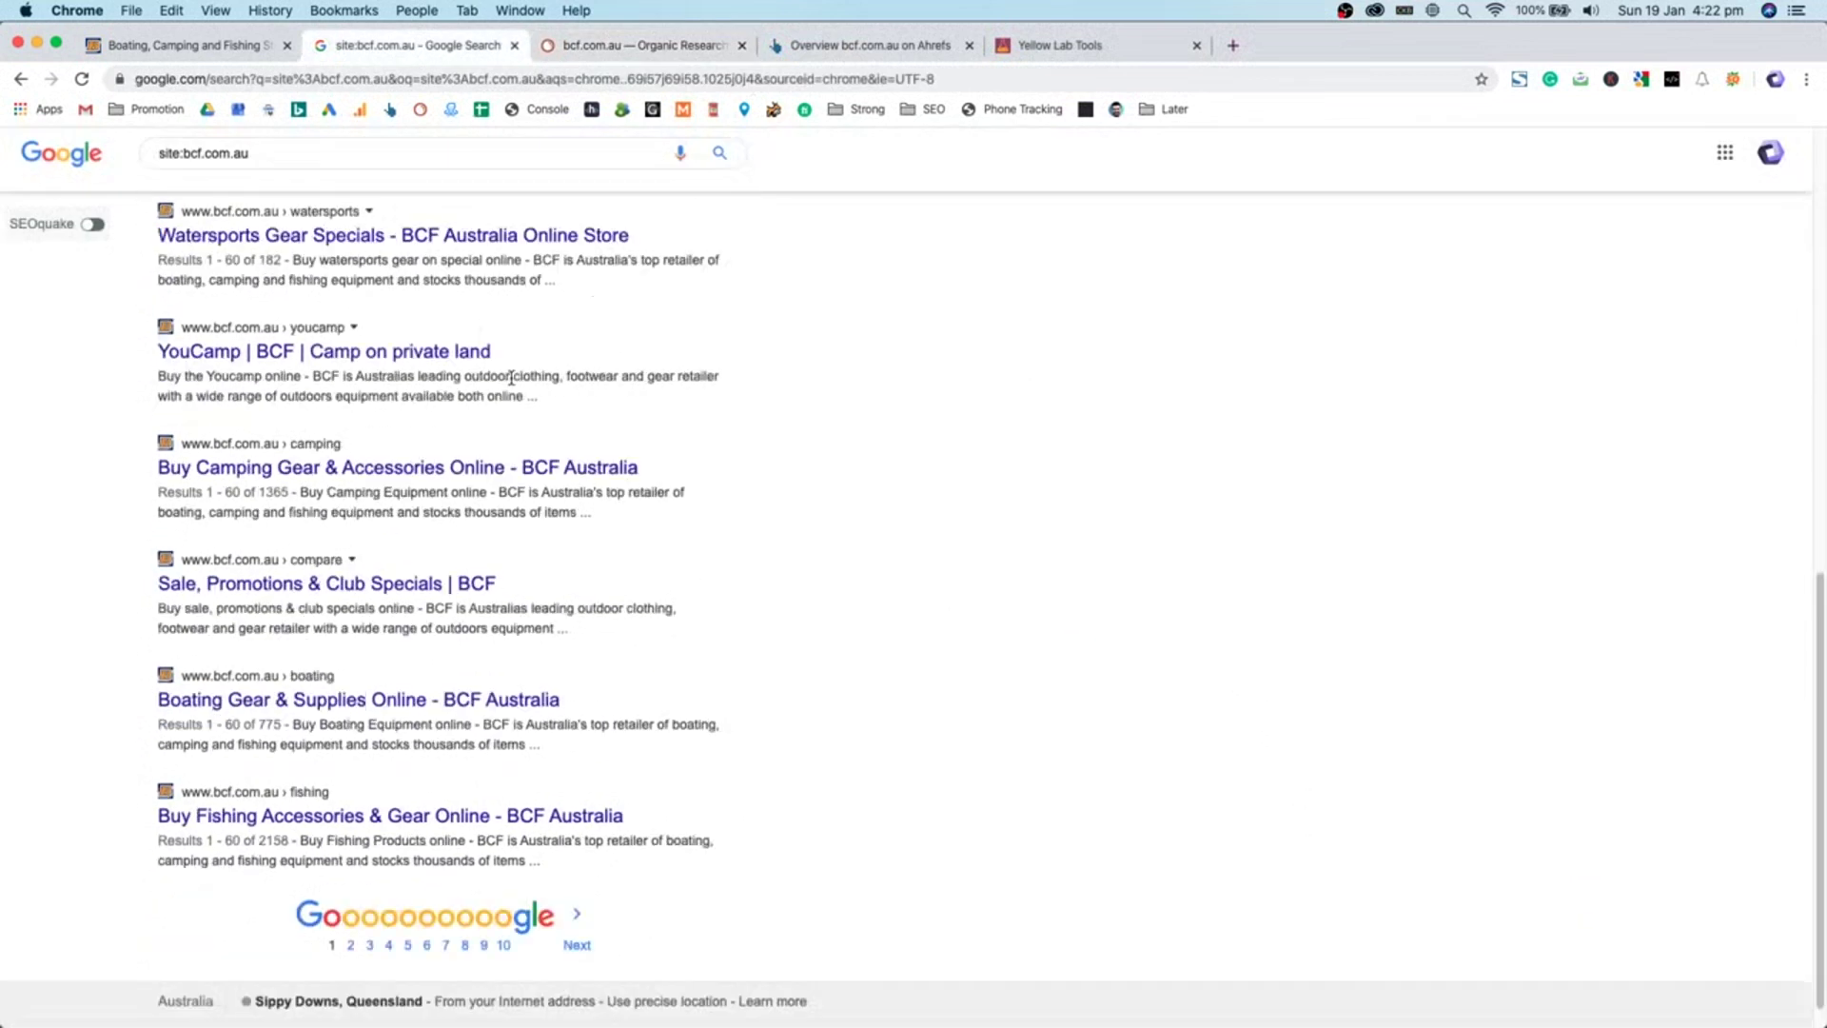
left_click(571, 930)
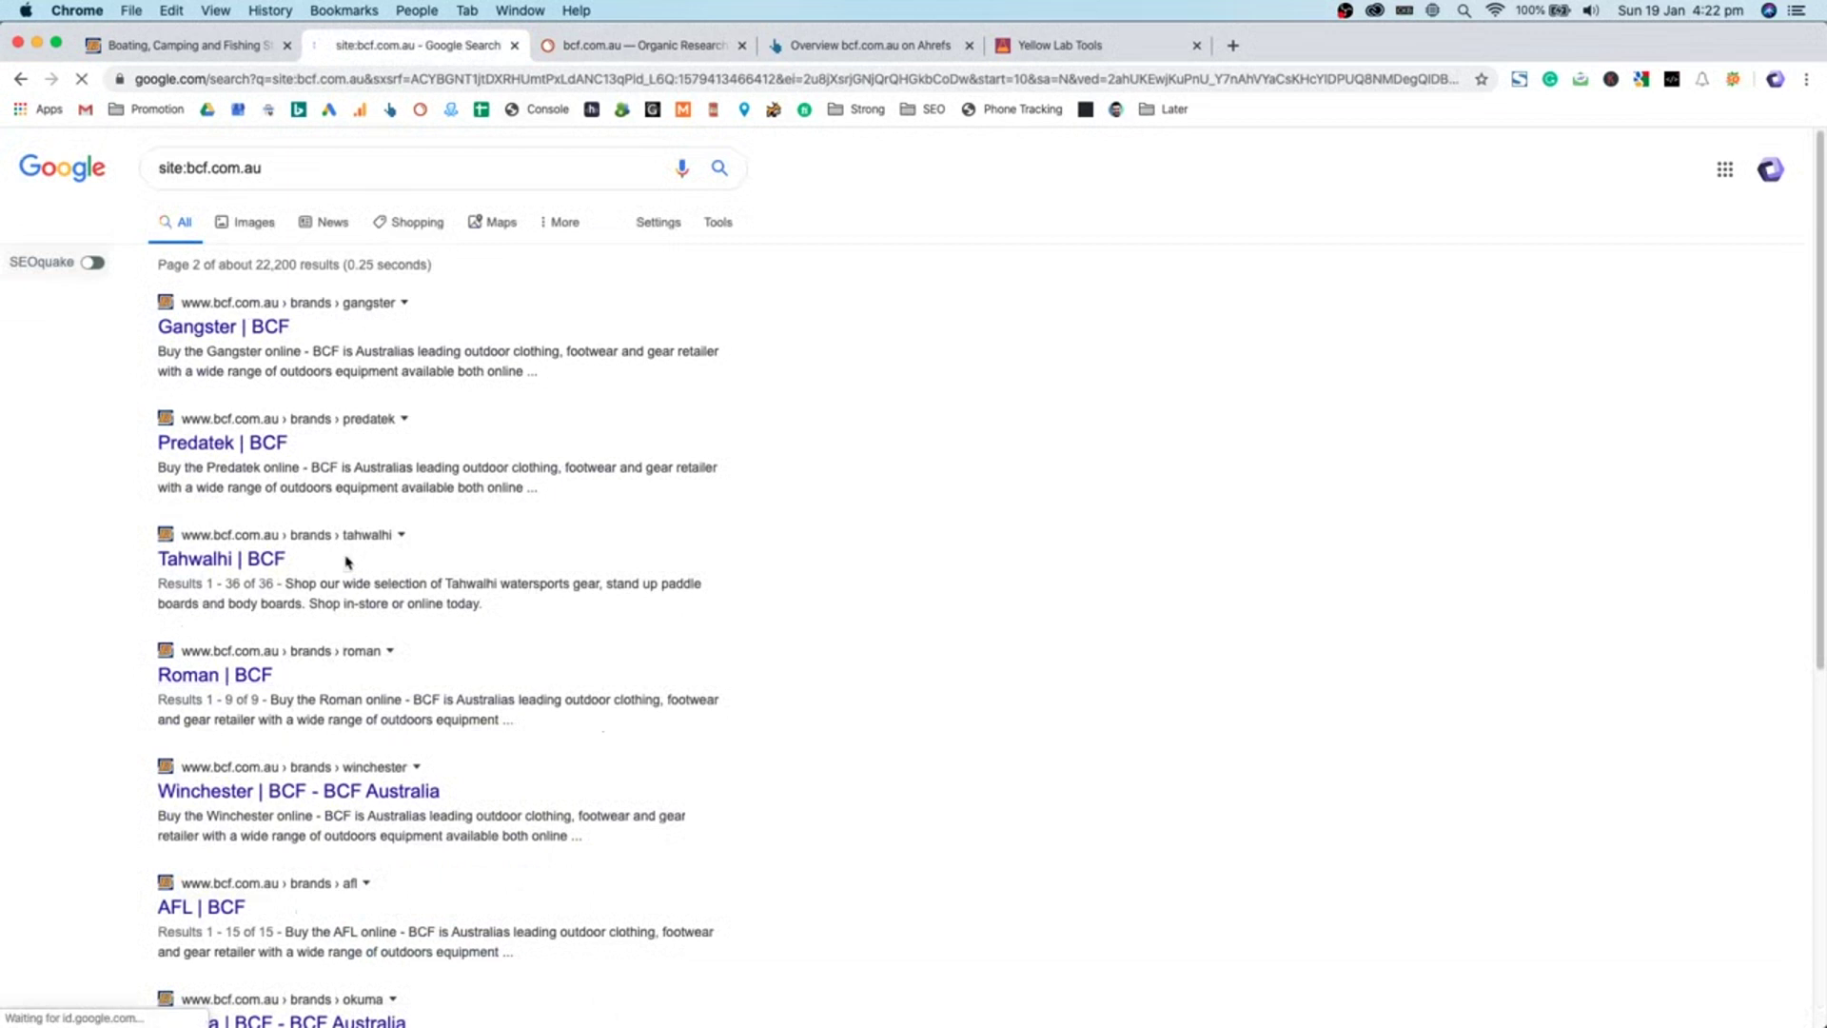
left_click_drag(414, 542, 296, 535)
left_click(133, 547)
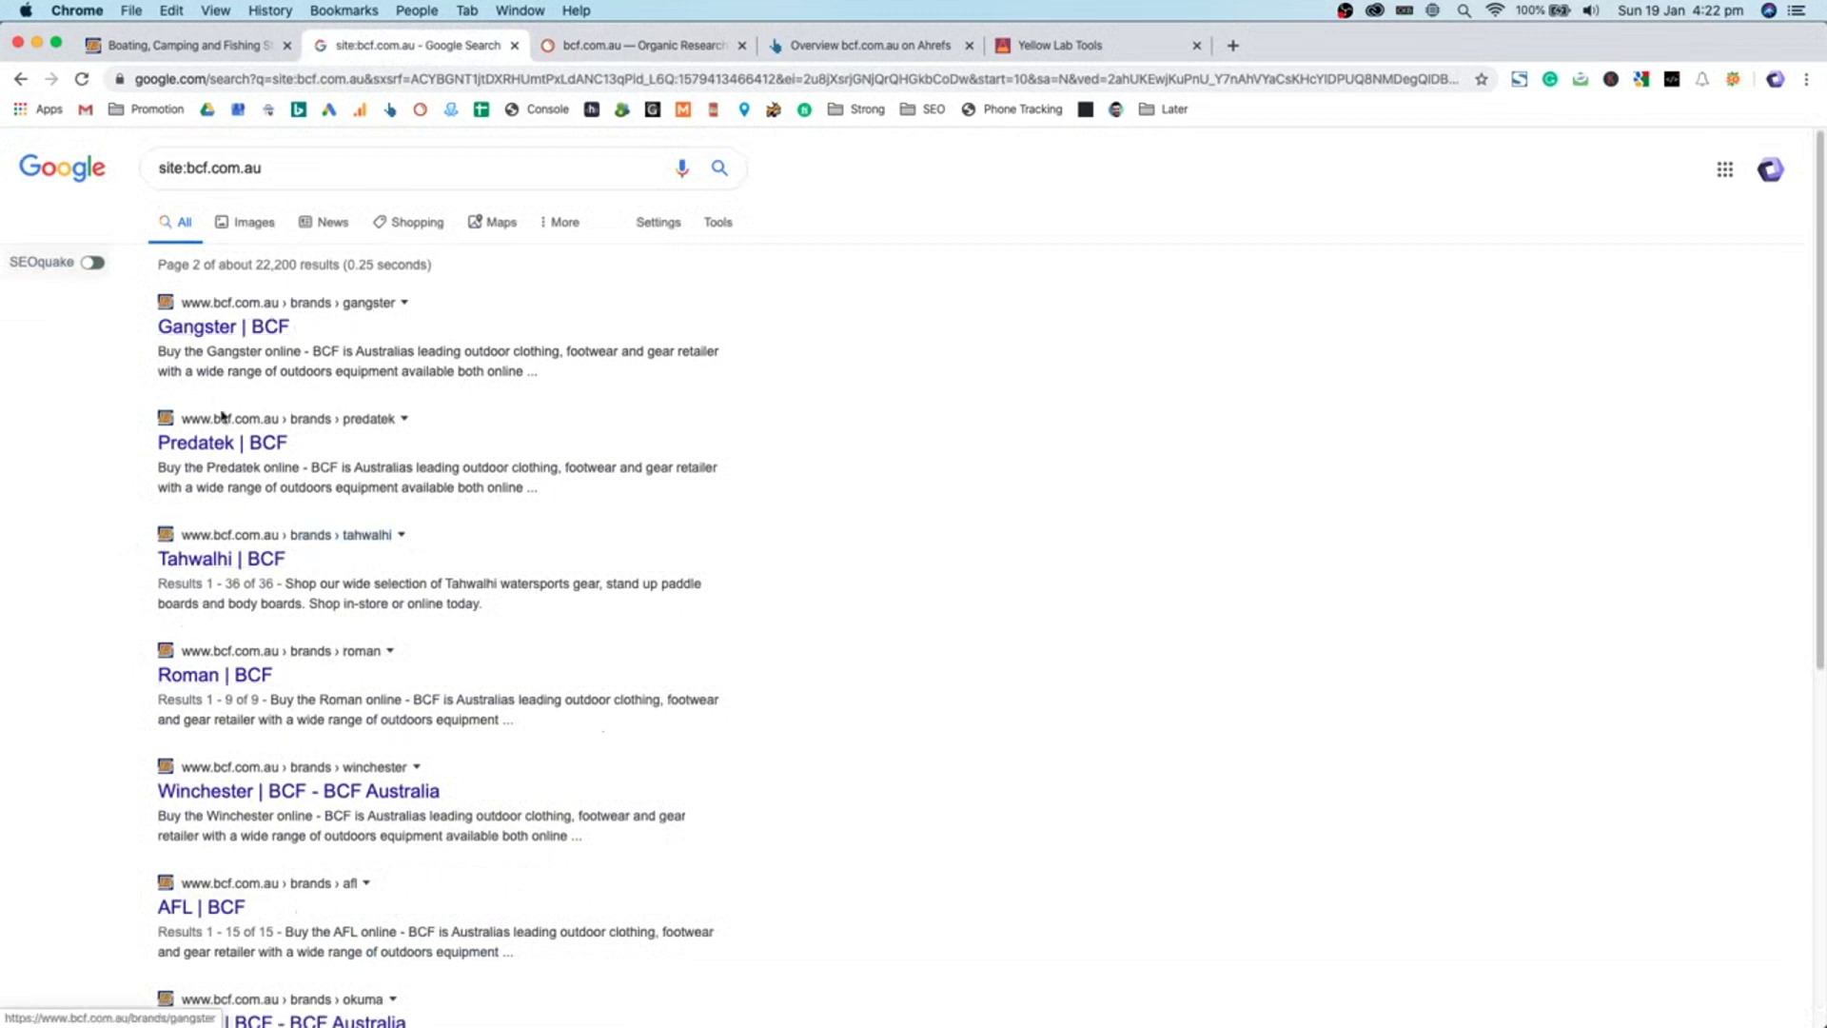
left_click_drag(136, 443, 288, 443)
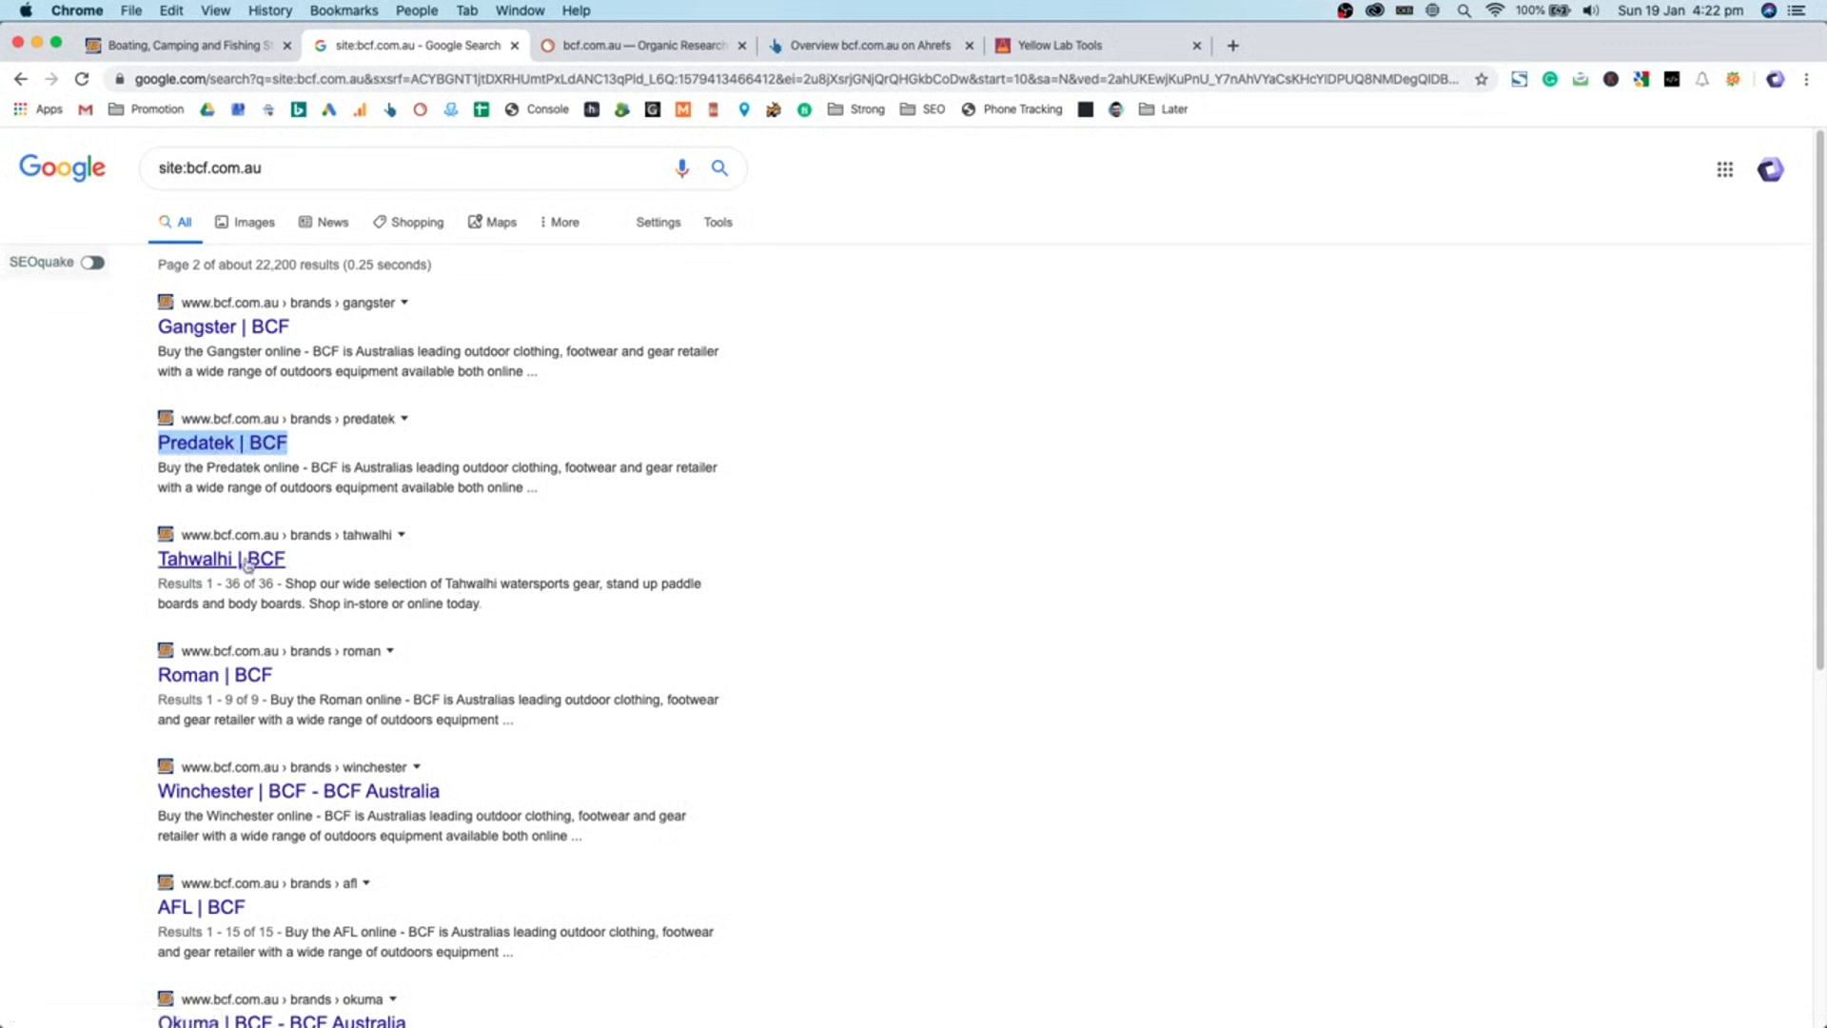
- Jump through Google's site:bcf.com.au results to pages 6, 10 and 13
scroll(443, 735, "down", 6)
left_click(454, 908)
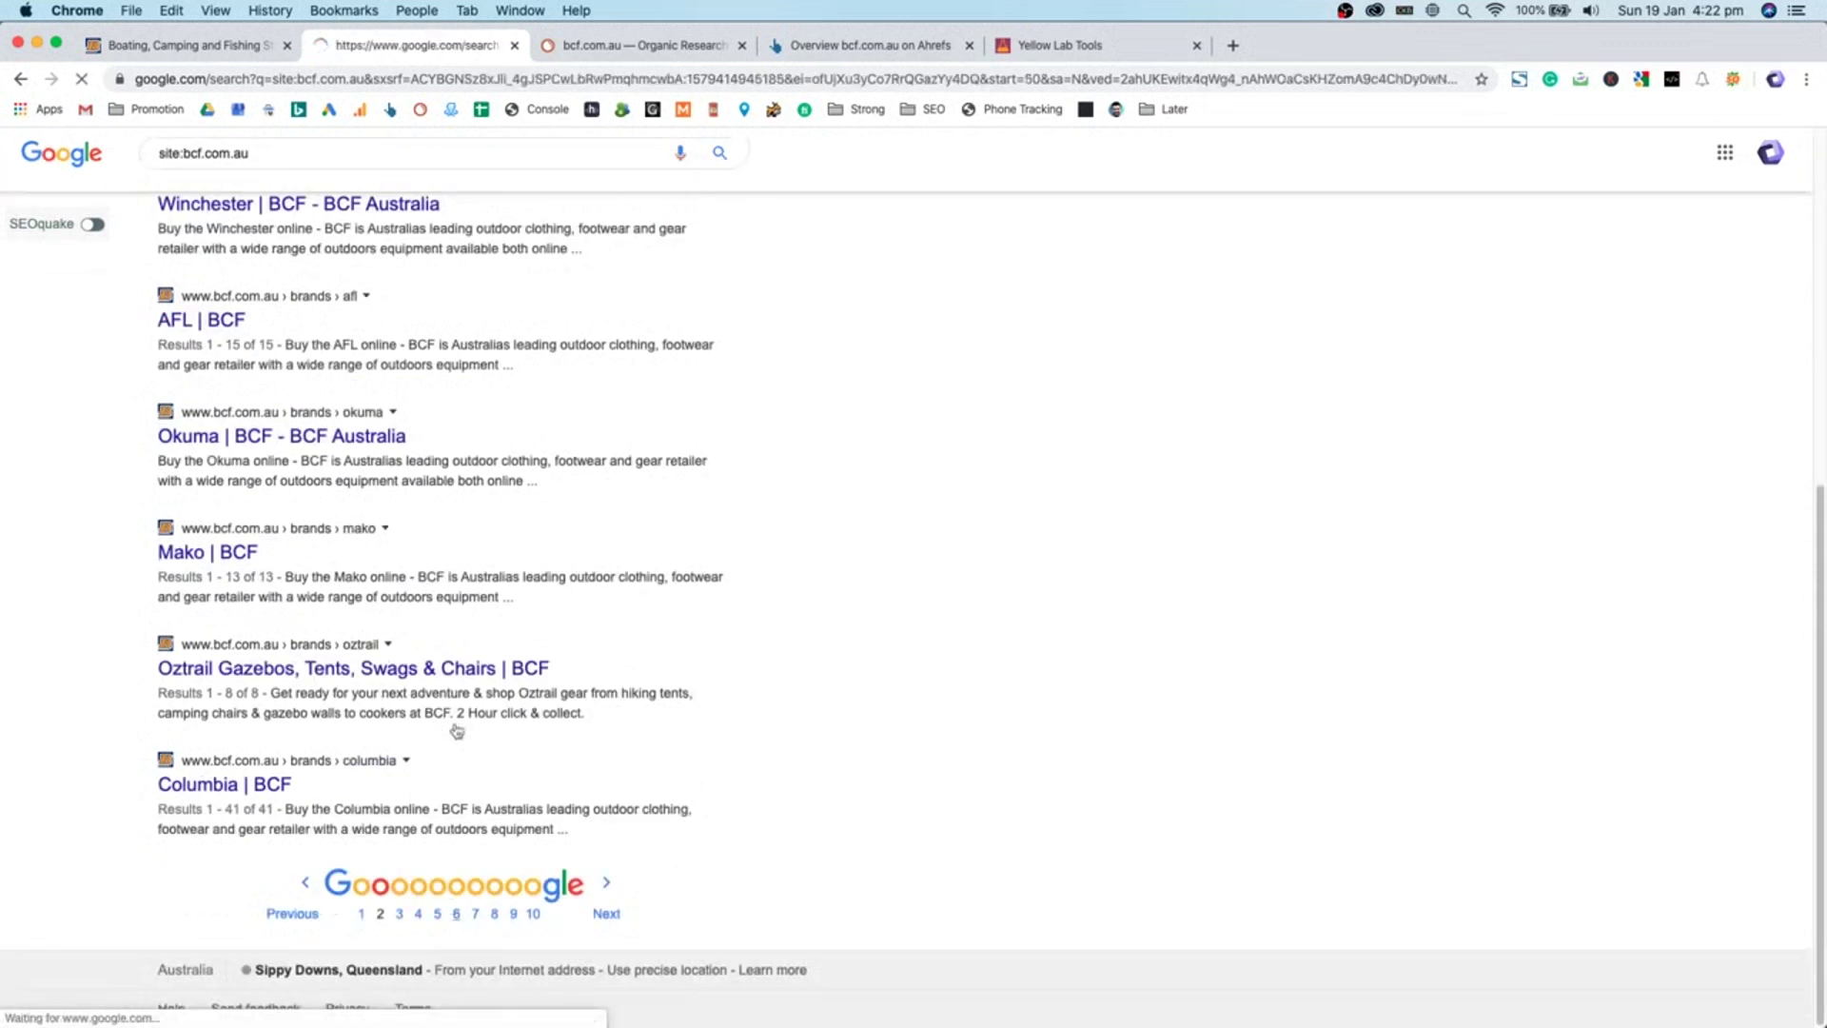
scroll(329, 695, "down", 6)
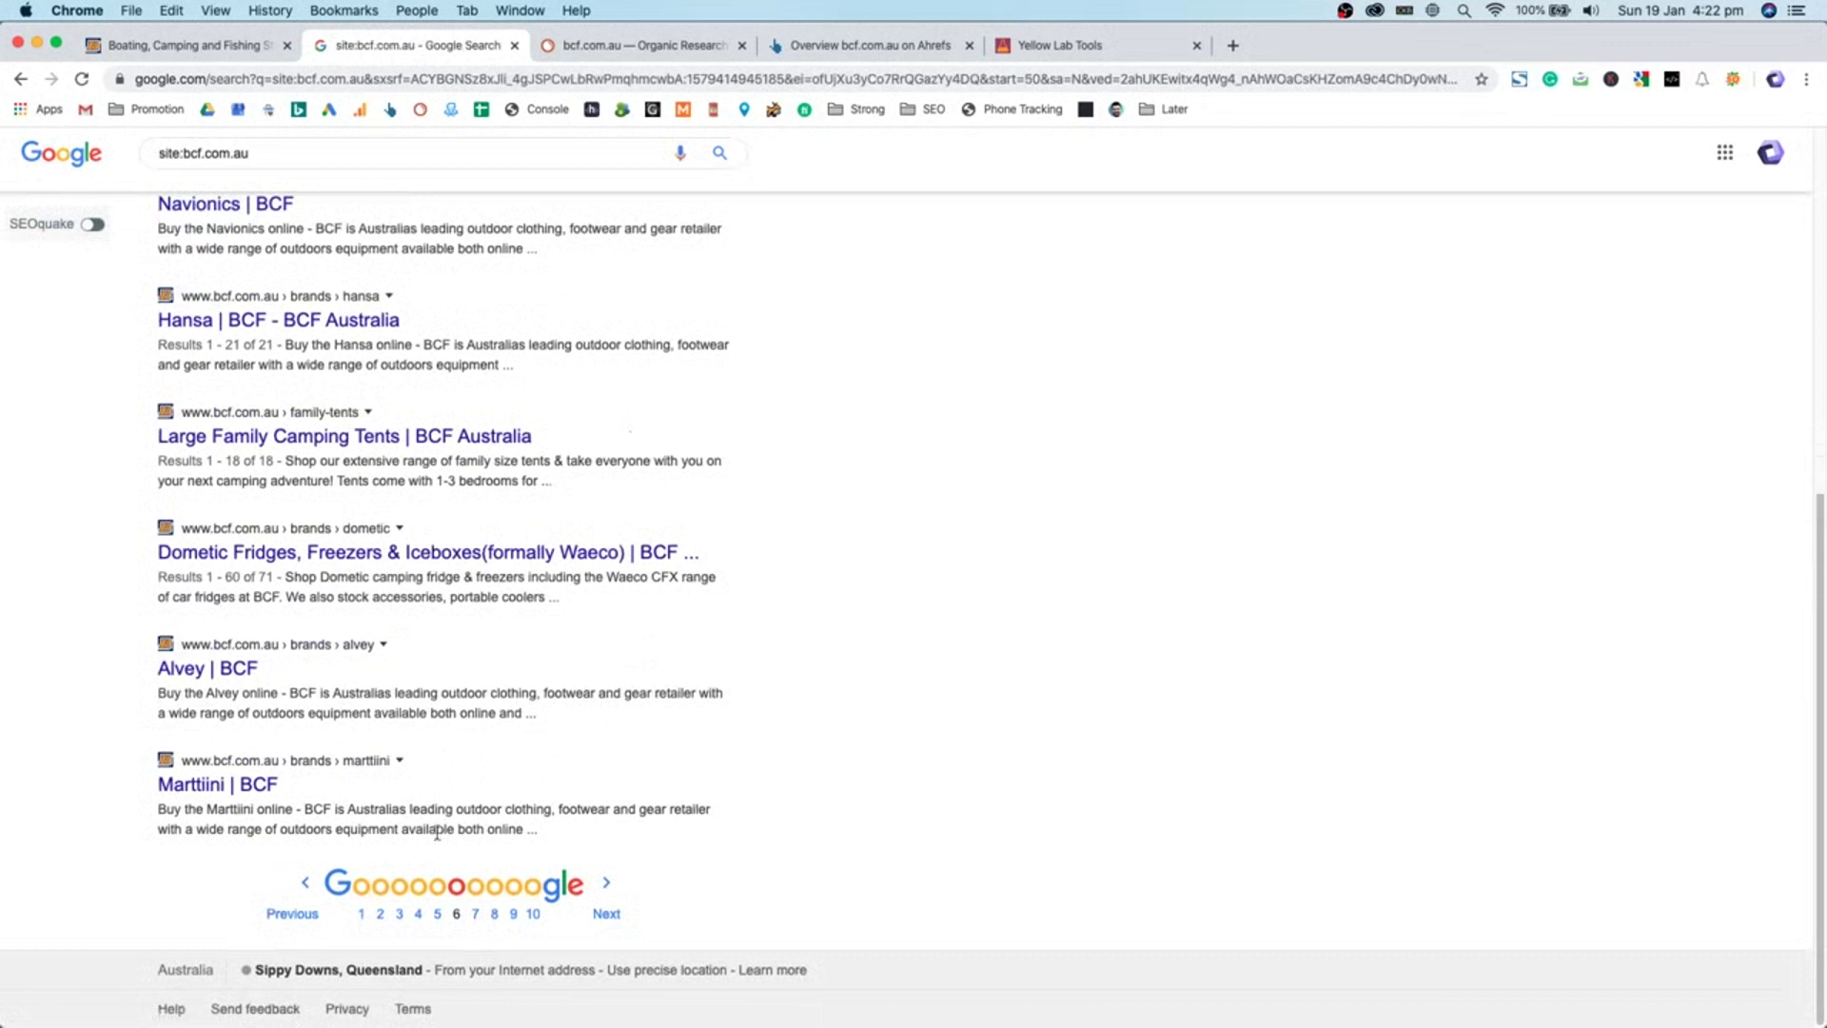
left_click(525, 881)
scroll(454, 709, "down", 6)
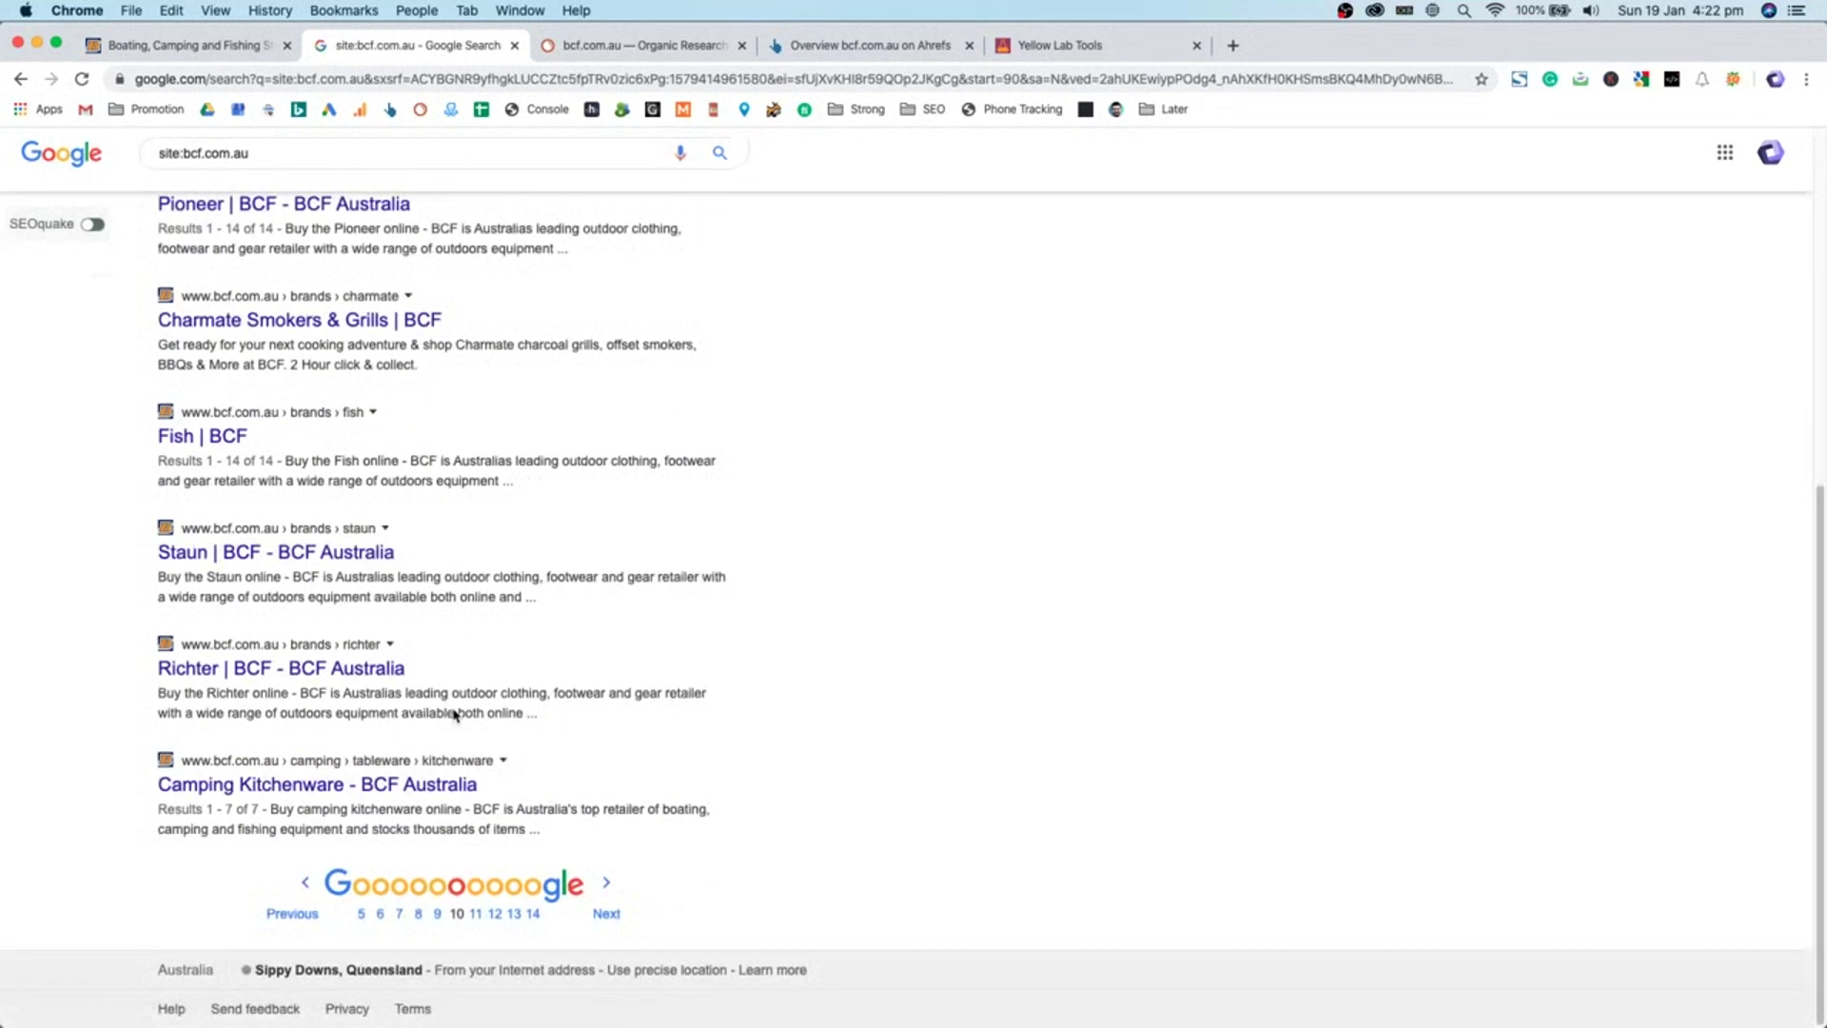
left_click(515, 909)
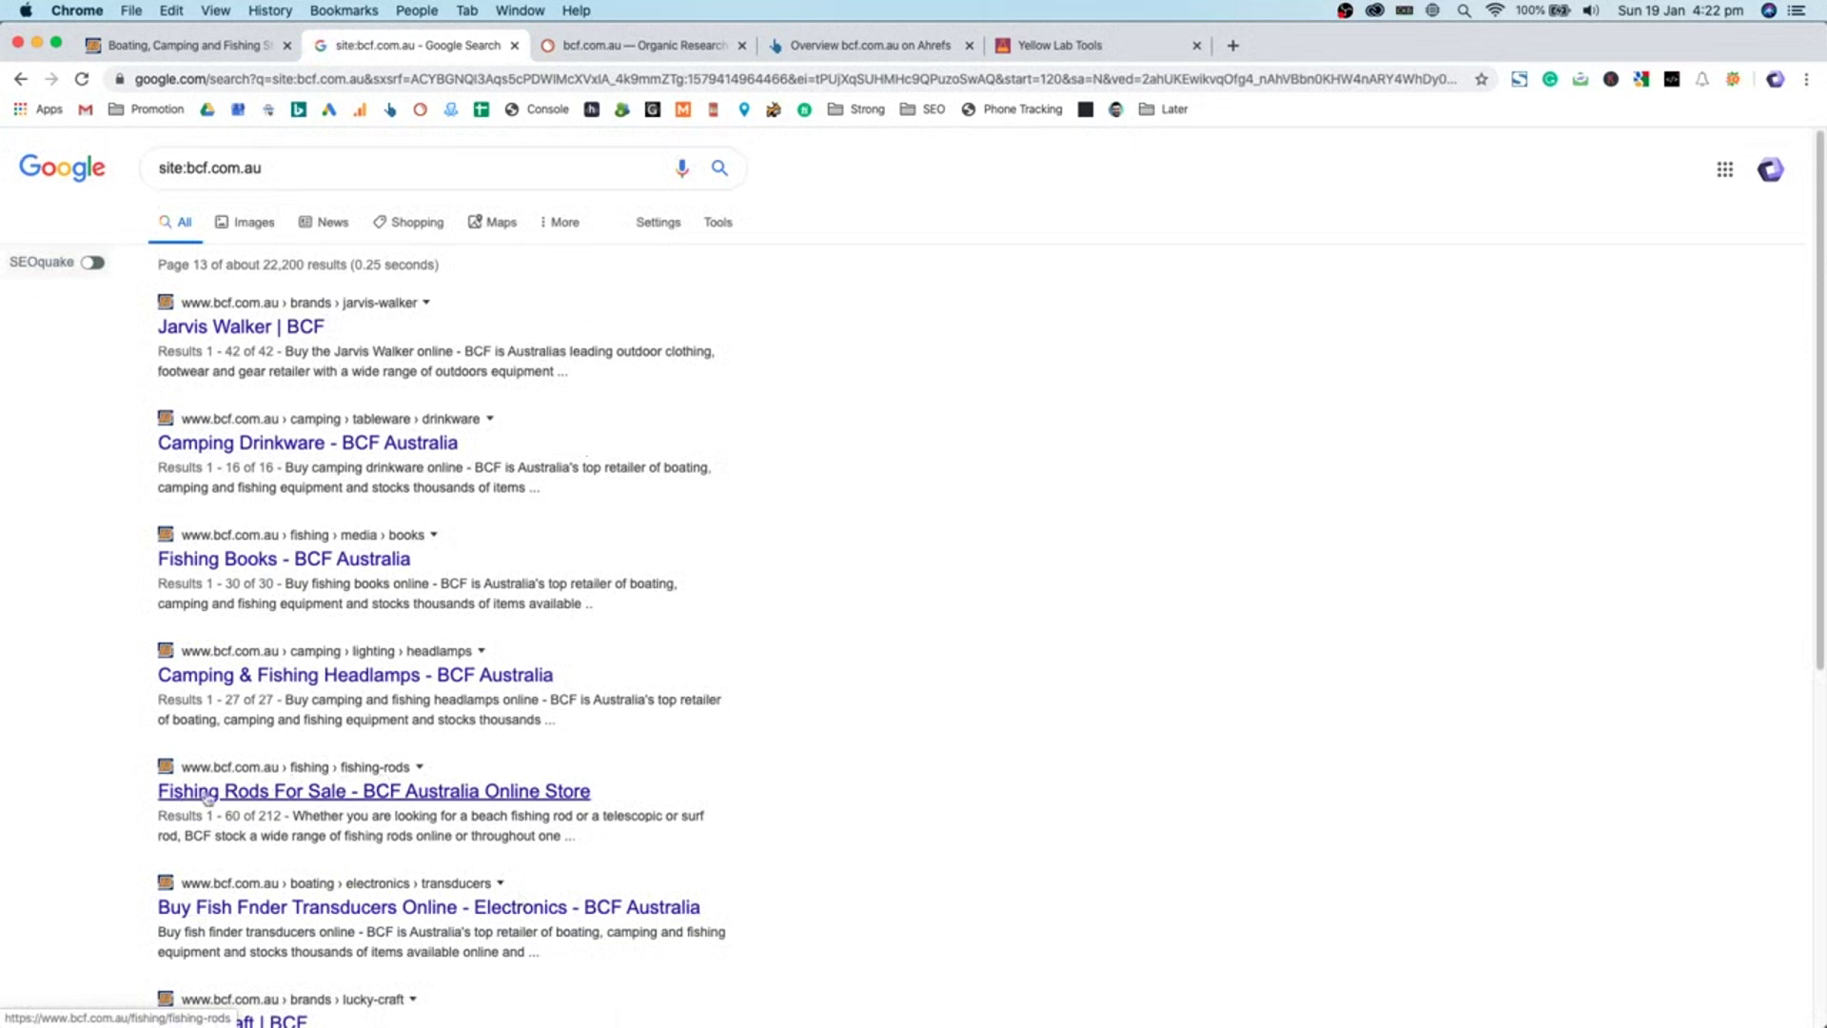
- Examine the Fishing Rods and Camping Drinkware results on page 13, then go to the next page
left_click_drag(155, 792, 588, 789)
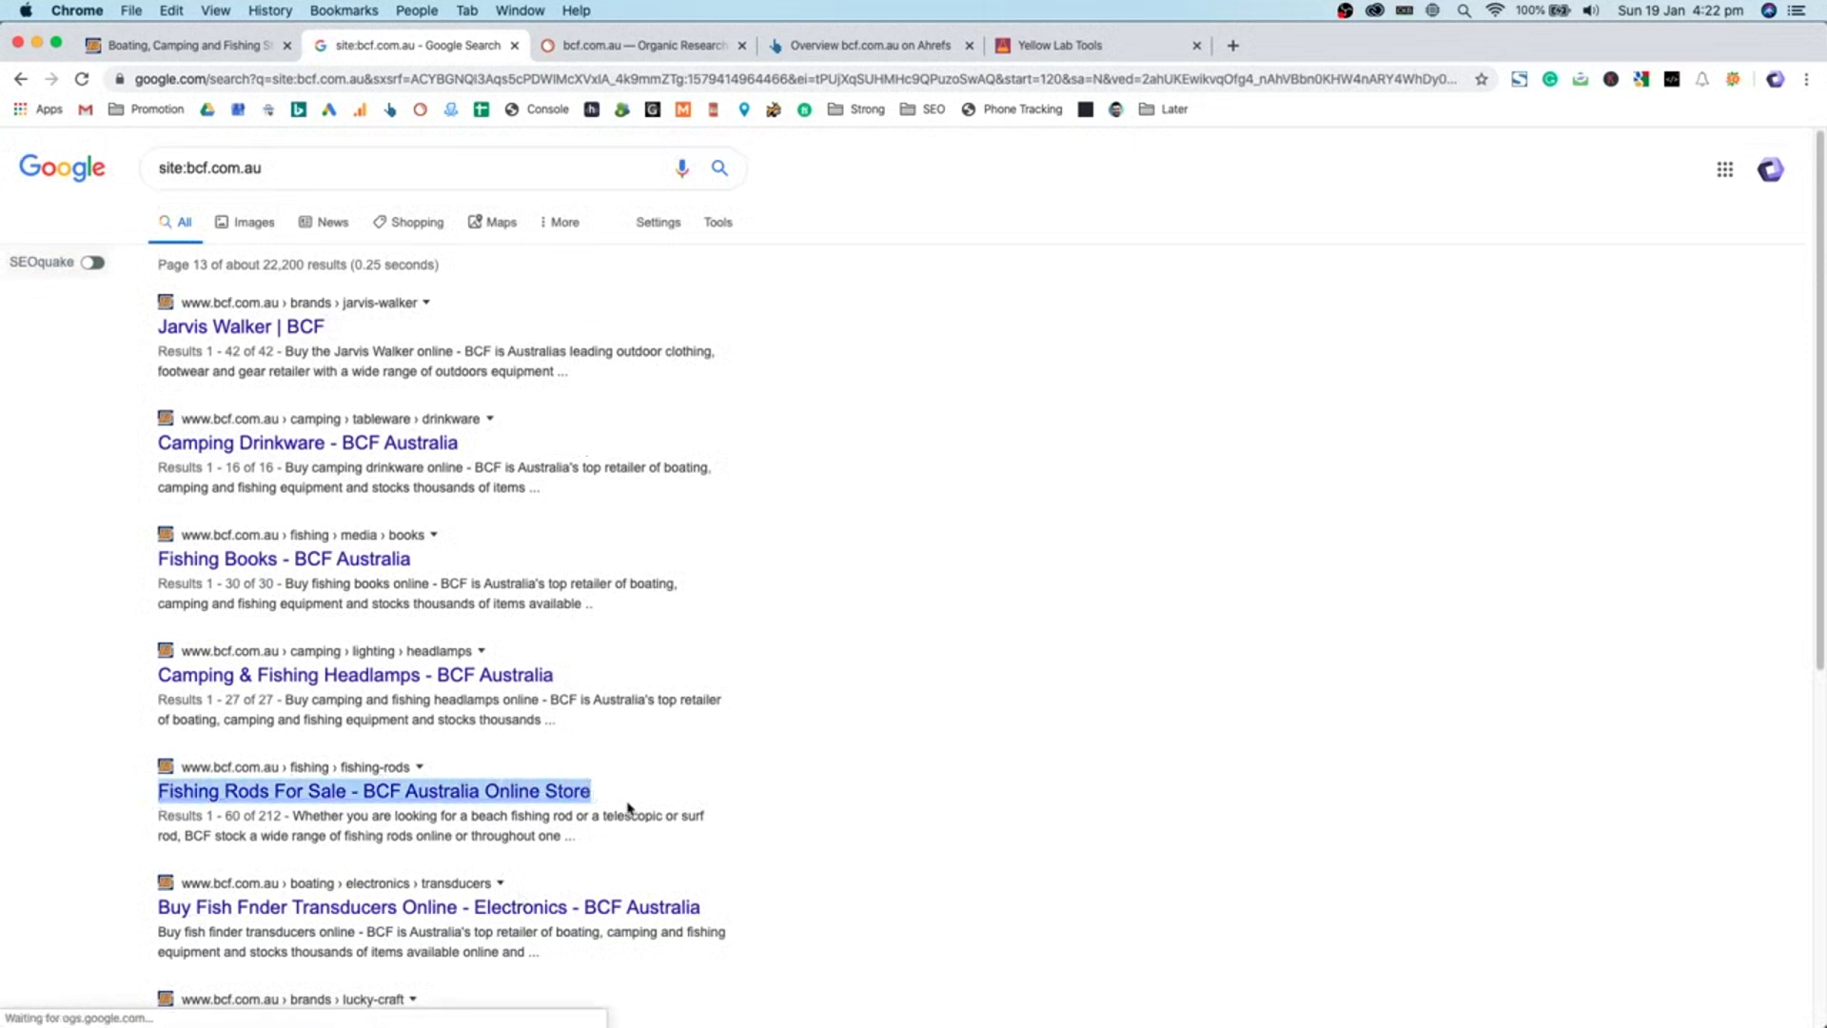
scroll(587, 730, "down", 3)
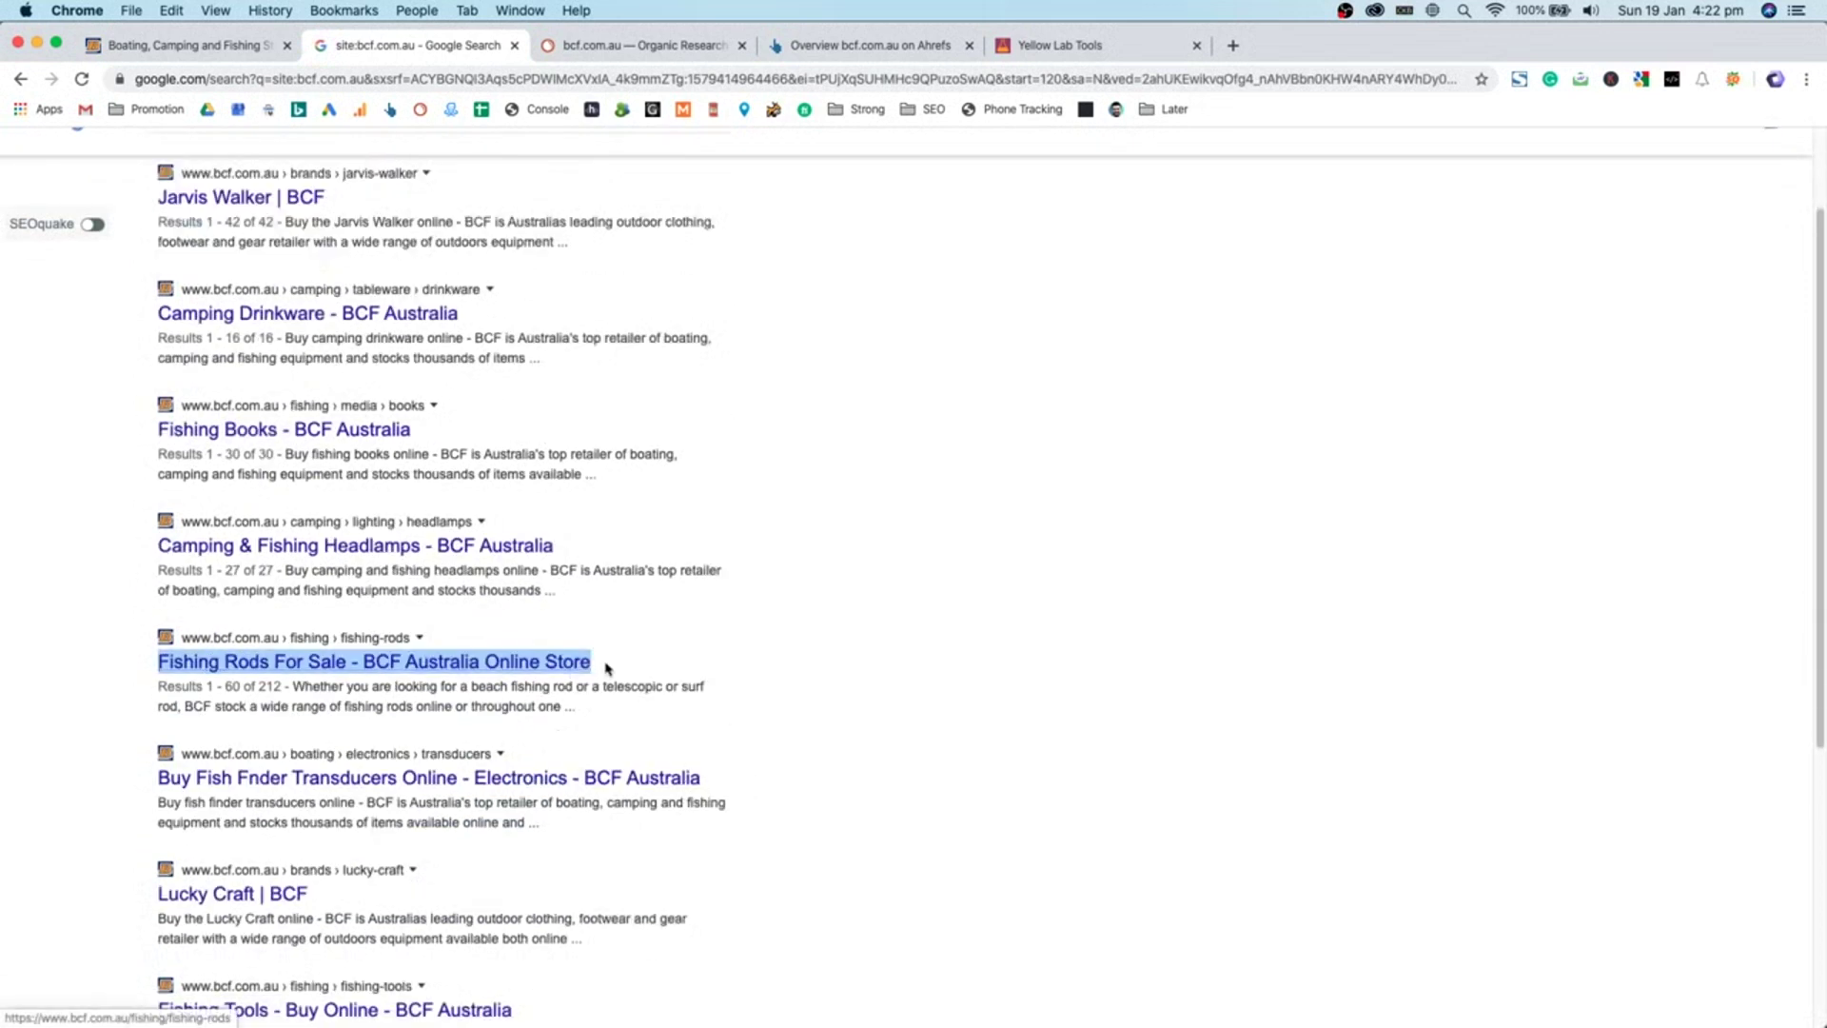
left_click_drag(603, 669, 371, 659)
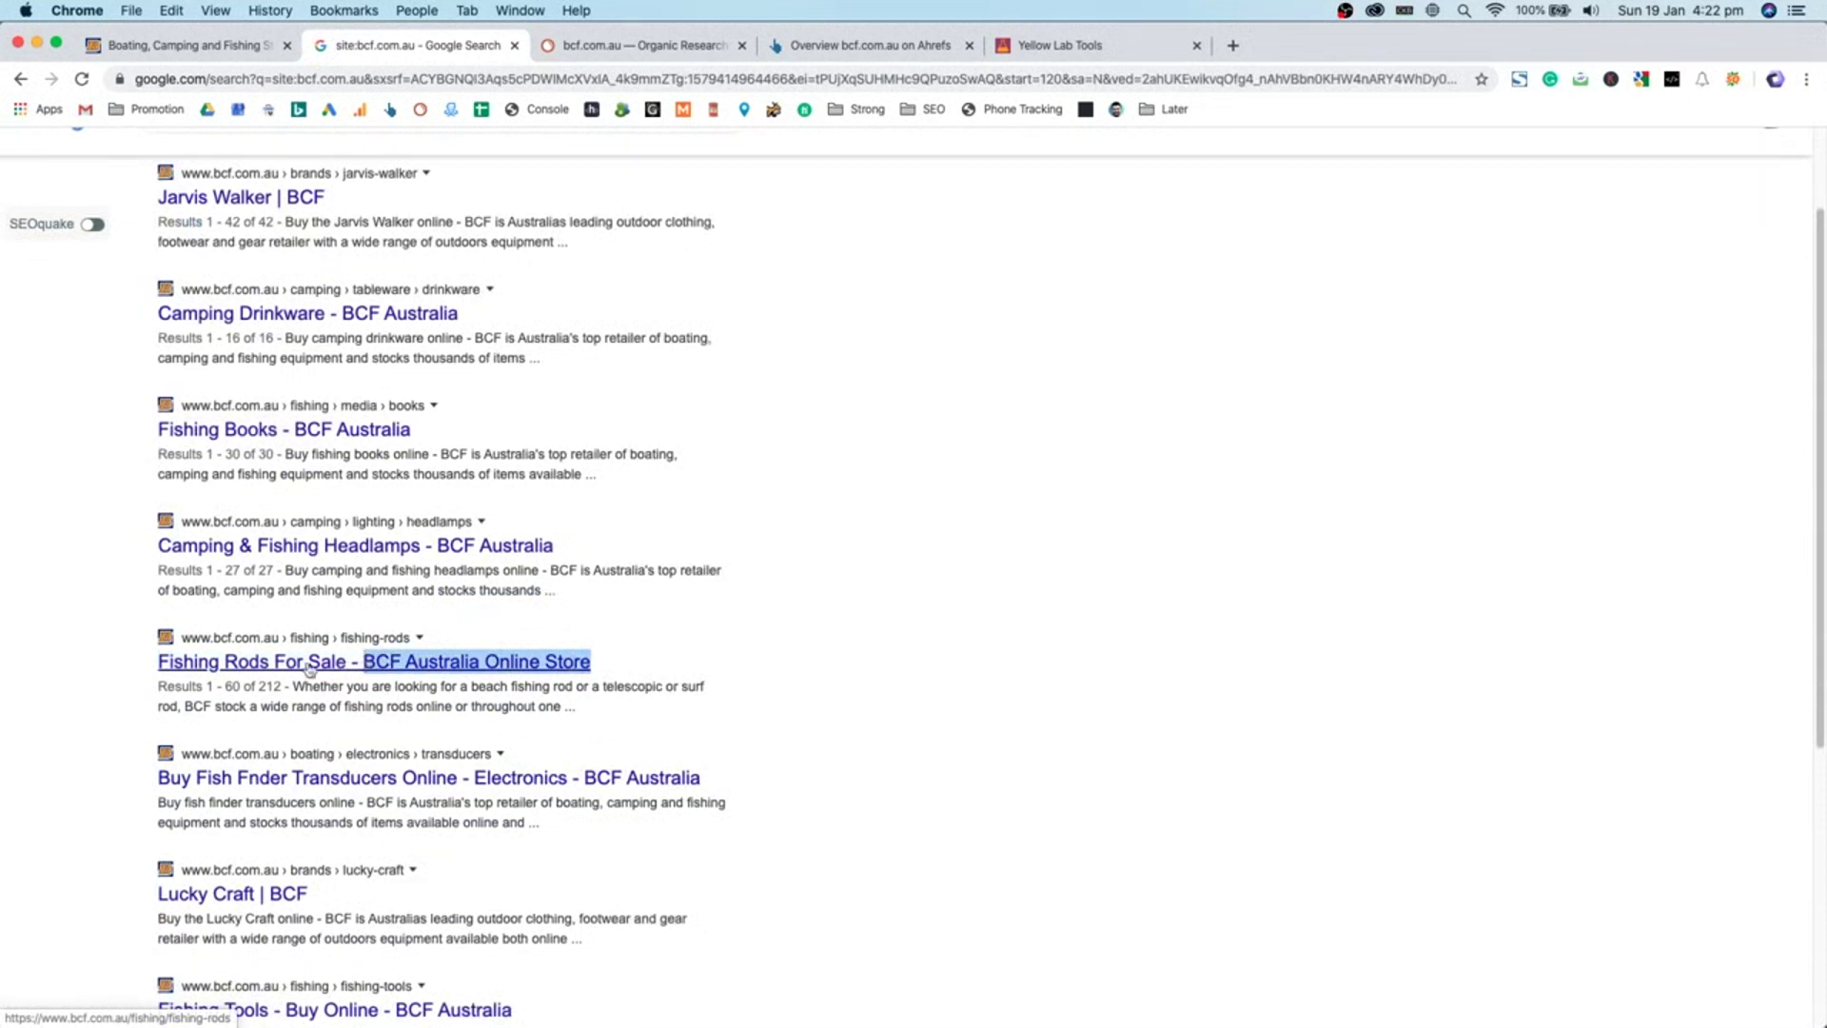
left_click(694, 684)
left_click_drag(599, 662, 362, 661)
left_click(121, 720)
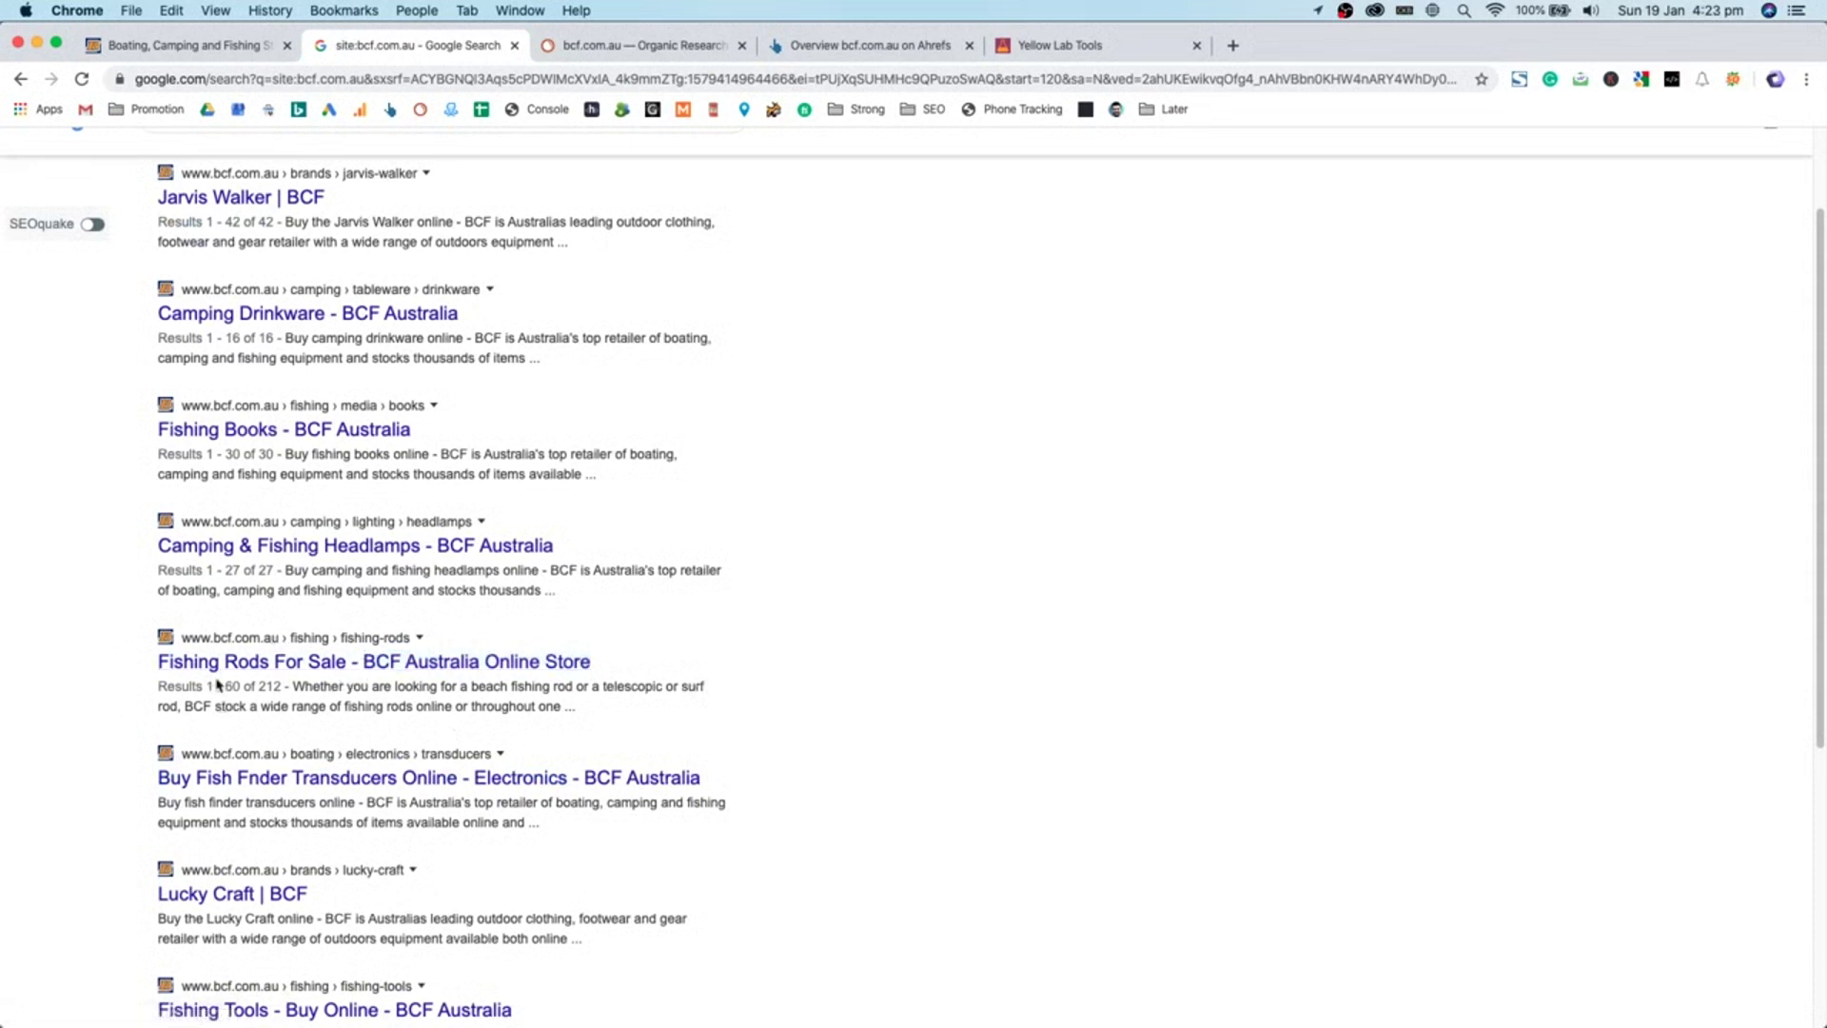
left_click_drag(282, 687, 233, 687)
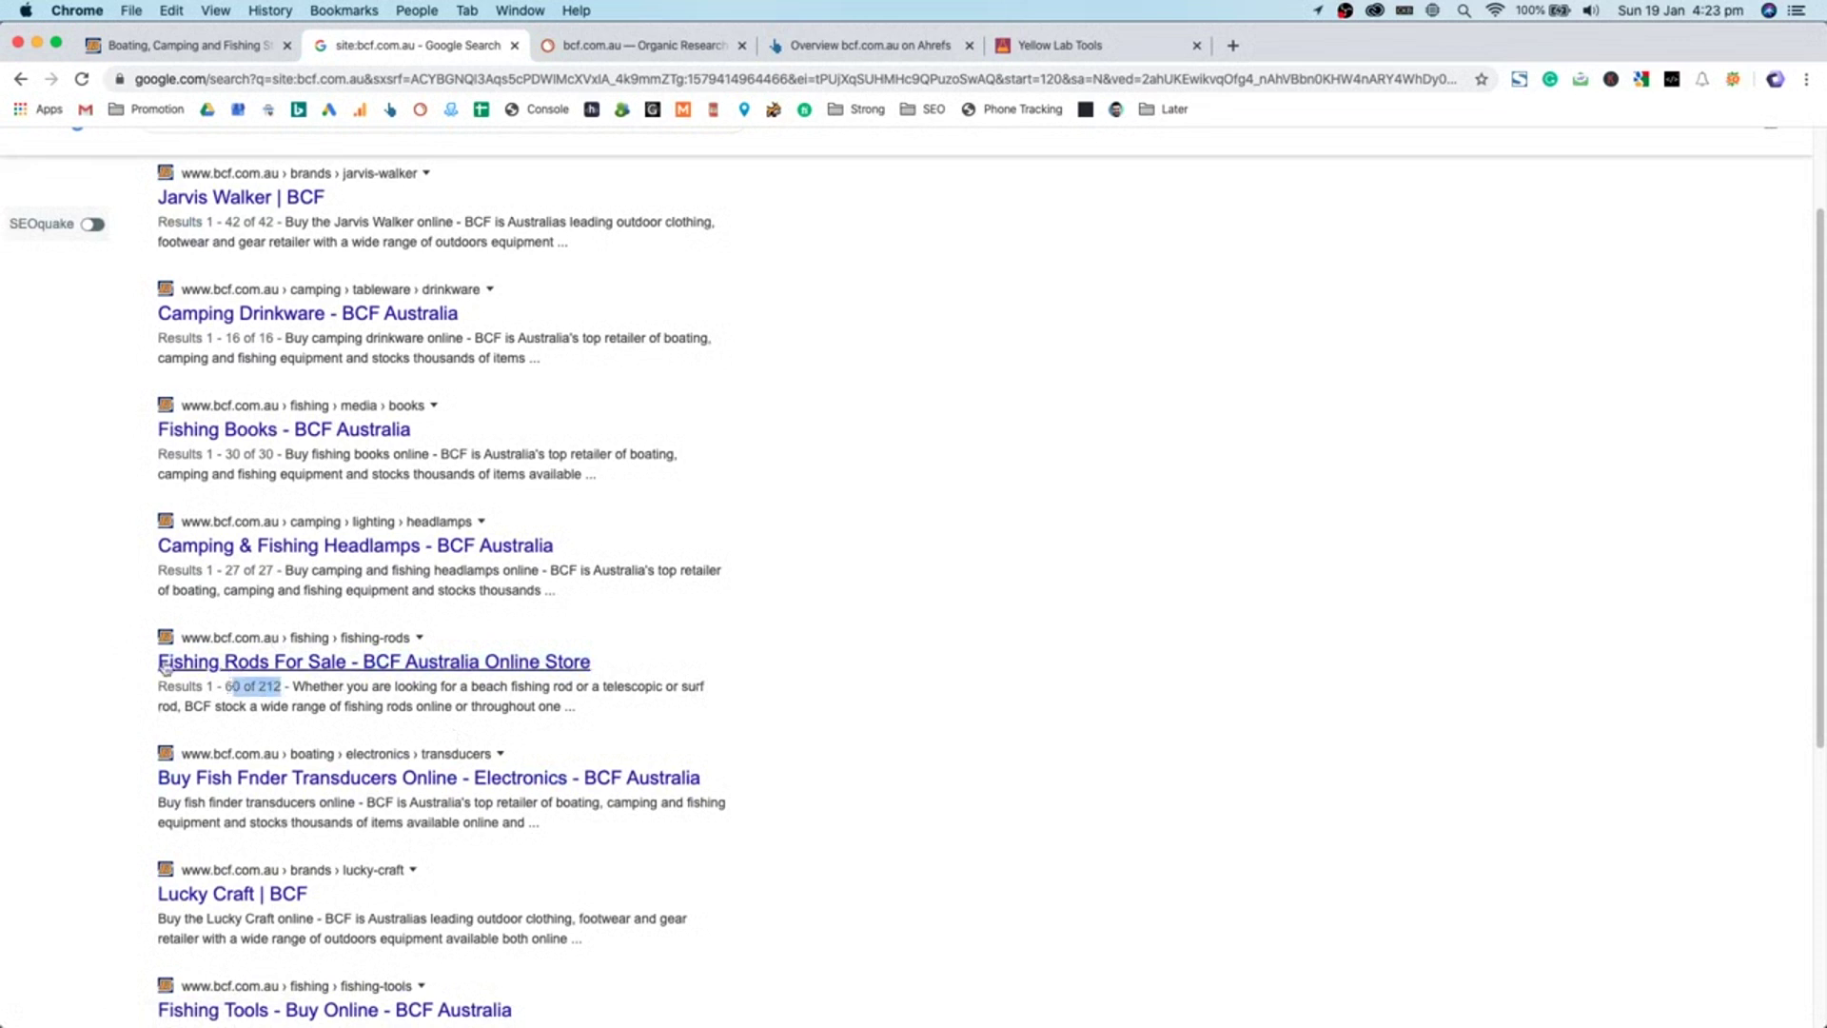
left_click(749, 450)
scroll(666, 456, "up", 1)
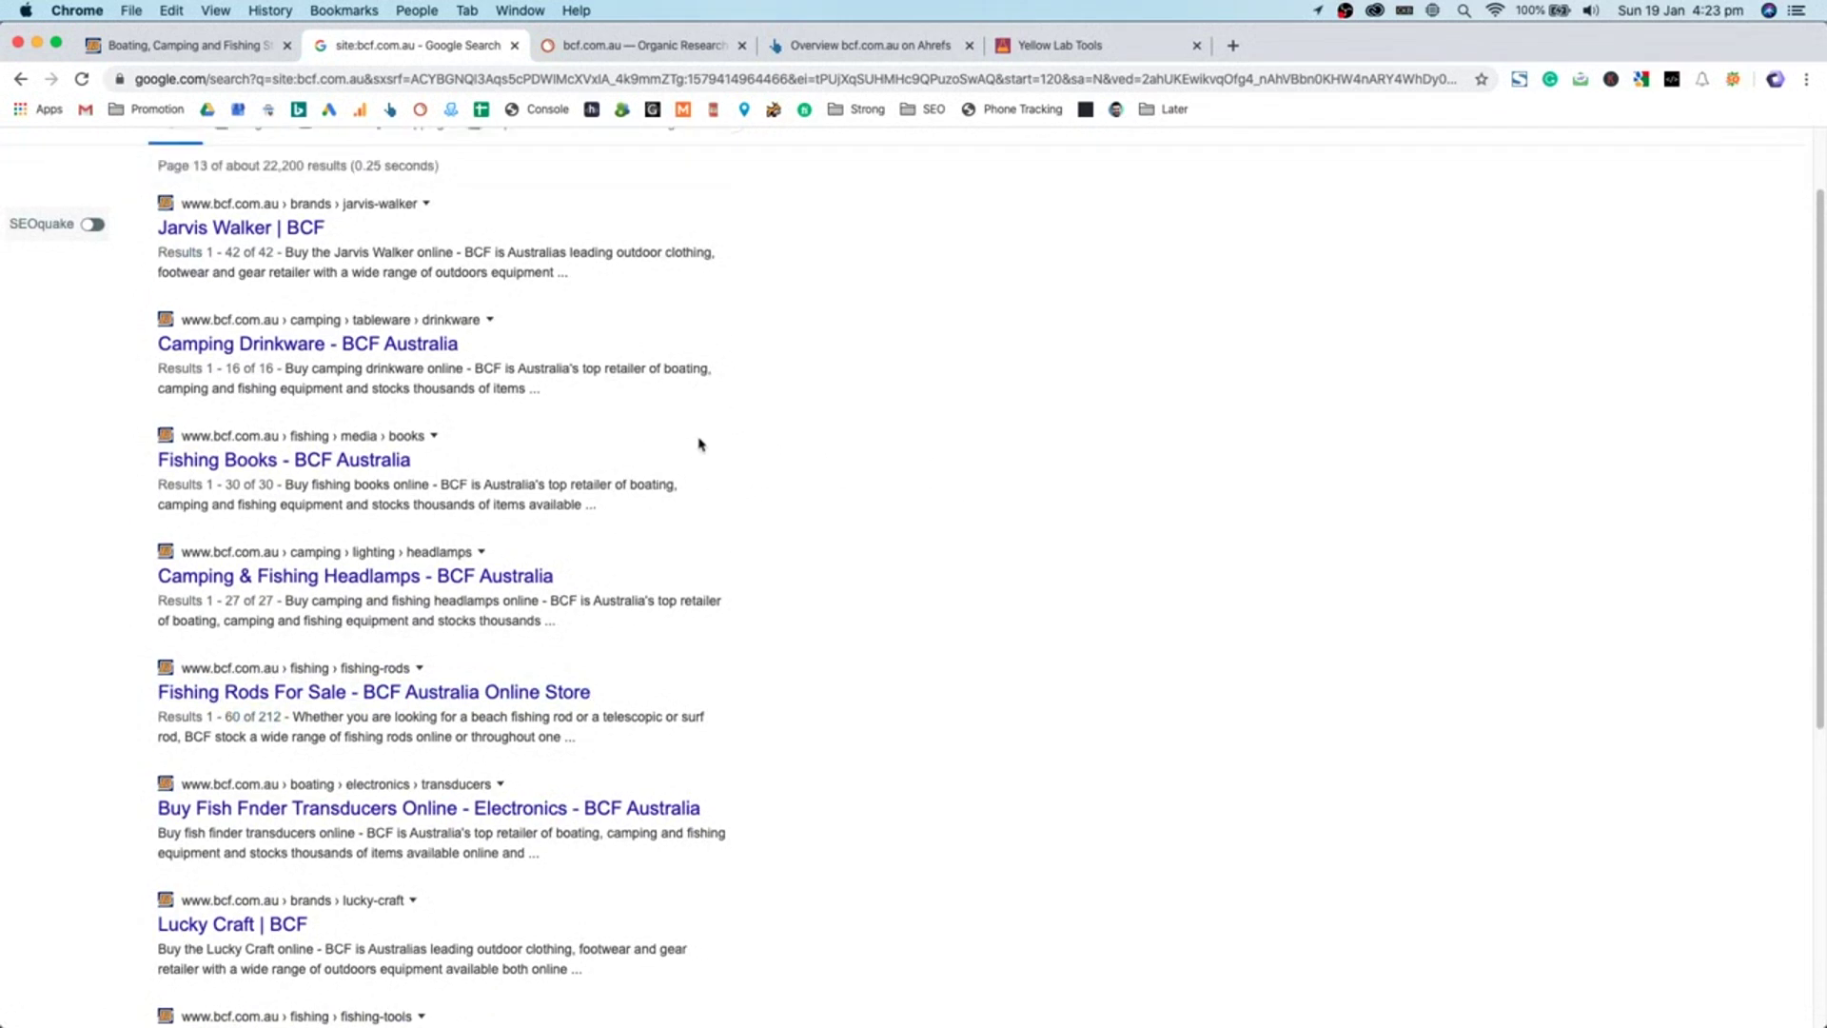
left_click_drag(531, 331, 168, 323)
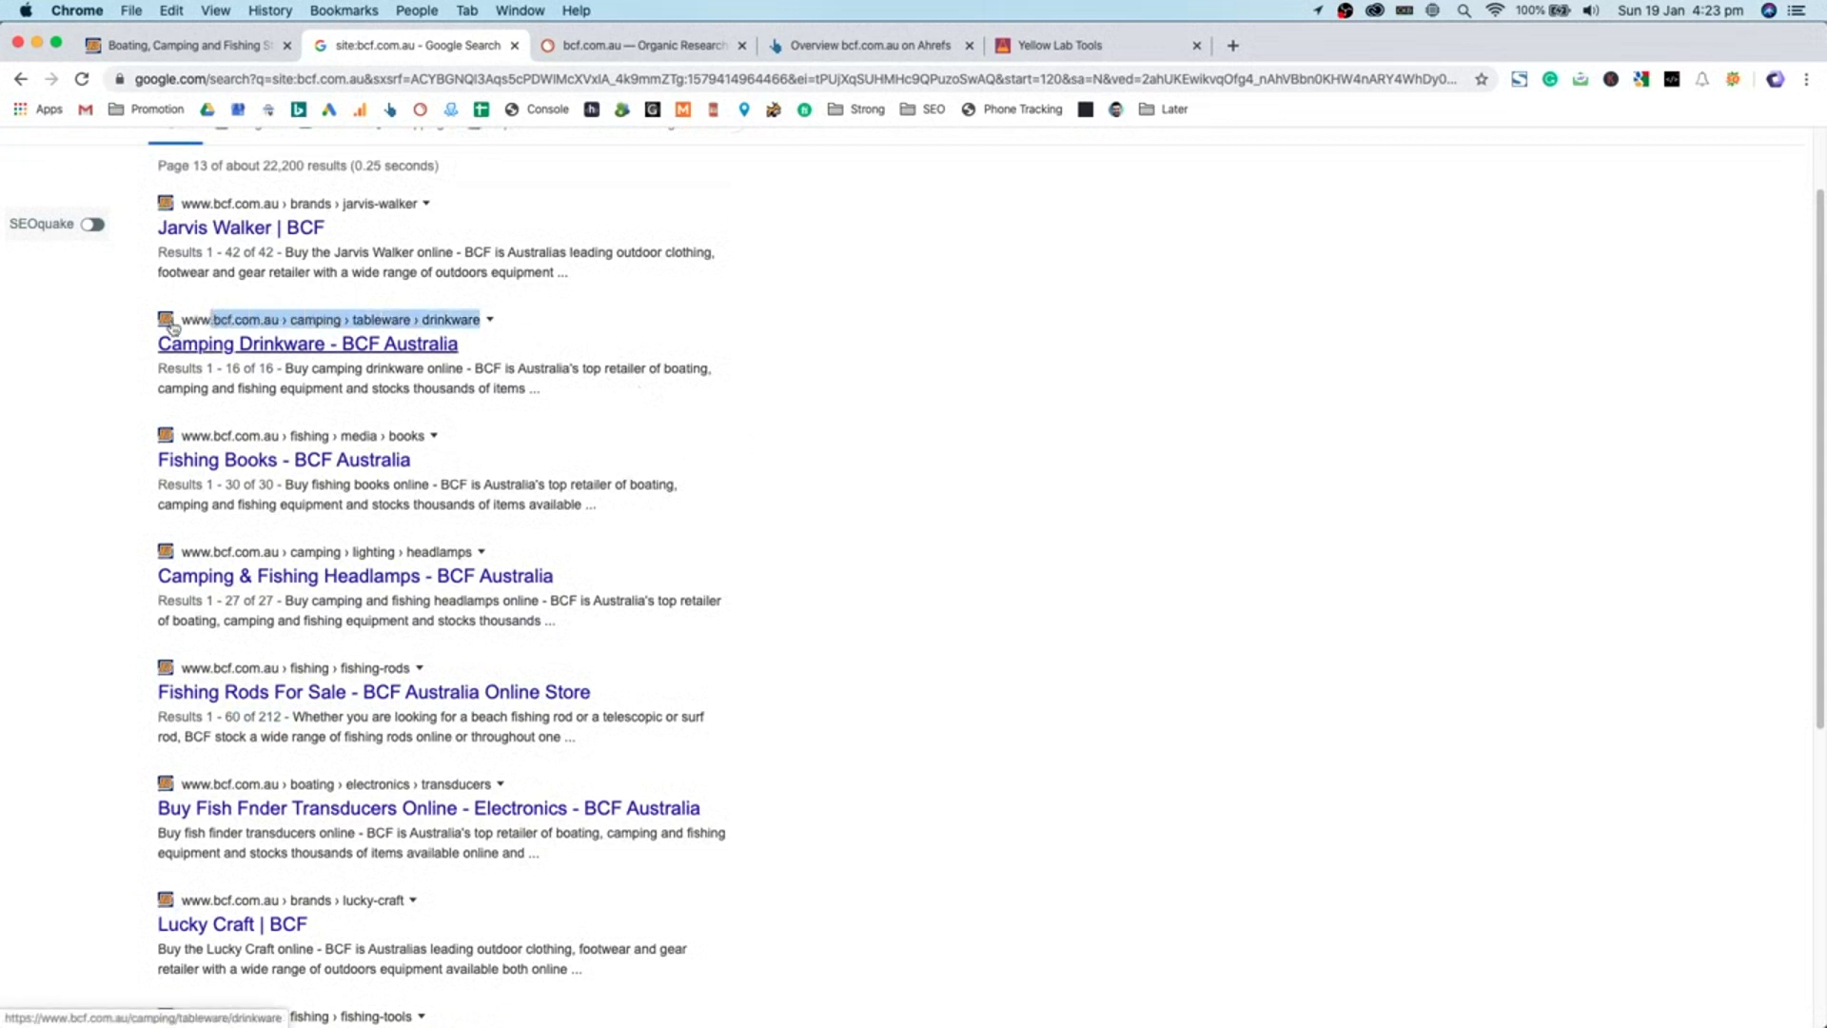
left_click(165, 351)
scroll(164, 350, "down", 5)
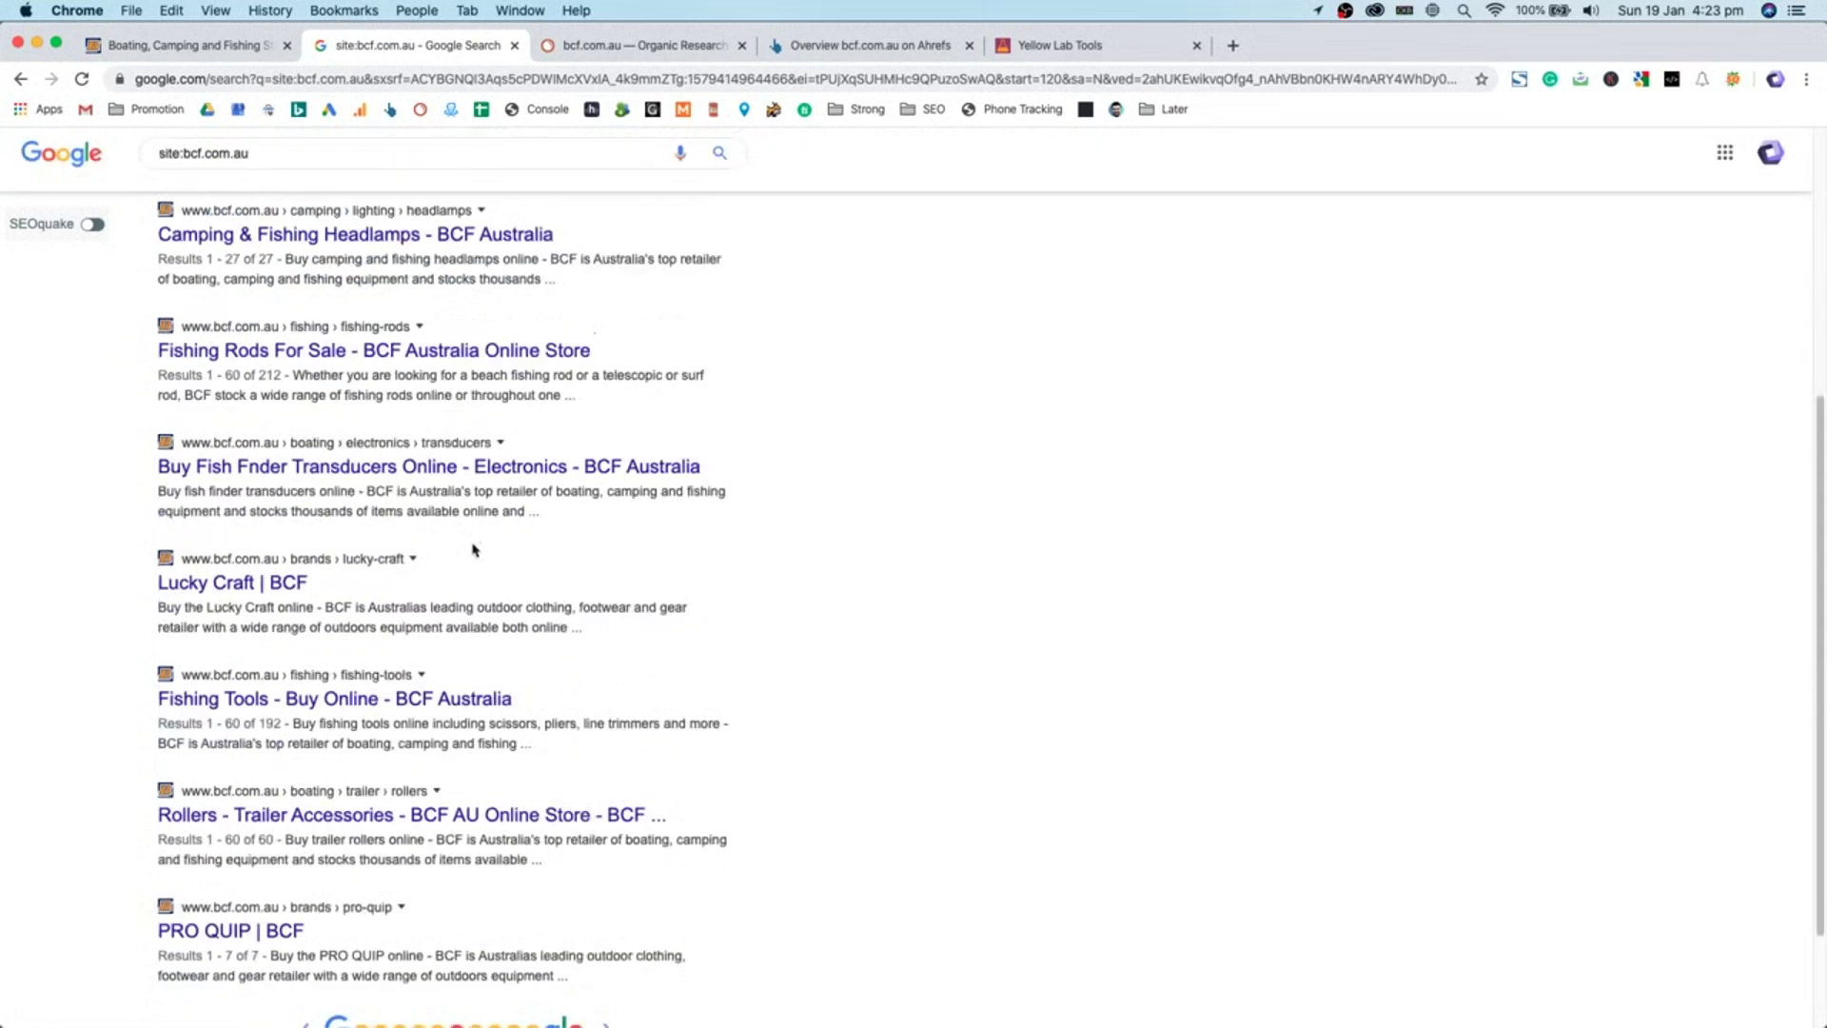
left_click(614, 890)
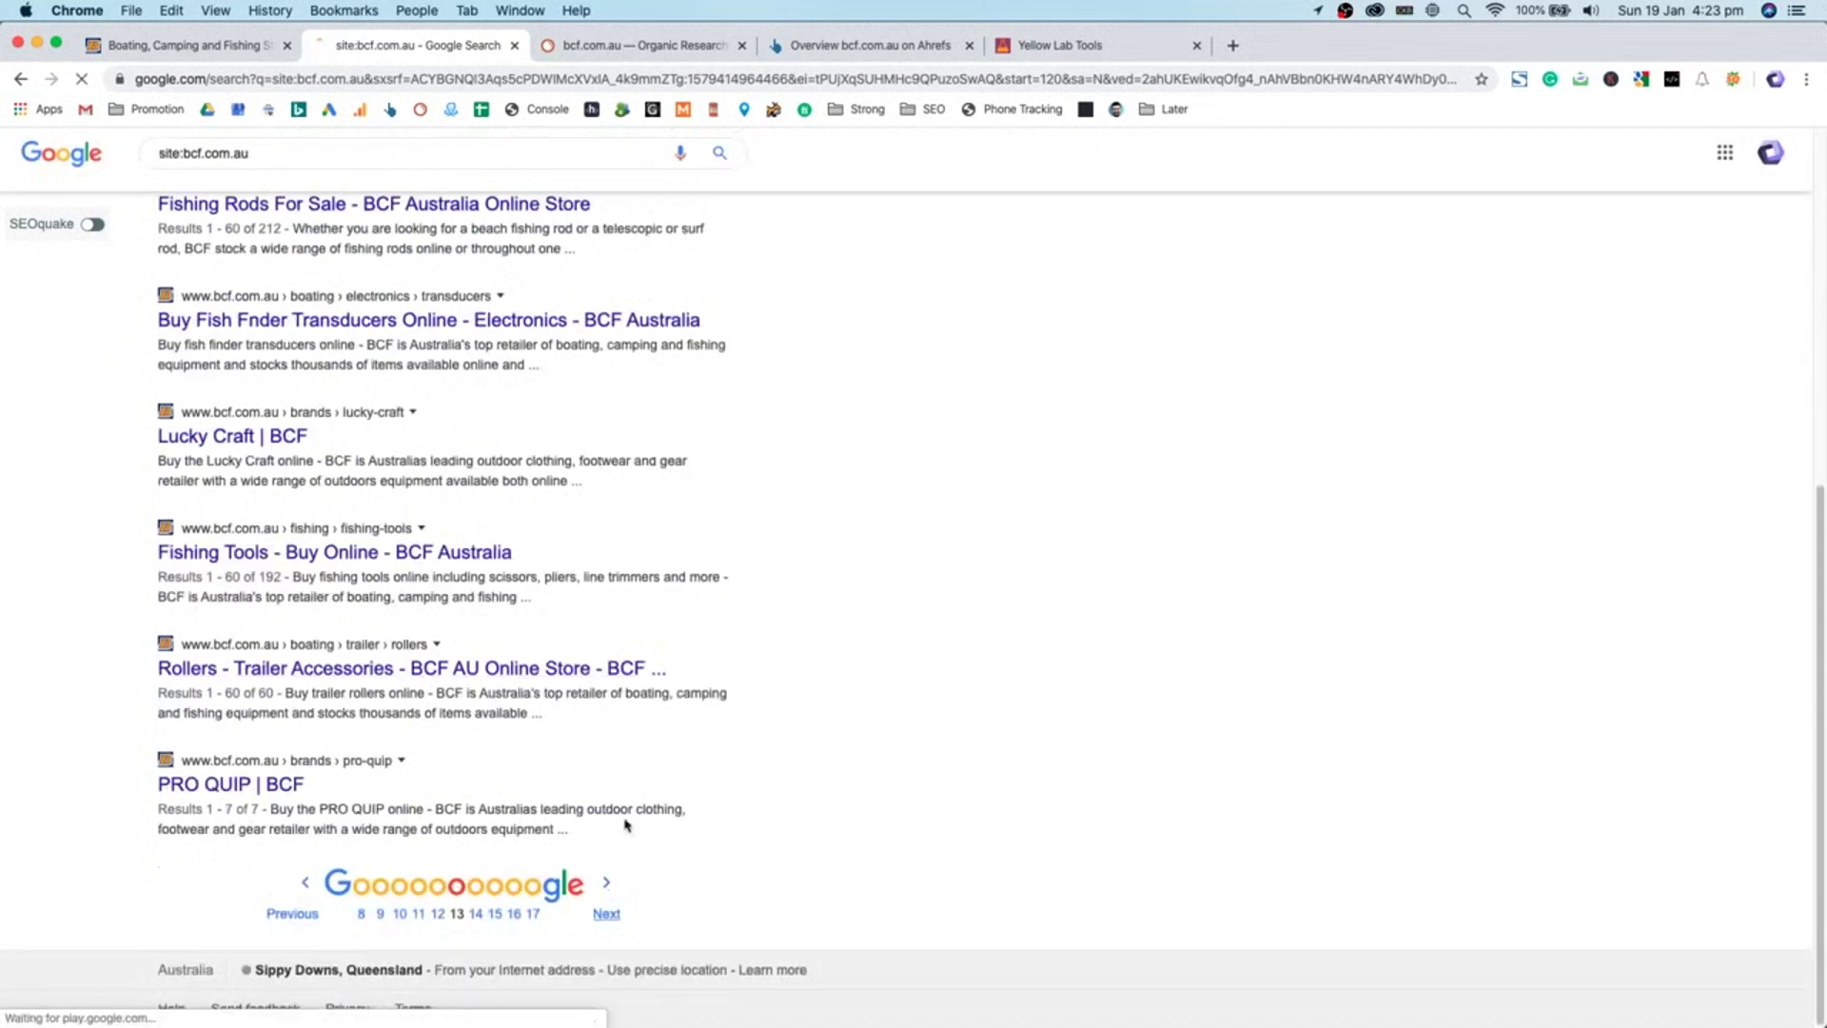
- Open the Structured Data Testing Tool and copy the Great Northern fishing polo product URL
left_click(928, 110)
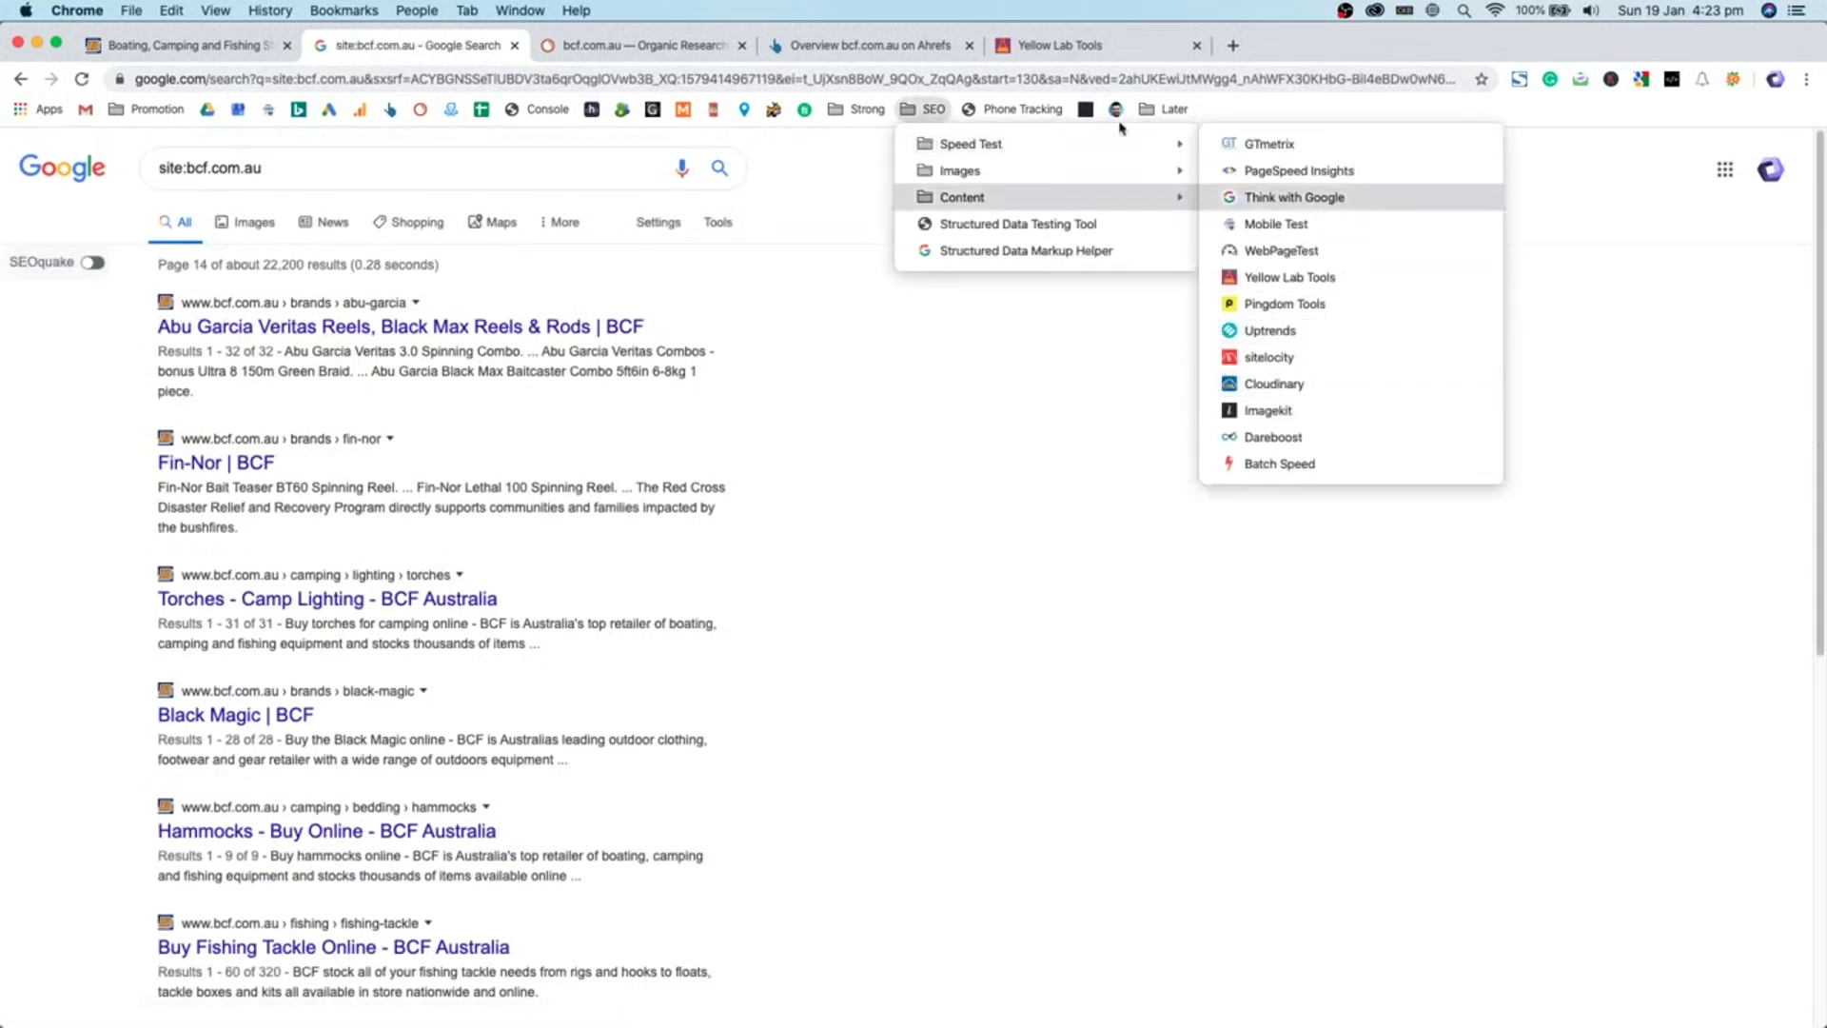
left_click(1056, 225, "super")
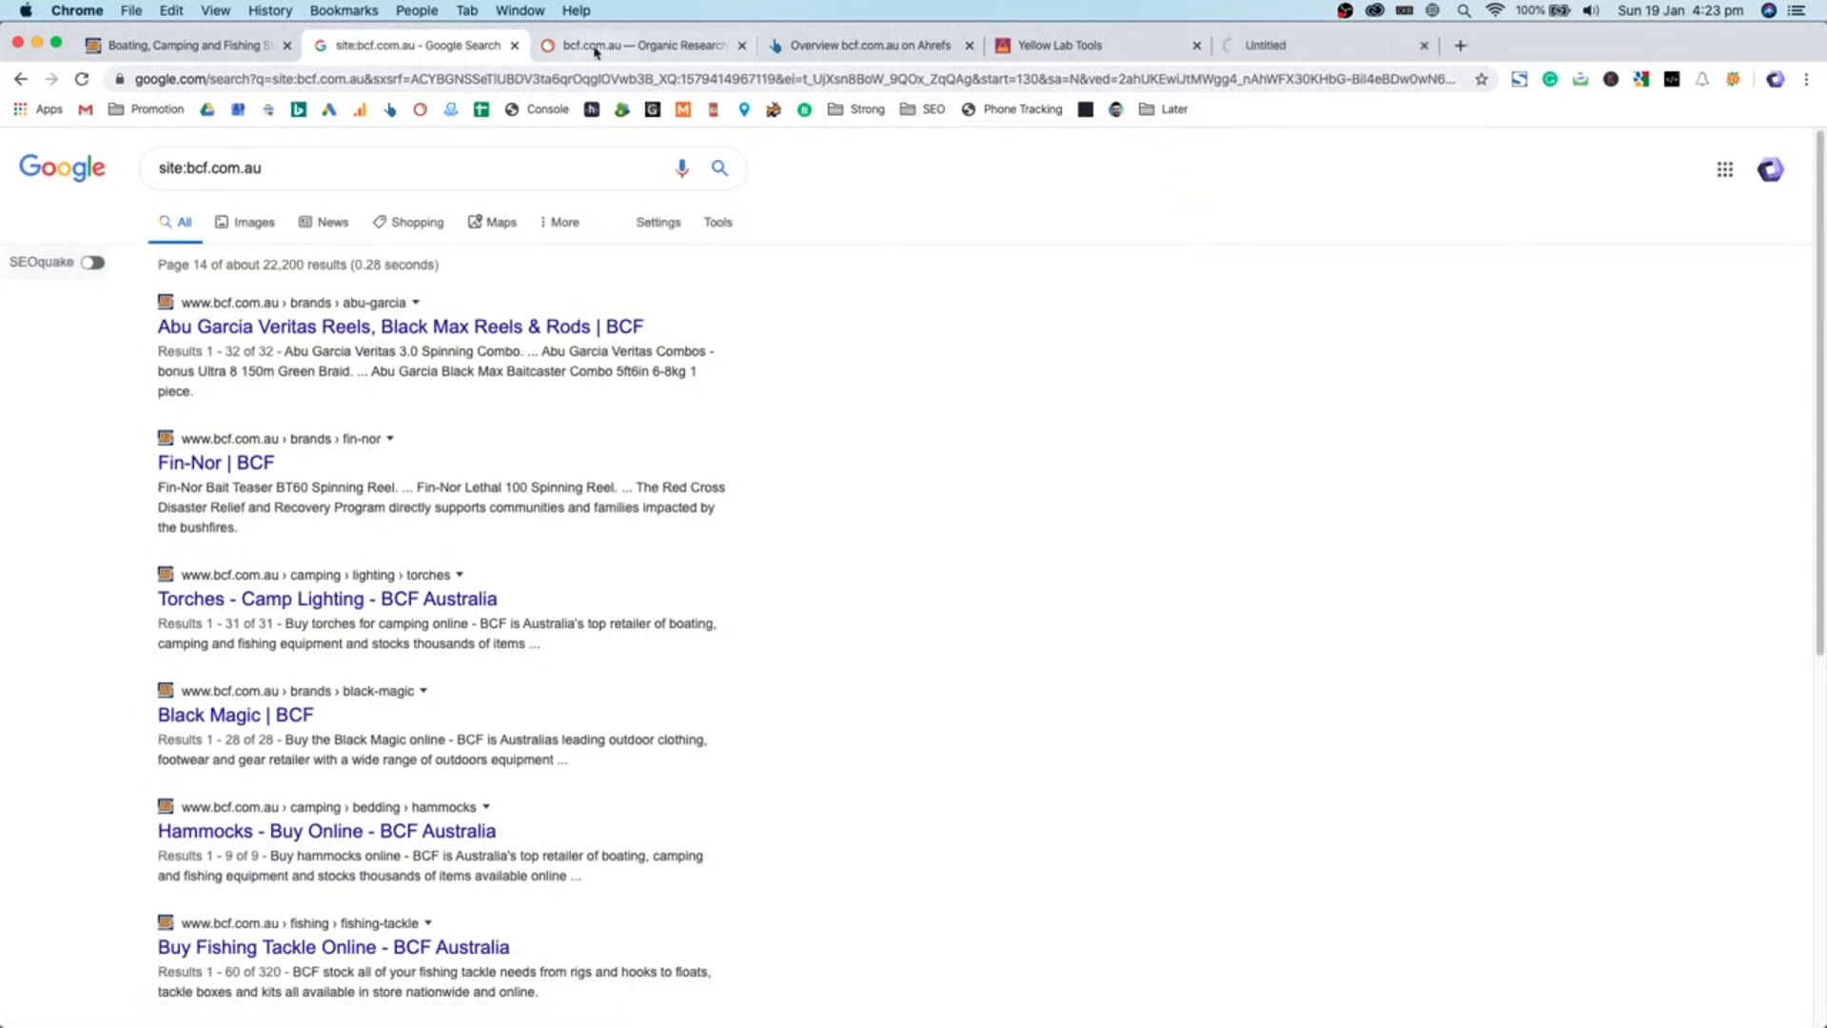
left_click(131, 42)
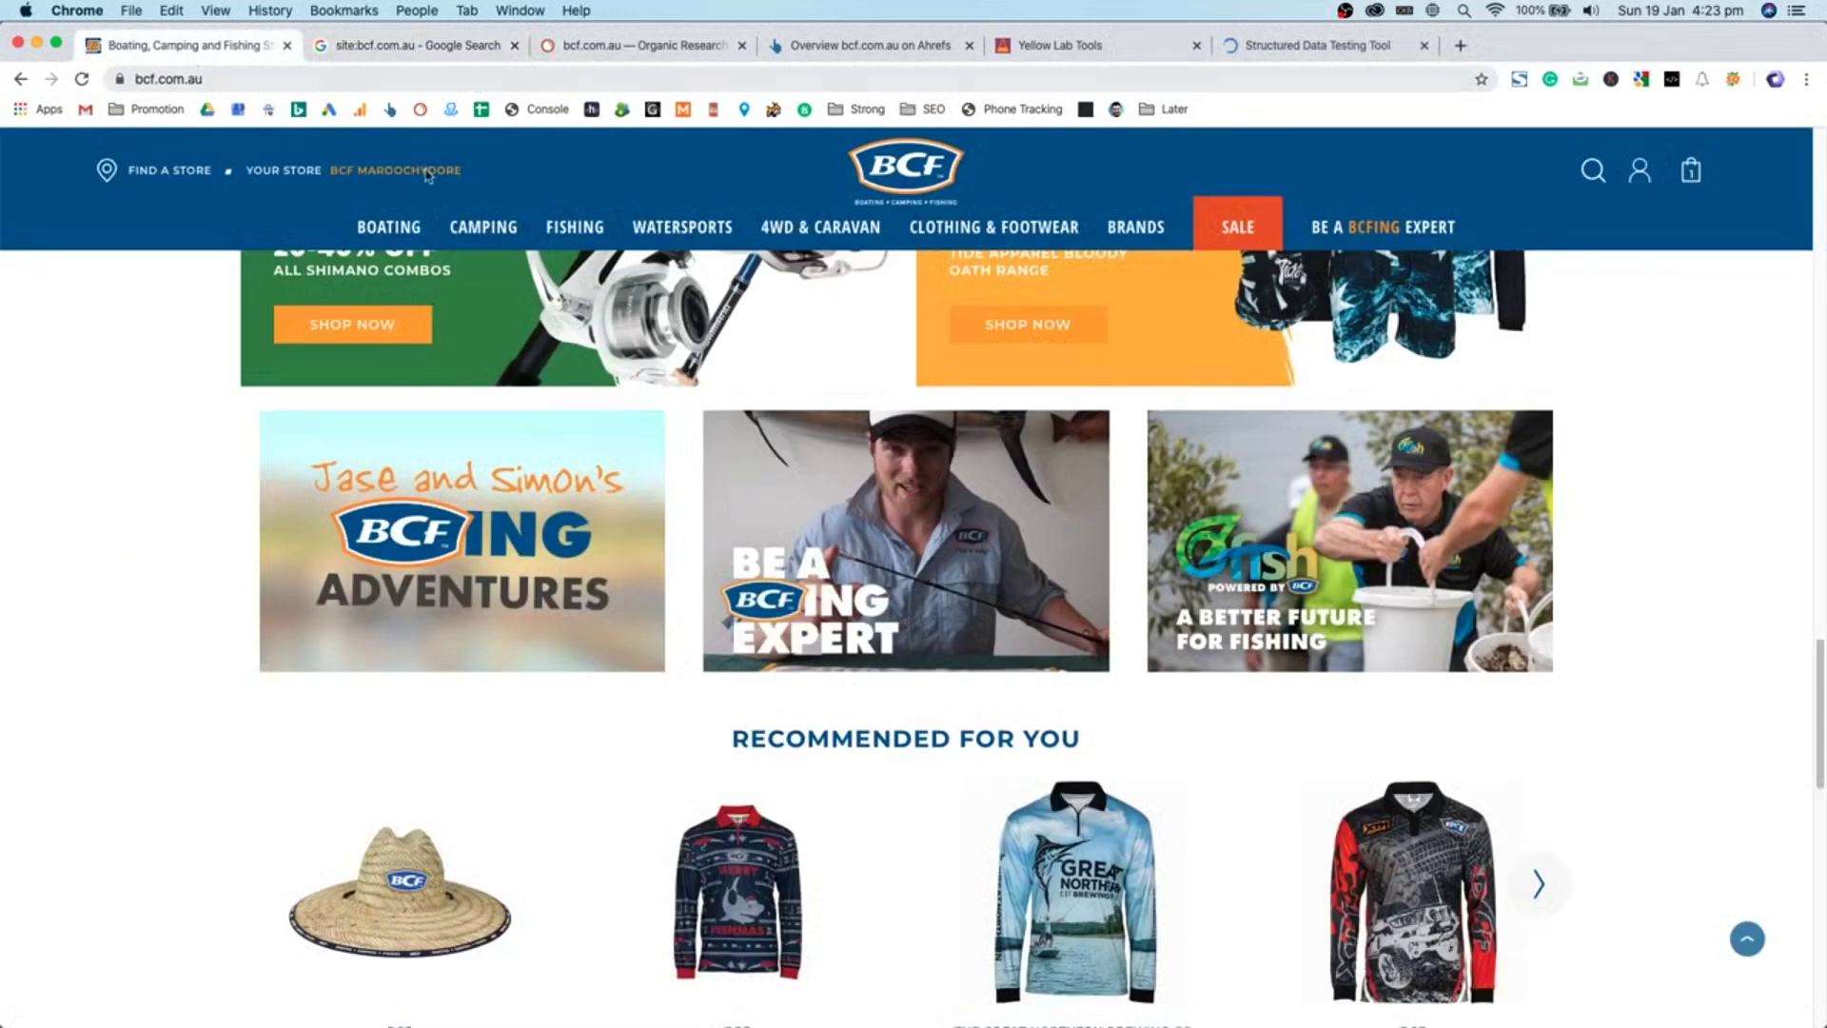
scroll(1033, 400, "down", 5)
scroll(1033, 400, "up", 2)
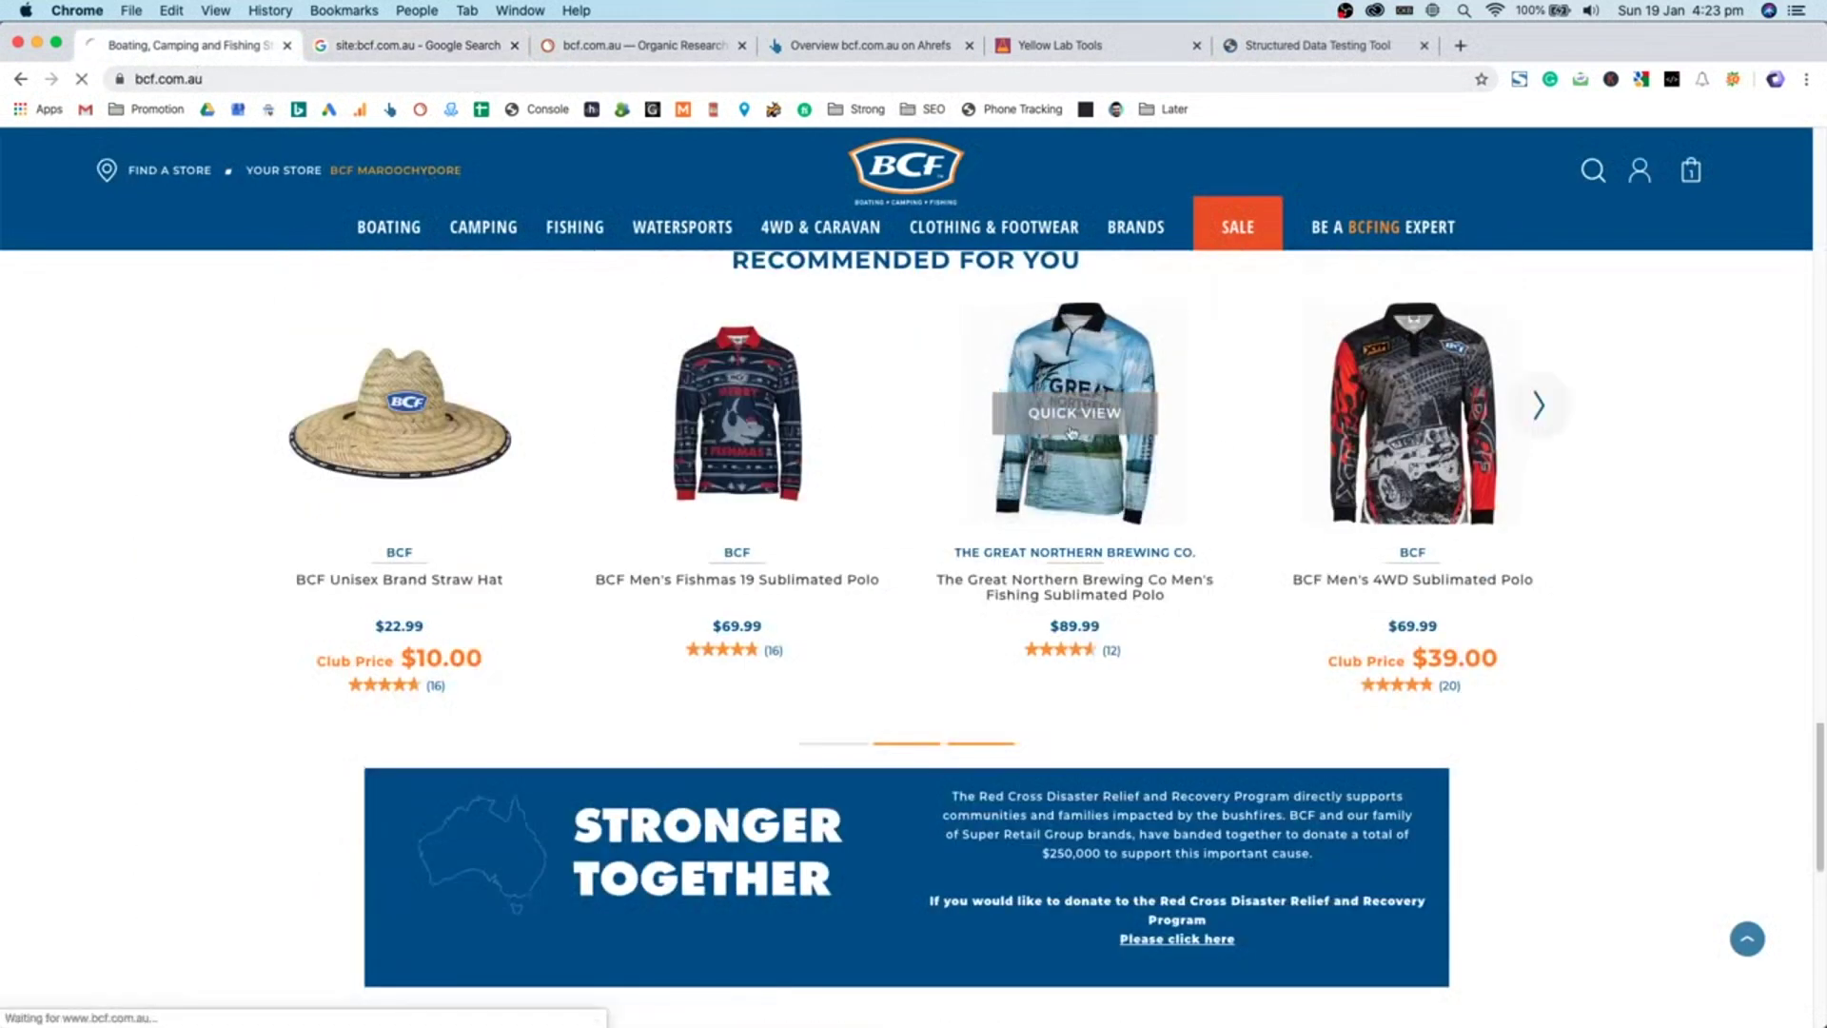
left_click(1028, 357)
left_click(895, 79)
key("super+c")
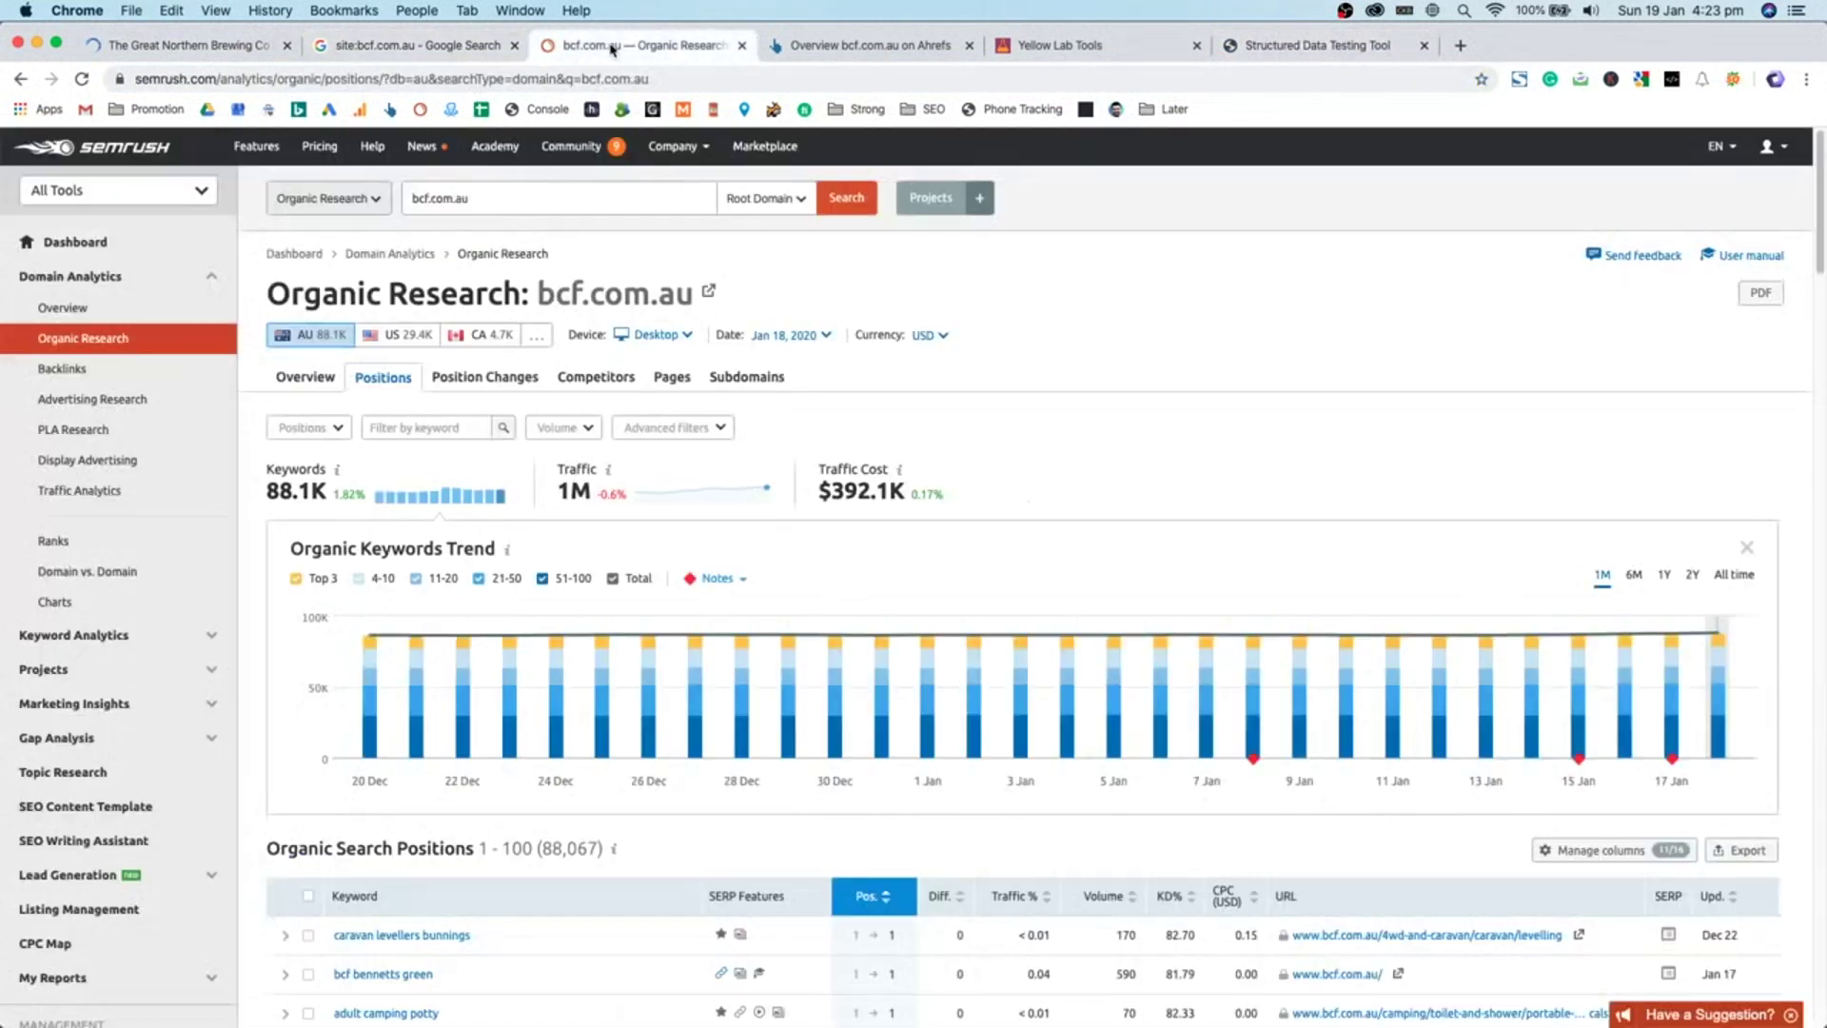
- Page Google's site:bcf.com.au results through pages 16, 20, 24 and 27, then return to the polo page
left_click(457, 44)
scroll(640, 400, "down", 6)
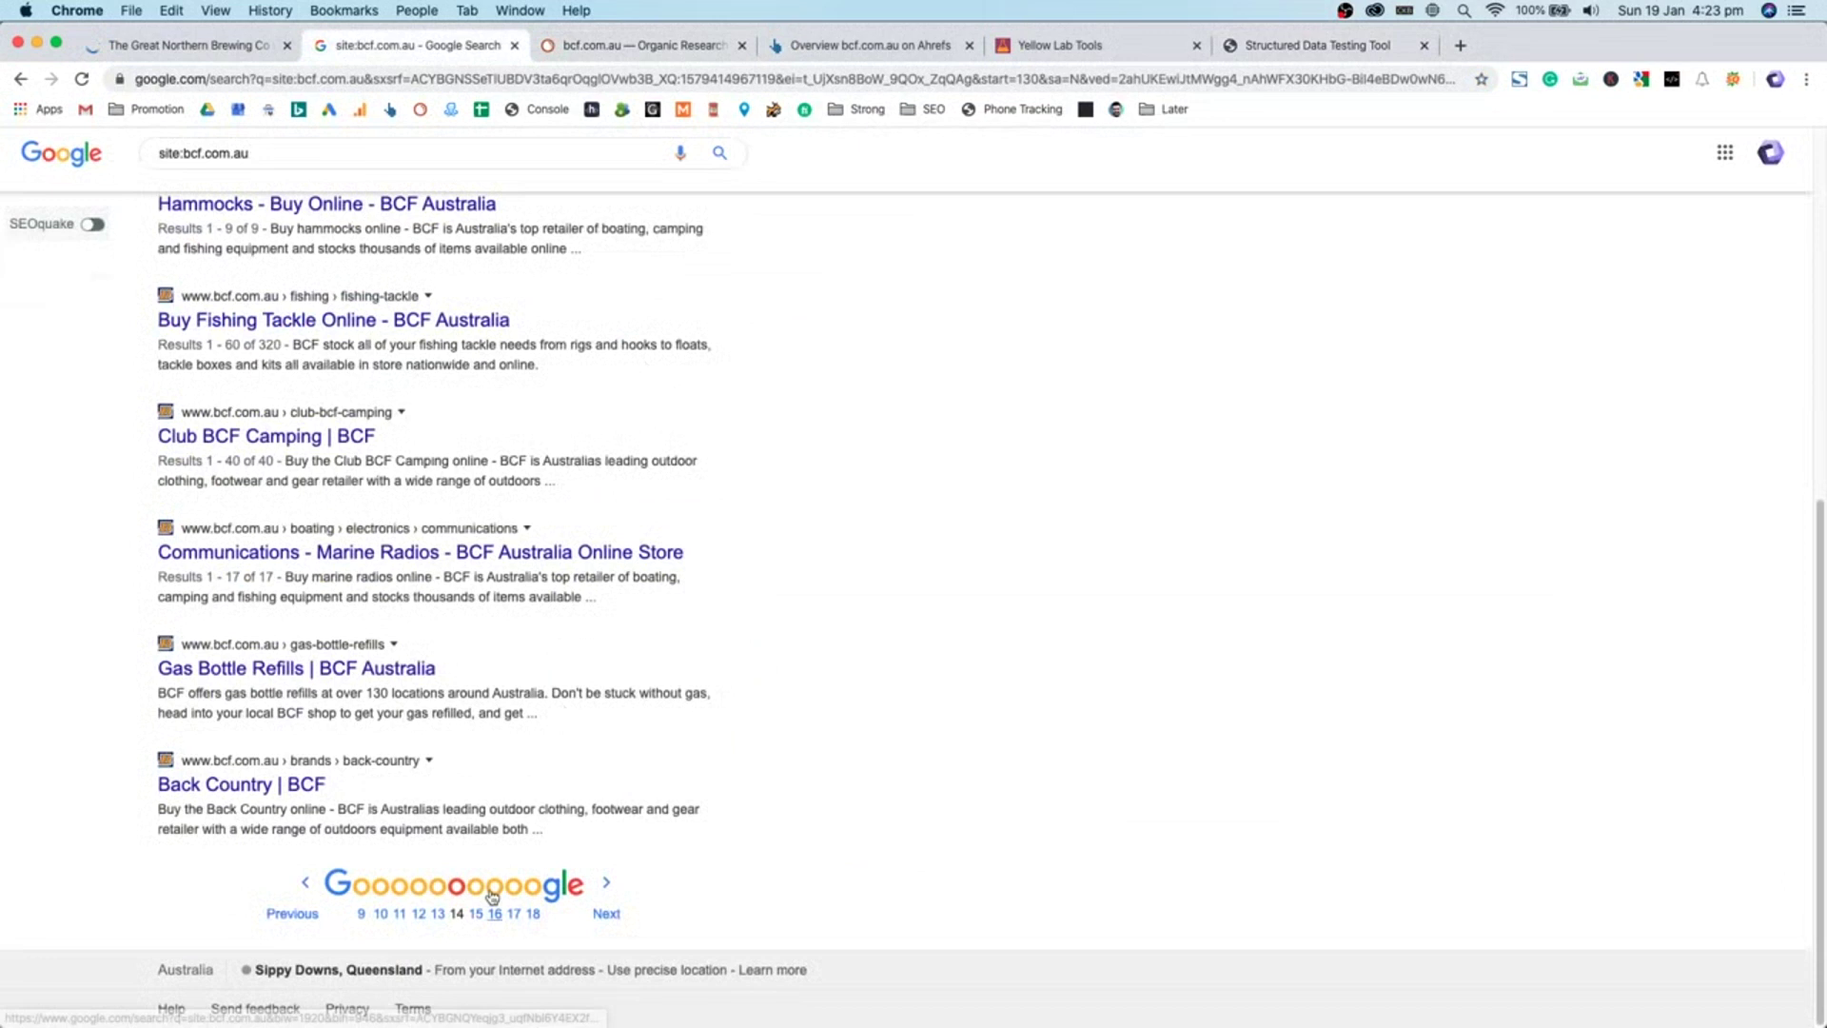
left_click(494, 912)
scroll(524, 883, "down", 10)
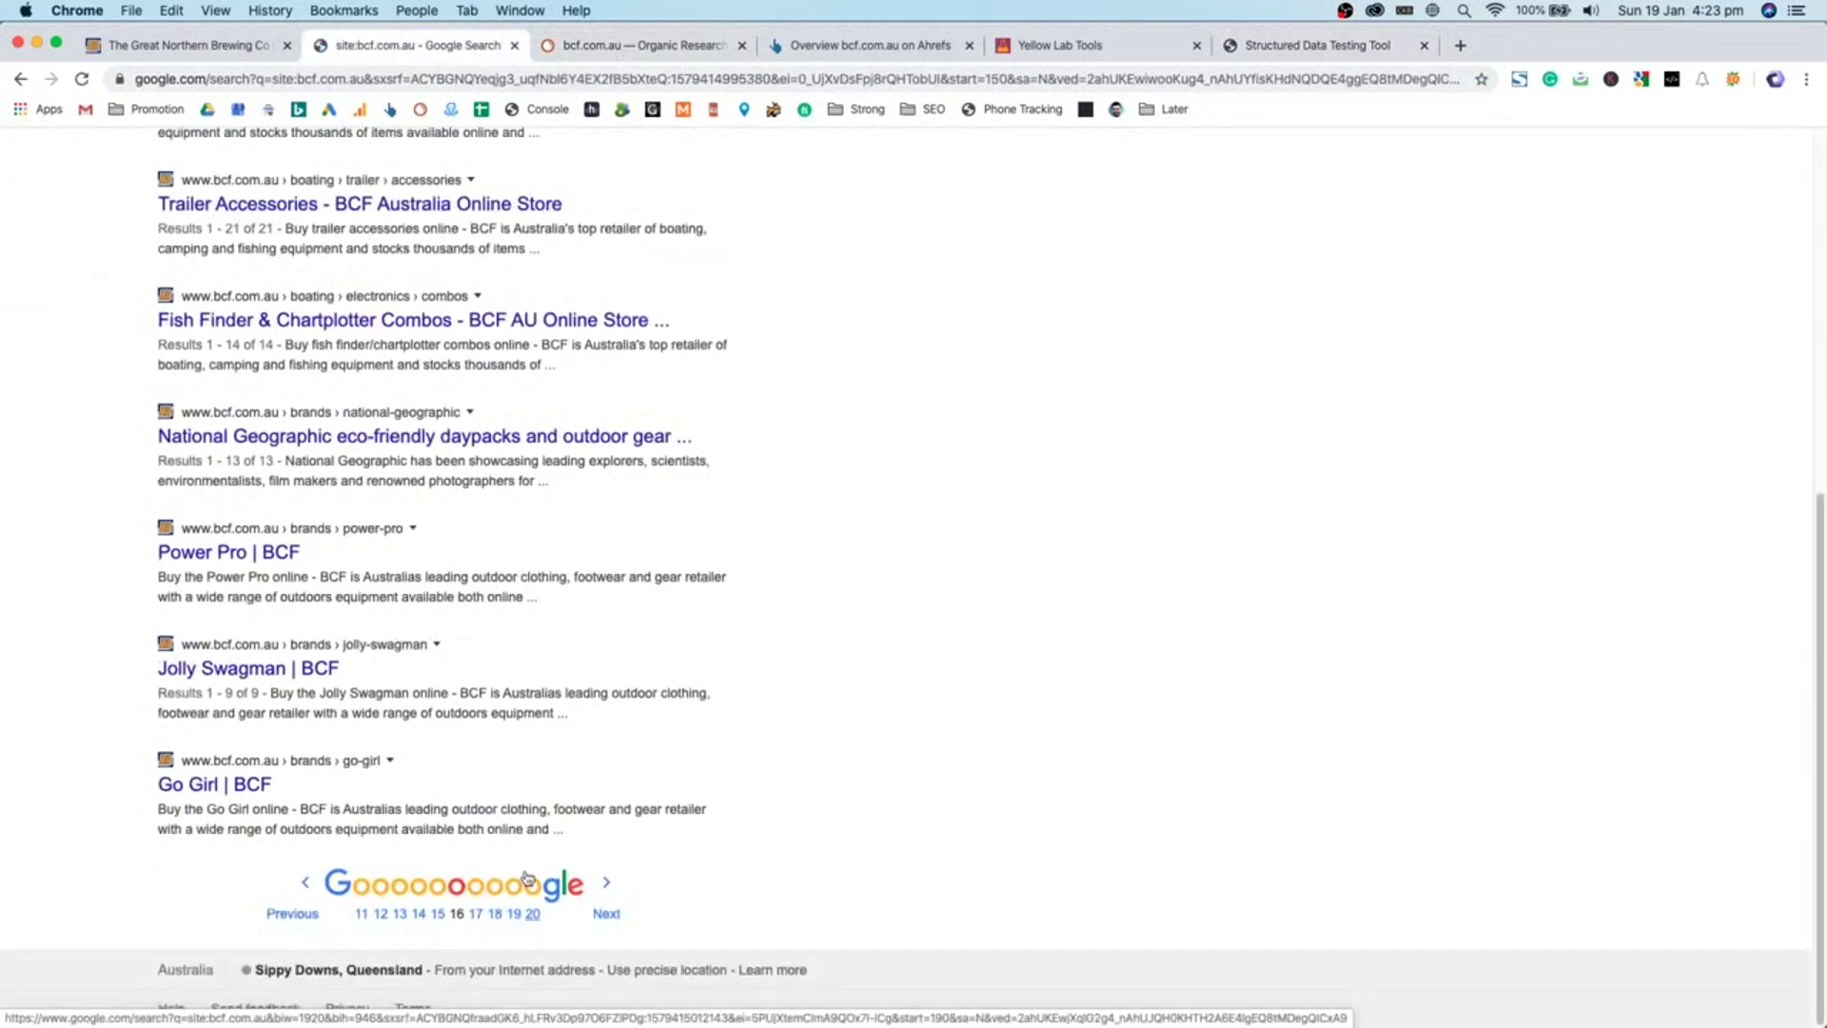
left_click(524, 879)
scroll(526, 879, "down", 10)
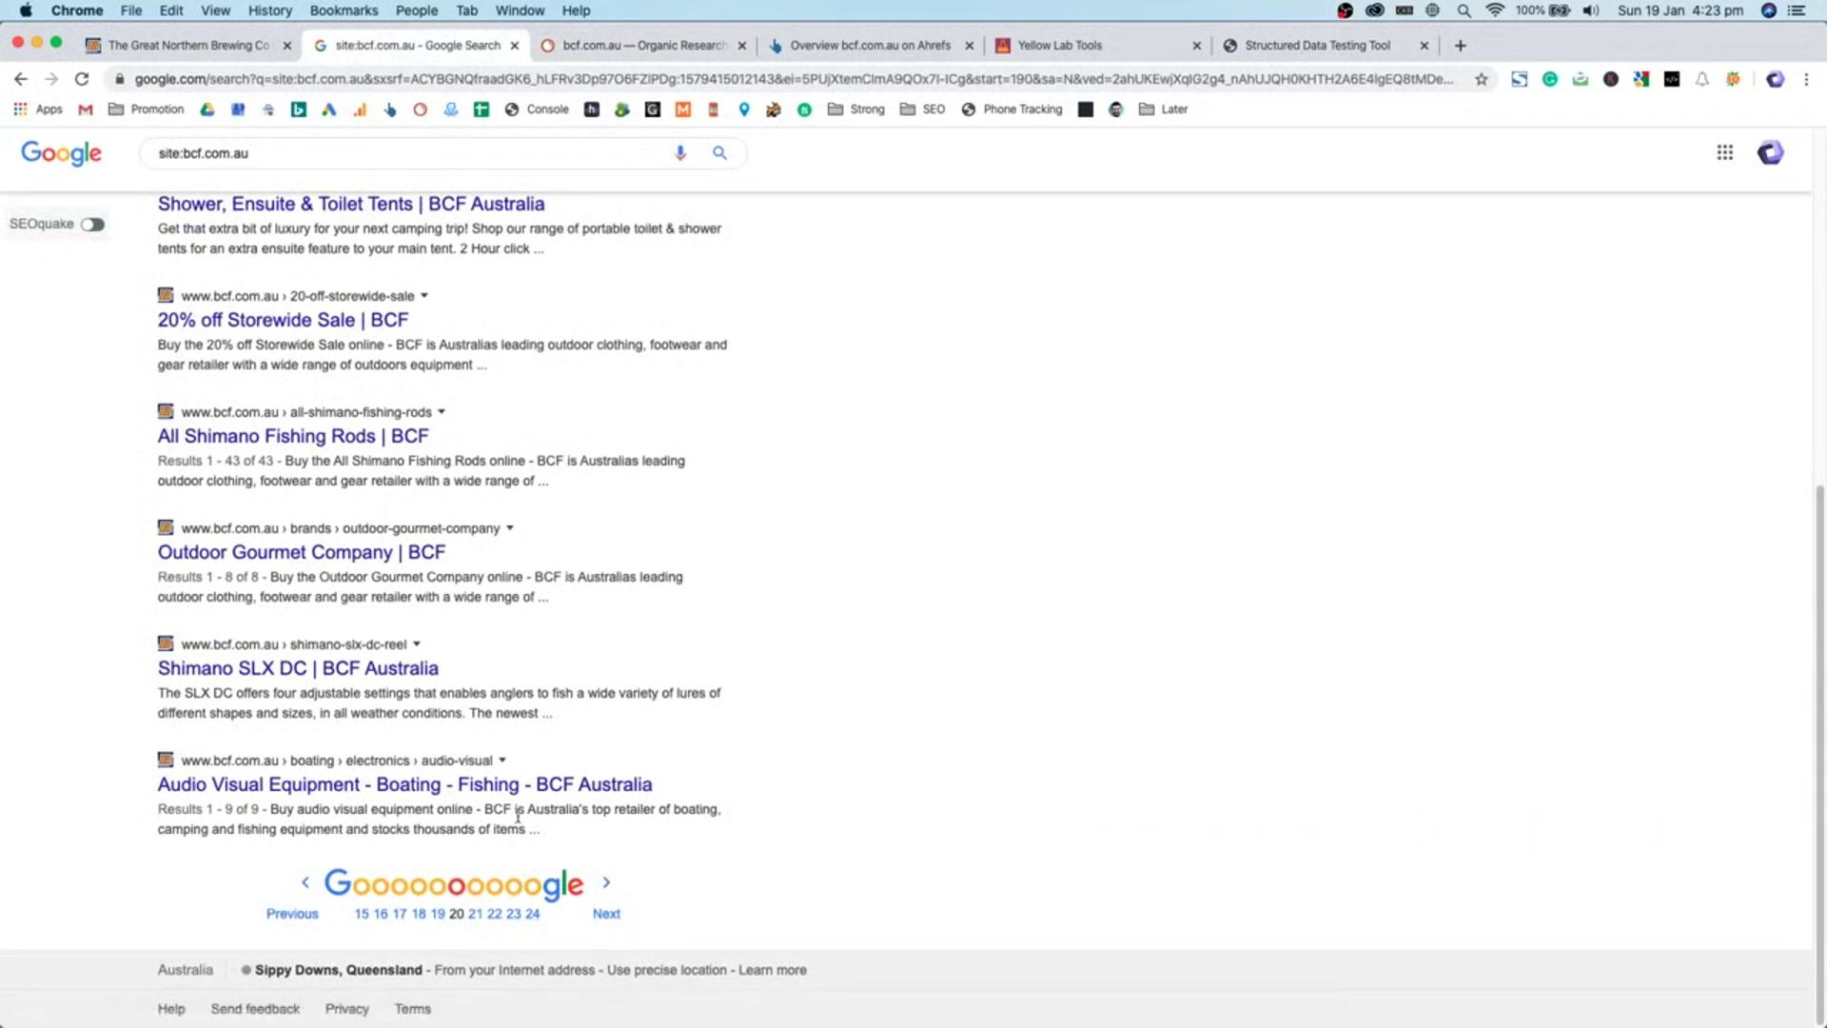
left_click(532, 914)
scroll(538, 609, "down", 10)
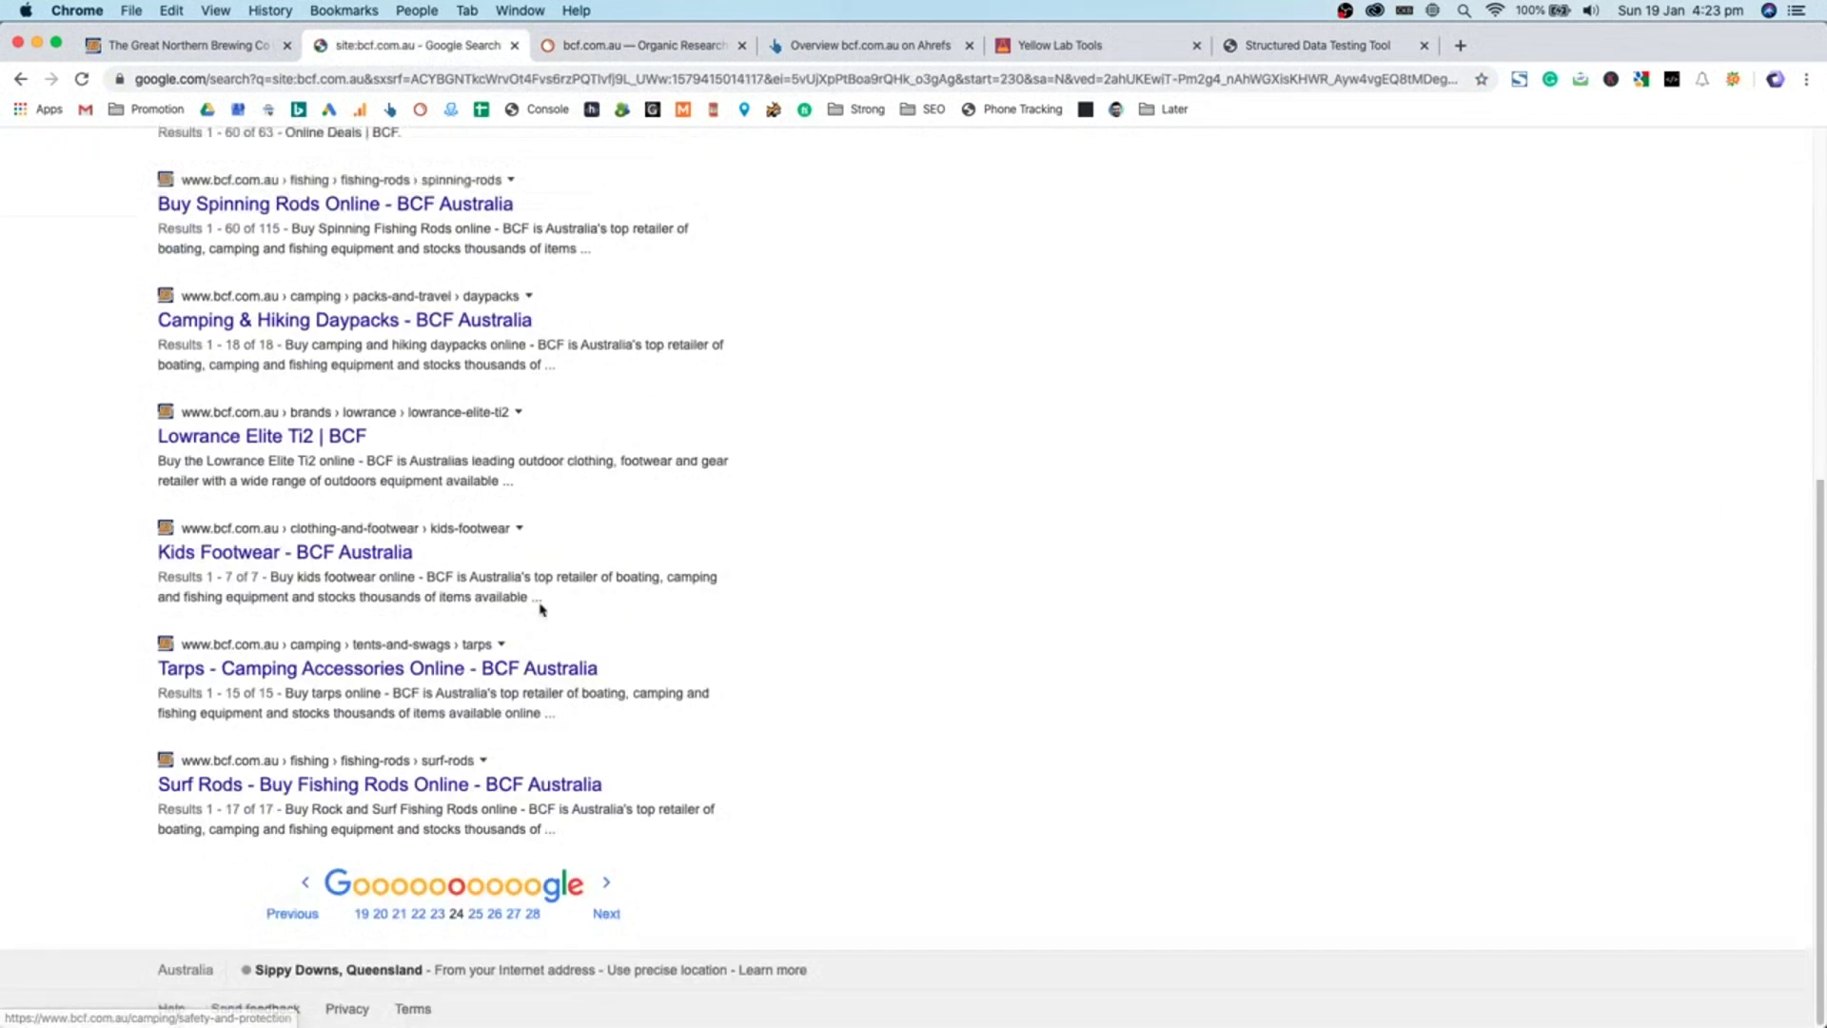
left_click(514, 913)
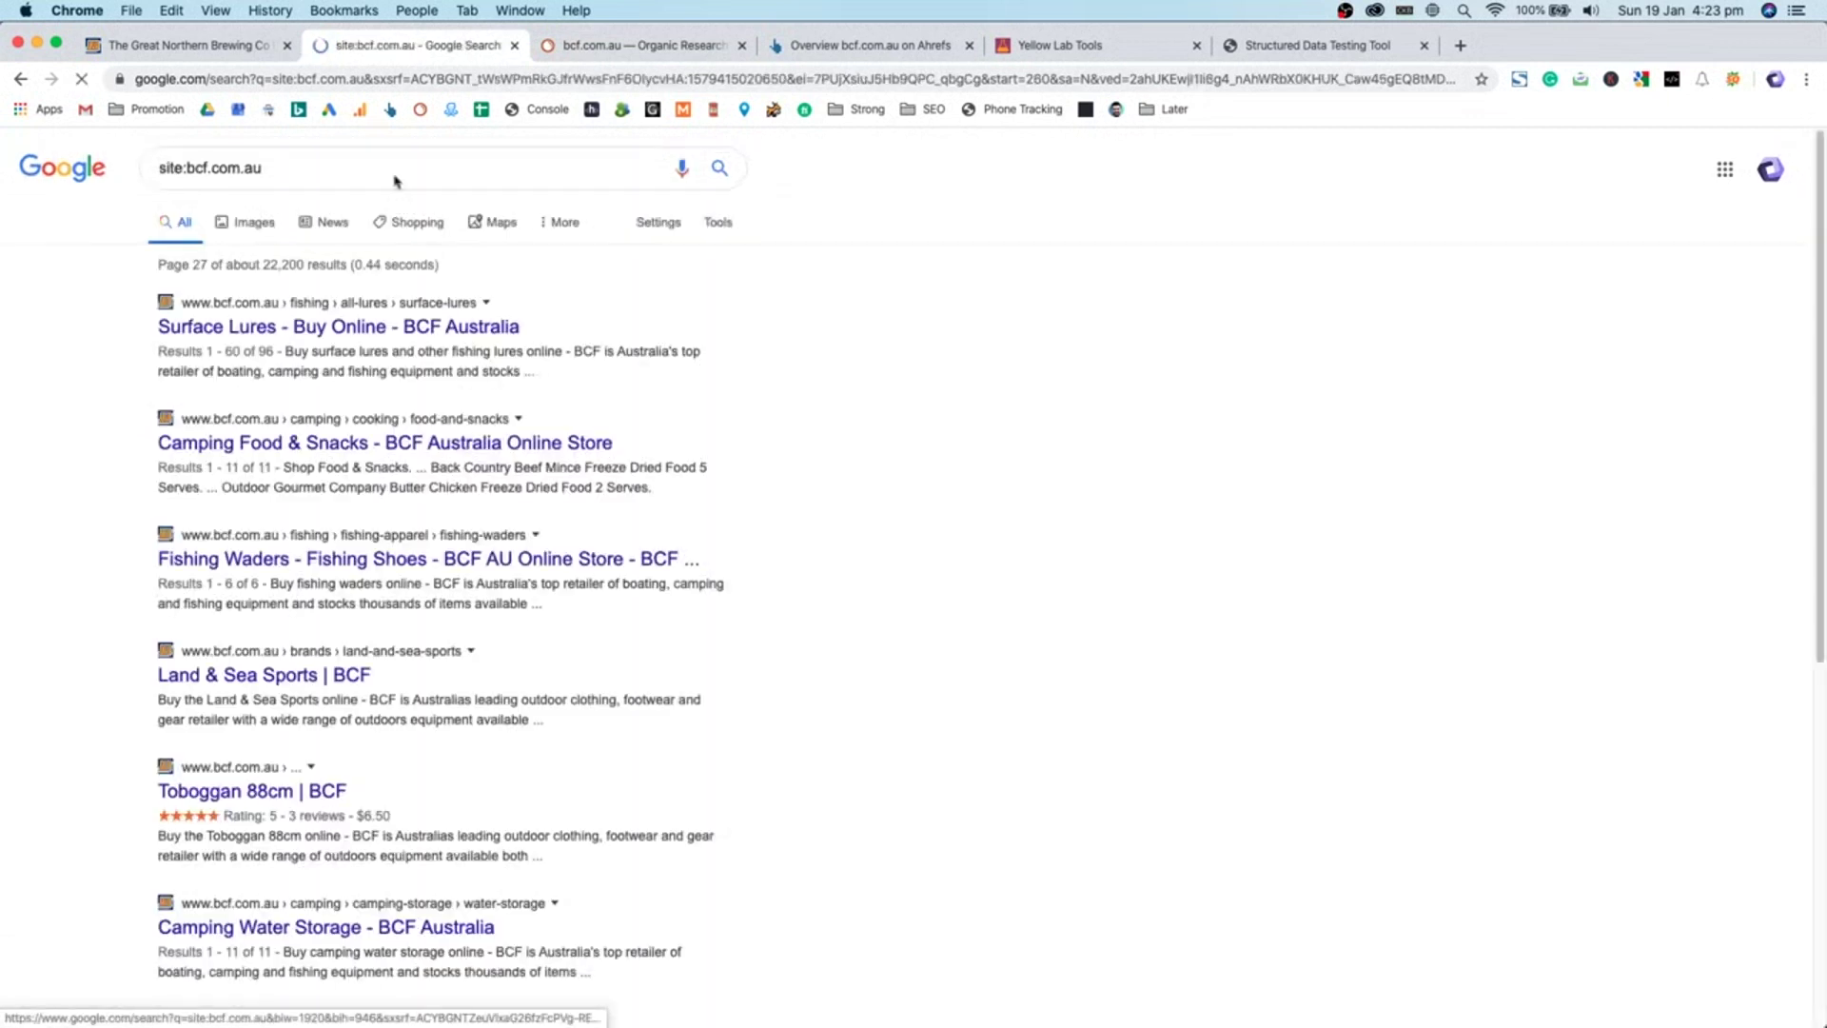
left_click(252, 44)
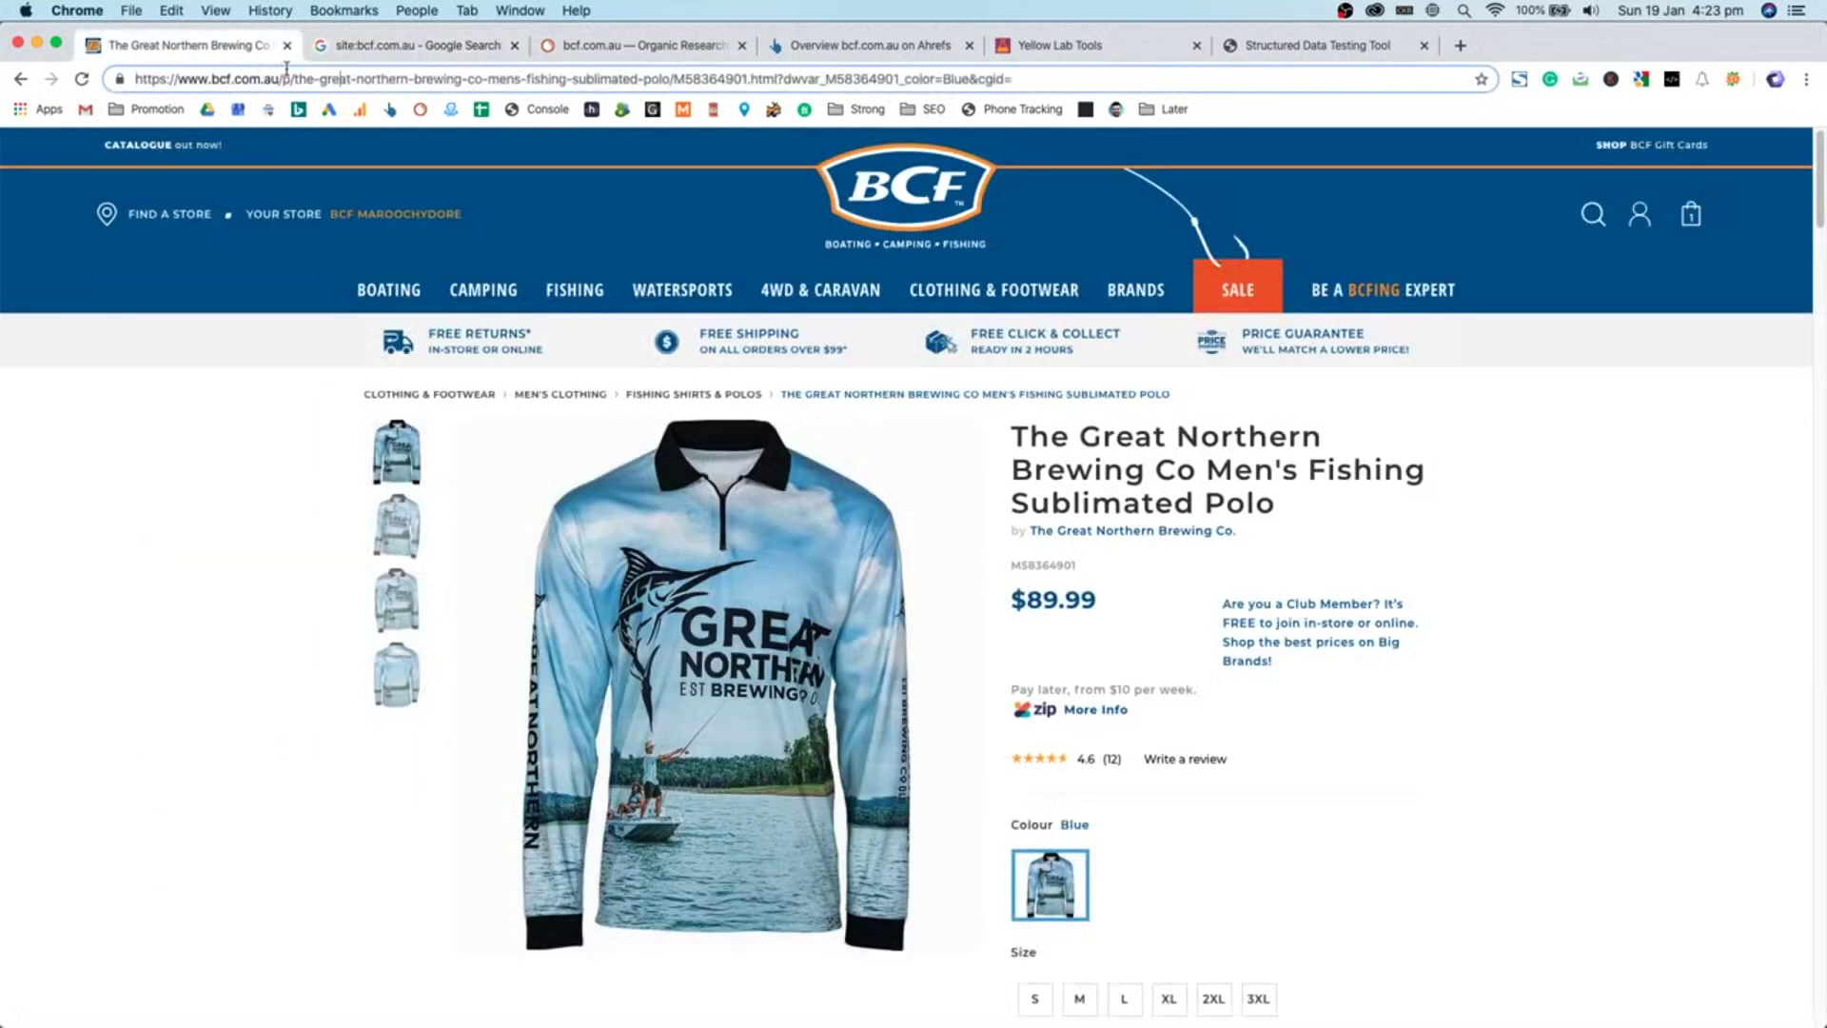
left_click_drag(212, 79, 134, 78)
type("site:")
key("Return")
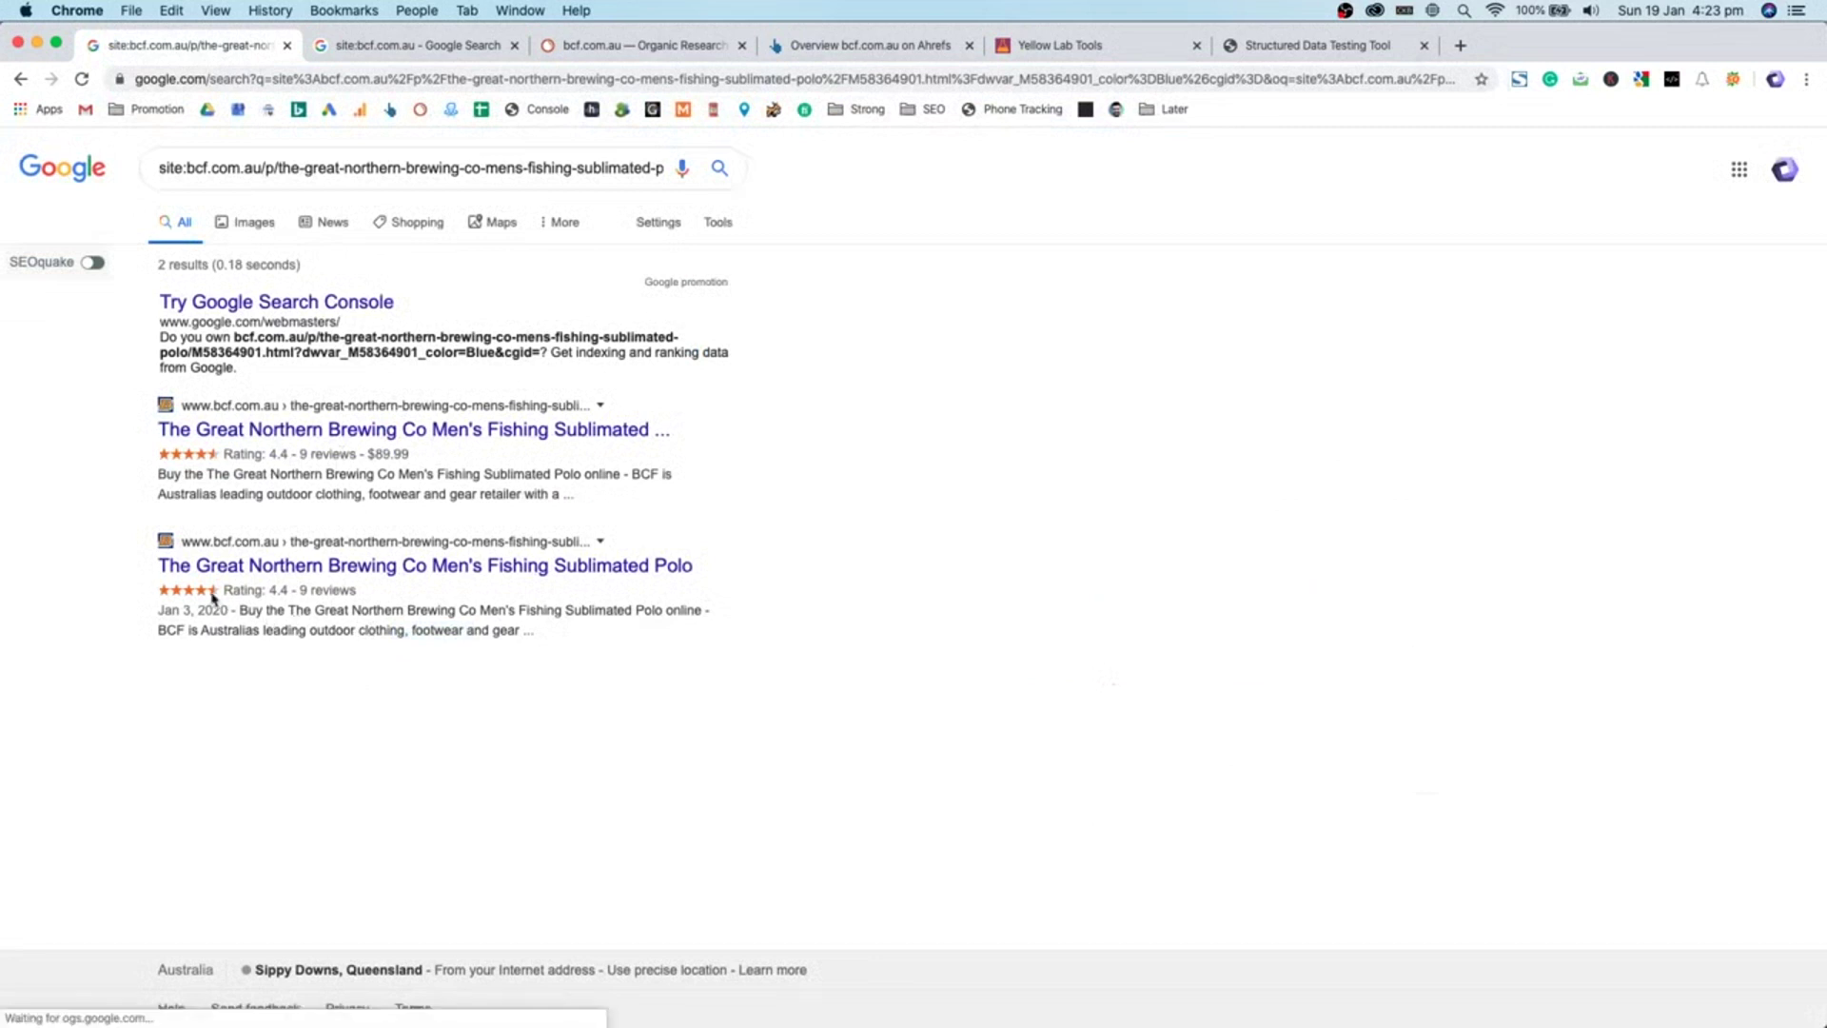
left_click_drag(231, 590, 320, 590)
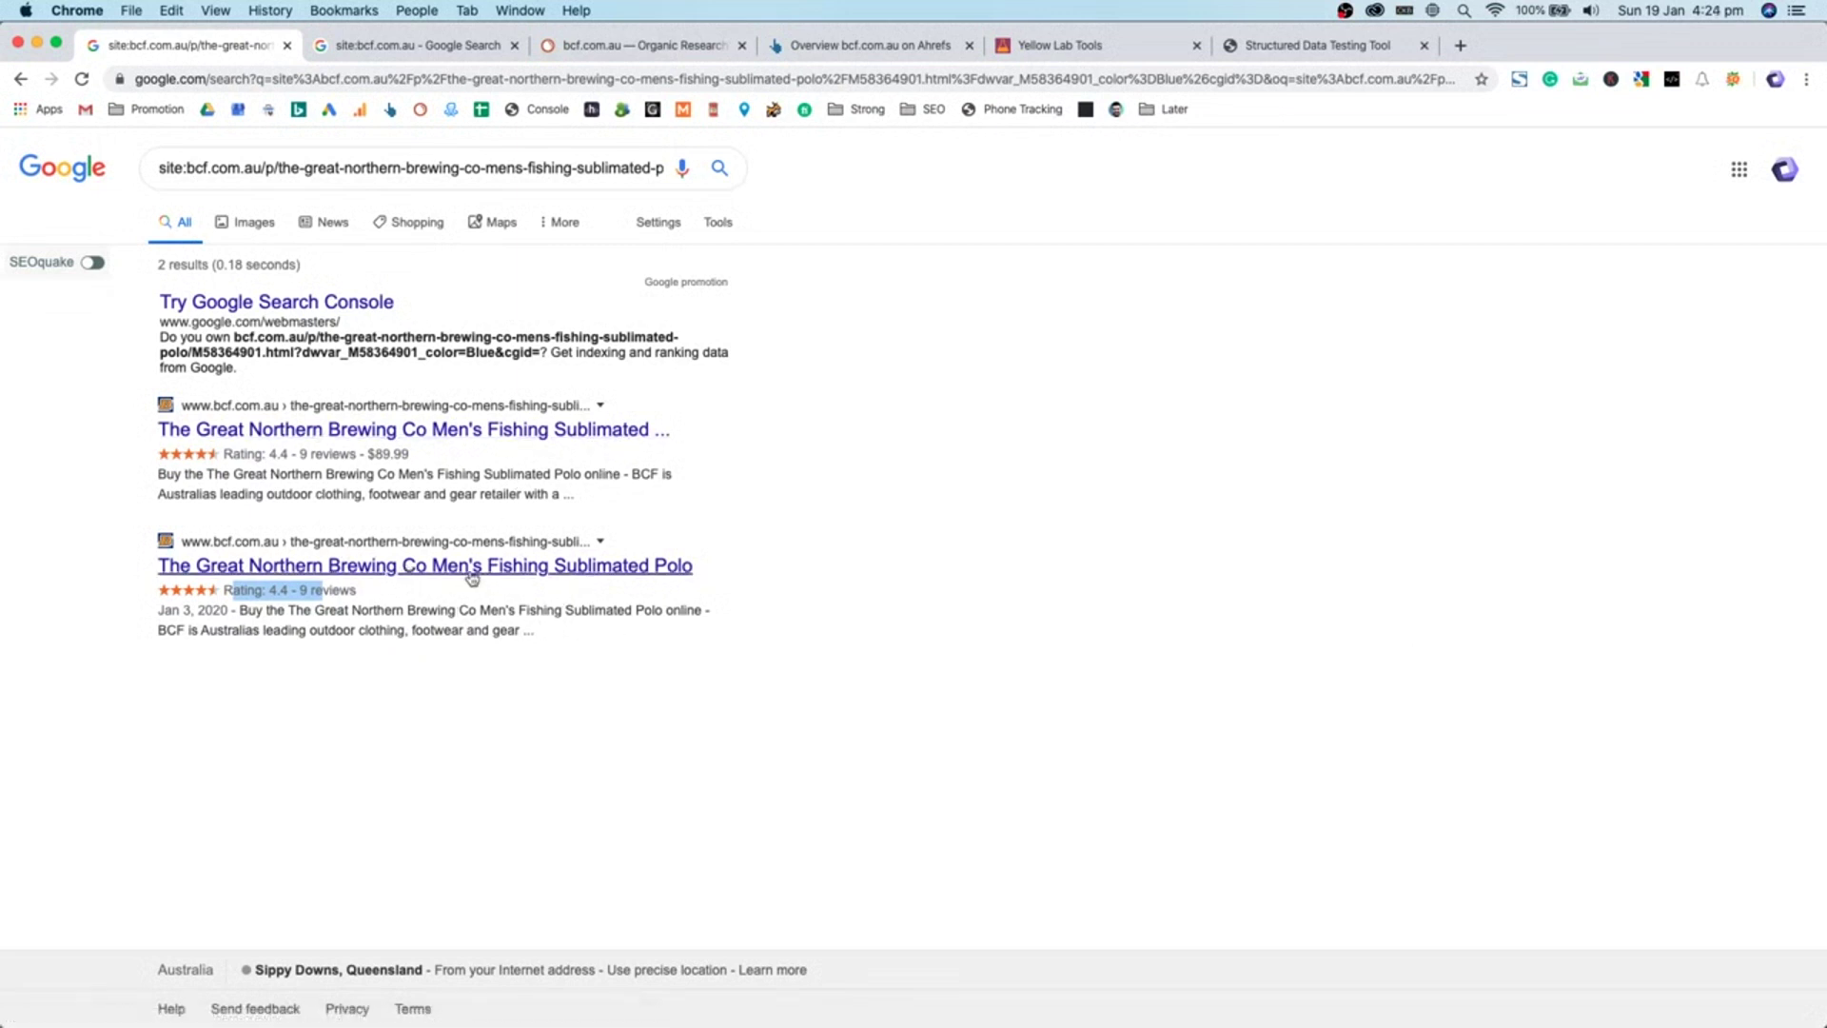
left_click(466, 654)
- Open the polo page's Product item and review its 8 missing-field warnings
left_click(1271, 47)
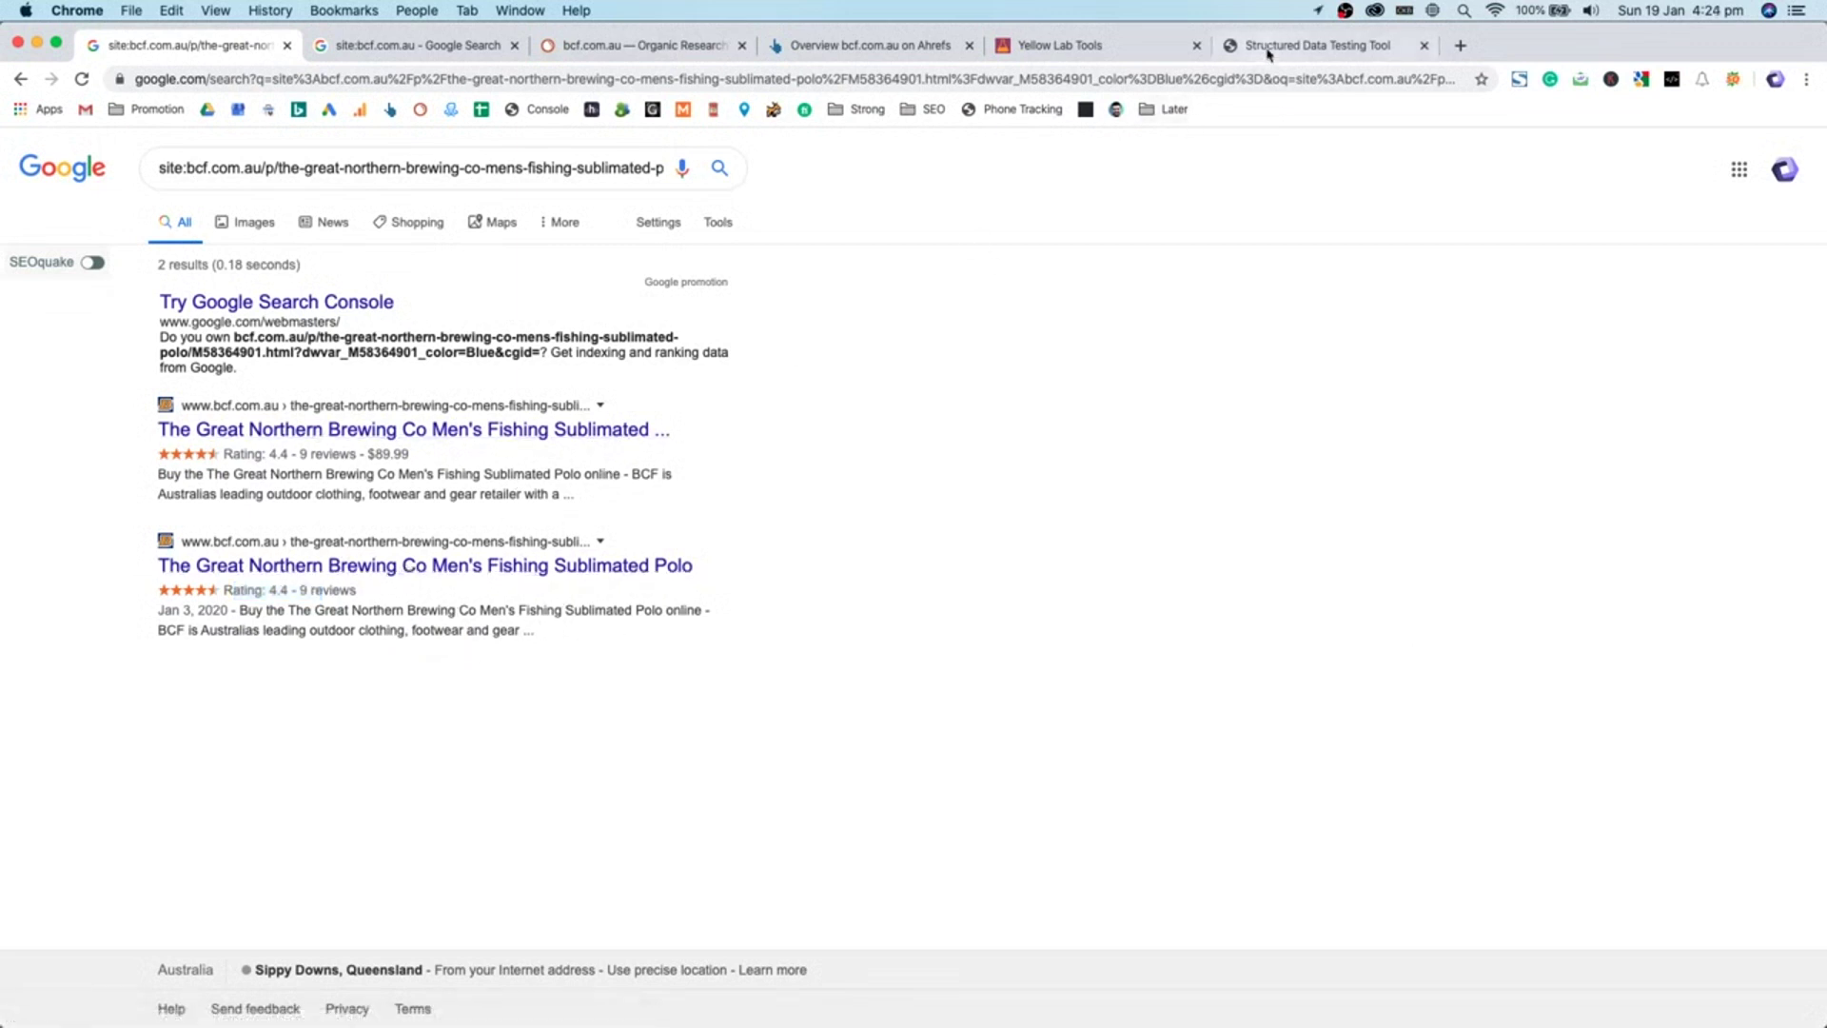
left_click(1460, 463)
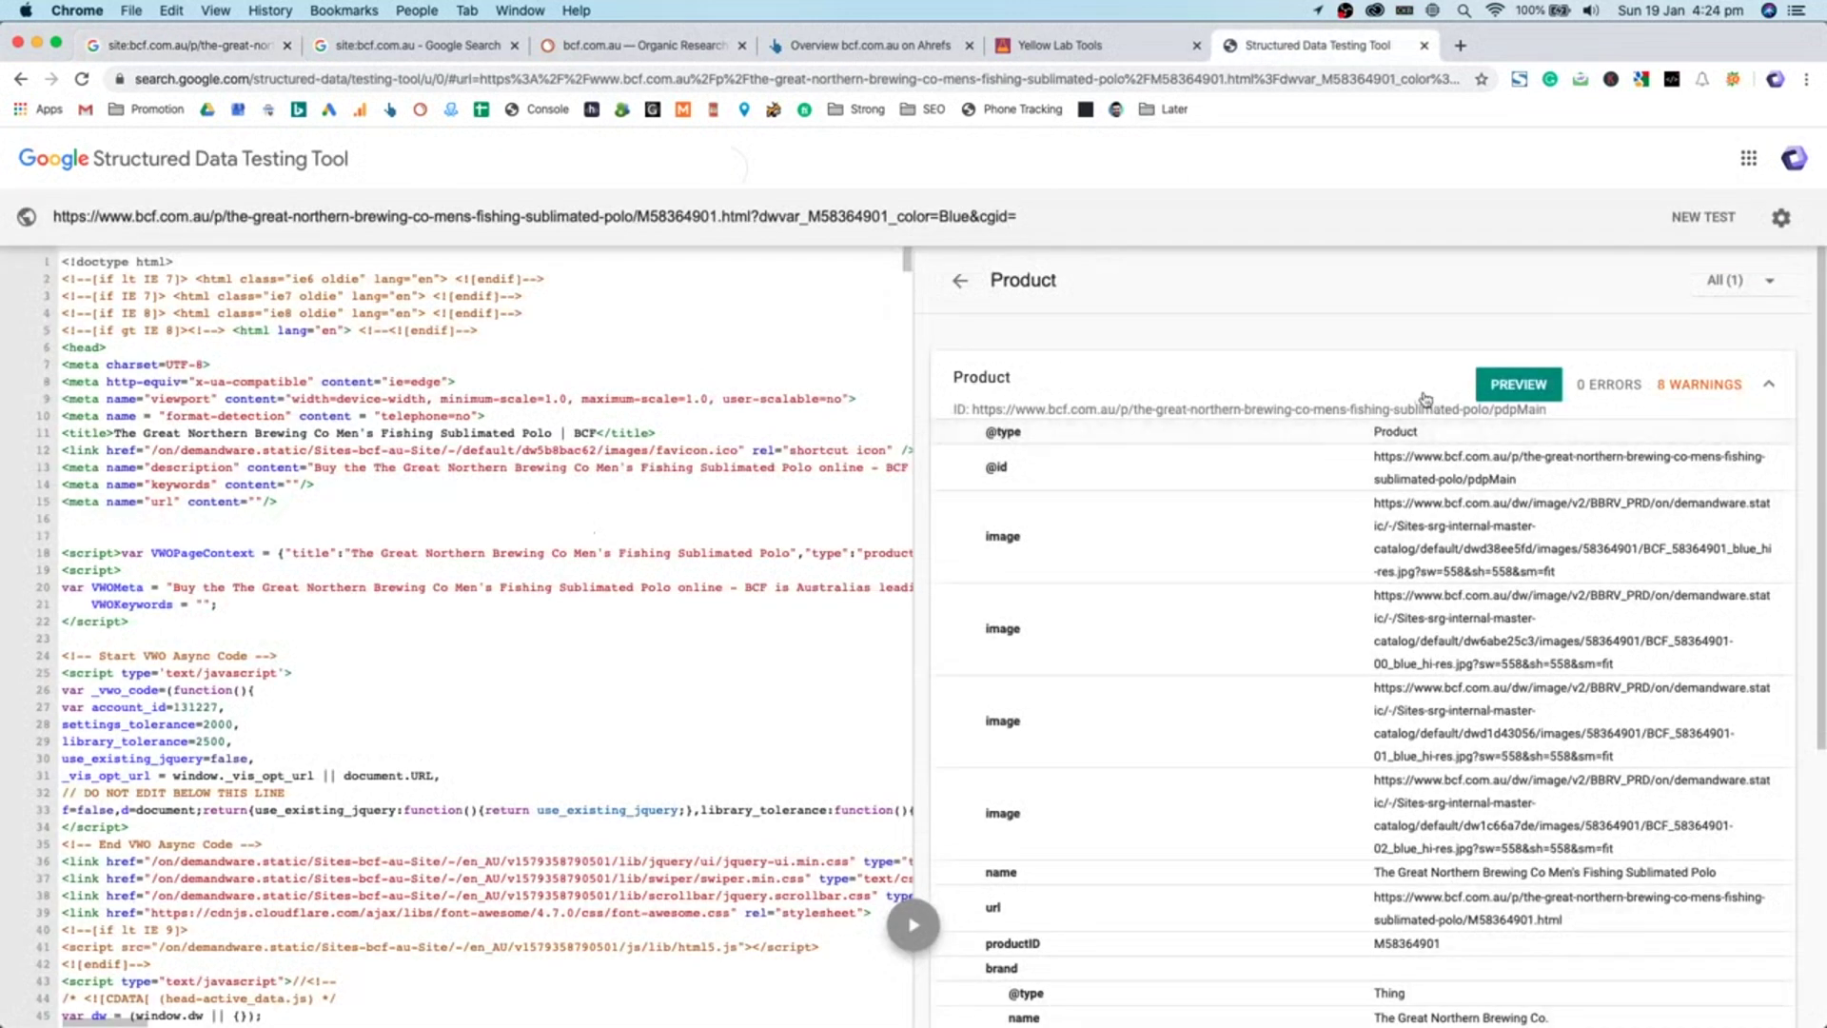
scroll(1445, 470, "down", 5)
left_click_drag(1377, 710, 1522, 945)
left_click(1522, 944)
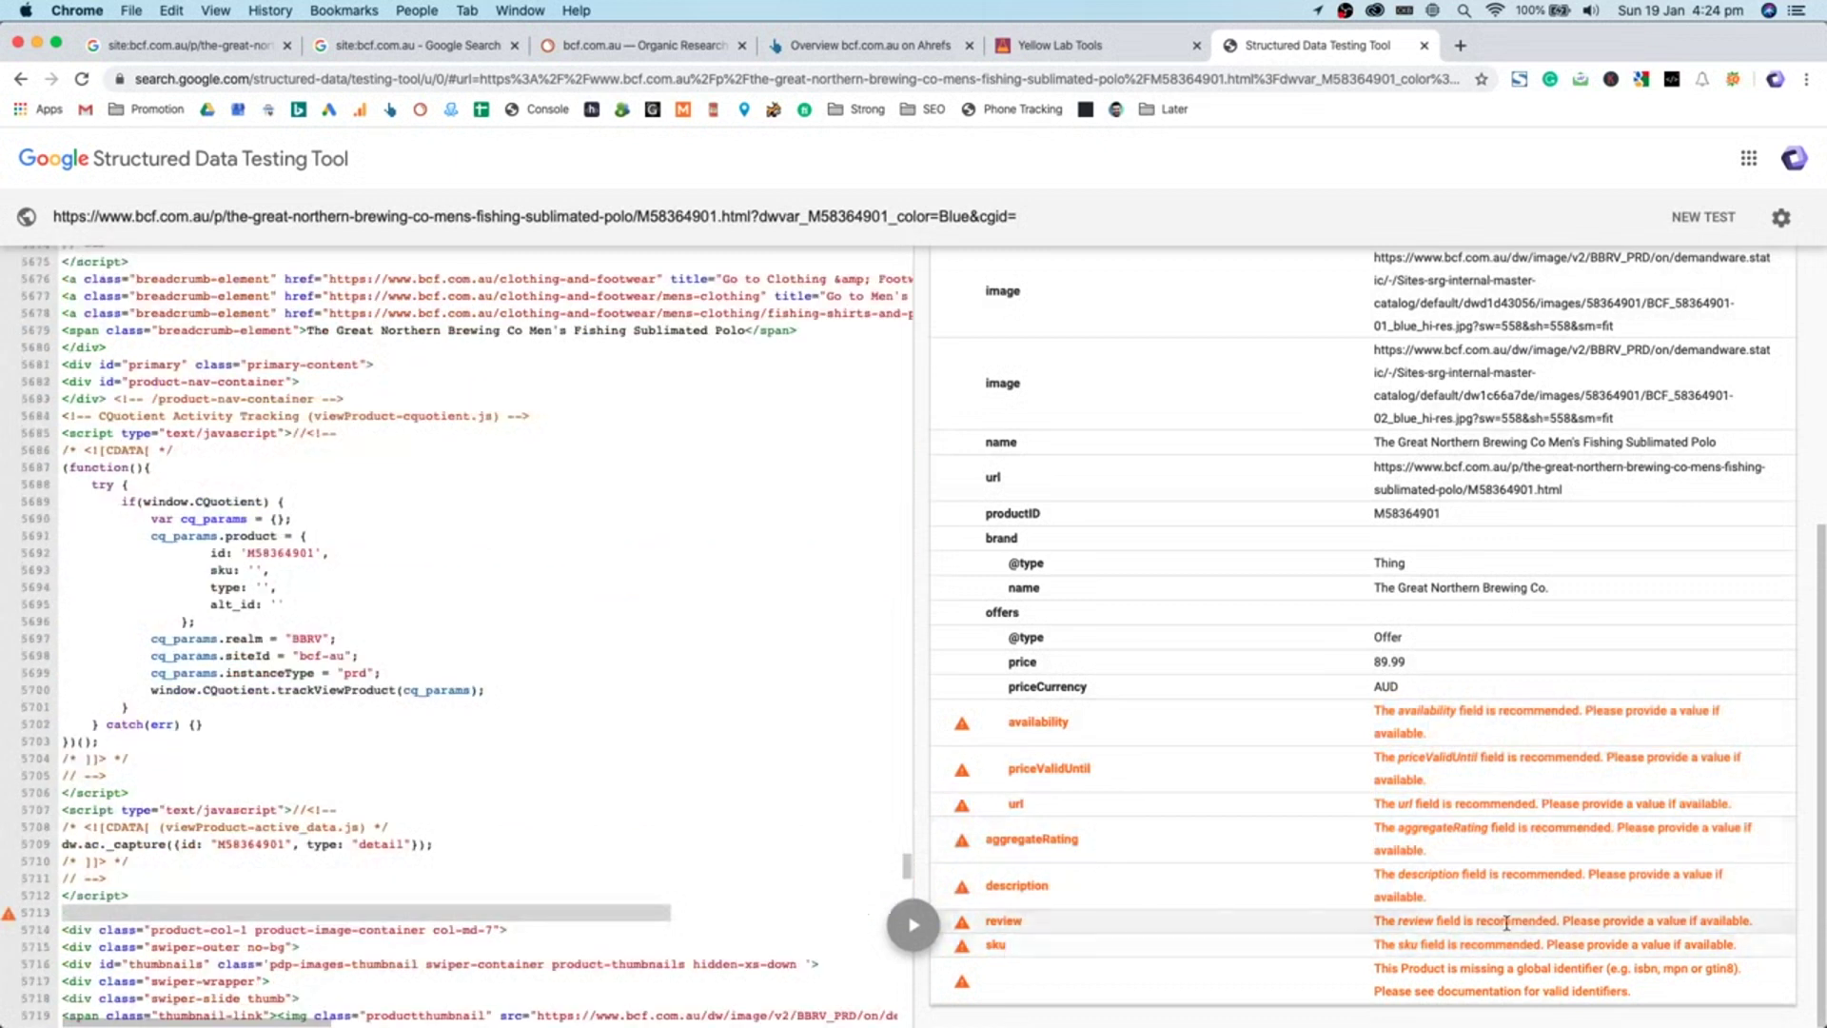
scroll(1107, 346, "up", 5)
- Open the Organization item and check its url, name and logo values
left_click(957, 277)
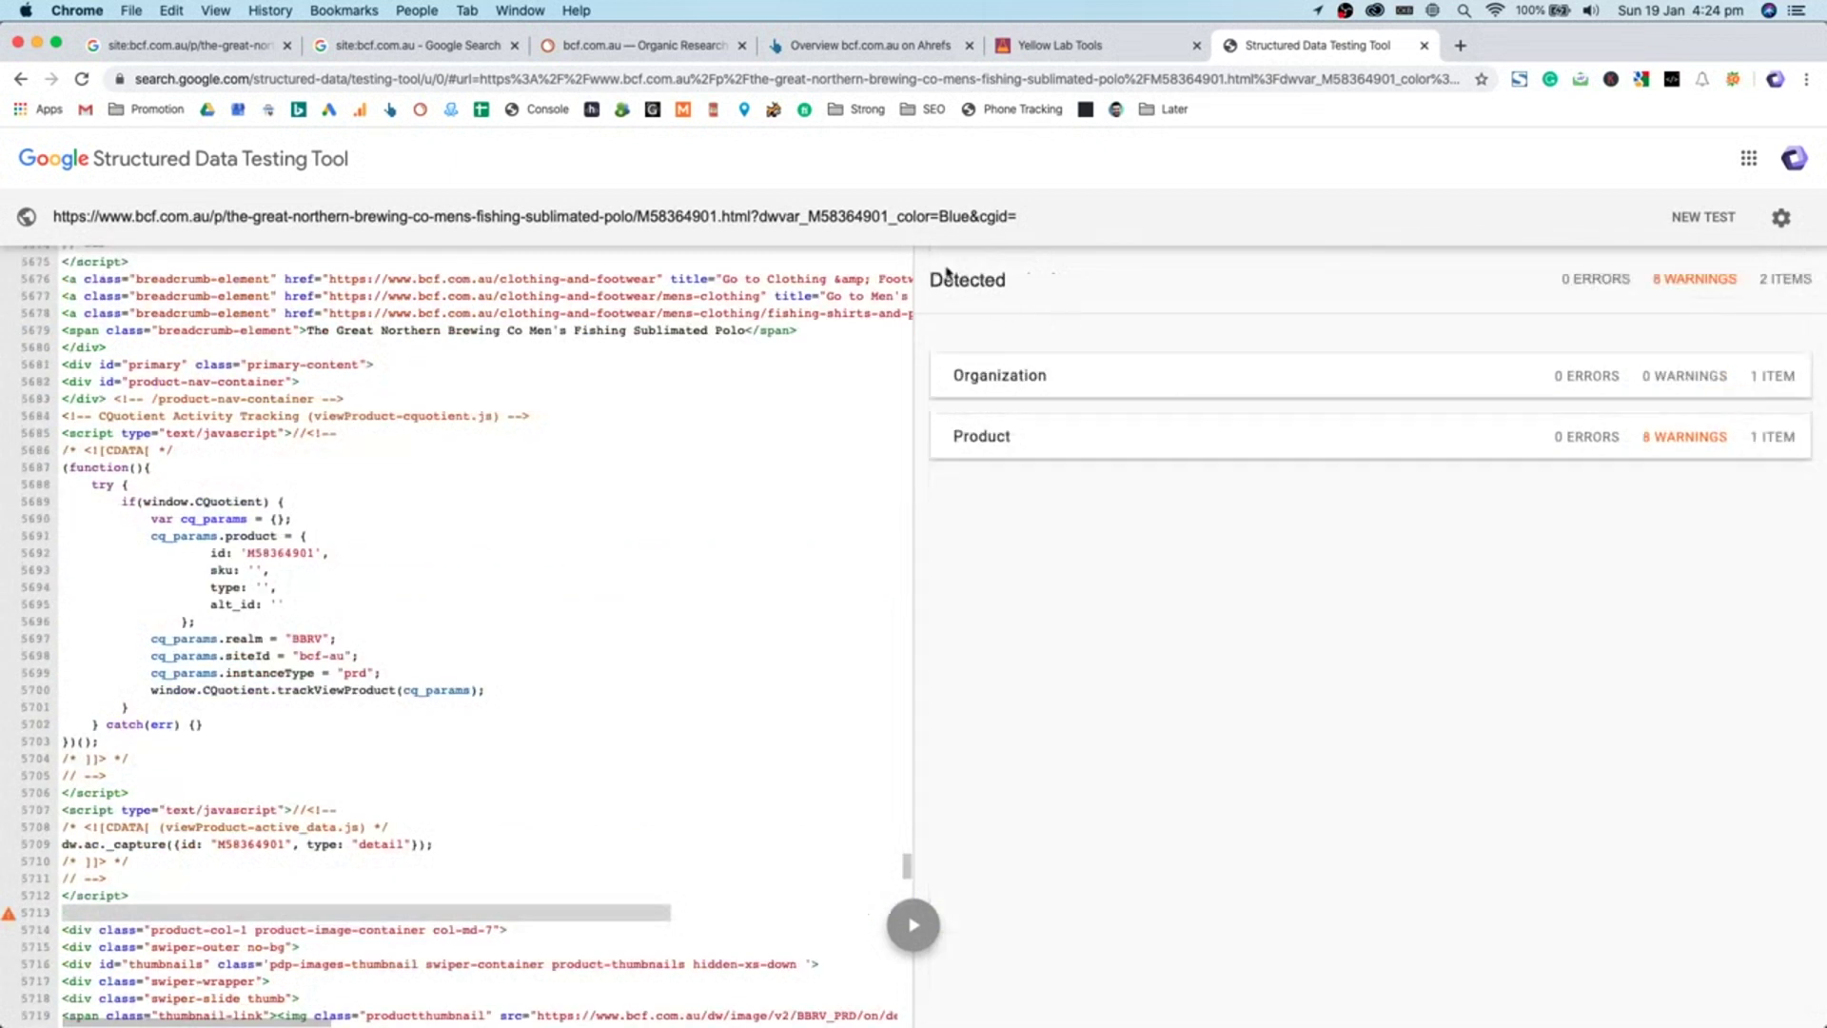
left_click(1609, 389)
left_click_drag(1556, 529, 1290, 380)
scroll(636, 702, "down", 1)
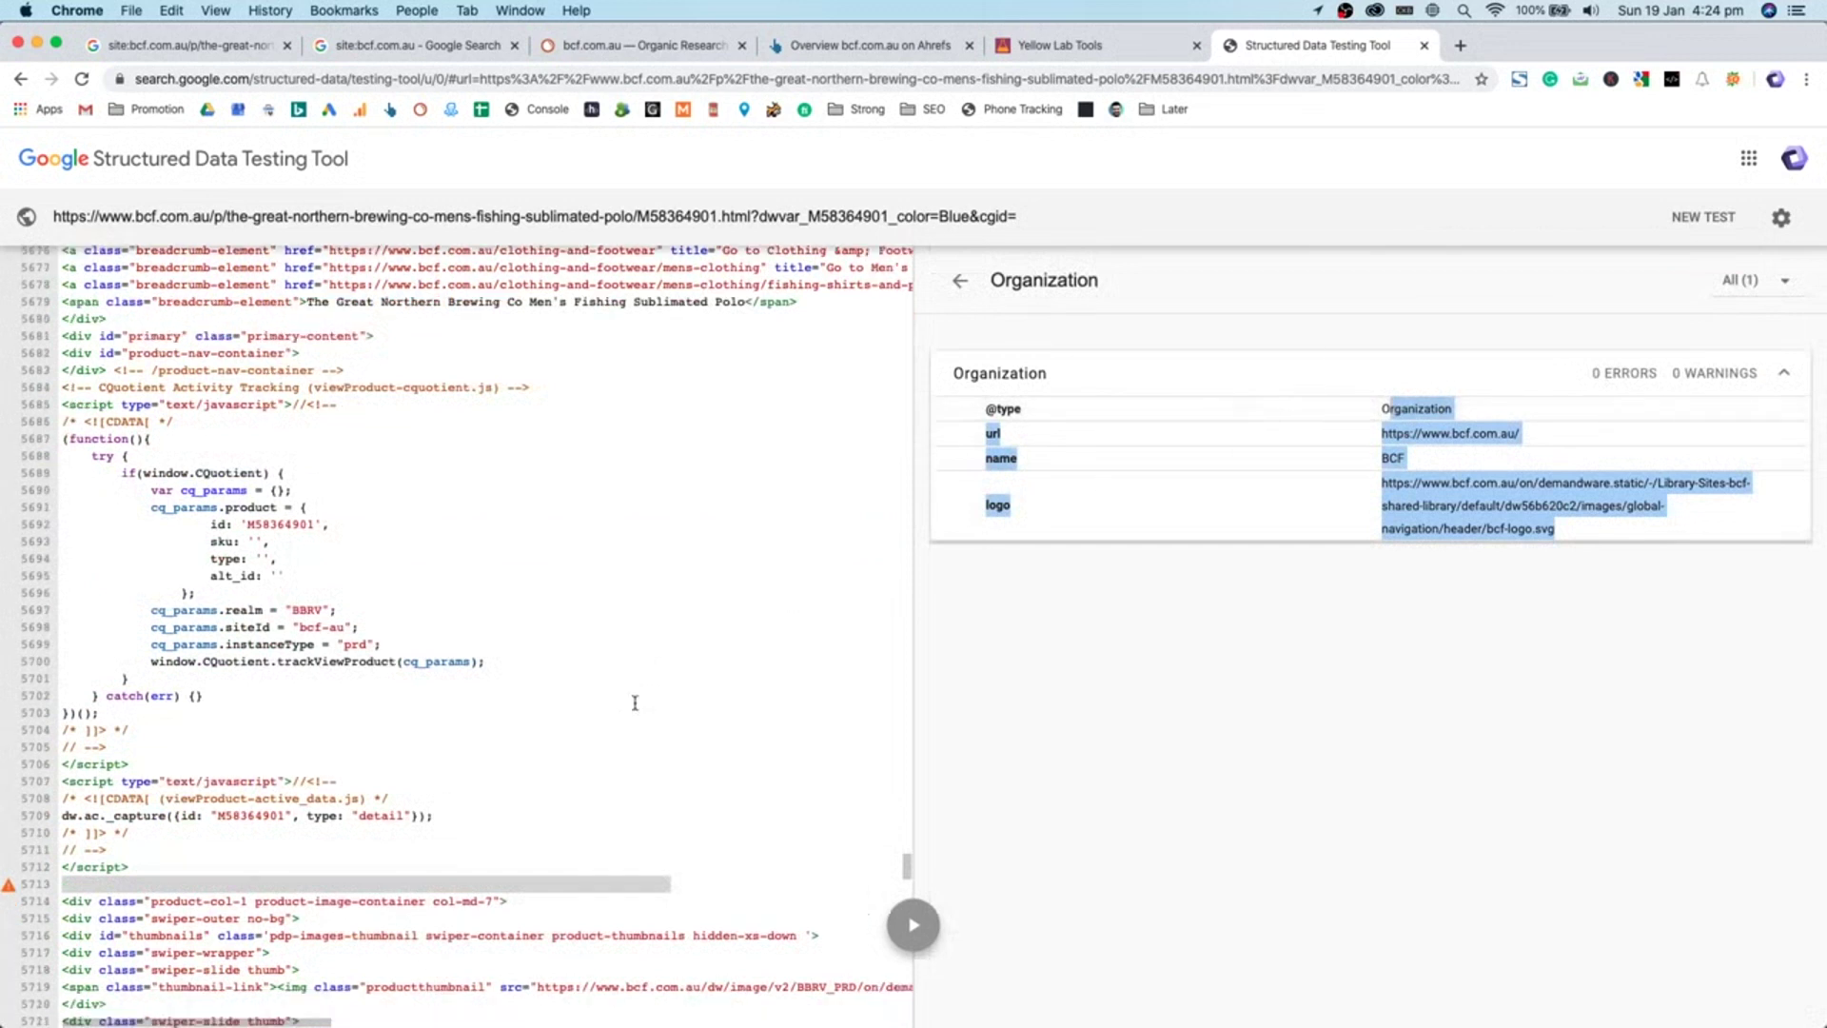
- Close the structured data test tab, check the Google site search results, then go back to SEMrush
middle_click(1347, 48)
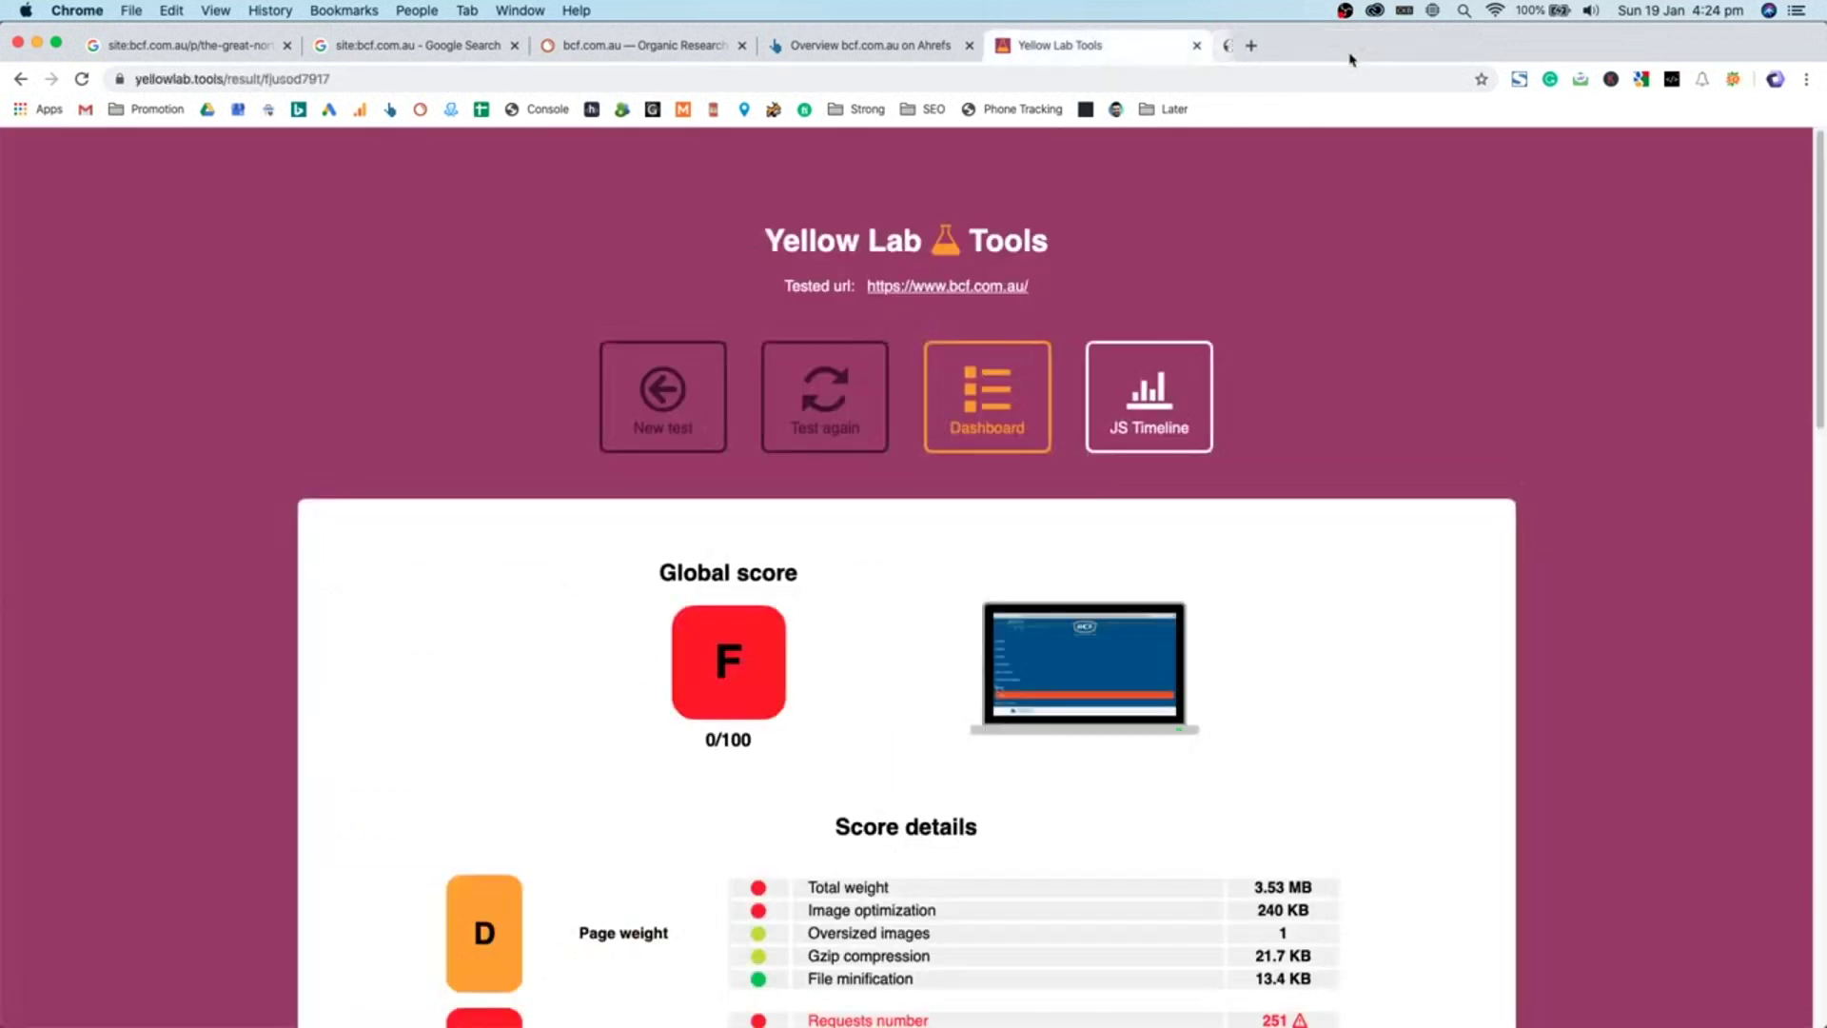
left_click(687, 45)
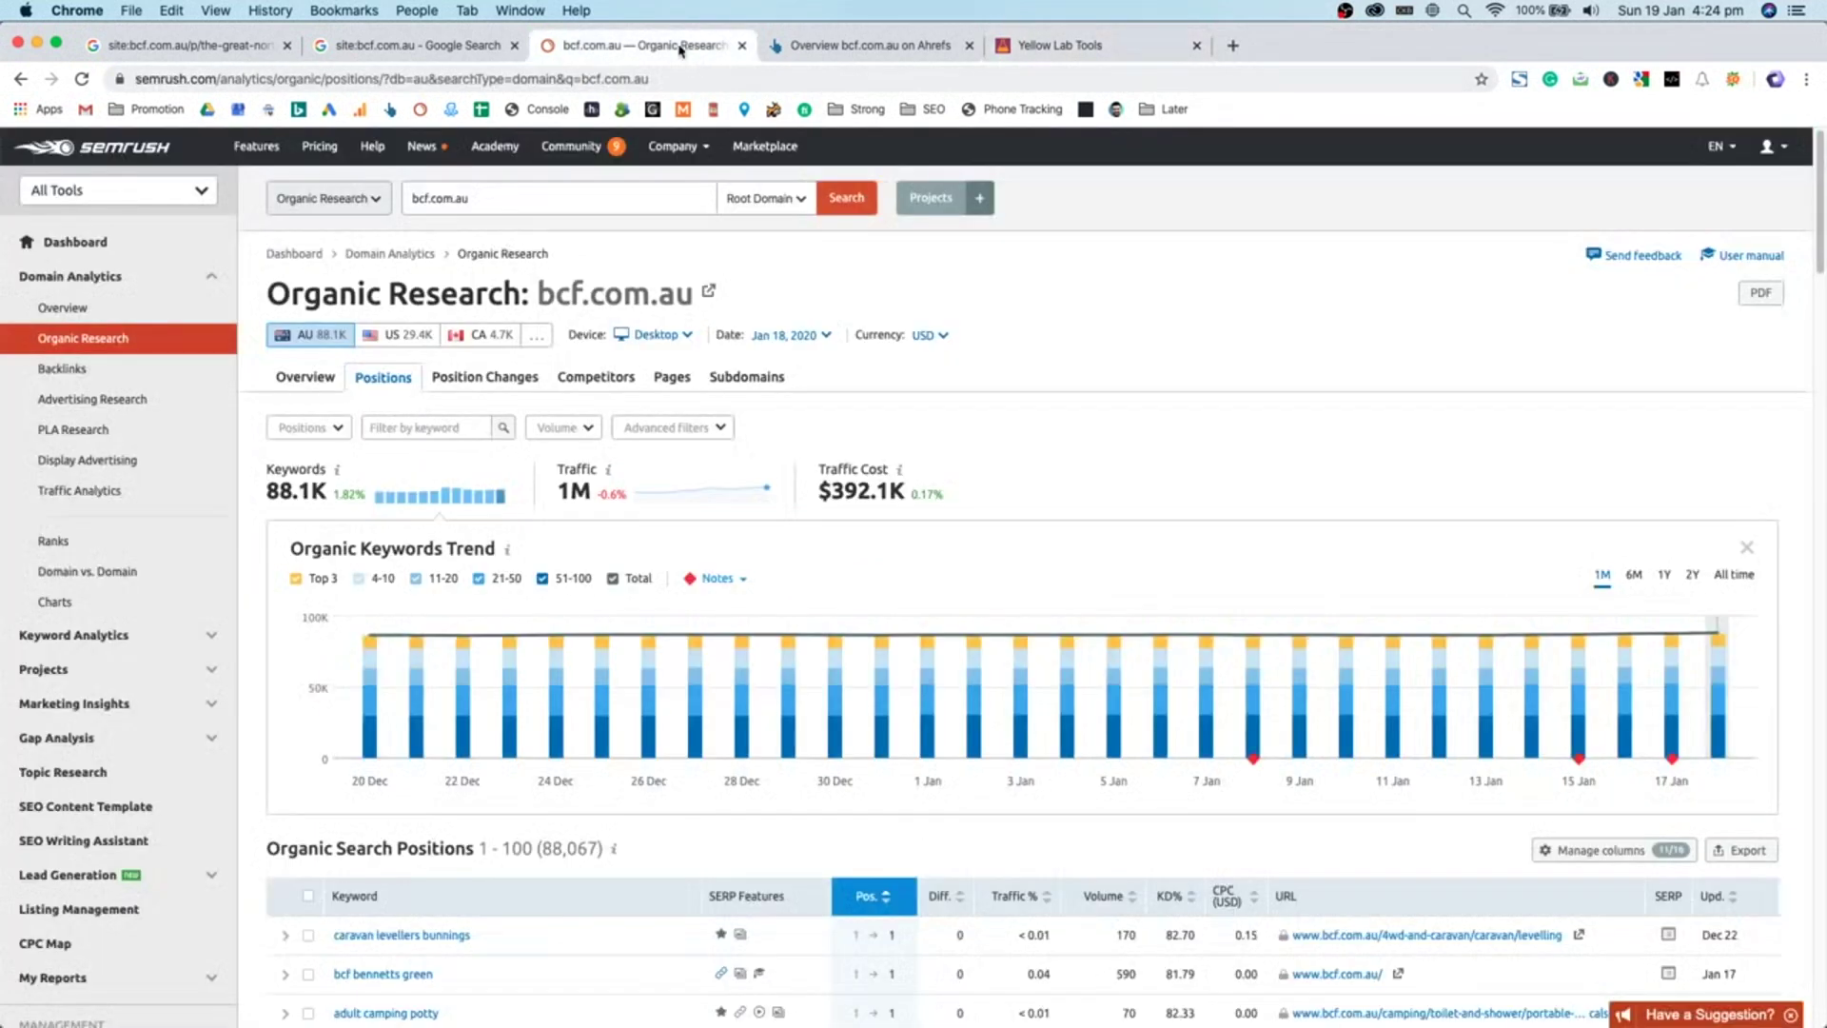
left_click(457, 42)
scroll(637, 411, "down", 6)
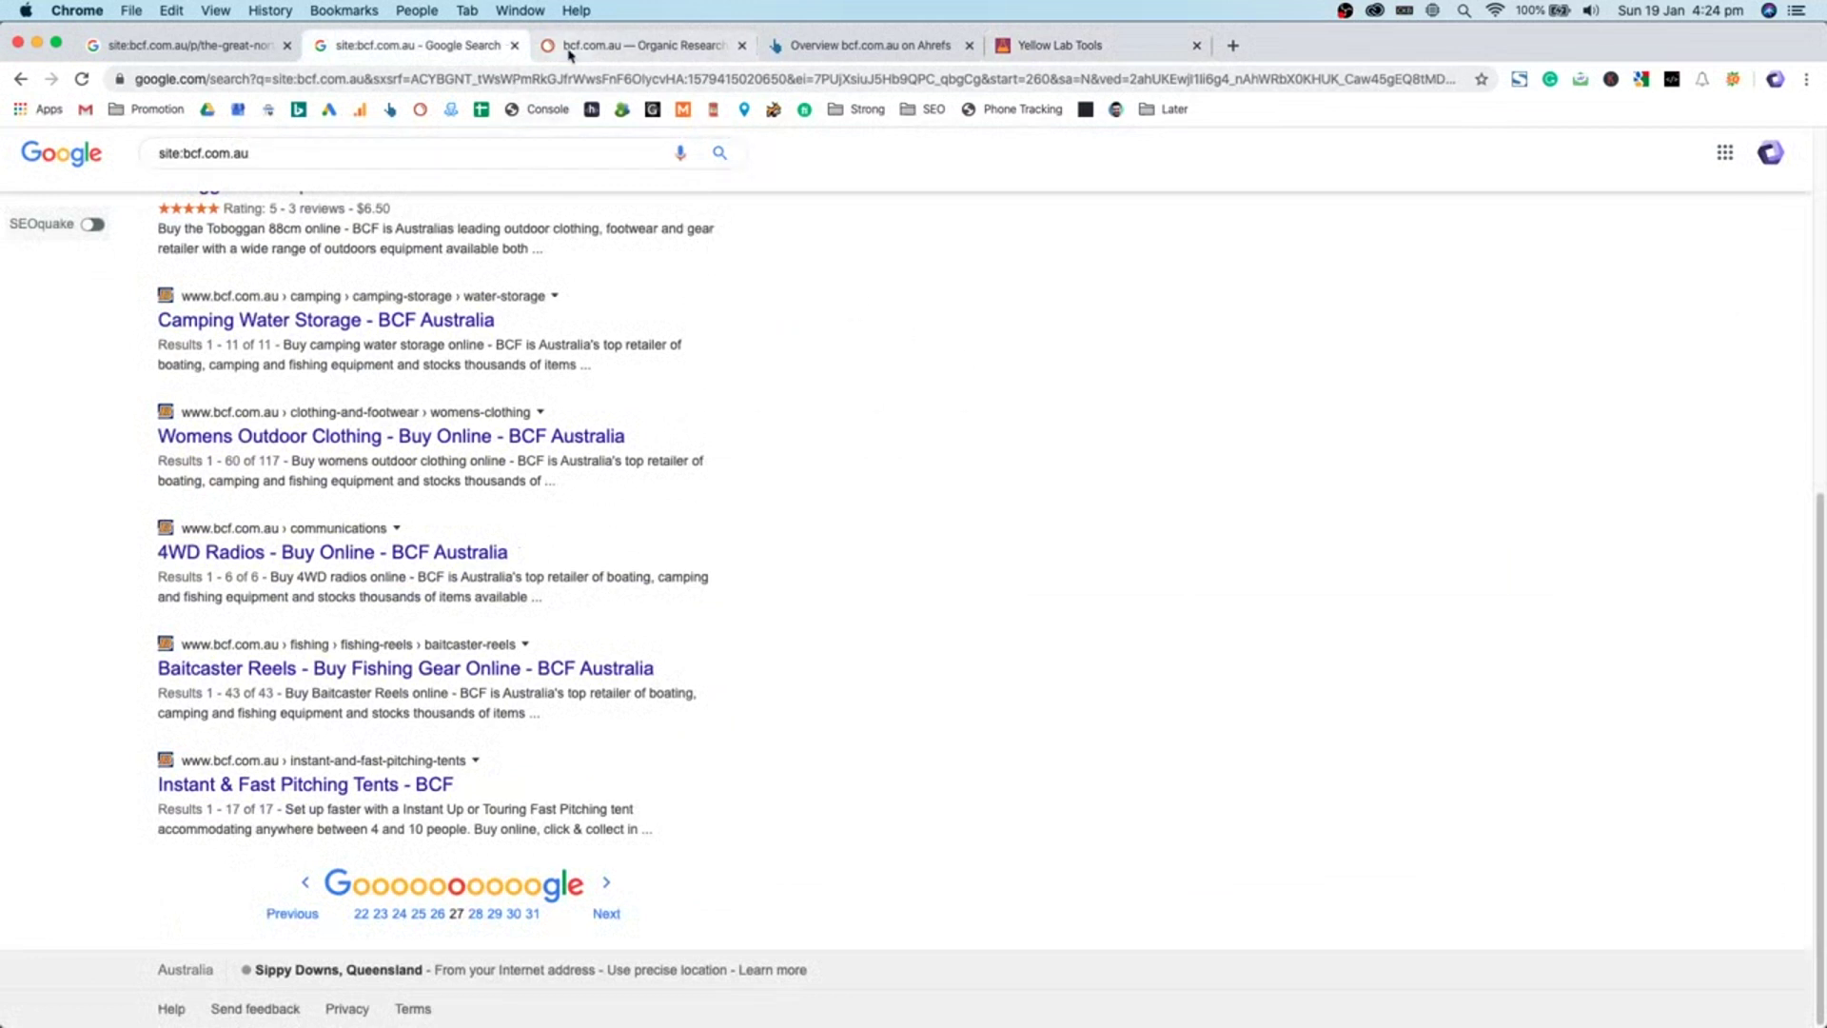
left_click(599, 44)
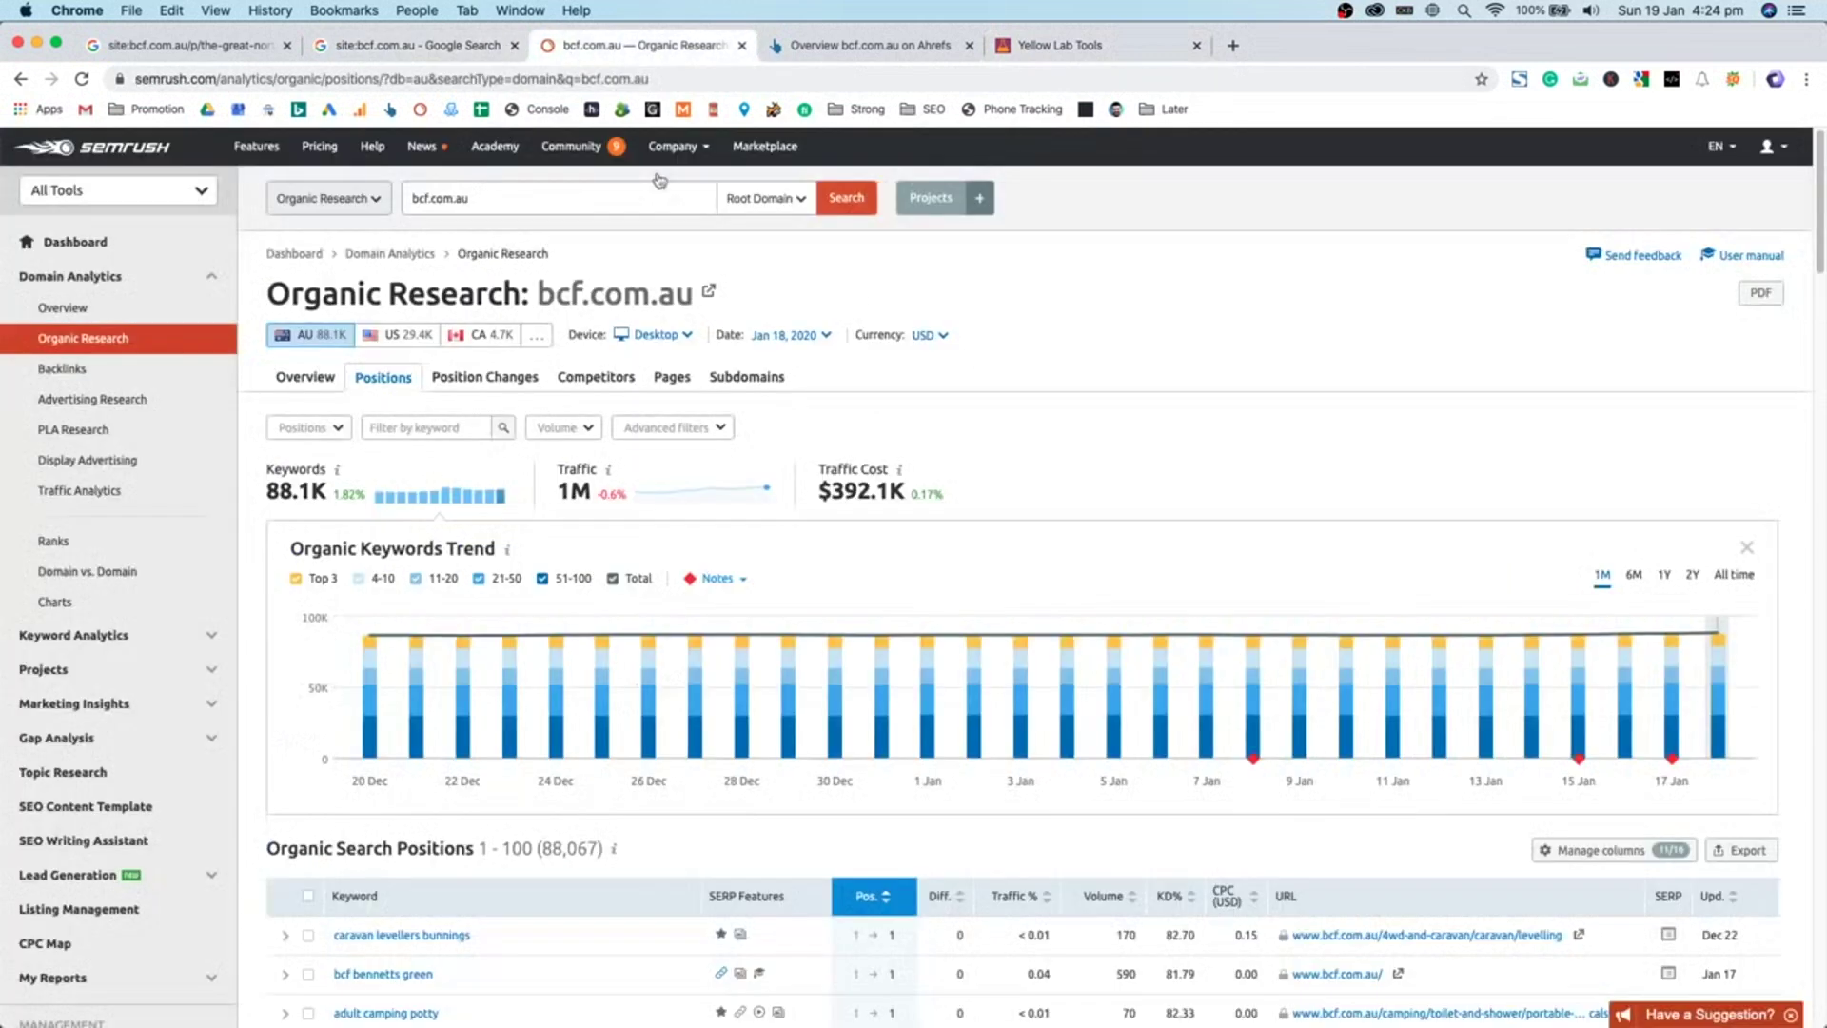
- Set the Organic Keywords Trend to All time and scroll the Organic Search Positions table
left_click(1722, 582)
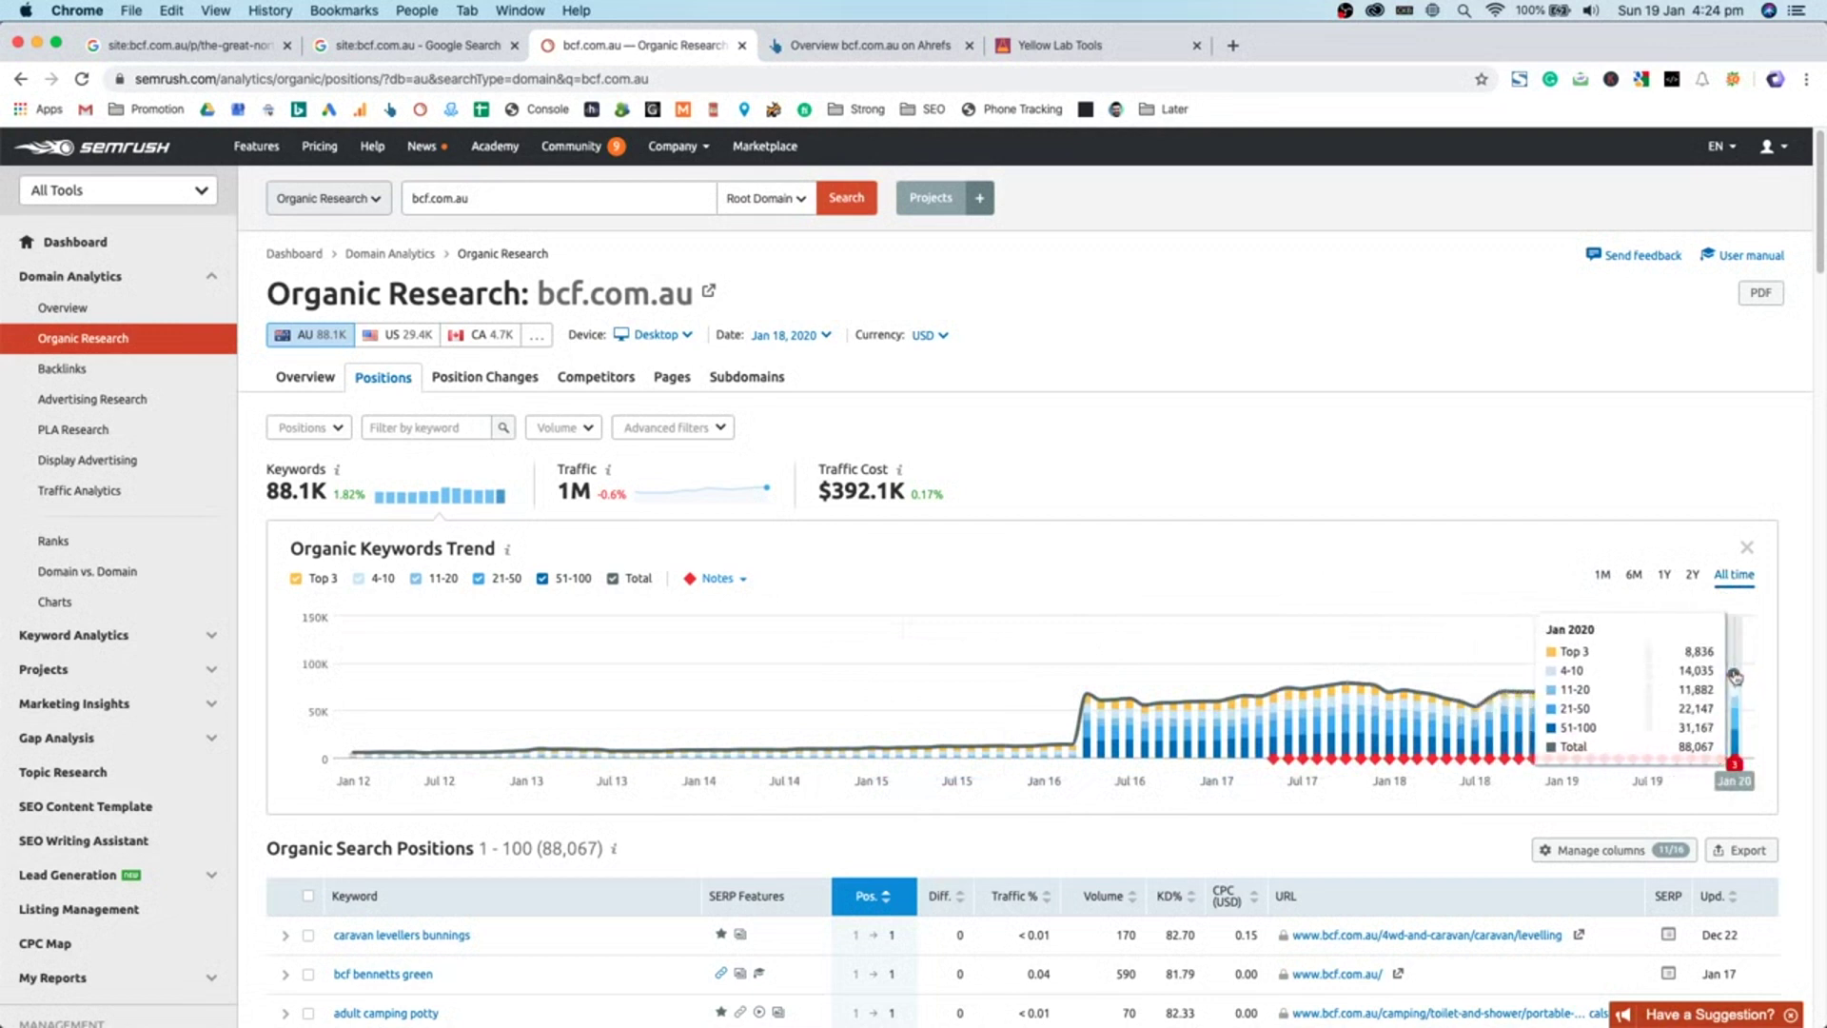
scroll(1732, 671, "down", 1)
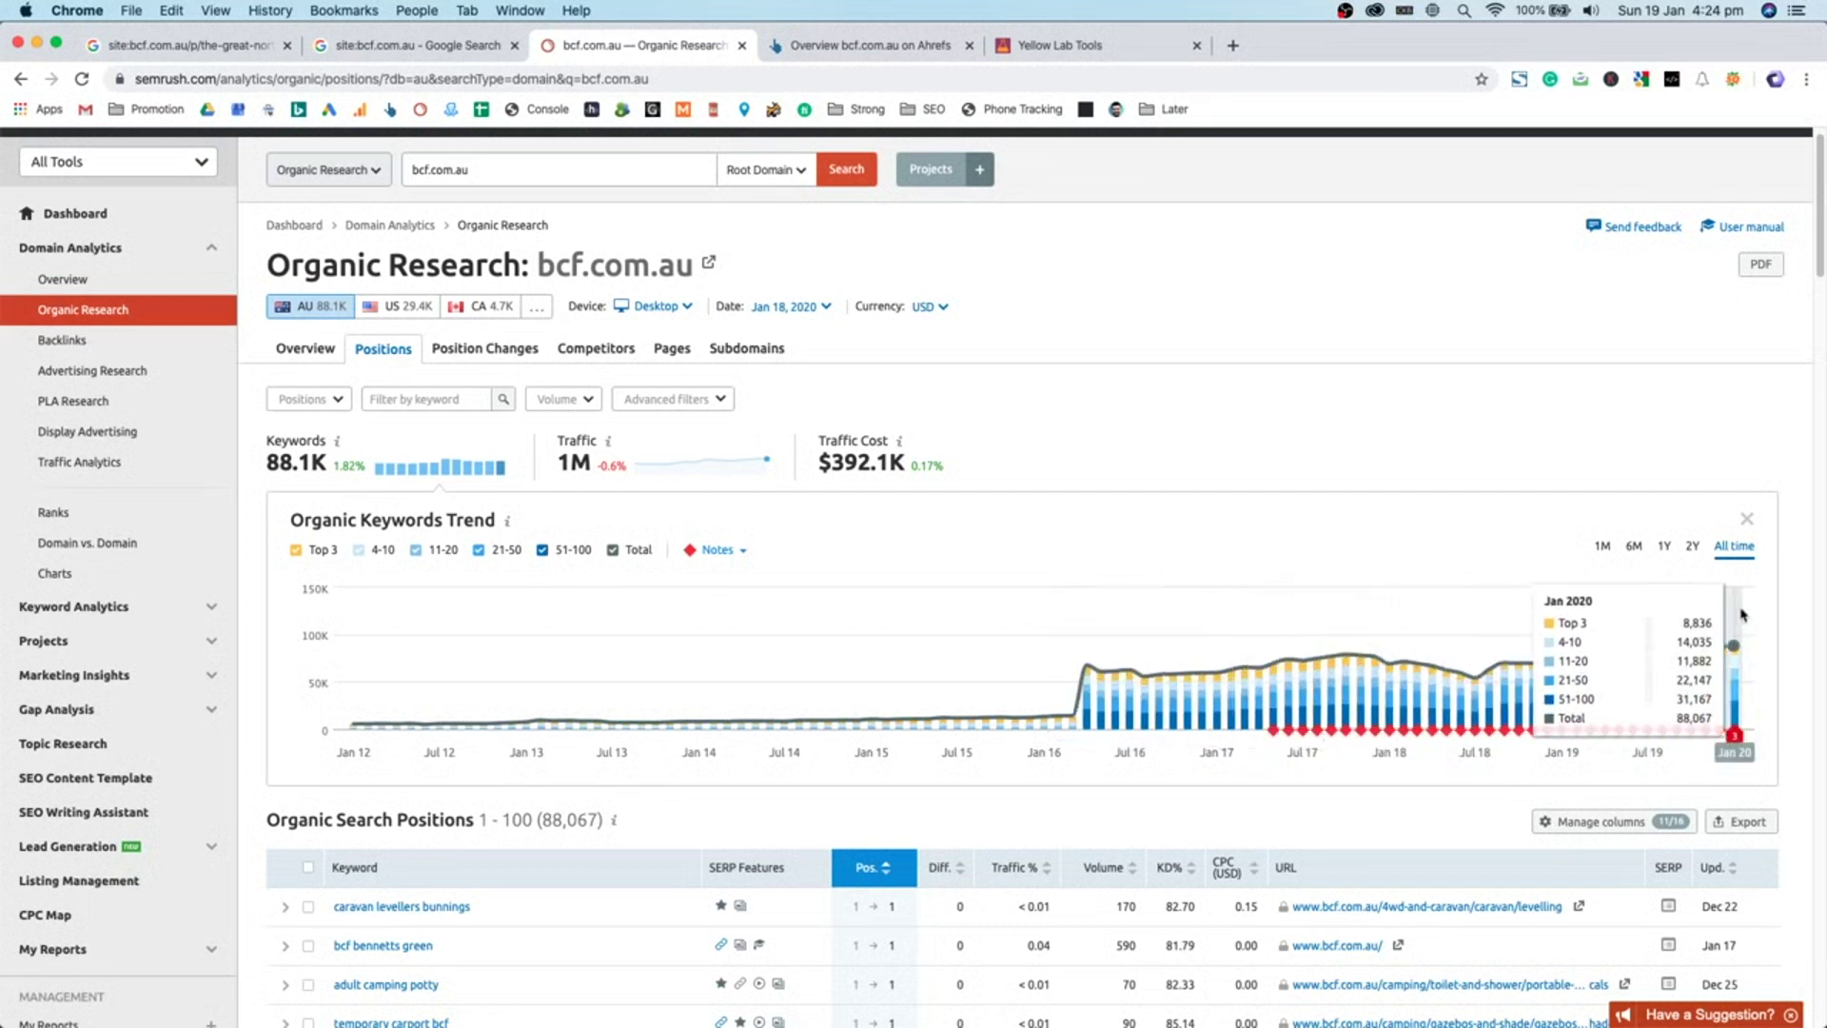
scroll(791, 774, "down", 3)
scroll(791, 775, "down", 1)
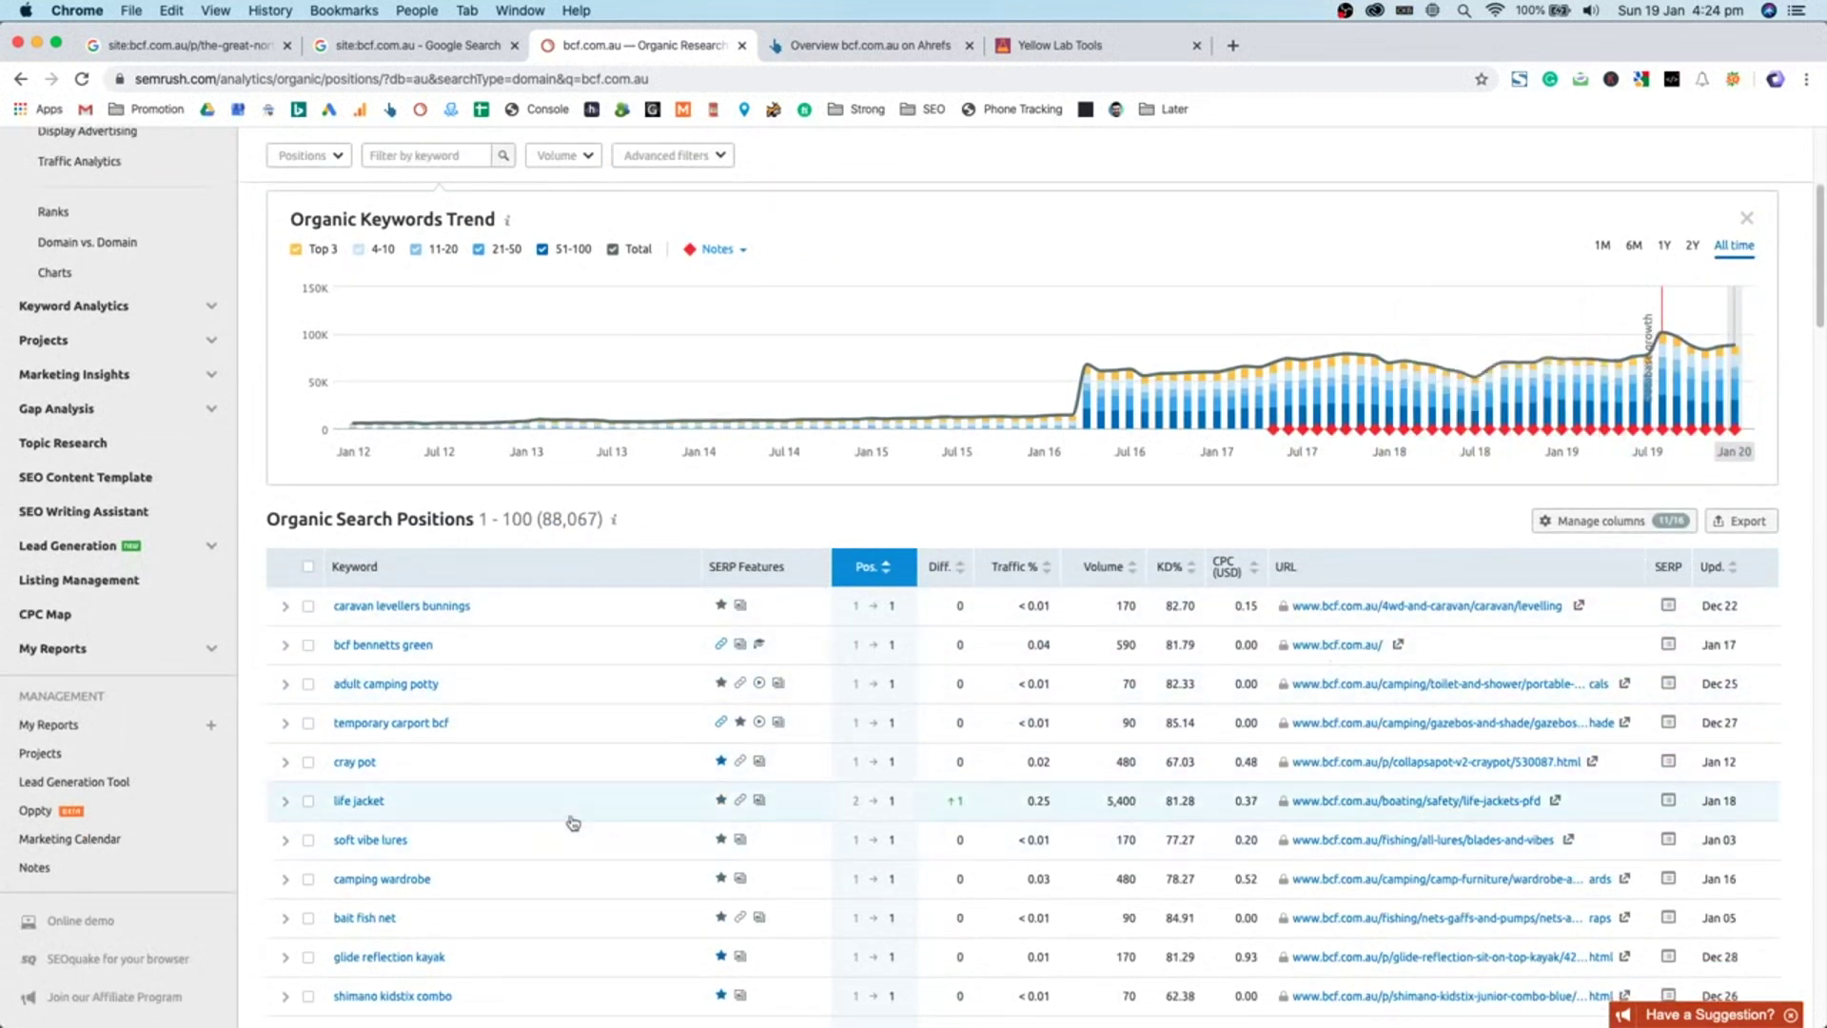
scroll(652, 804, "down", 5)
scroll(653, 796, "down", 15)
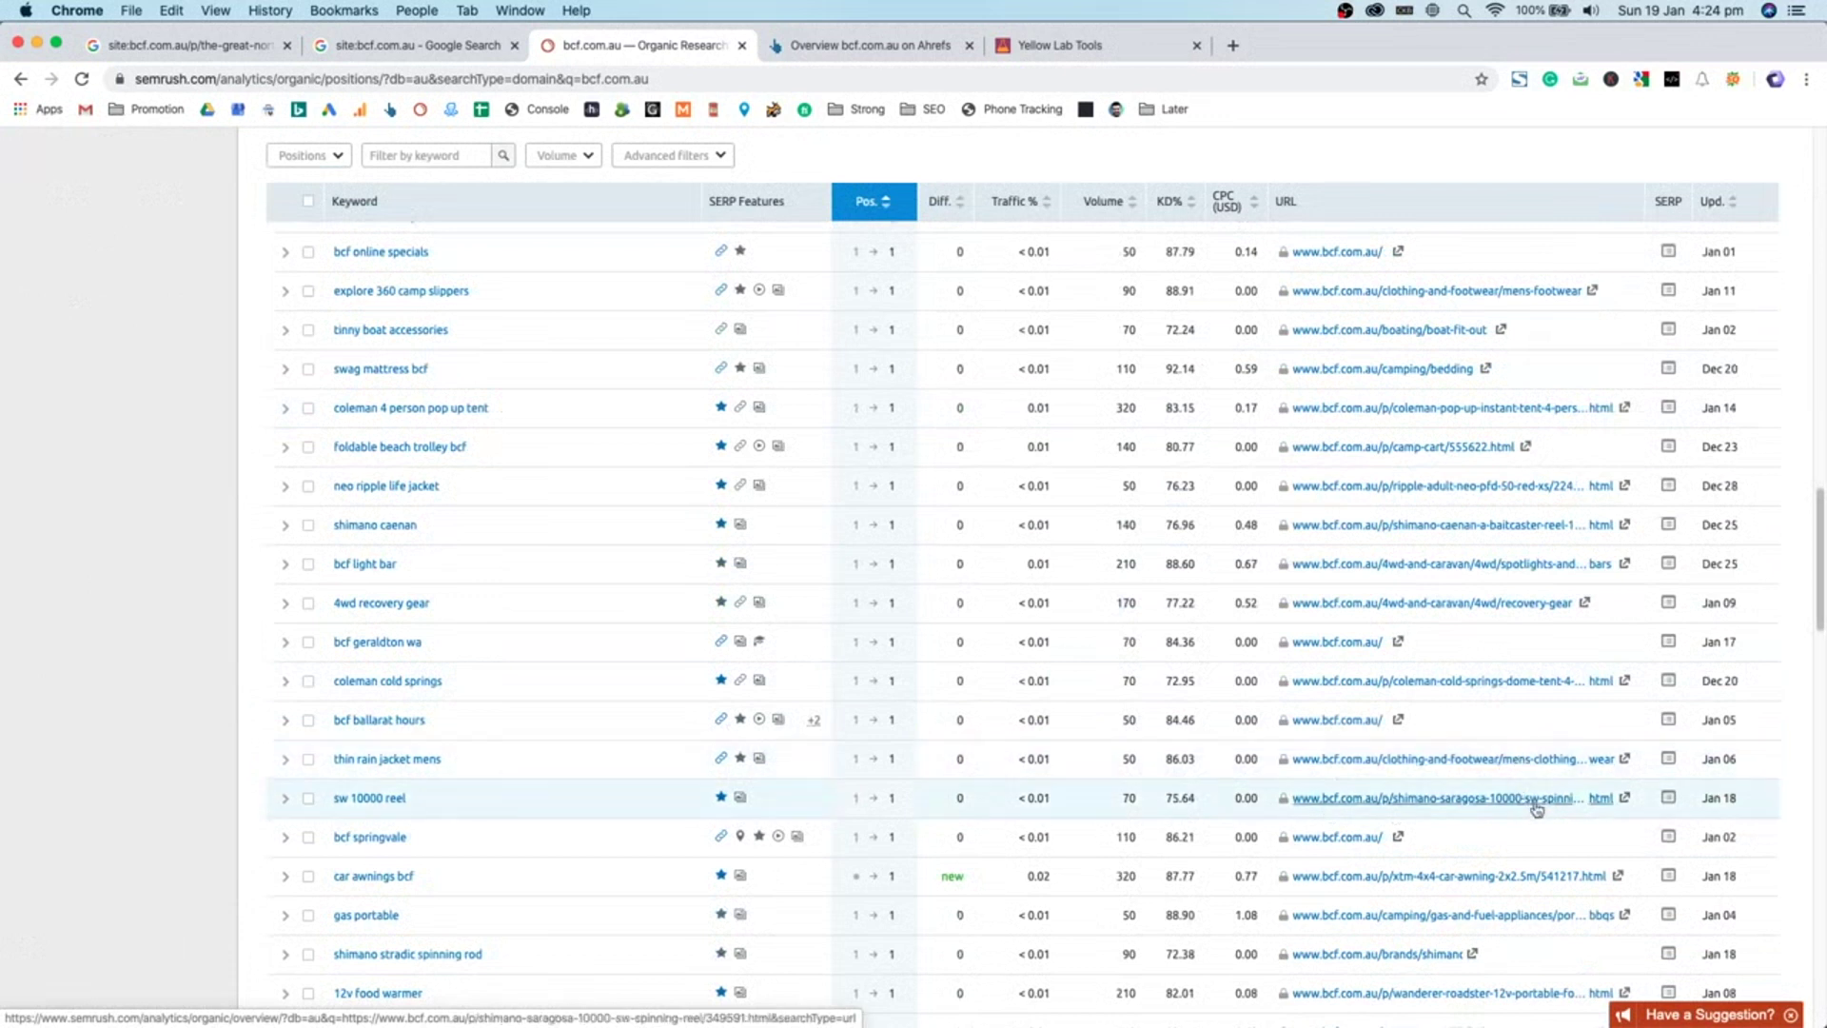
scroll(855, 743, "down", 8)
scroll(855, 743, "down", 10)
scroll(853, 732, "up", 15)
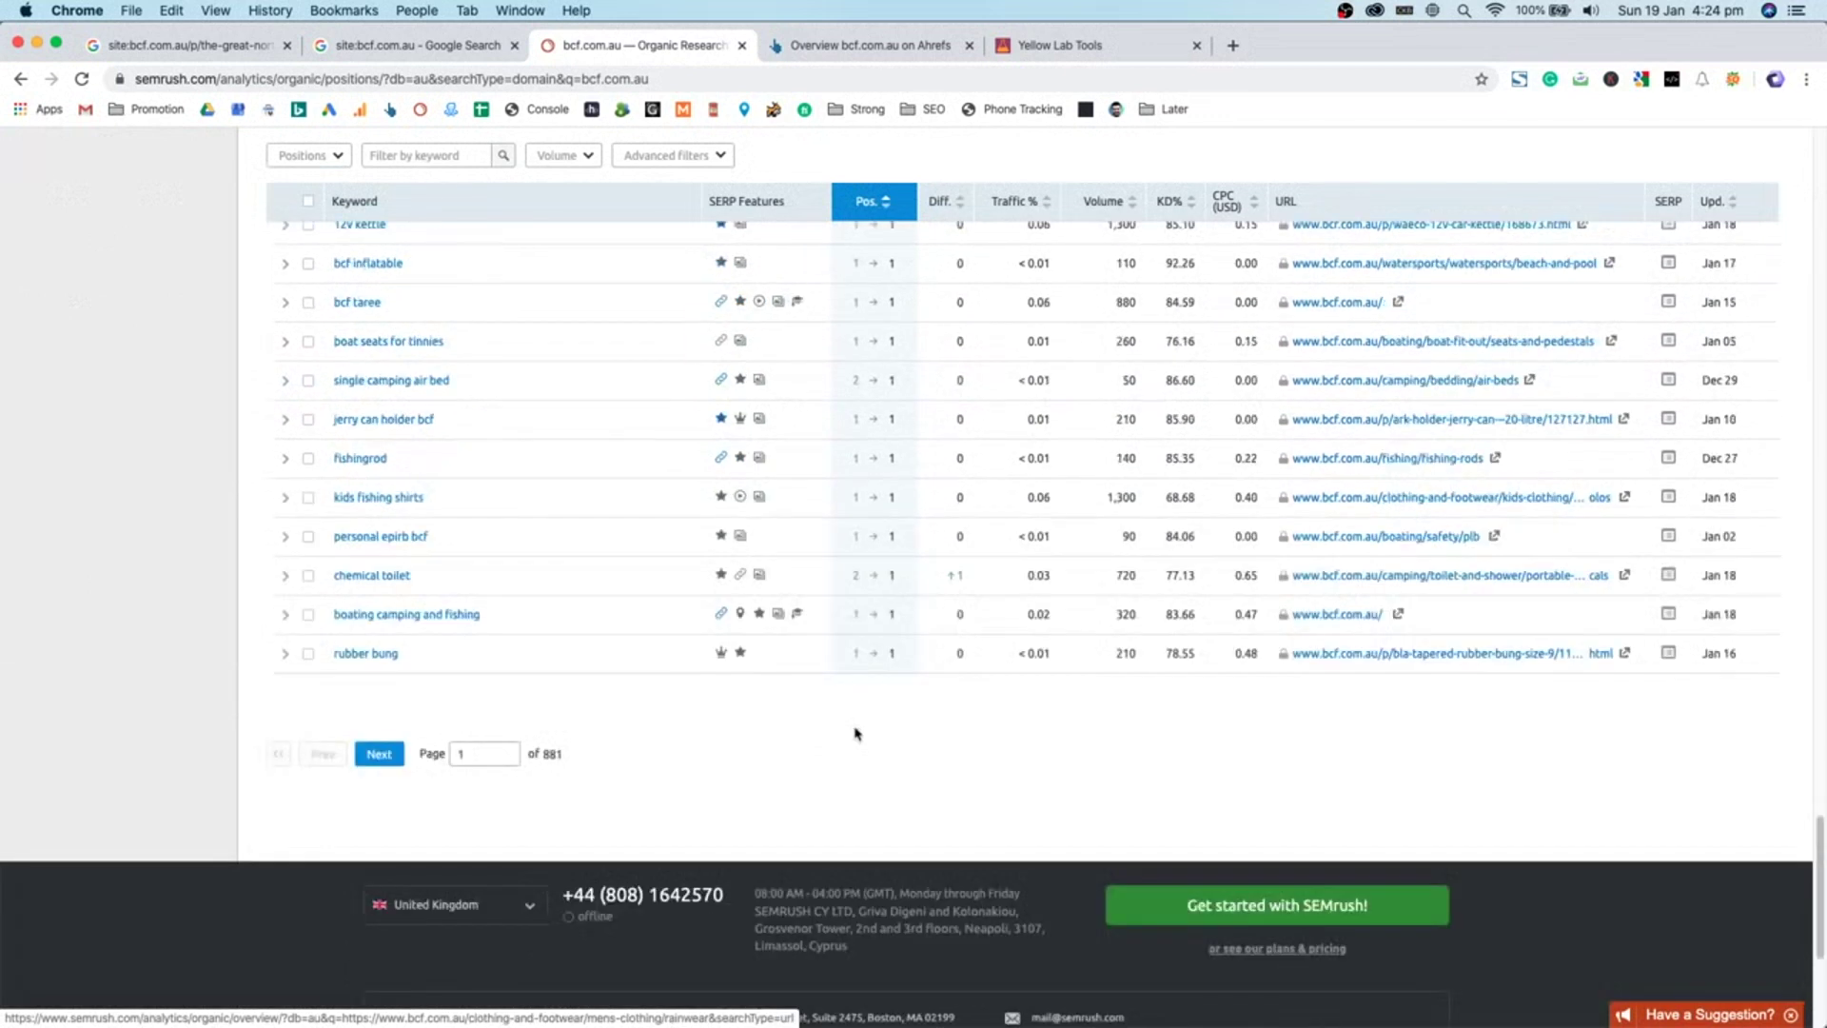
scroll(844, 721, "up", 15)
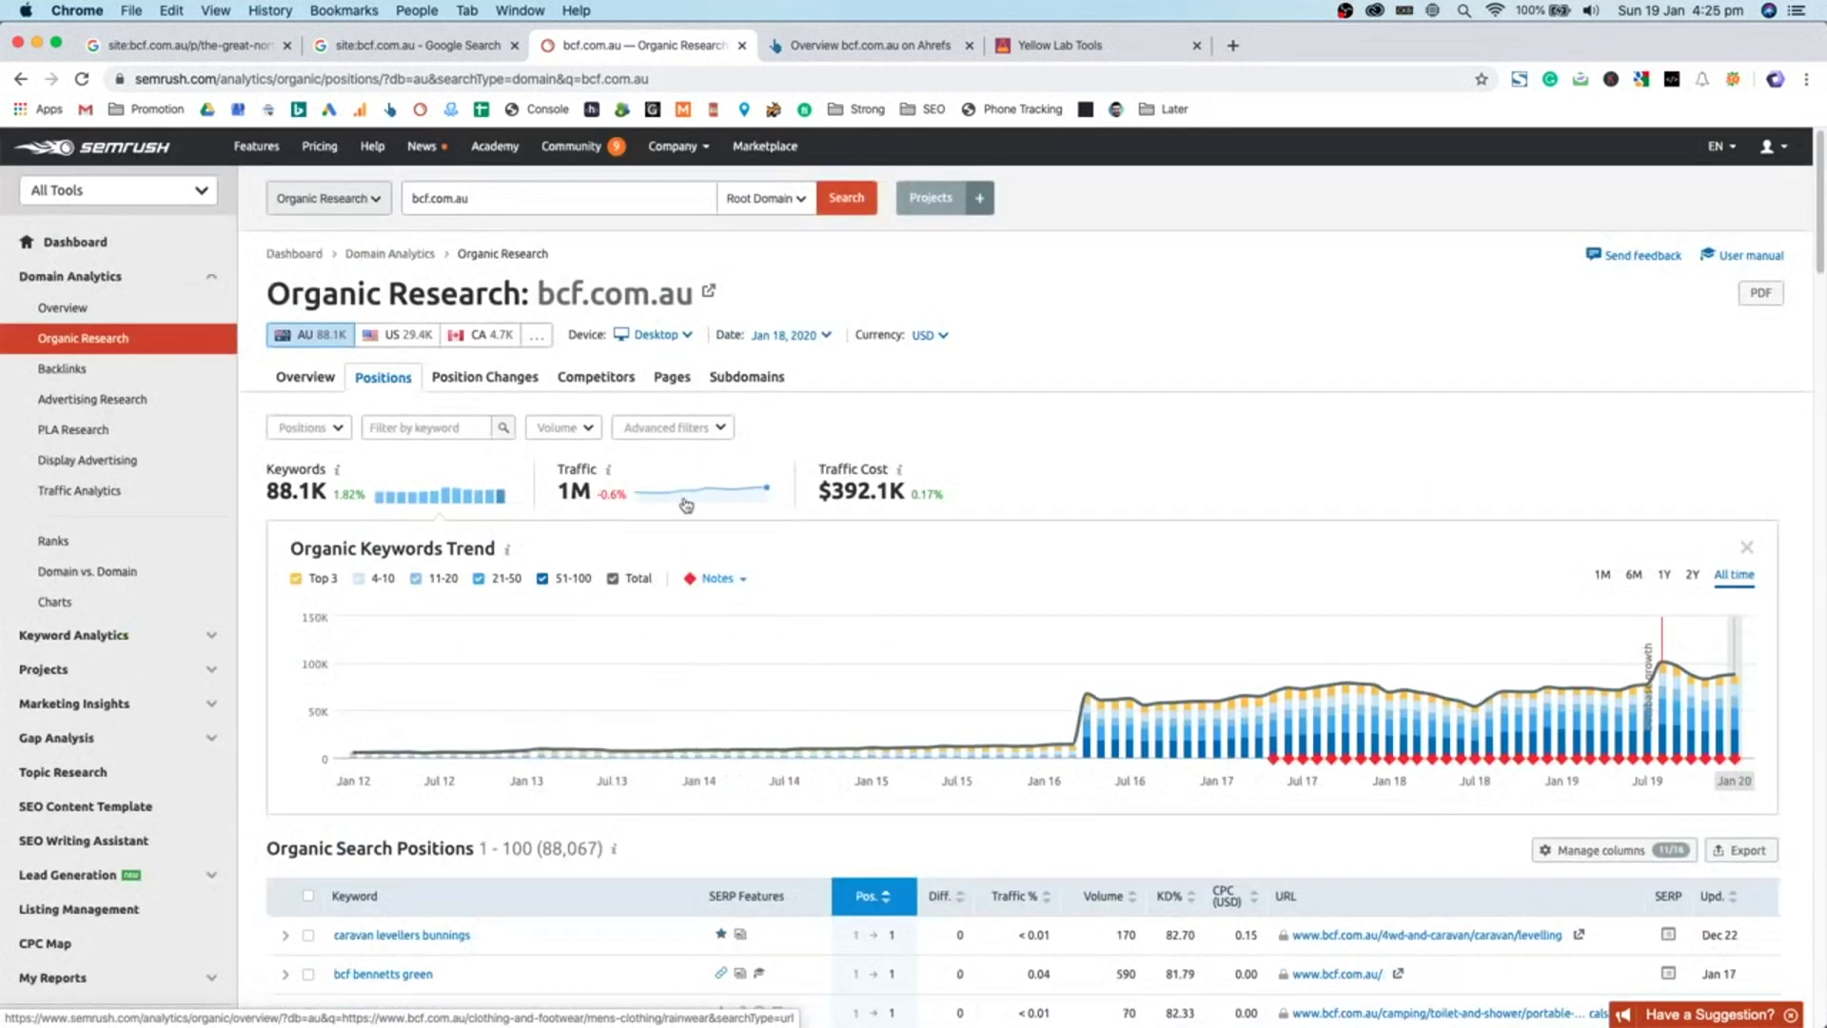
- Switch the chart to the Estimated Traffic Trend and scroll the 88,067 organic positions
left_click(685, 504)
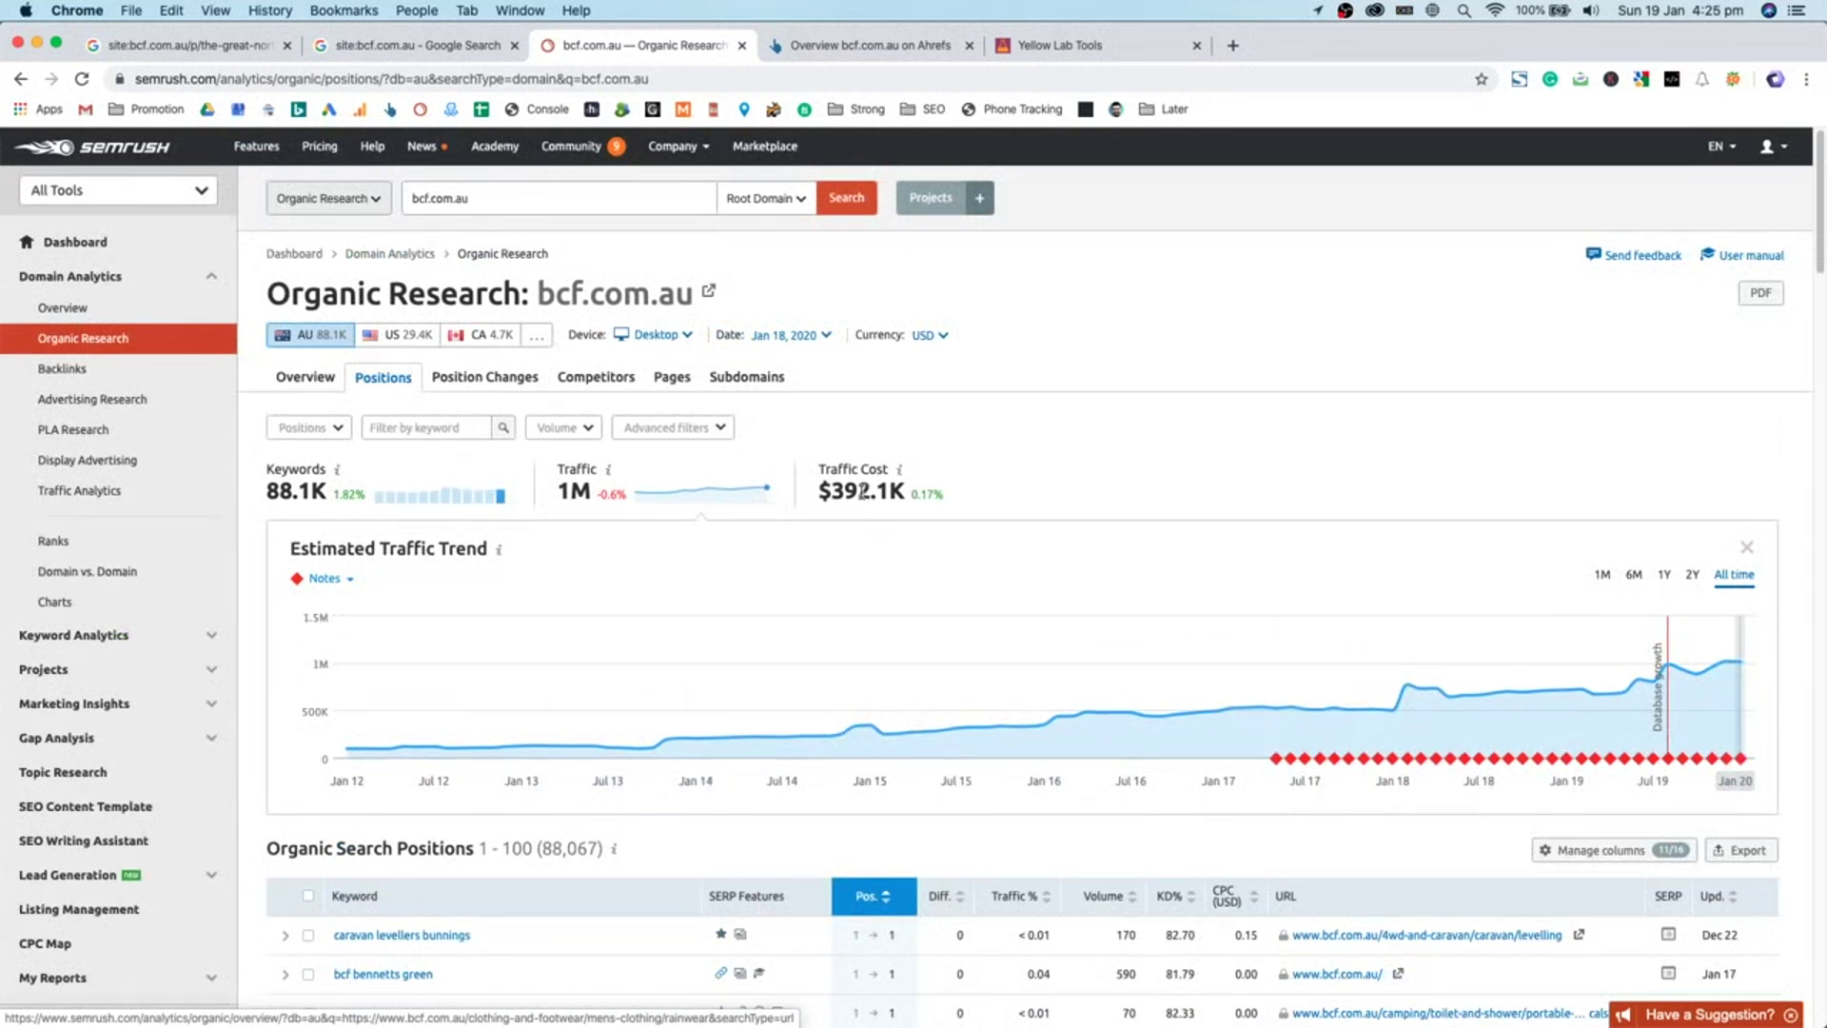
scroll(1256, 675, "down", 3)
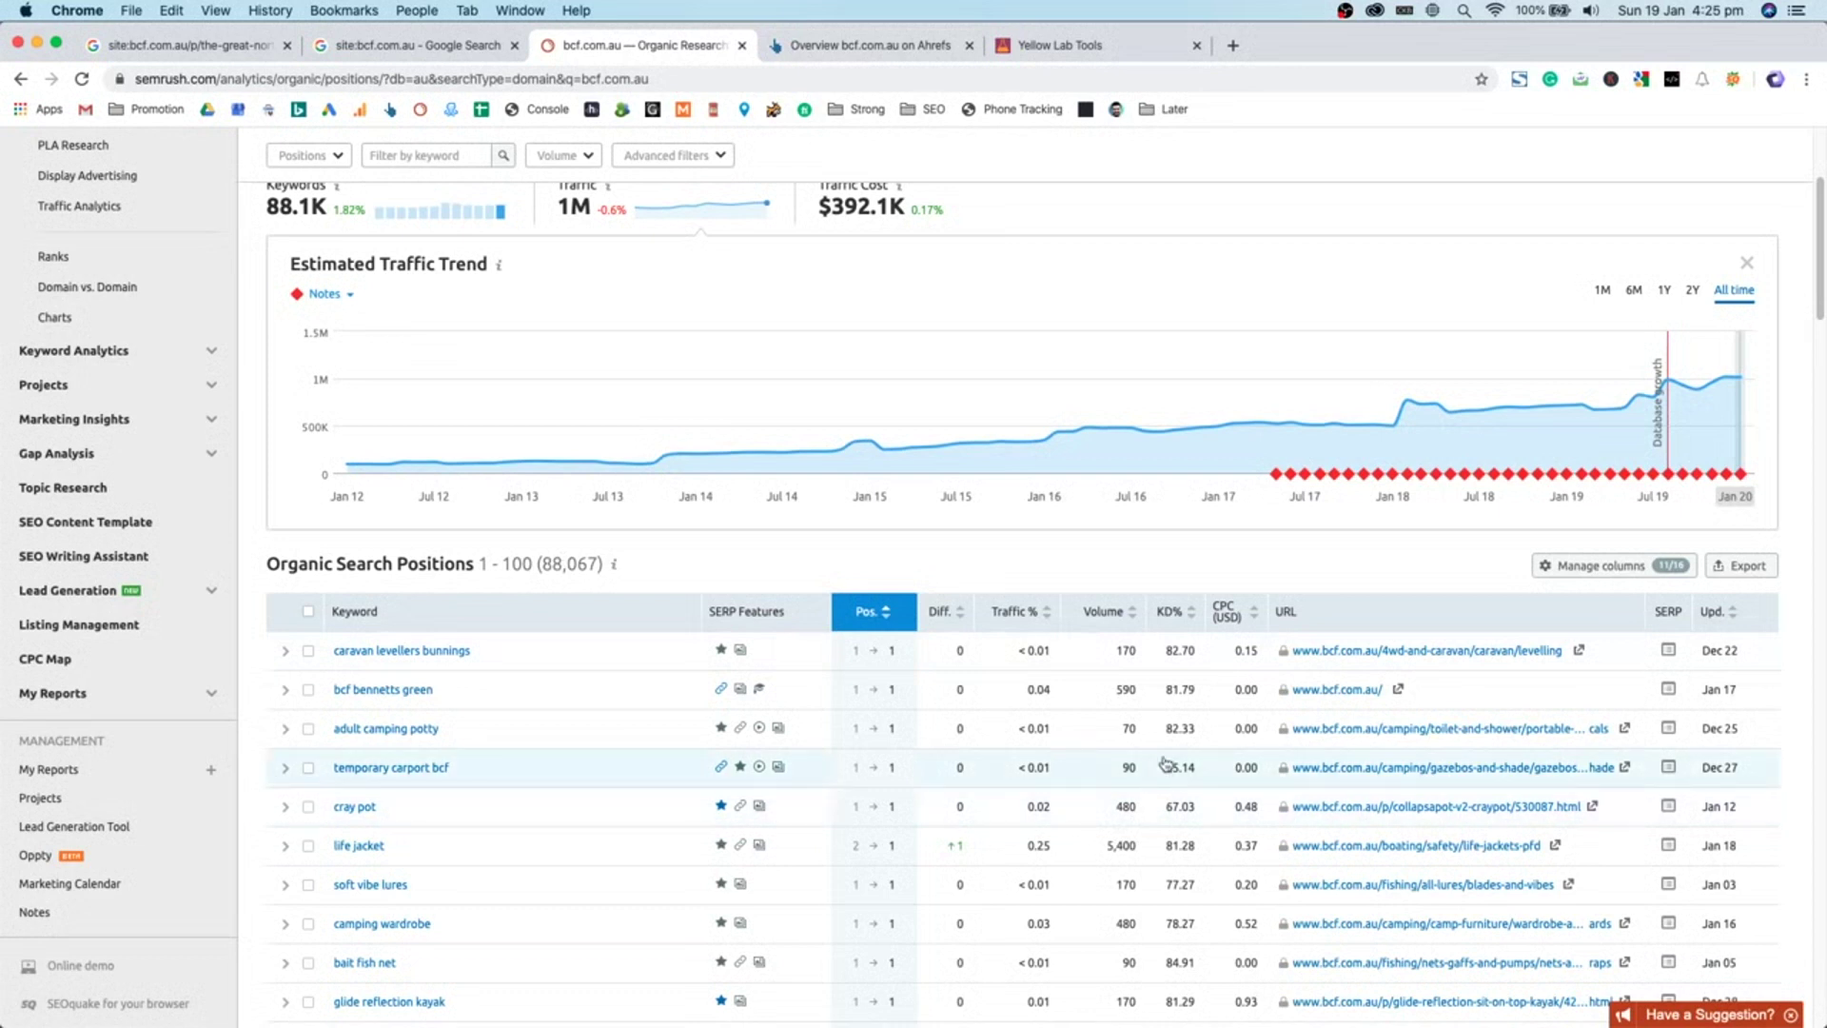
scroll(473, 799, "down", 5)
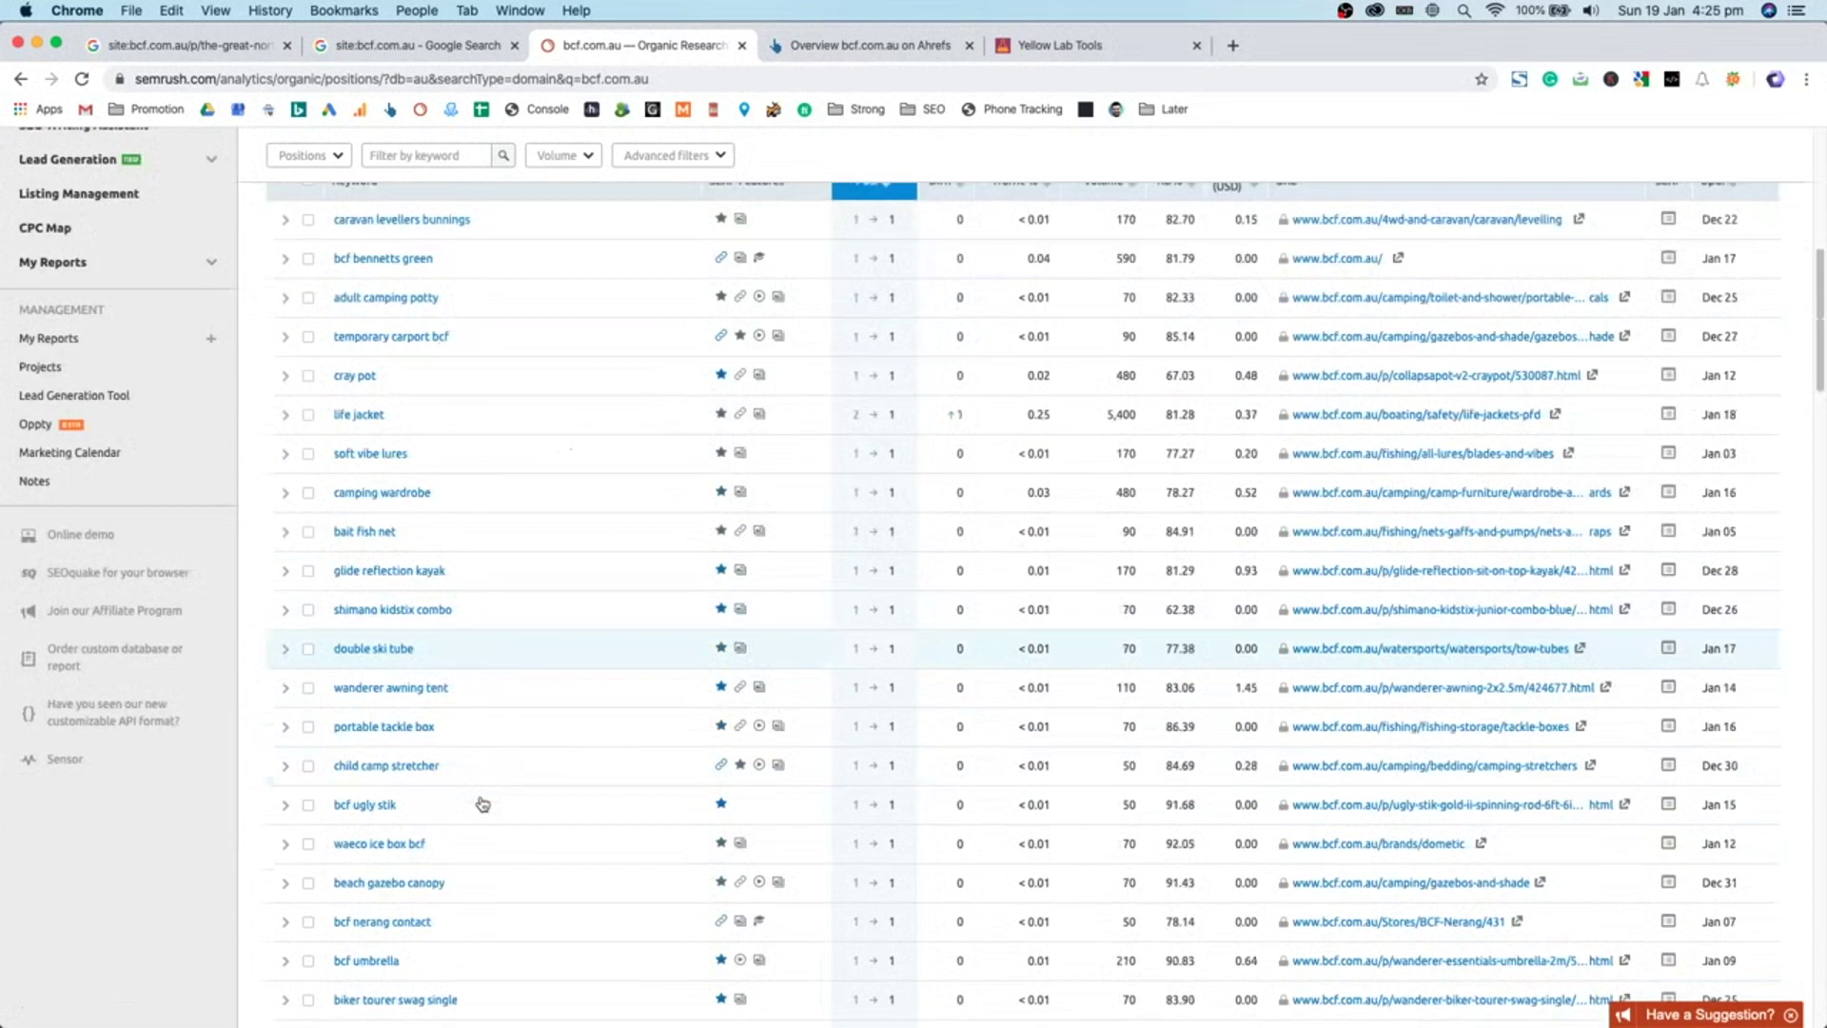
scroll(482, 804, "down", 2)
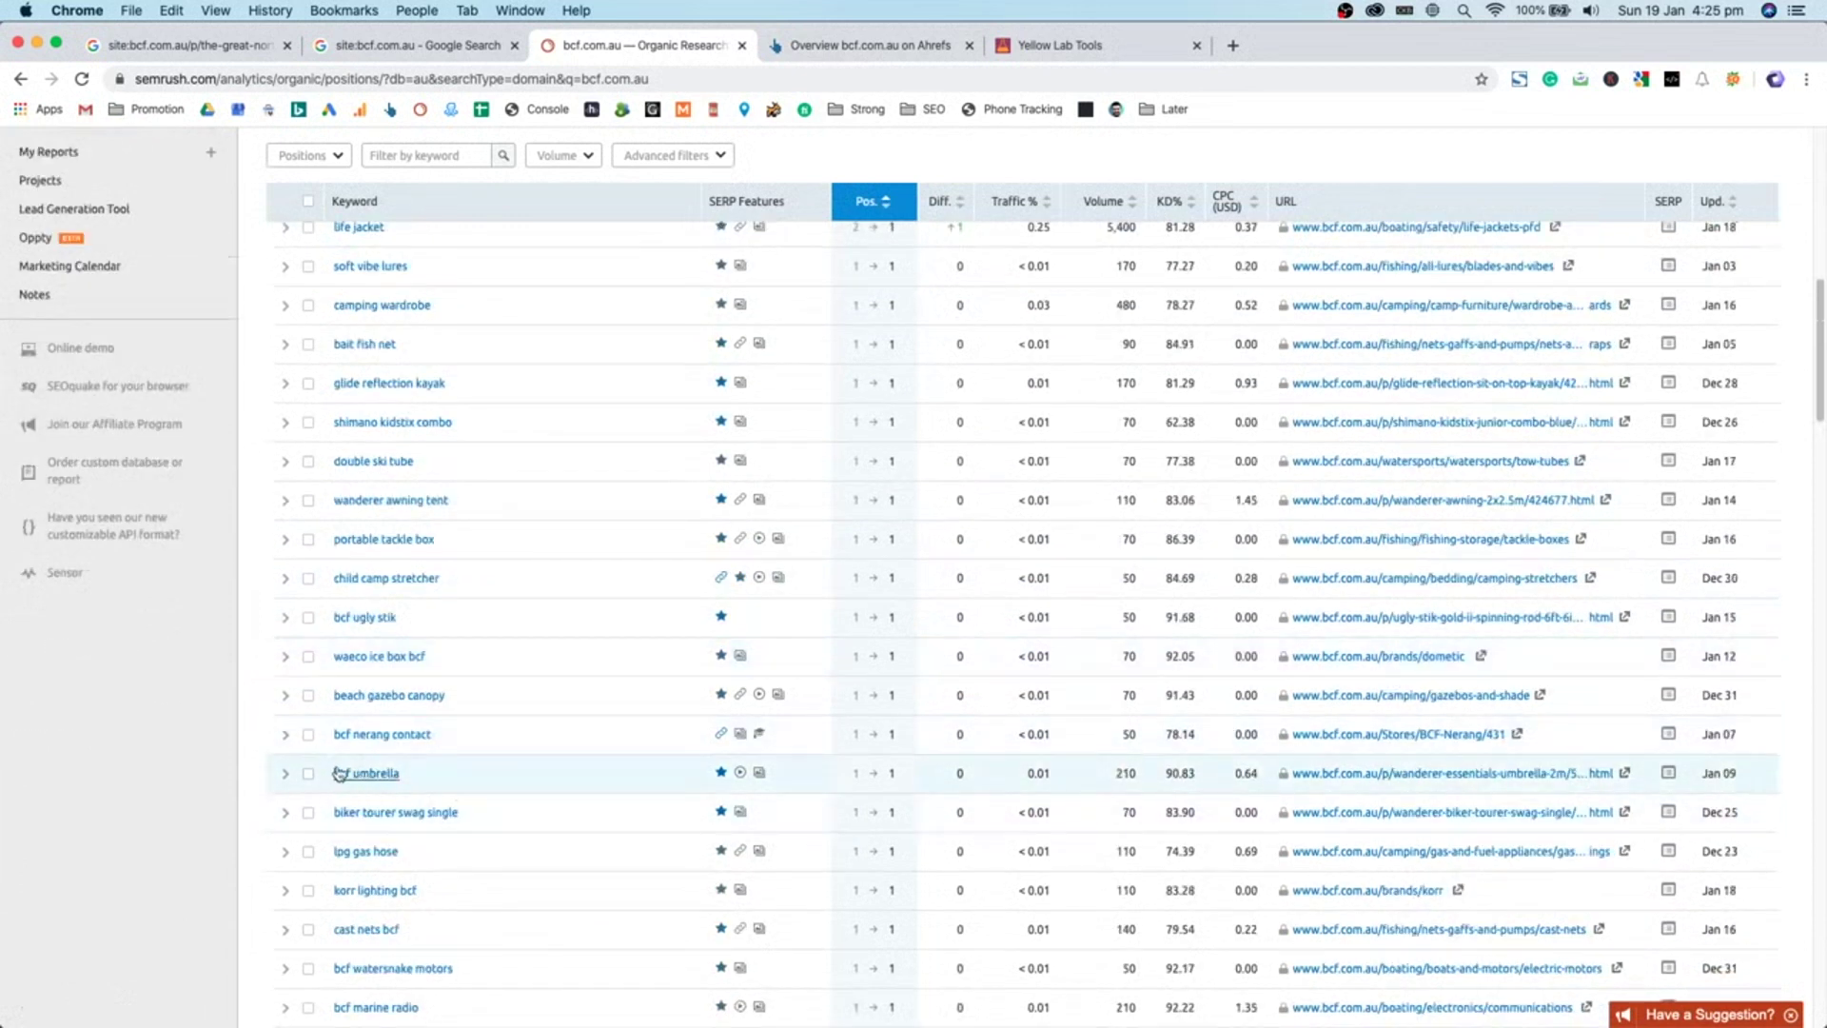
scroll(338, 778, "up", 8)
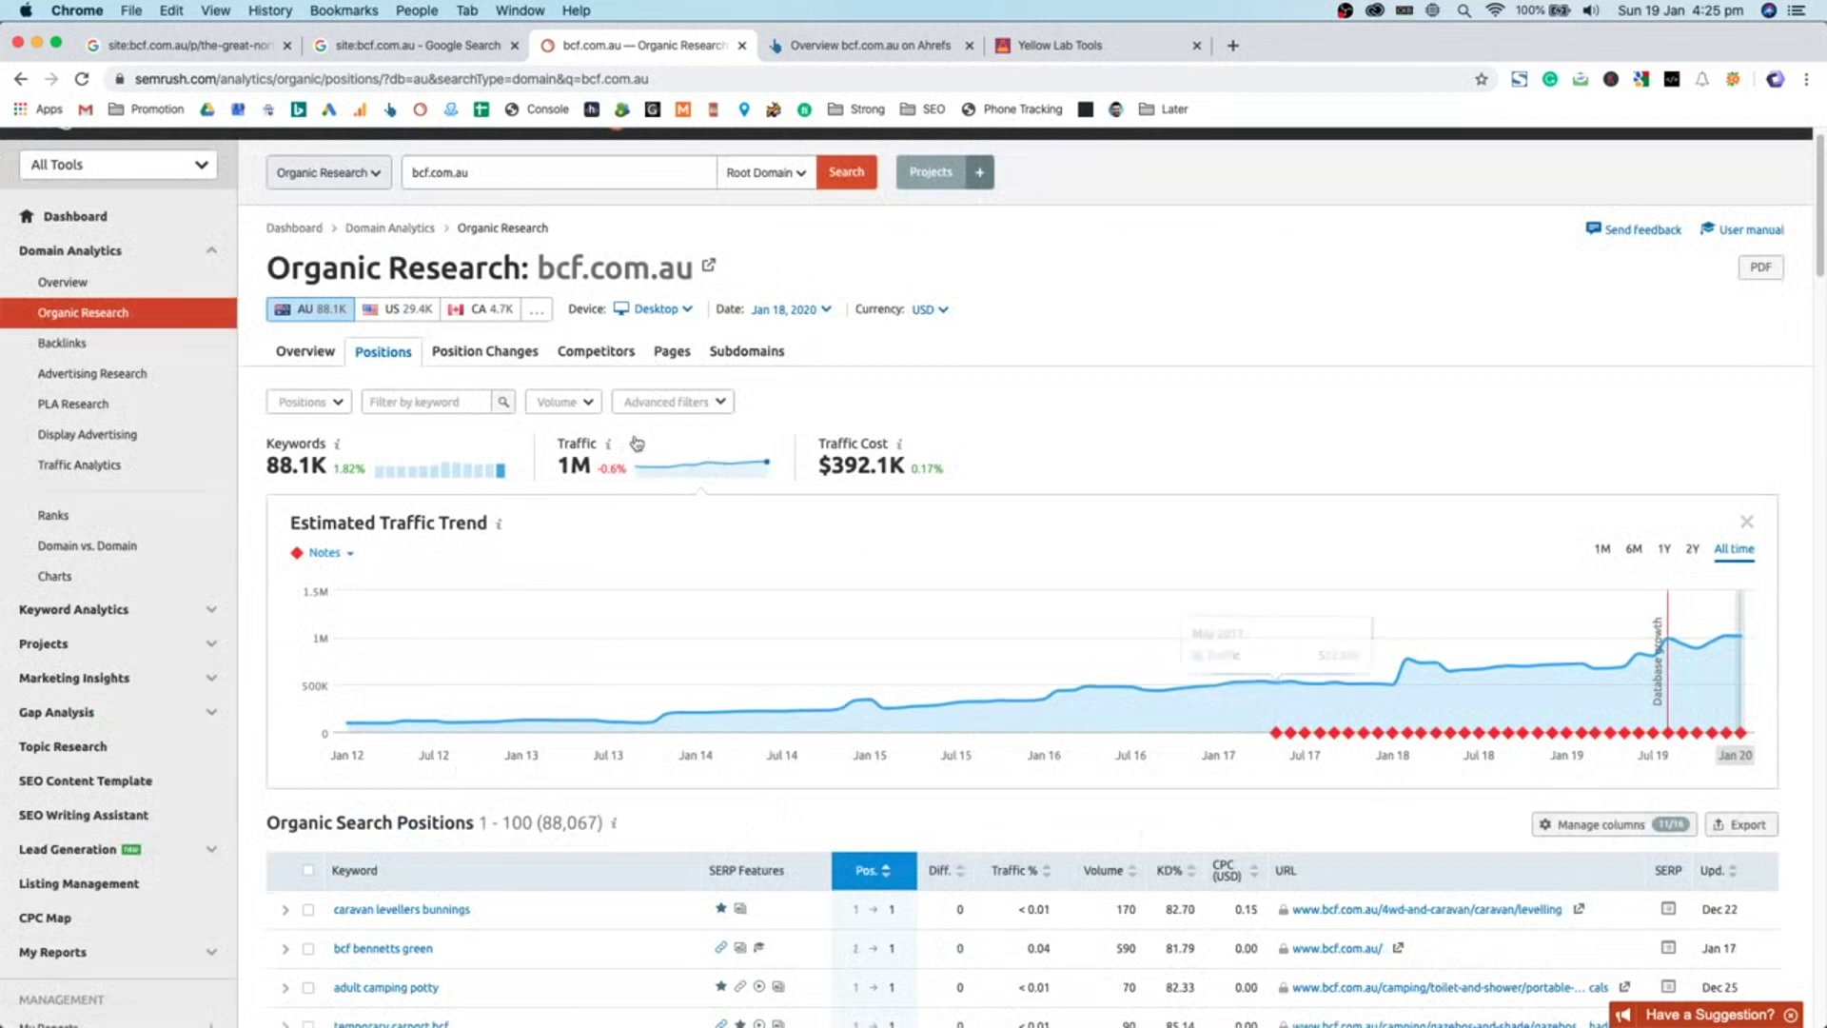
- Add an advanced filter excluding keywords containing 'bcf' from the positions list
left_click(371, 402)
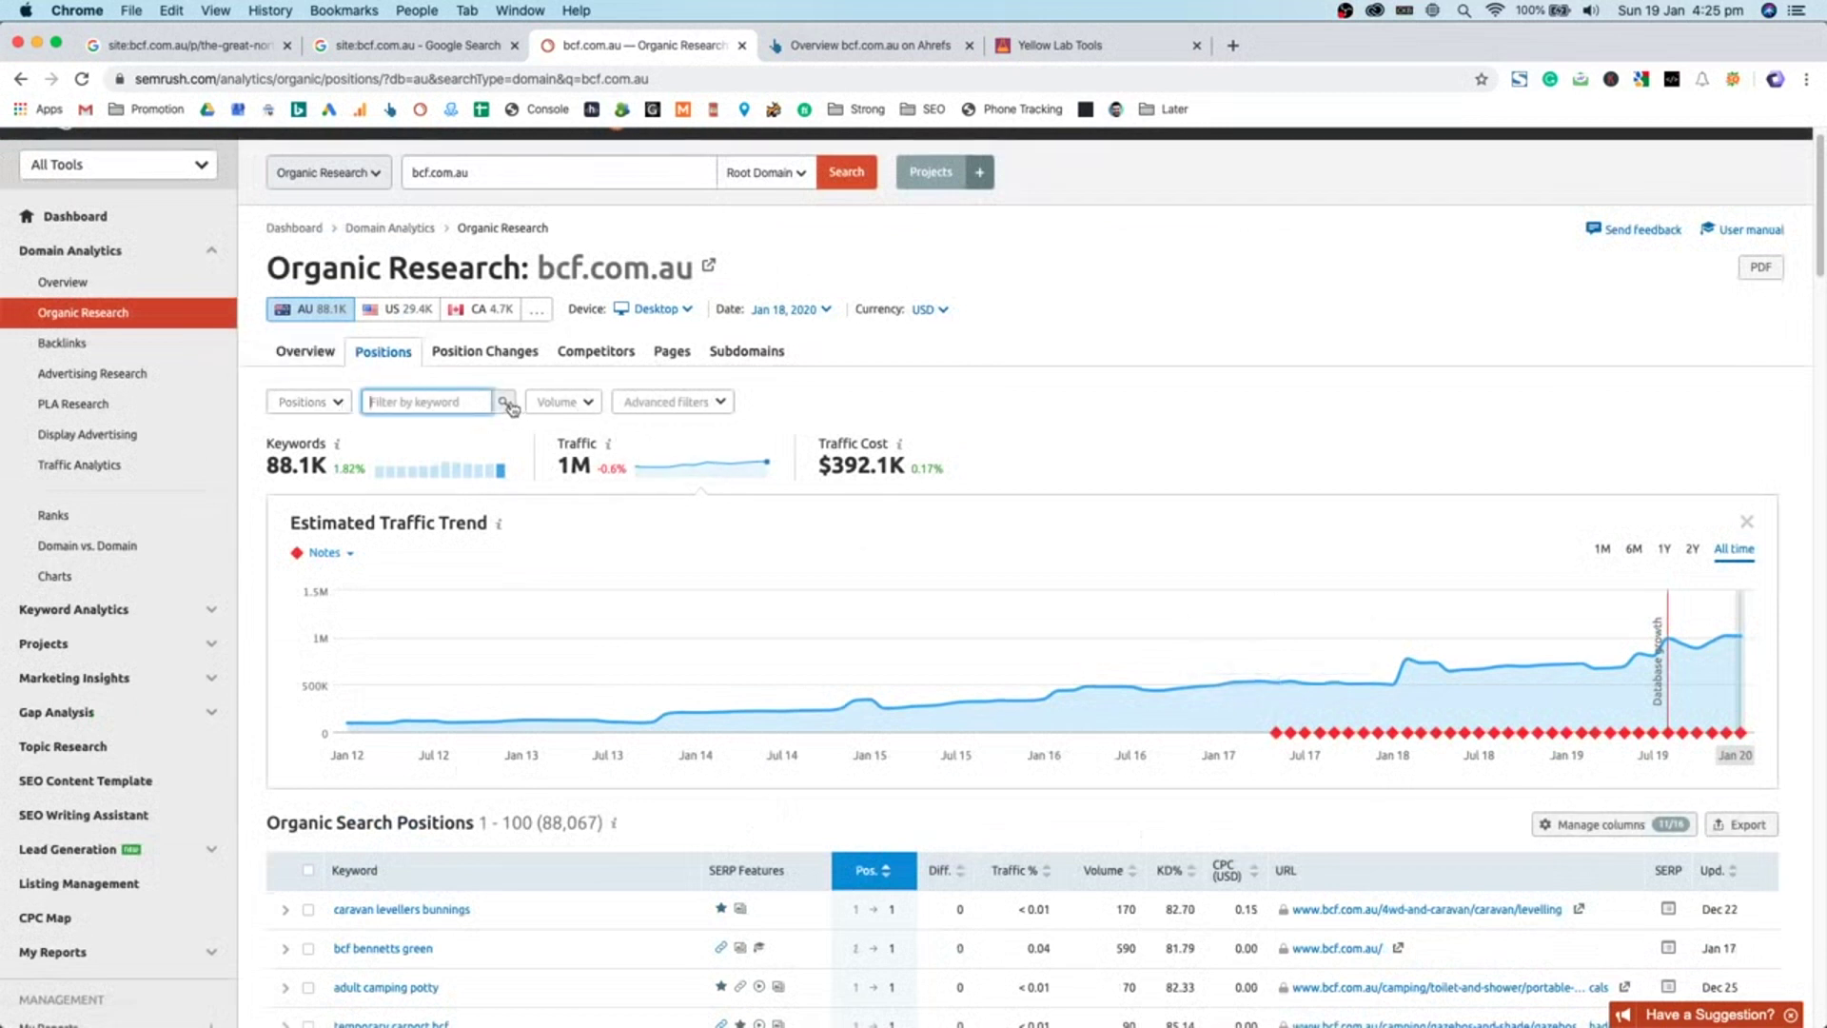
left_click(693, 410)
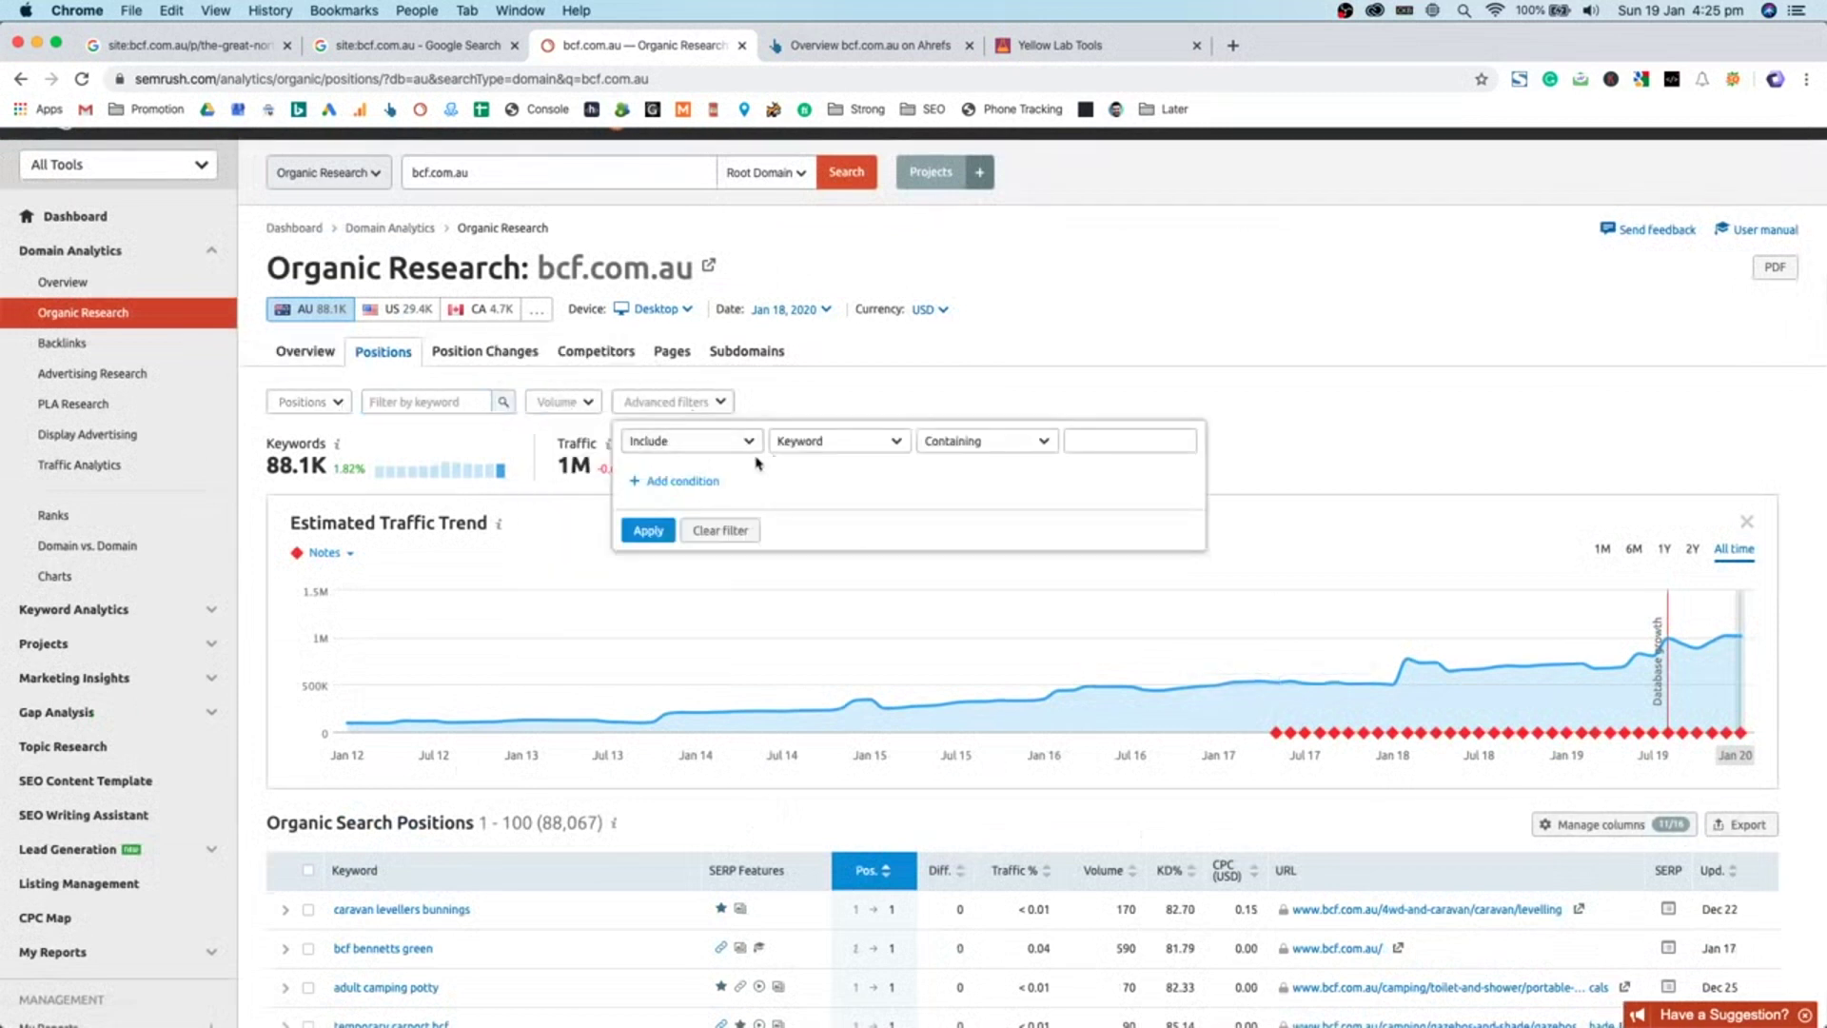
left_click(690, 440)
left_click(709, 510)
left_click(1125, 440)
type("bcf")
key("Return")
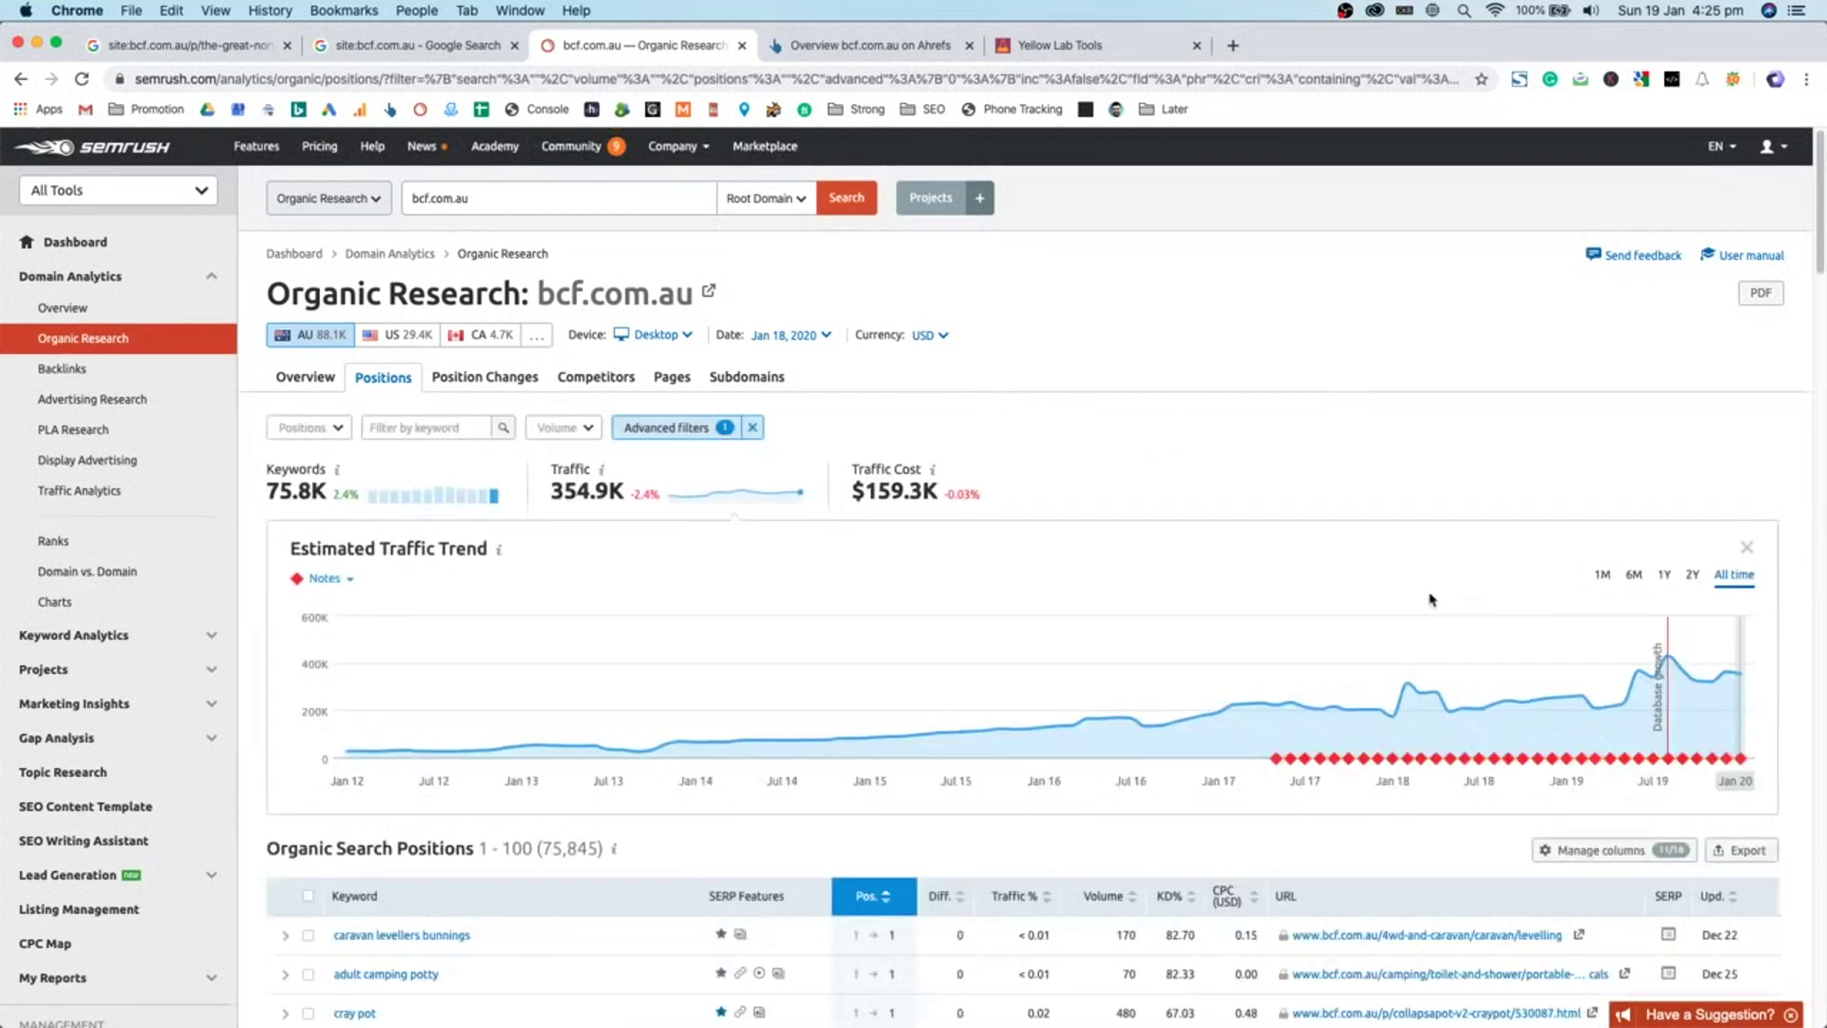
- Review the 75.8K non-branded keywords, then switch to the Ahrefs overview for bcf.com.au
scroll(1432, 599, "down", 1)
scroll(582, 679, "down", 7)
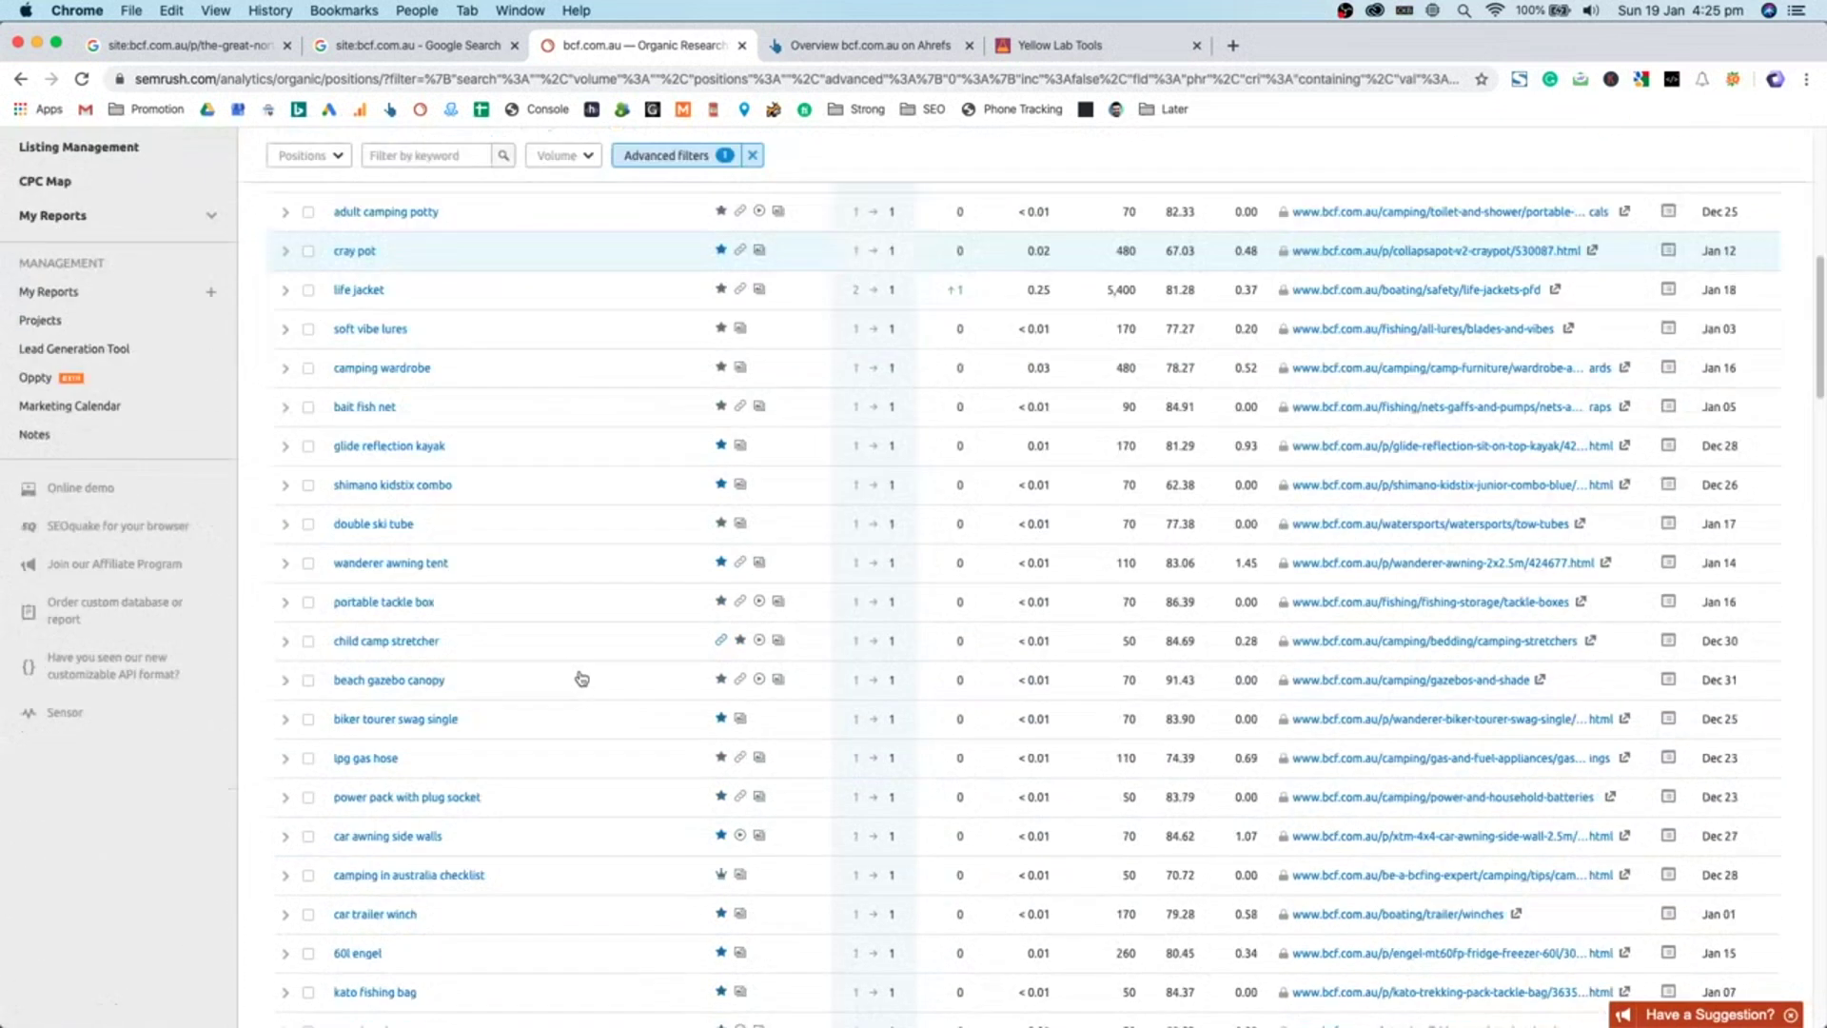
scroll(490, 609, "up", 3)
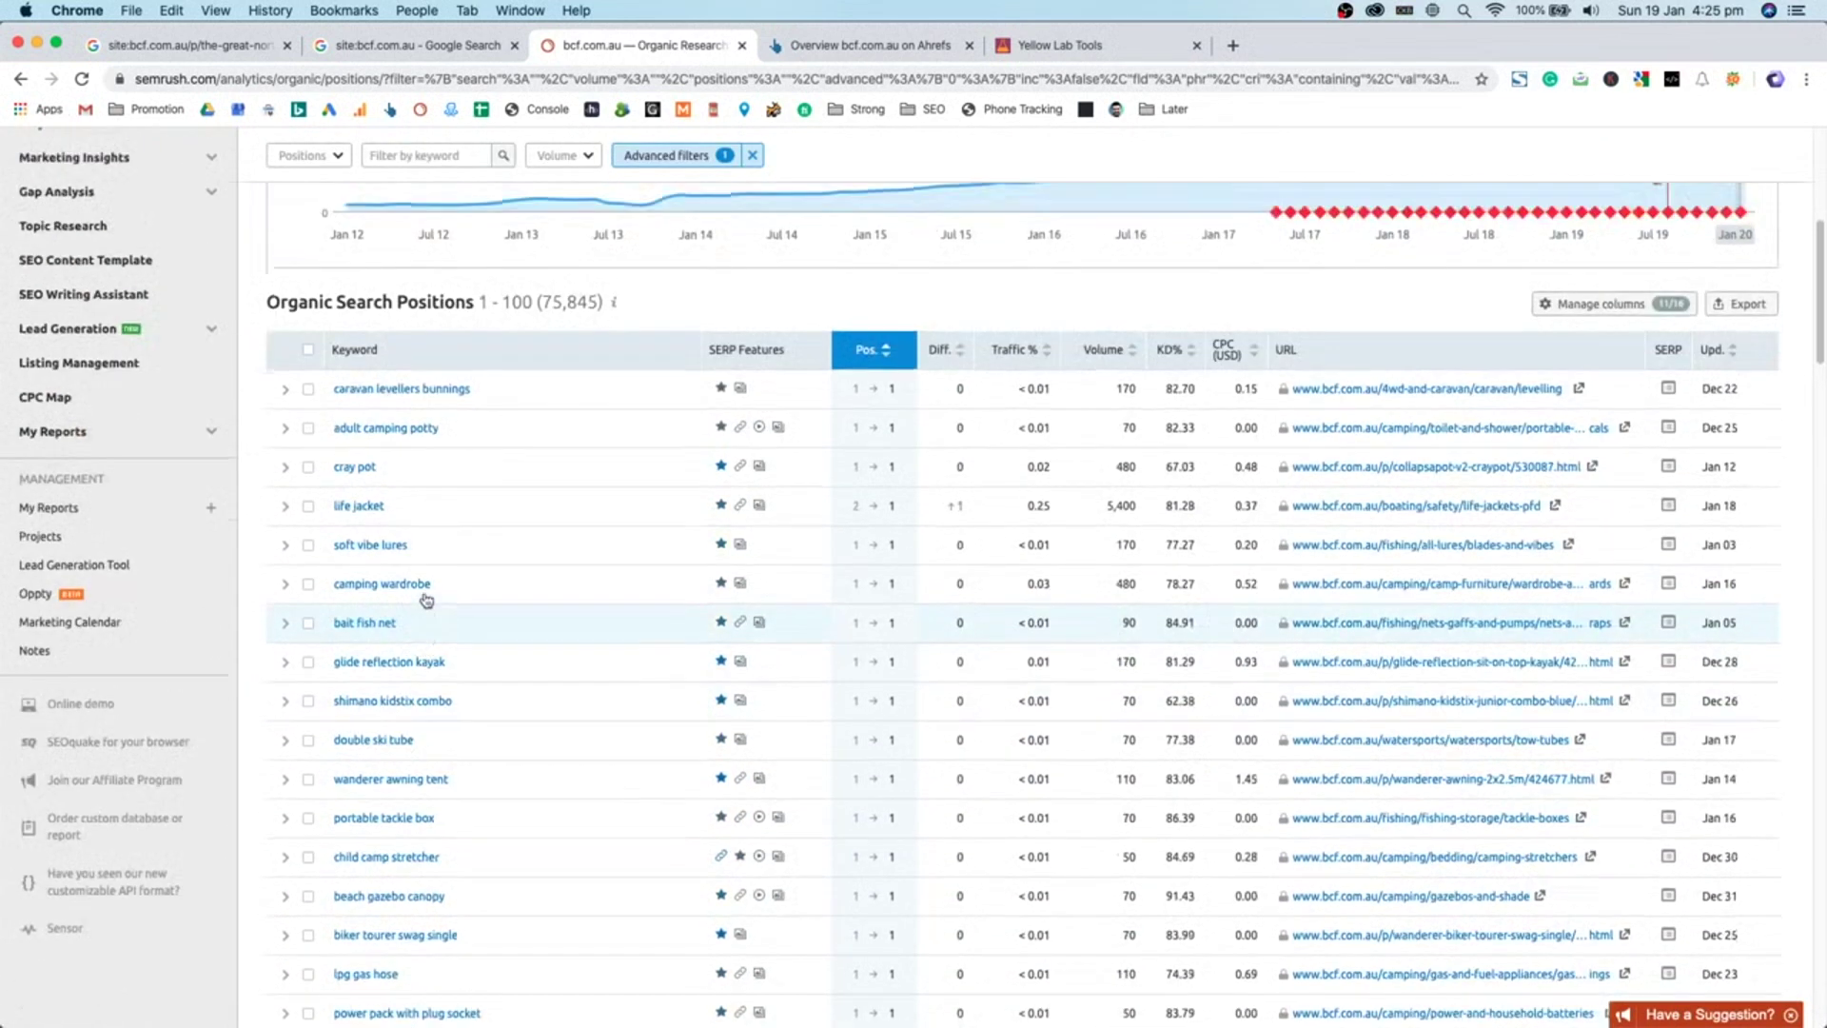
scroll(435, 559, "down", 3)
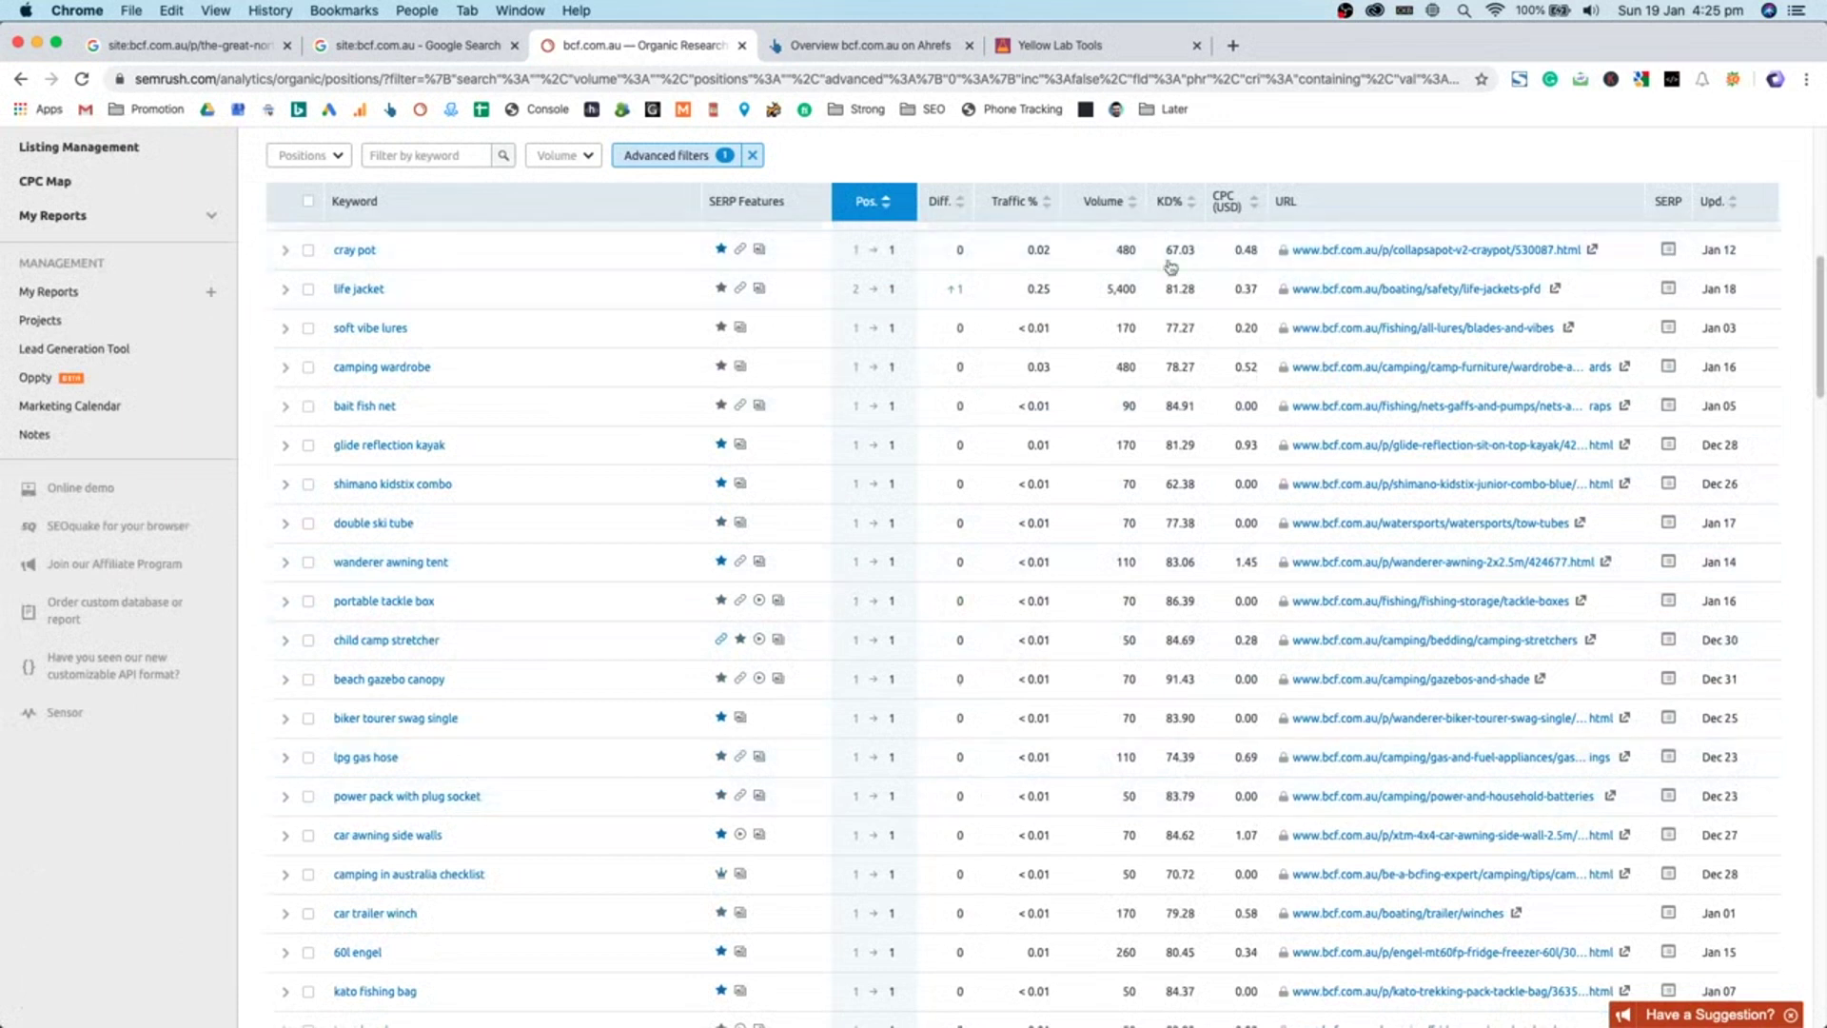
left_click(911, 57)
- View the Ahrefs organic search charts and highlight the DR score of 64
scroll(977, 402, "up", 10)
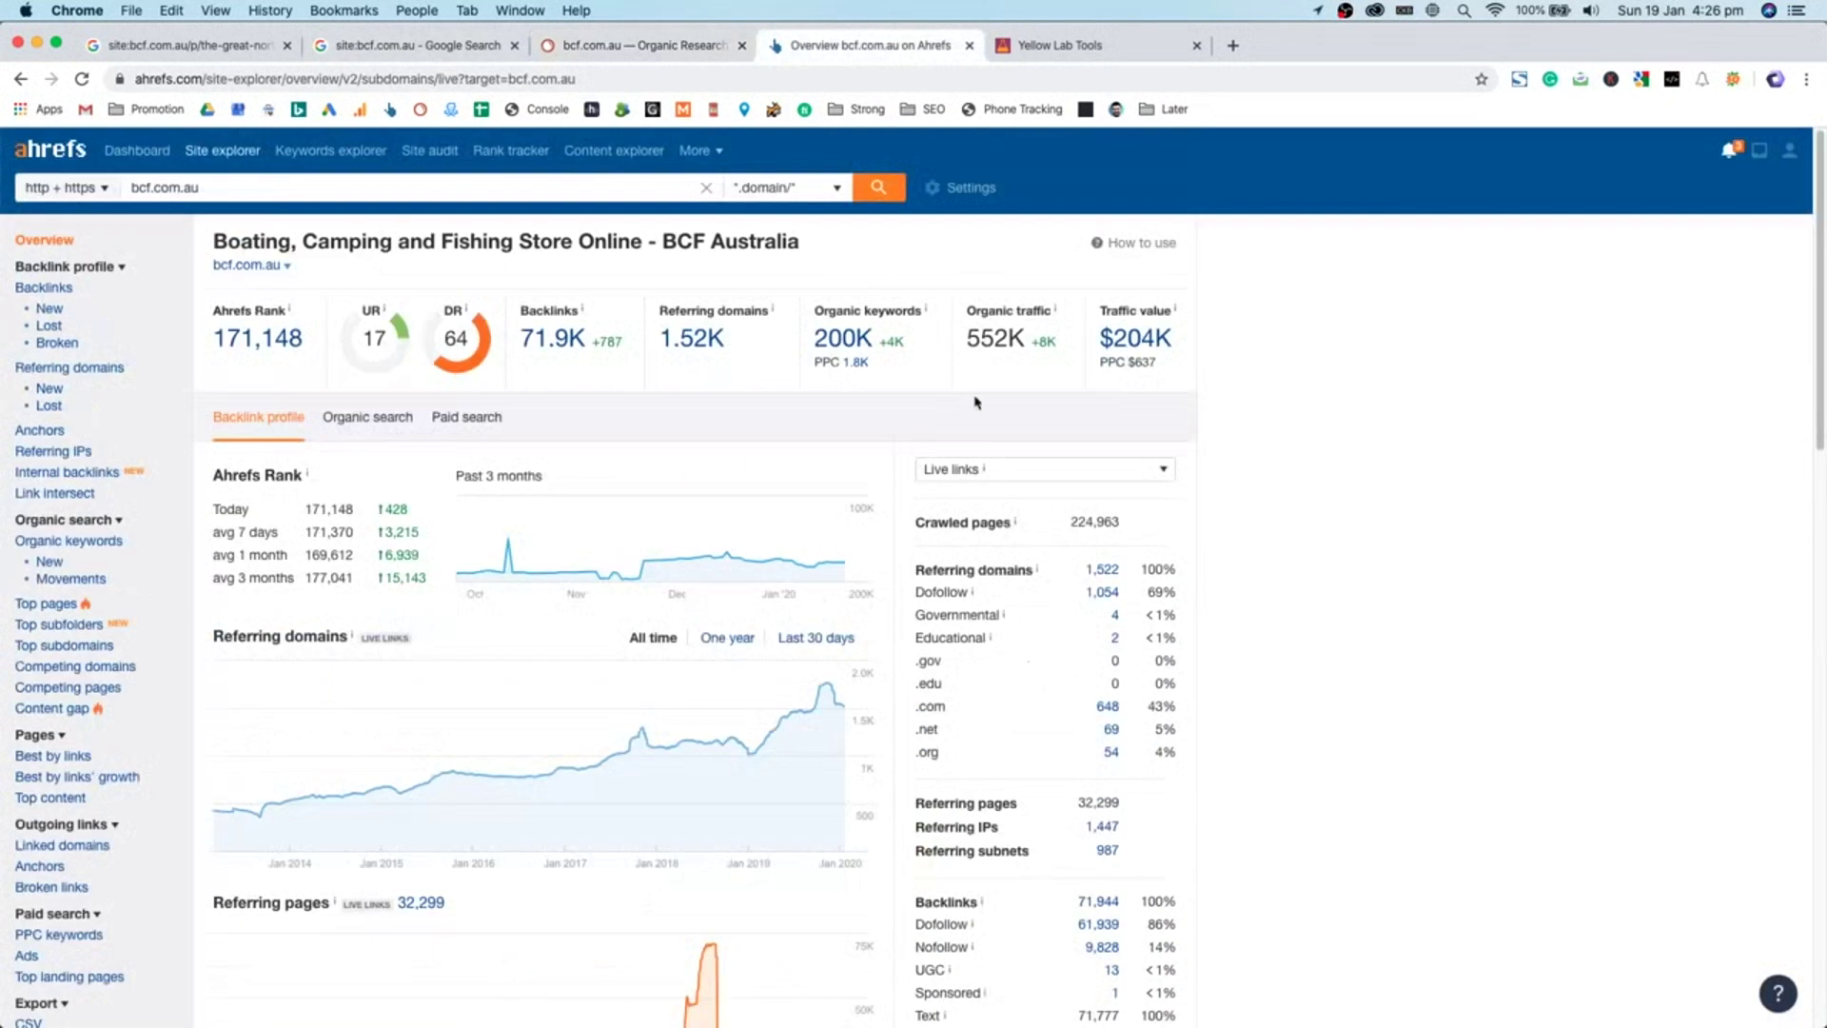
left_click(347, 418)
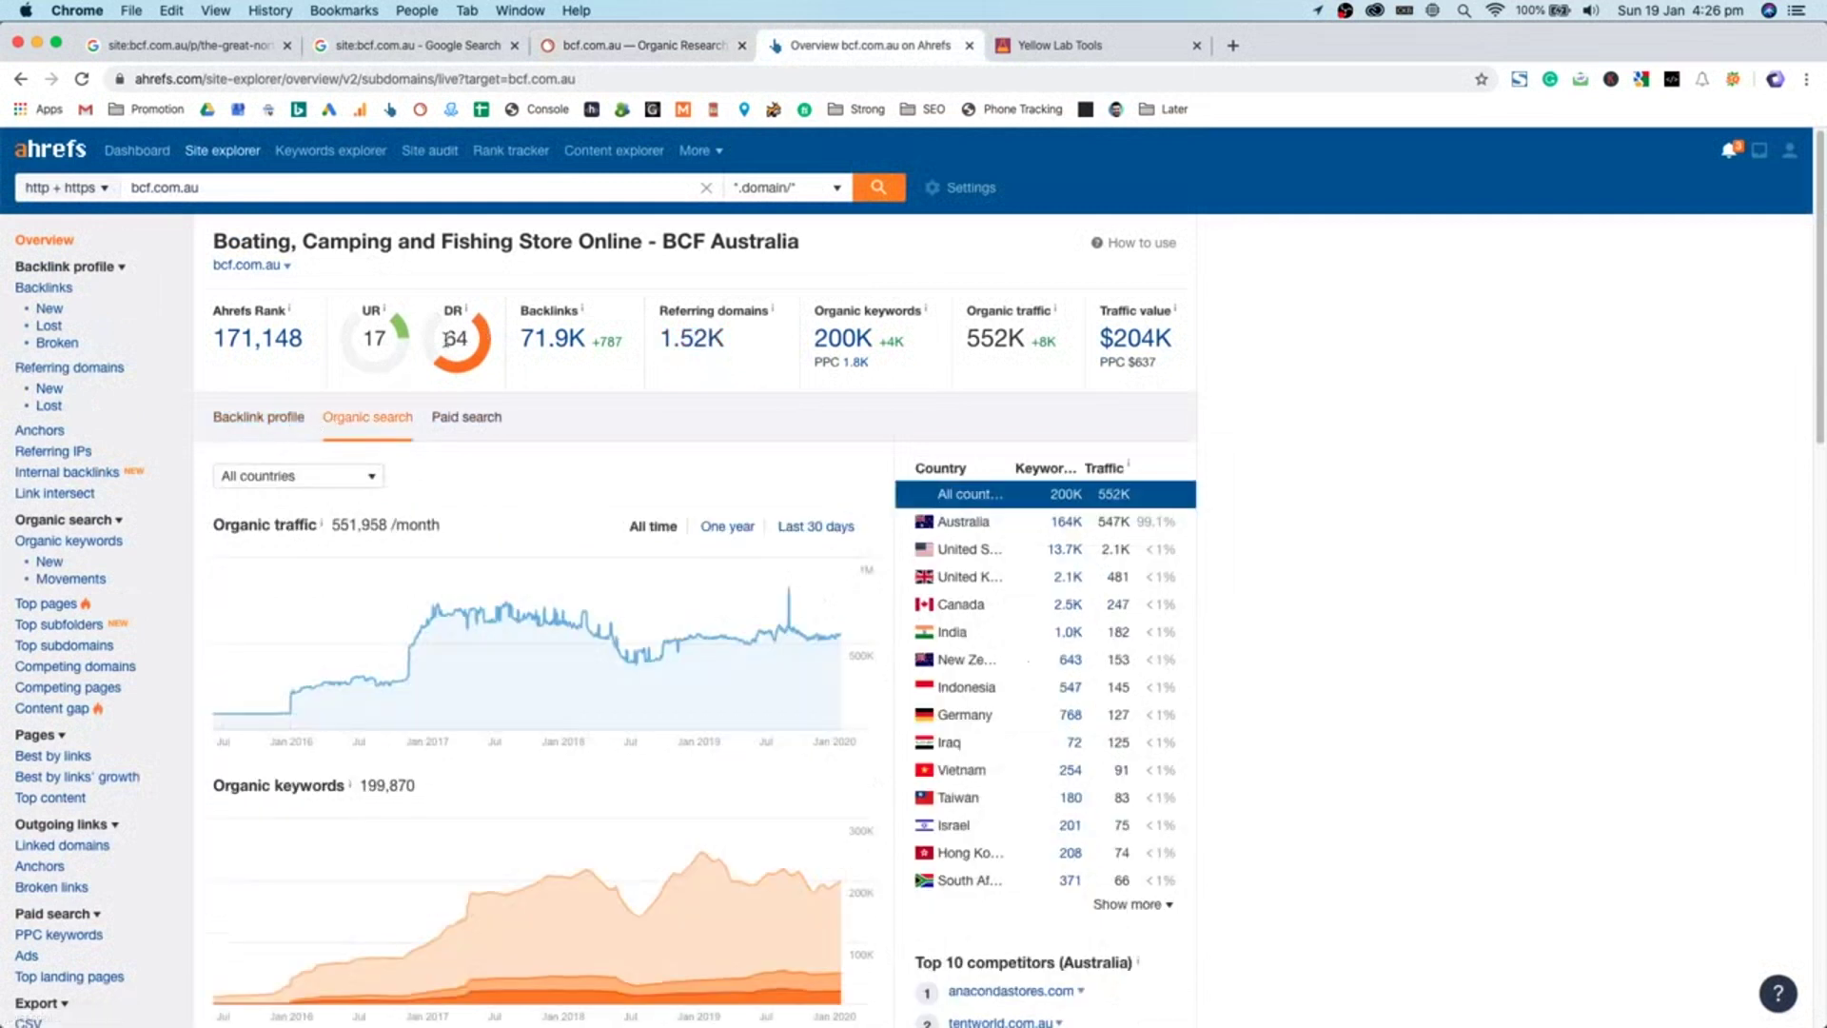
double_click(449, 338)
left_click(1403, 497)
scroll(832, 585, "down", 3)
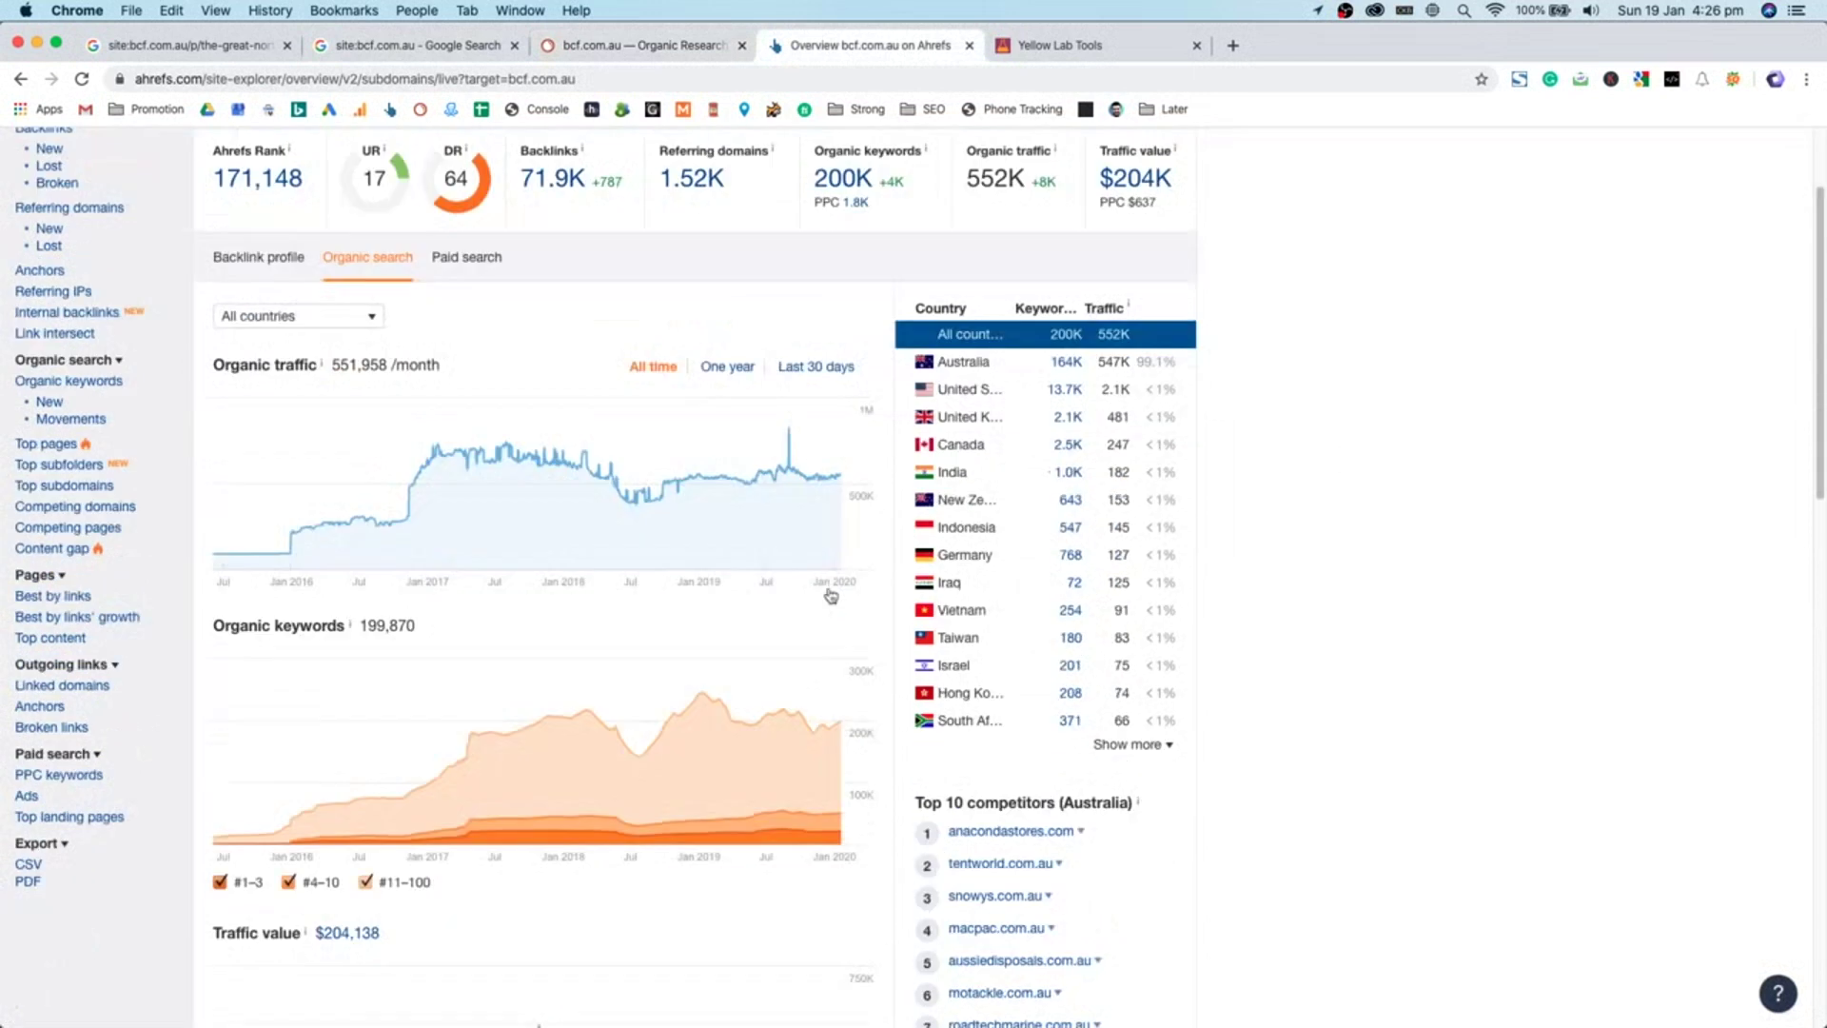
scroll(659, 315, "up", 3)
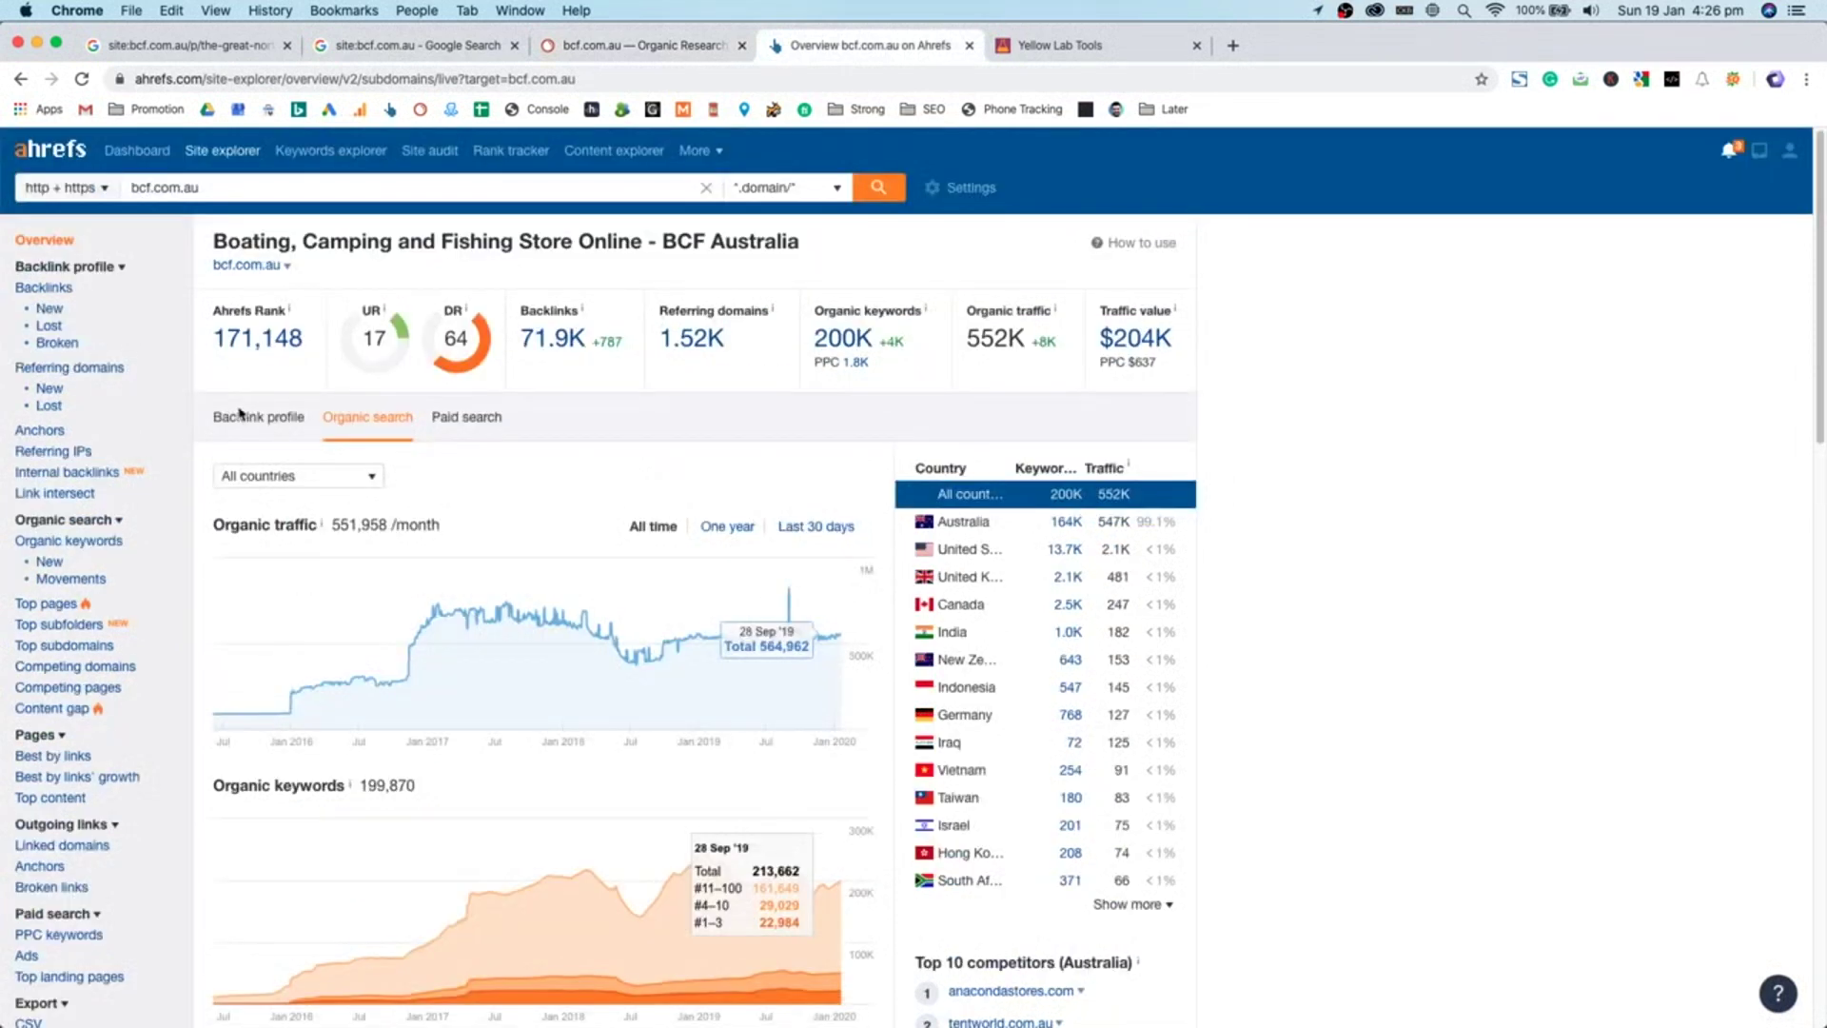
- Show the backlink profile charts for bcf.com.au, then open the Anchors report
left_click(298, 420)
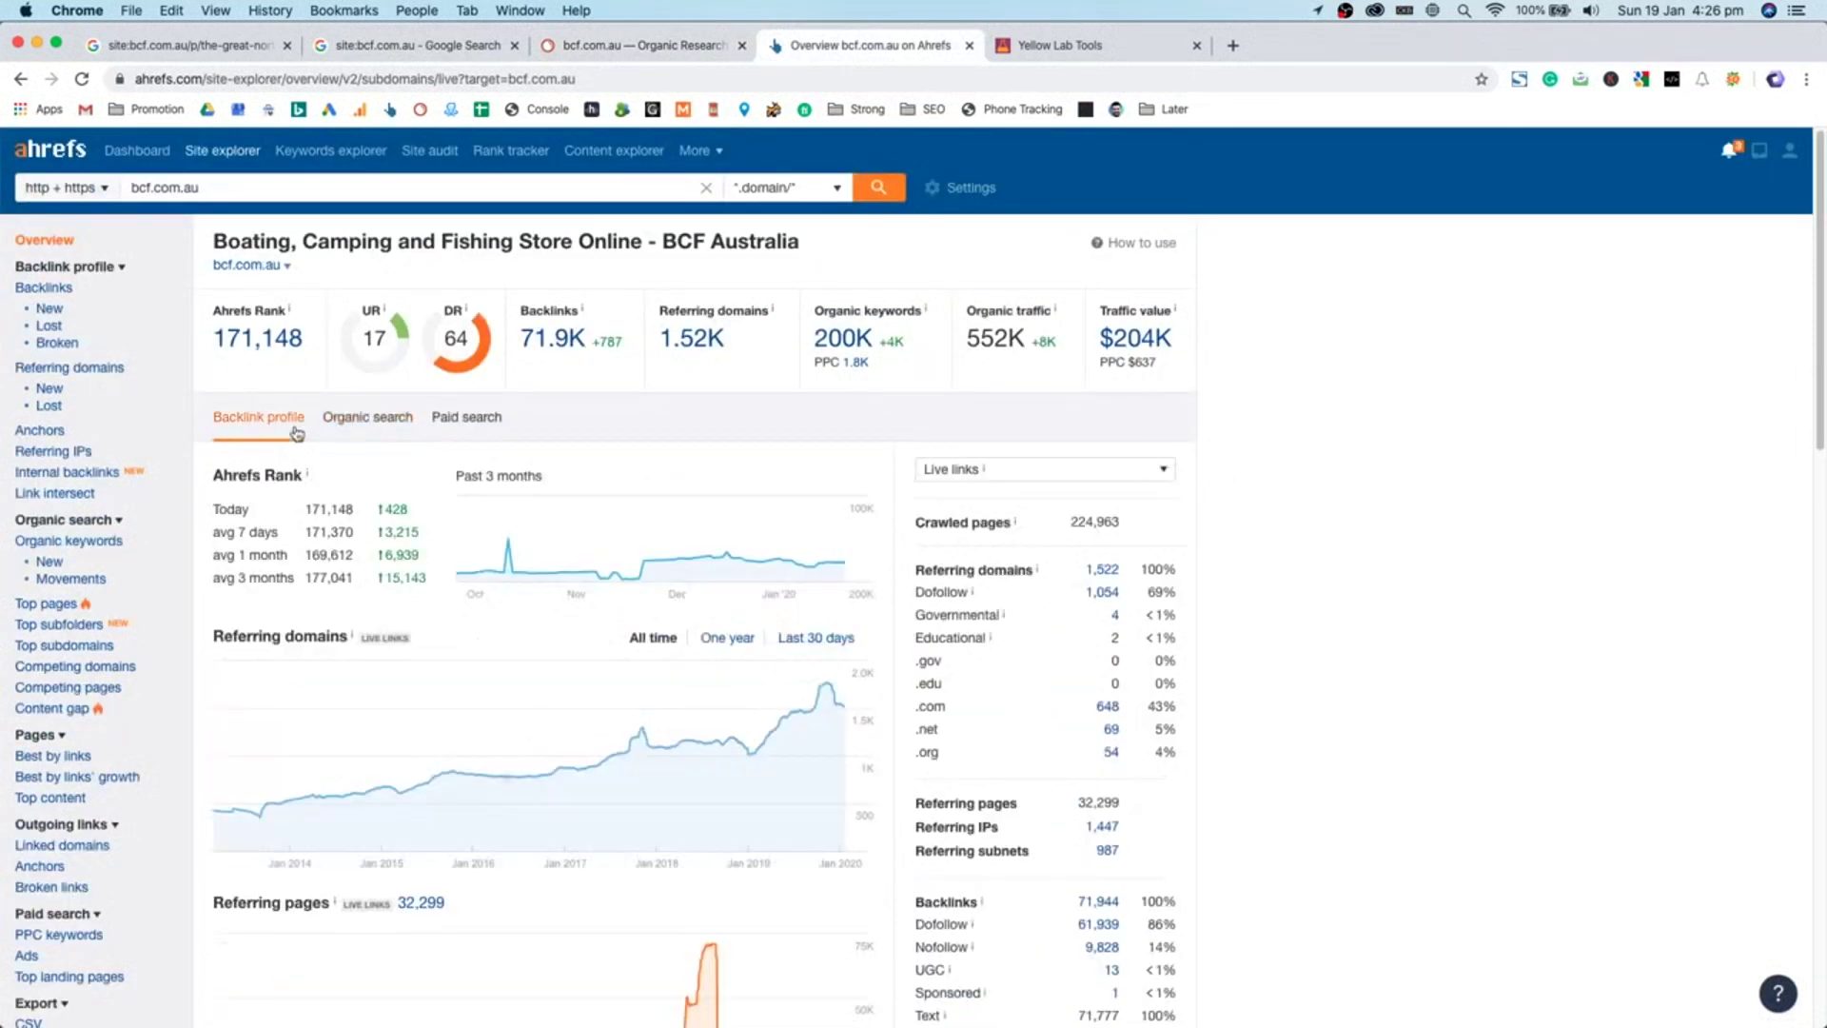
scroll(412, 620, "down", 3)
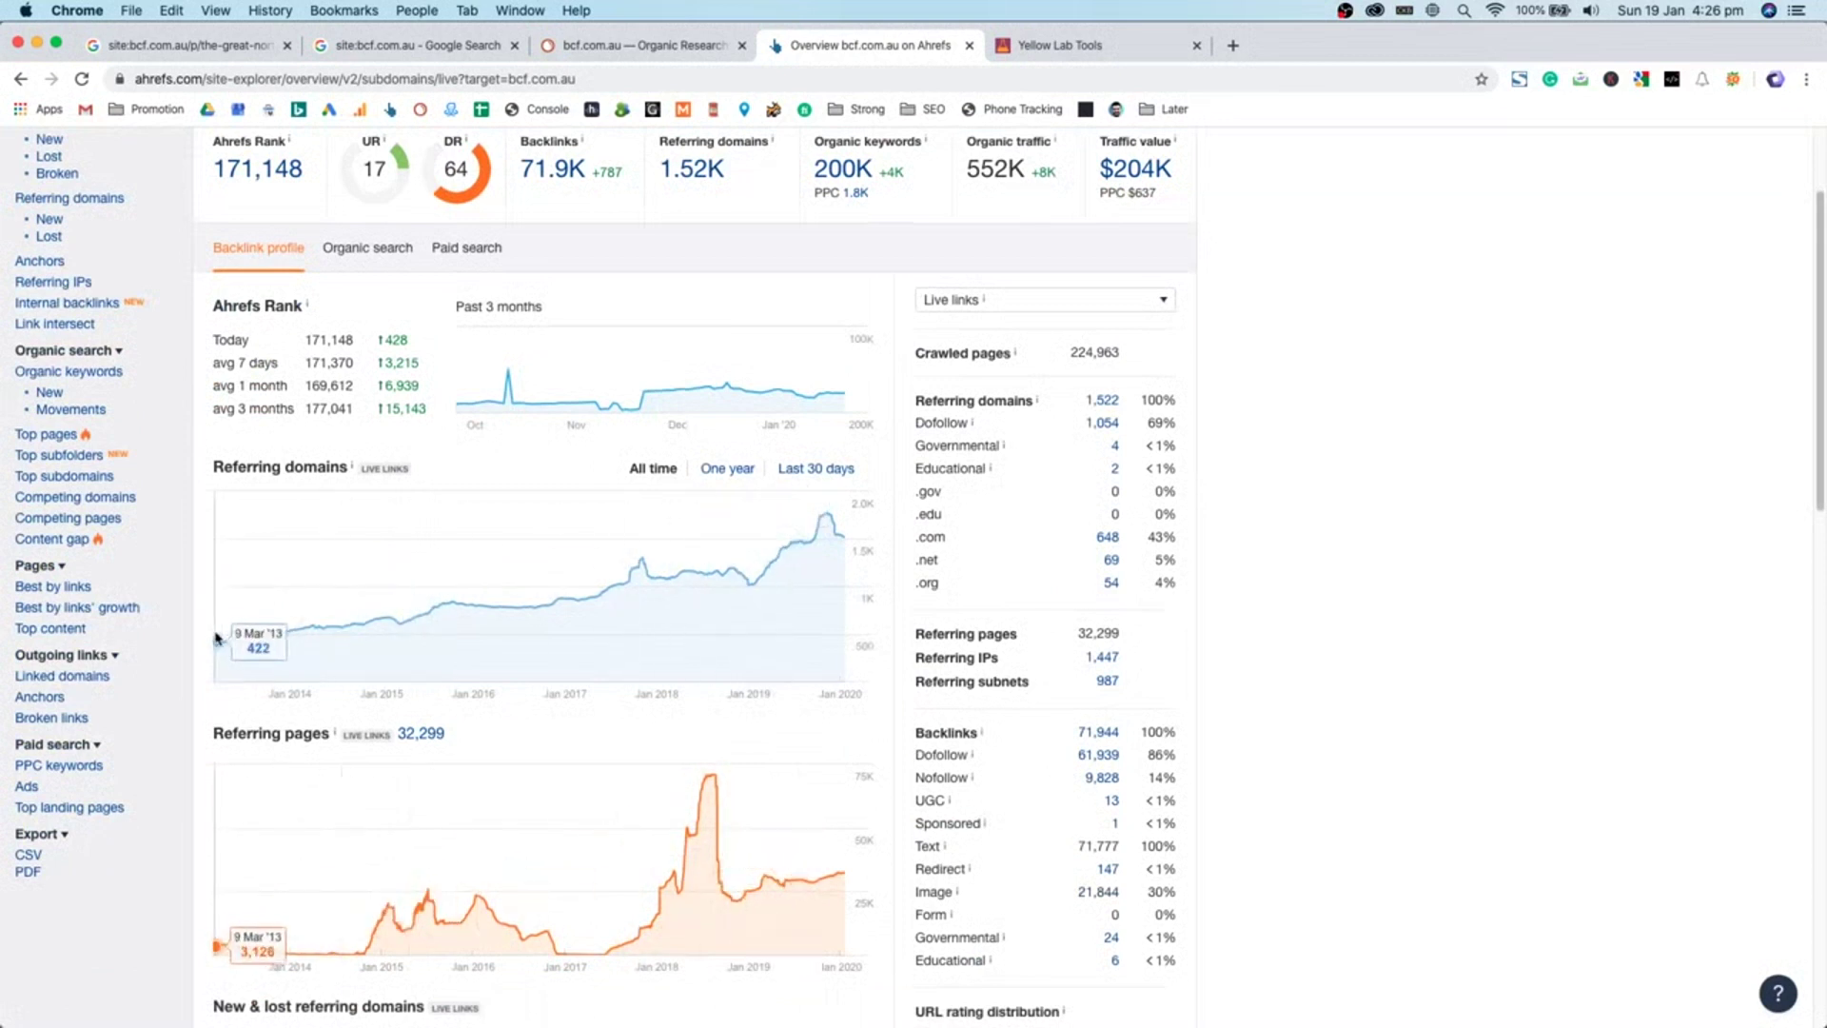
scroll(448, 570, "down", 1)
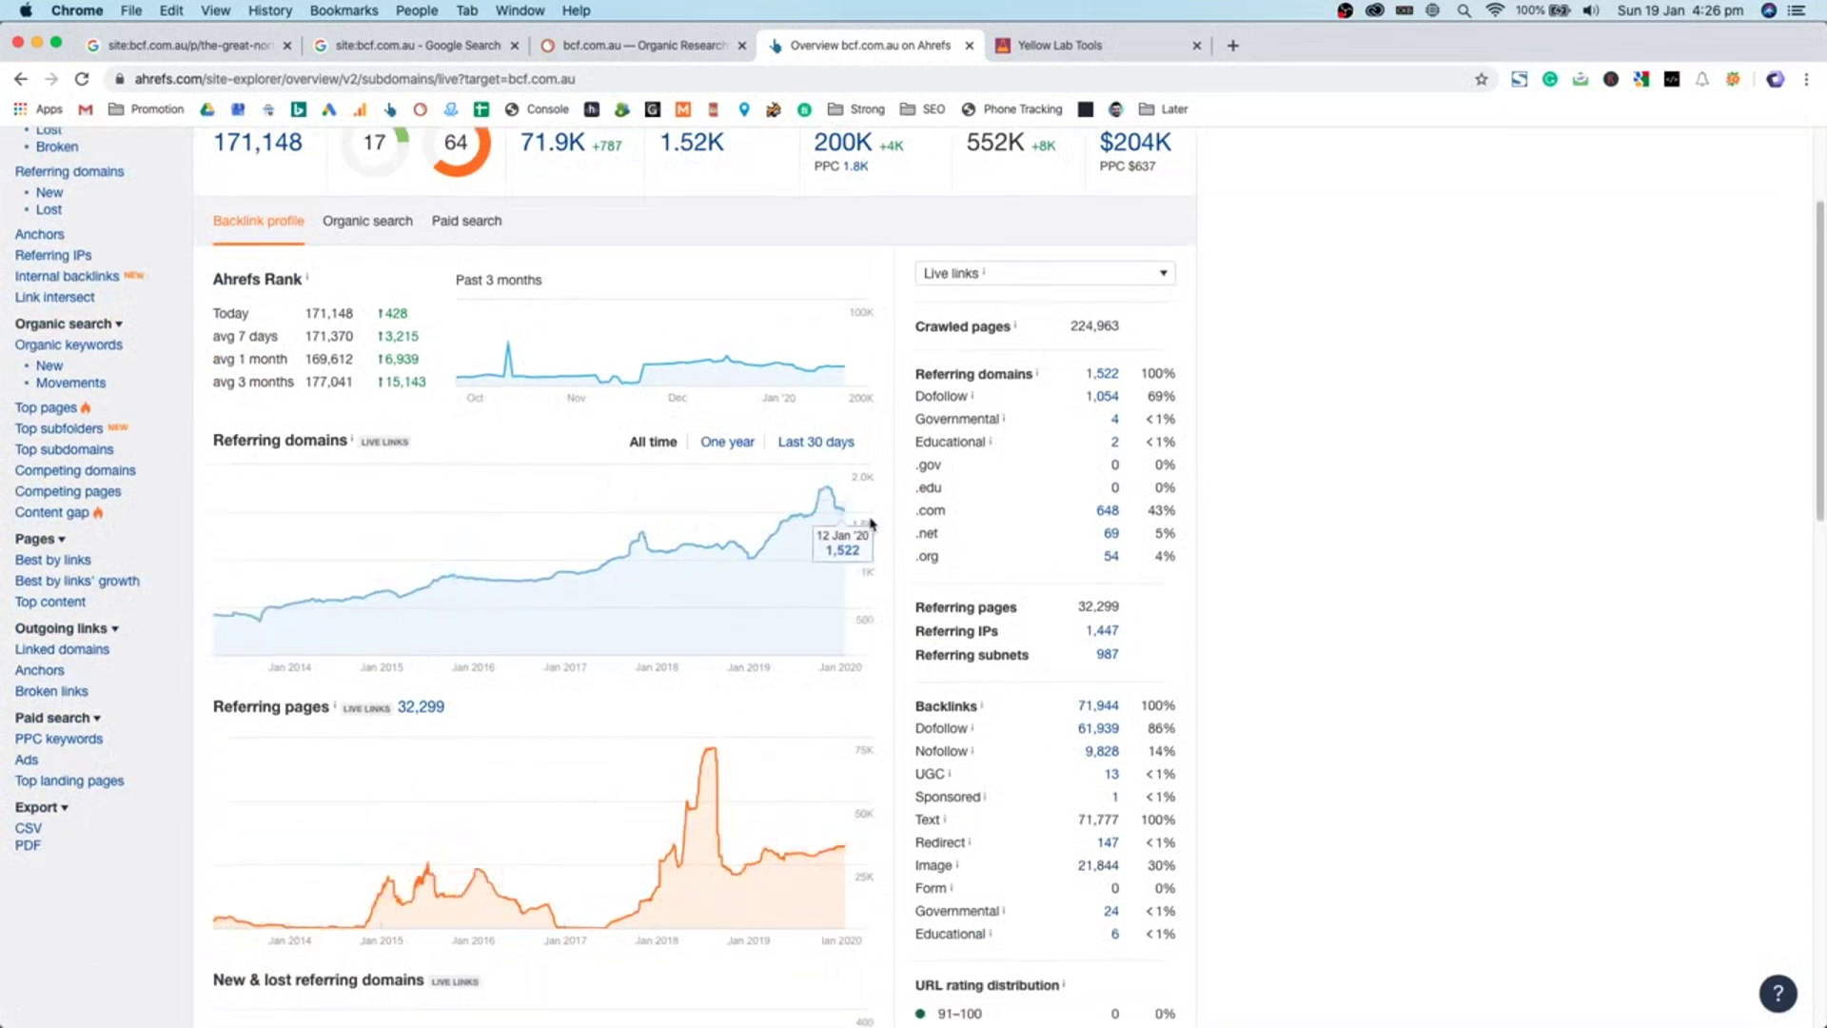
scroll(824, 519, "down", 4)
scroll(826, 522, "down", 4)
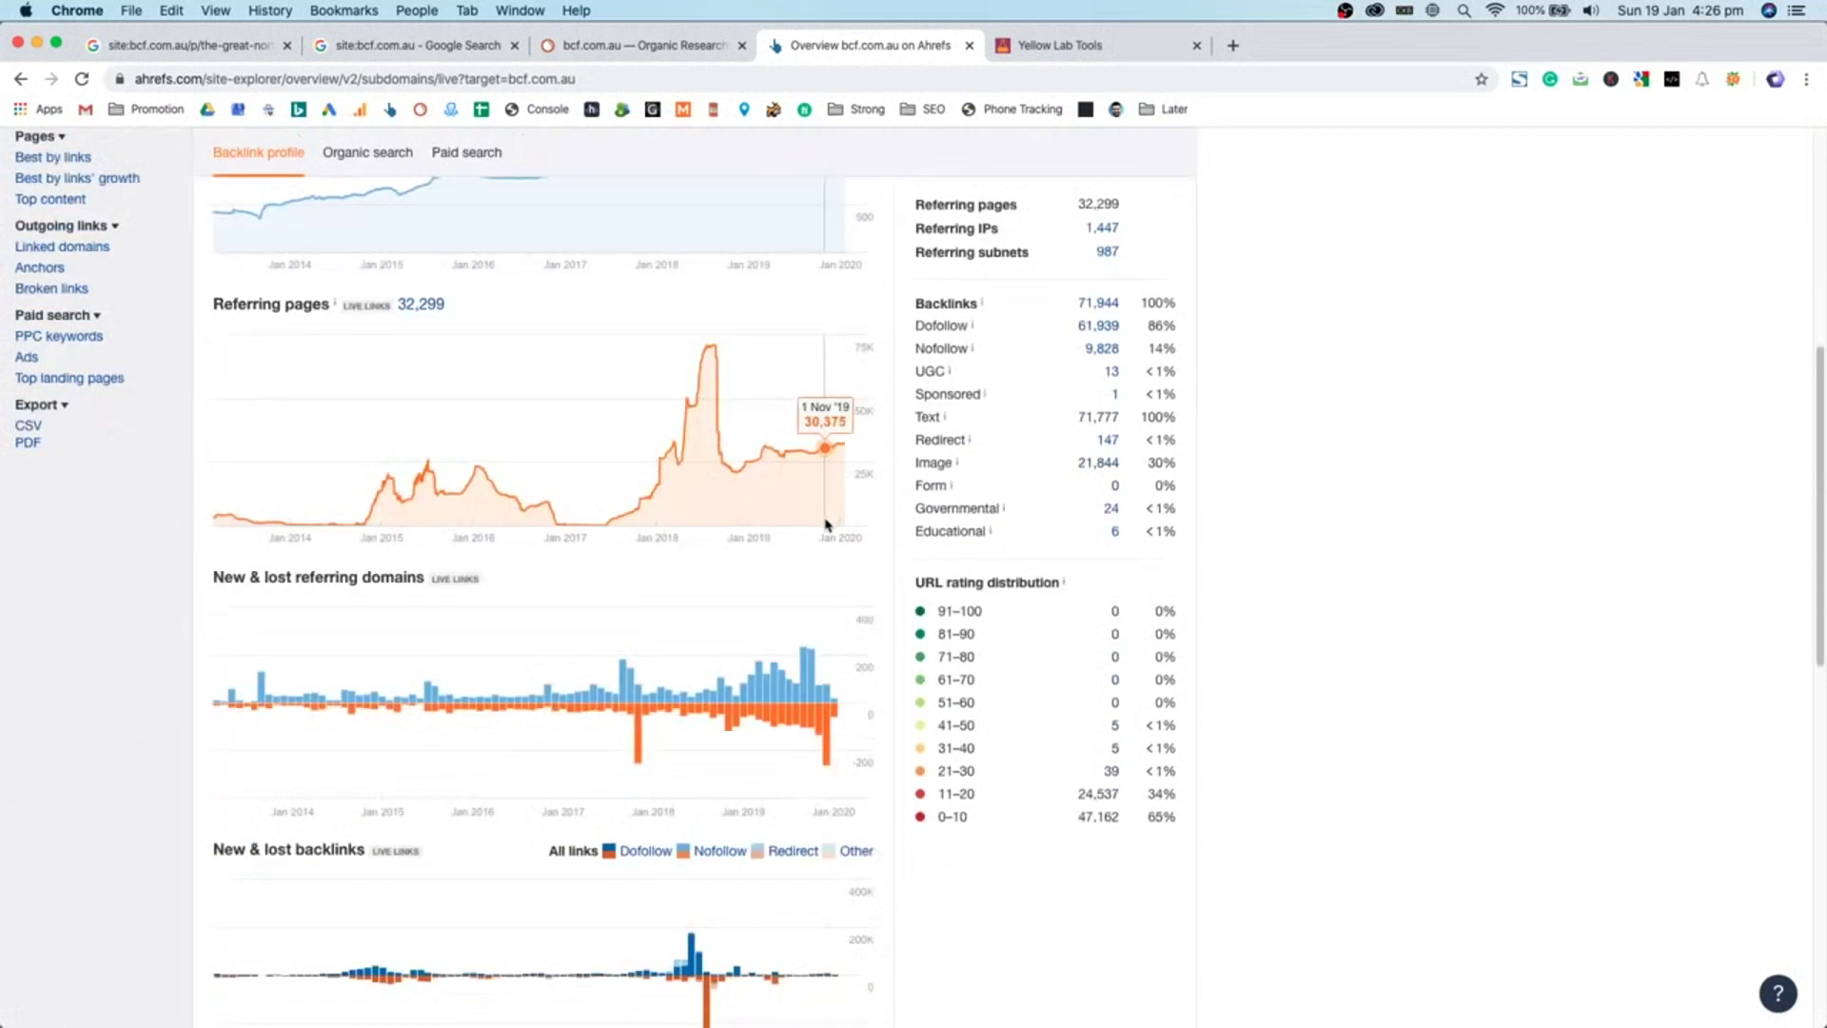
scroll(1028, 420, "up", 10)
scroll(1165, 421, "up", 1)
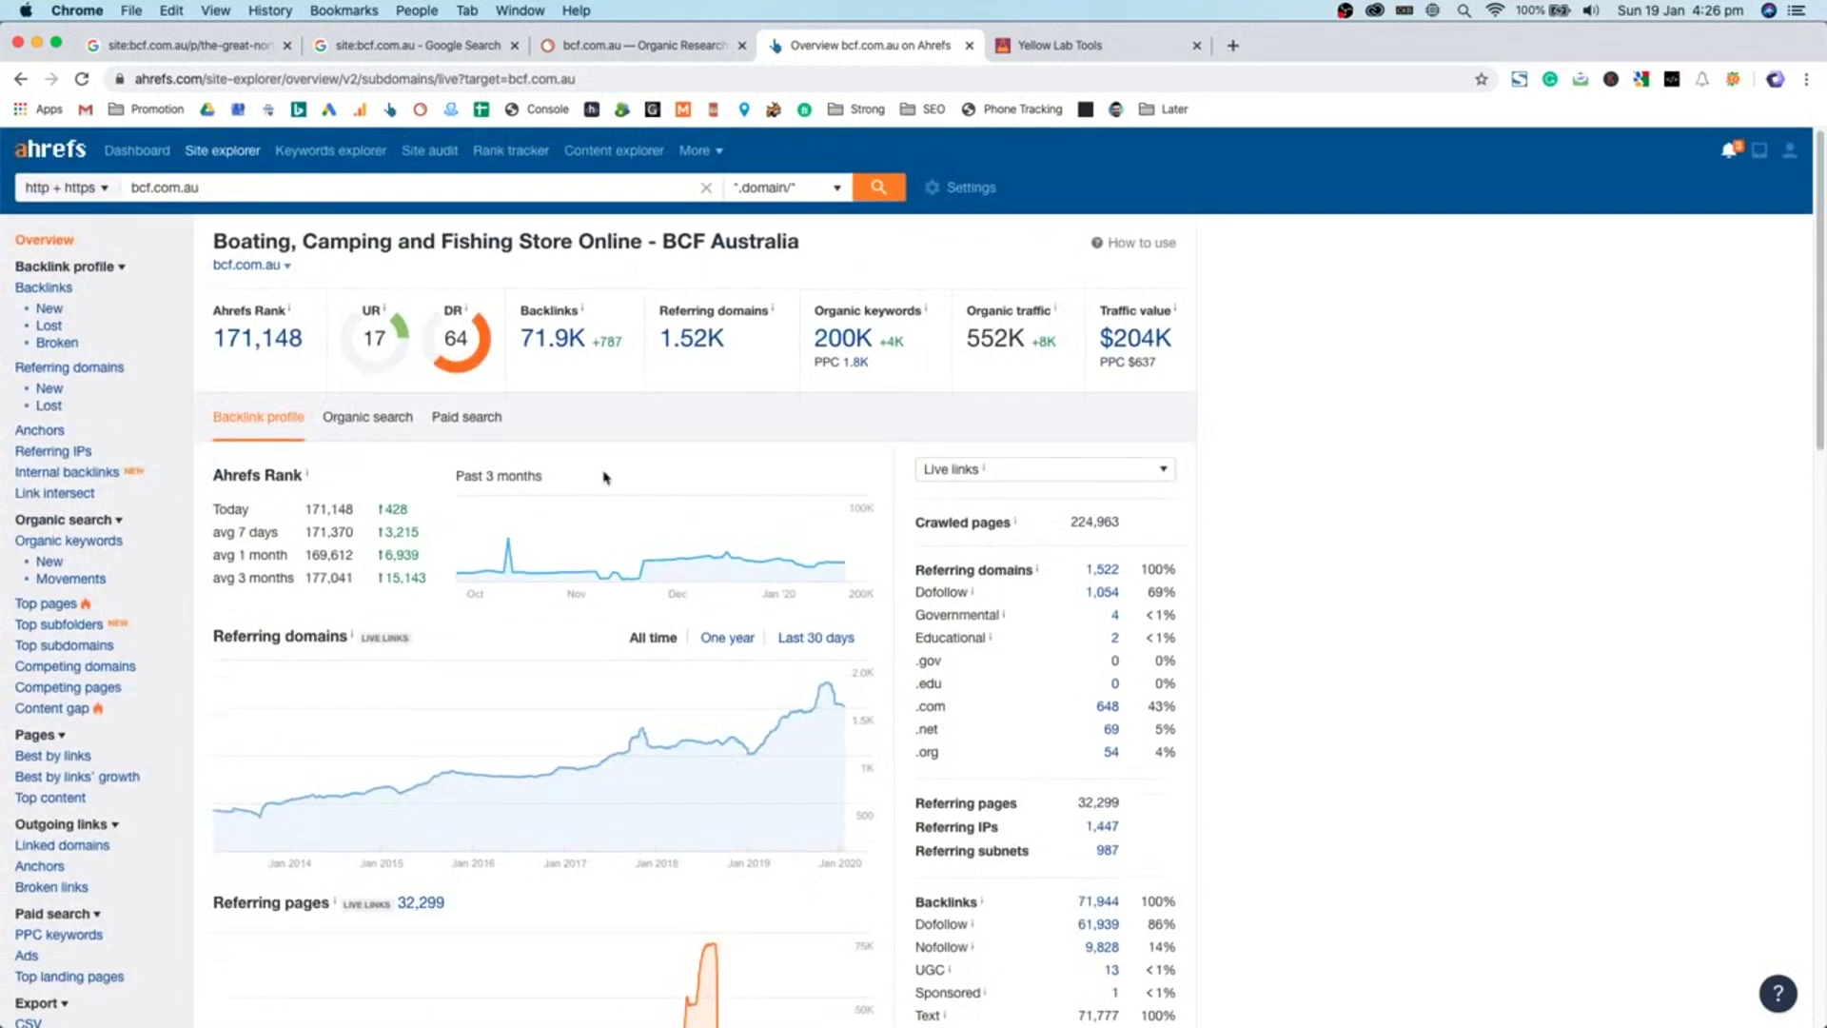
left_click(39, 430)
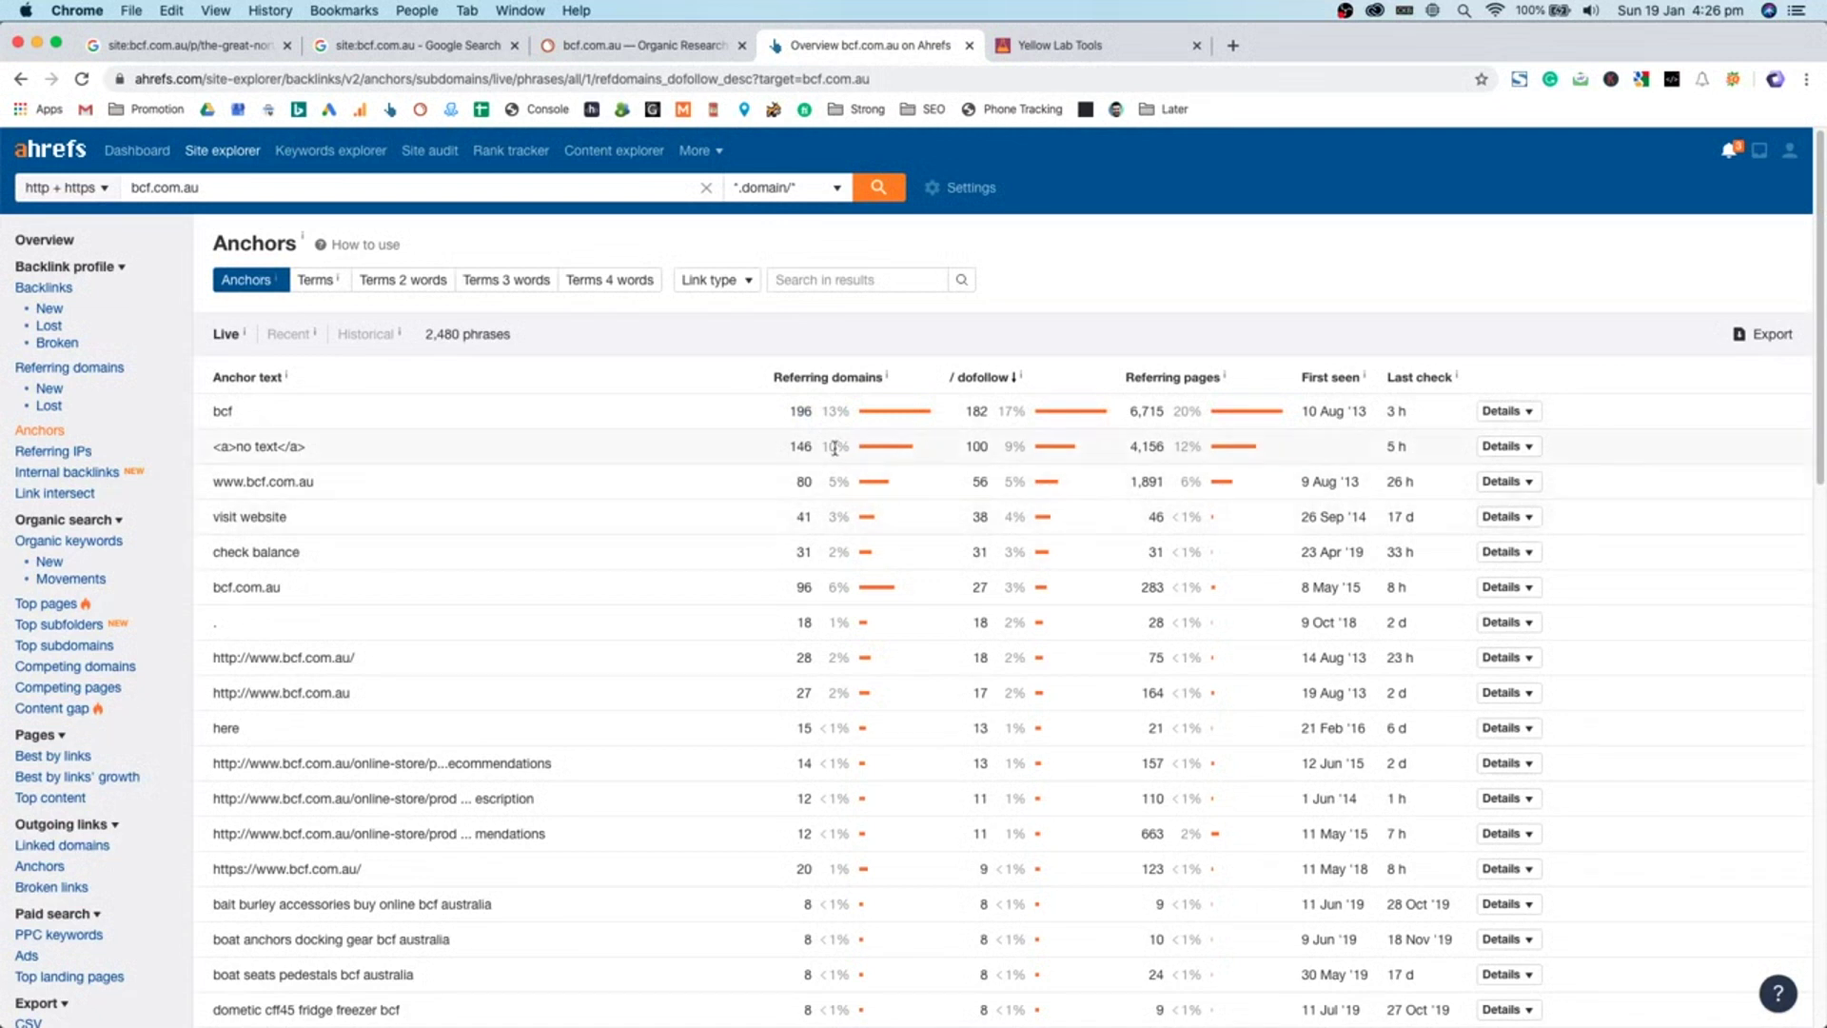
- Scroll the anchor table led by 'bcf', then close the Ahrefs tab
scroll(836, 446, "down", 6)
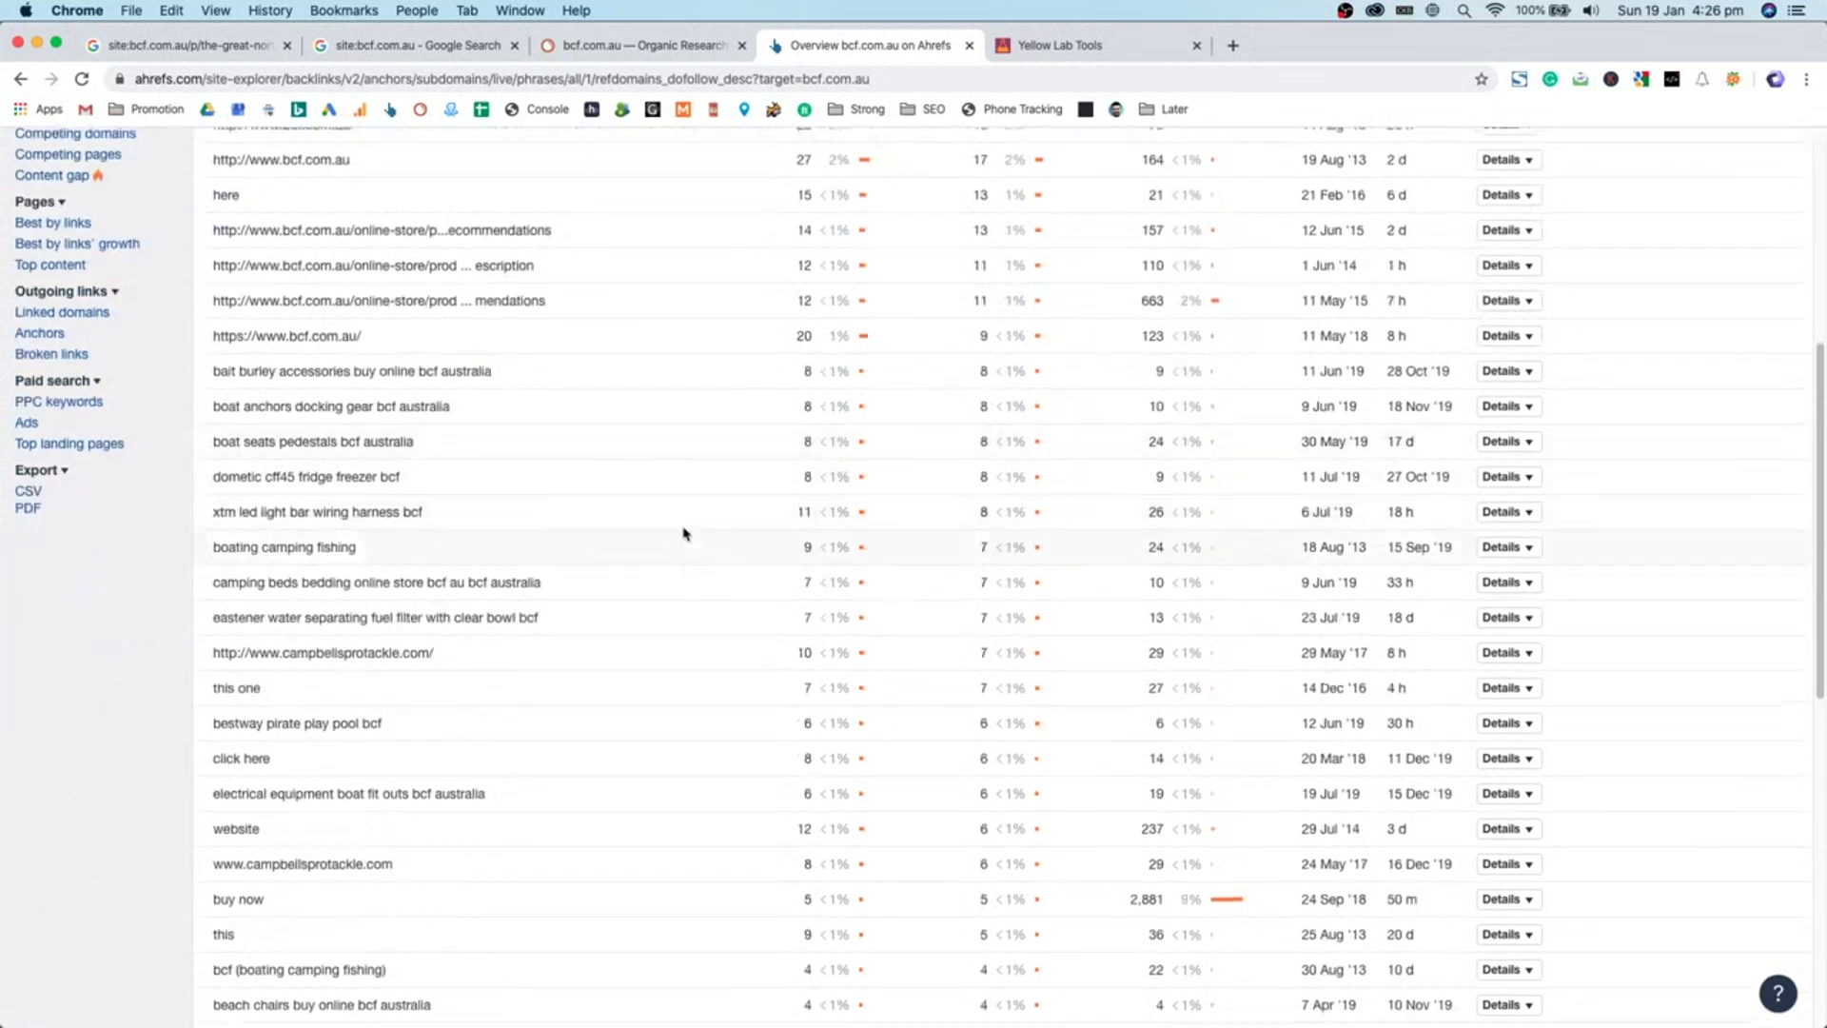
scroll(528, 387, "up", 6)
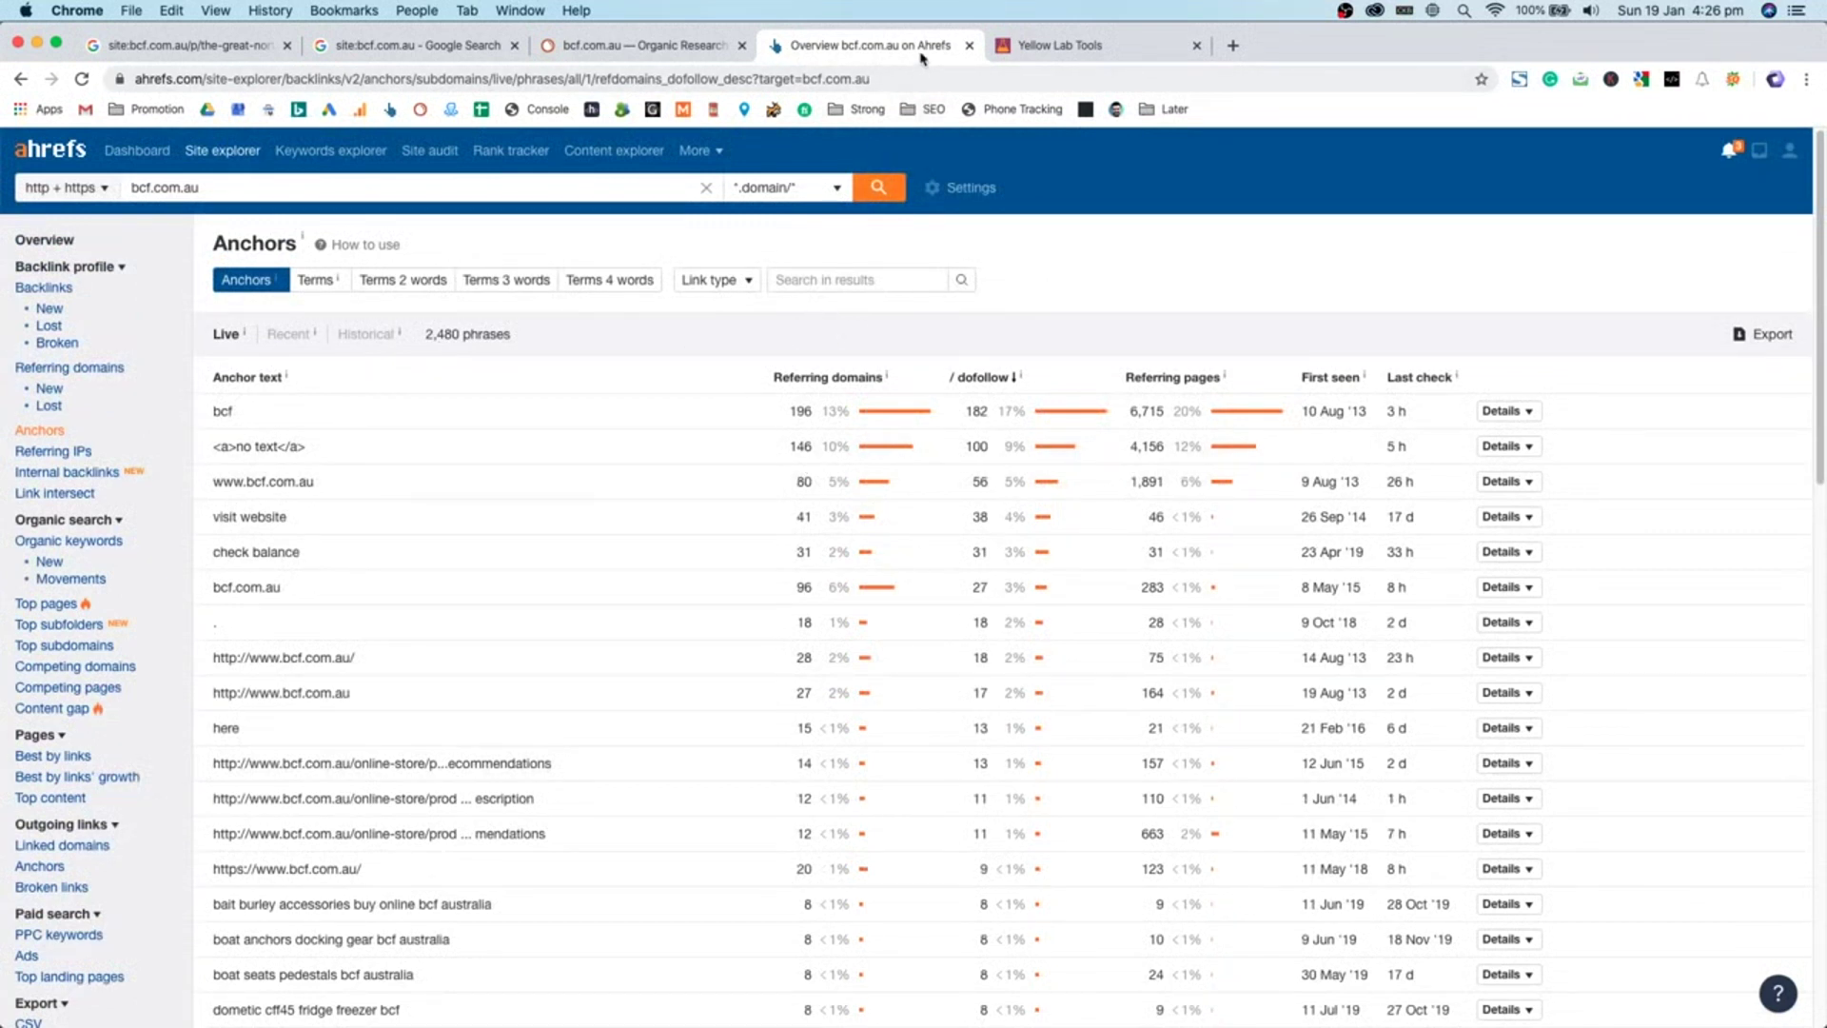
key("super+w")
scroll(1362, 542, "down", 6)
- Review Yellow Lab Tools score details, with CSS complexity and Bad CSS rated F, then return to SEMrush
scroll(1370, 519, "up", 3)
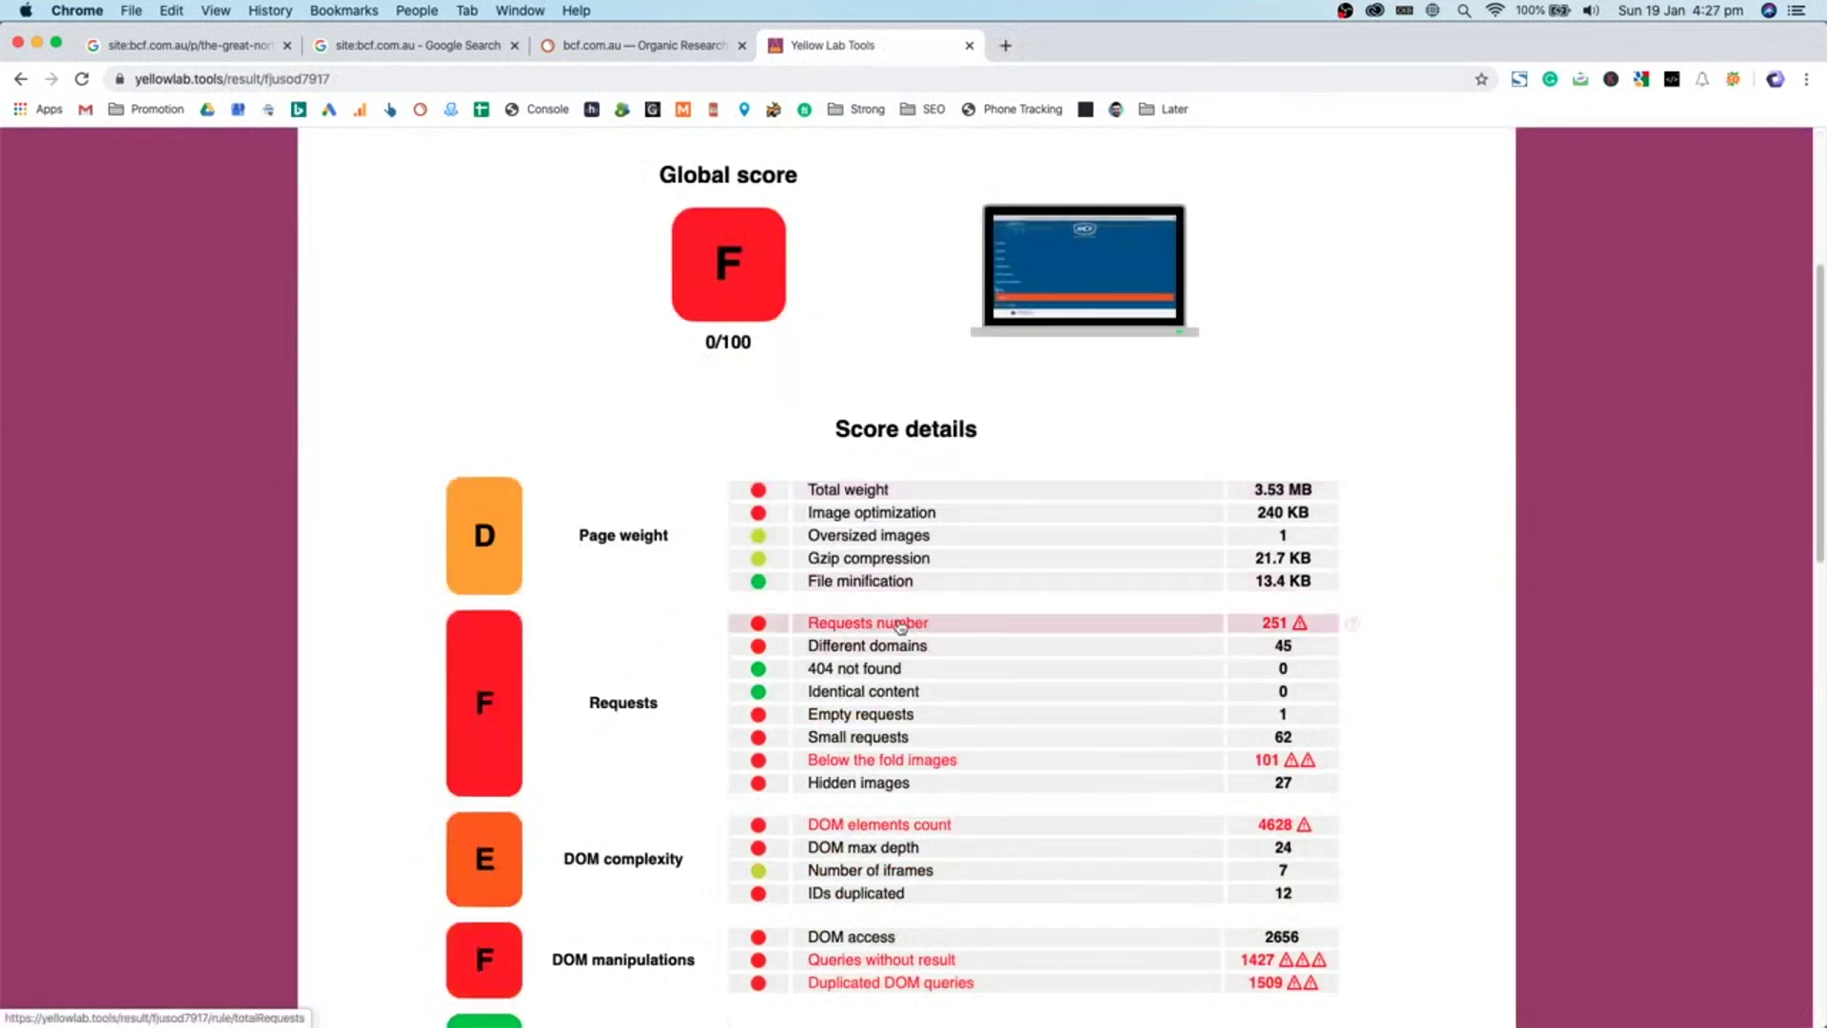
scroll(1379, 624, "down", 4)
scroll(1141, 628, "down", 5)
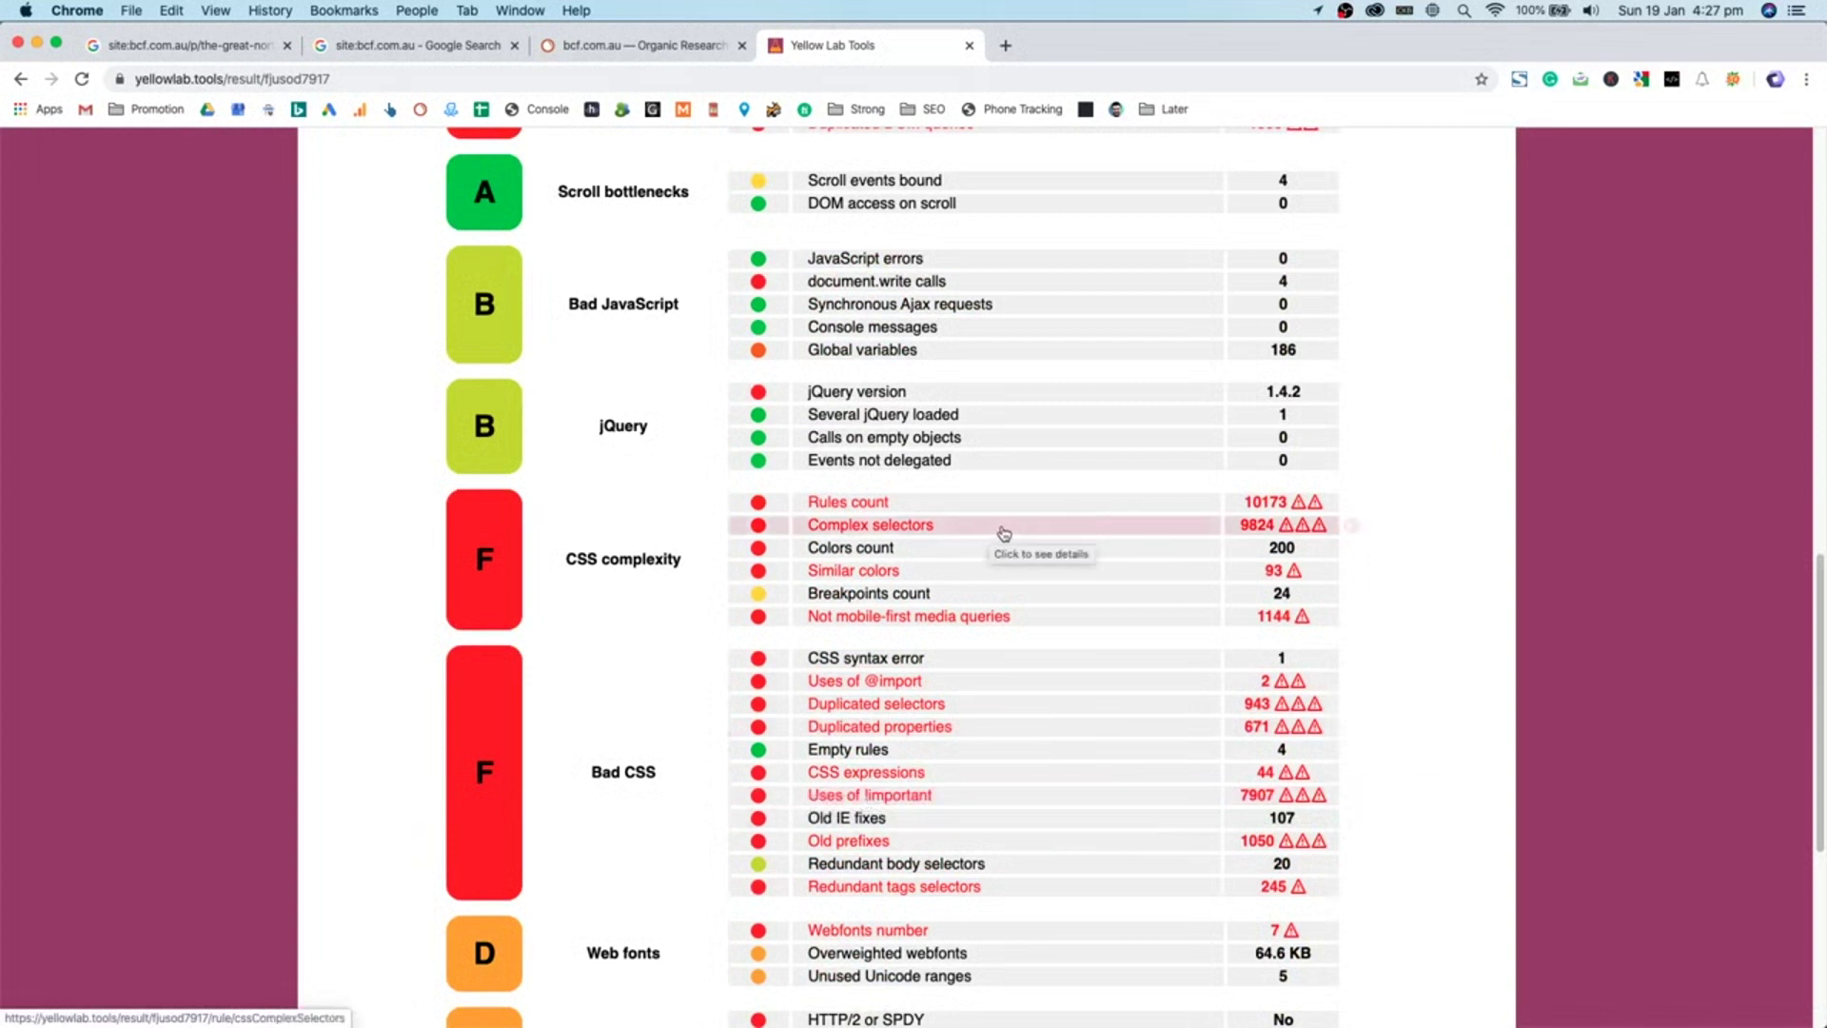
scroll(1027, 542, "down", 1)
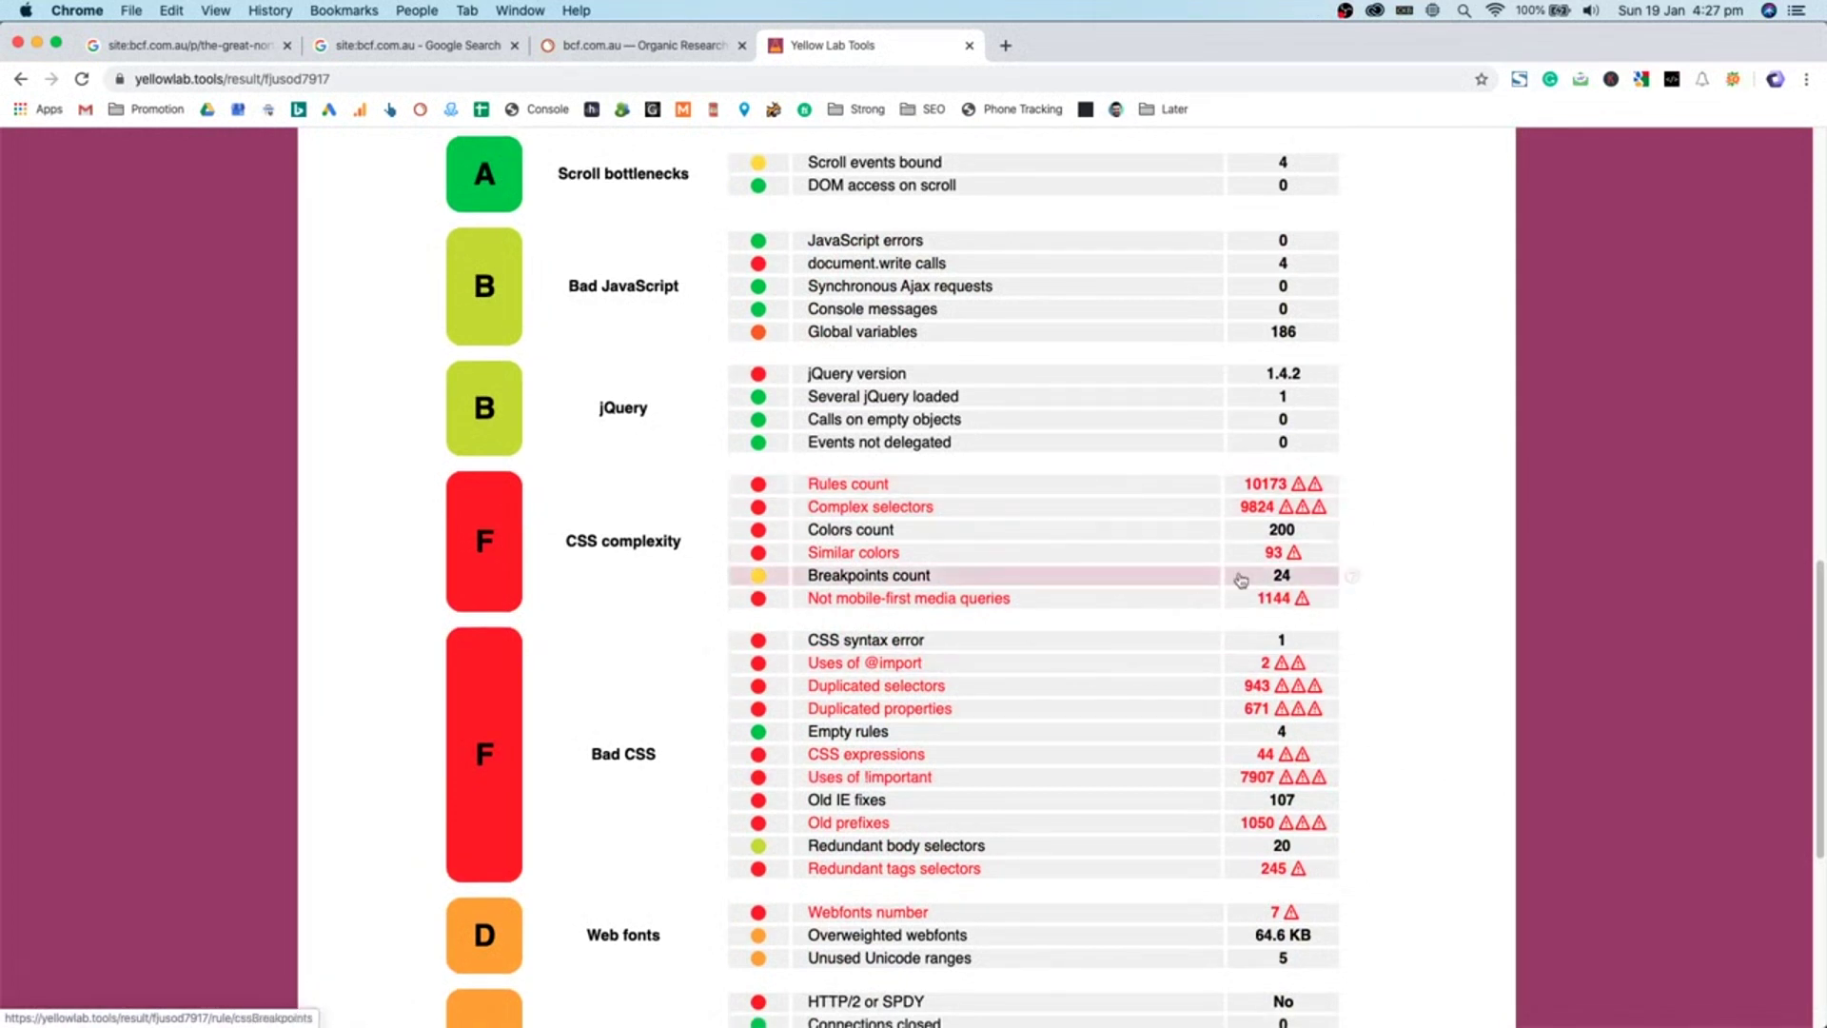
scroll(1228, 571, "down", 3)
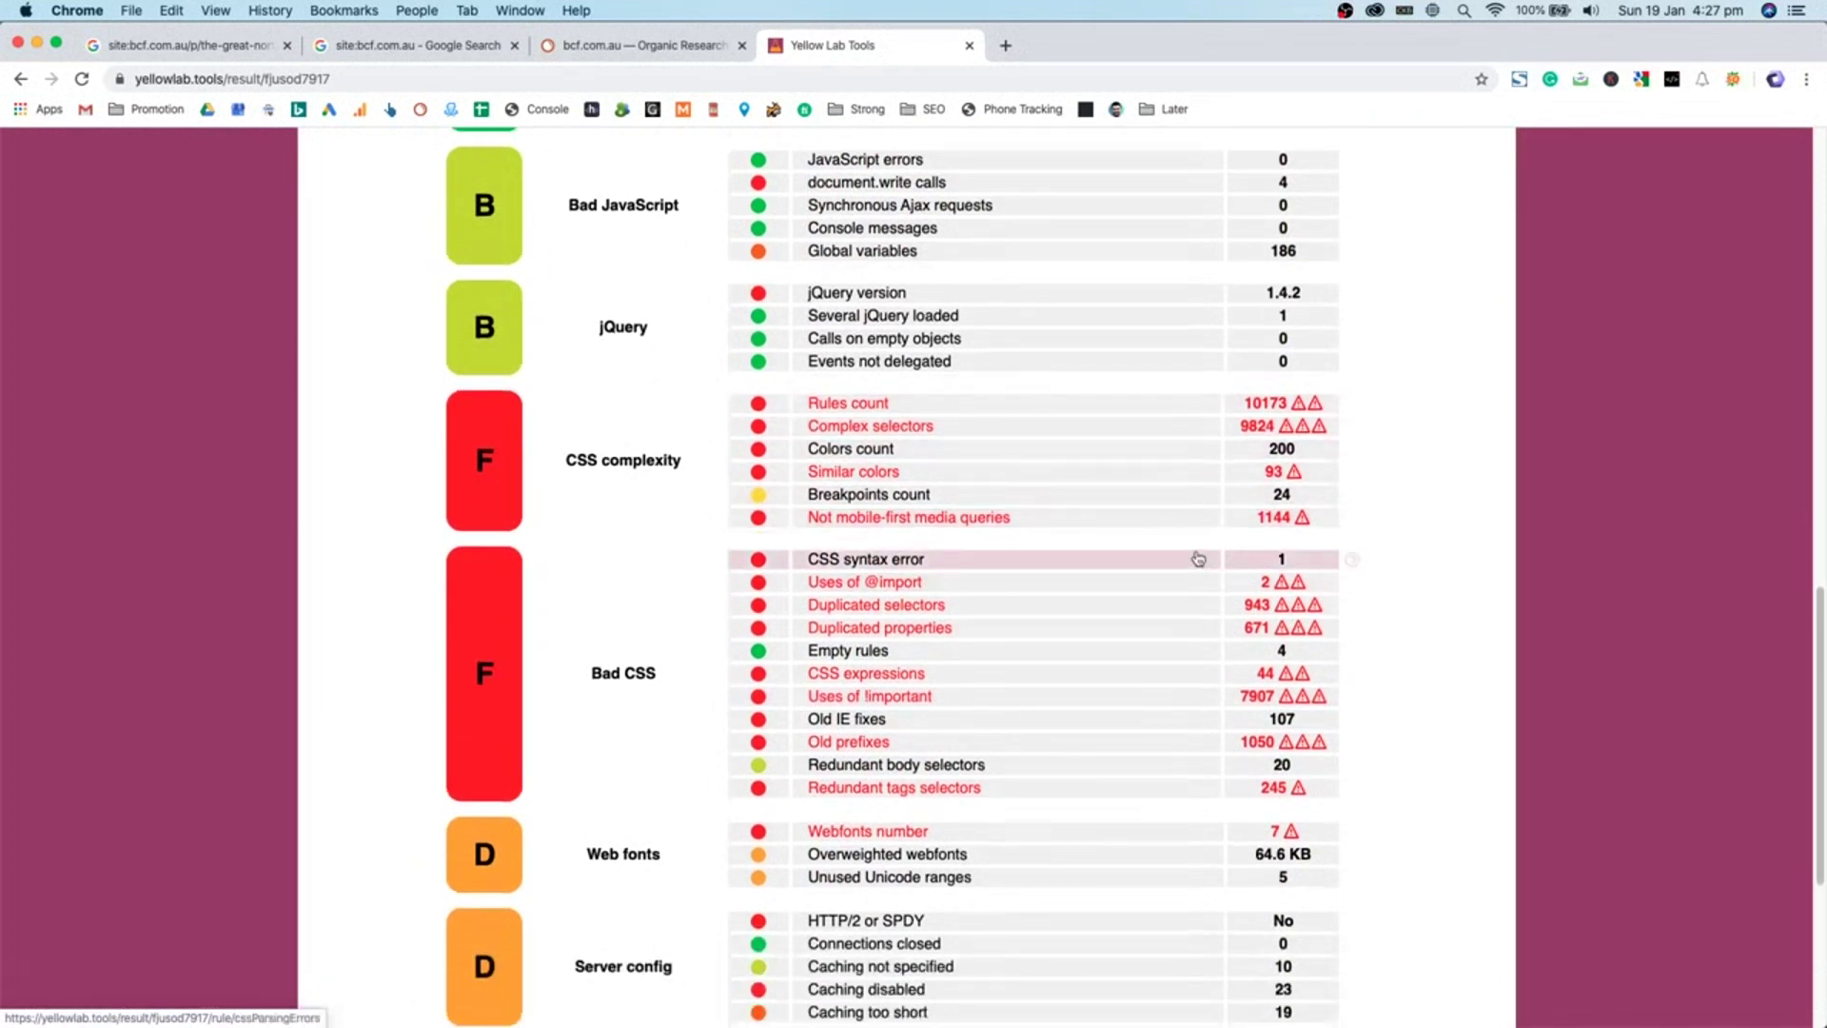
scroll(1198, 559, "down", 6)
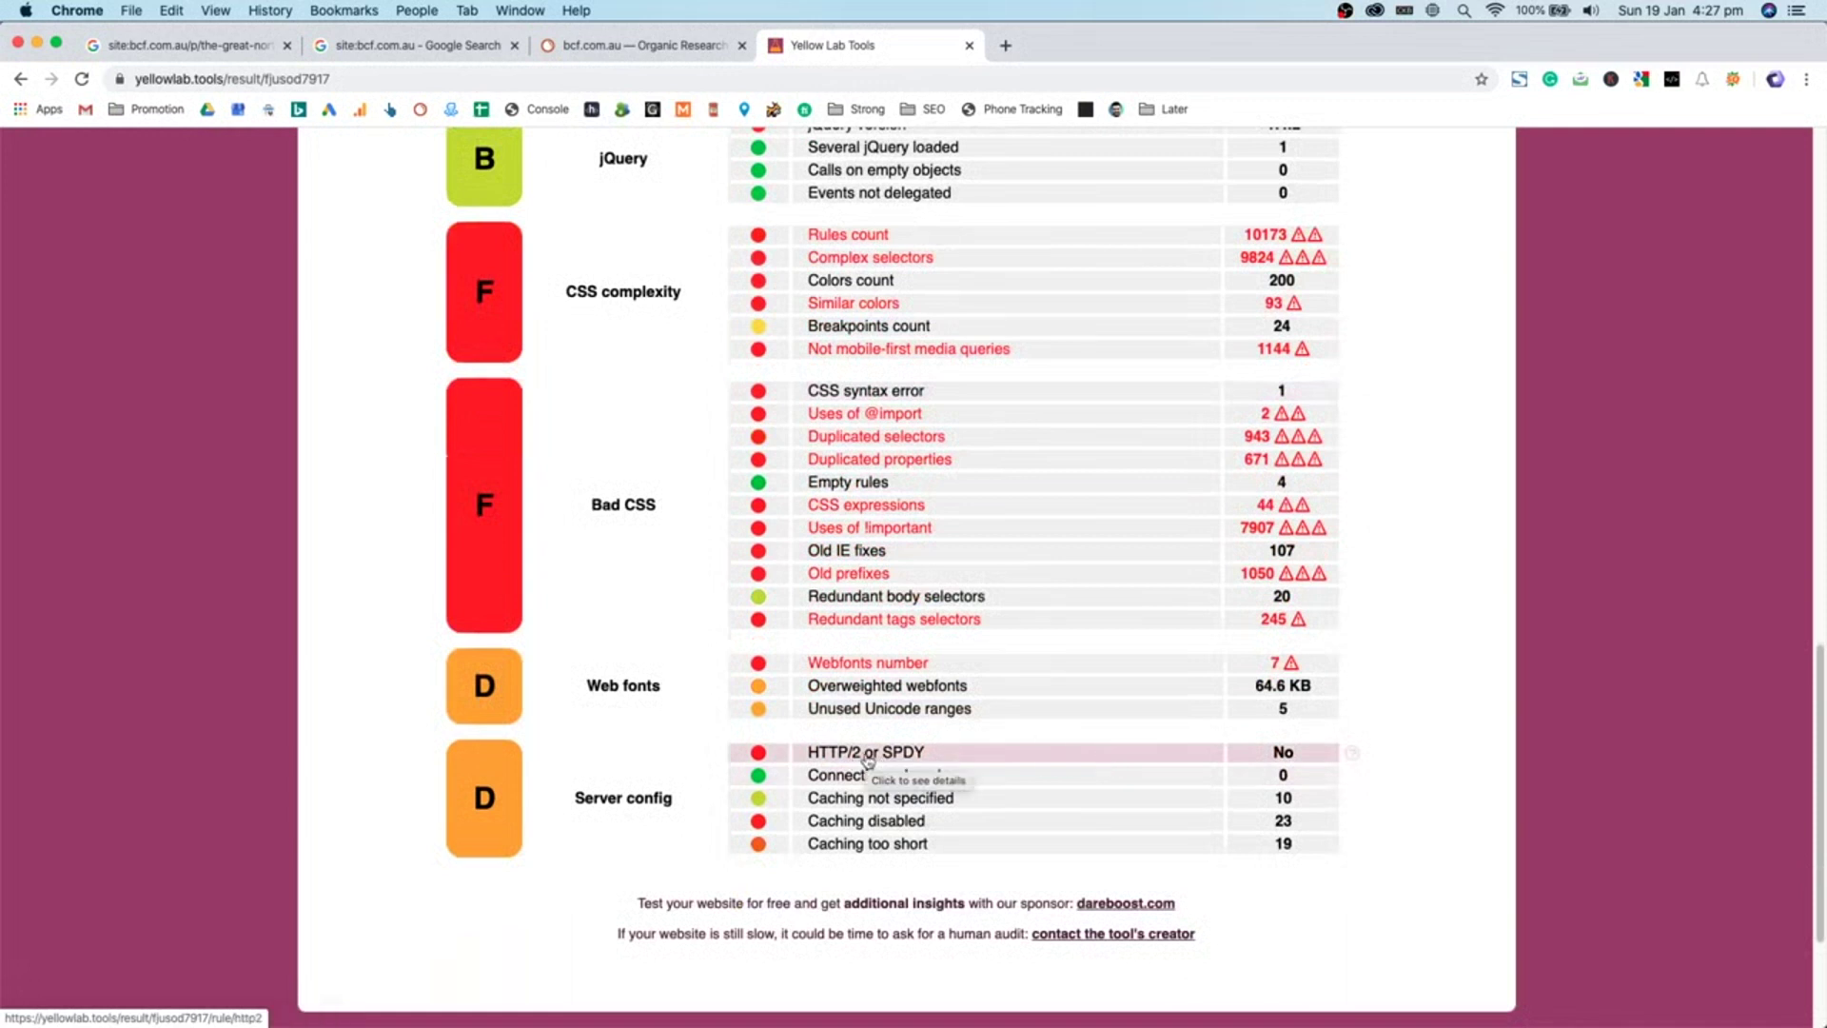
scroll(1036, 848, "up", 20)
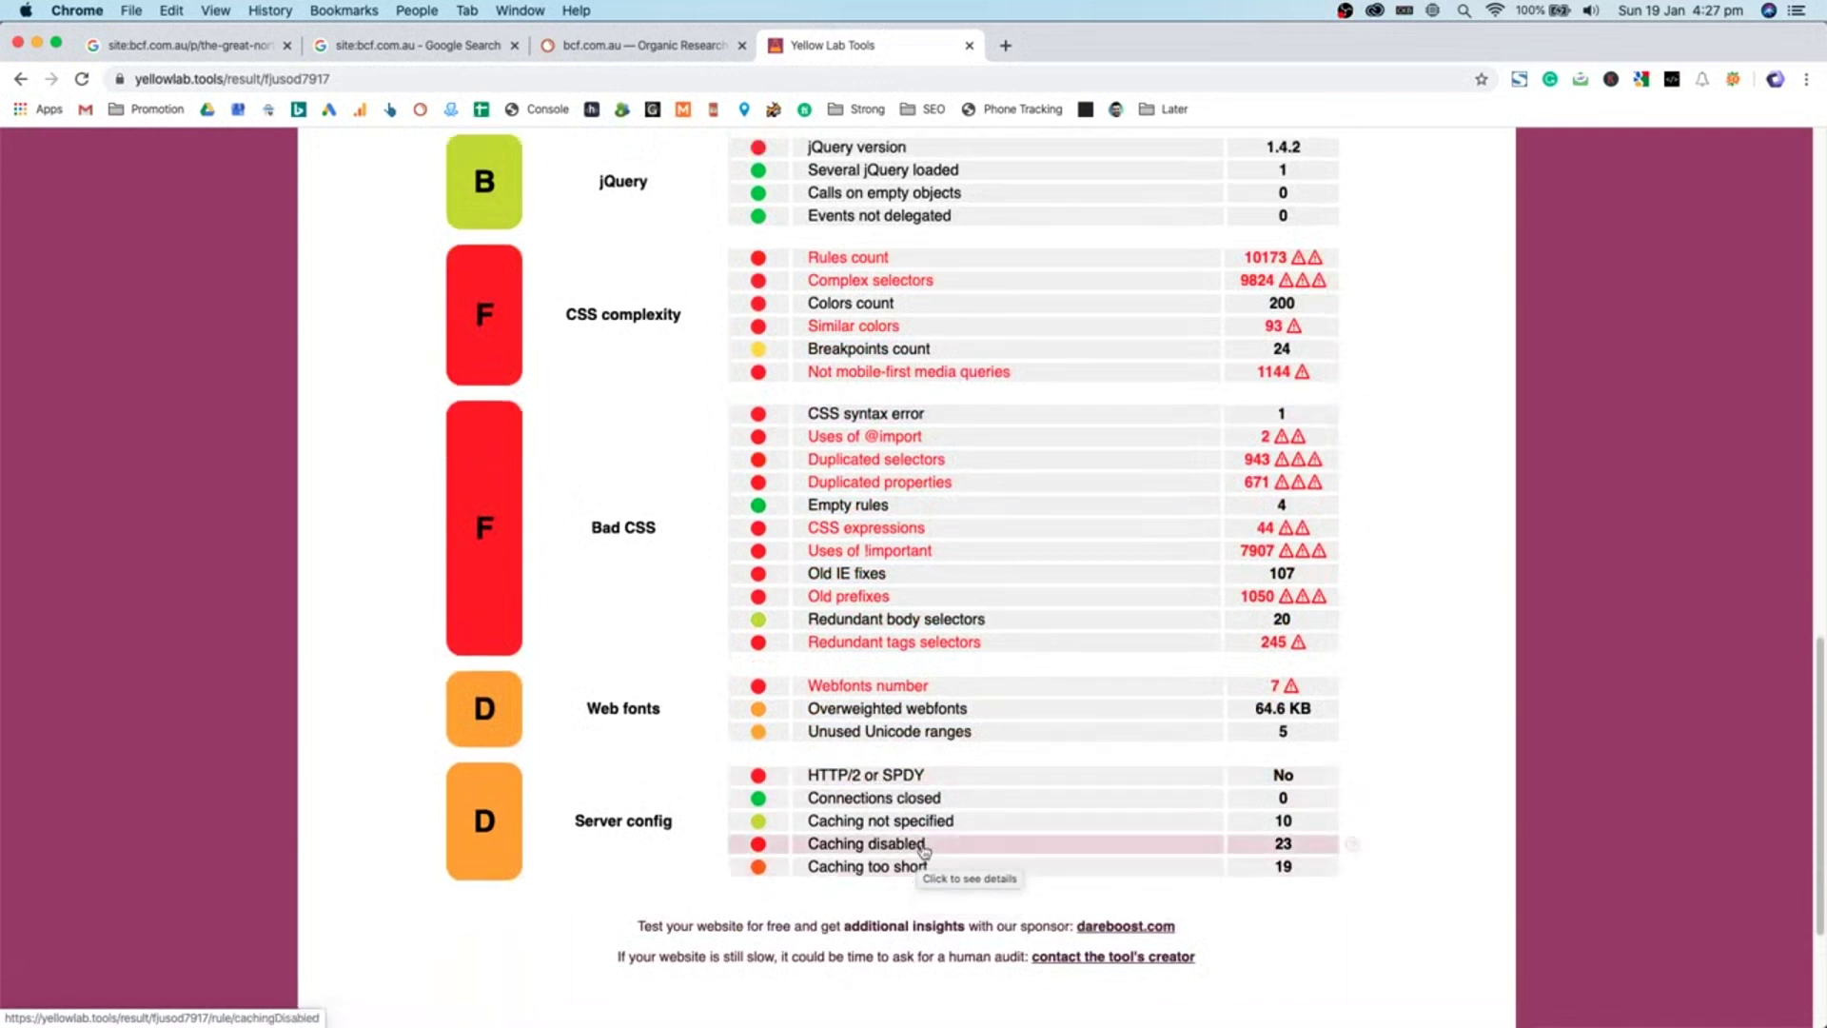
scroll(1071, 791, "up", 10)
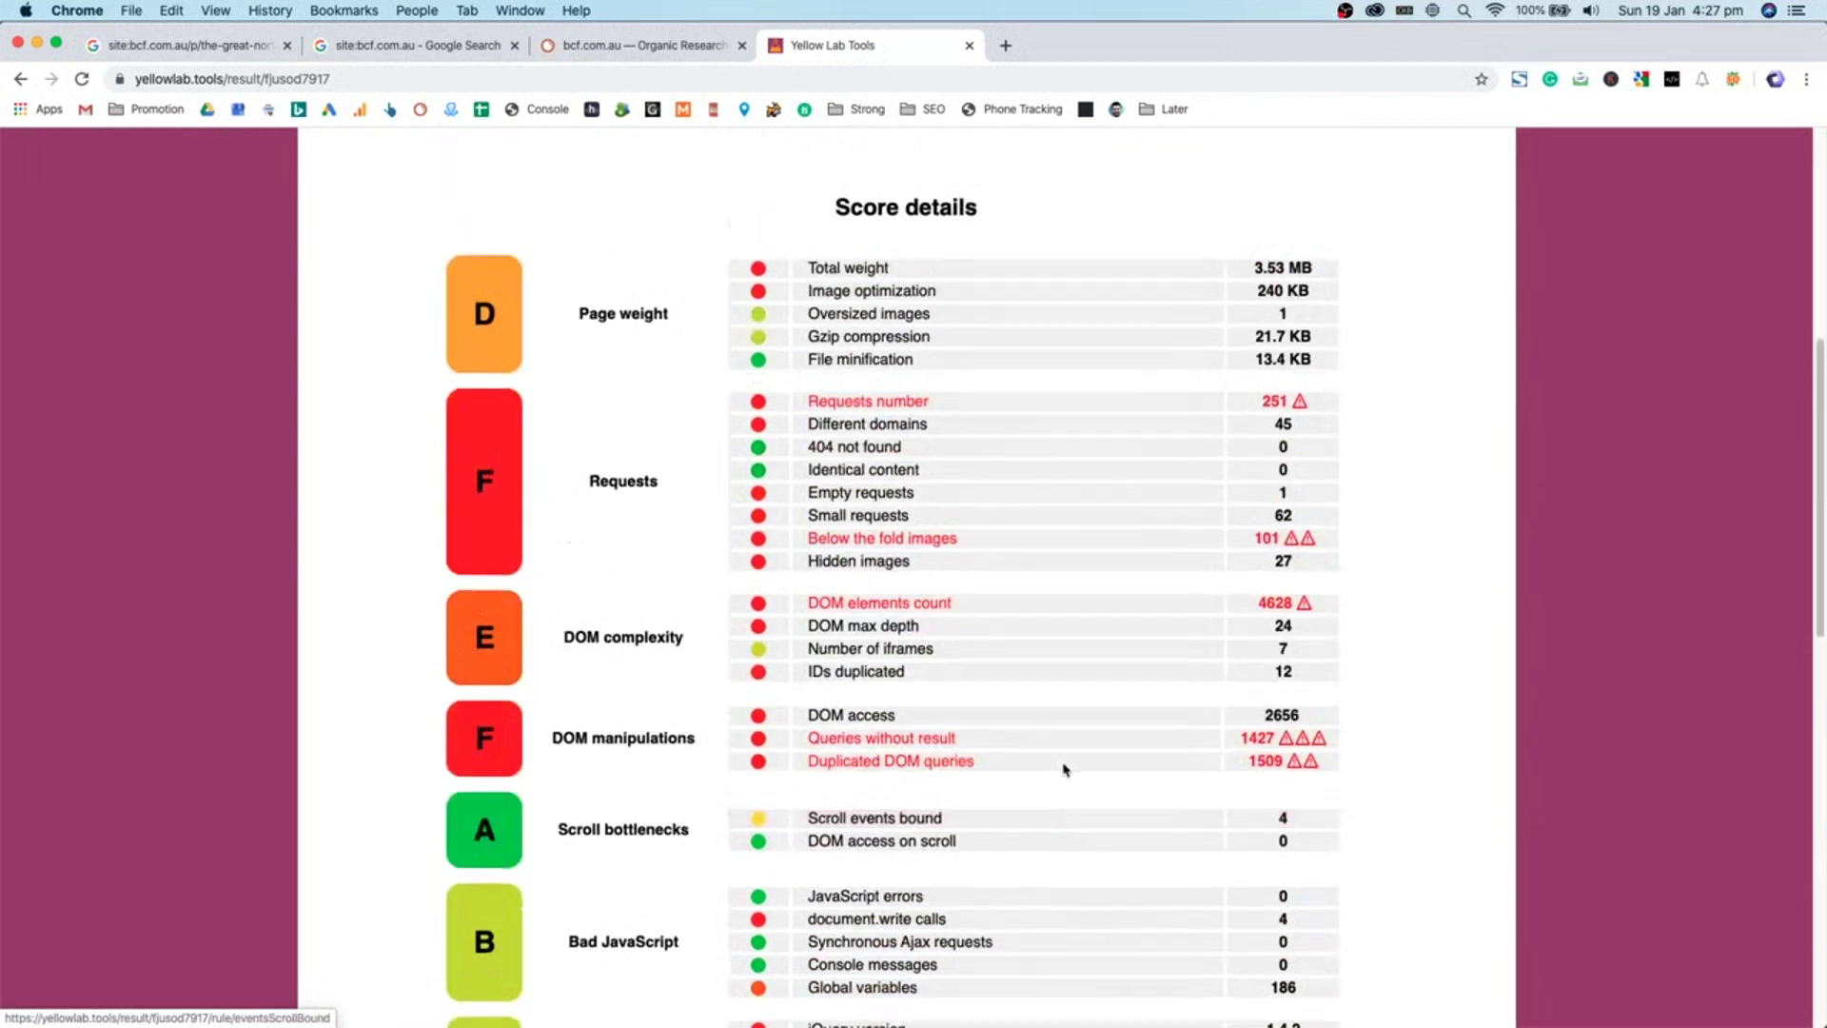
left_click(628, 46)
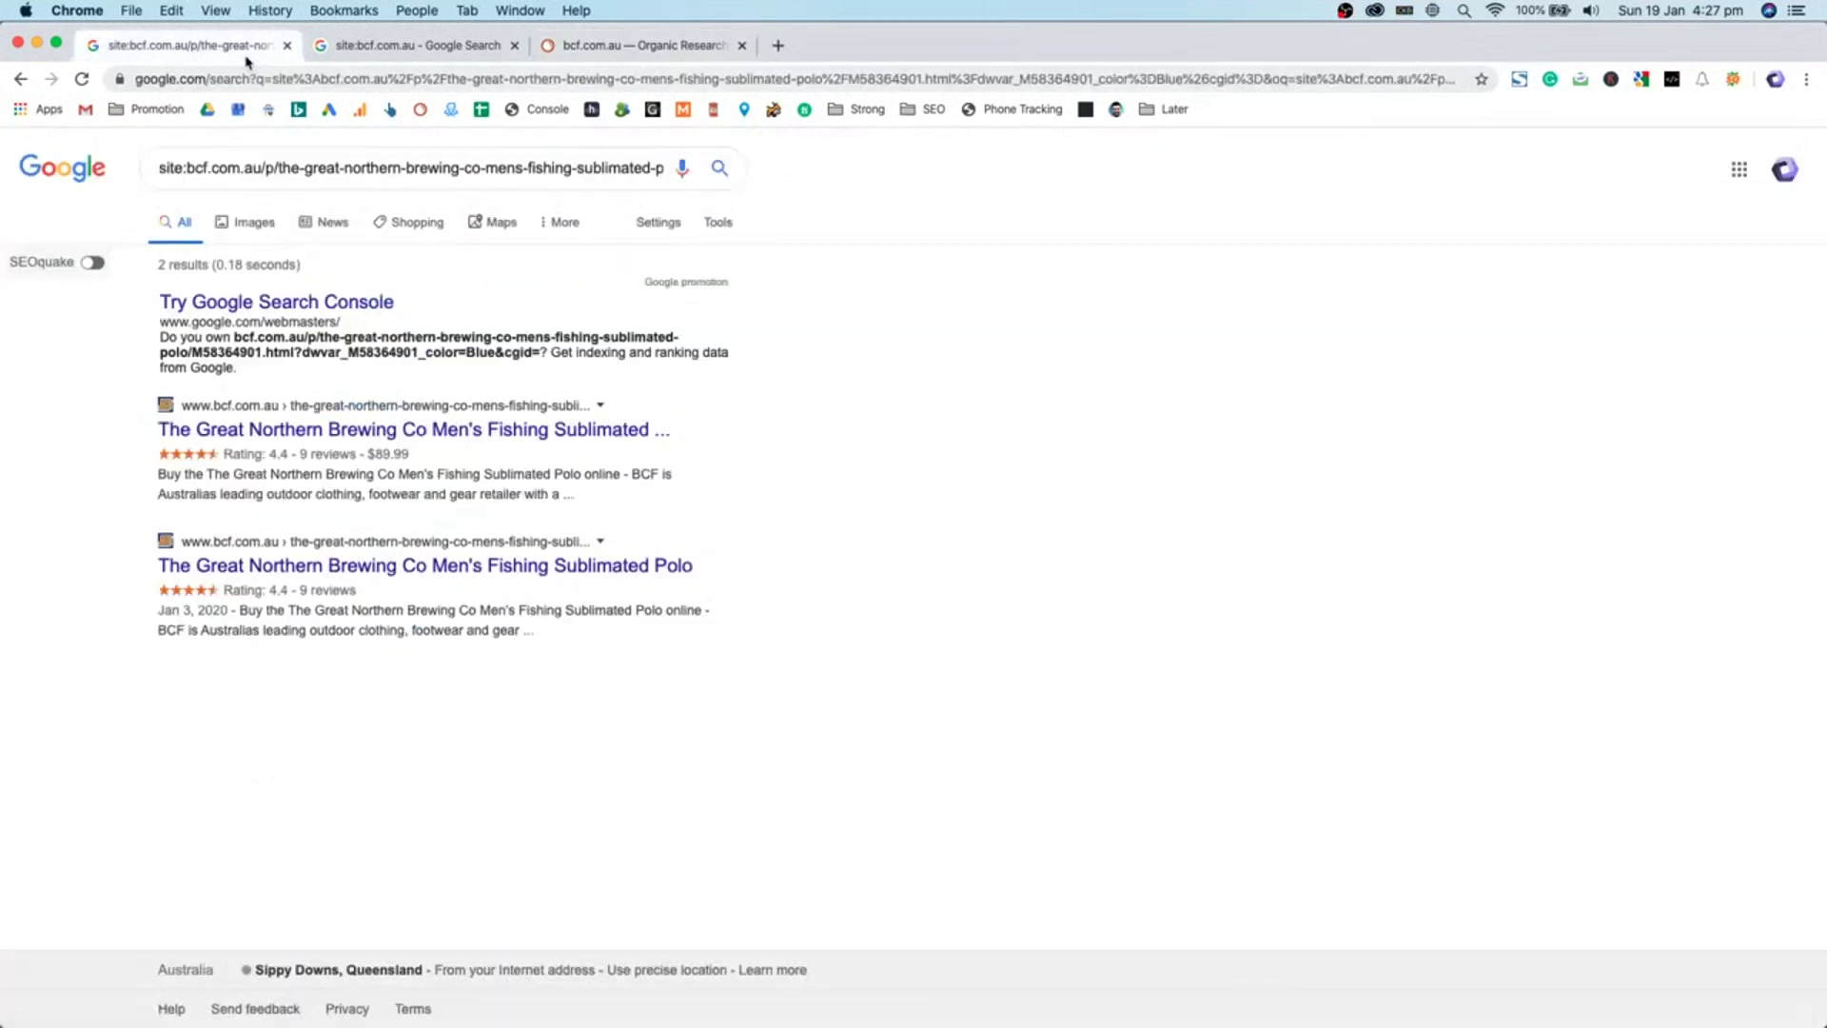
- Open the Great Northern polo page from Google and scroll to its 4.6-star reviews
left_click(243, 50)
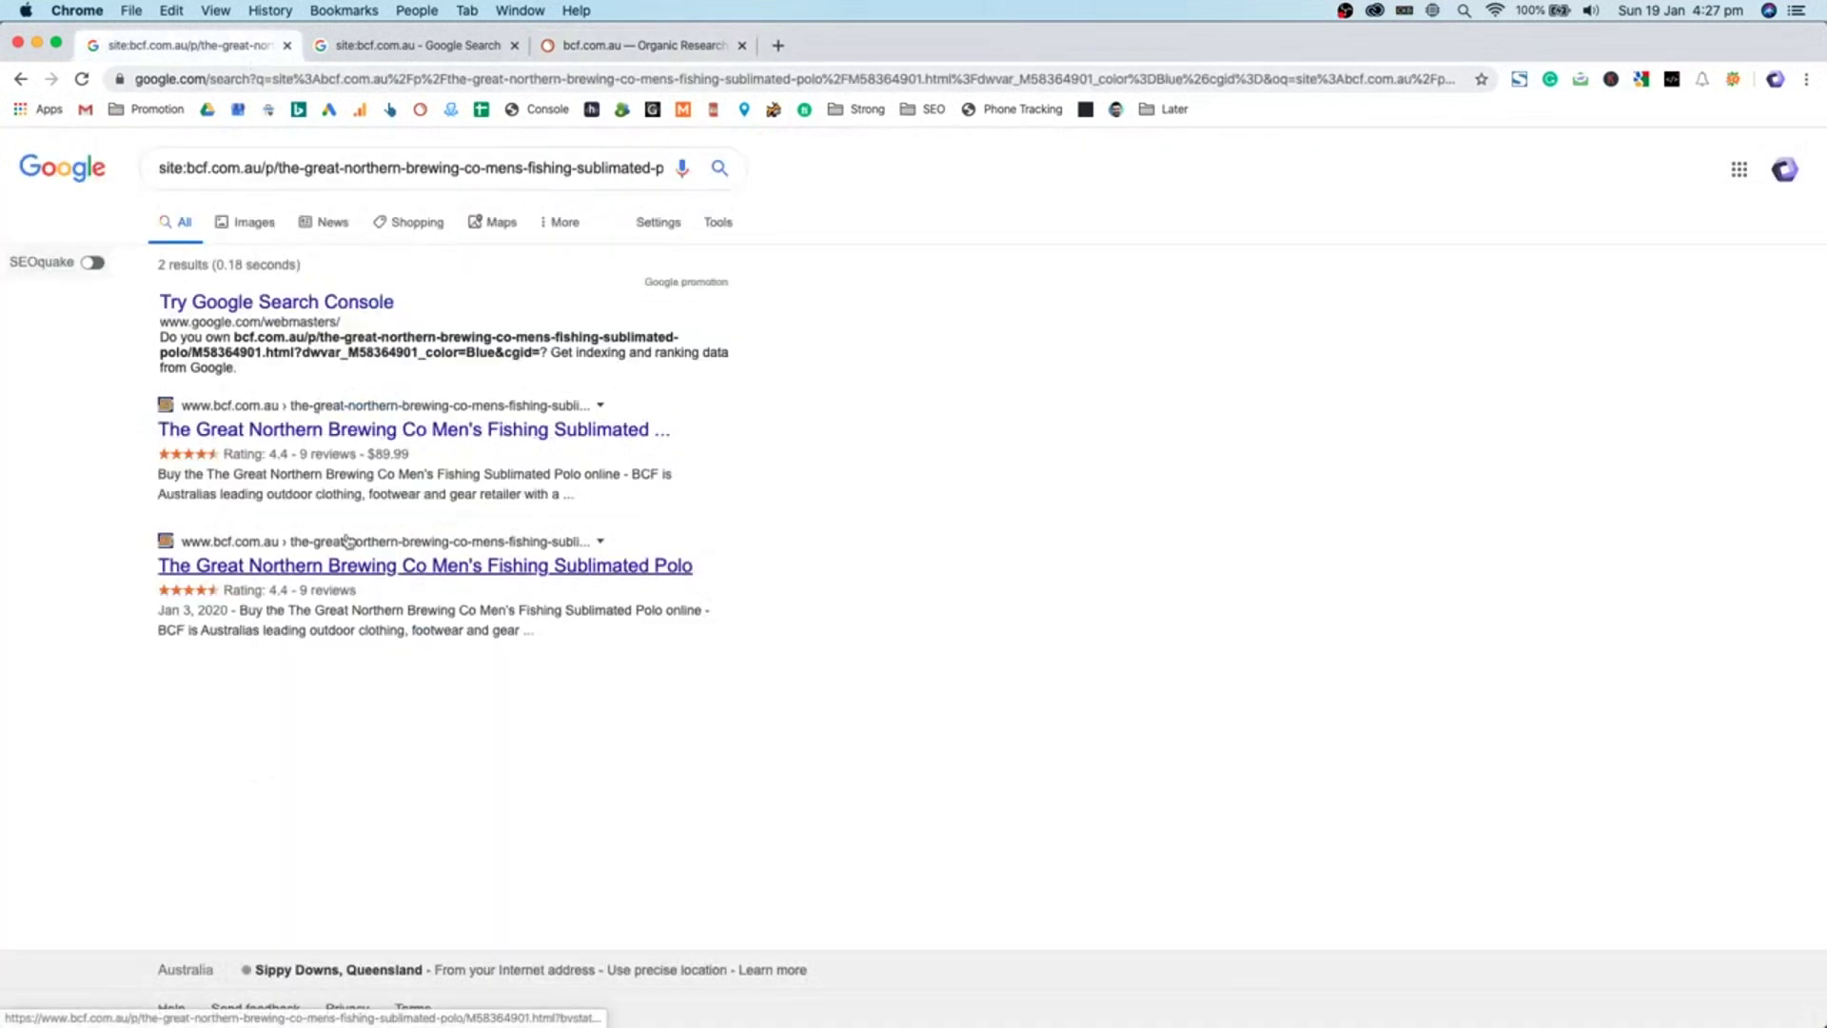
left_click(347, 433)
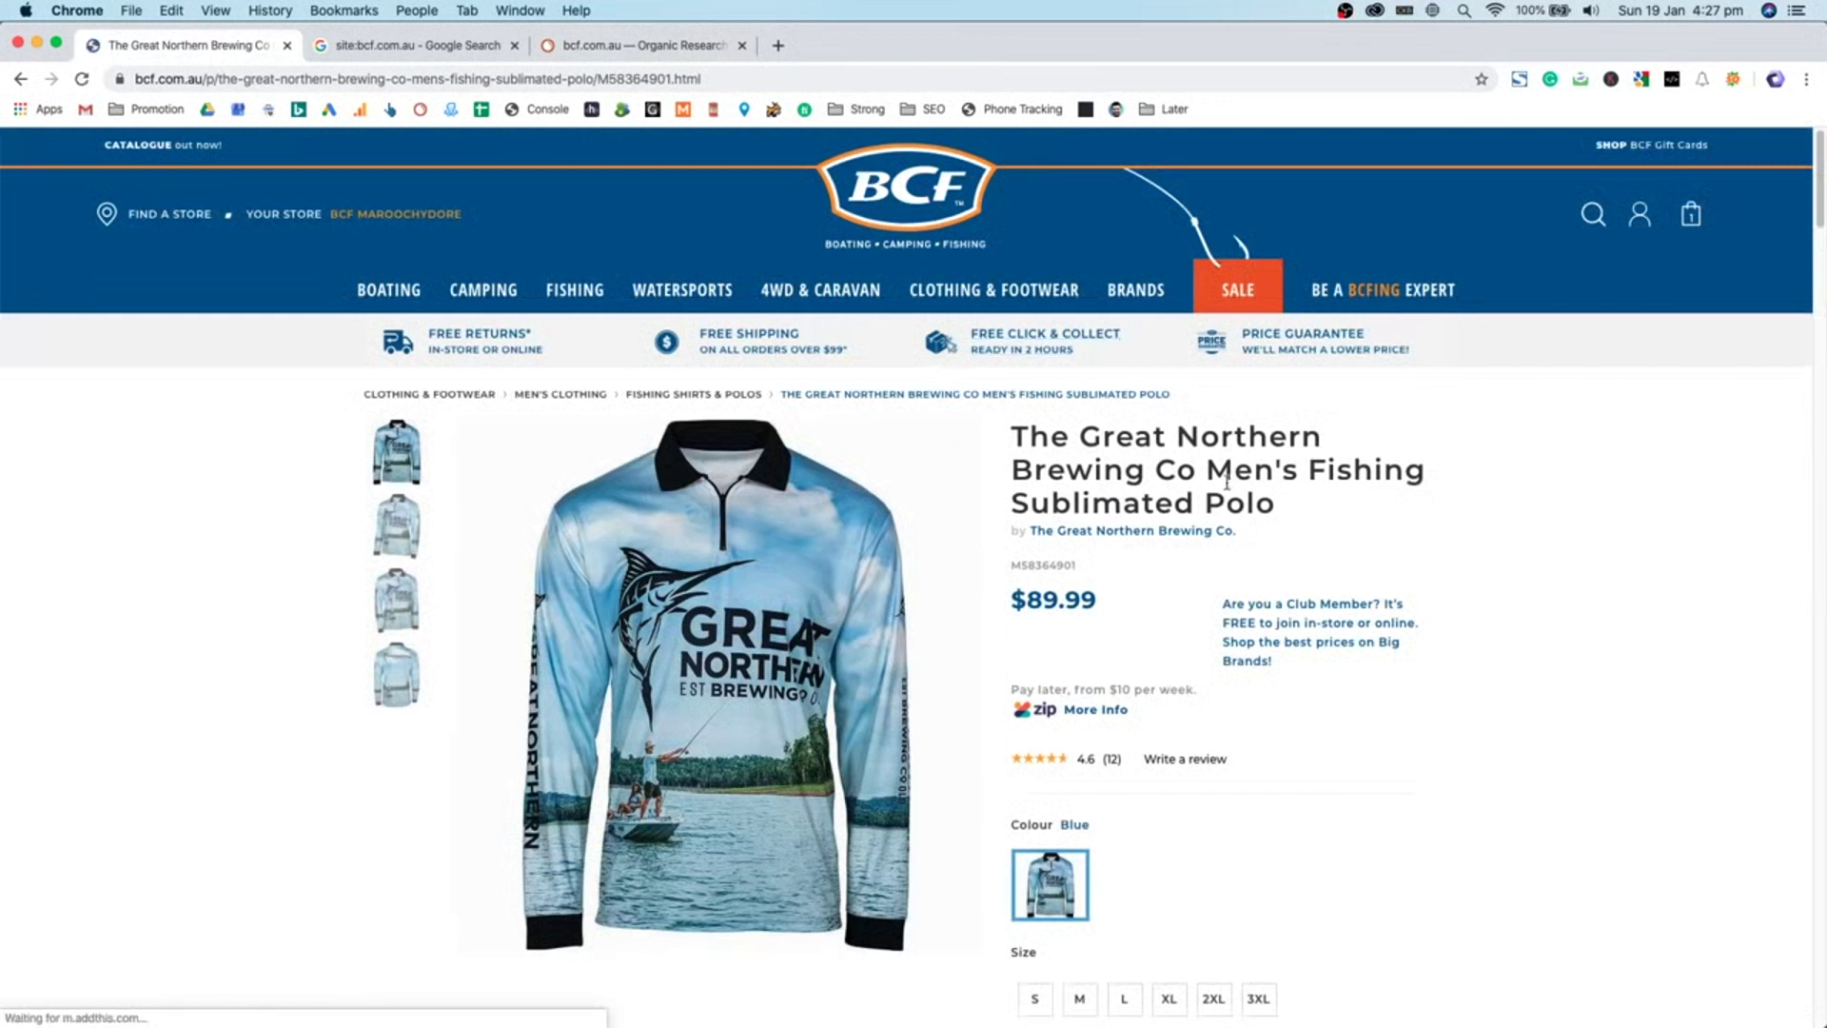
left_click_drag(1277, 504, 1054, 444)
scroll(1054, 444, "down", 8)
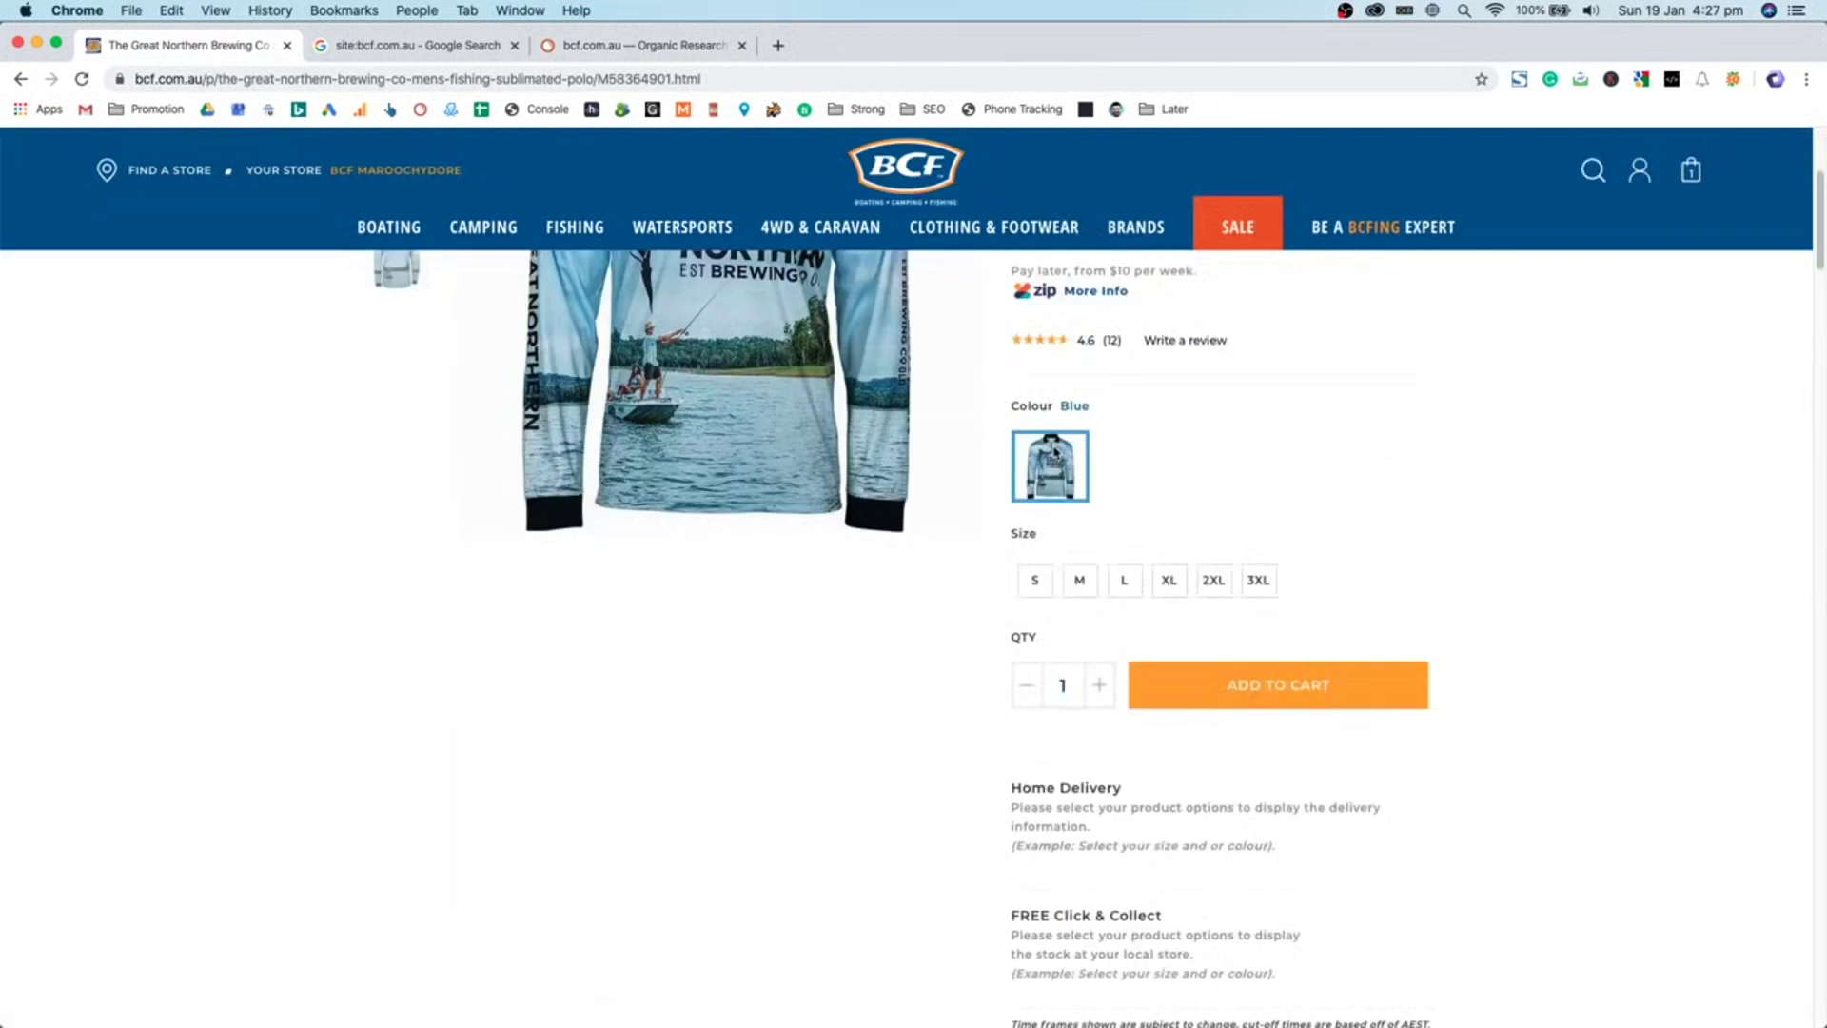
scroll(1042, 626, "down", 7)
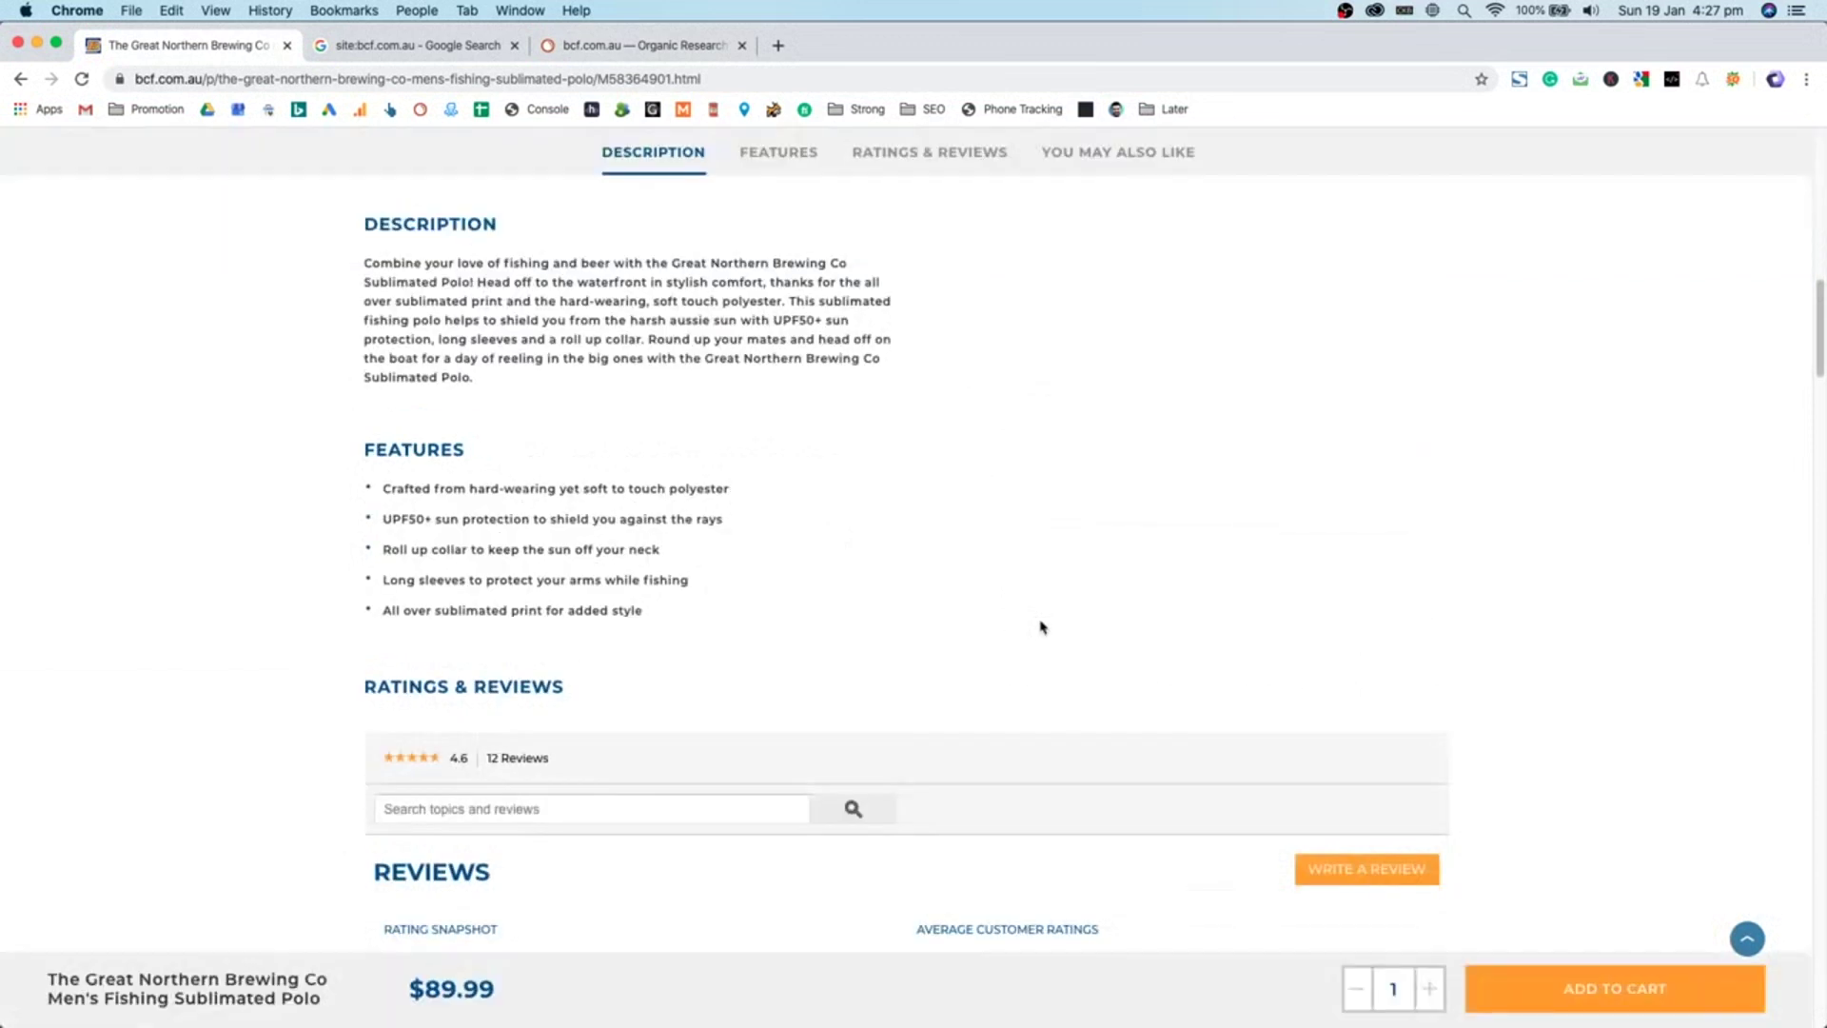
scroll(1042, 626, "down", 3)
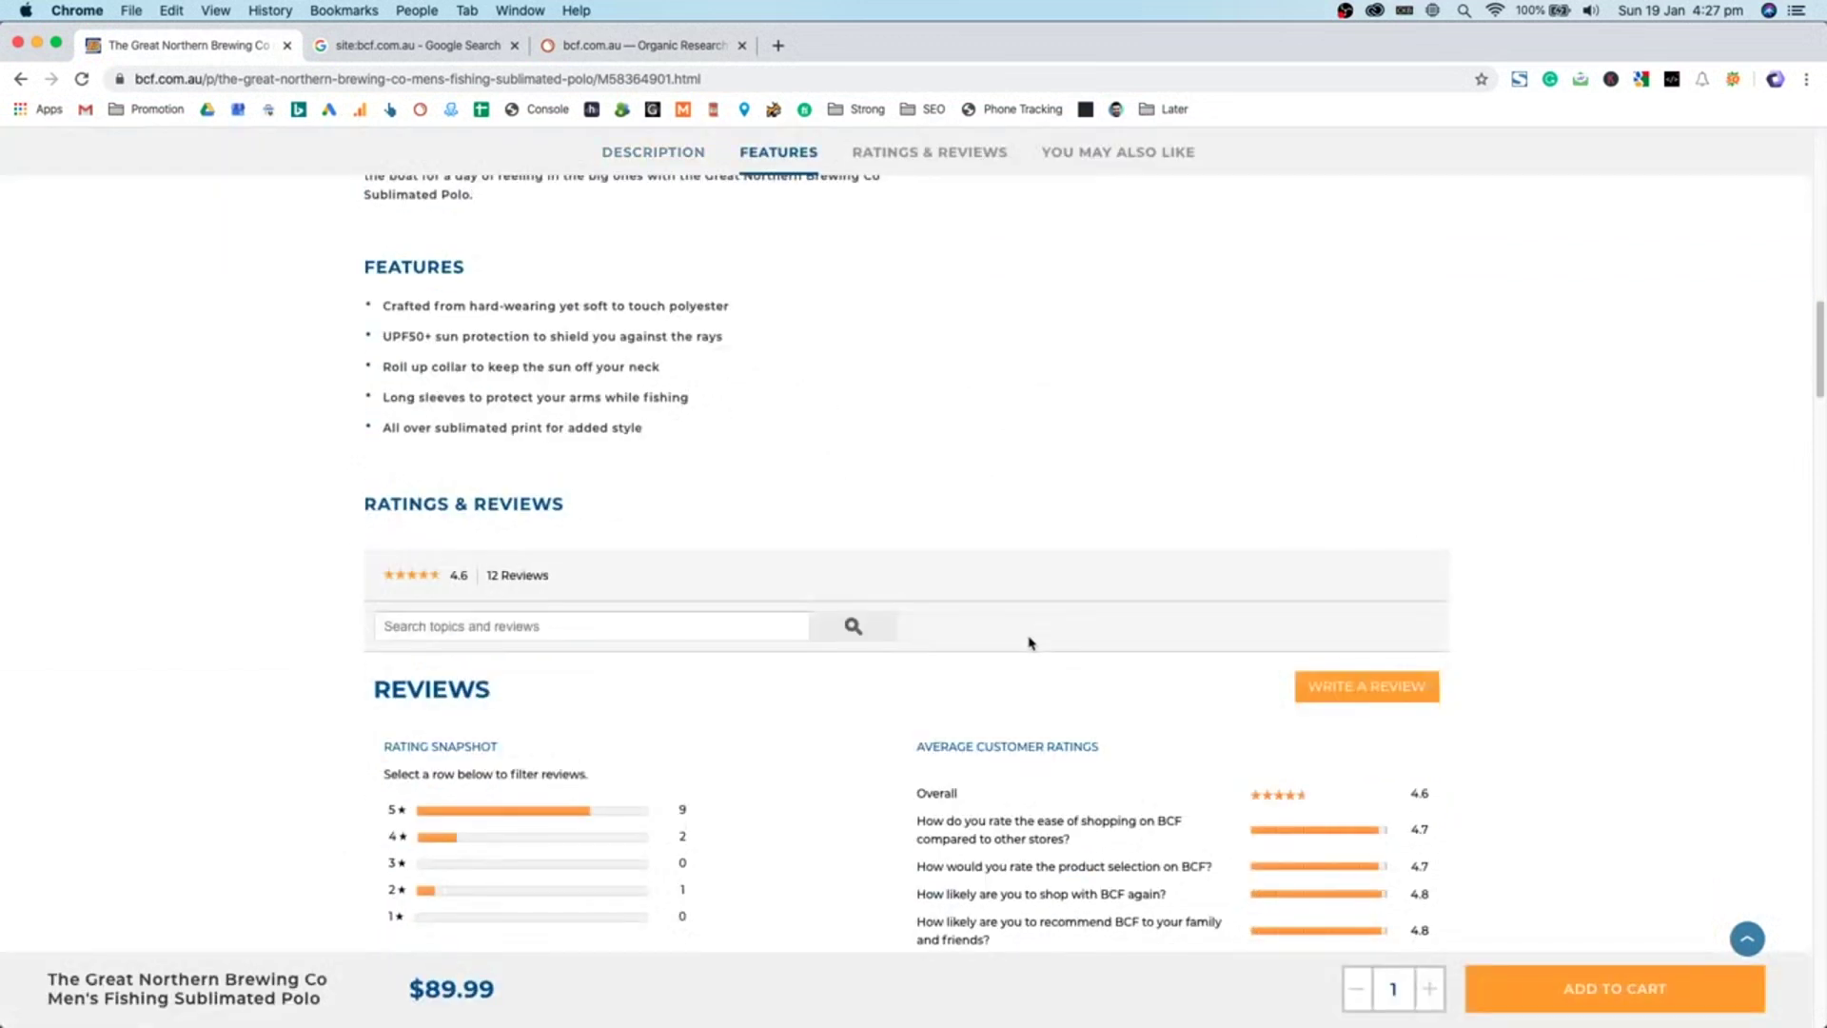